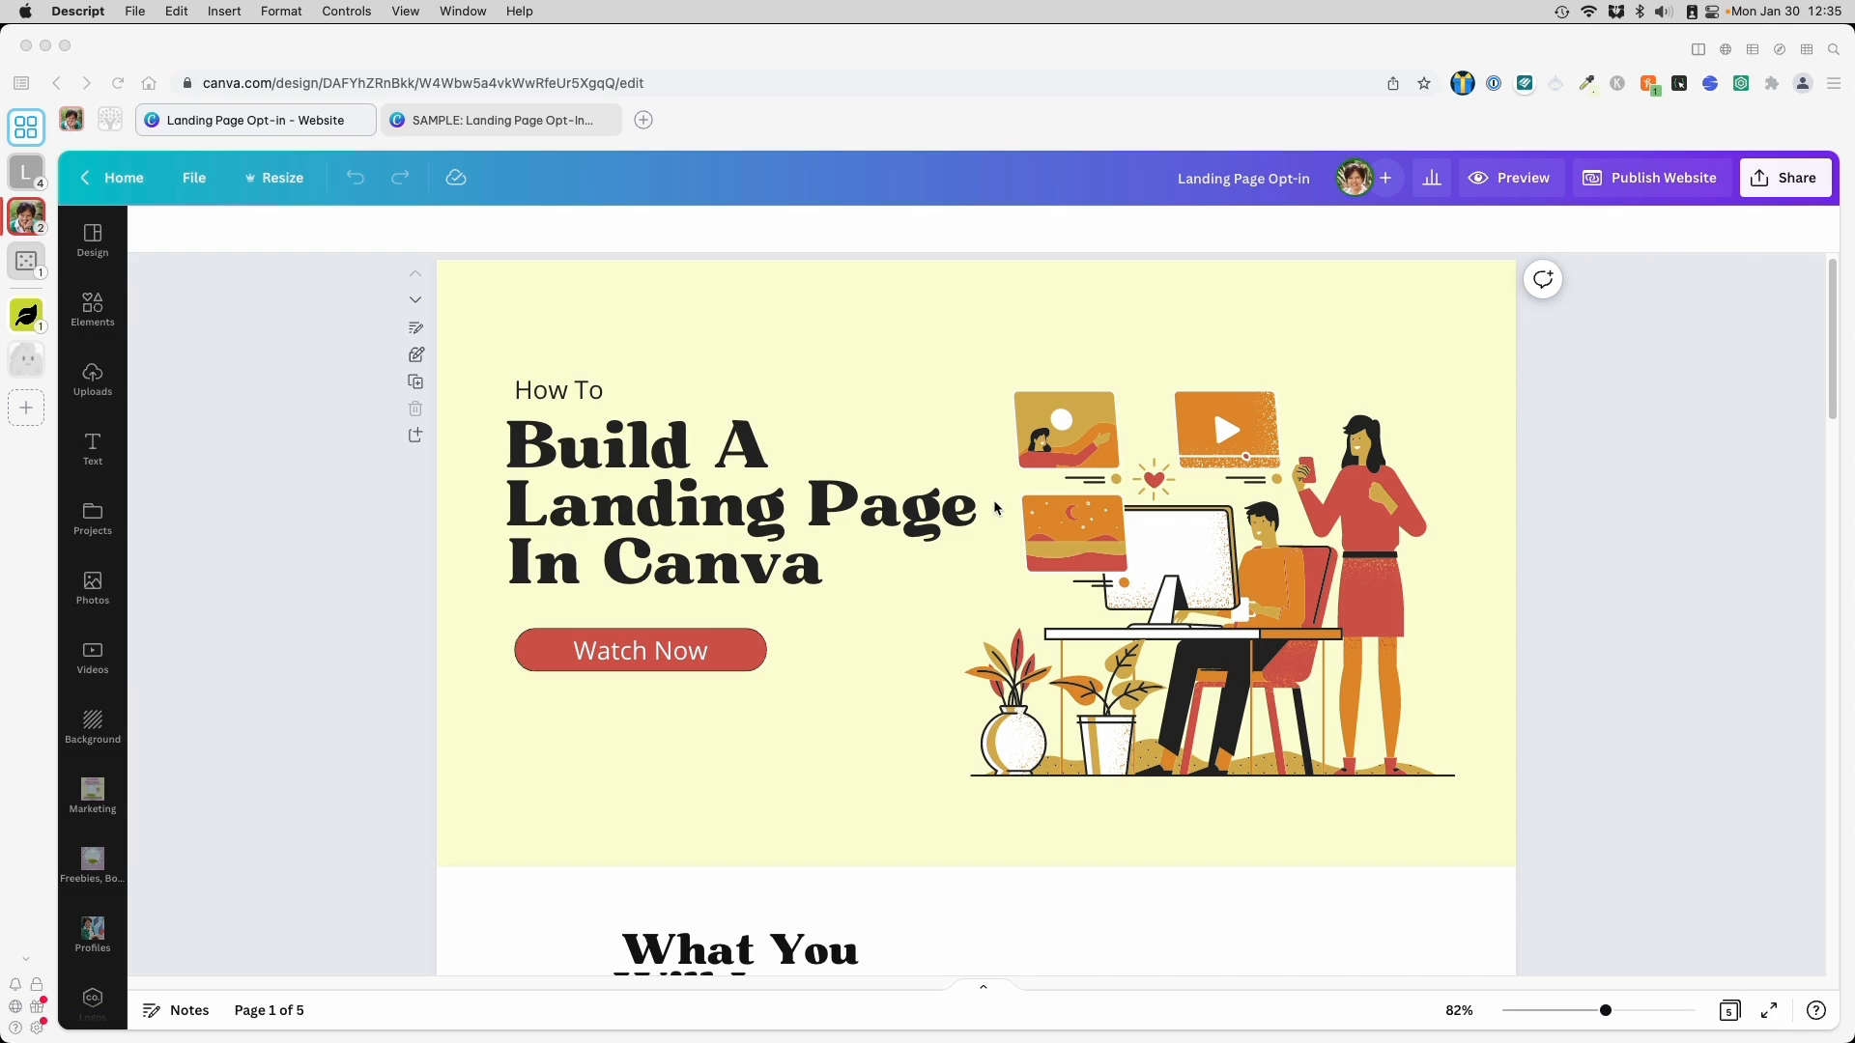
Review all five sections of the Landing Page Opt-in website design, from the headline section to the closing call to action
scroll(993, 502, "down", 15)
scroll(993, 500, "down", 10)
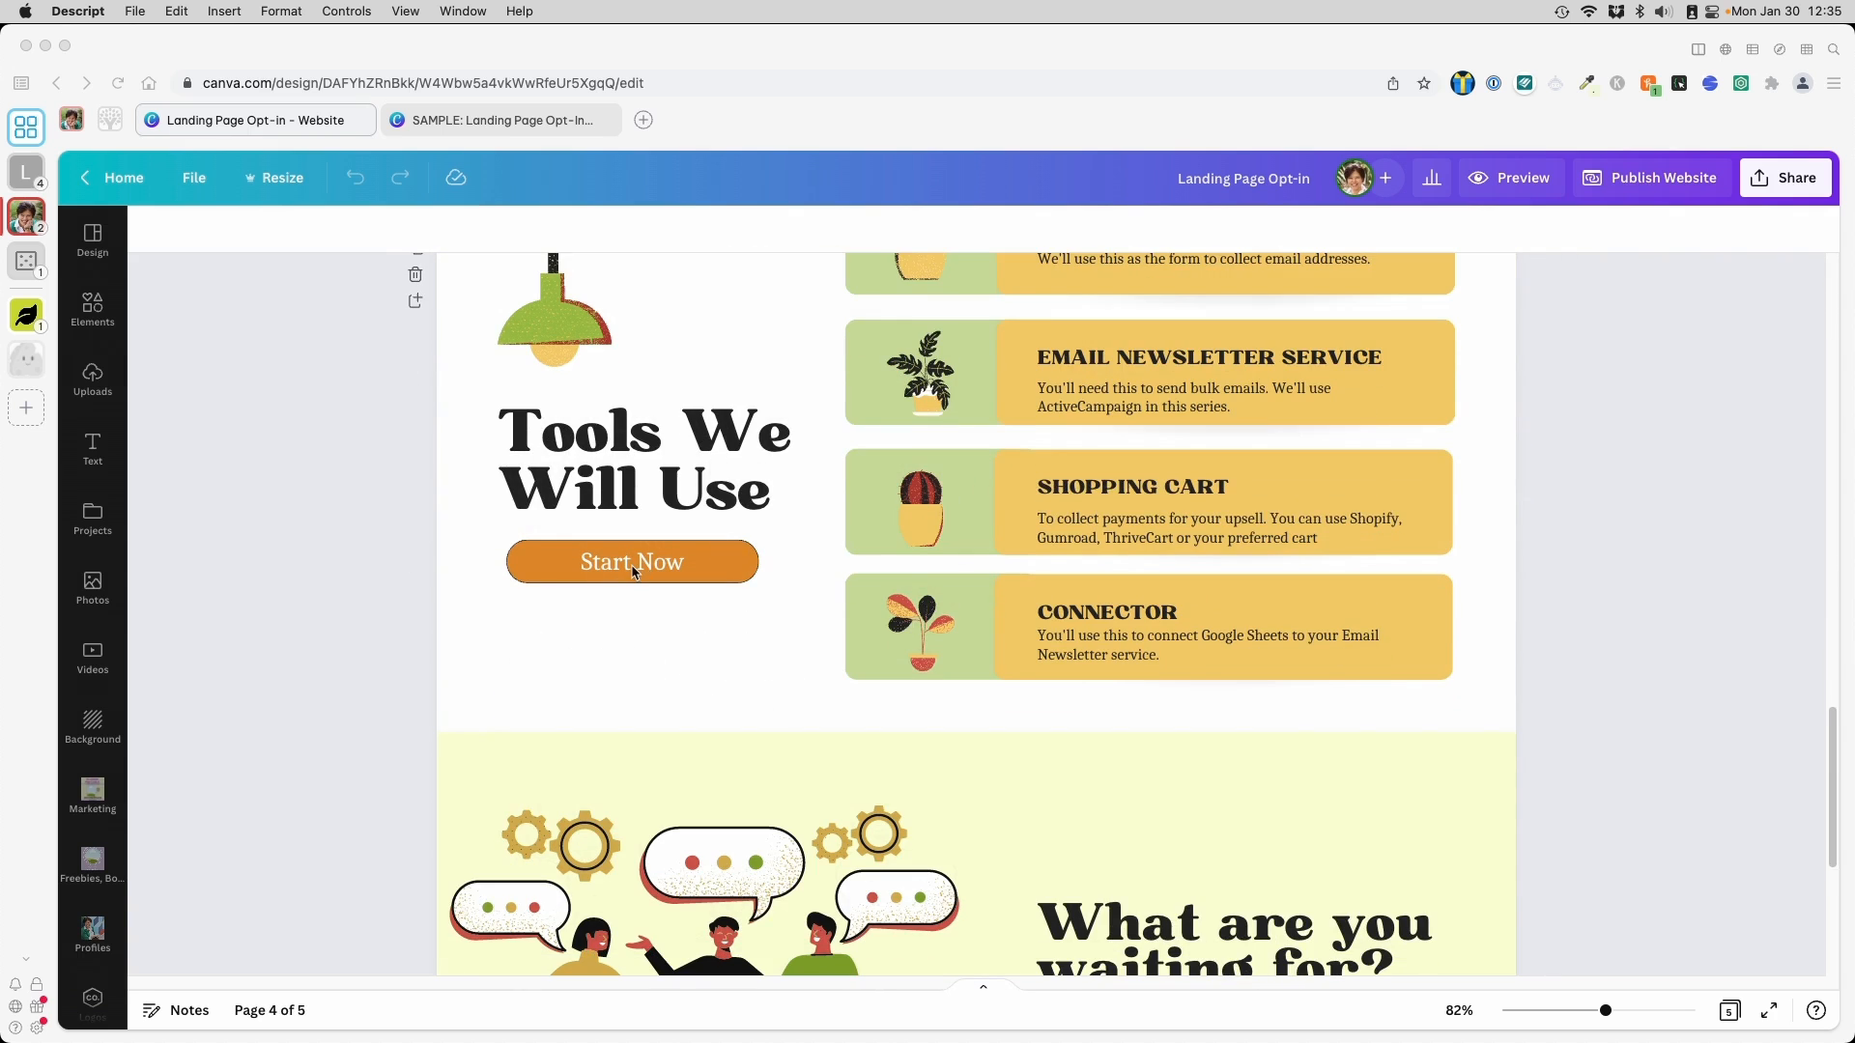
scroll(633, 571, "up", 15)
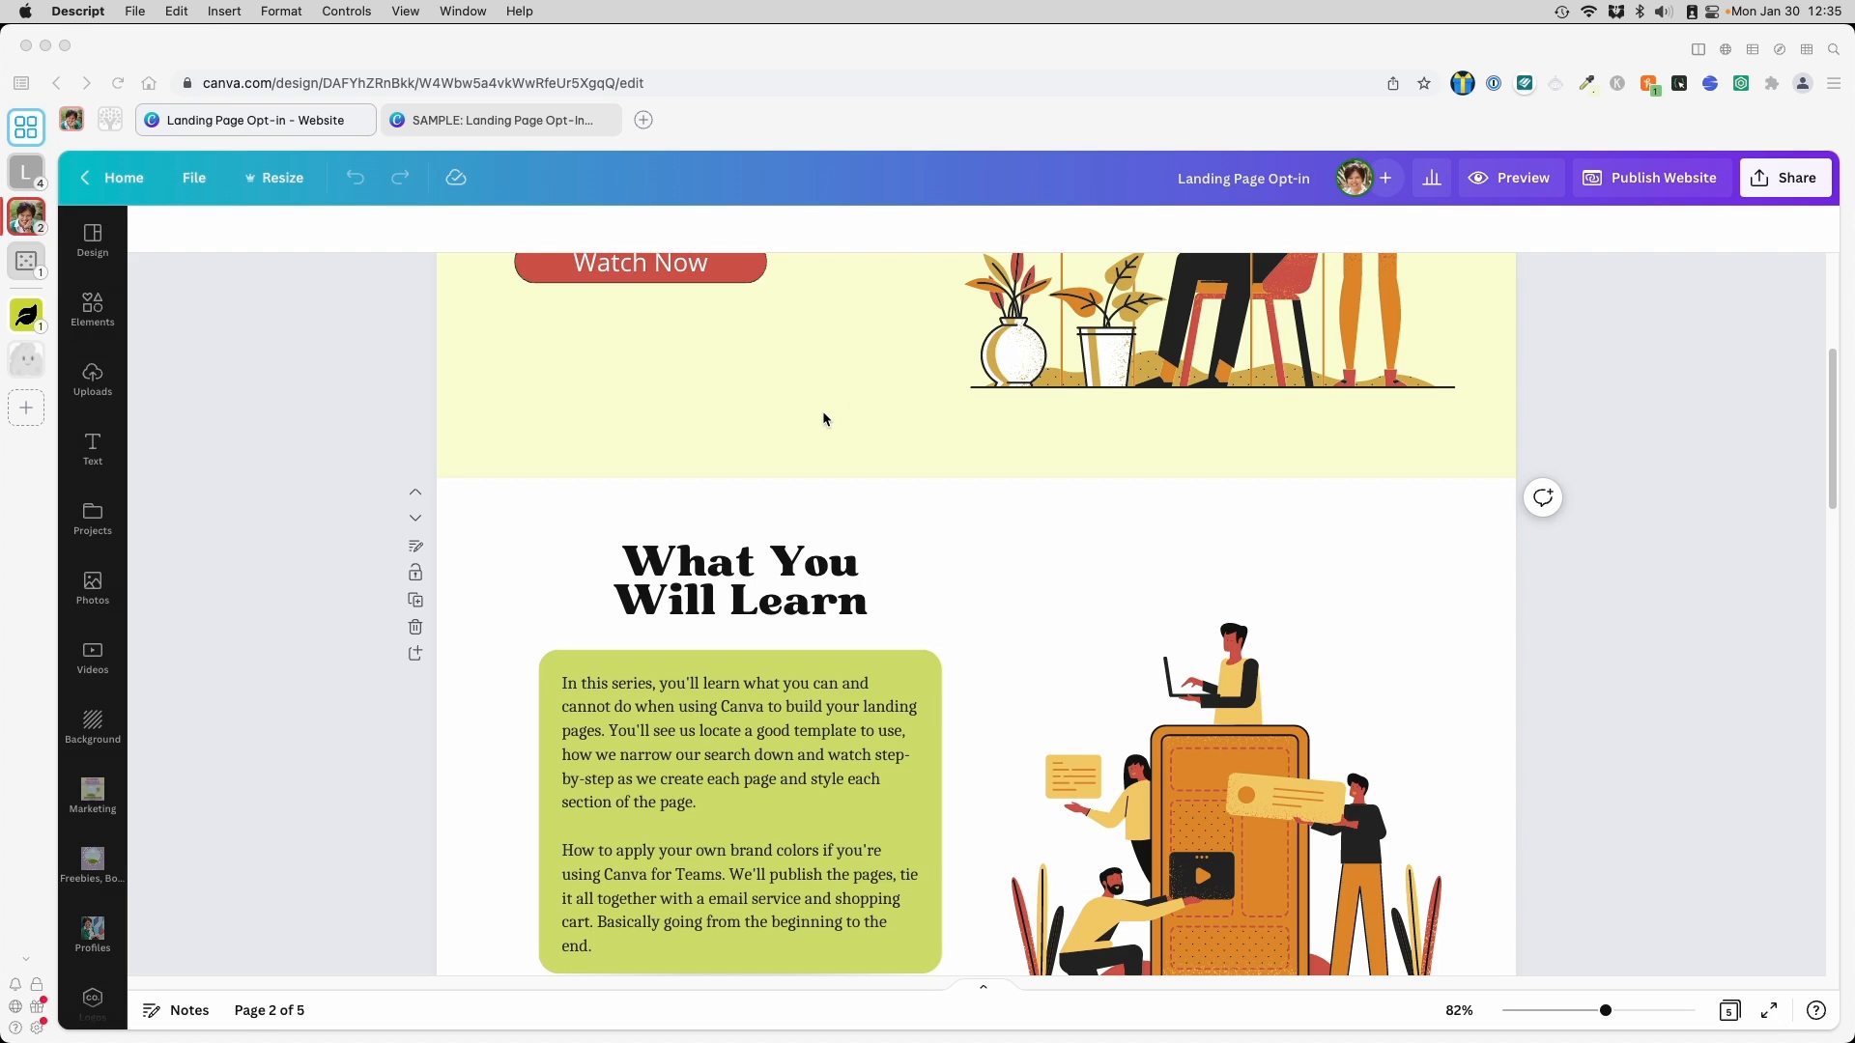
scroll(823, 418, "up", 5)
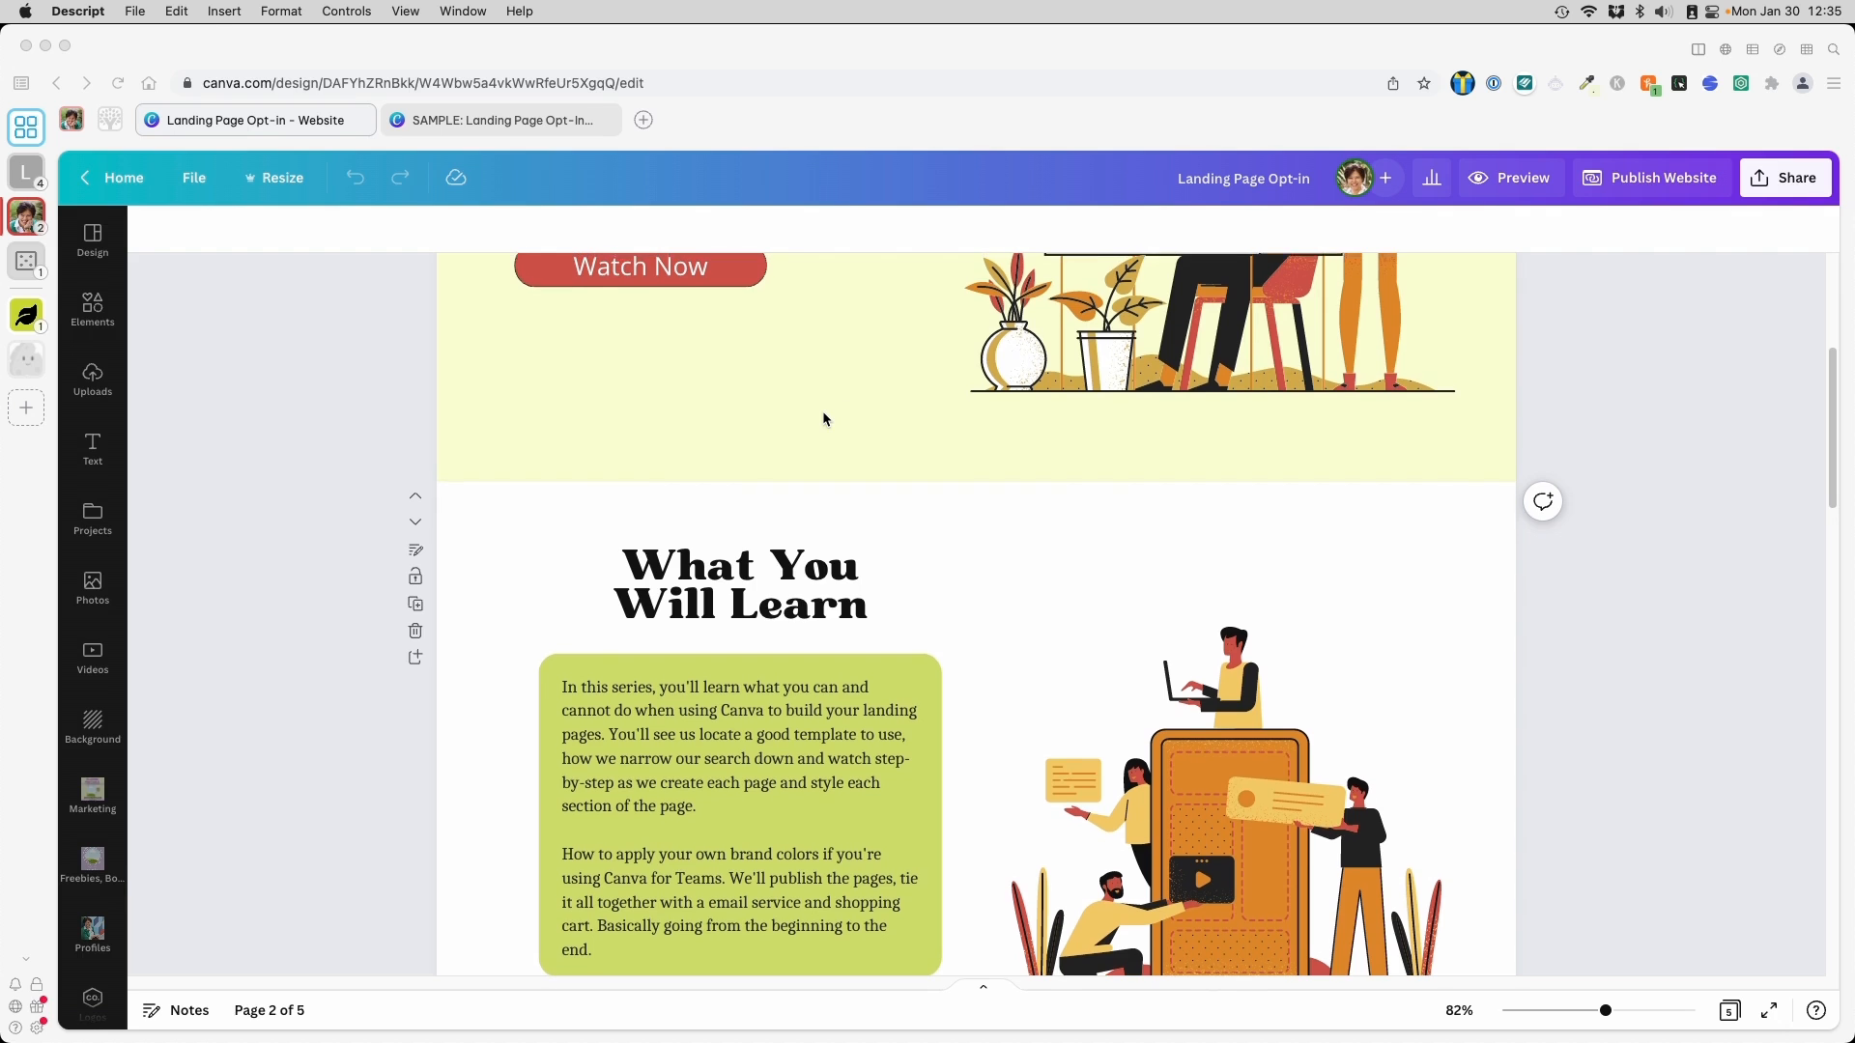
scroll(823, 418, "up", 2)
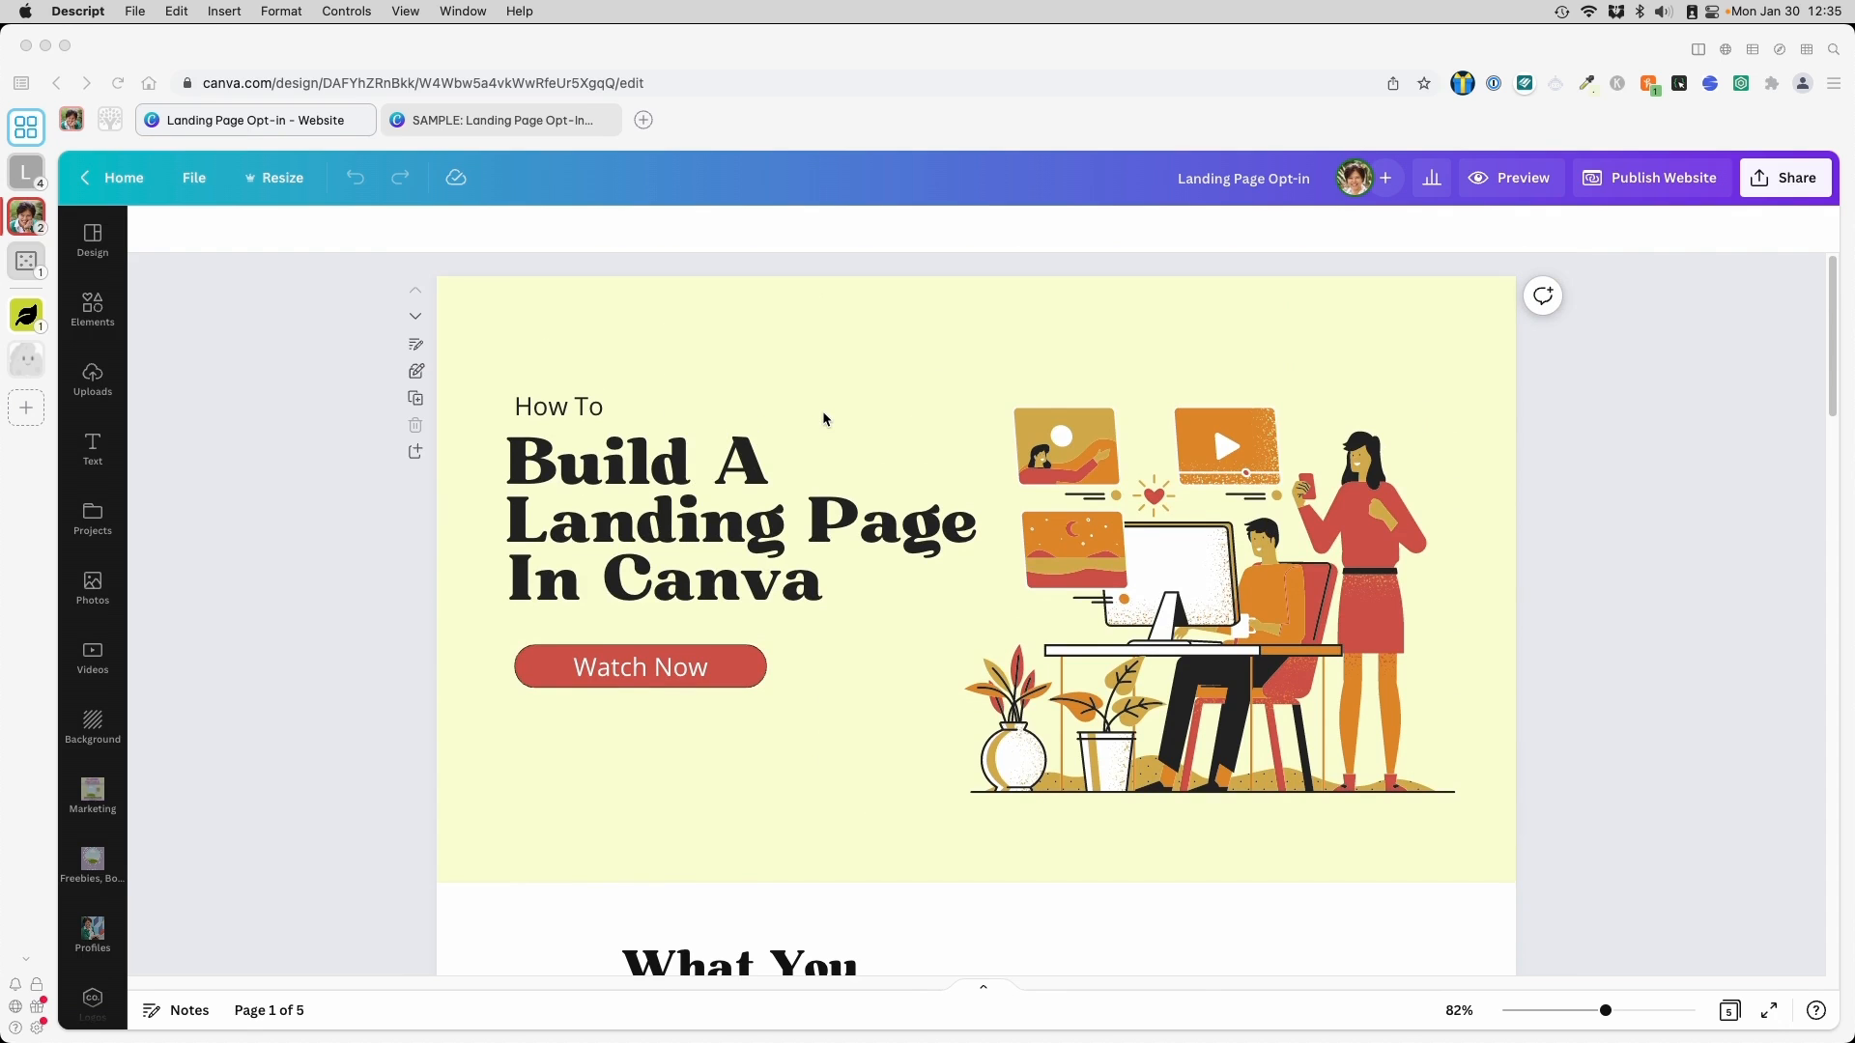
Switch to the SAMPLE thank-you upsell design and examine its sections down to the questions section
left_click(507, 119)
left_click(512, 122)
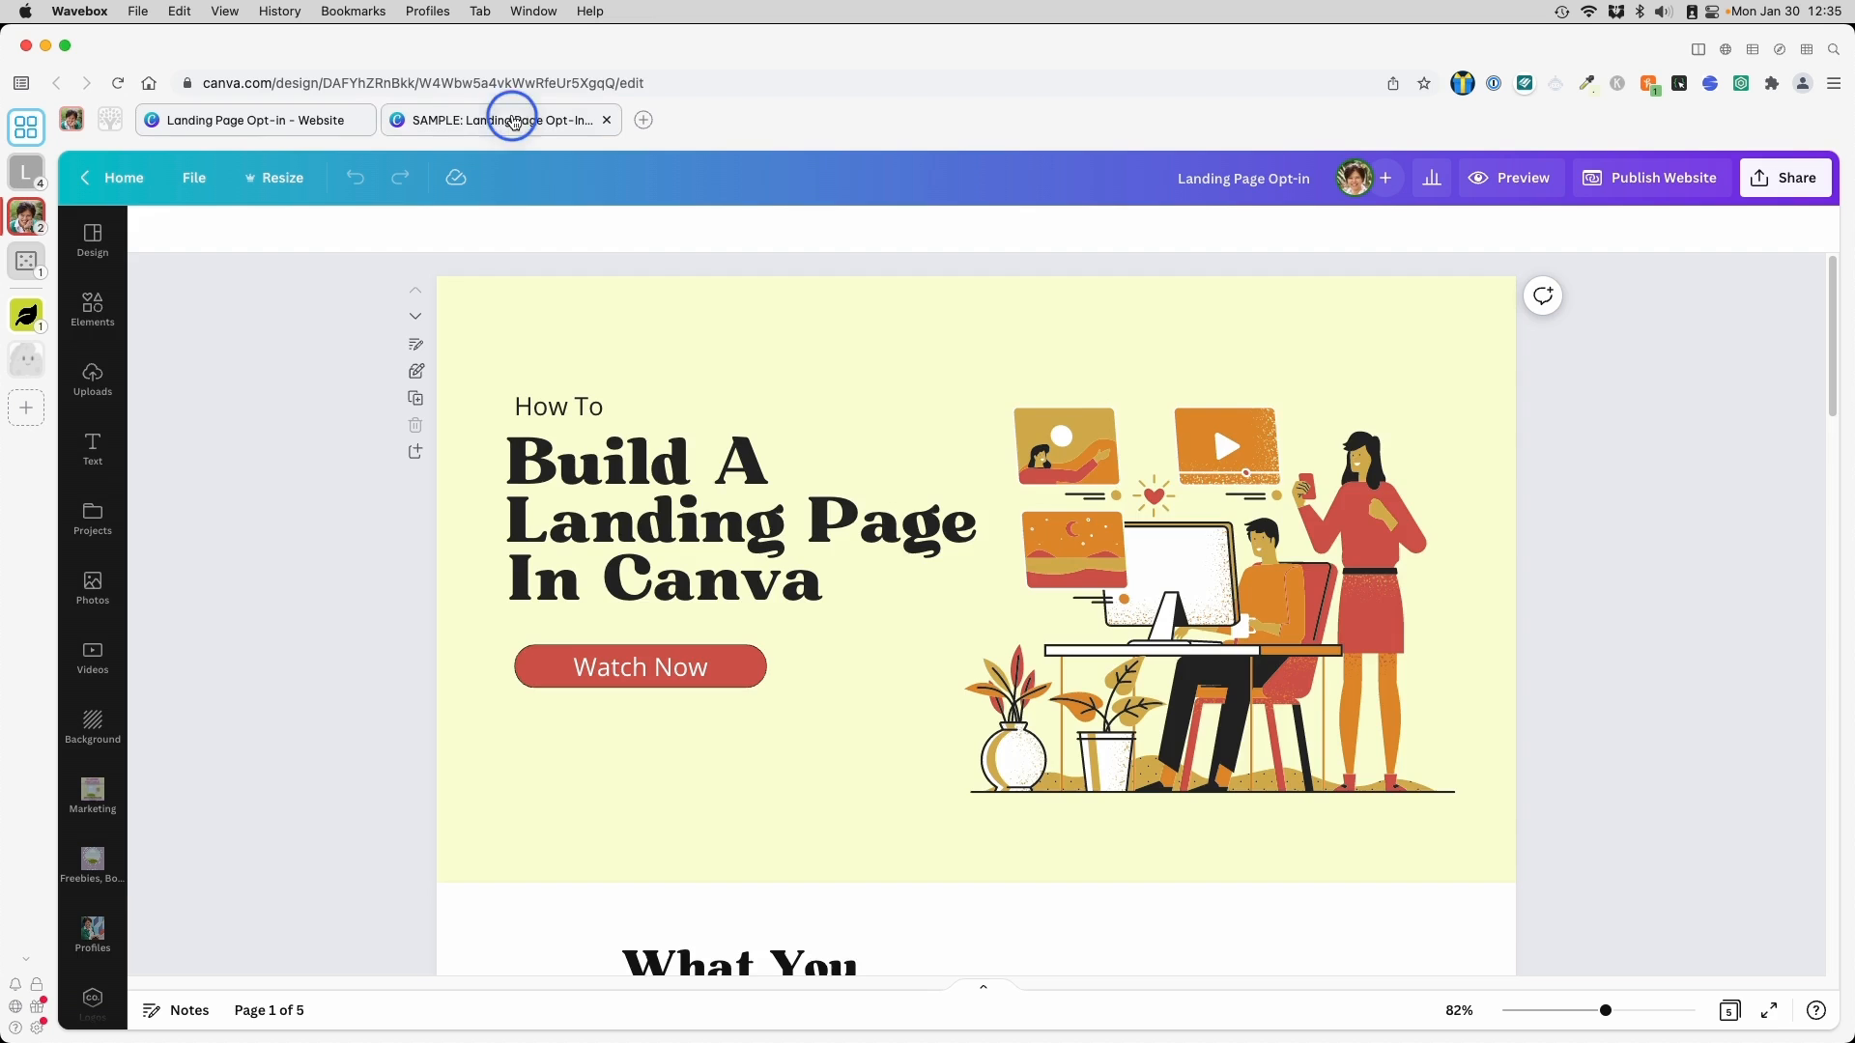
scroll(1279, 634, "down", 3)
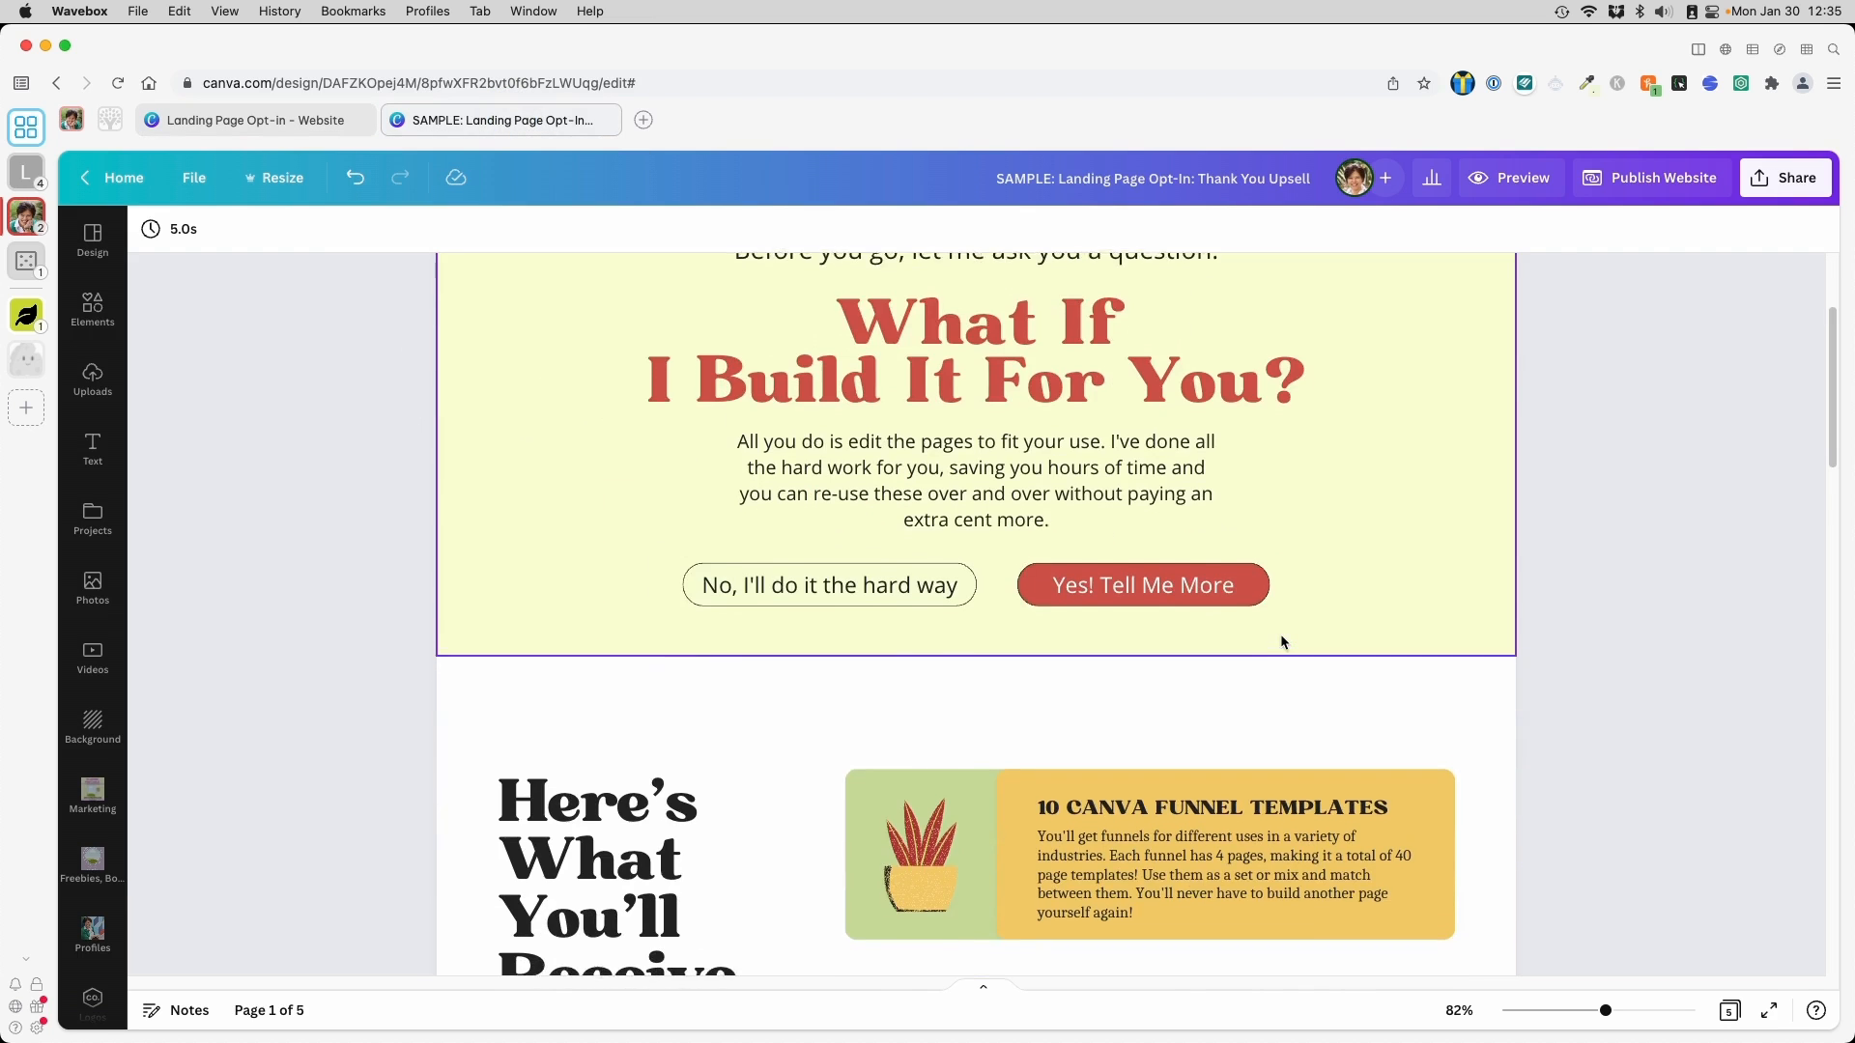
scroll(1279, 634, "down", 15)
scroll(1282, 641, "down", 5)
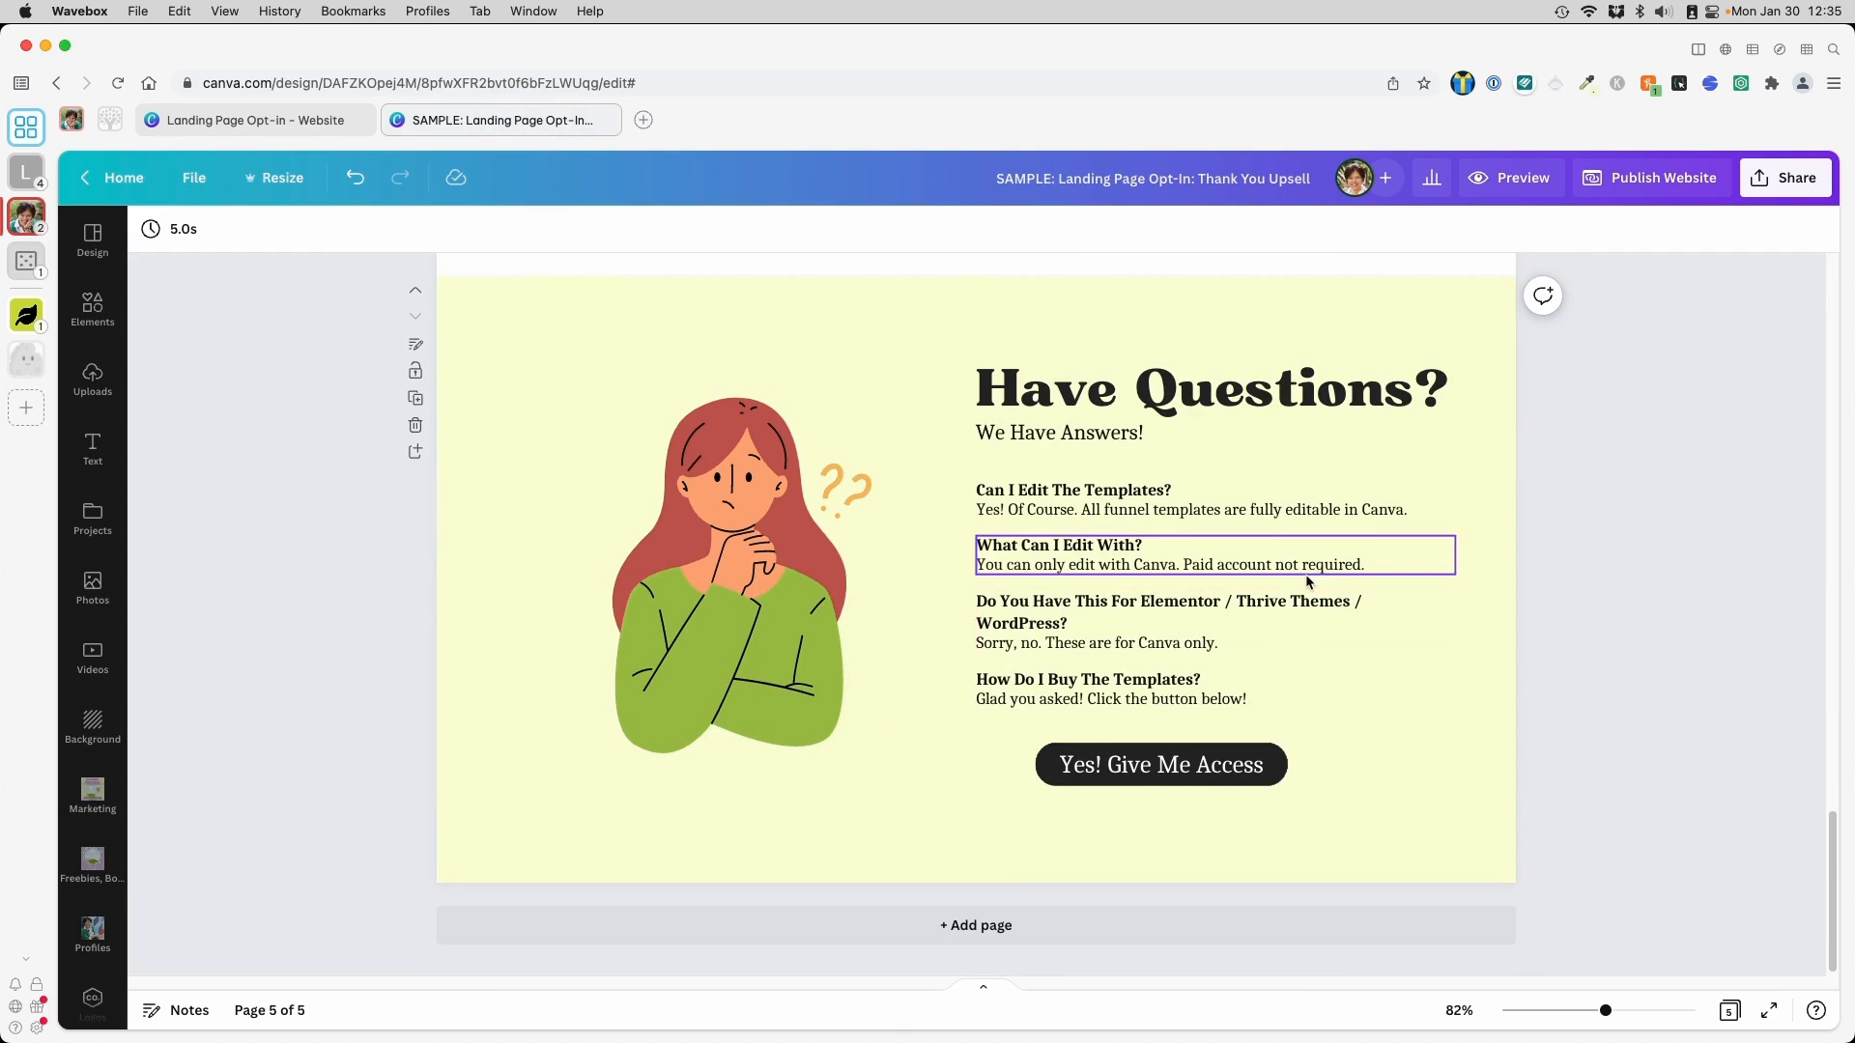
scroll(1306, 582, "up", 20)
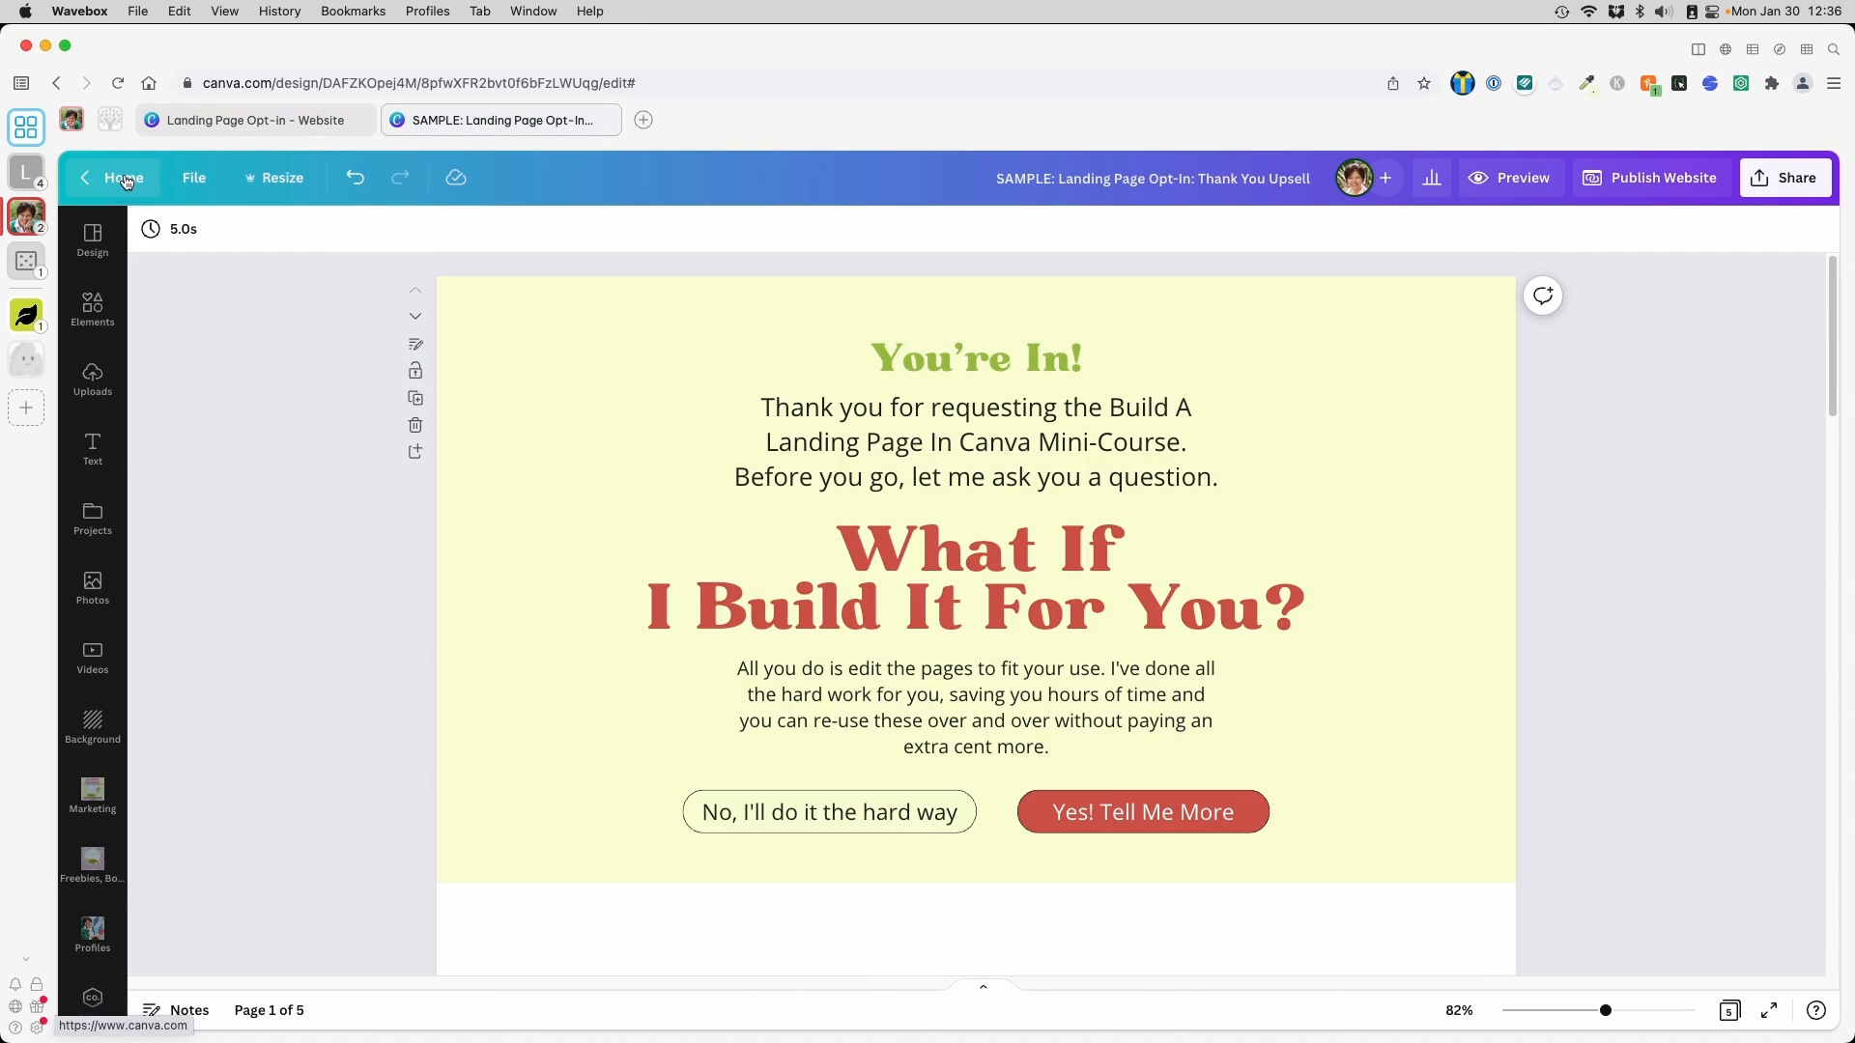
Return to the Canva home page and make a copy of the Landing Page Opt-in design from the recent designs
left_click(125, 181)
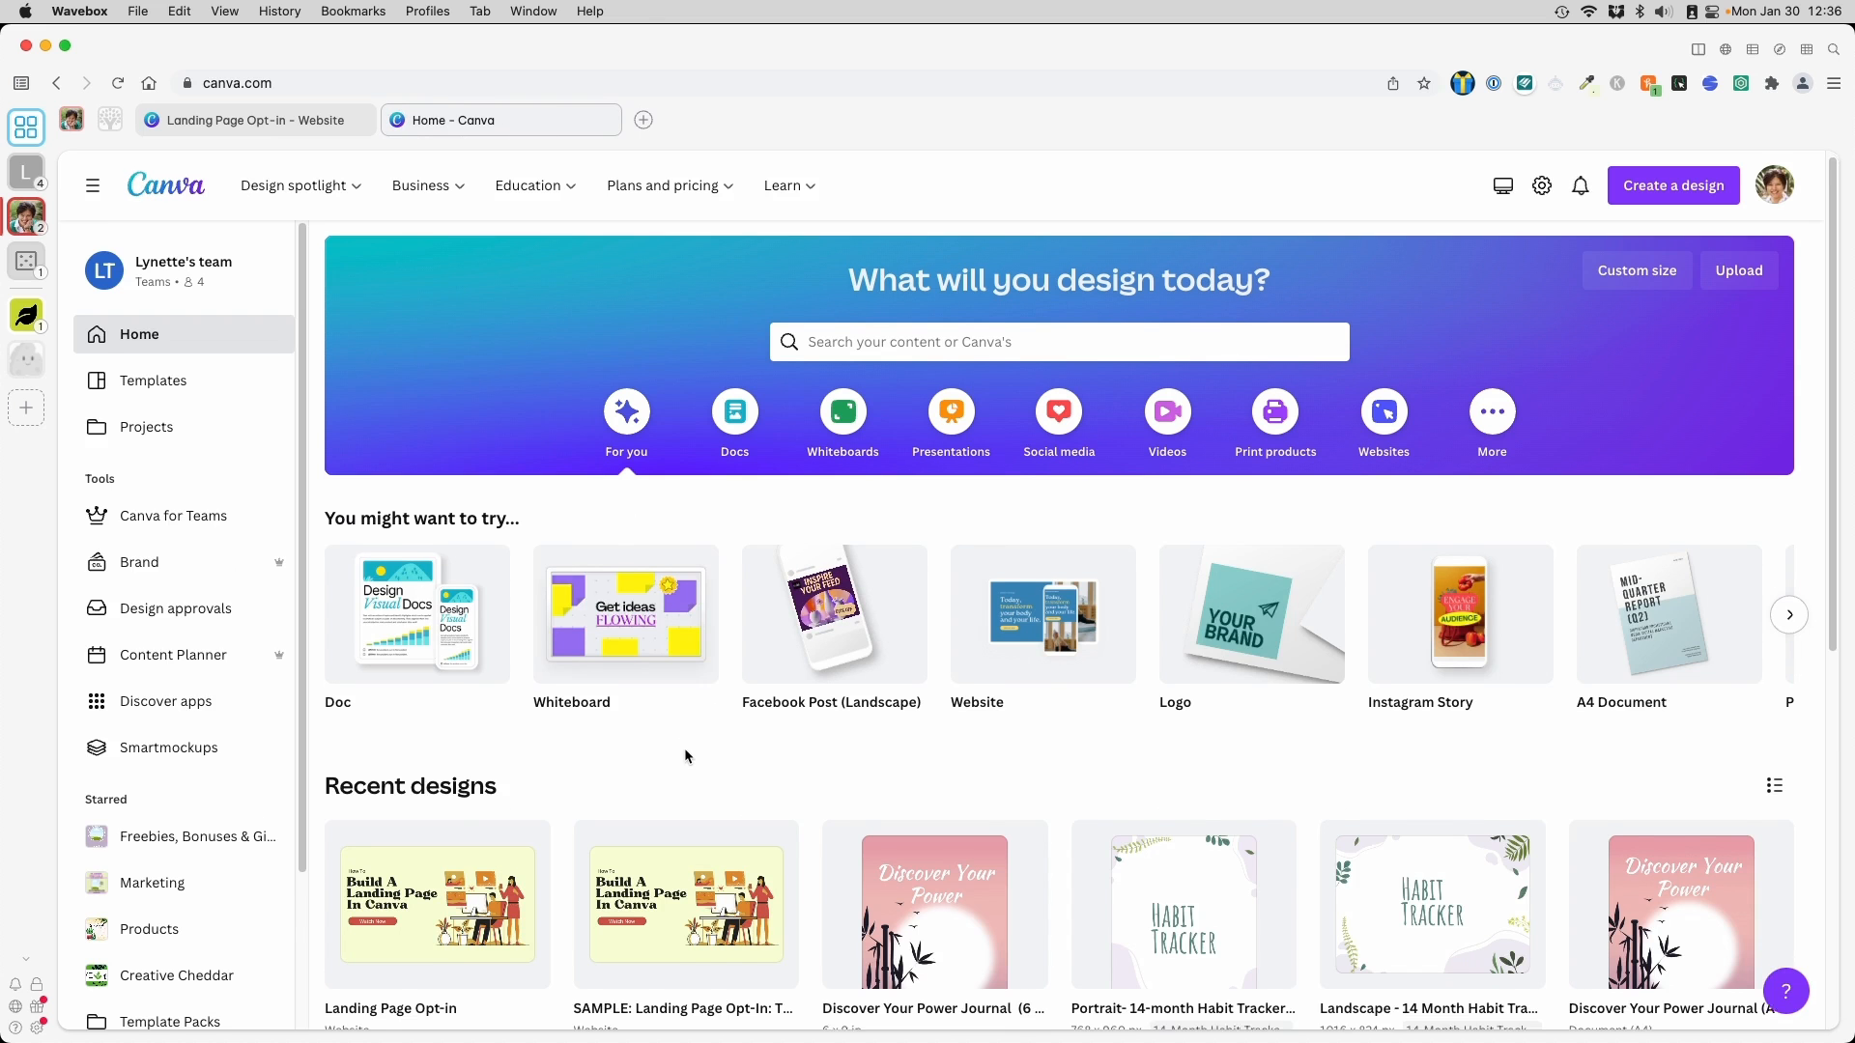
scroll(685, 753, "down", 3)
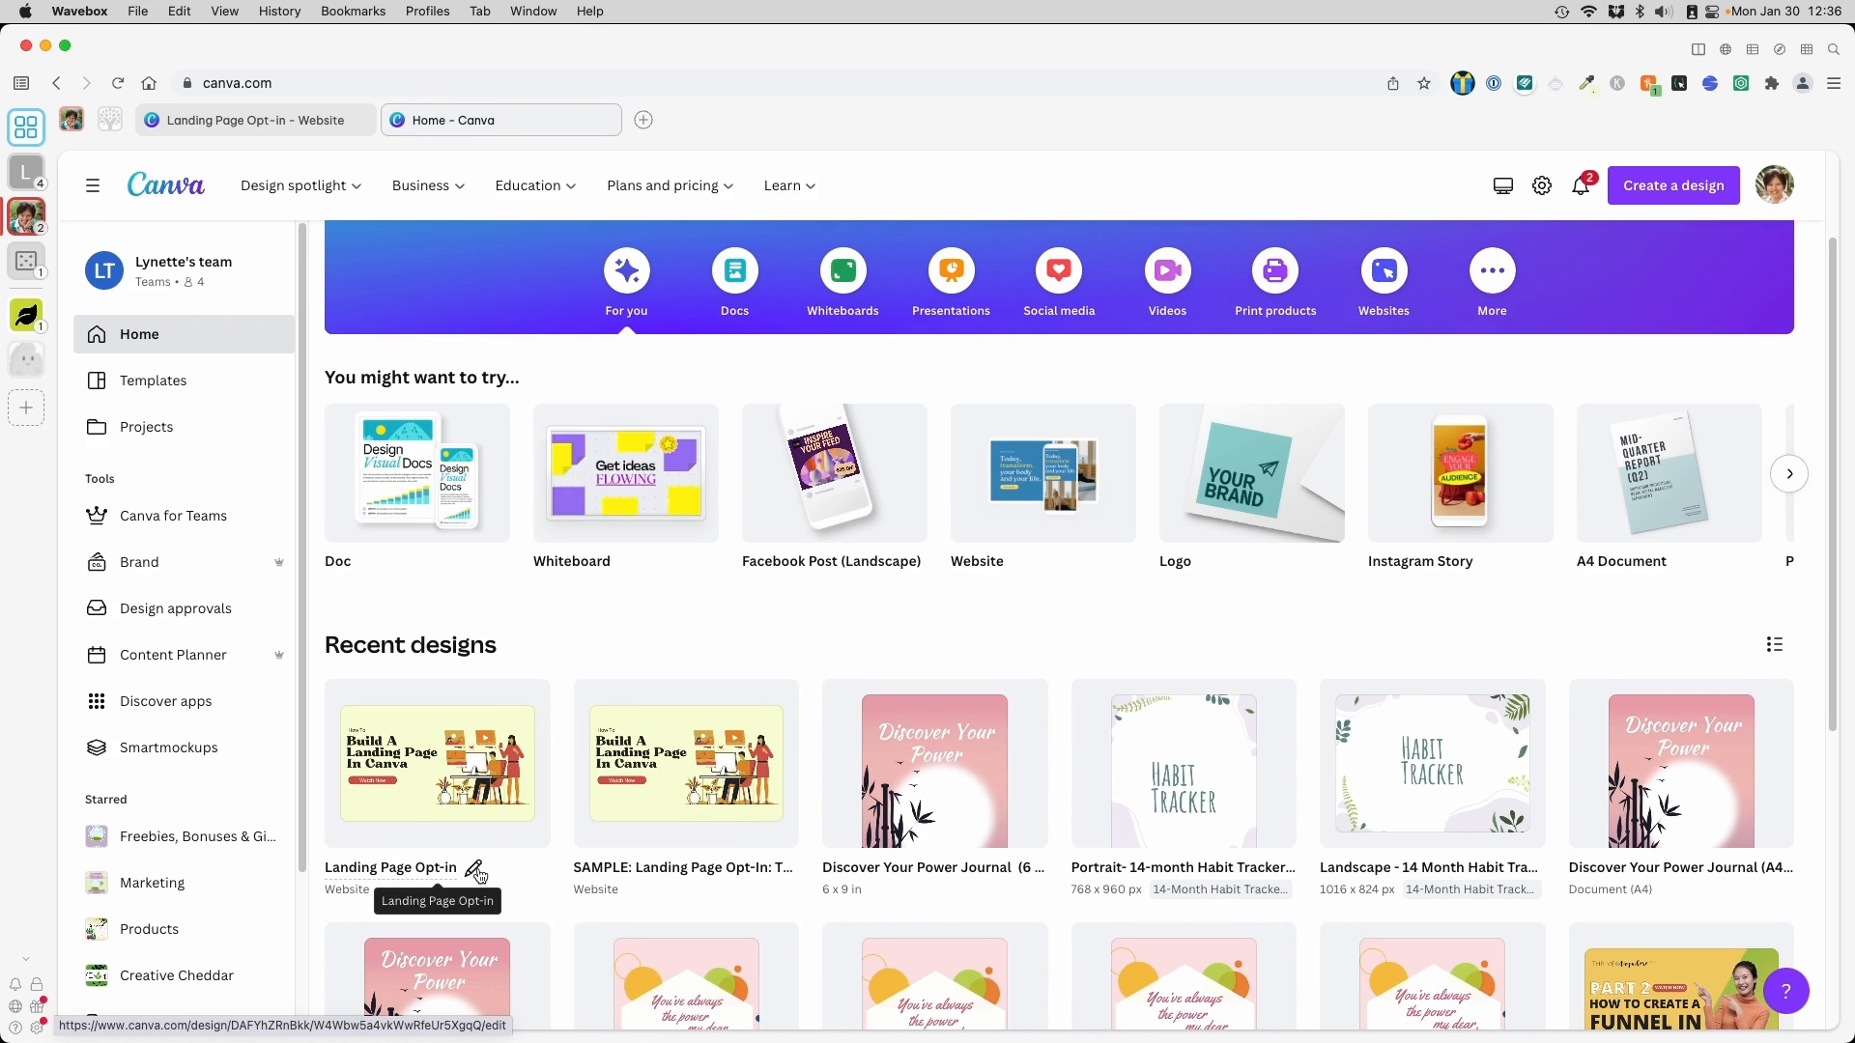
mouse_move(525, 713)
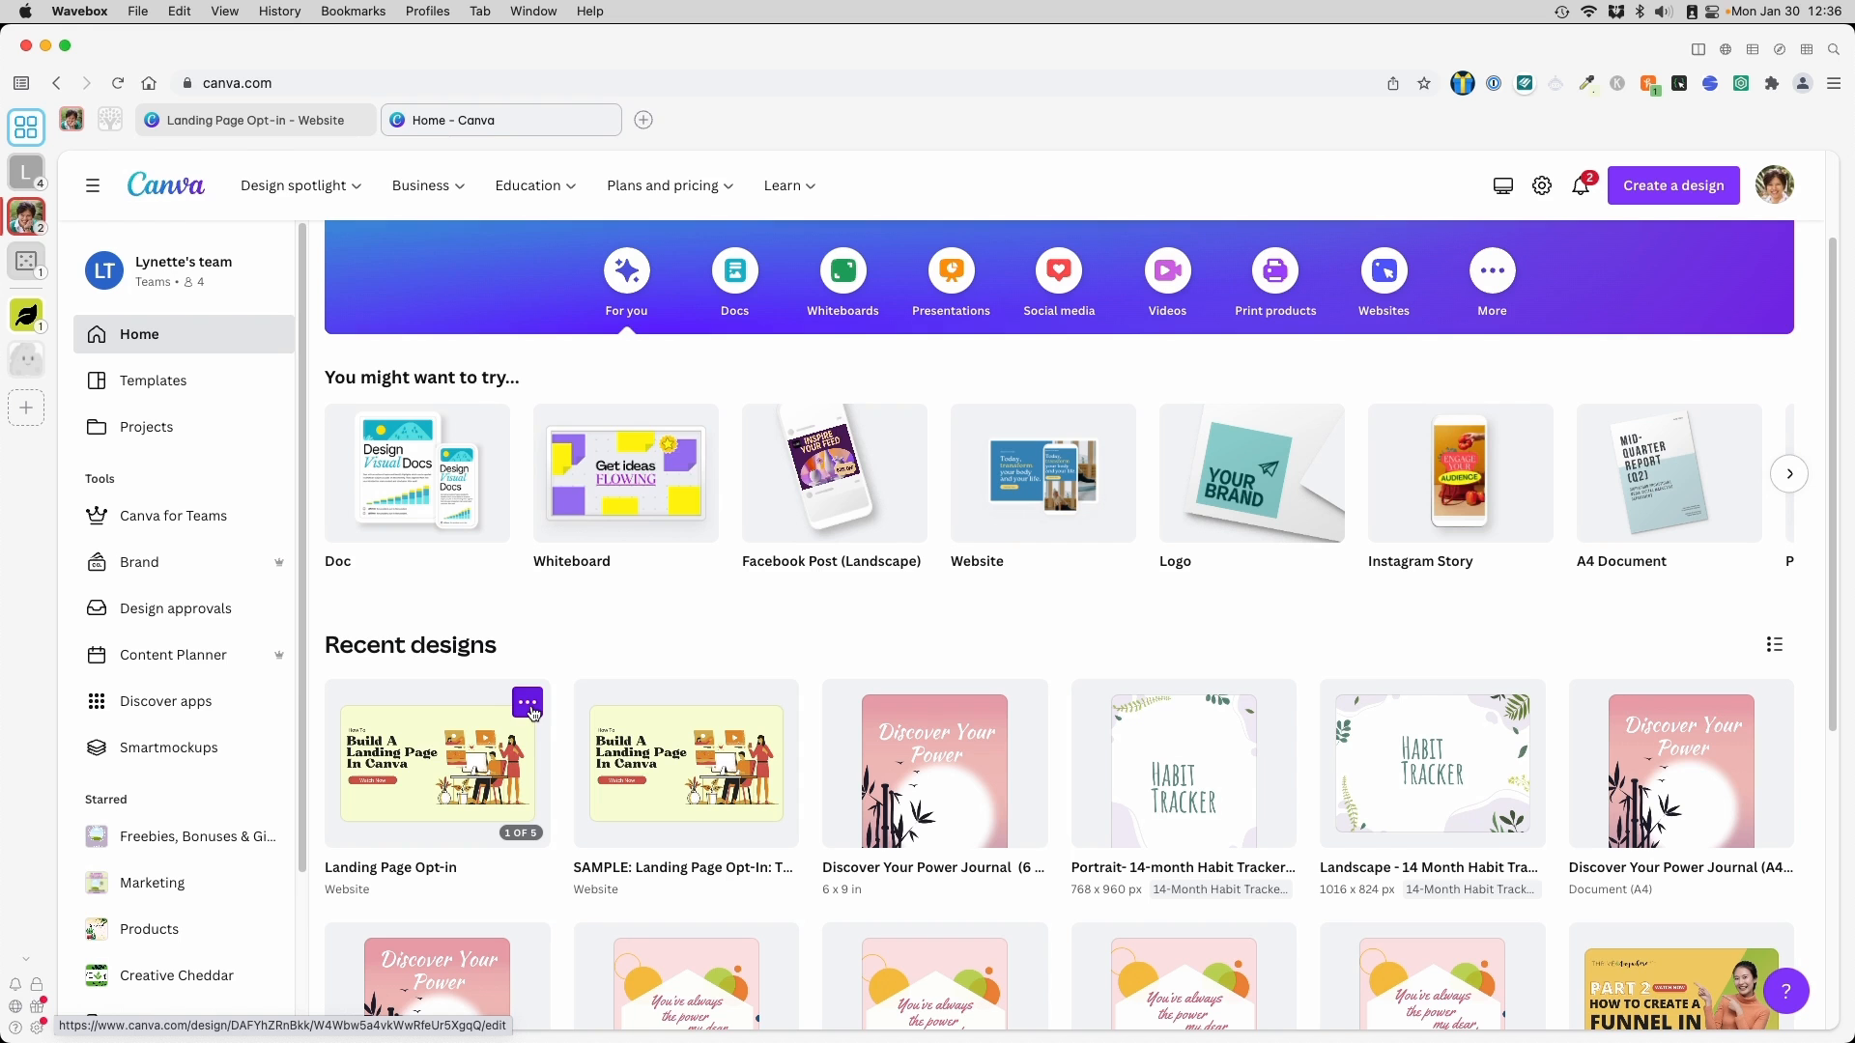
left_click(529, 706)
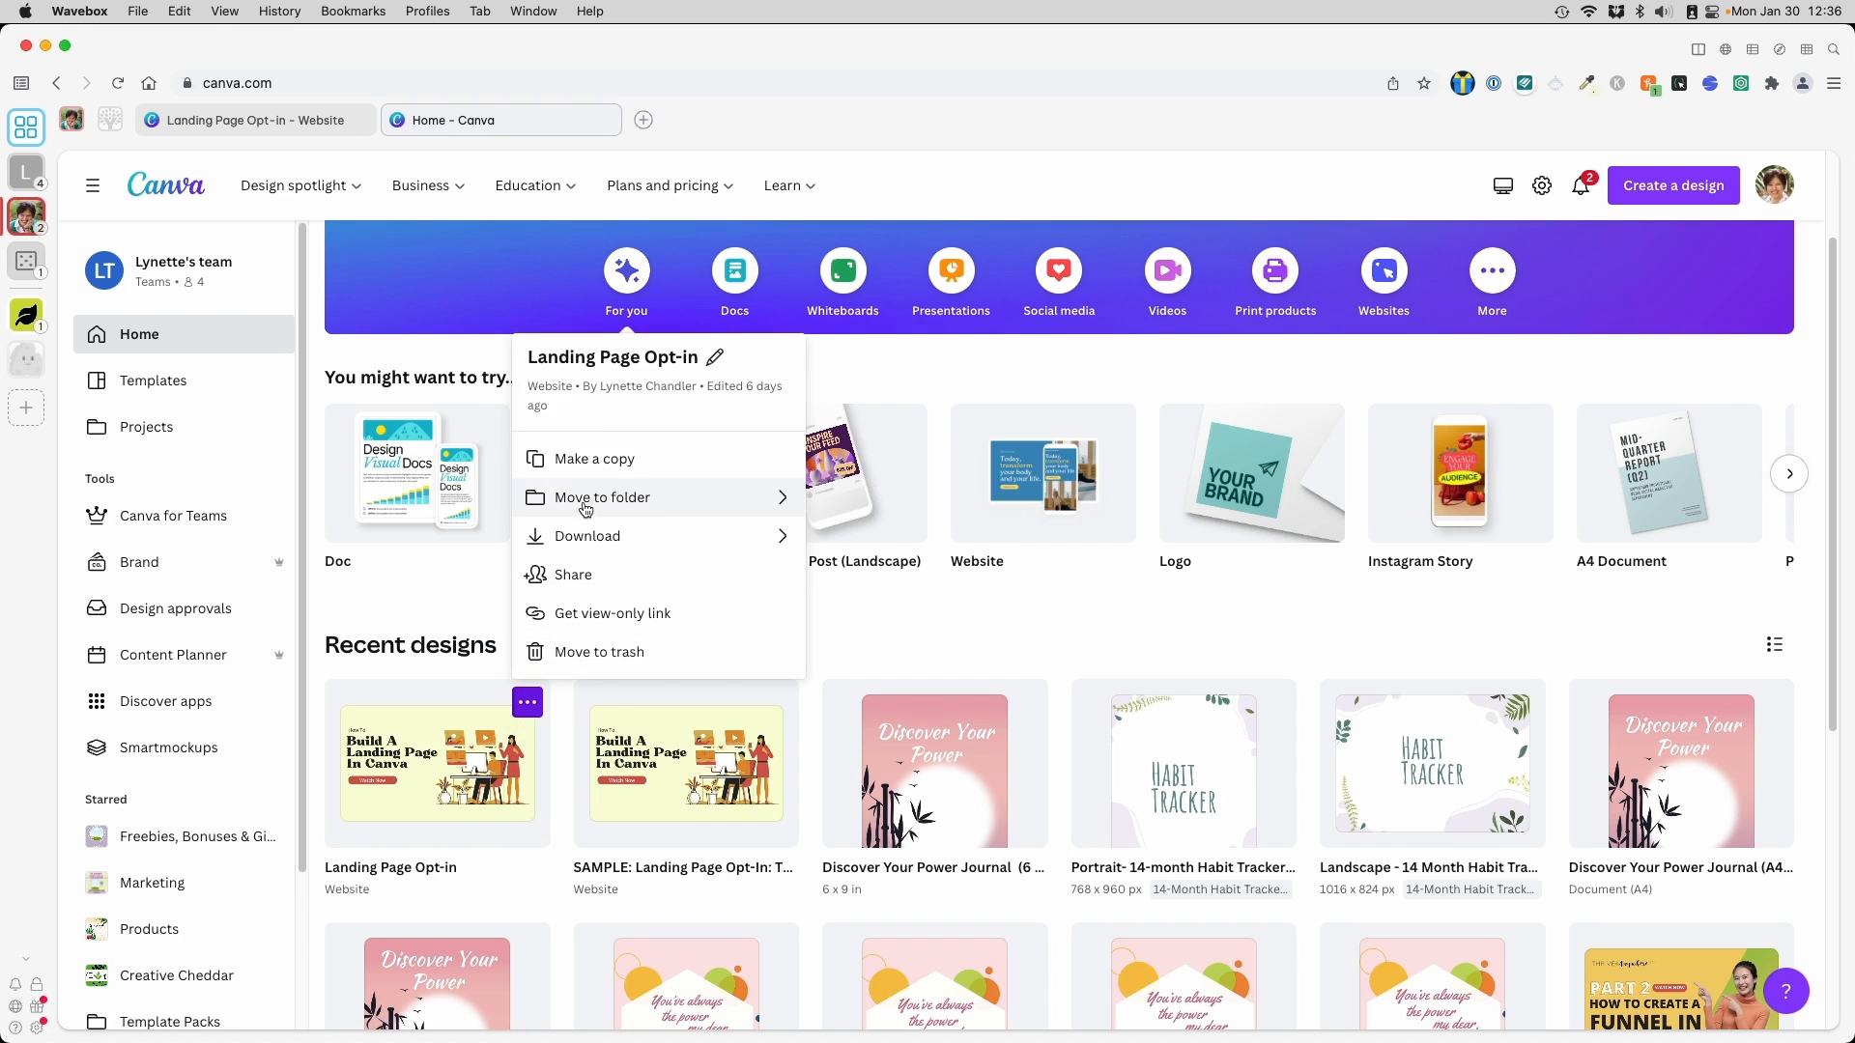
left_click(597, 460)
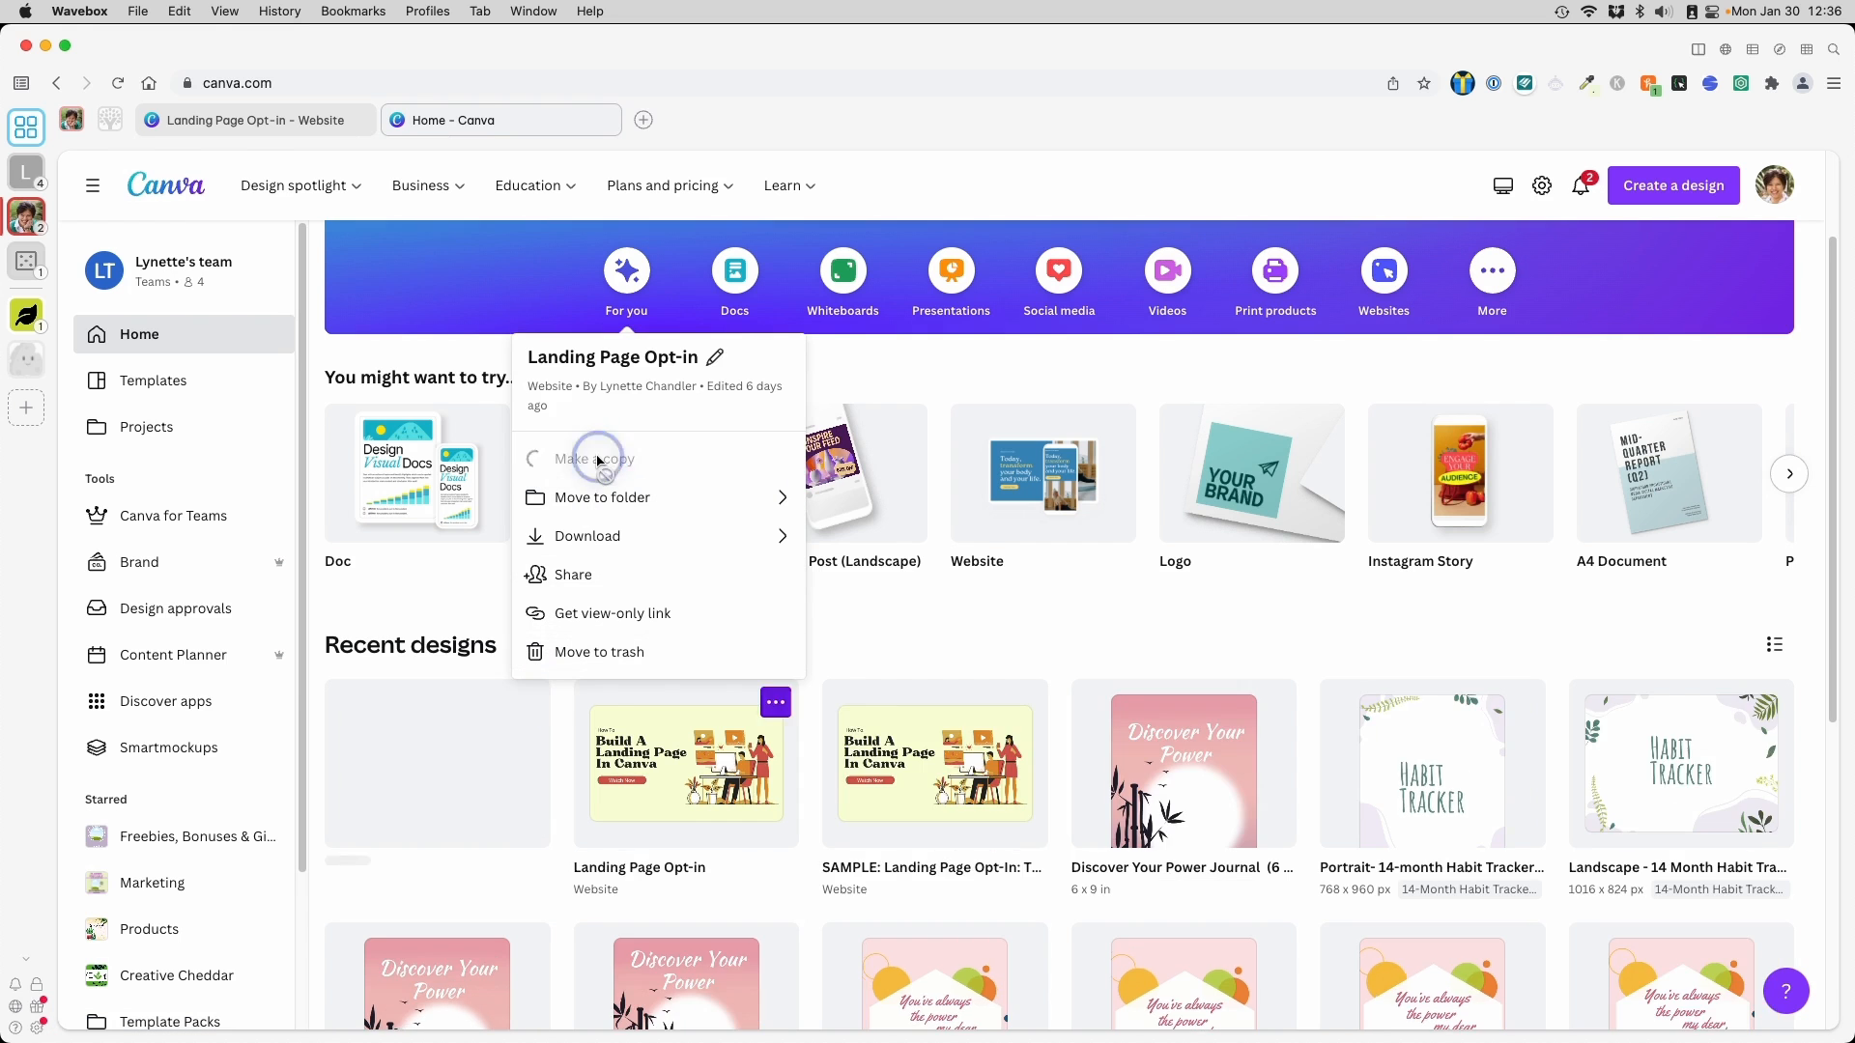
Rename the copied design as "DEMO Landing Page Opt-in: Thank You"
left_click(446, 862)
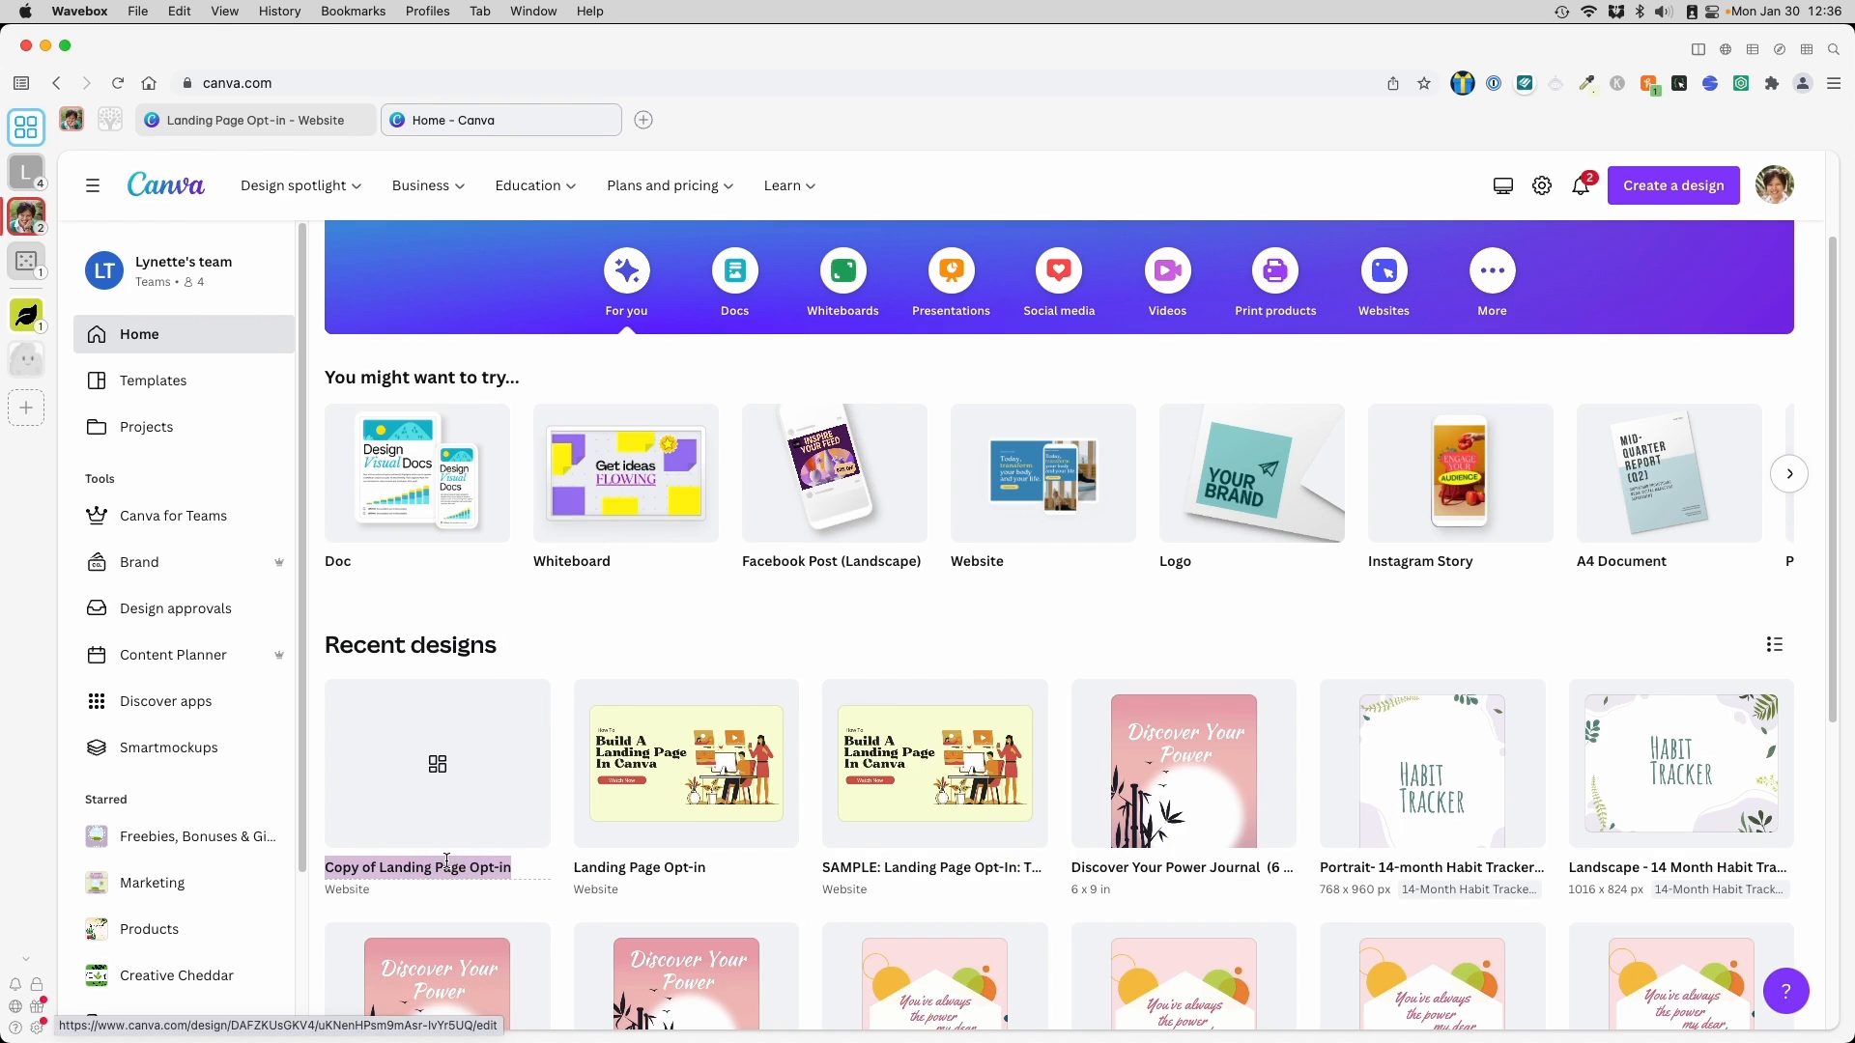
key("Left")
key("shift+alt+Right")
key("shift+alt+Right")
key("shift+alt+Right")
key("shift+alt+Left")
type("DEMO")
key("super+Right")
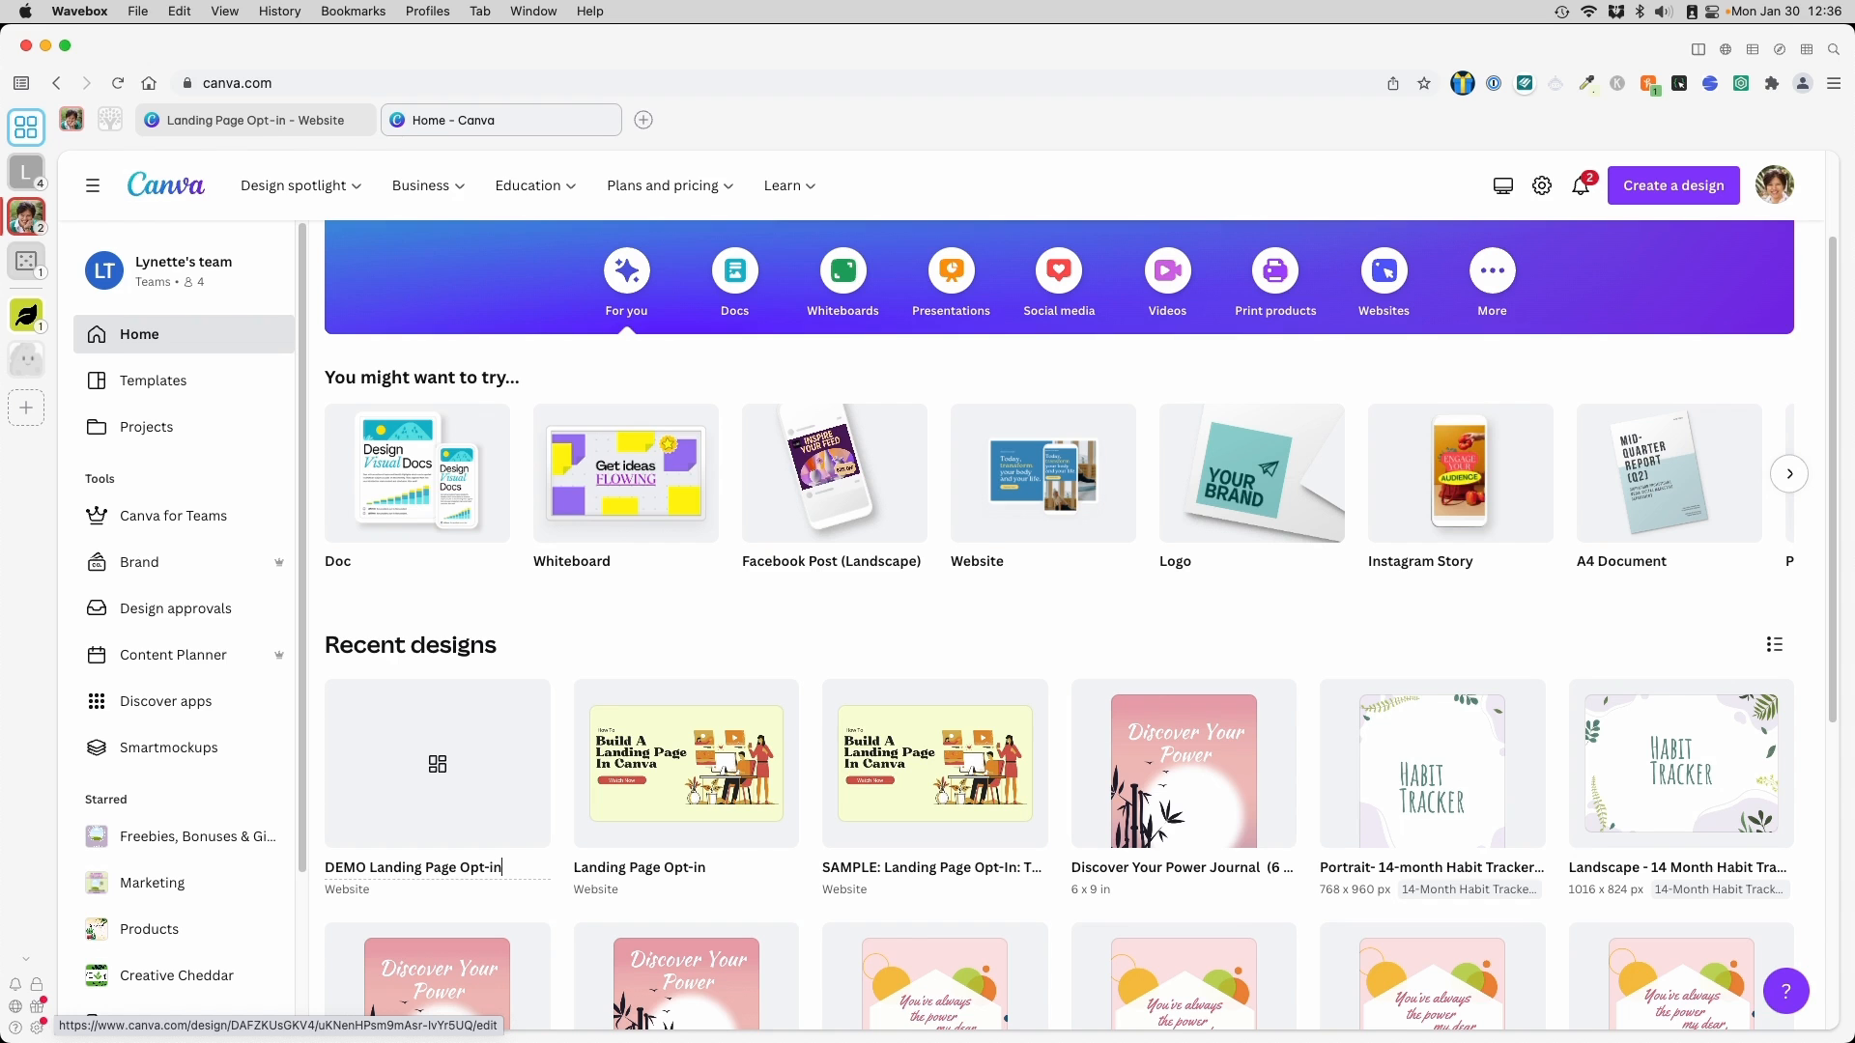
type(": Thank You")
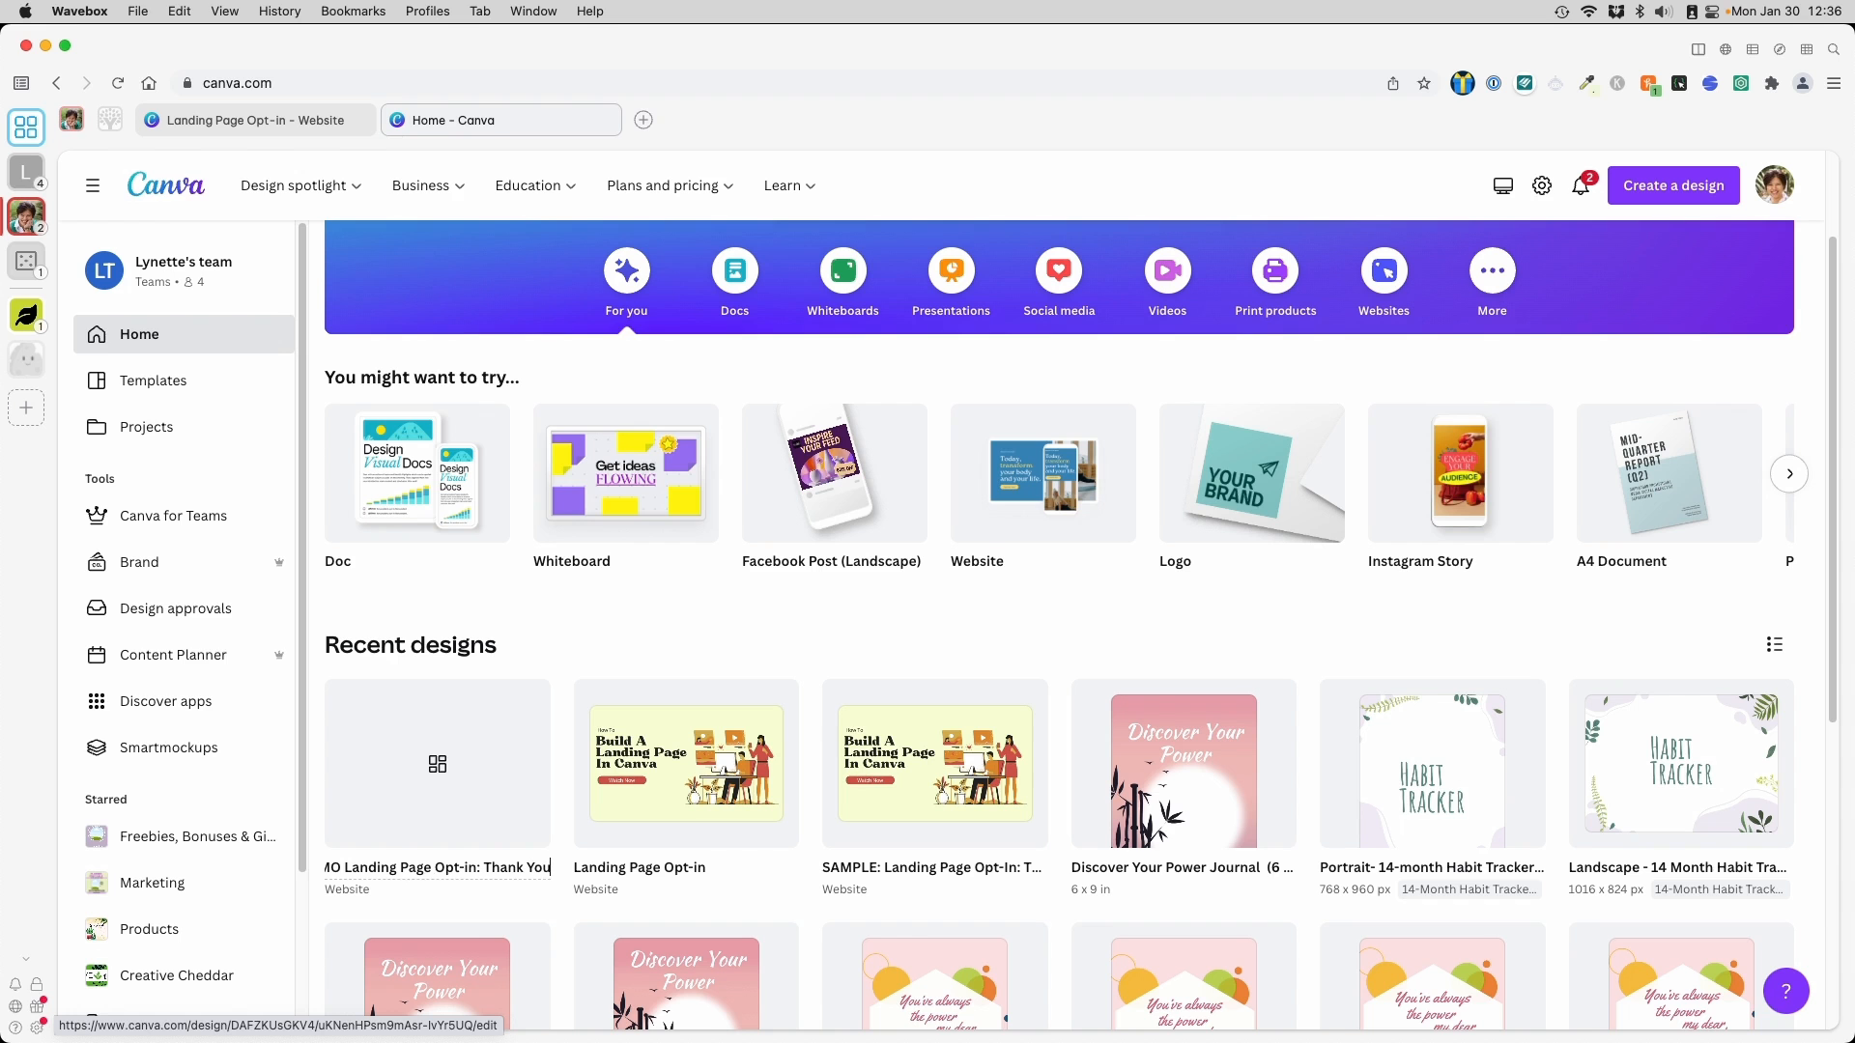
Open the DEMO copy alongside the SAMPLE thank-you upsell design in separate tabs, closing the home page tabs and collapsing the sample's template sidebar
left_click(451, 796)
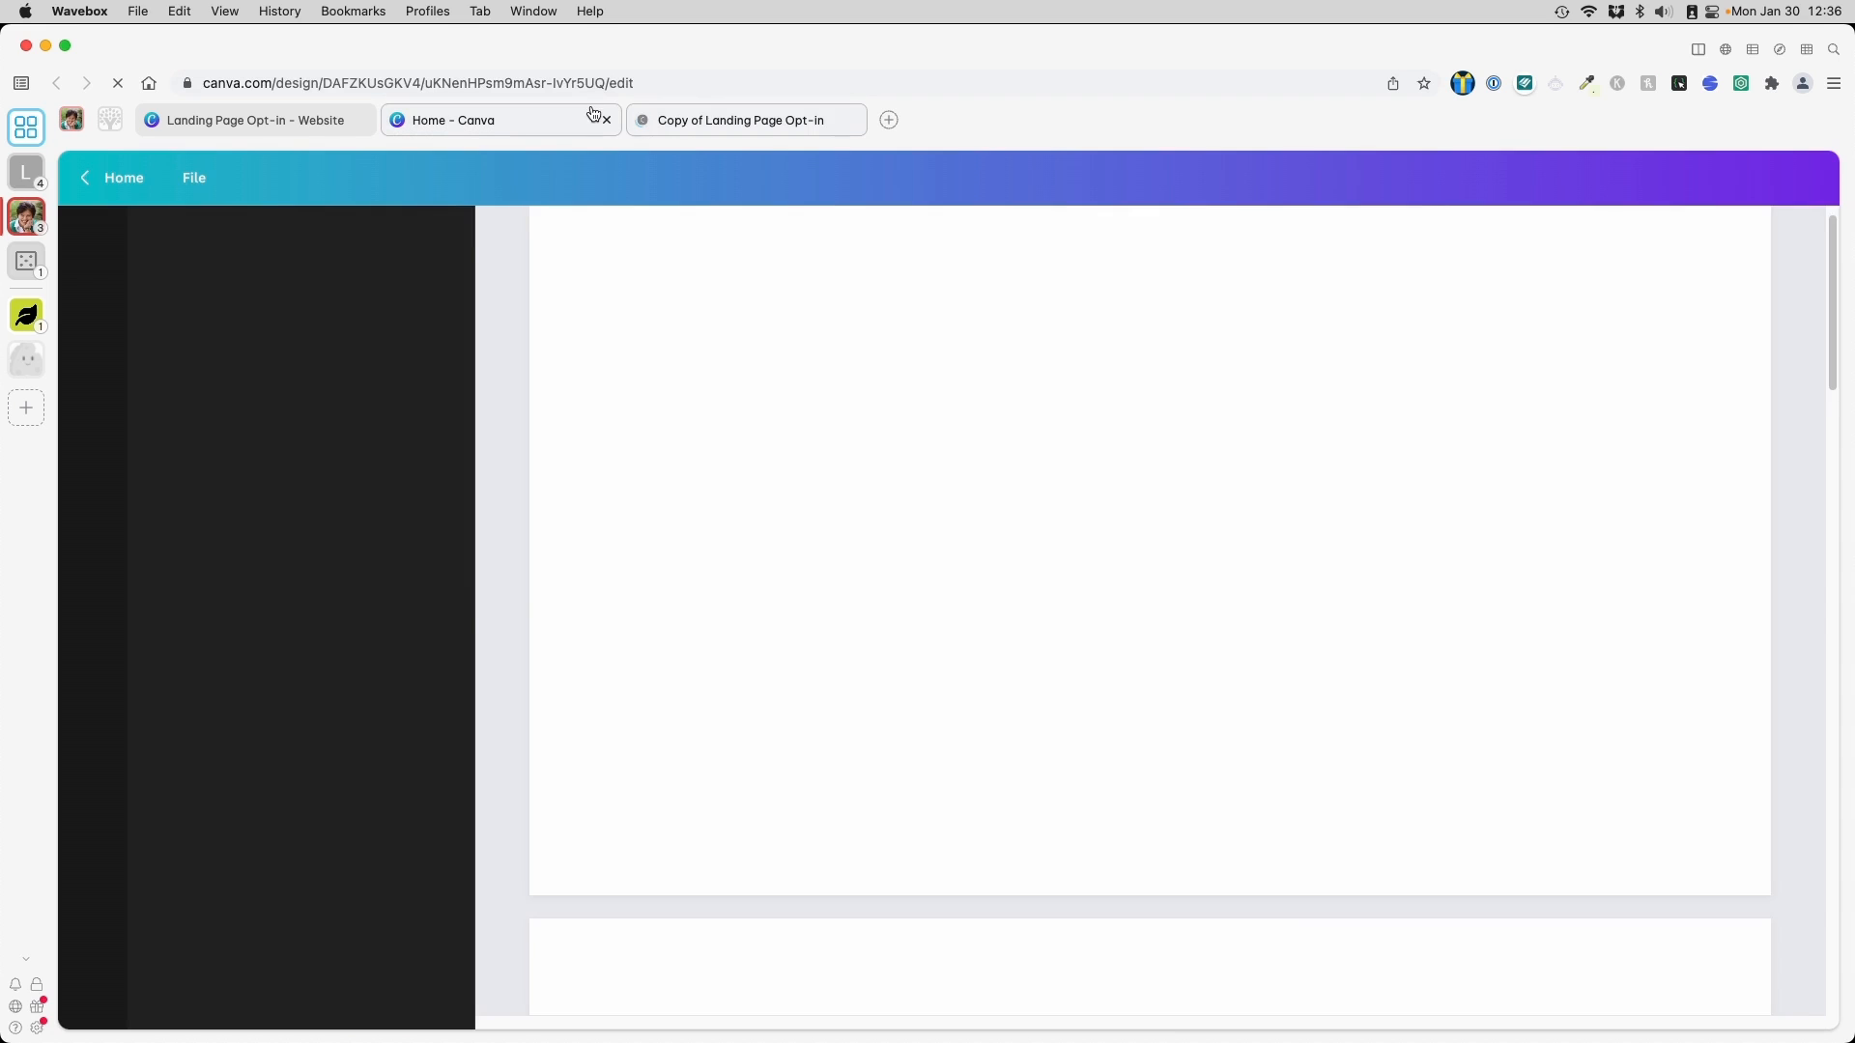
left_click(603, 121)
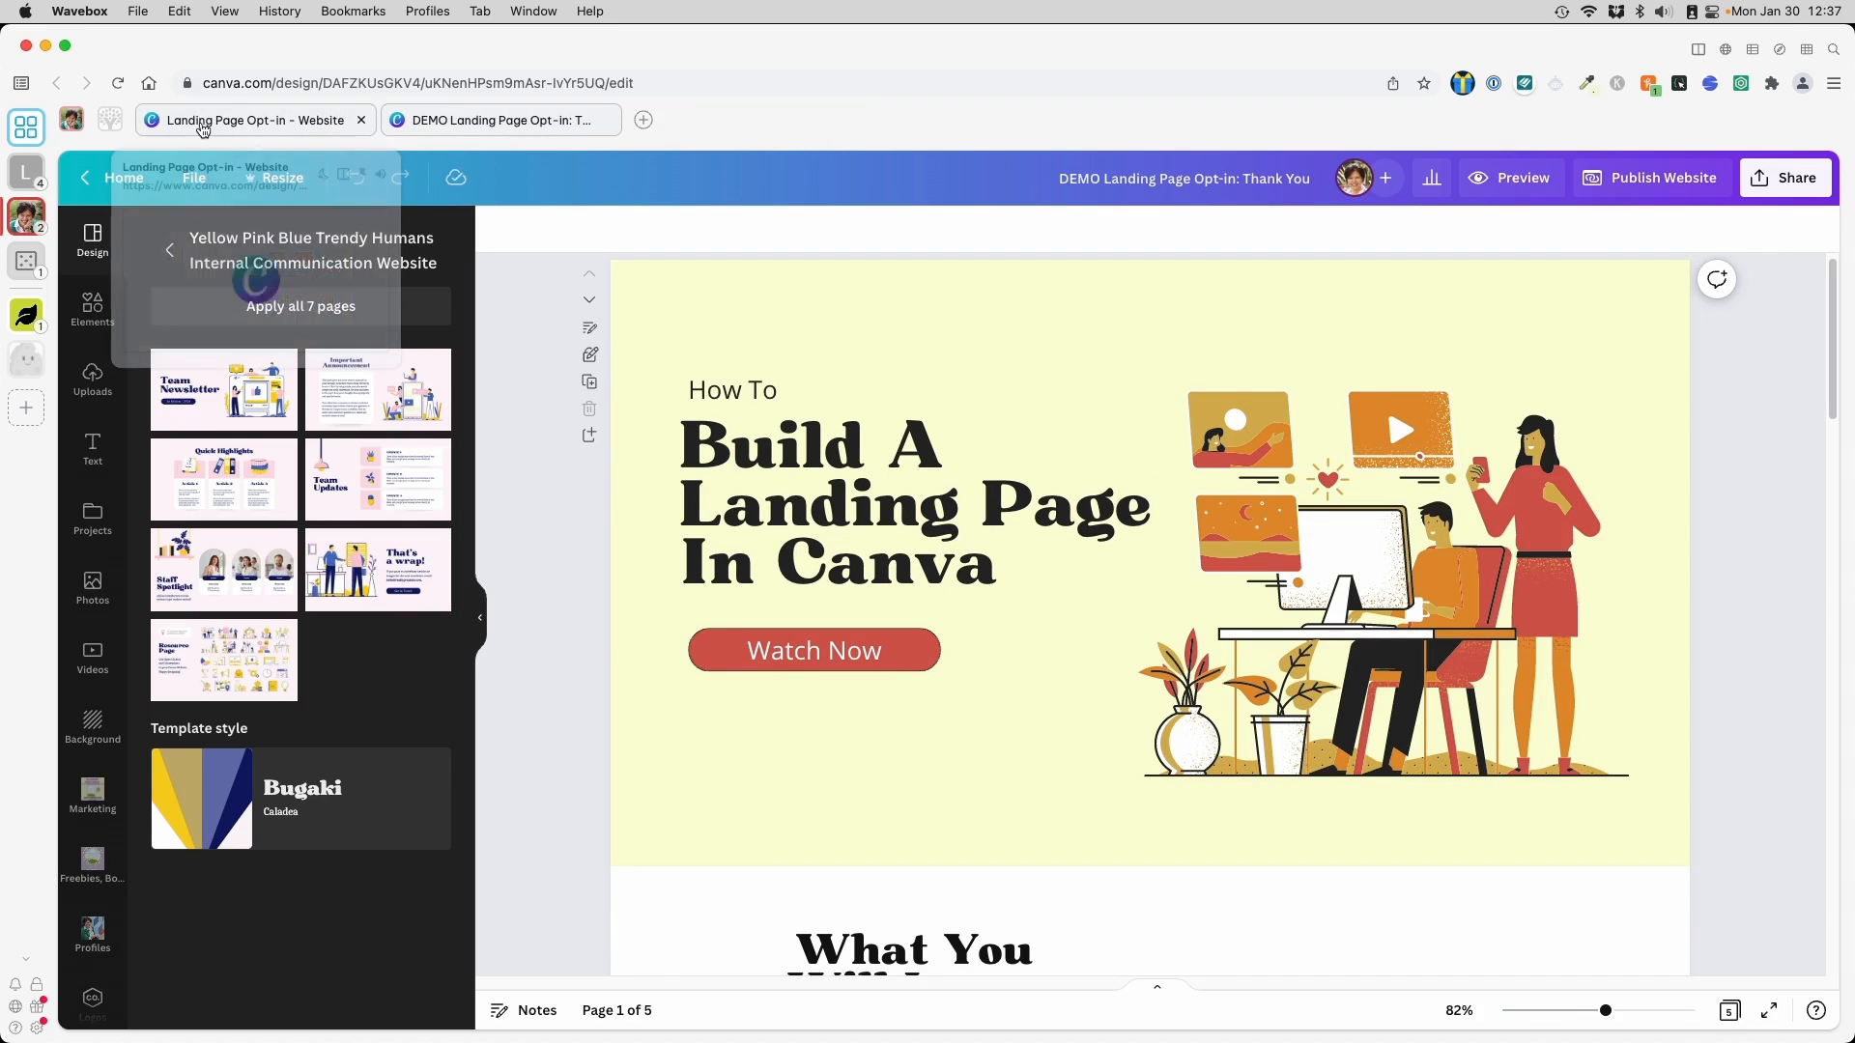
left_click(203, 124)
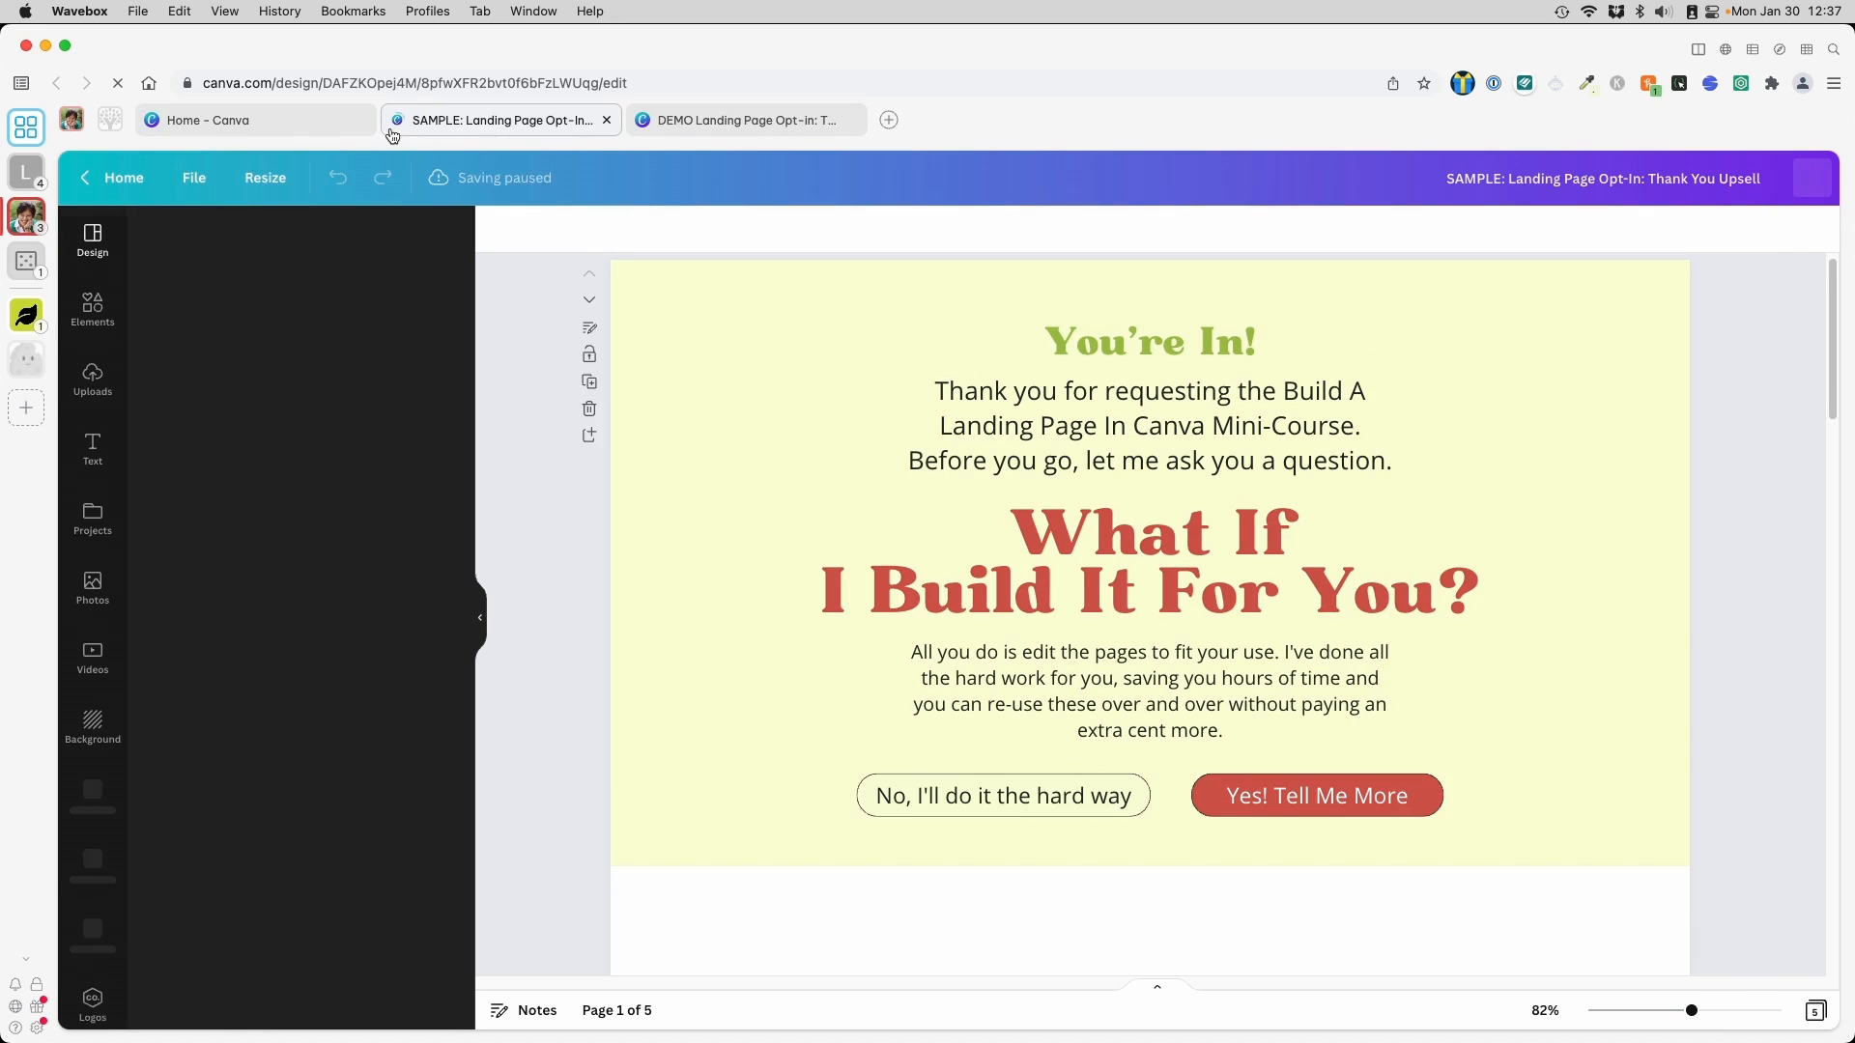
left_click(363, 120)
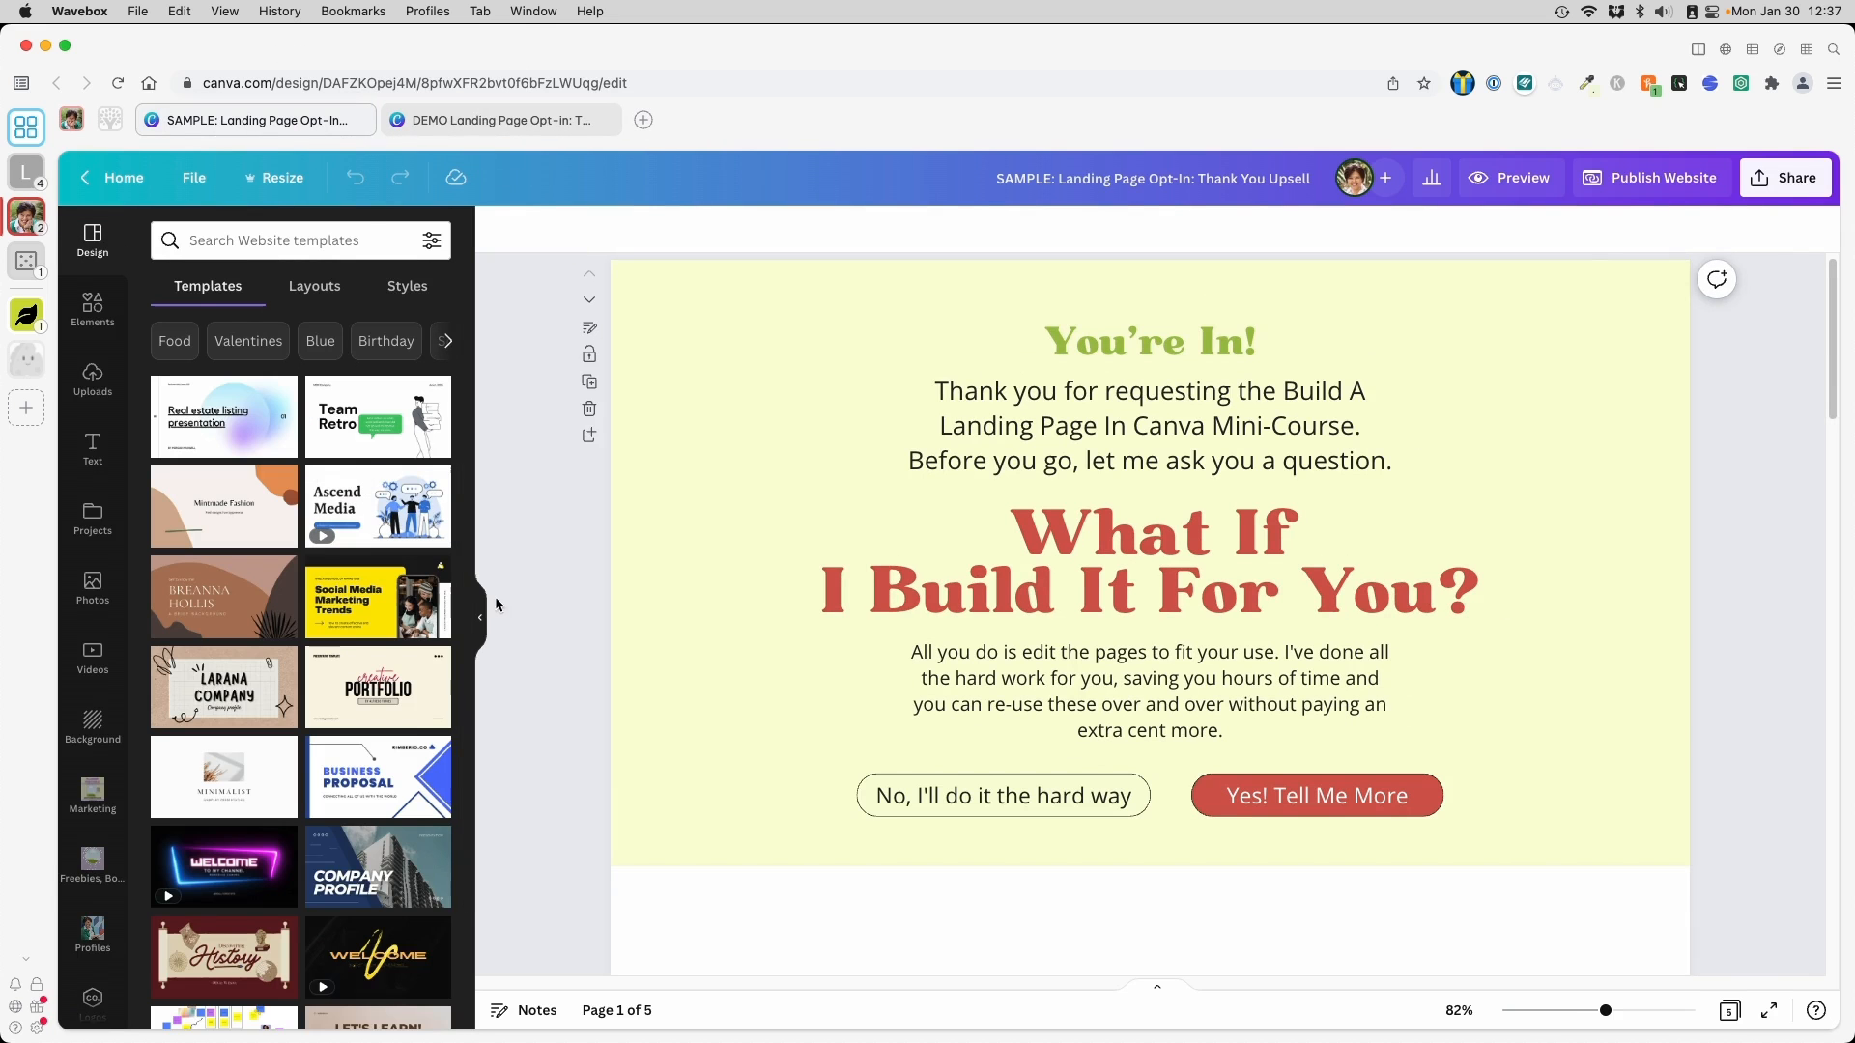
left_click(477, 625)
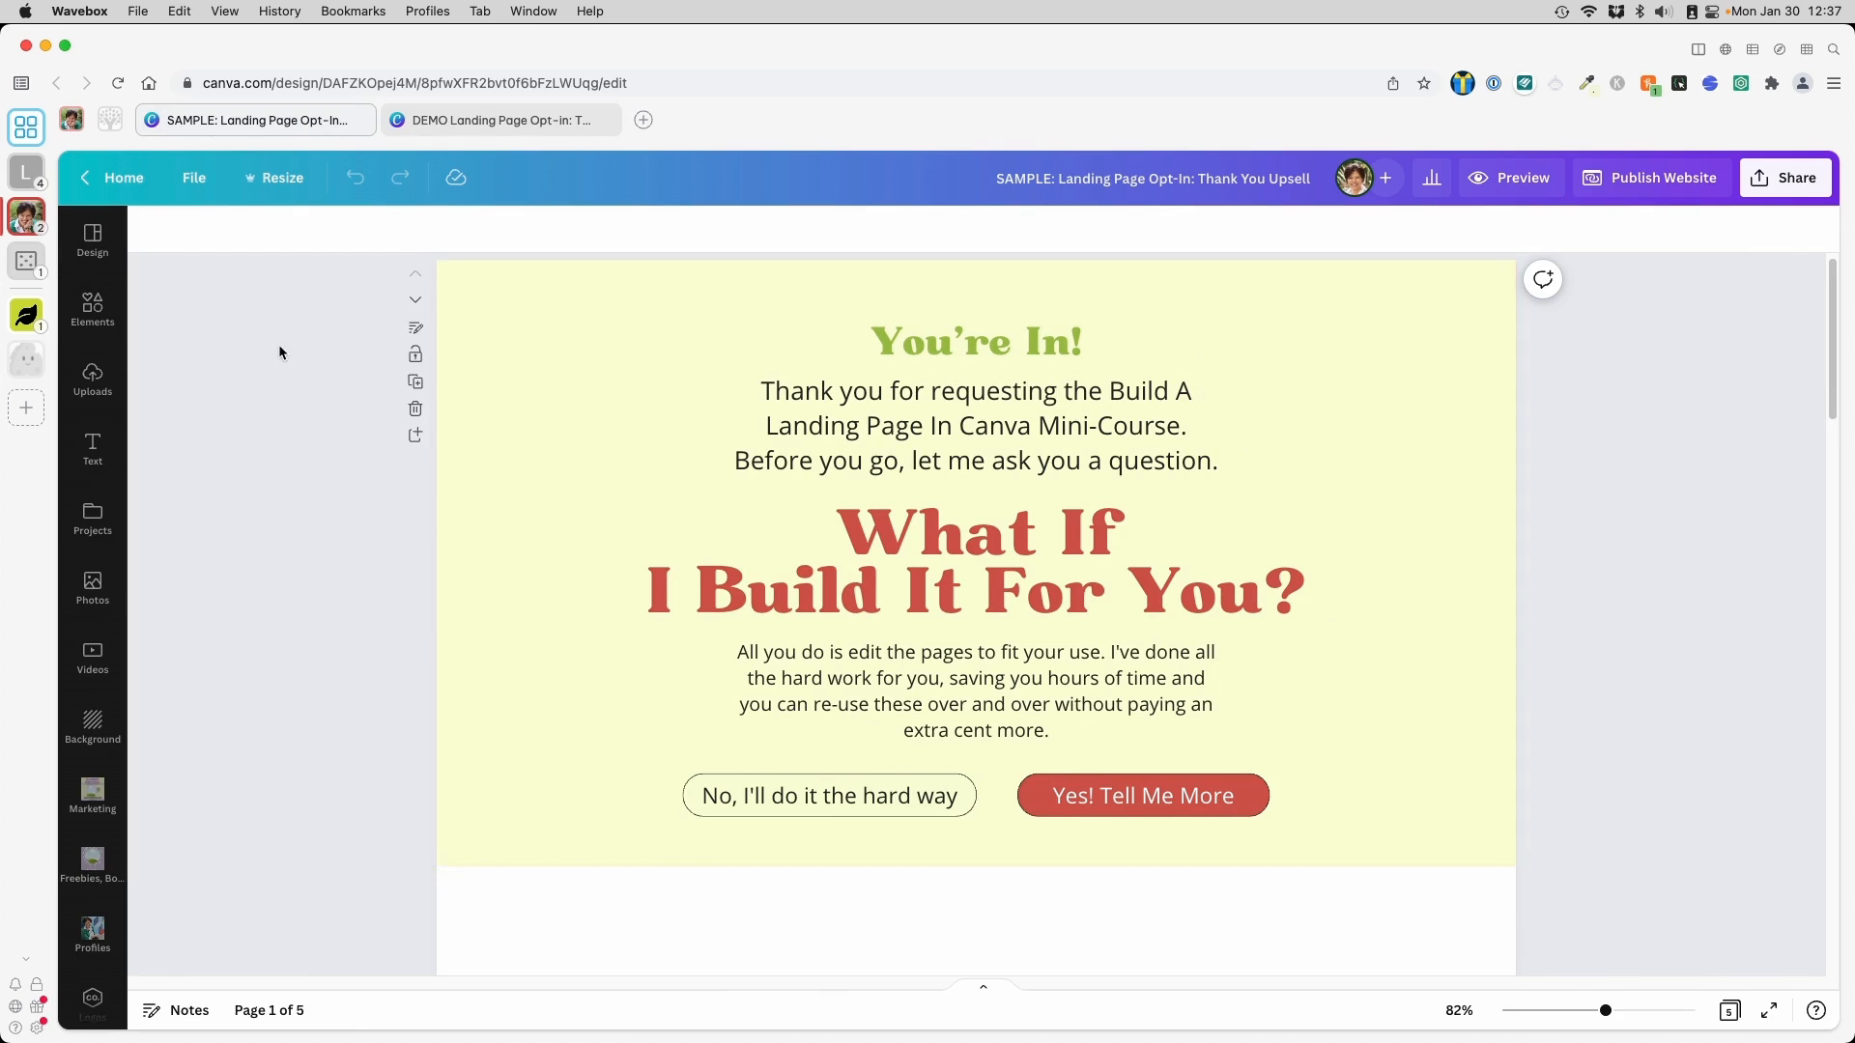
Add a page at the end of the DEMO design and apply the template's Resource Page layout to it
left_click(563, 123)
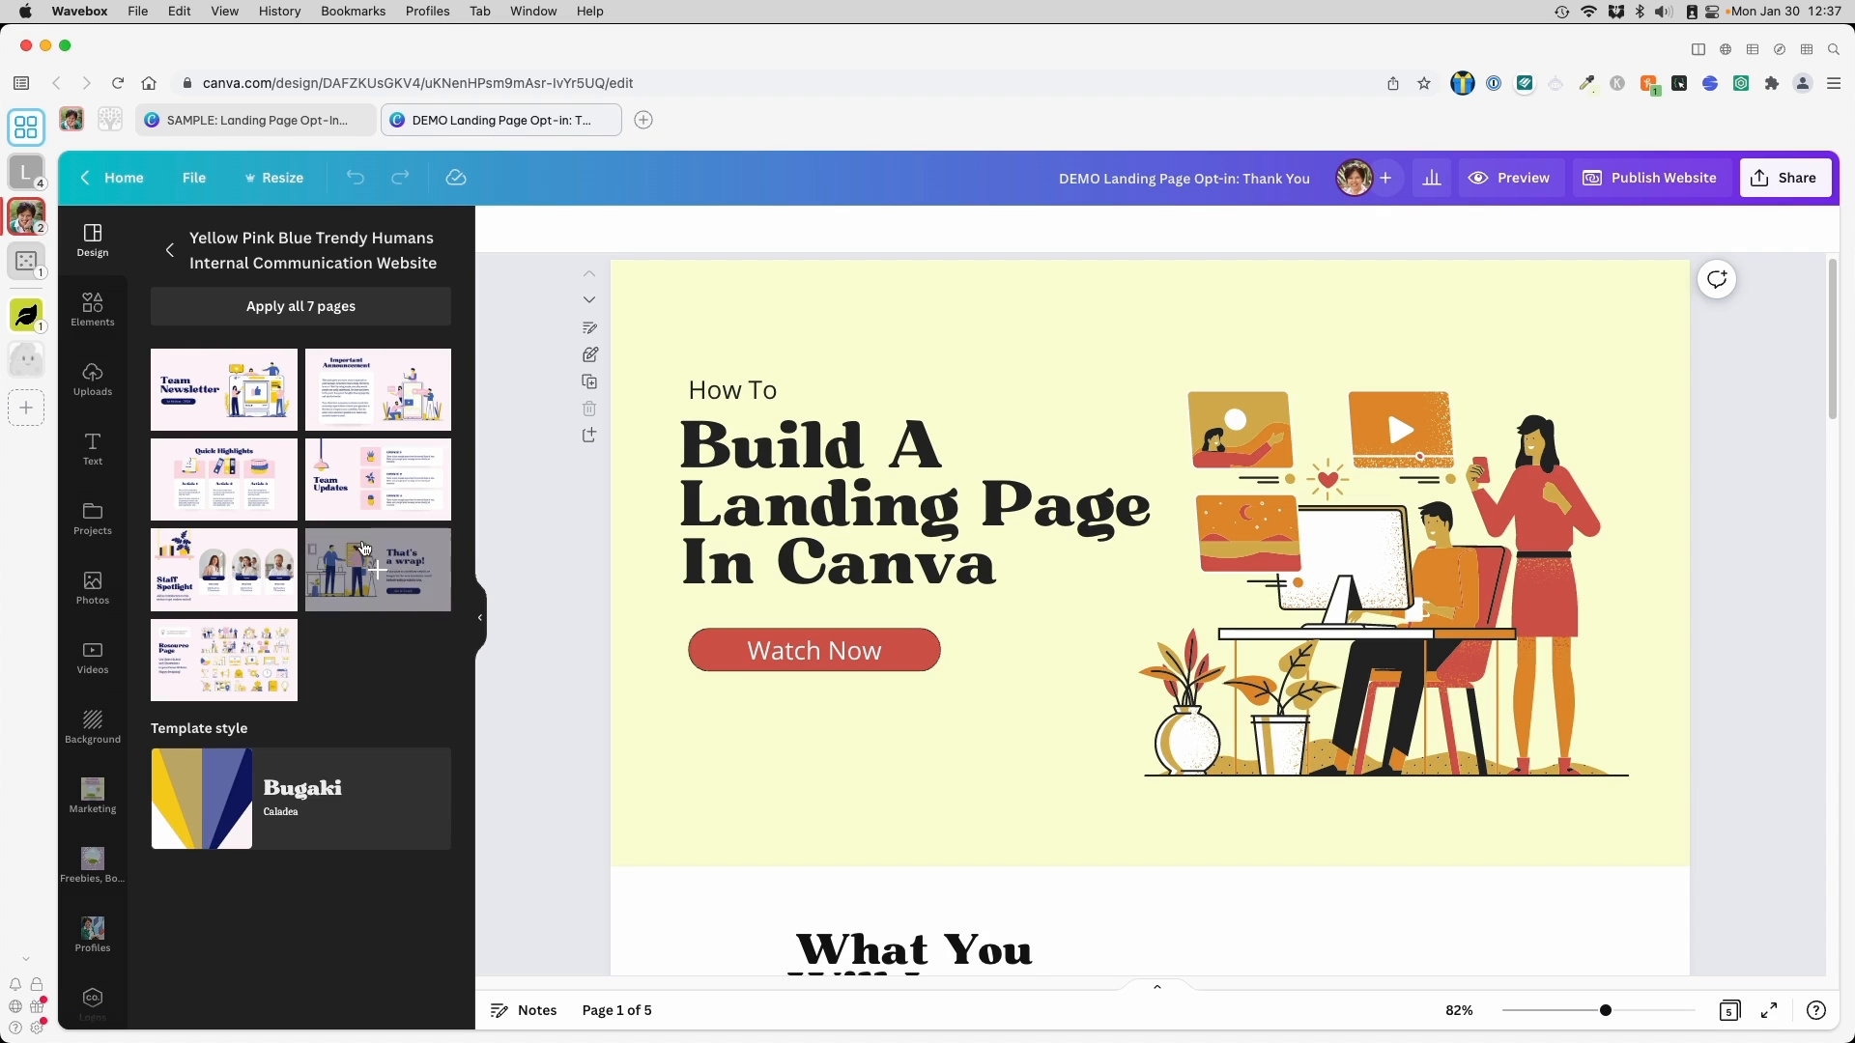
scroll(622, 592, "down", 5)
scroll(623, 585, "down", 15)
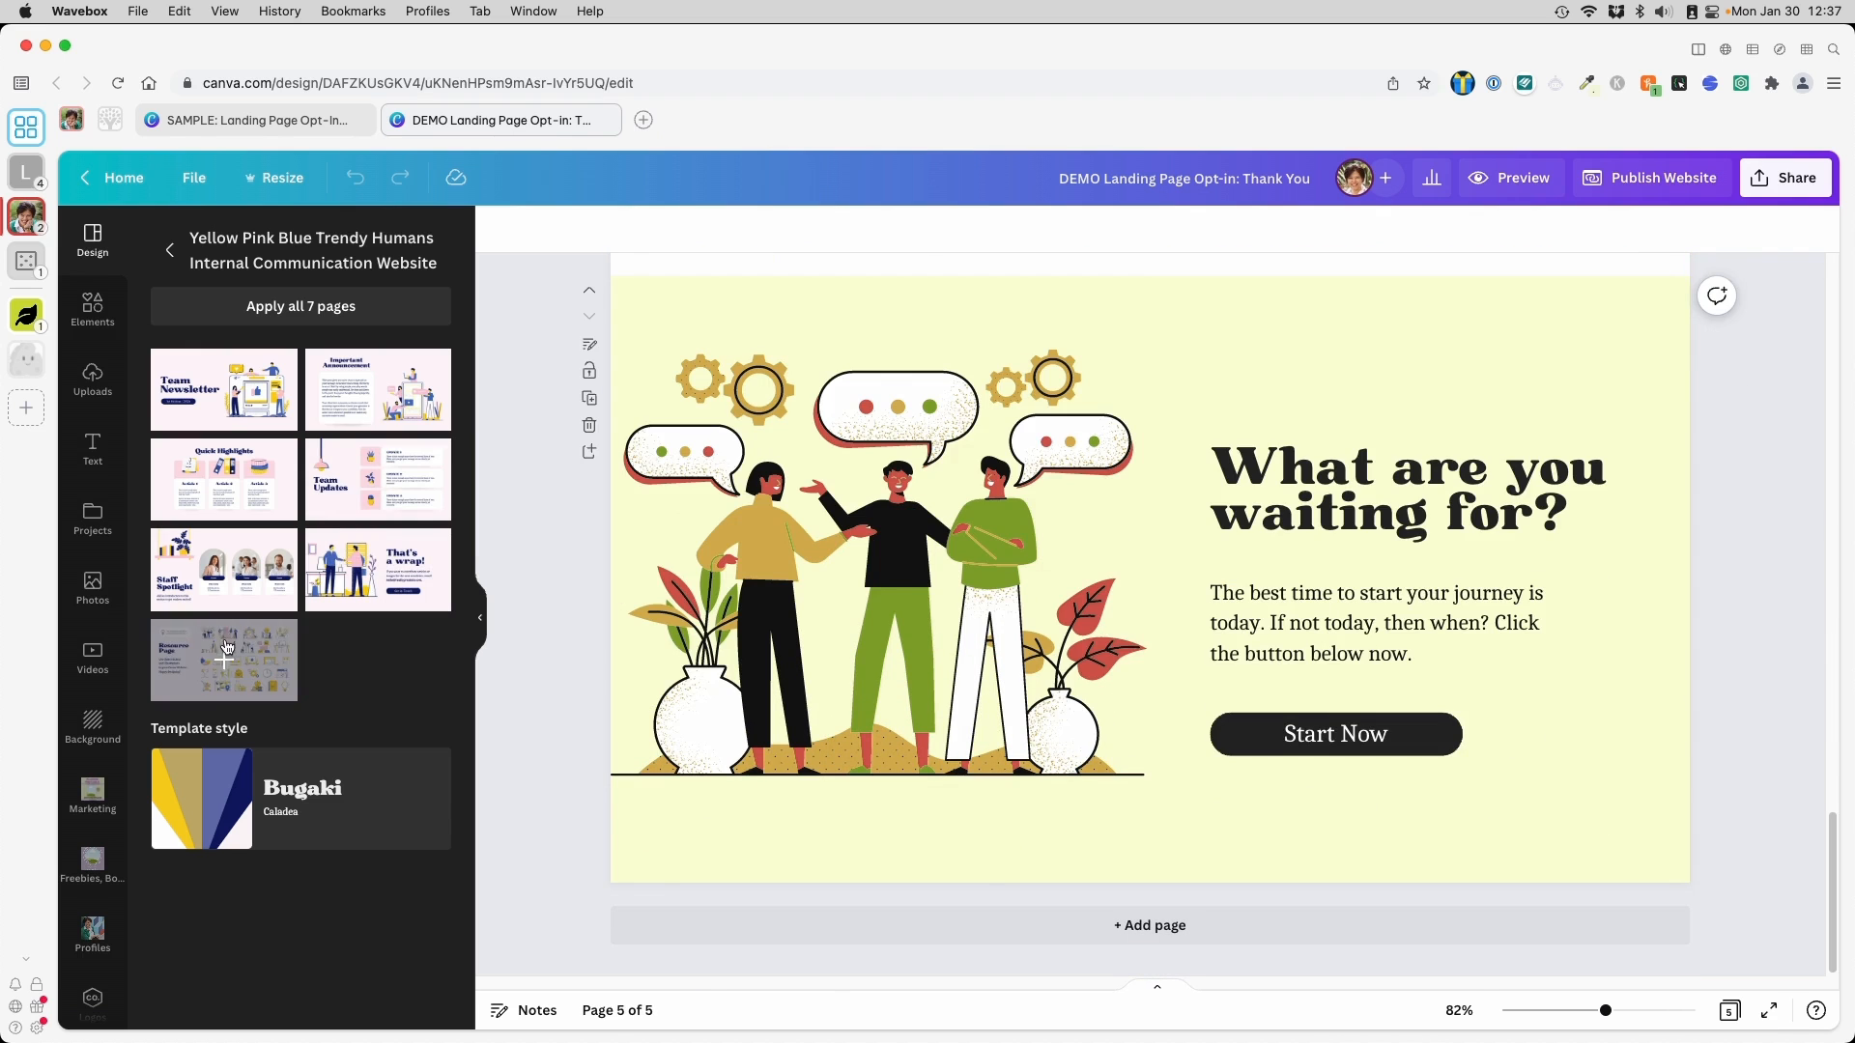
left_click(964, 923)
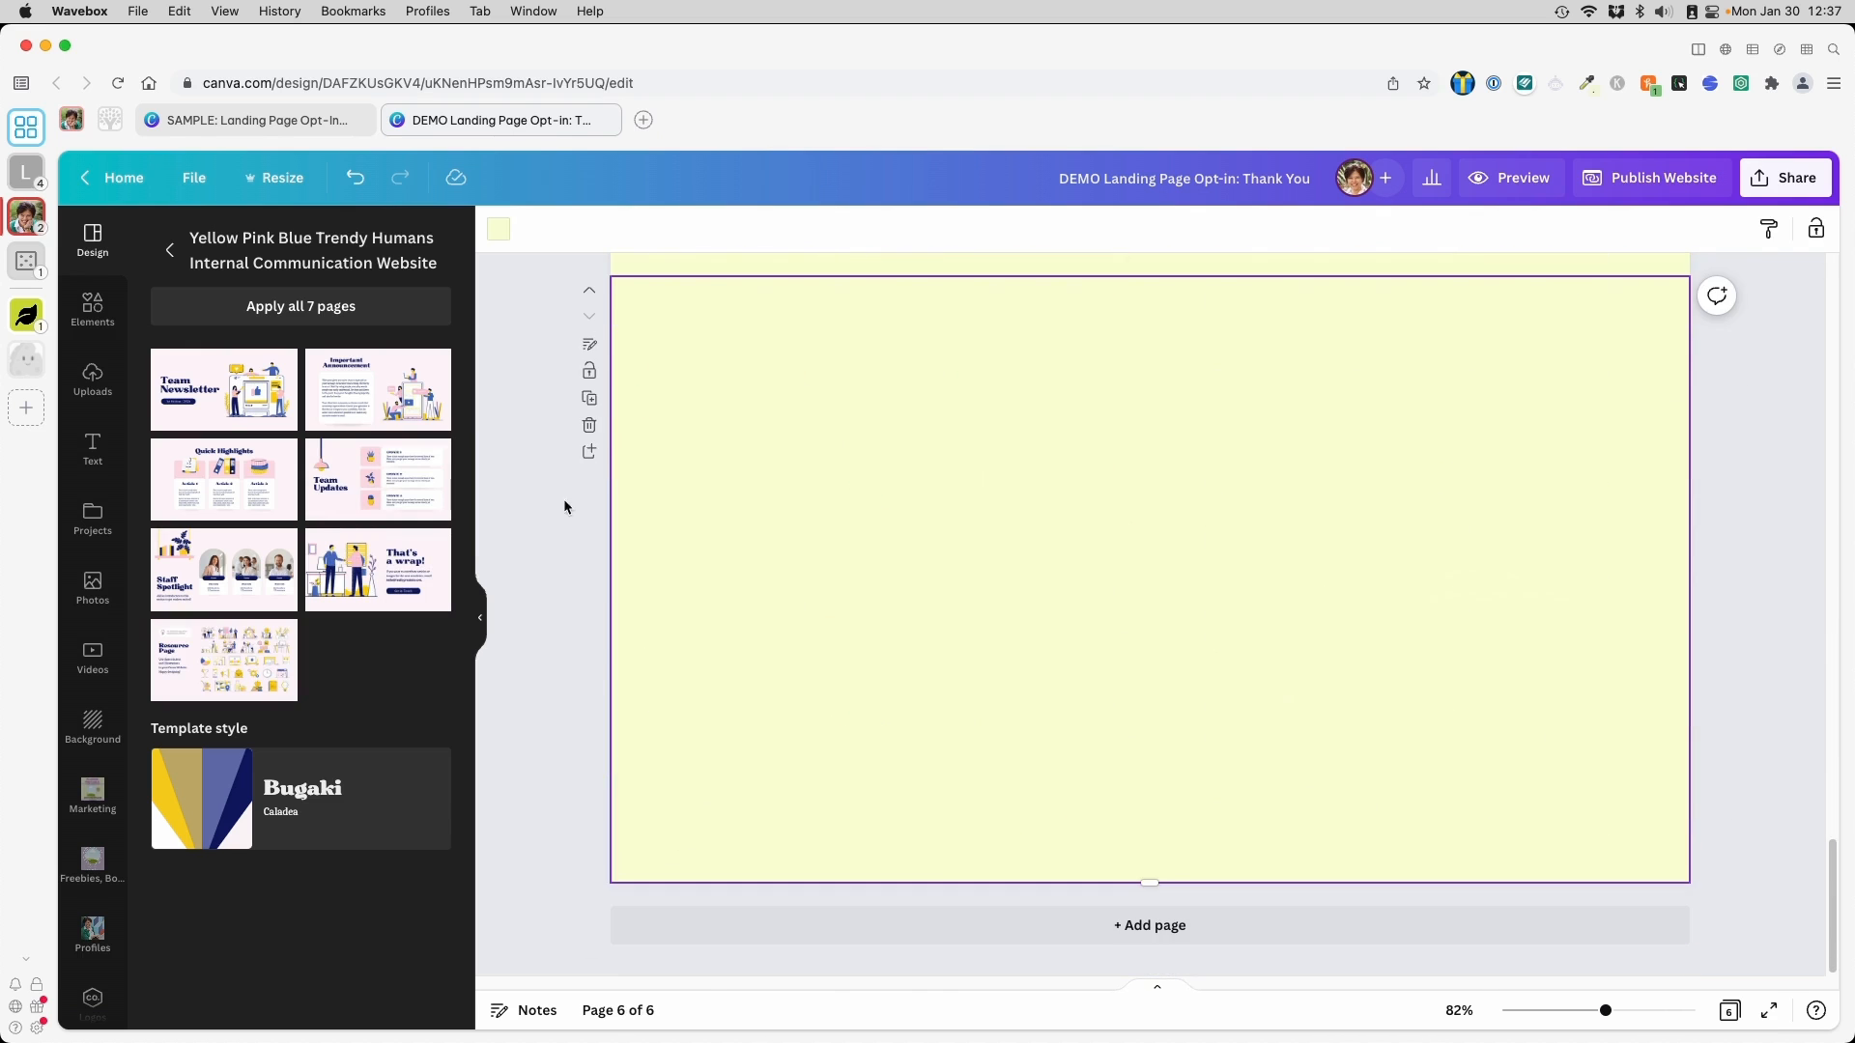
left_click(249, 671)
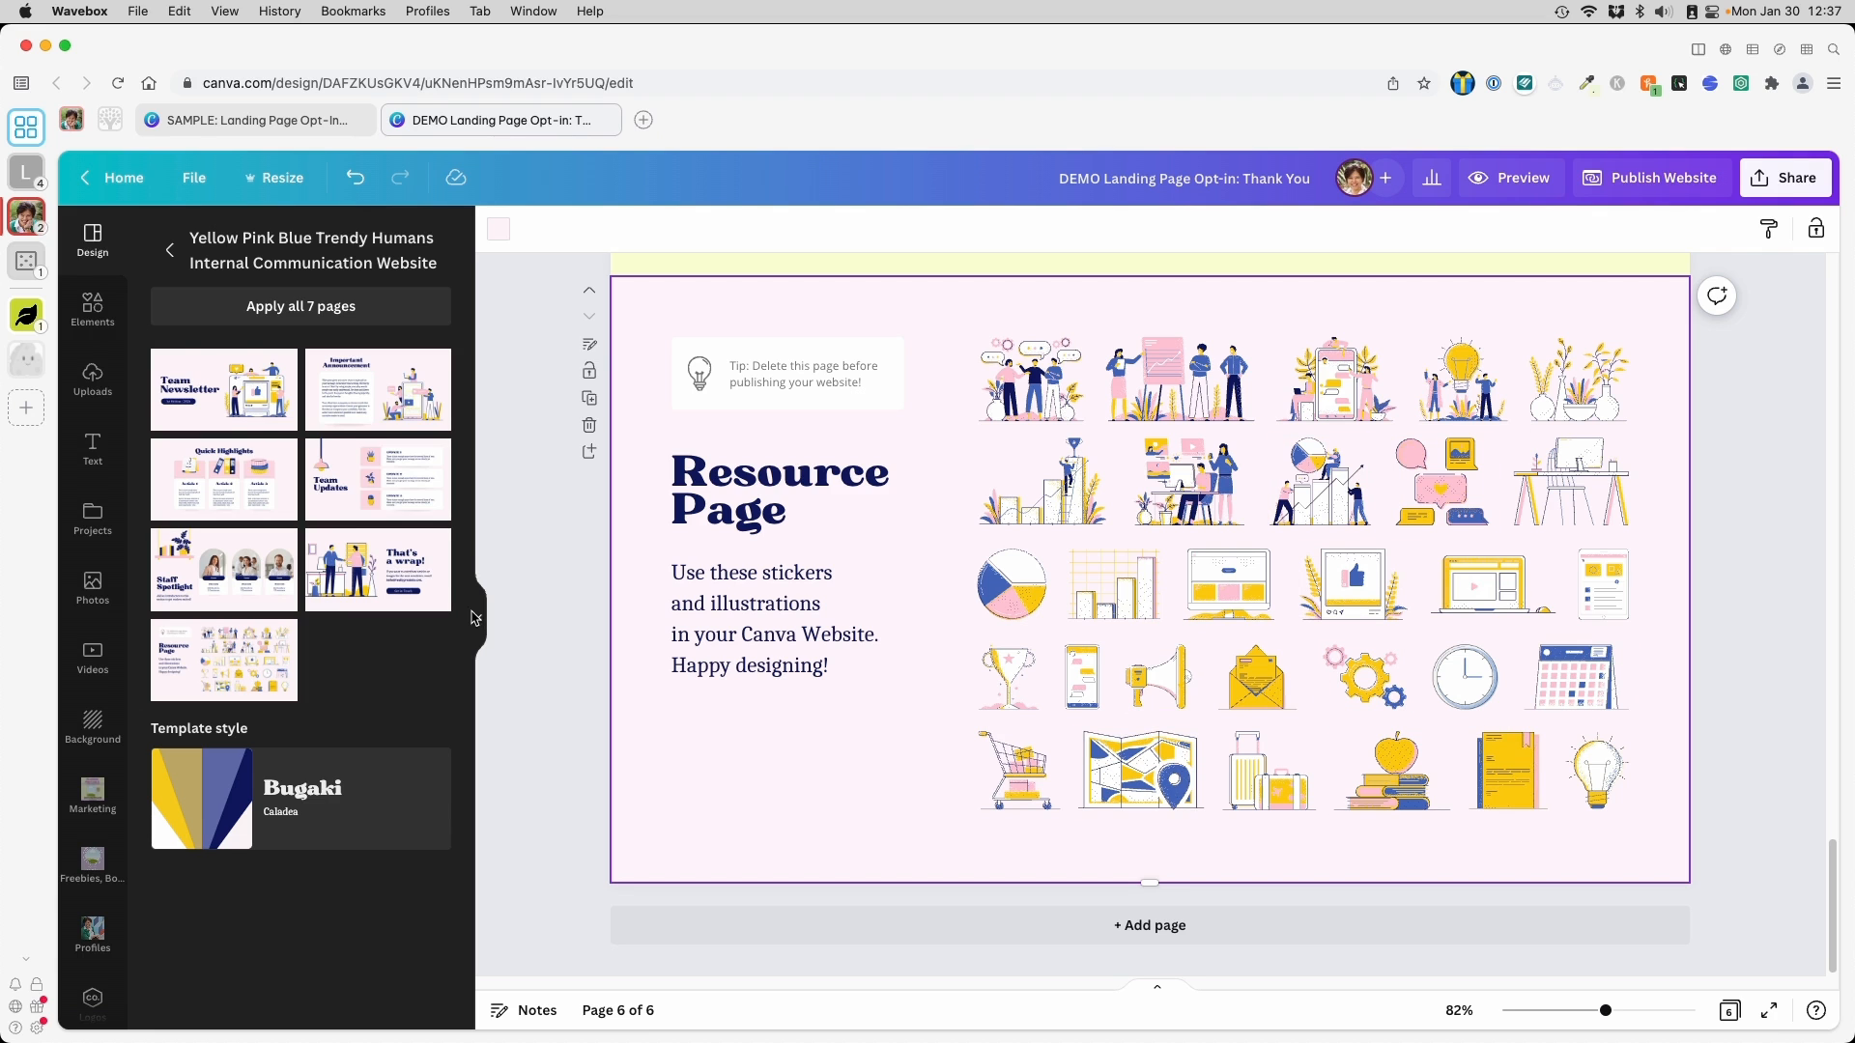
left_click(477, 619)
Unlock the first page of the DEMO design and delete its large desk illustration
scroll(1181, 476, "up", 10)
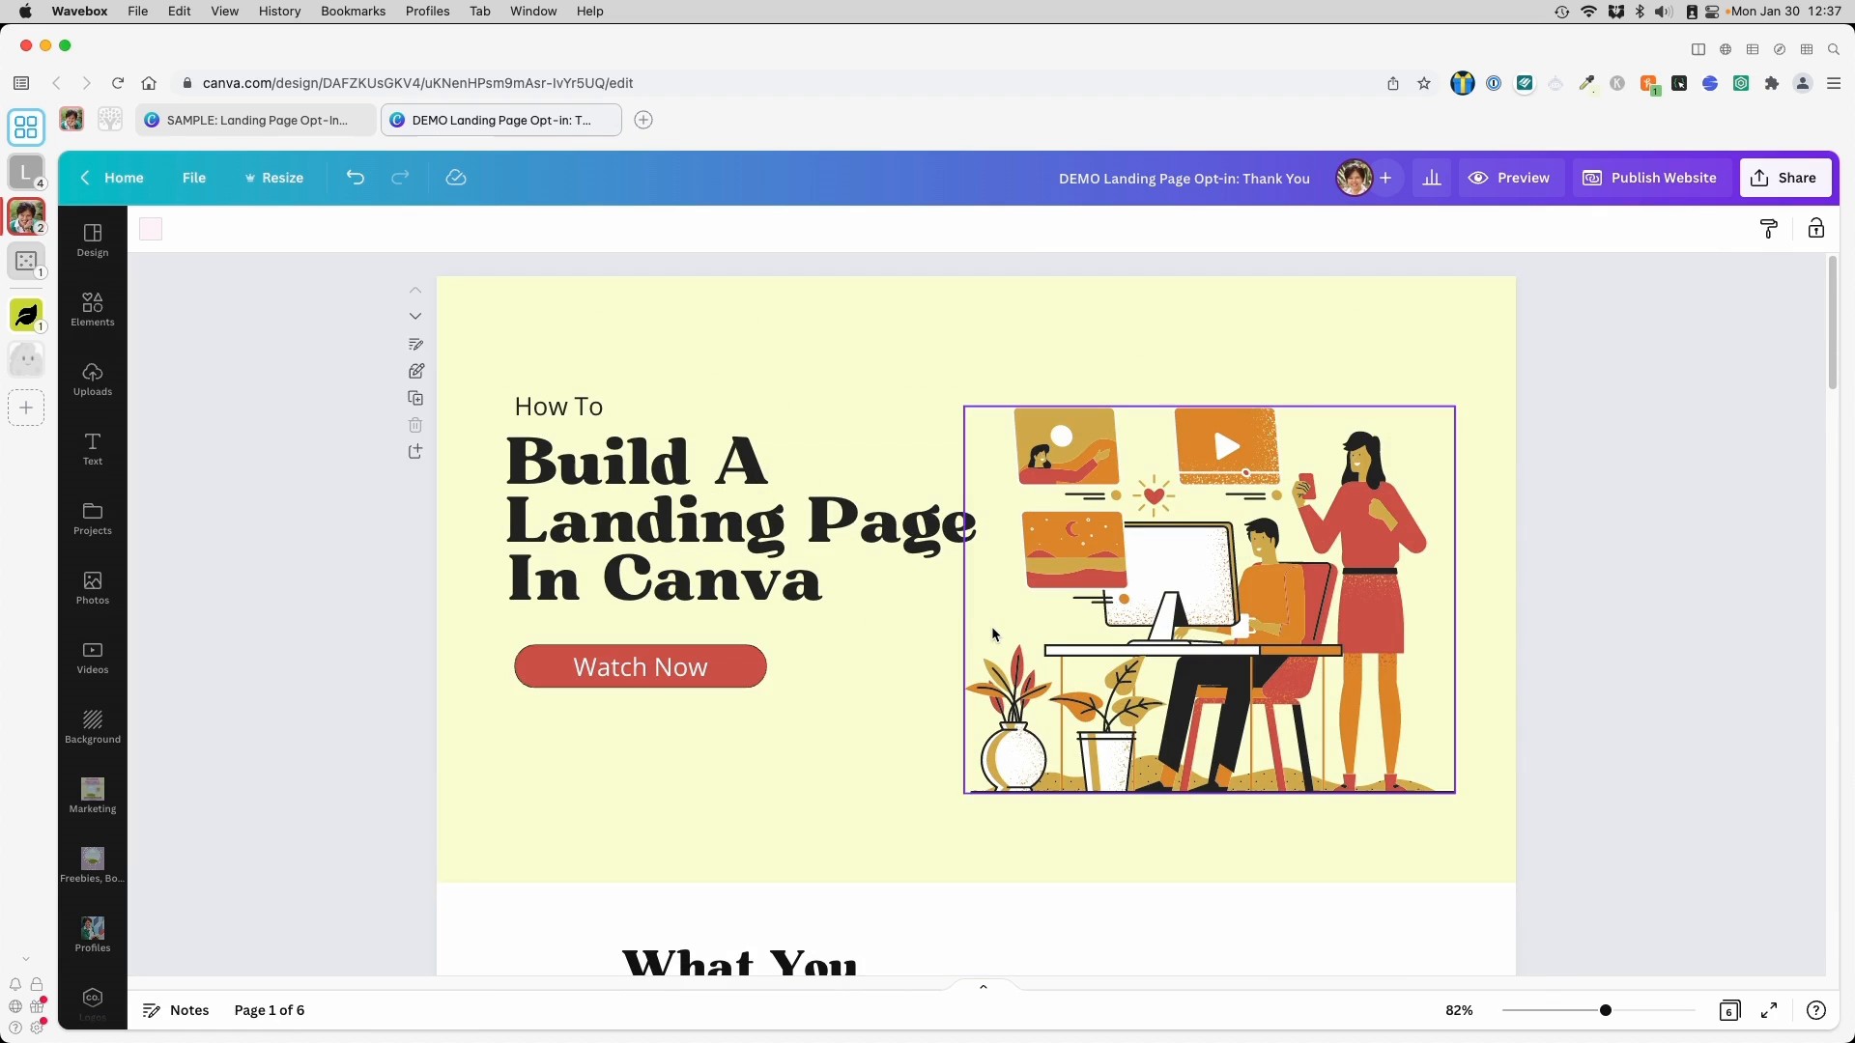
left_click(1164, 431)
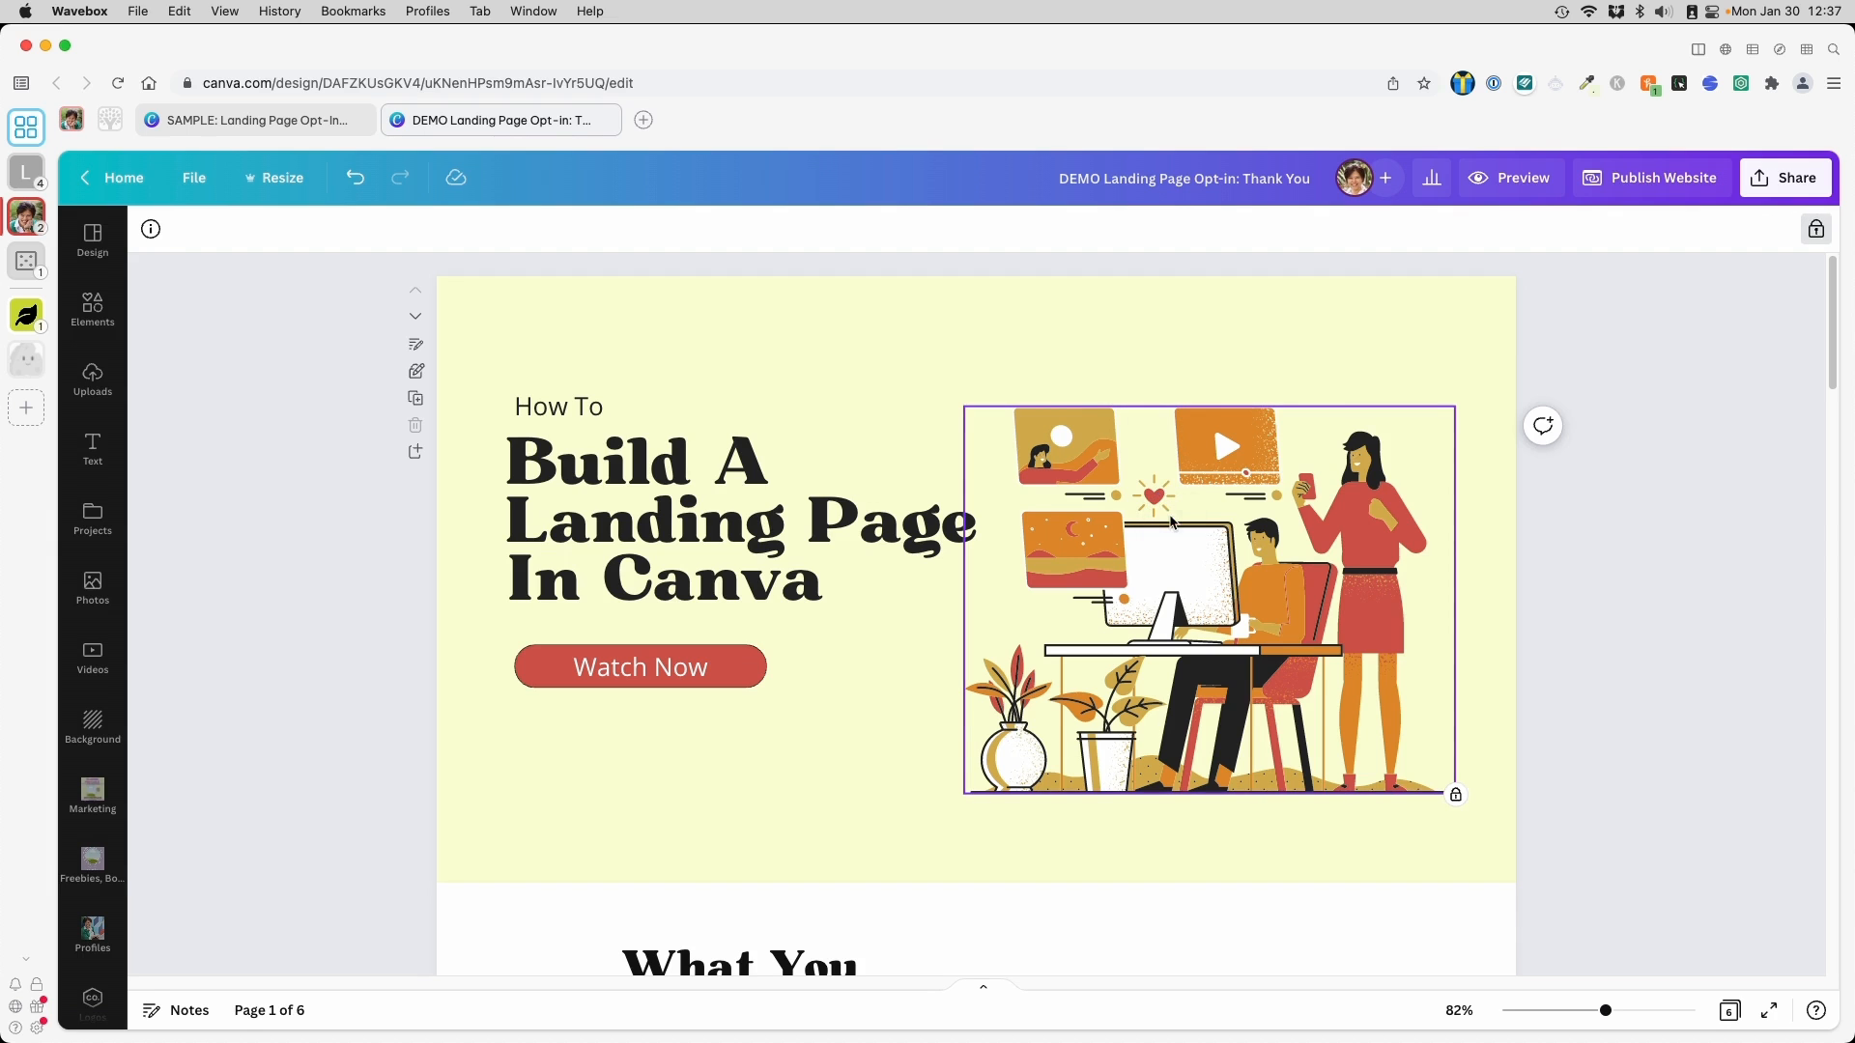
left_click(416, 371)
key("Delete")
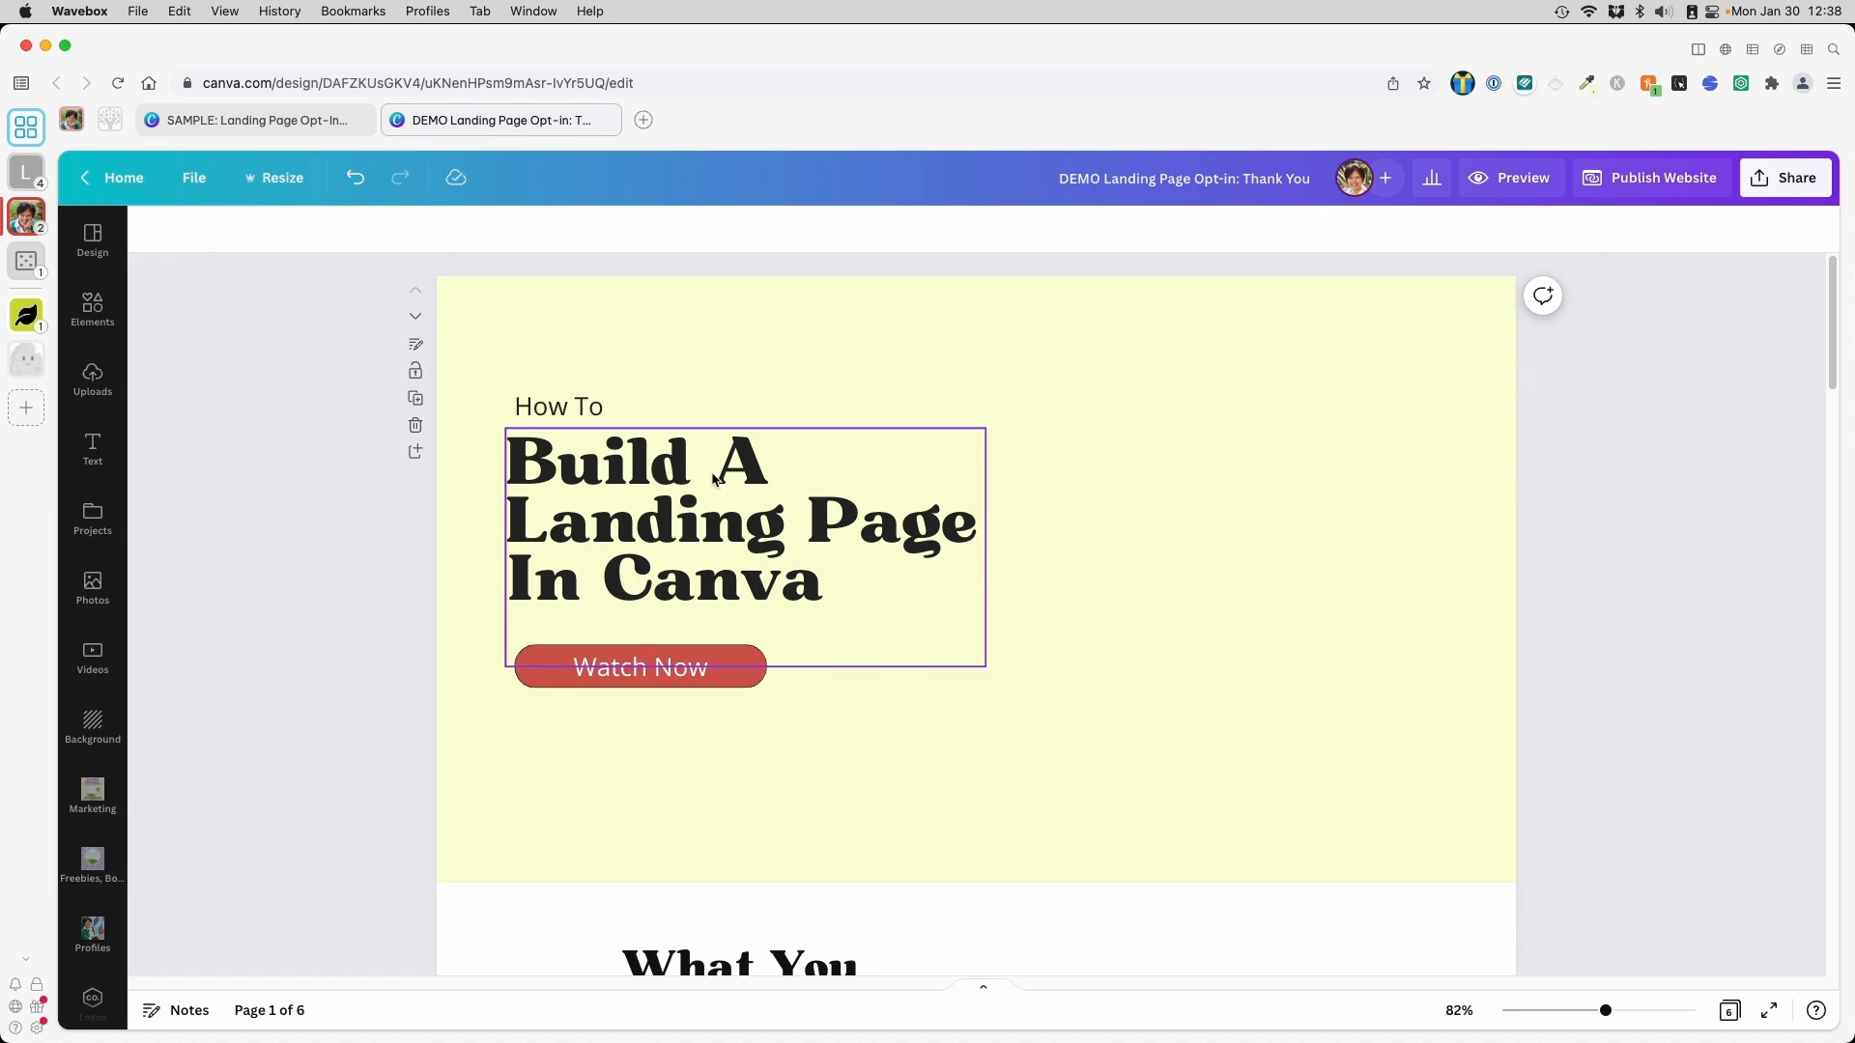
Duplicate the "Build A Landing Page In Canva" headline and replace the duplicate's text with "You're In!"
left_click(742, 490)
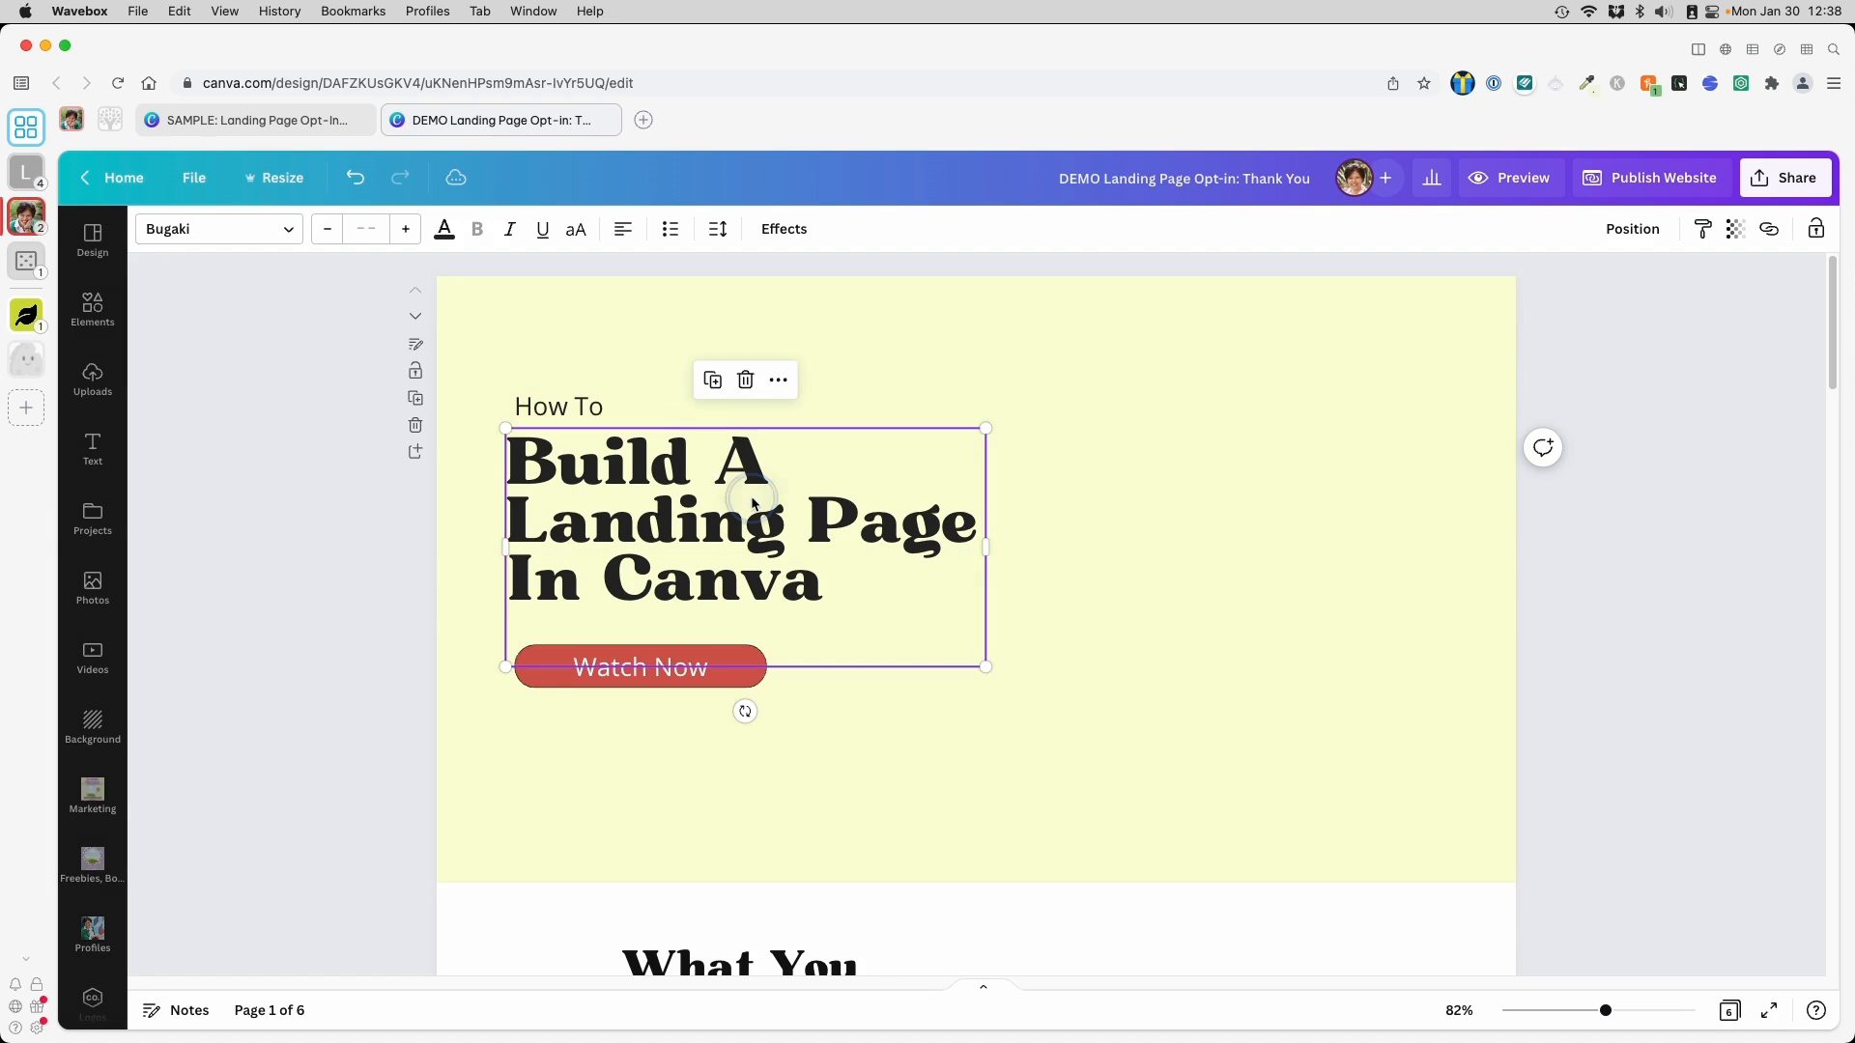
left_click(712, 380)
left_click_drag(772, 488, 1023, 360)
left_click(984, 372)
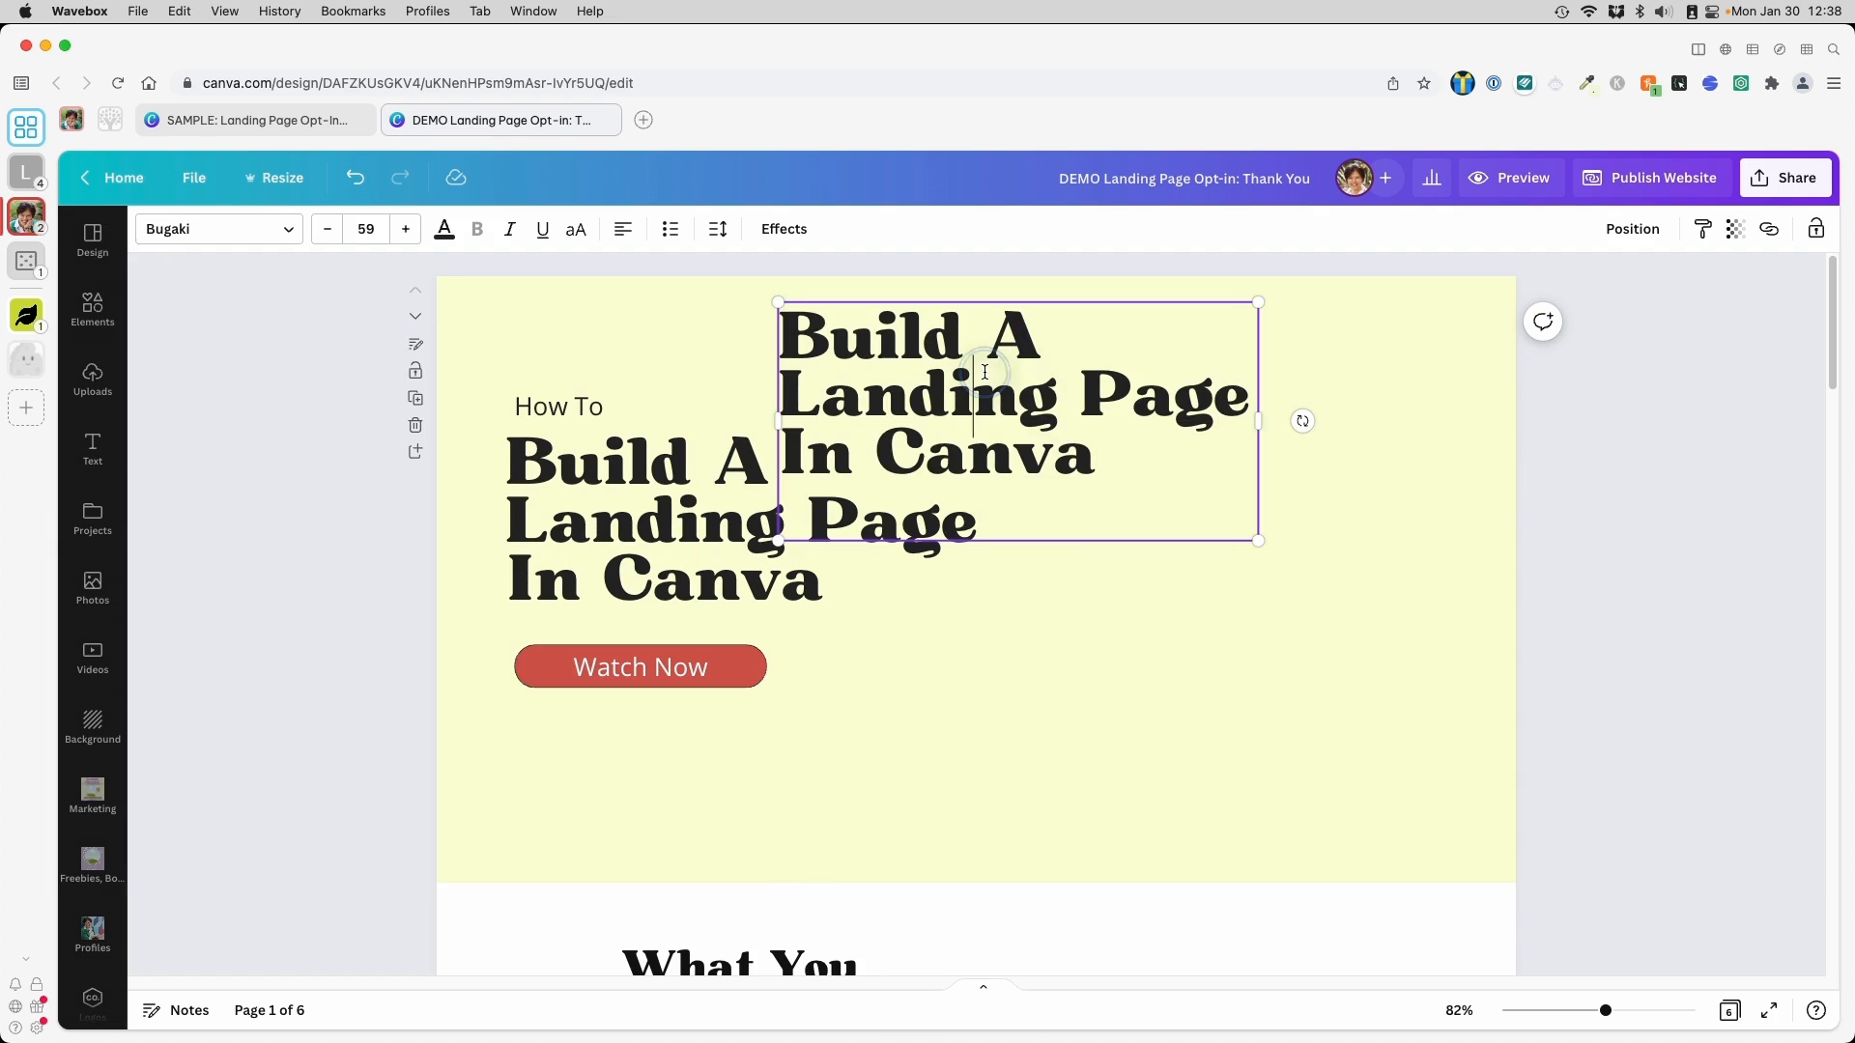
key("super+a")
type("You'")
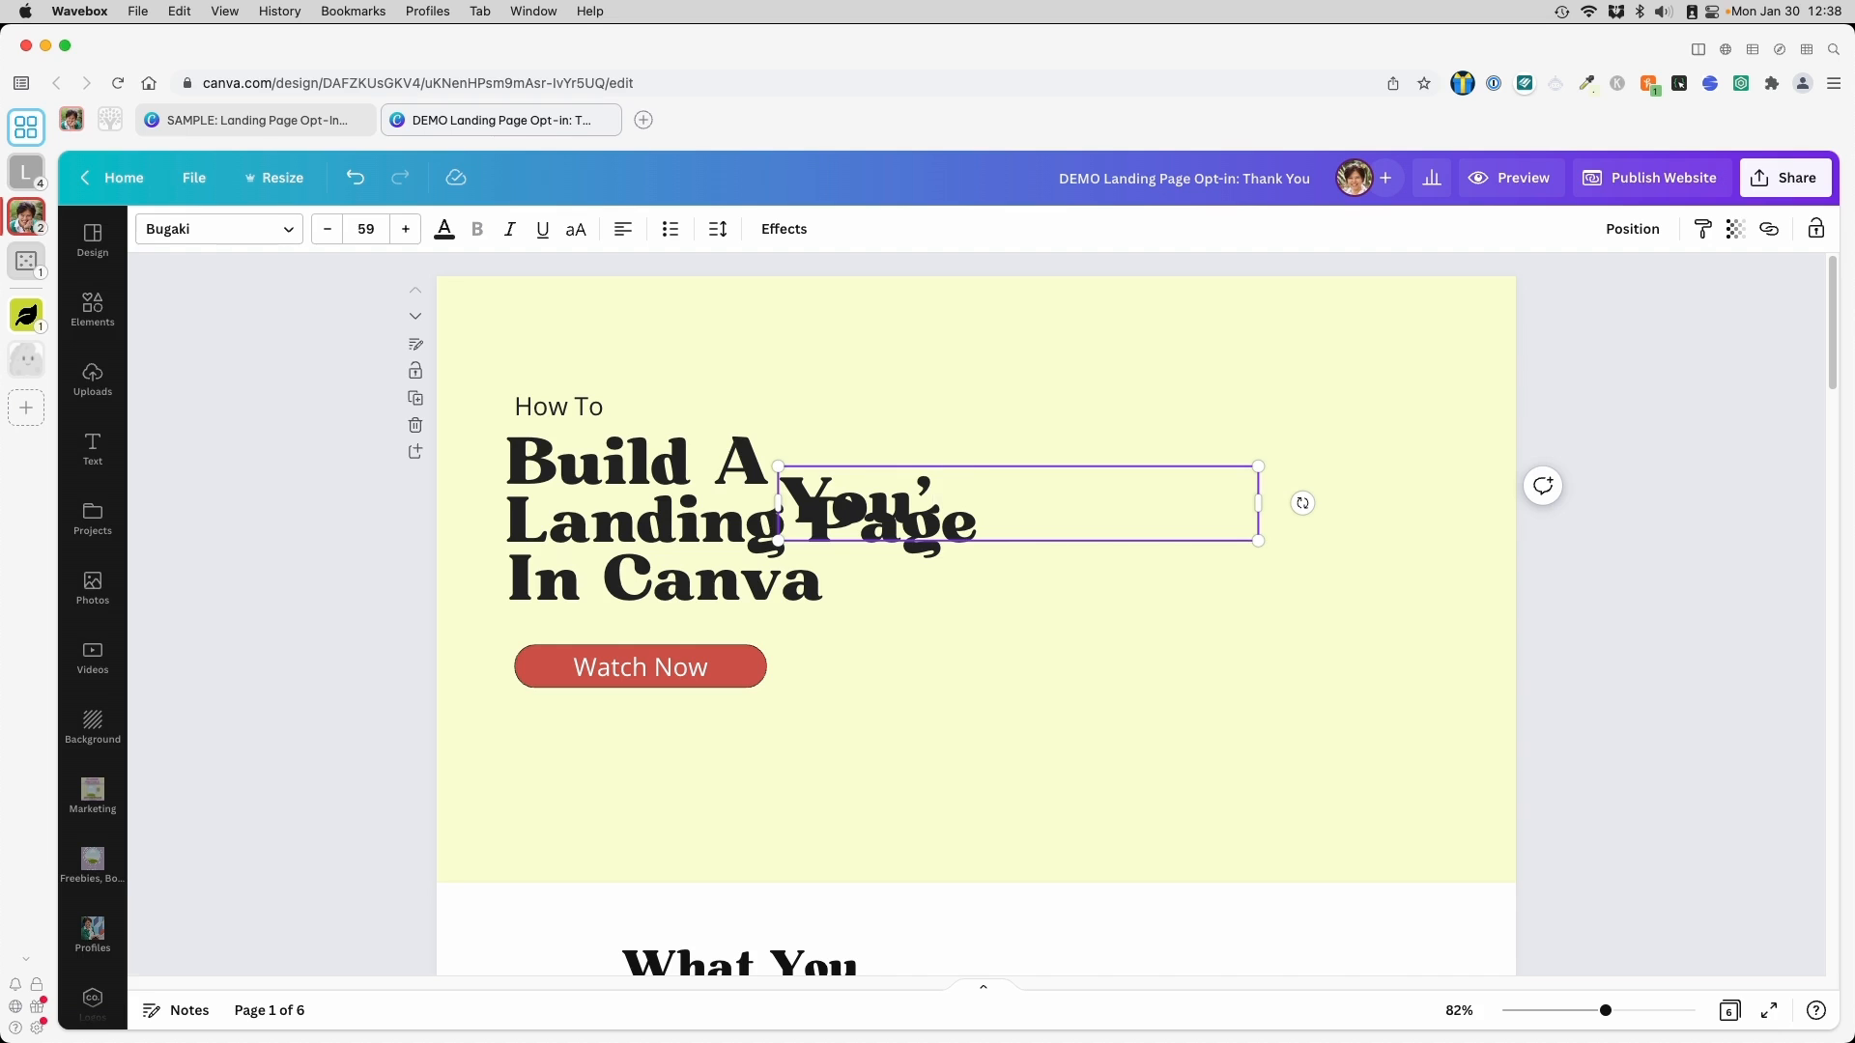
type("re In!")
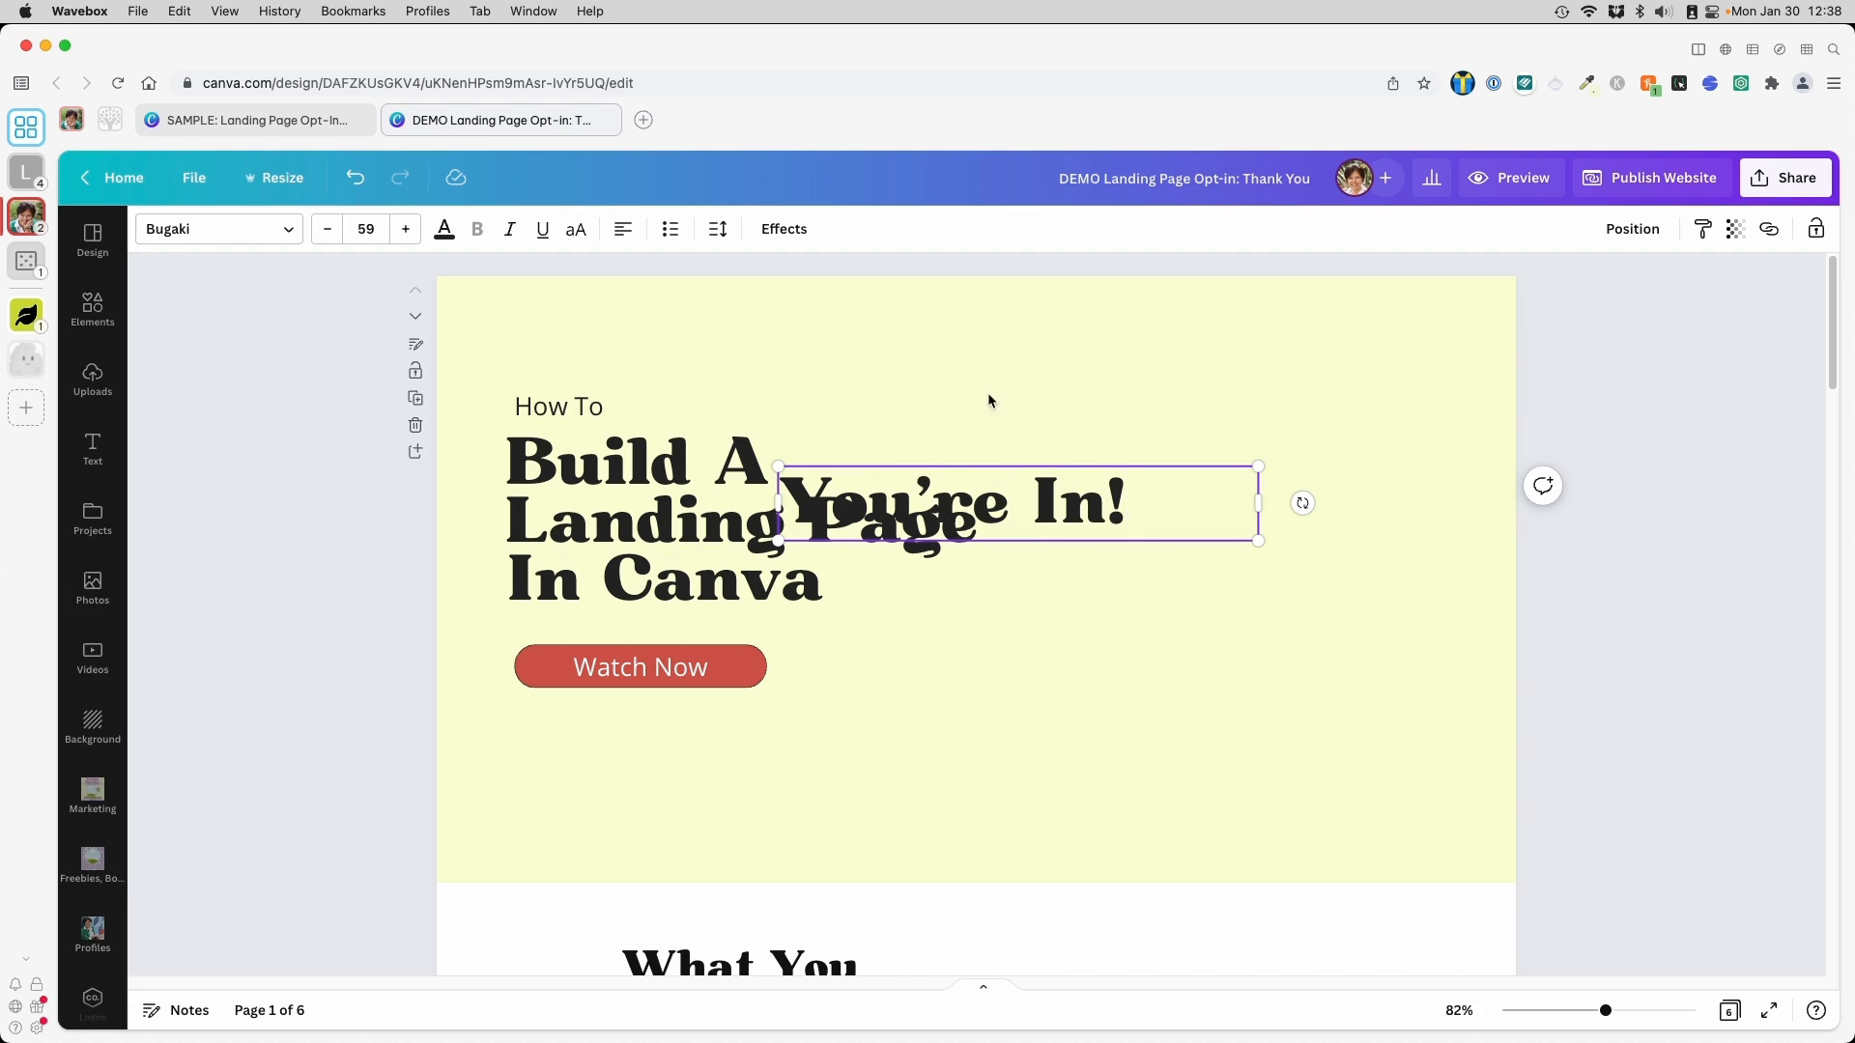
Center-align the "You're In!" heading near the middle of the first page's upper area and set its font size to 32
left_click(623, 229)
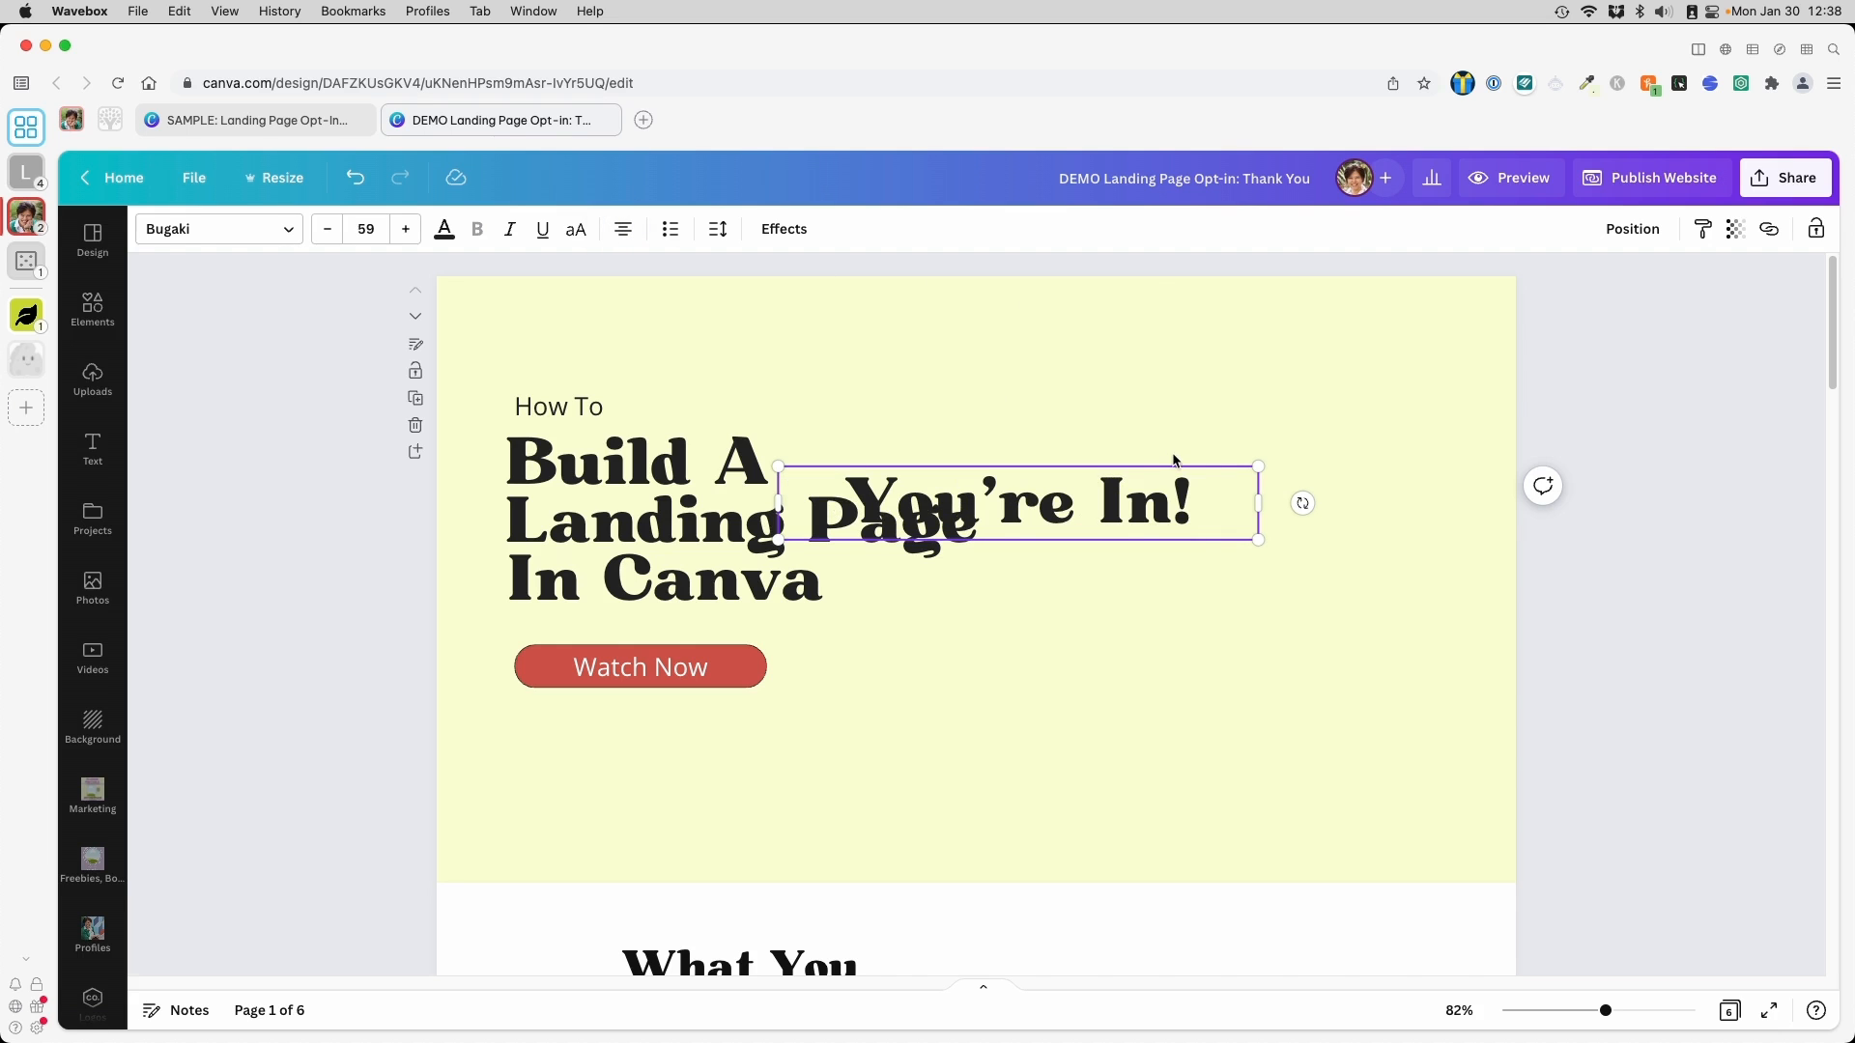
left_click_drag(1169, 461, 1143, 331)
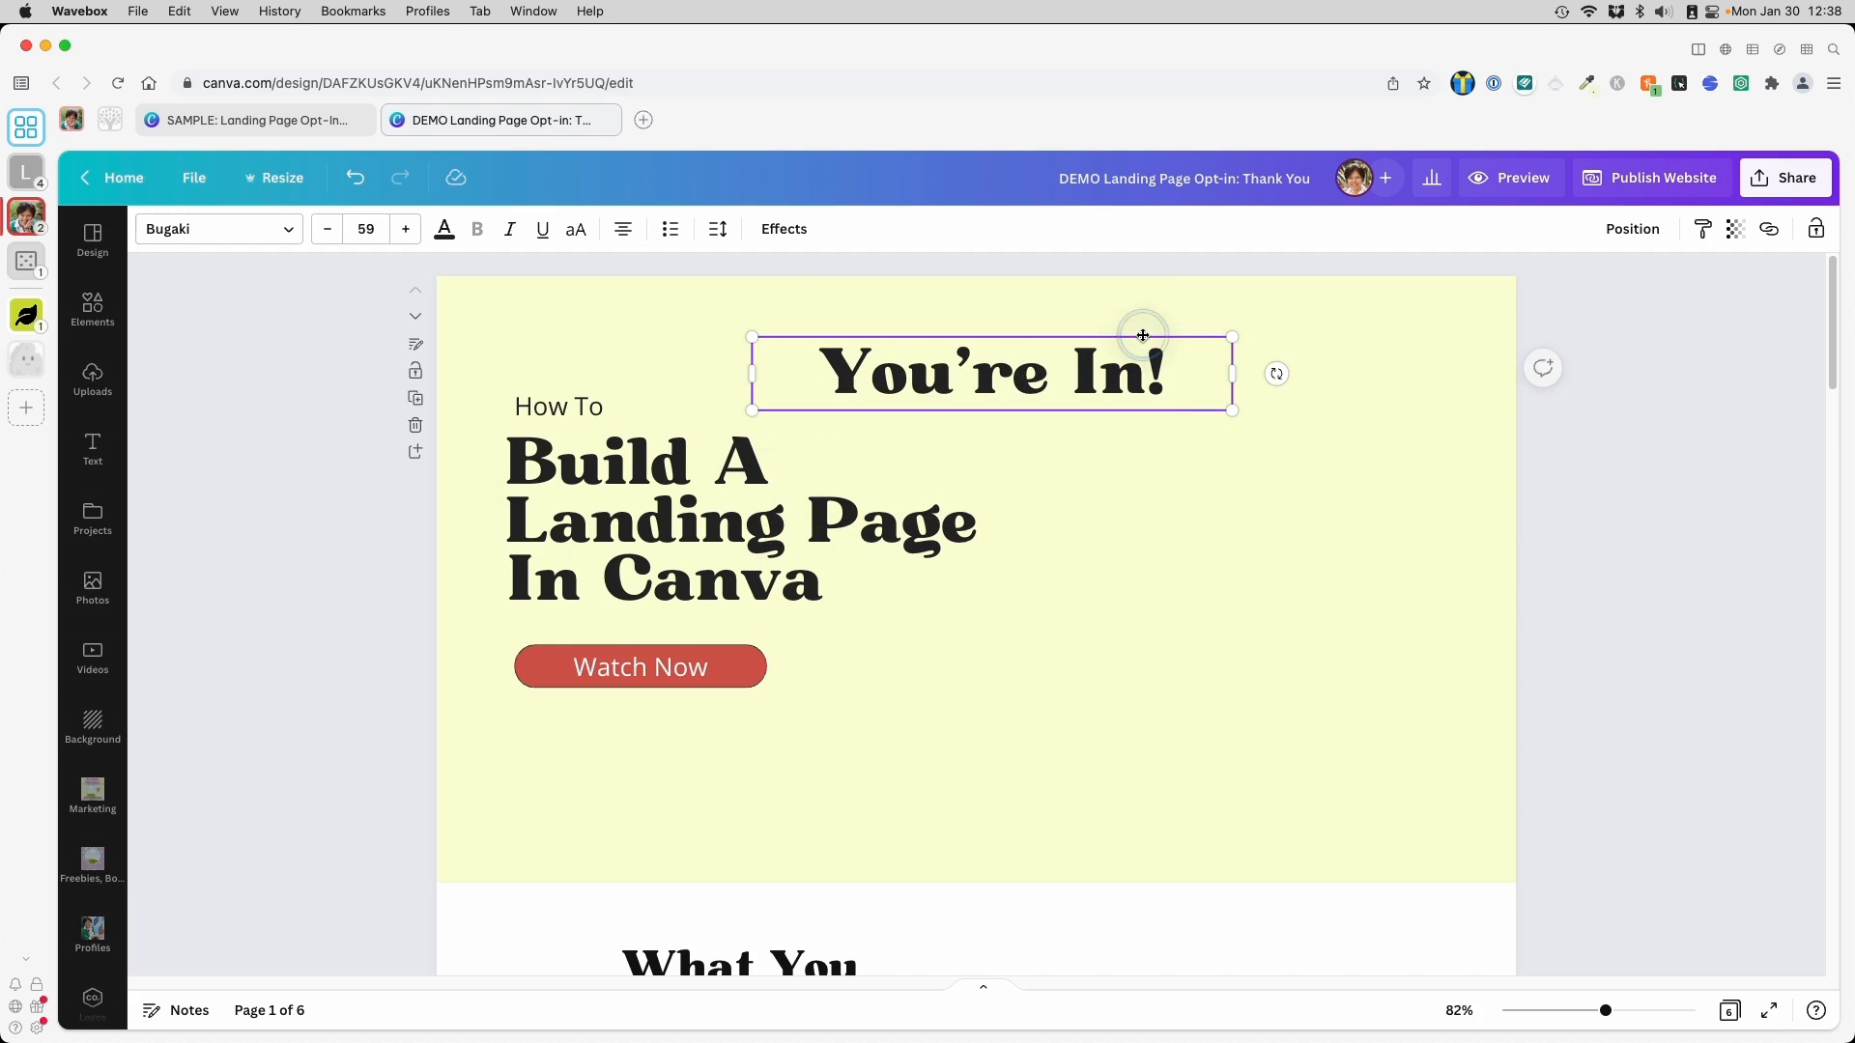
left_click(343, 234)
left_click(377, 654)
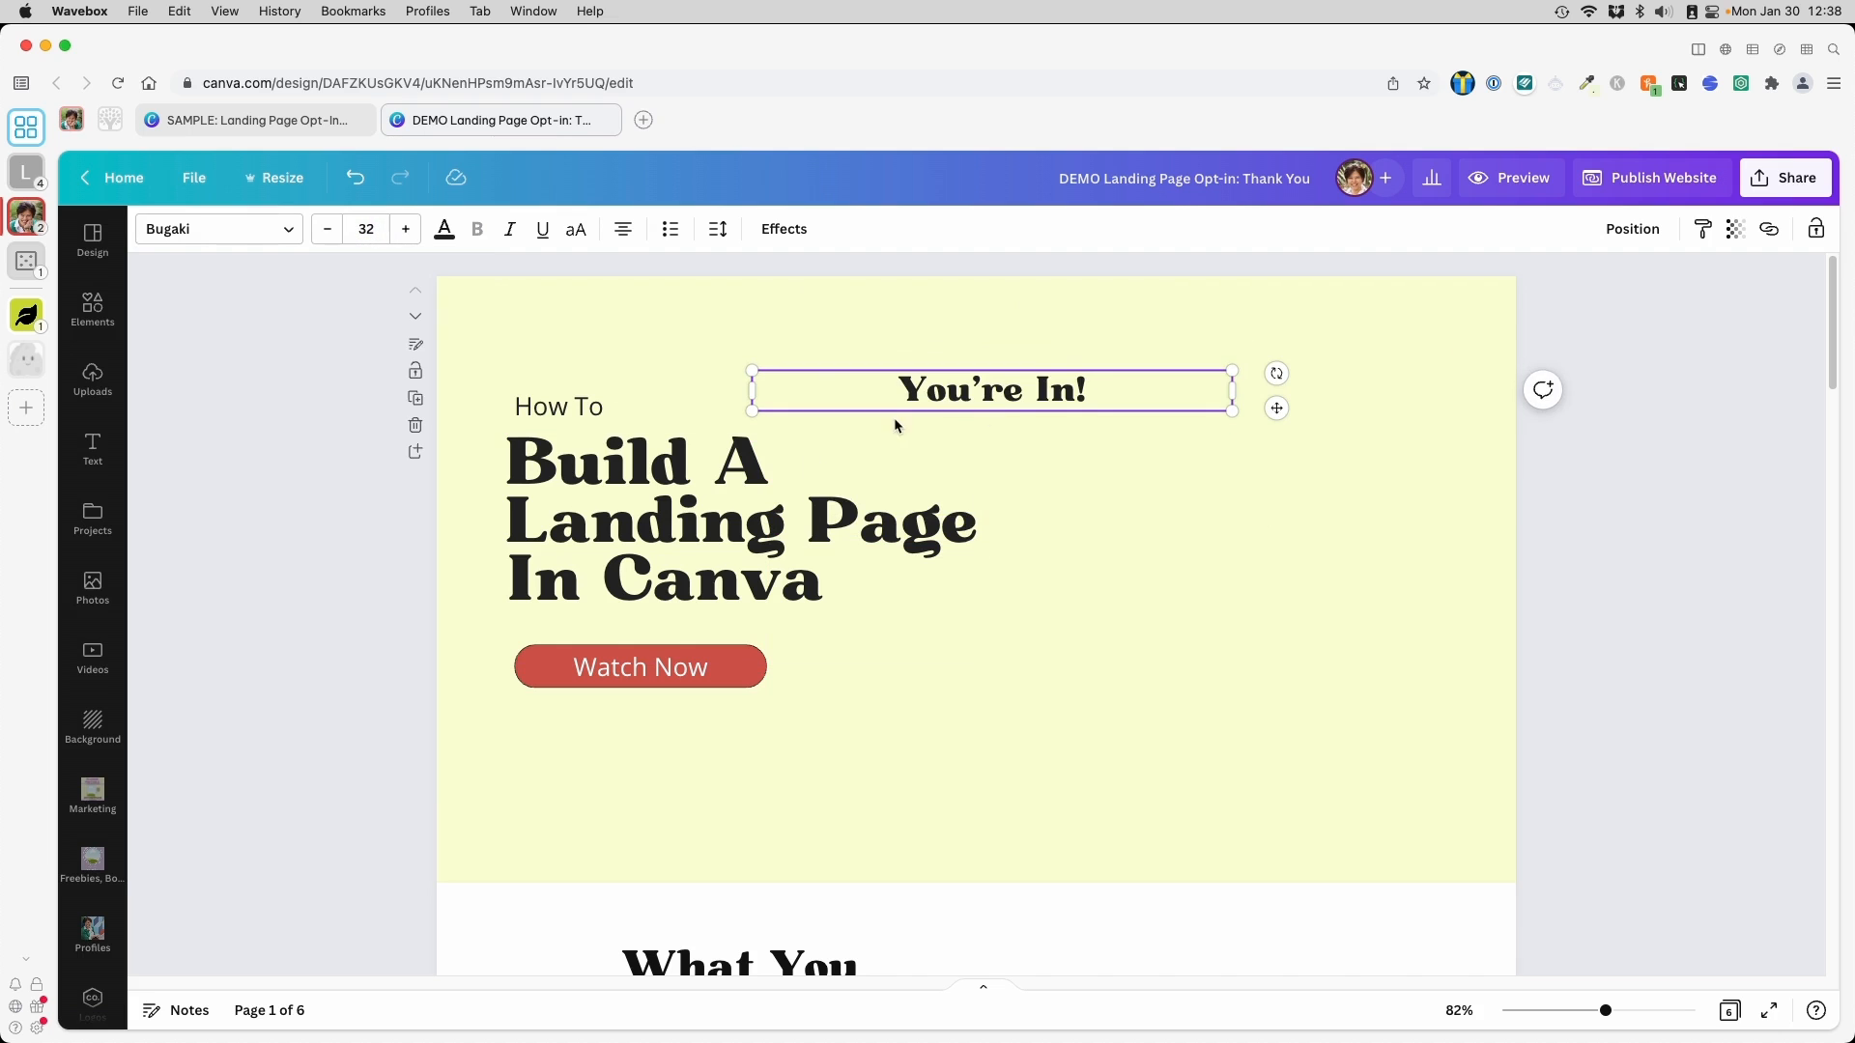
Move the "You're In!" heading higher on the first page and align it to the page's horizontal center
left_click(1047, 367)
left_click(1047, 334)
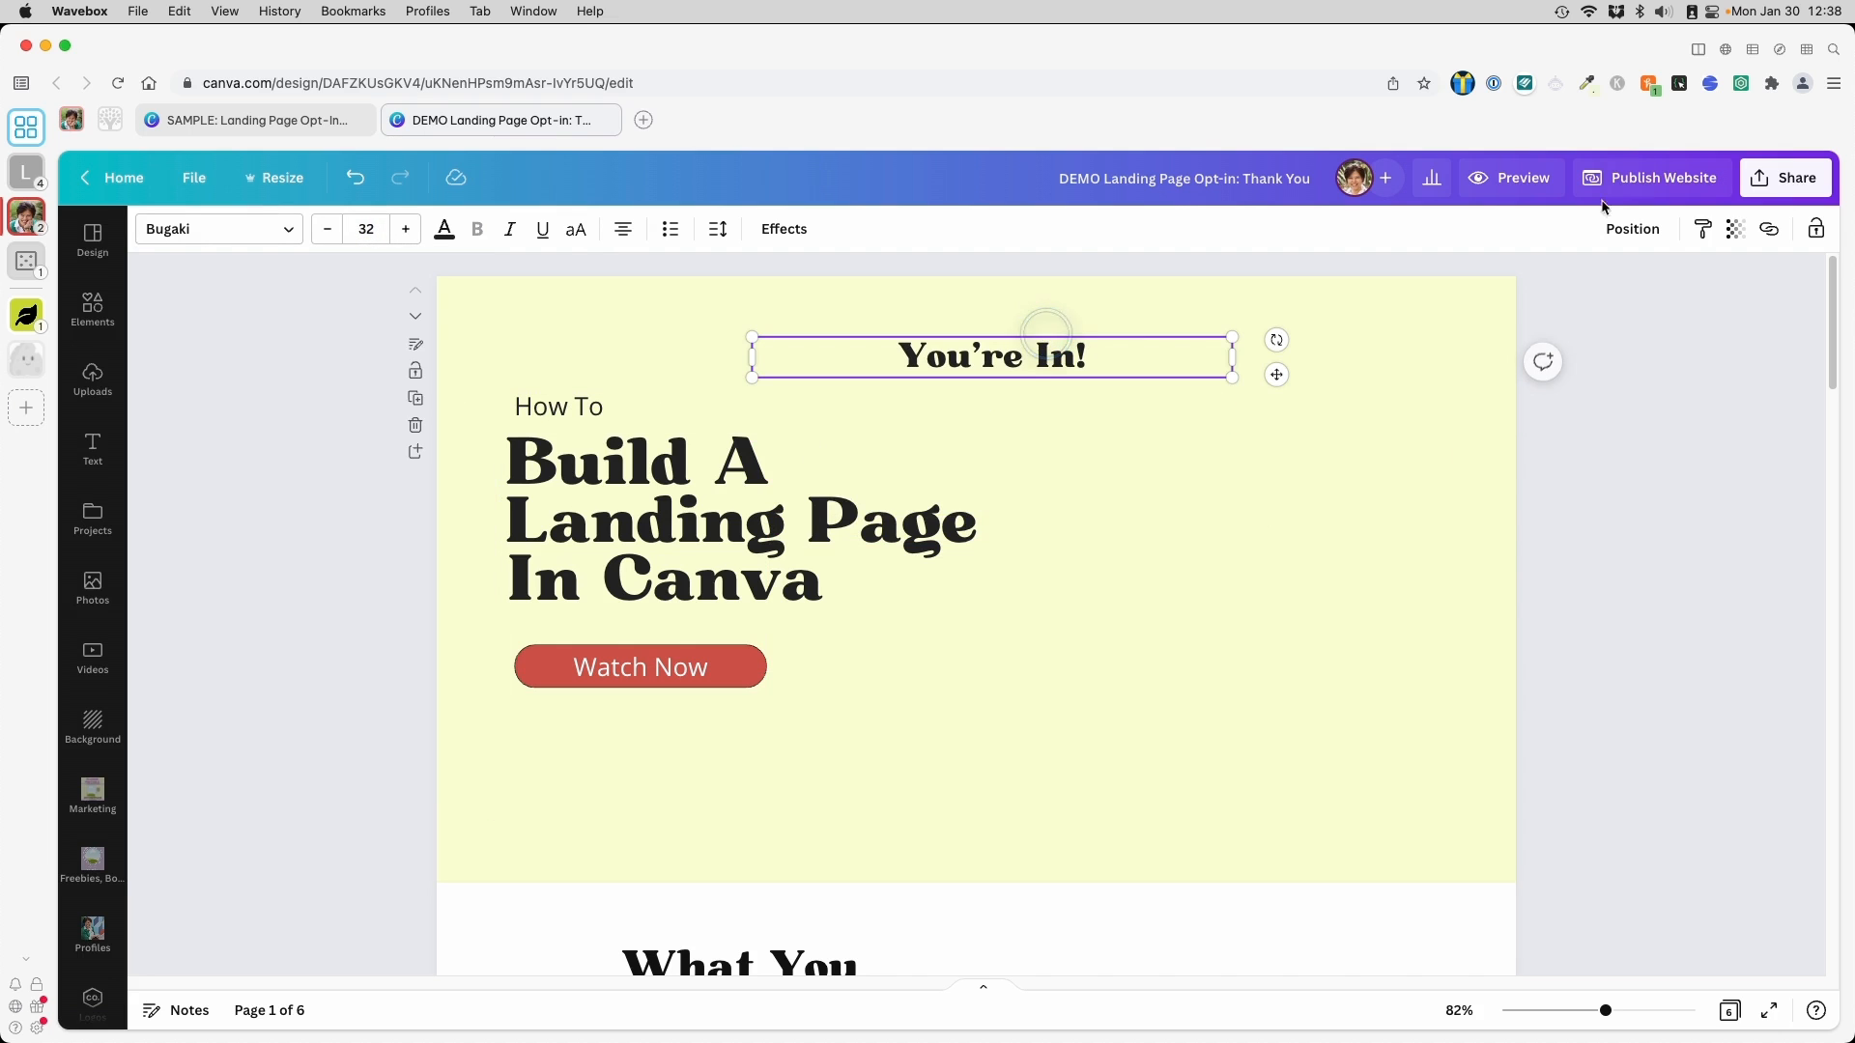
left_click(1633, 229)
left_click(1523, 407)
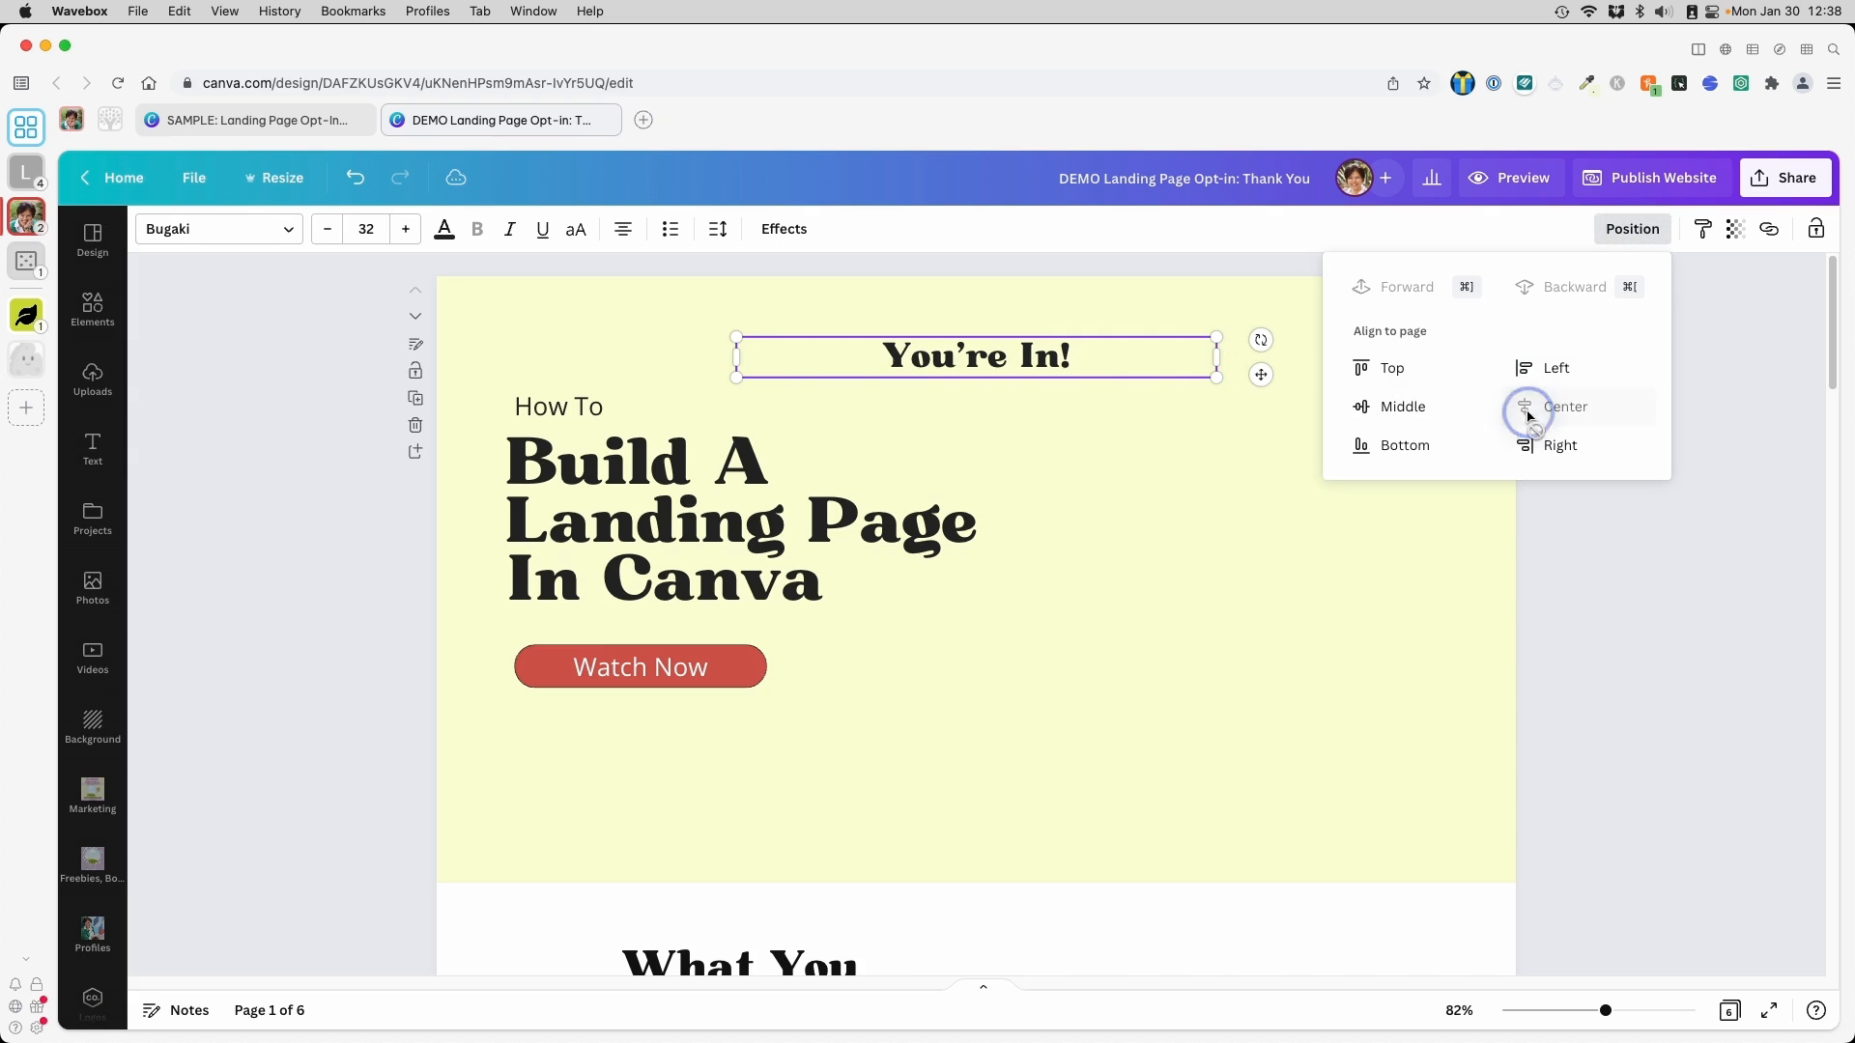
Copy the "Thank you for requesting the Build A Landing Page In Canva Mini-Course" paragraph from the SAMPLE design into the DEMO design's first page
left_click(583, 413)
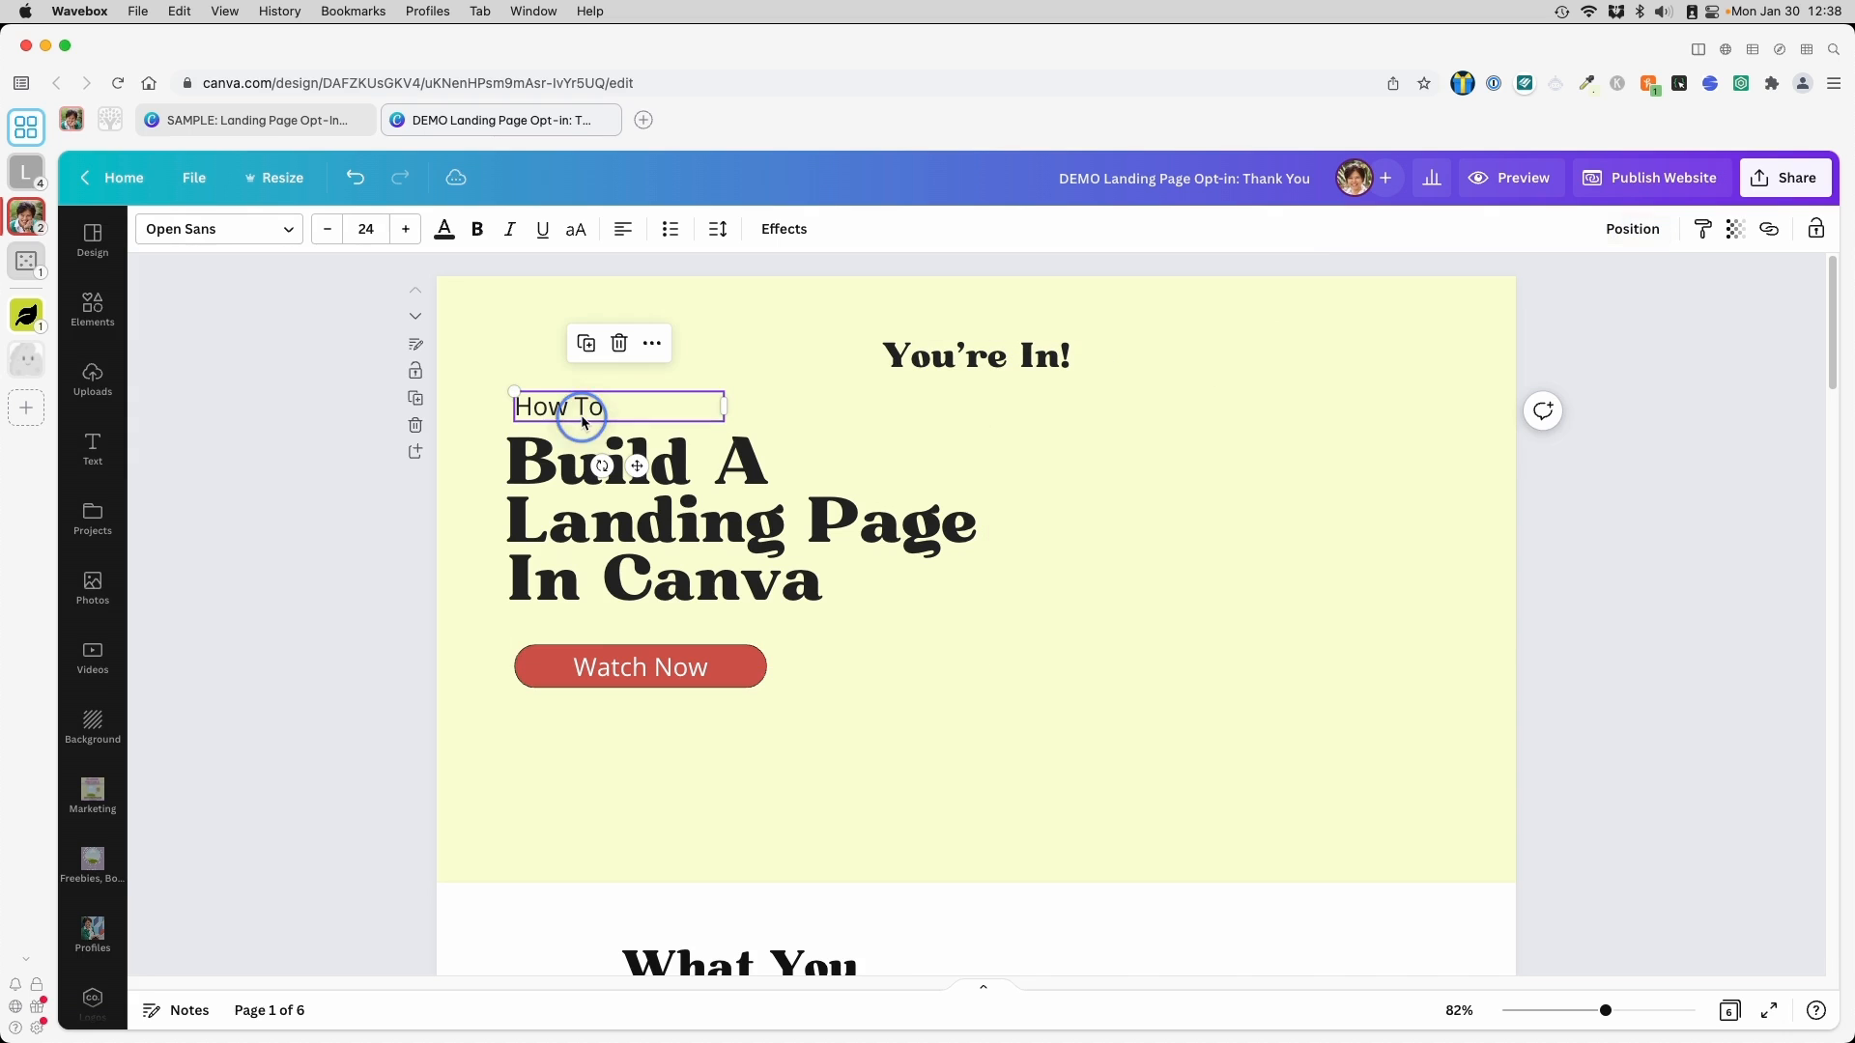
left_click_drag(633, 467, 886, 464)
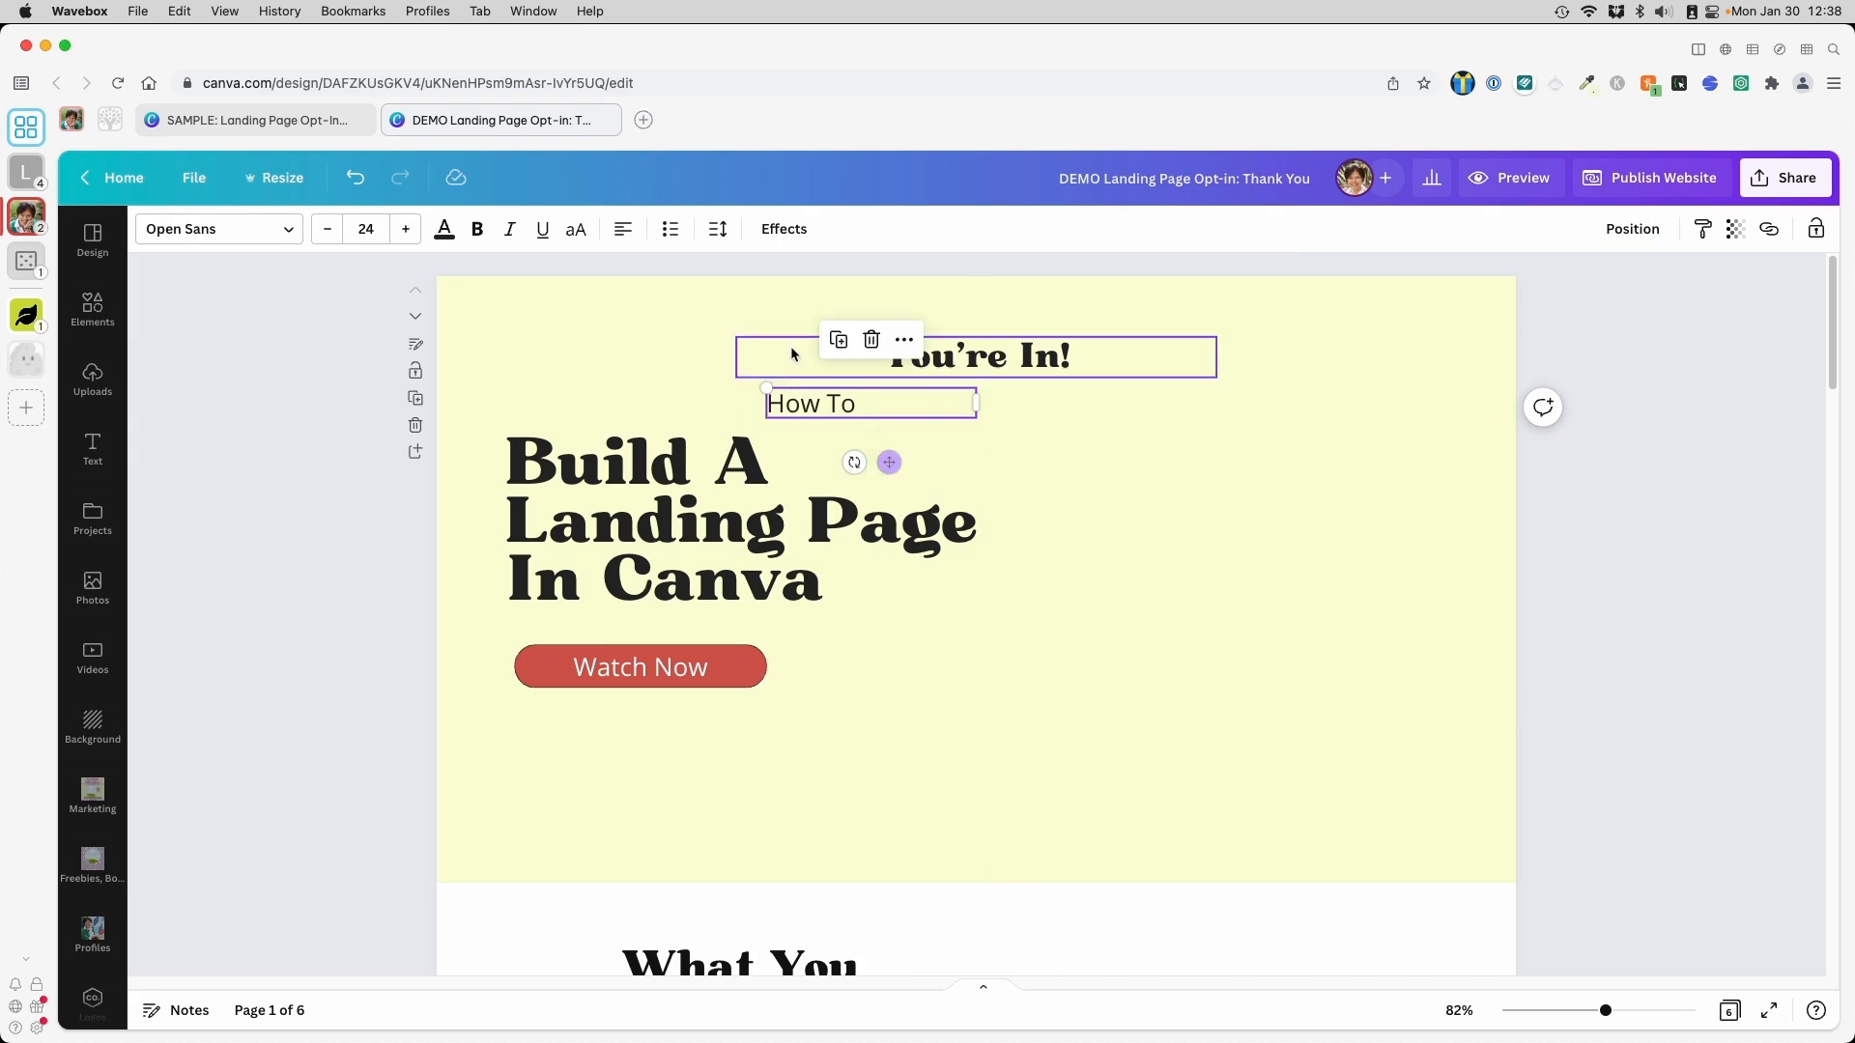
left_click(256, 120)
left_click(1097, 421)
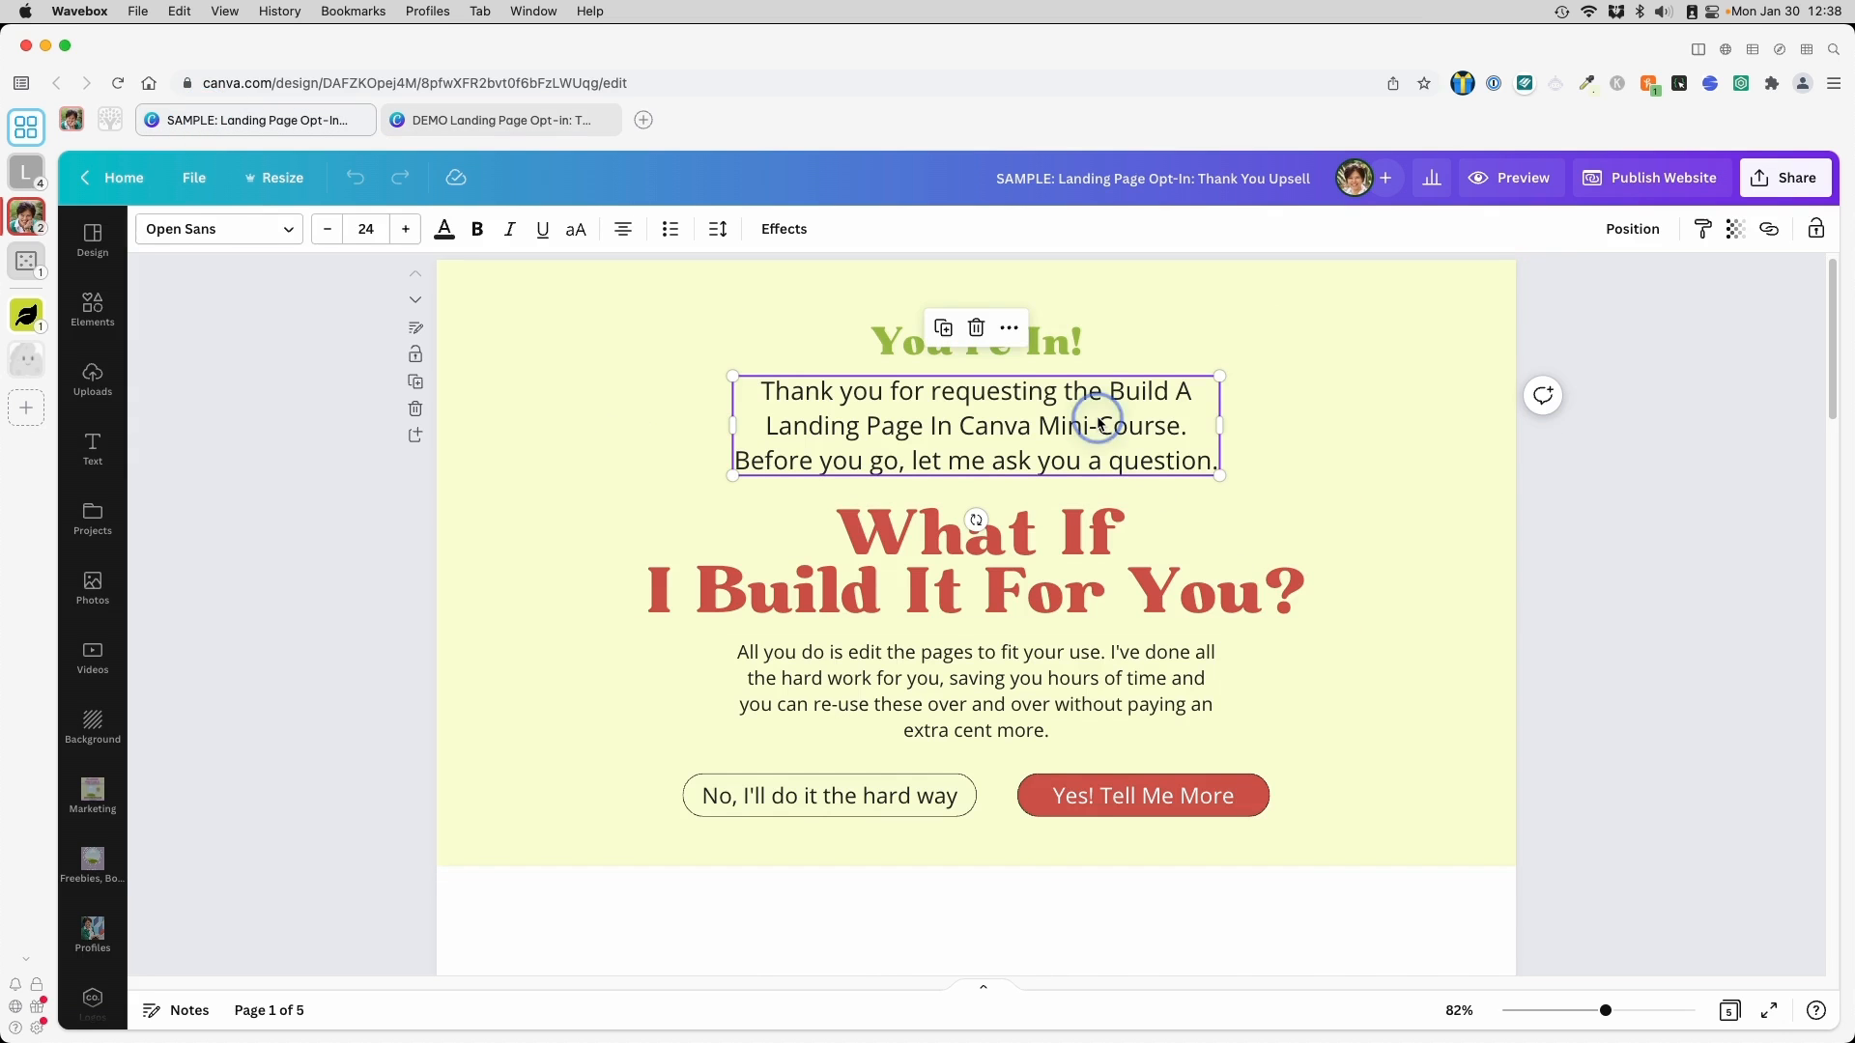
key("super+a")
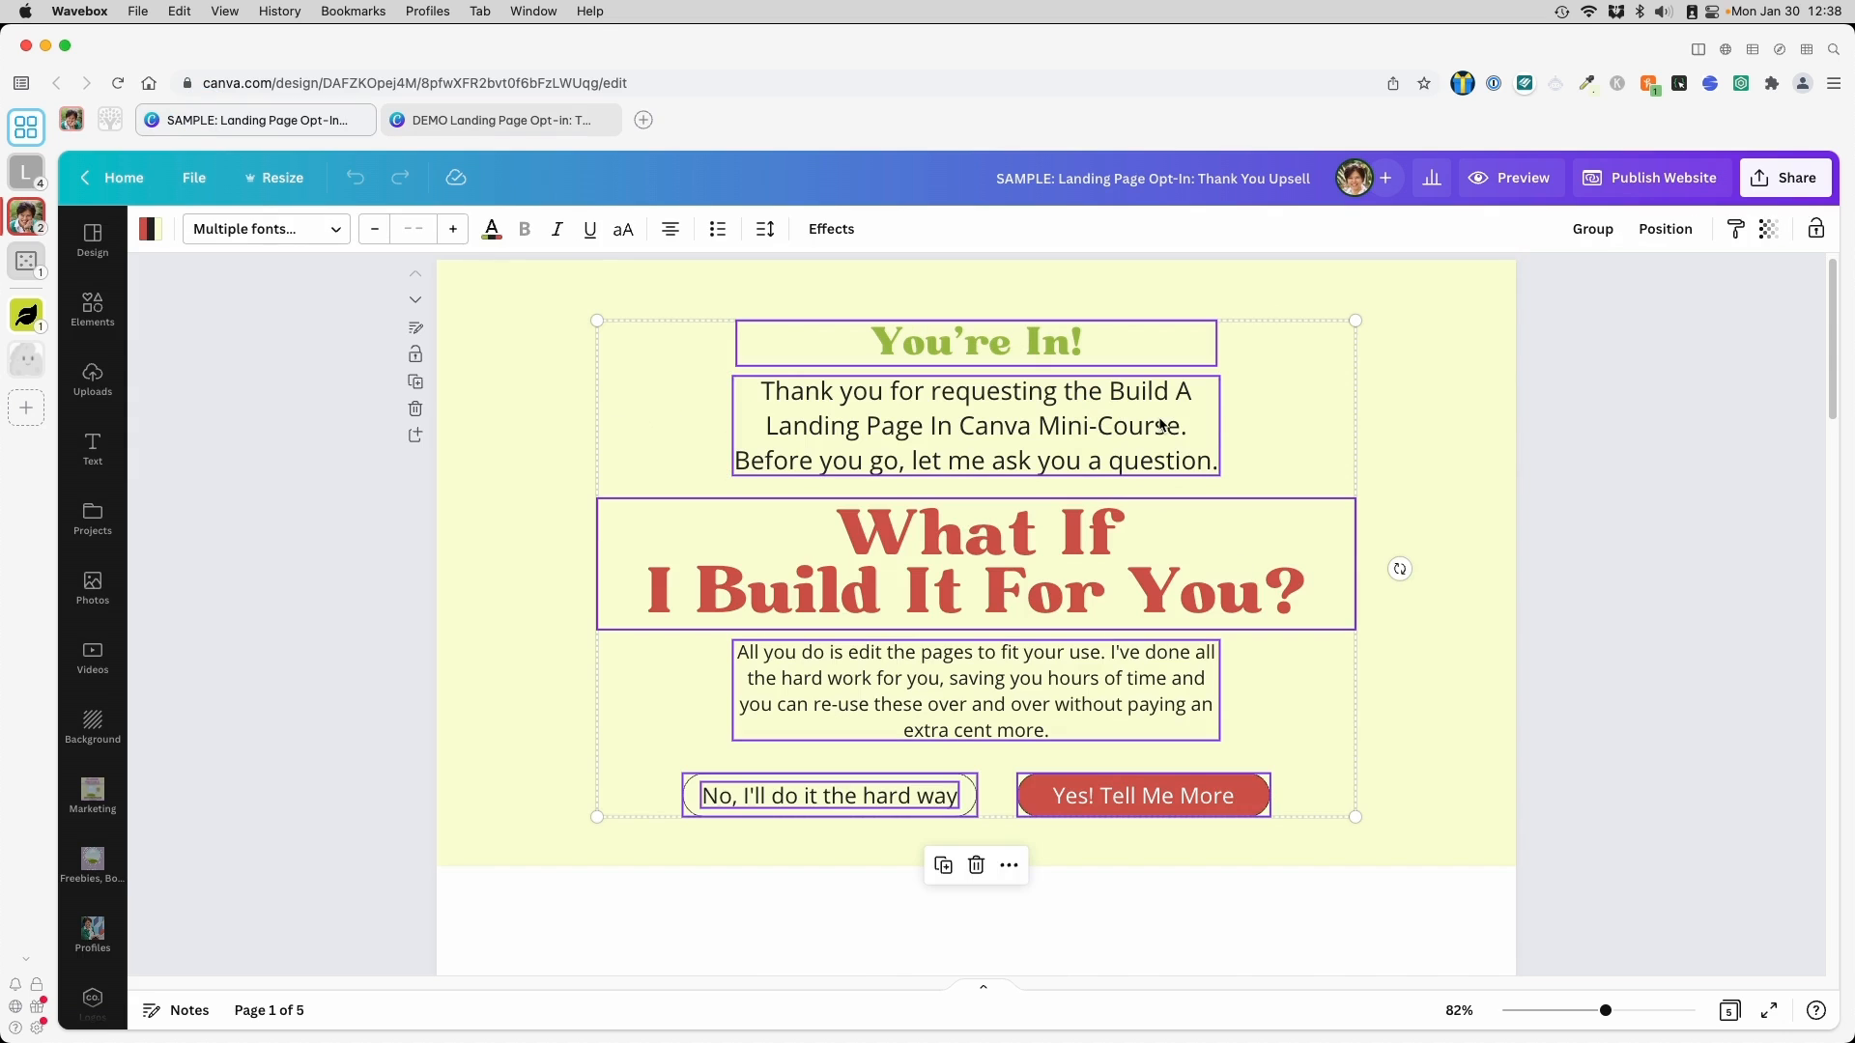
left_click(1391, 417)
left_click(1058, 441)
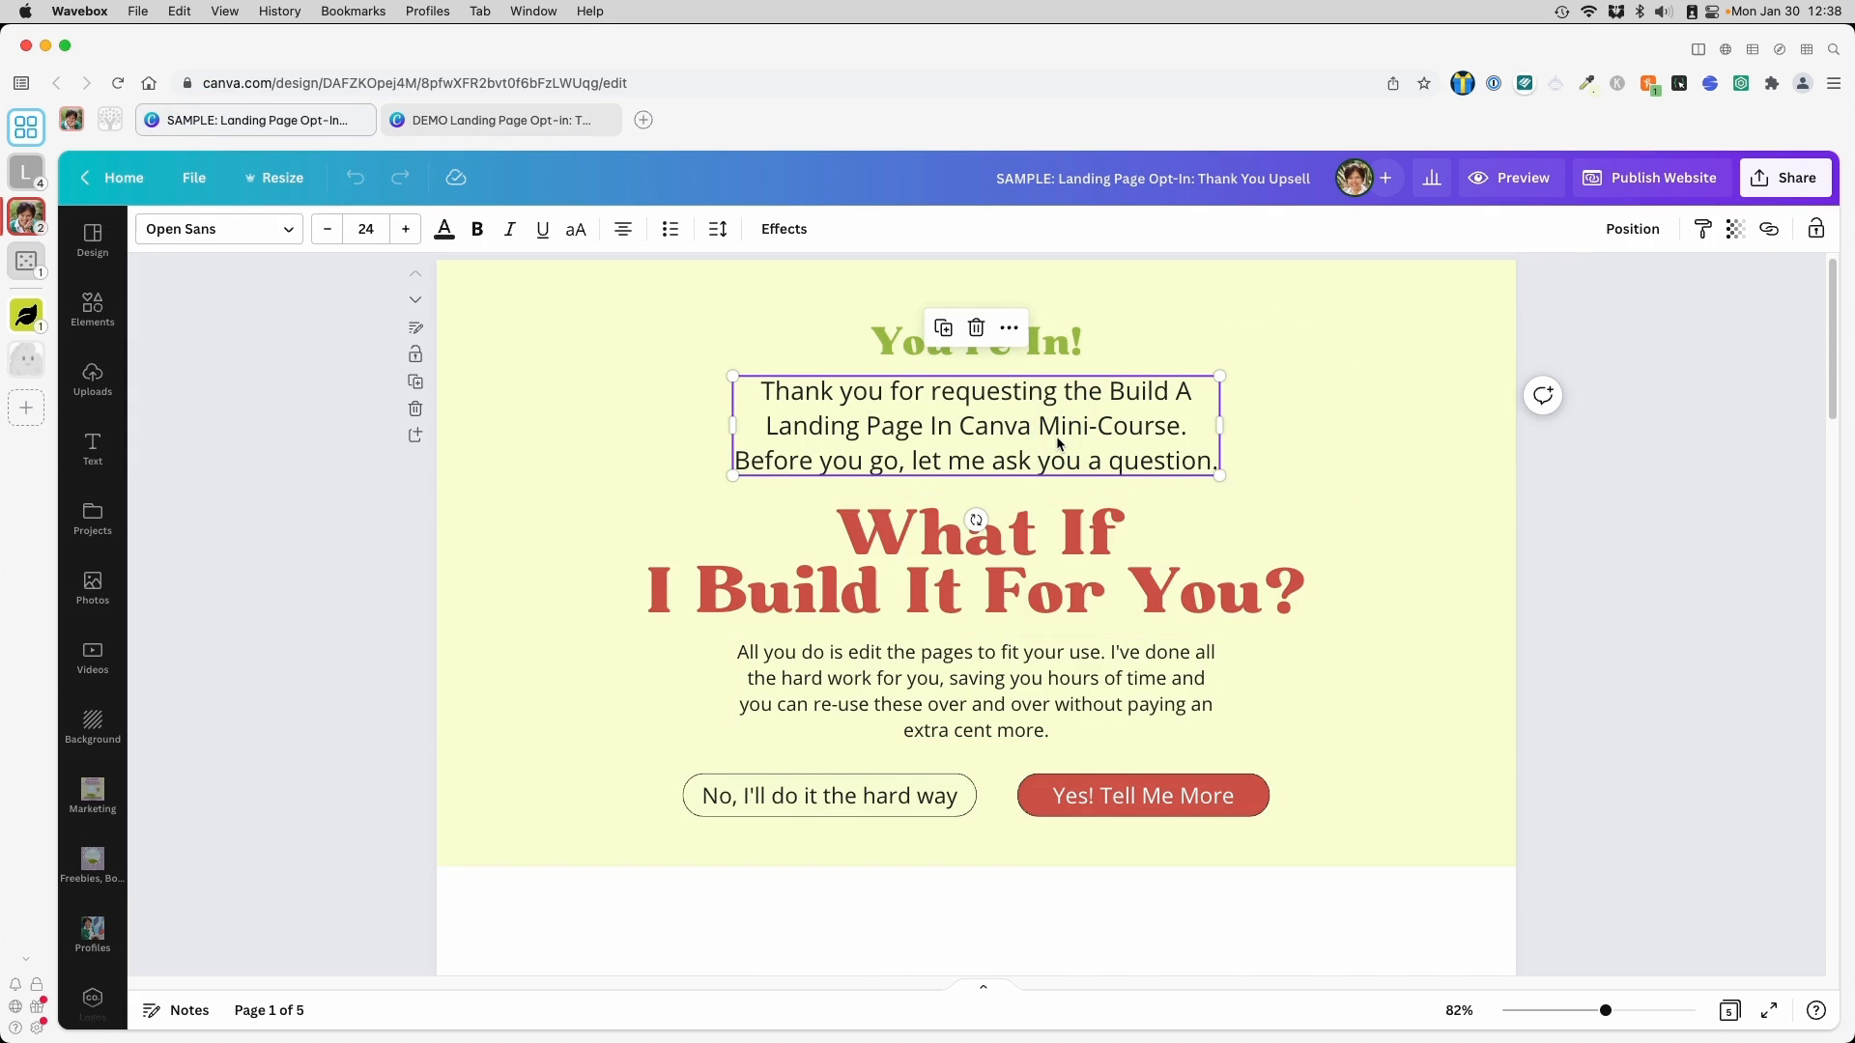
left_click(414, 118)
left_click(1067, 427)
key("super+v")
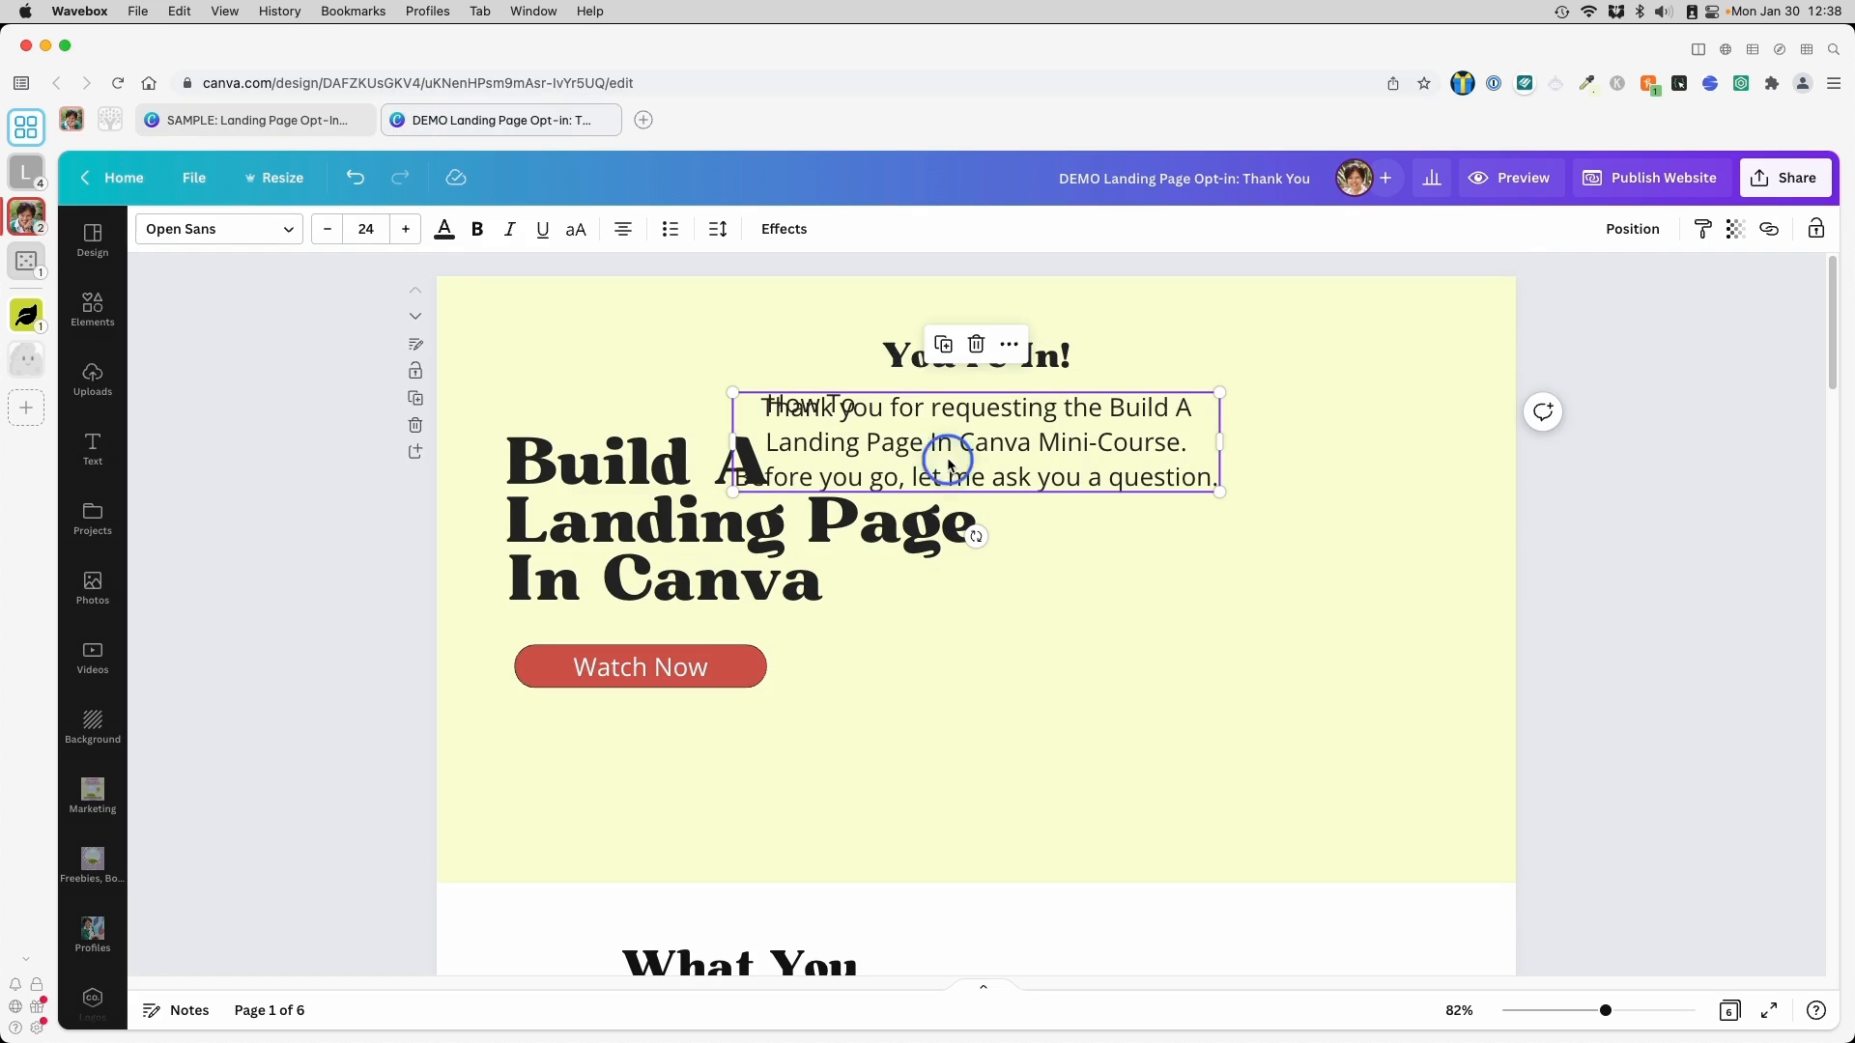
Delete the "How To" text and center the thank-you paragraph on the page just beneath the "You're In!" heading
left_click_drag(924, 458, 933, 501)
left_click(811, 404)
key("Delete")
left_click_drag(1042, 458, 1032, 415)
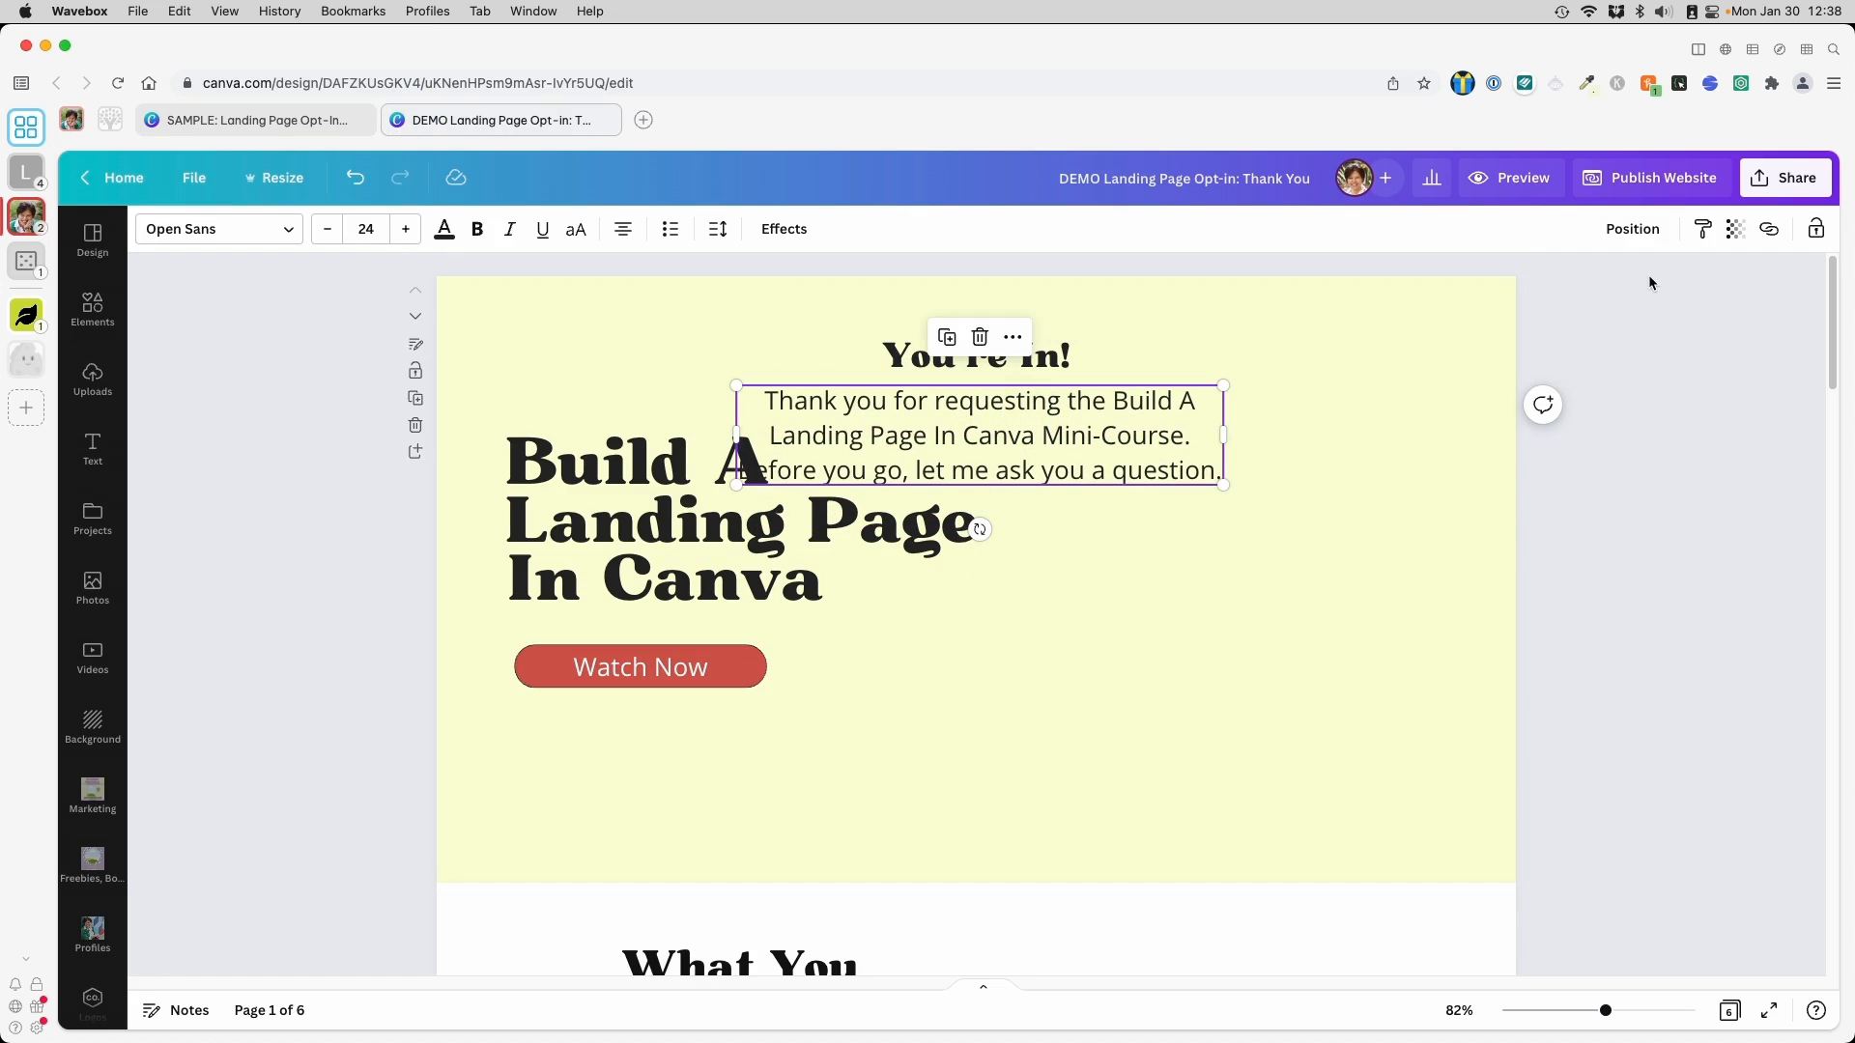
left_click(1633, 229)
left_click(1560, 404)
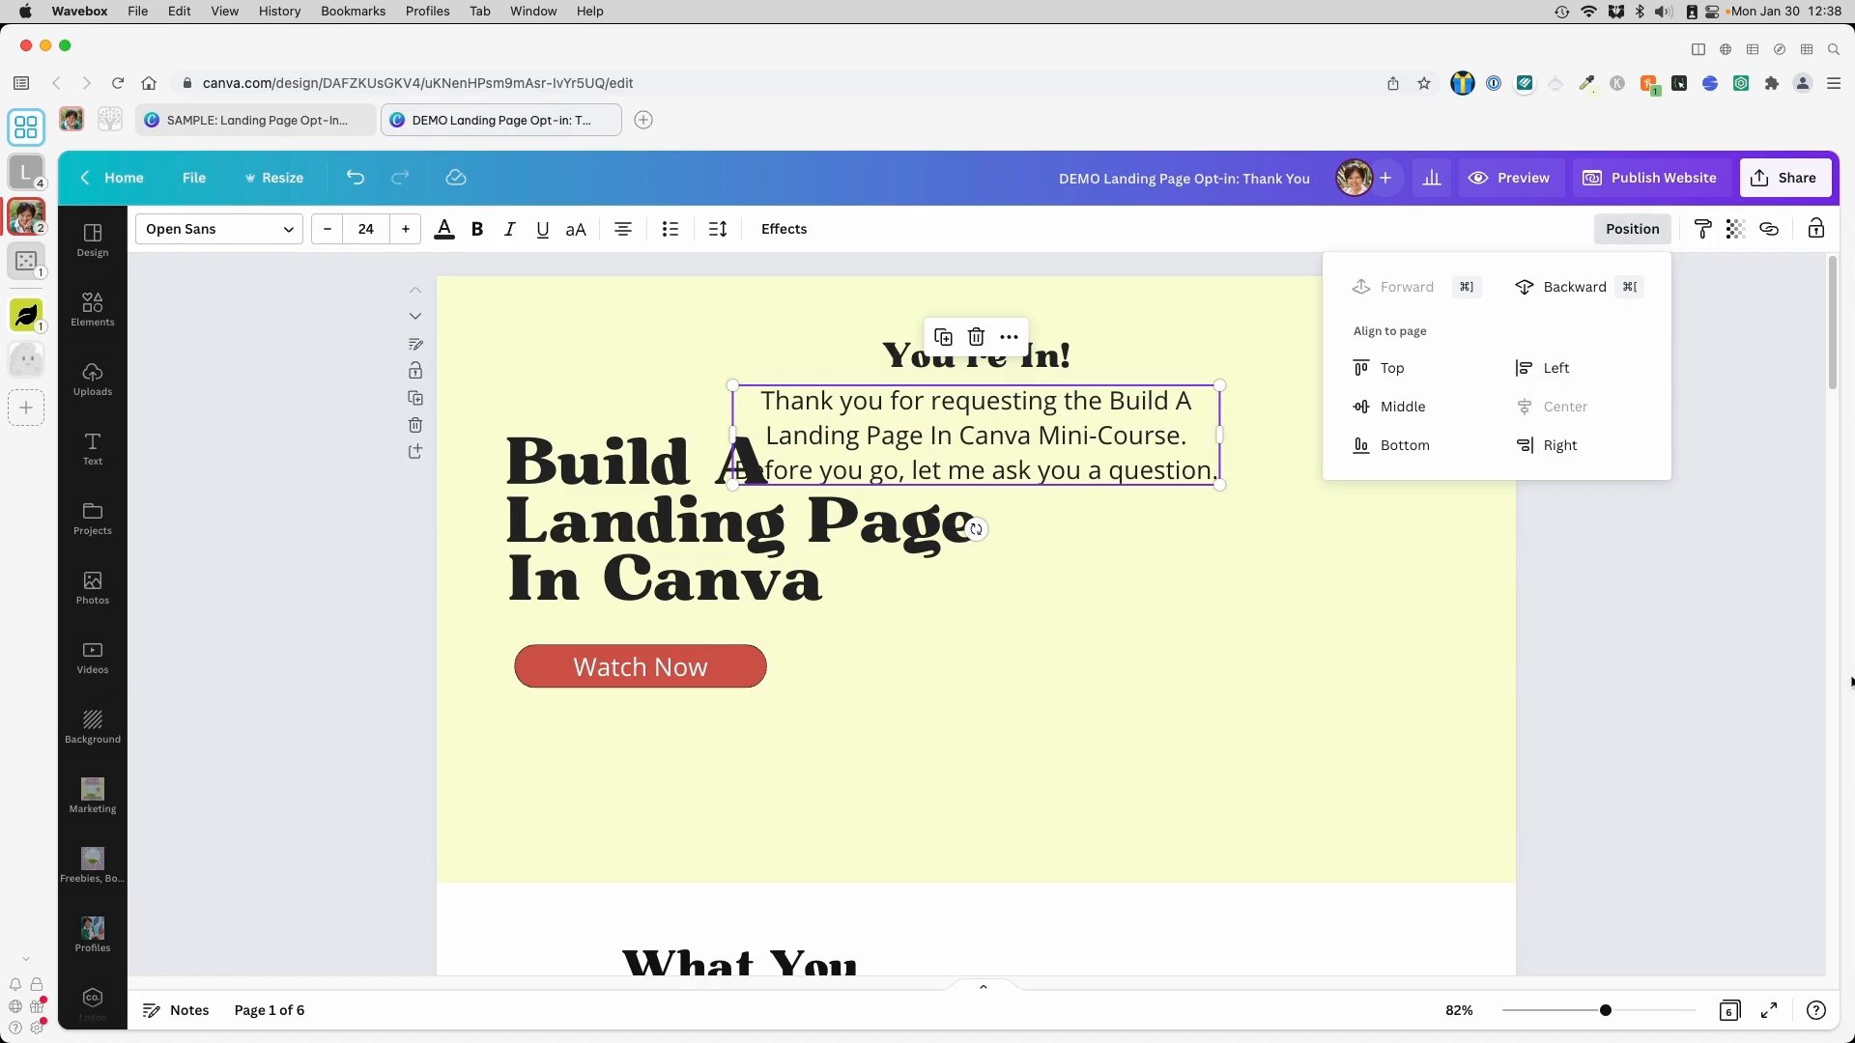
Move the "Build A Landing Page In Canva" headline directly beneath the thank-you paragraph
left_click(650, 575)
left_click_drag(650, 575, 1001, 745)
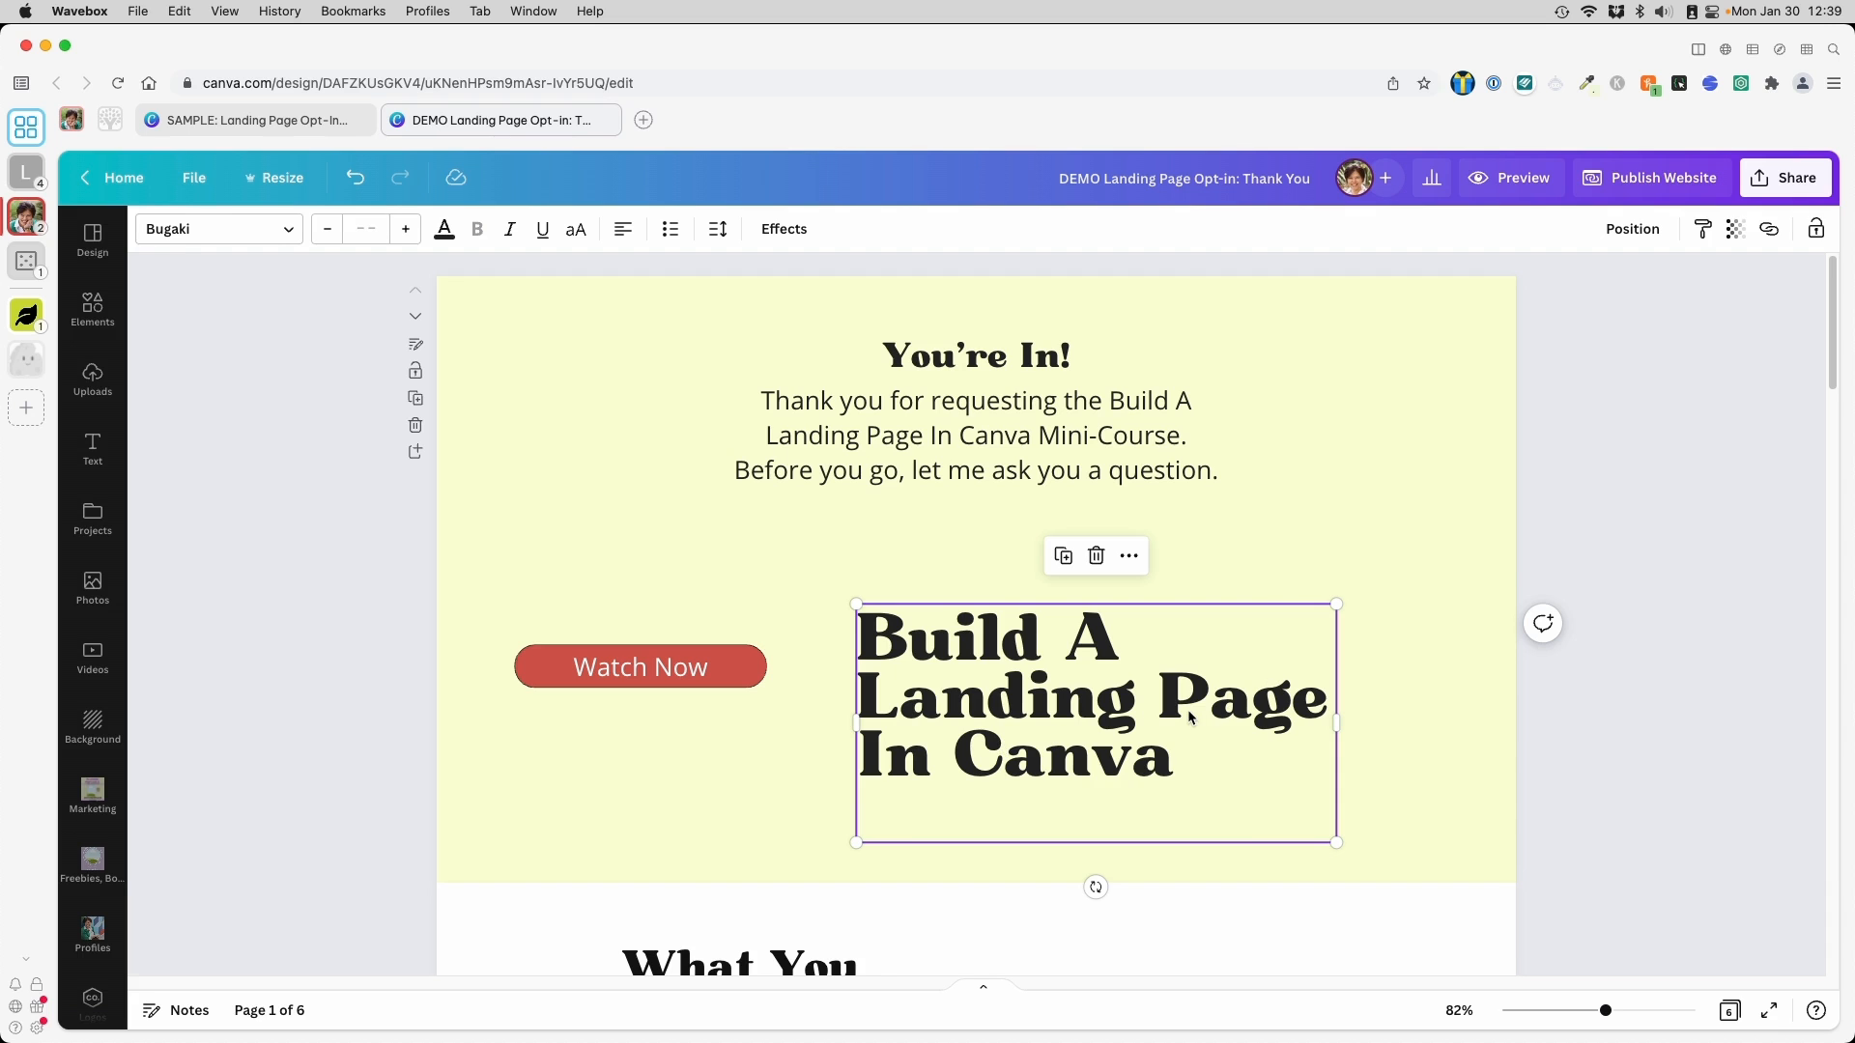
left_click_drag(1187, 716, 1070, 615)
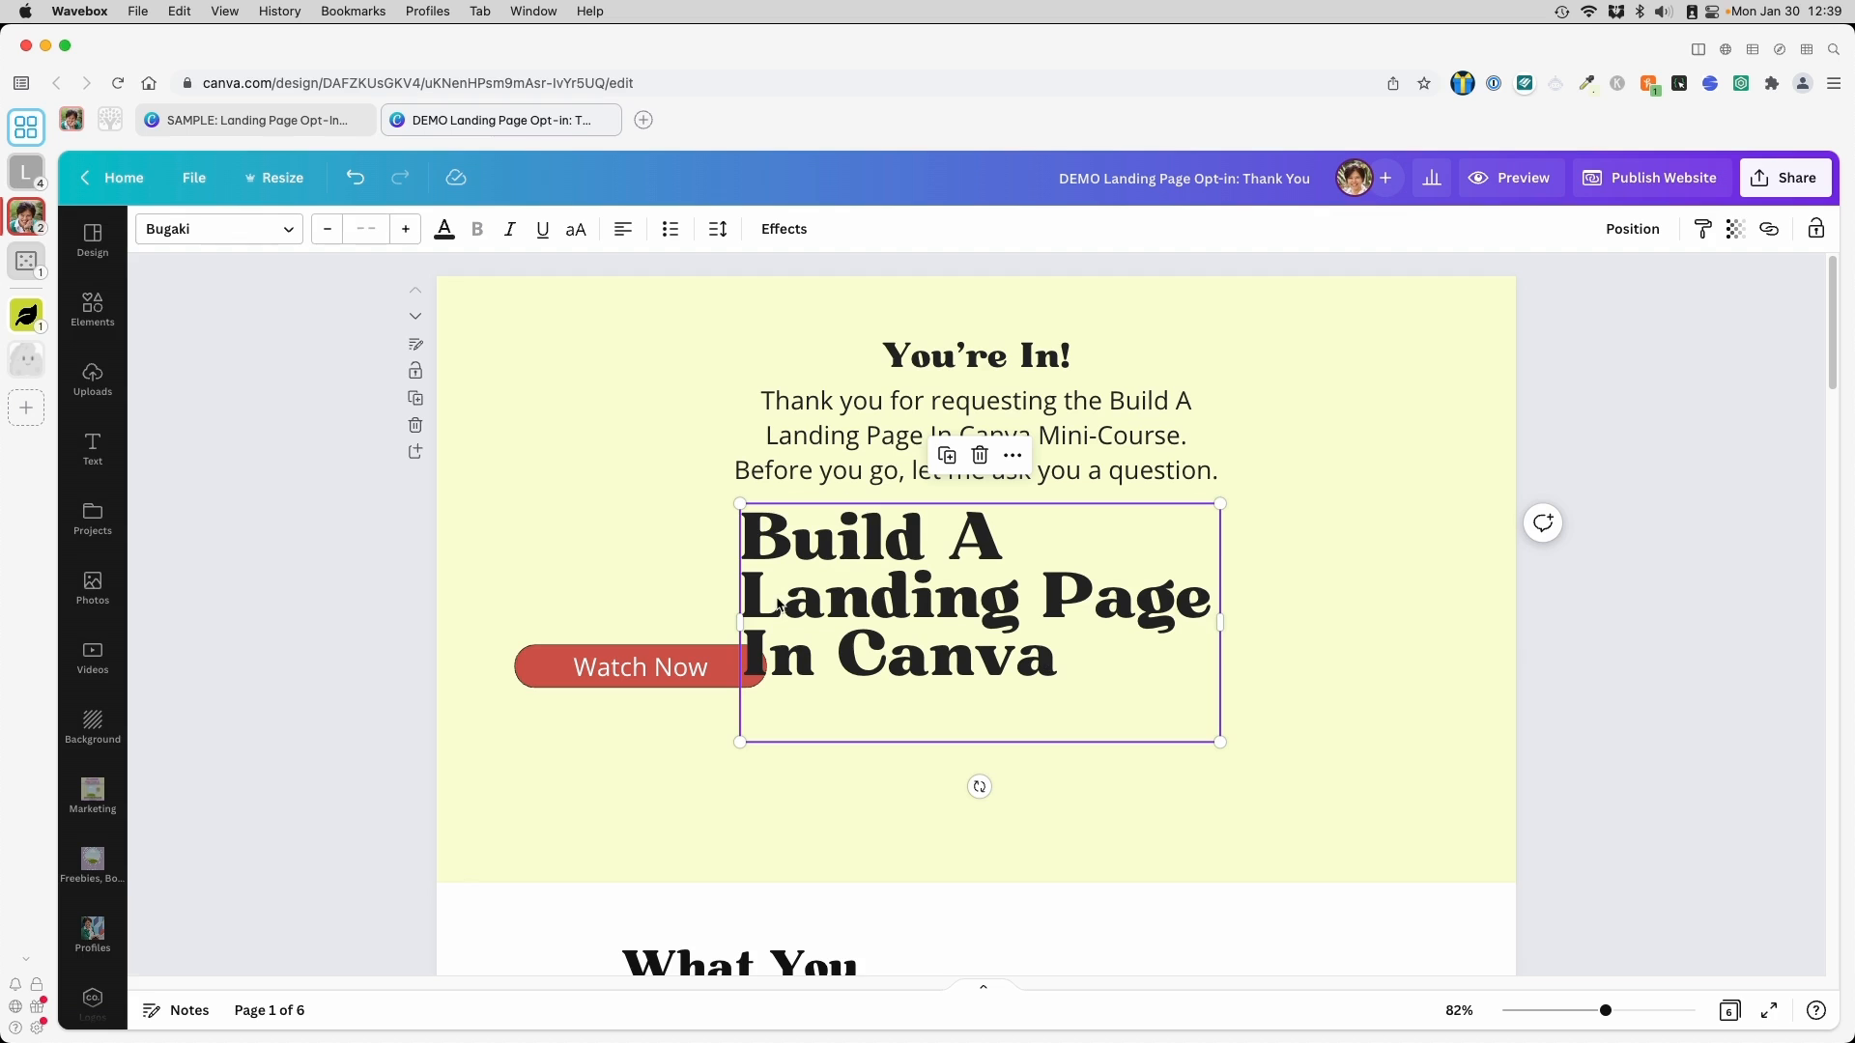
Move the complete "Watch Now" button near the yellow section's lower edge and delete the "Build A Landing Page In Canva" headline
left_click(657, 663)
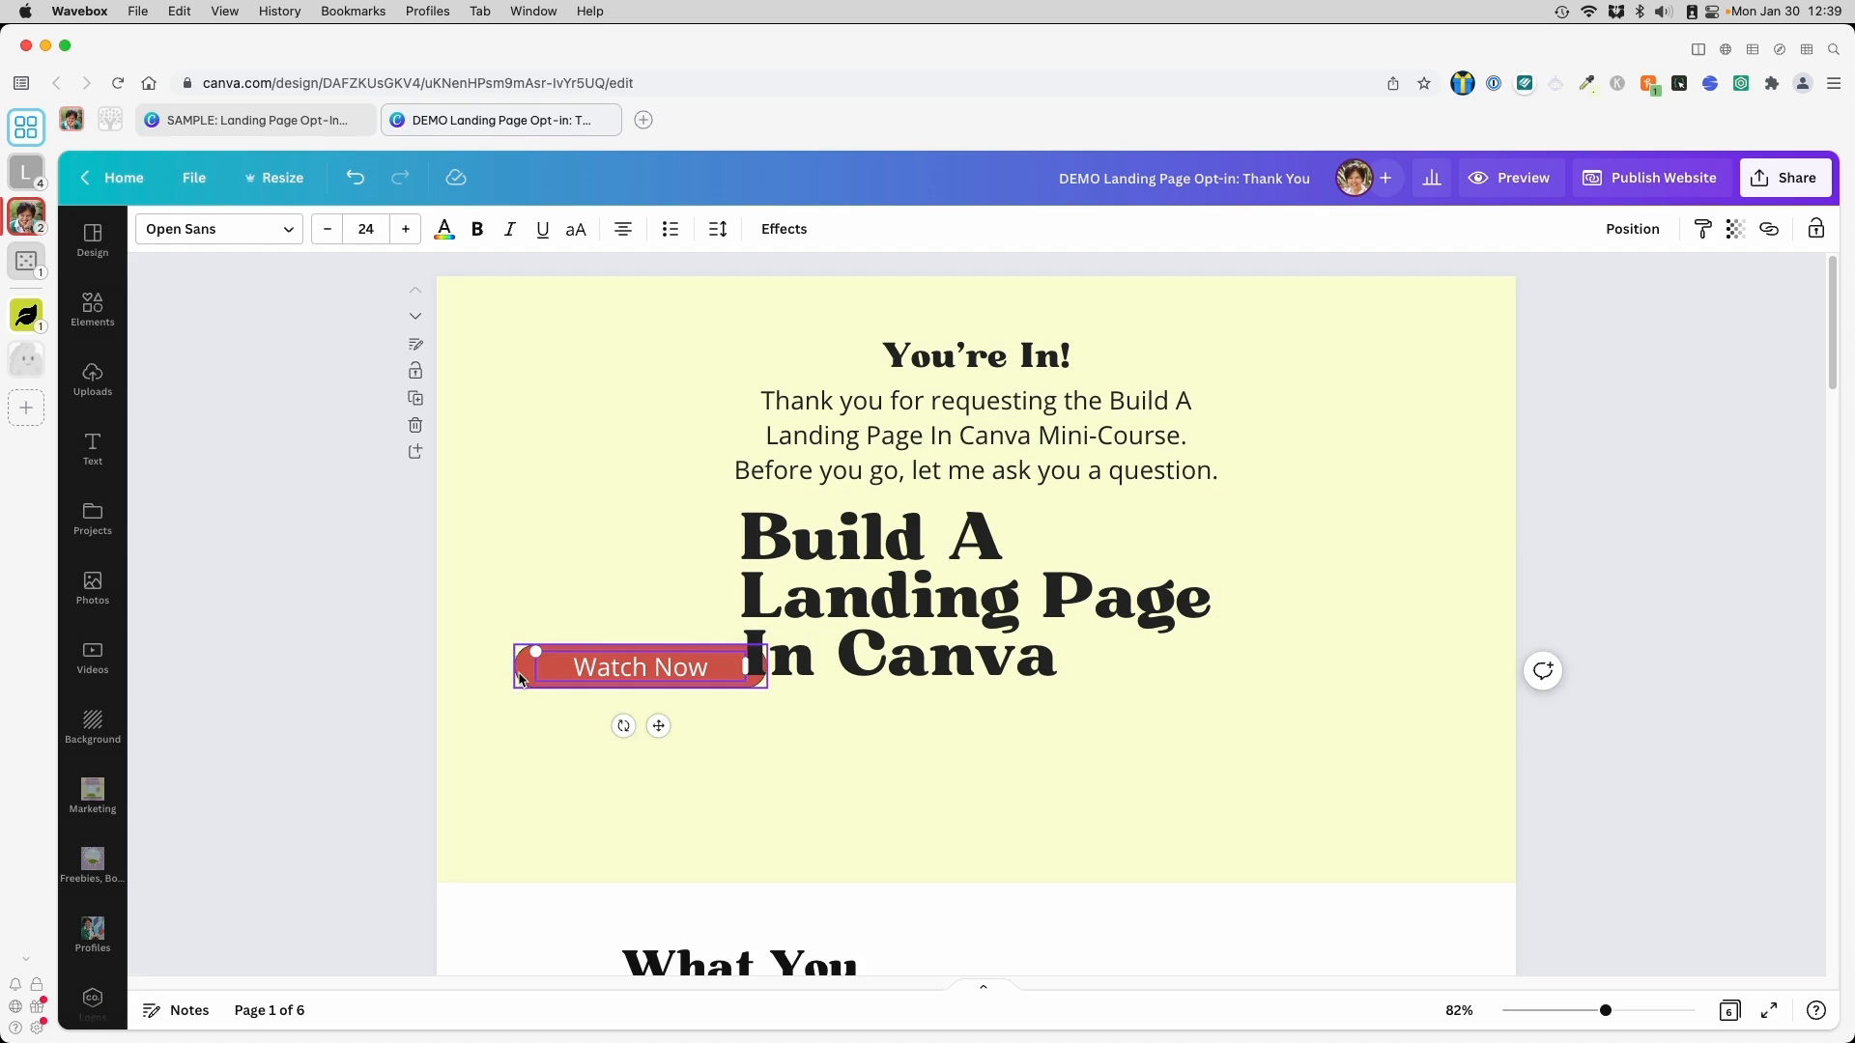
left_click(516, 676, "shift")
left_click_drag(597, 679, 580, 844)
left_click(894, 613)
Copy the "What If I Build It For You?" headline and the paragraph below it from the SAMPLE design into the DEMO design
left_click(272, 118)
left_click(875, 724)
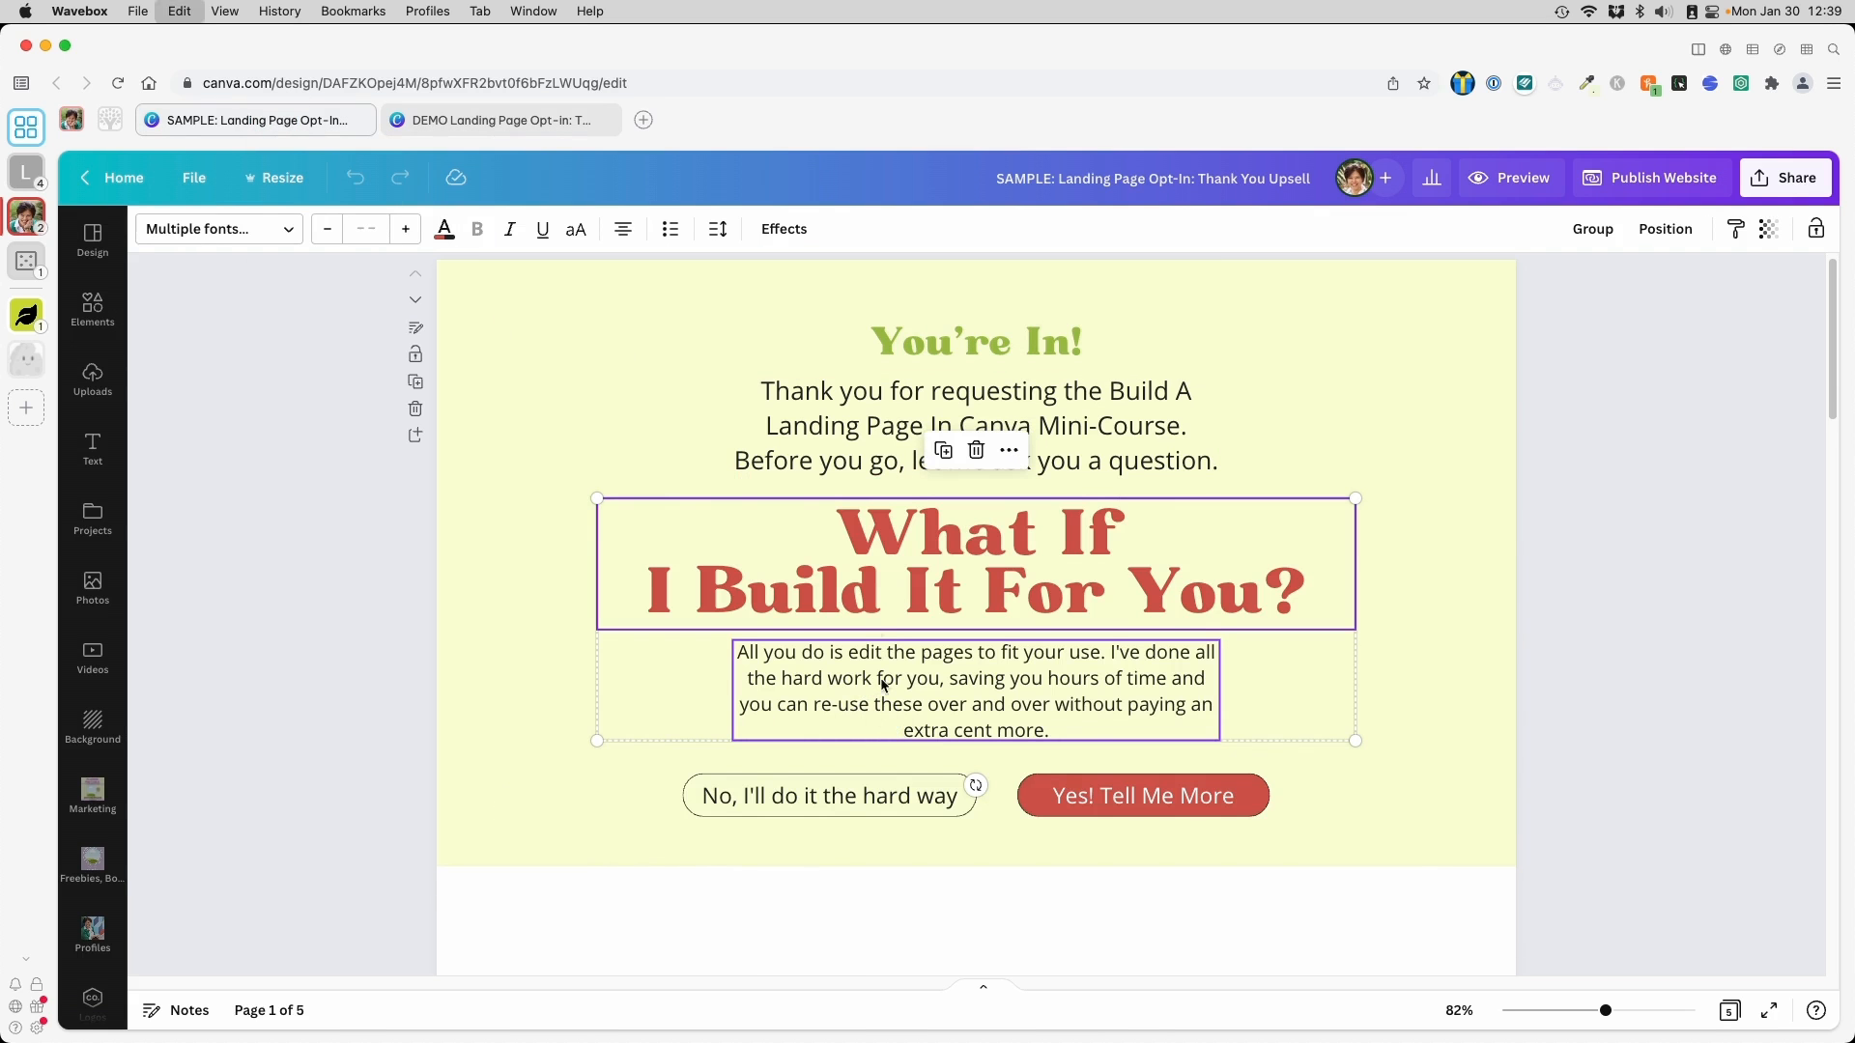
left_click(420, 117)
left_click(982, 458)
key("cmd+v")
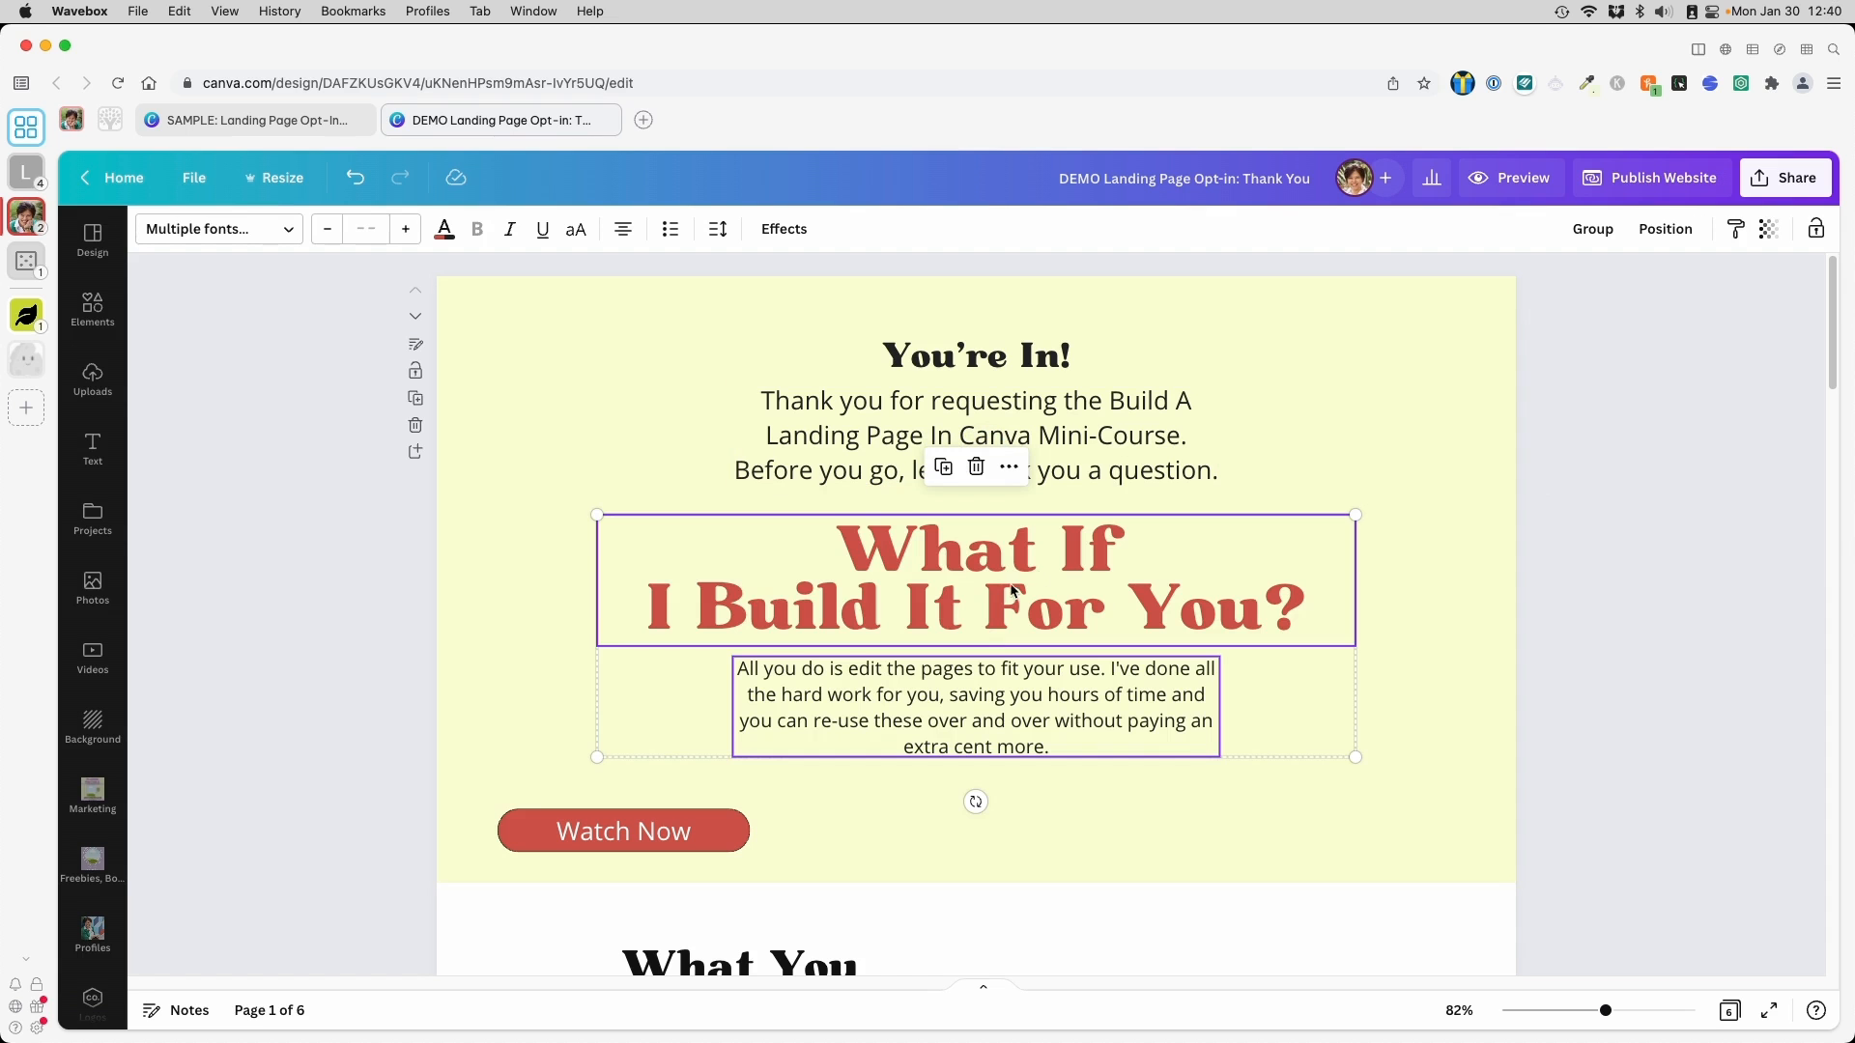
Shift the "What If I Build It For You?" headline and its paragraph slightly upward, keeping both centered on the page
left_click(1337, 483)
left_click(1058, 524)
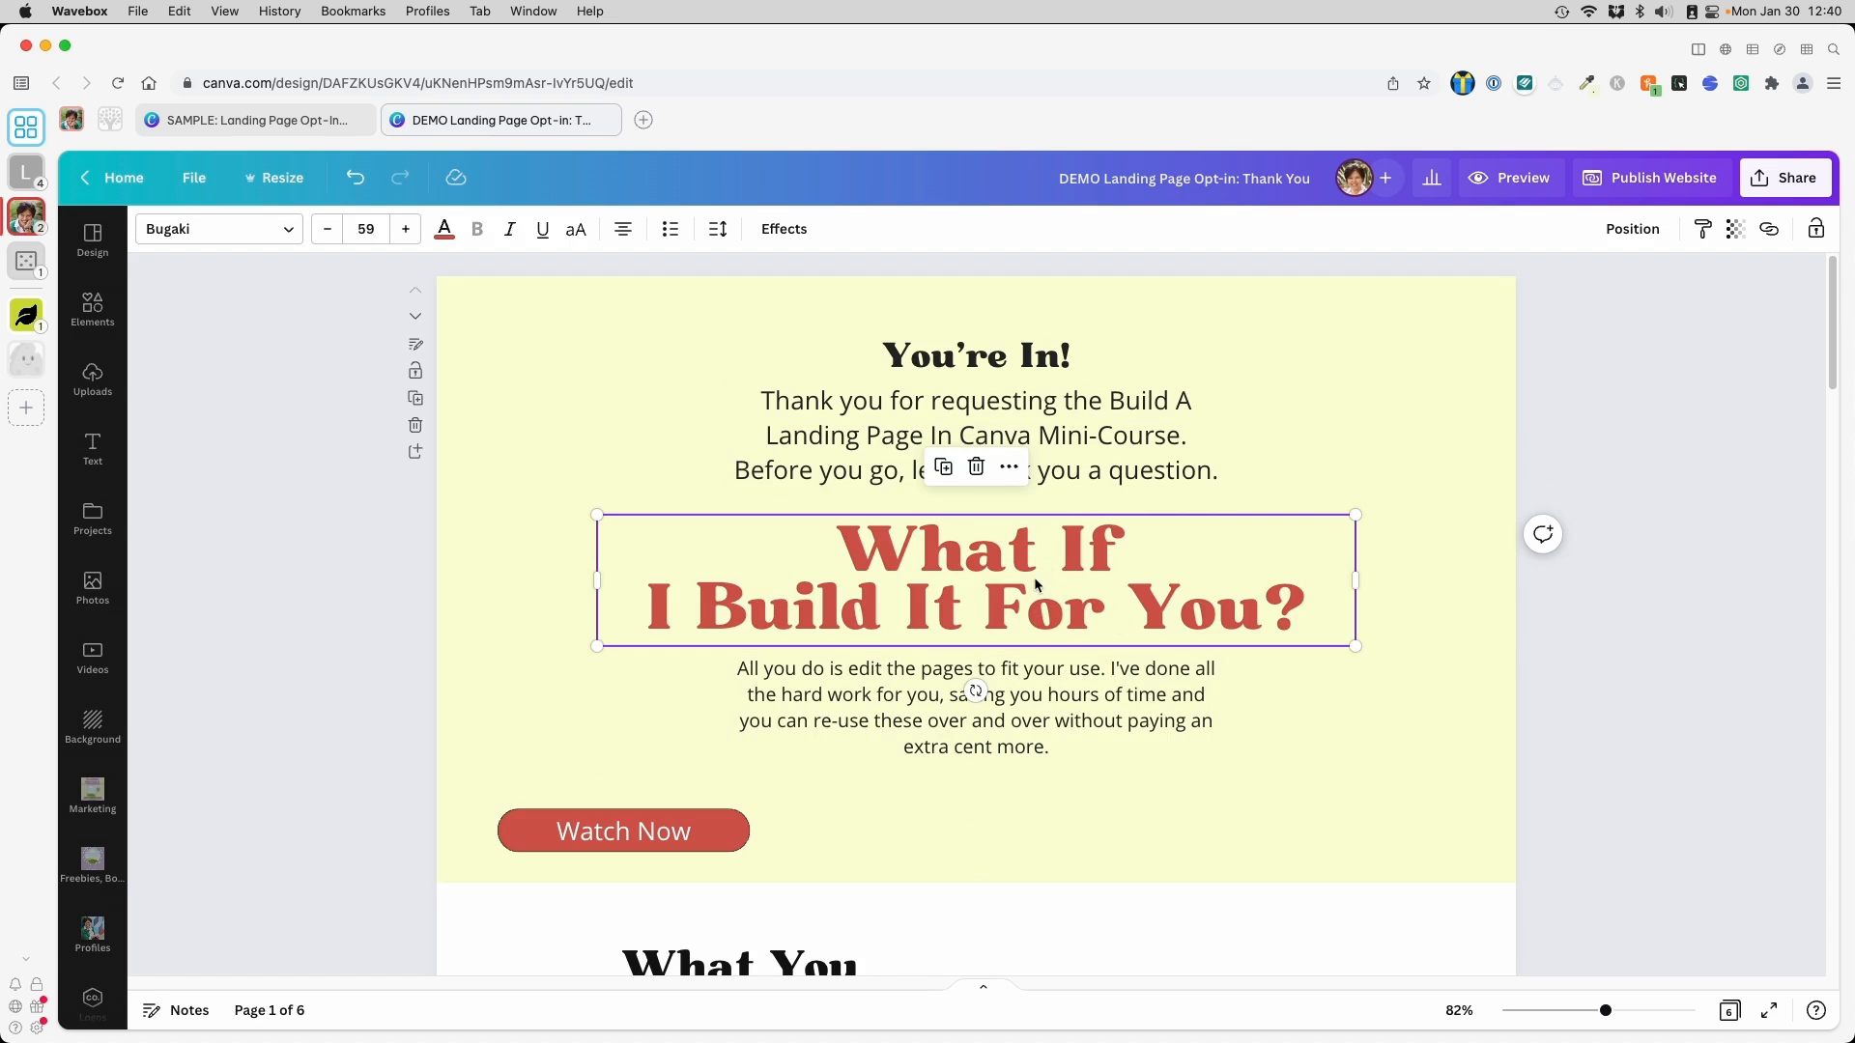
left_click_drag(981, 558, 974, 548)
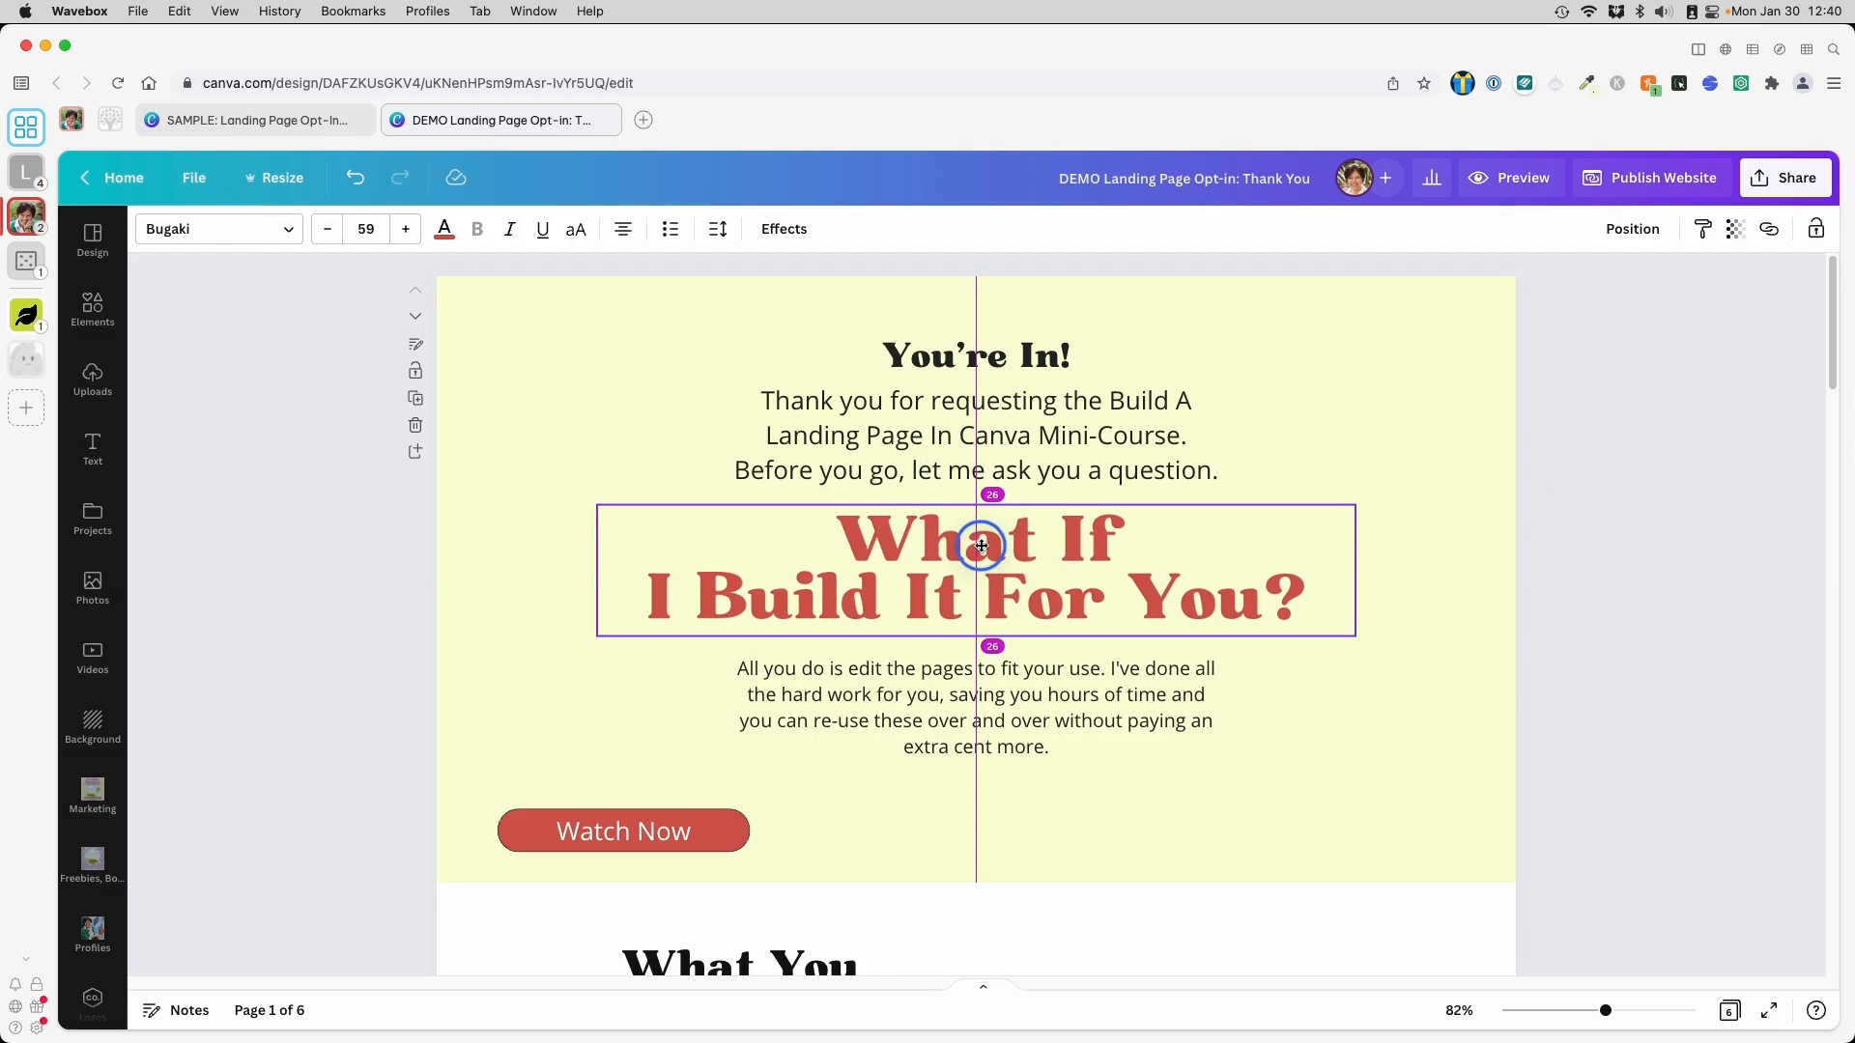
left_click(1014, 705)
left_click_drag(1014, 705, 1015, 699)
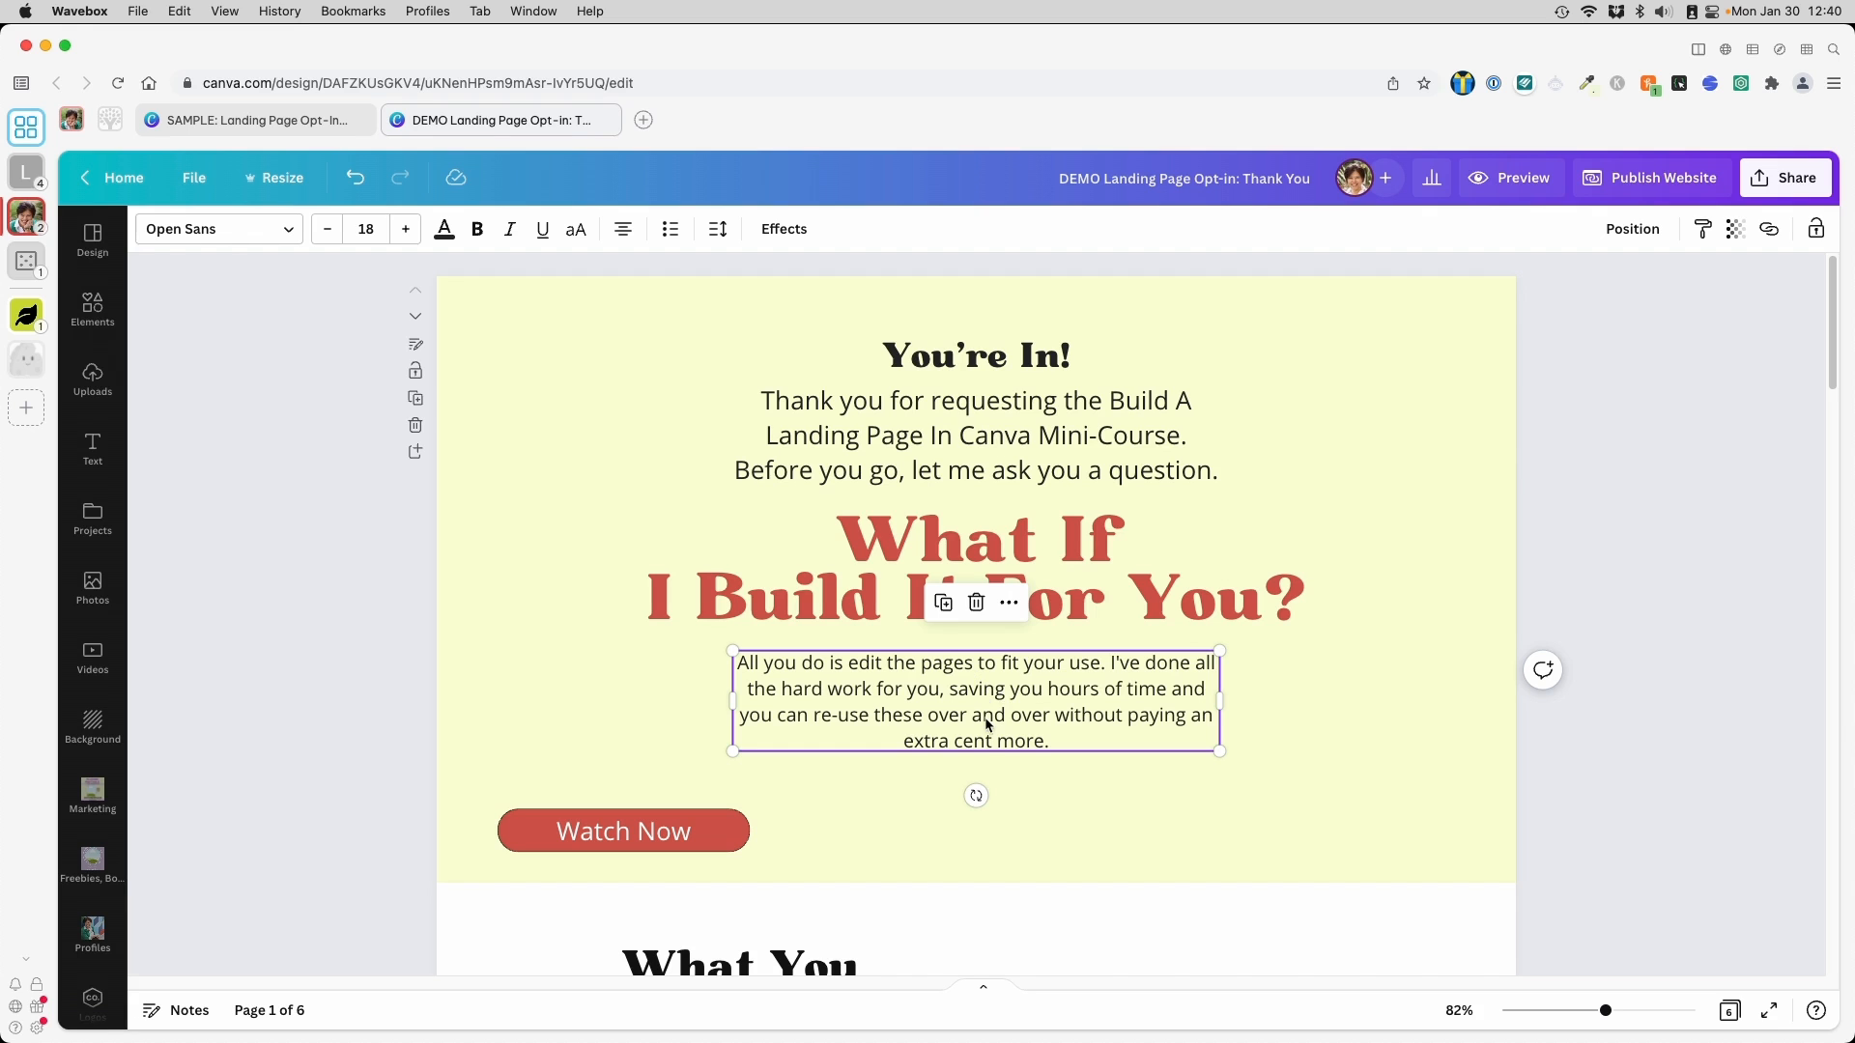
Move the "Watch Now" button below the paragraph's right side and place a duplicate of the button to its left
left_click(650, 816)
left_click(657, 829)
left_click(736, 830)
left_click_drag(713, 831, 1264, 822)
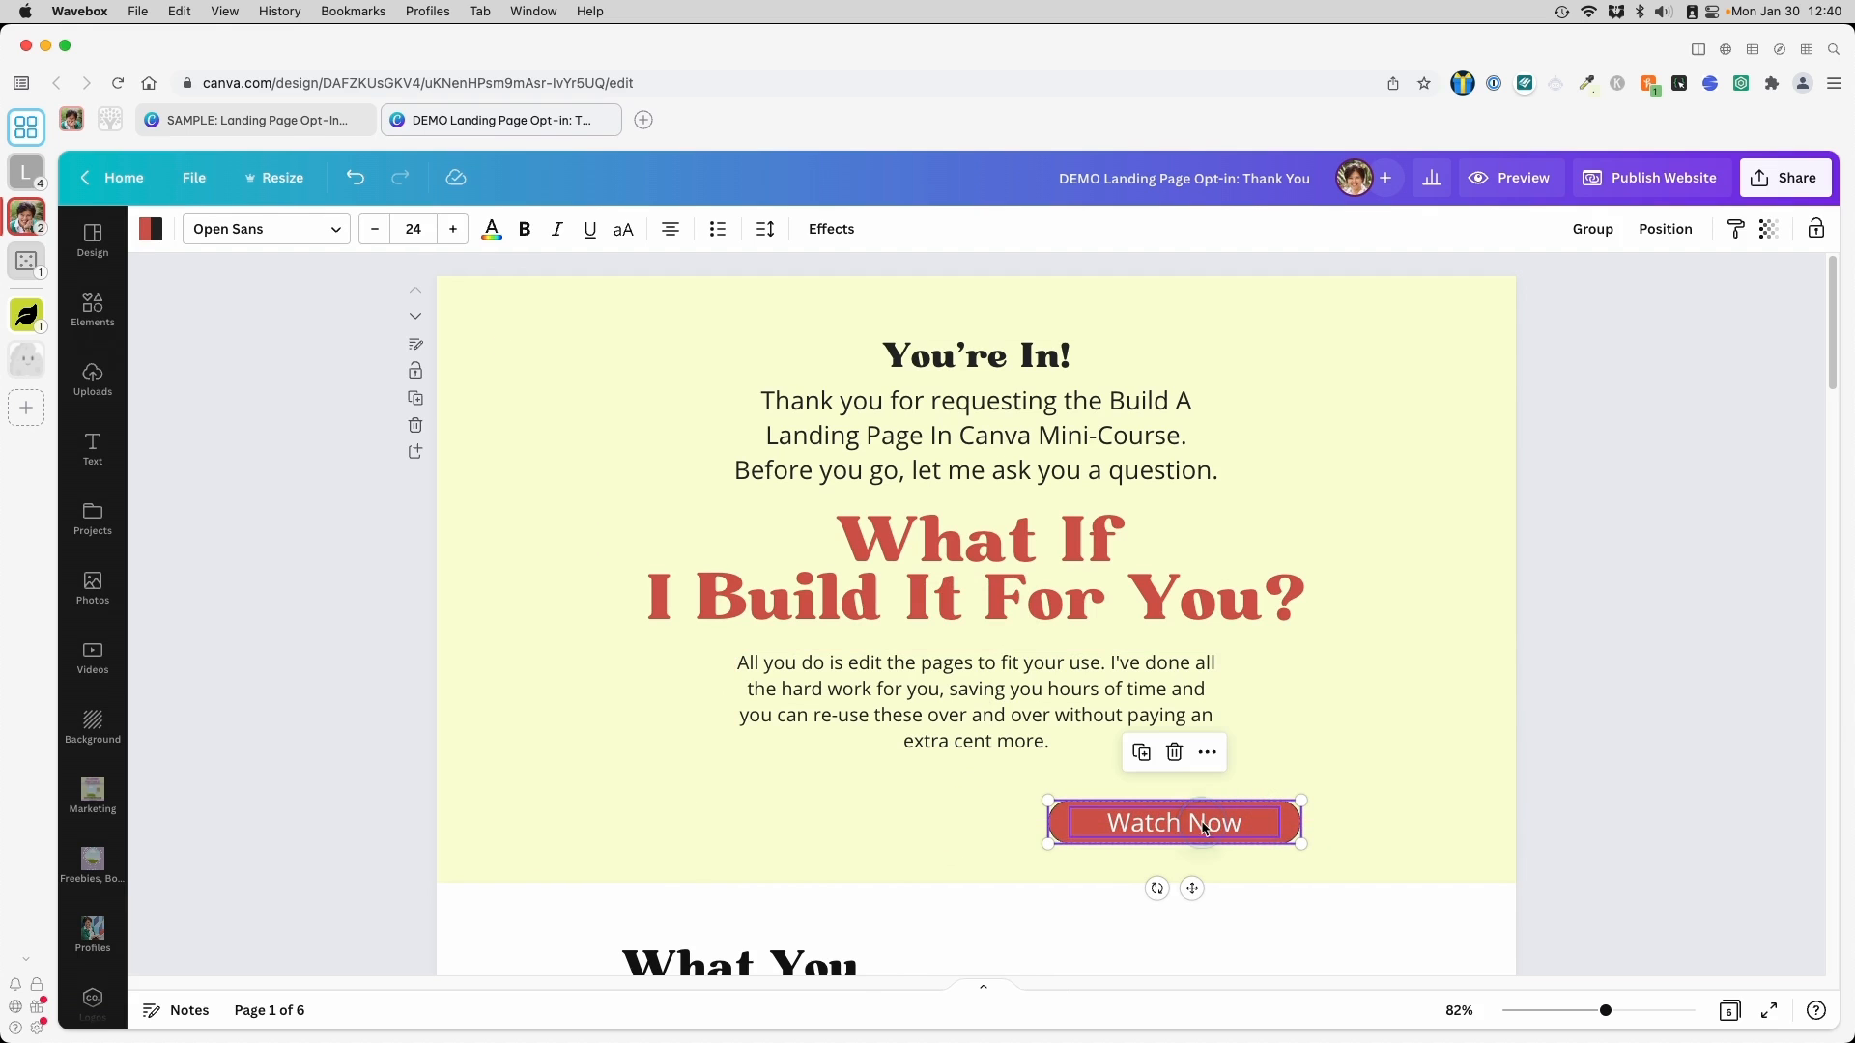
left_click(1136, 756)
left_click_drag(1175, 824, 795, 814)
left_click(971, 828)
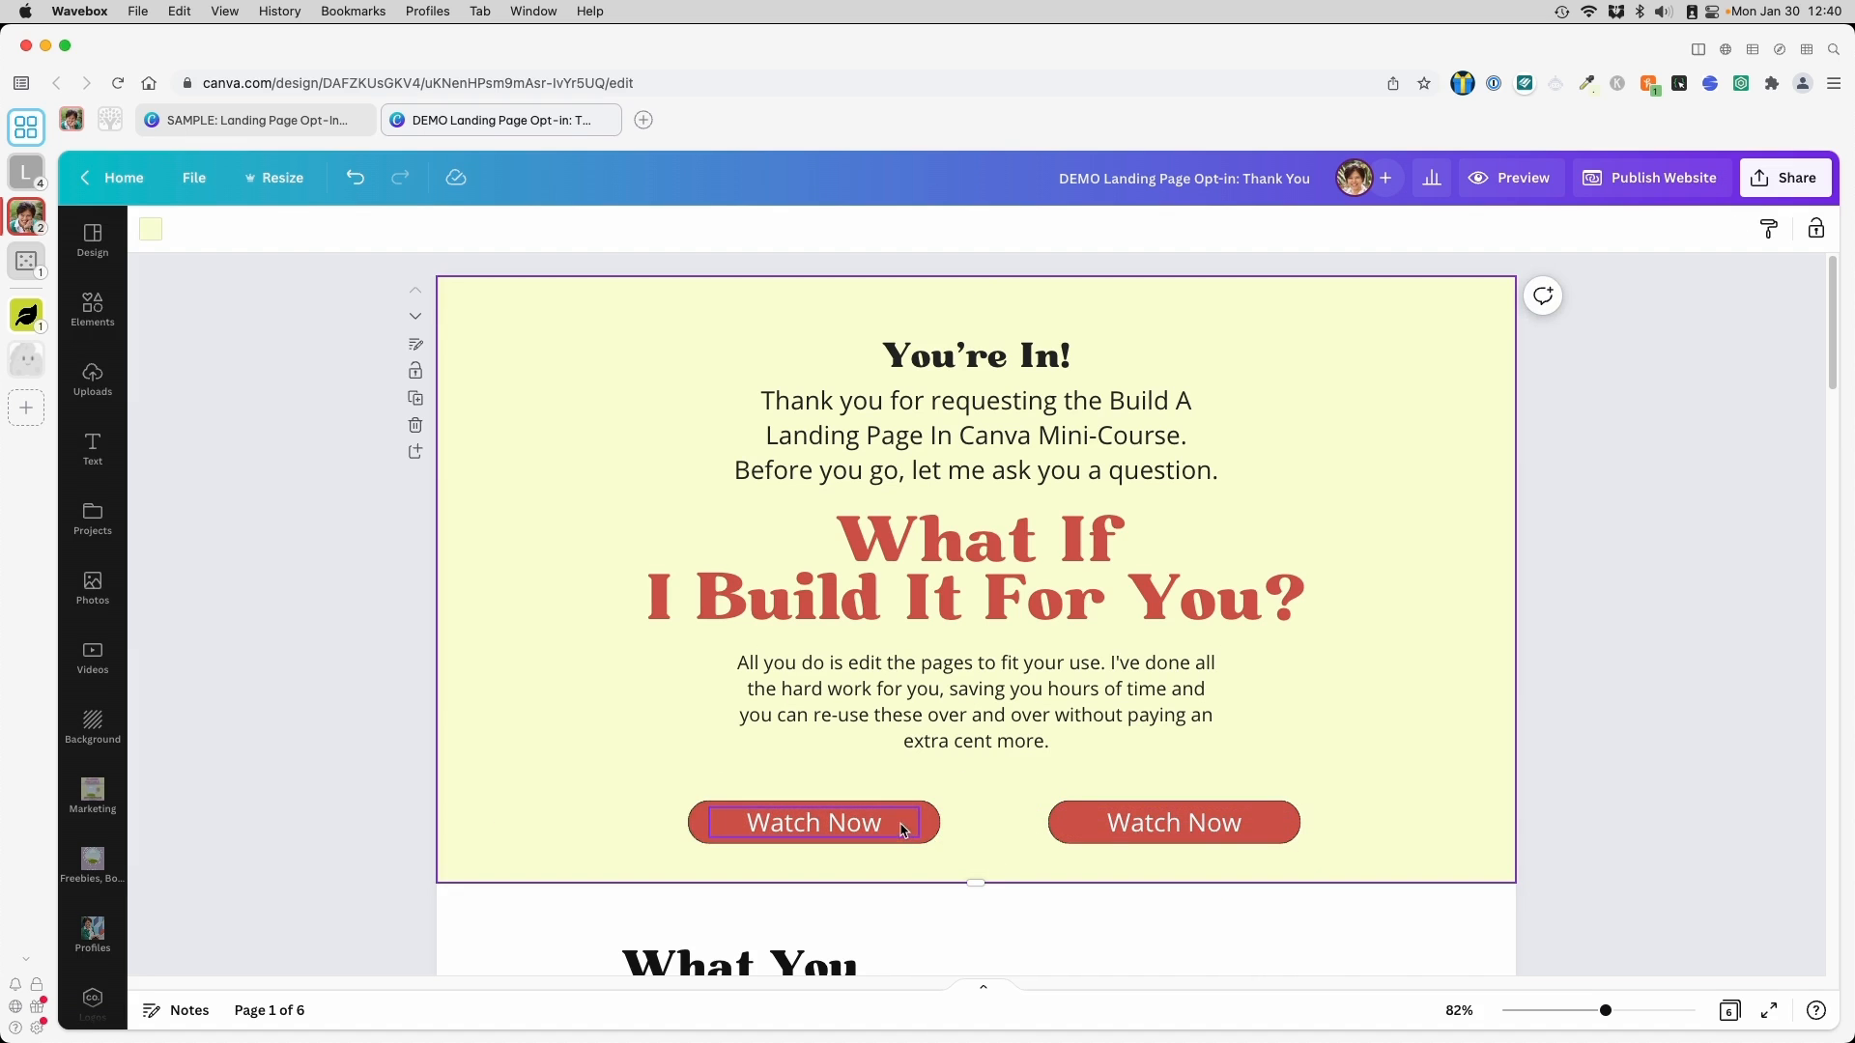
Replace the left button's label with "Let me access the free course" in dark text
left_click(893, 826)
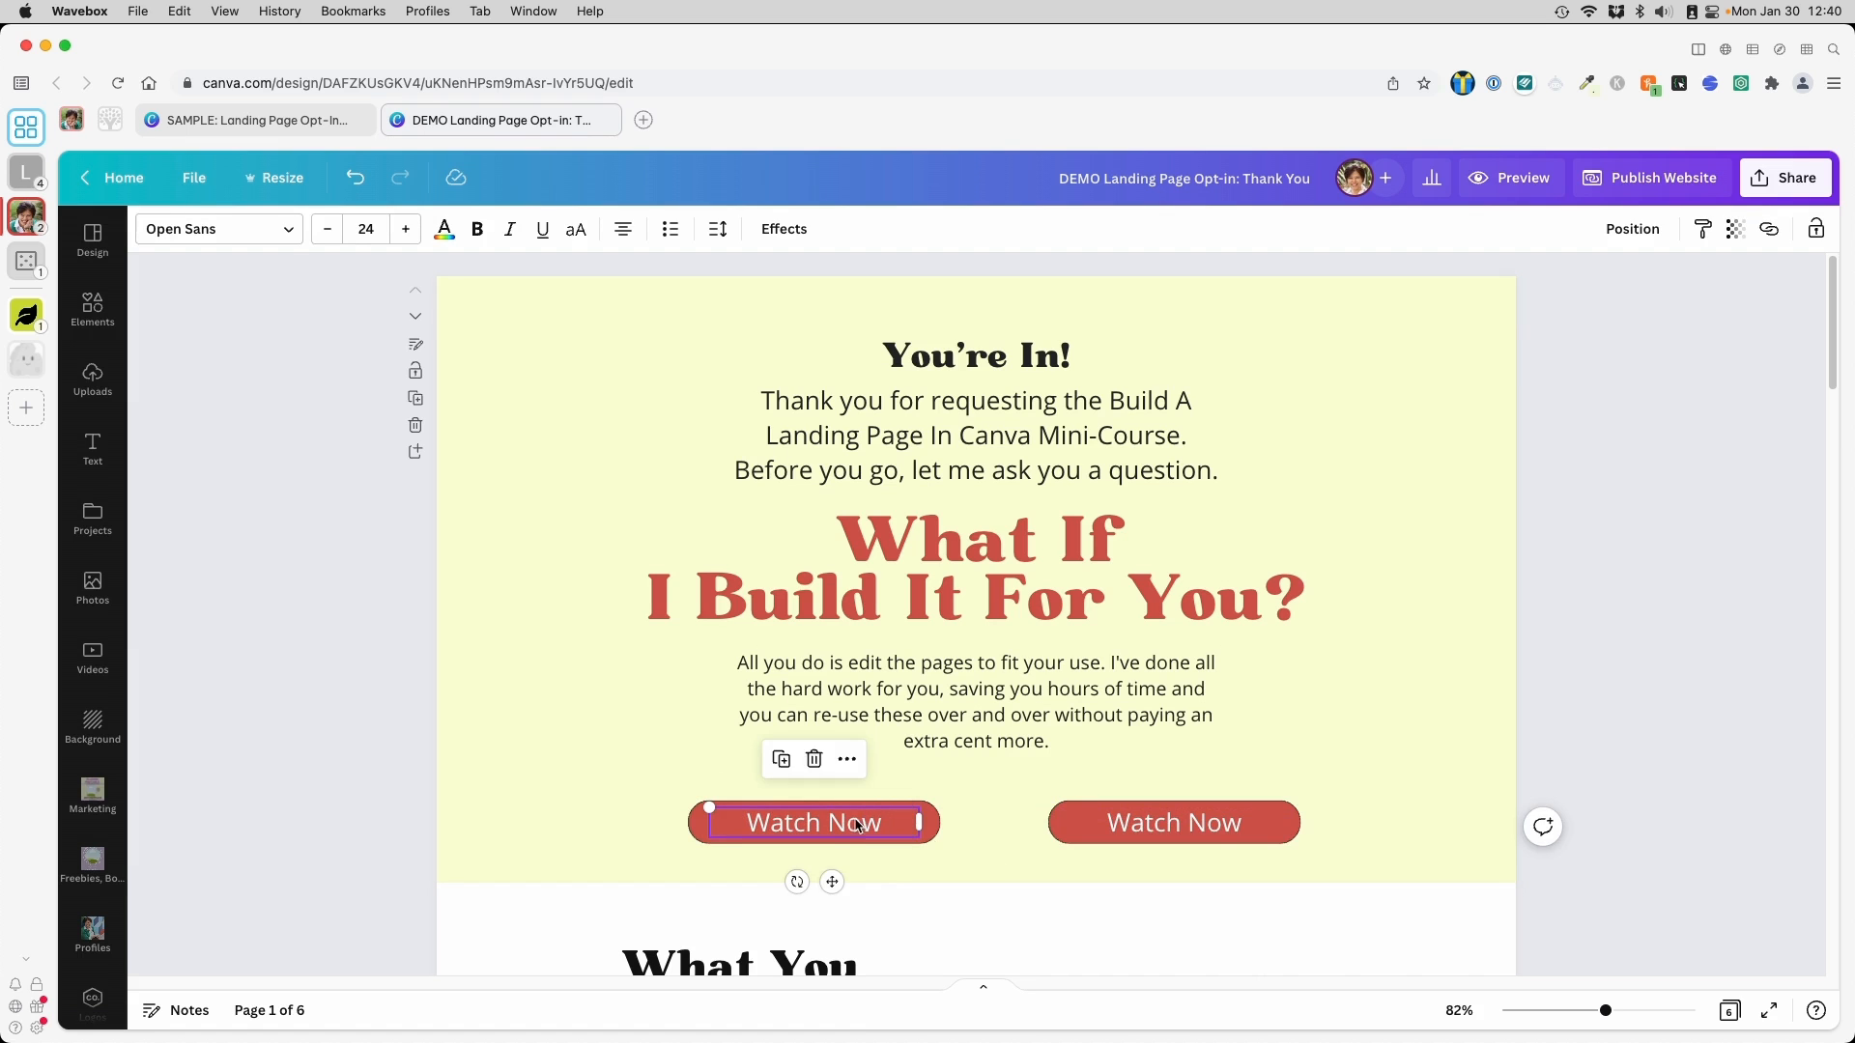
left_click(807, 824)
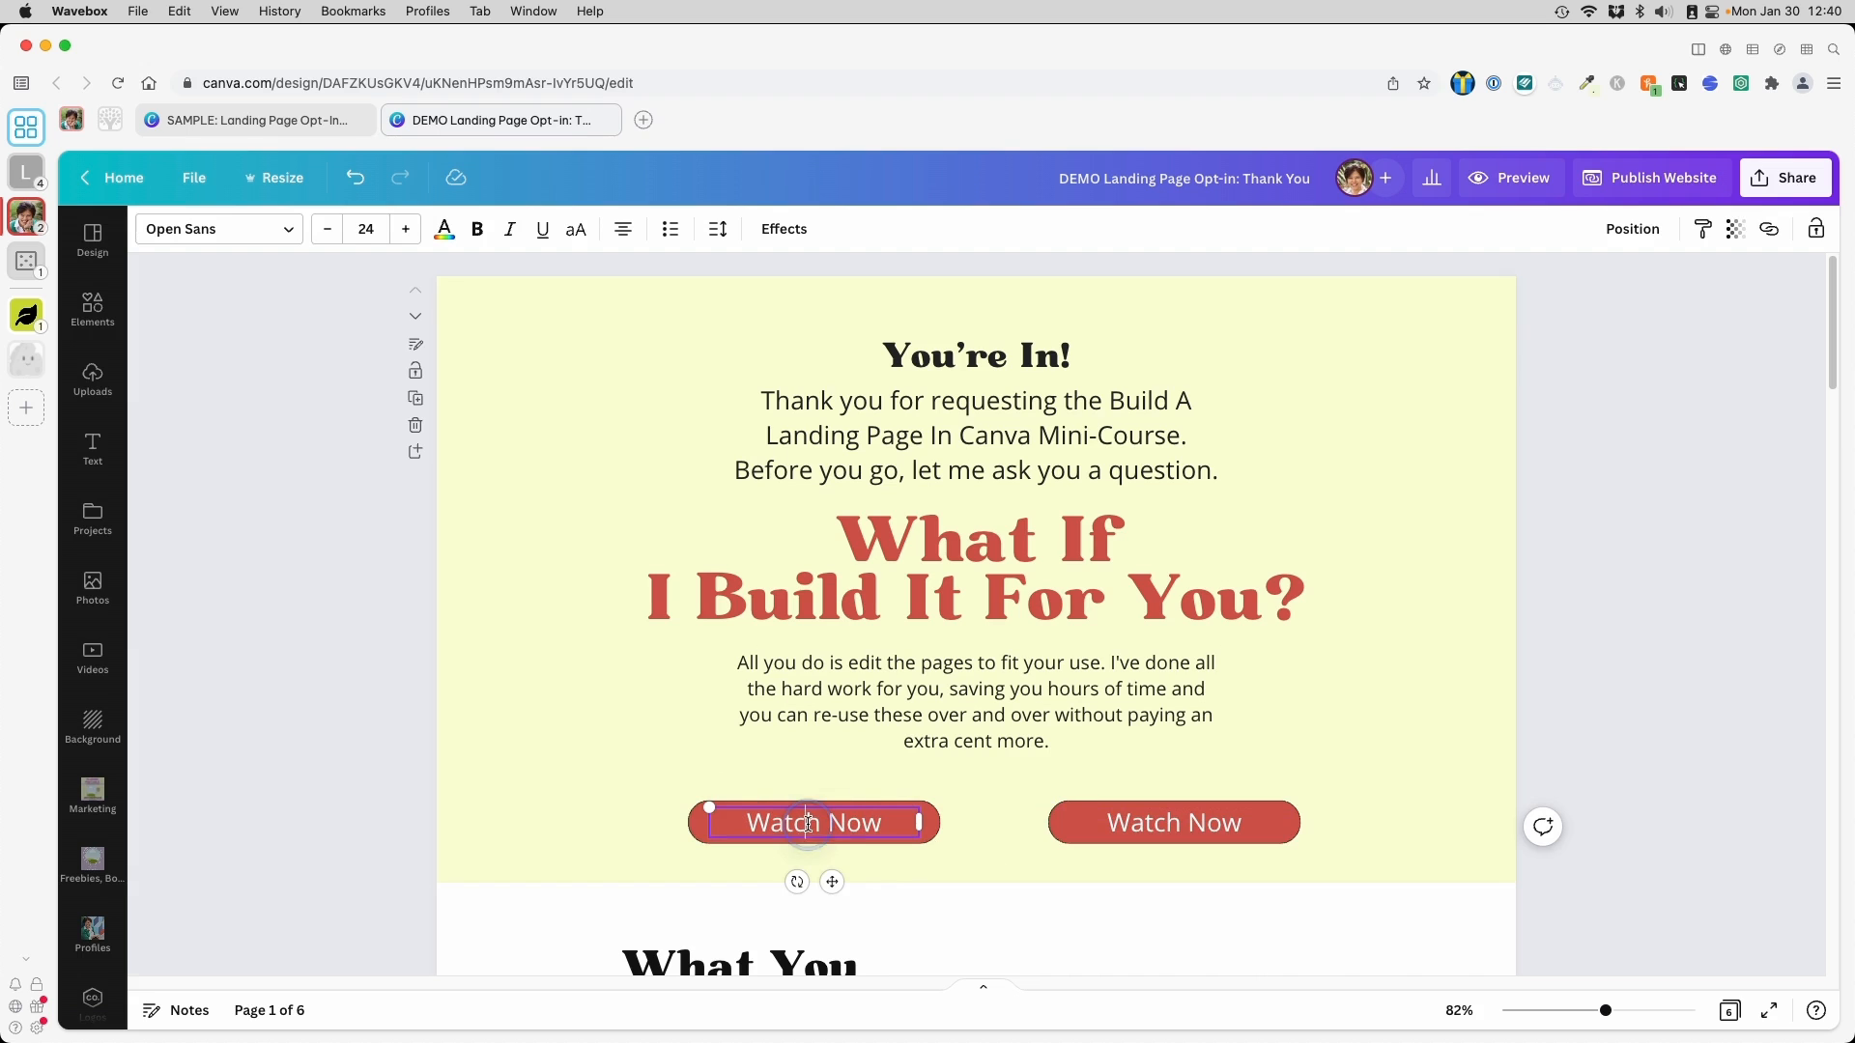
key("super+a")
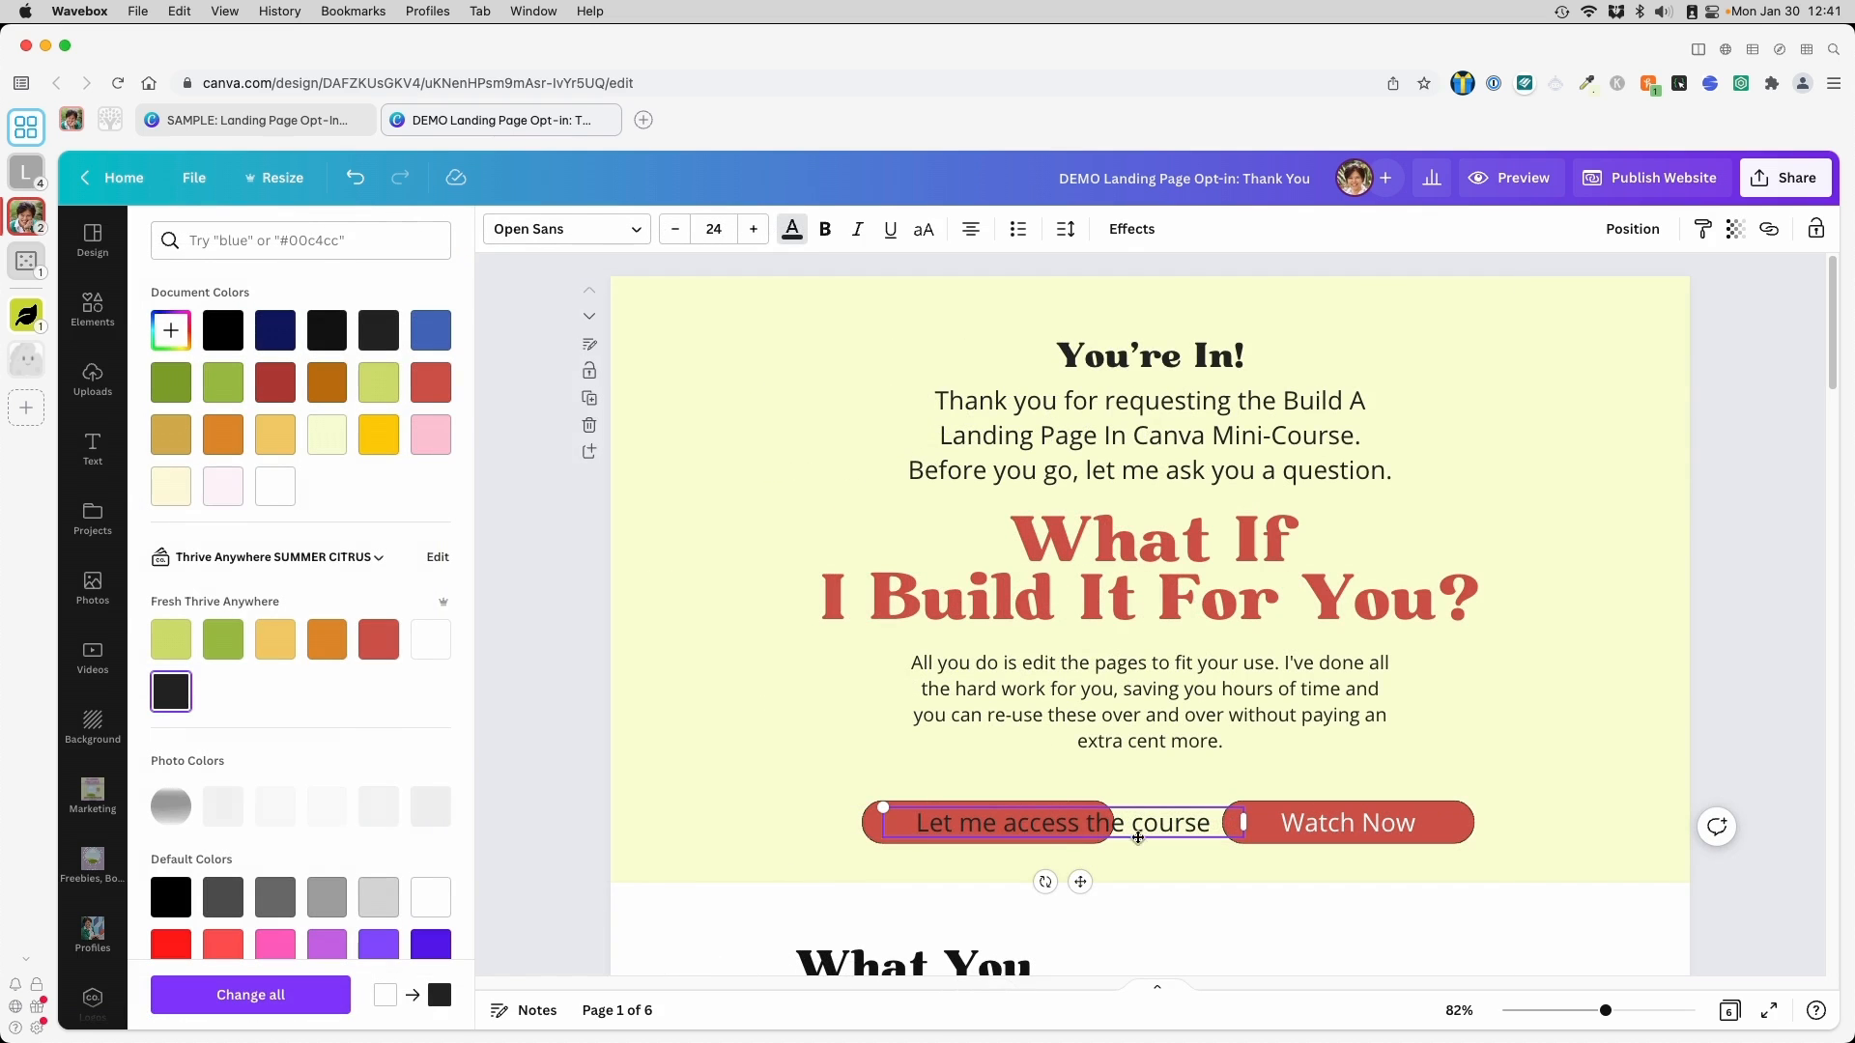
left_click(1138, 827)
type("free")
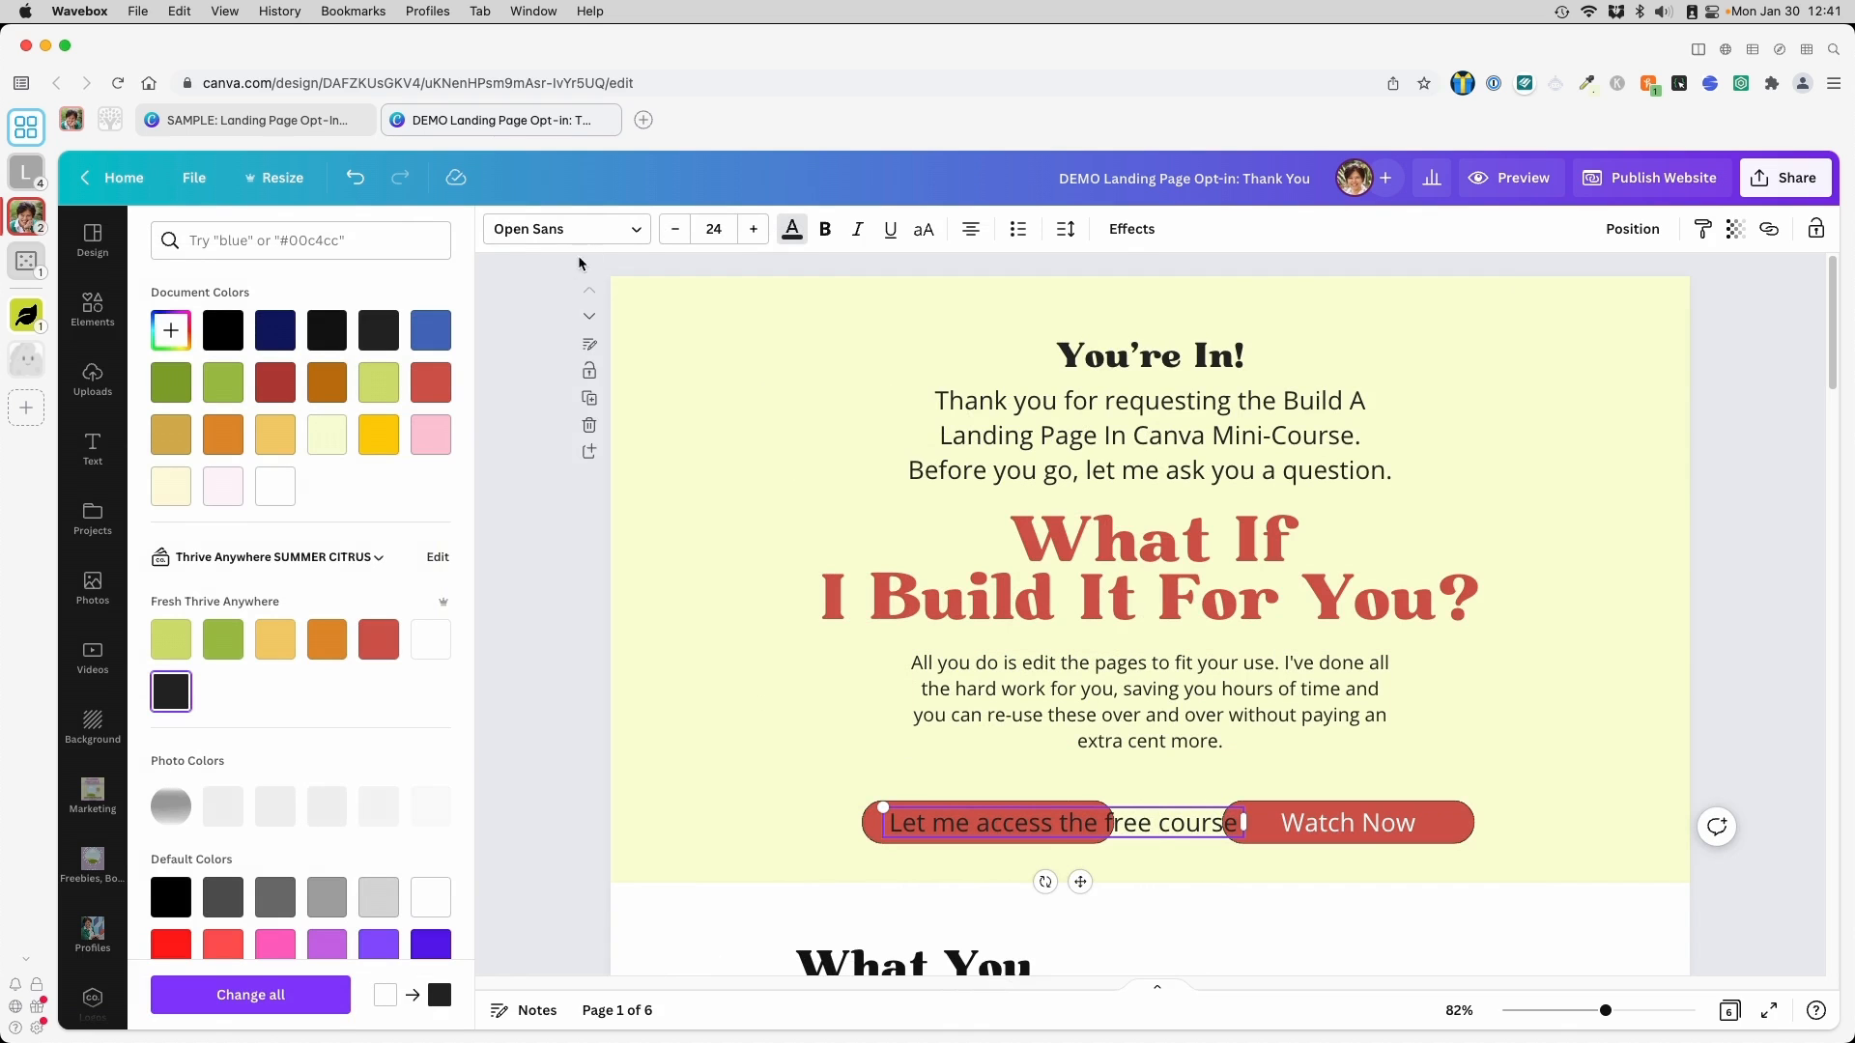
Set the left button label's font size to 16 and narrow its text box so the label wraps onto two lines
left_click(725, 229)
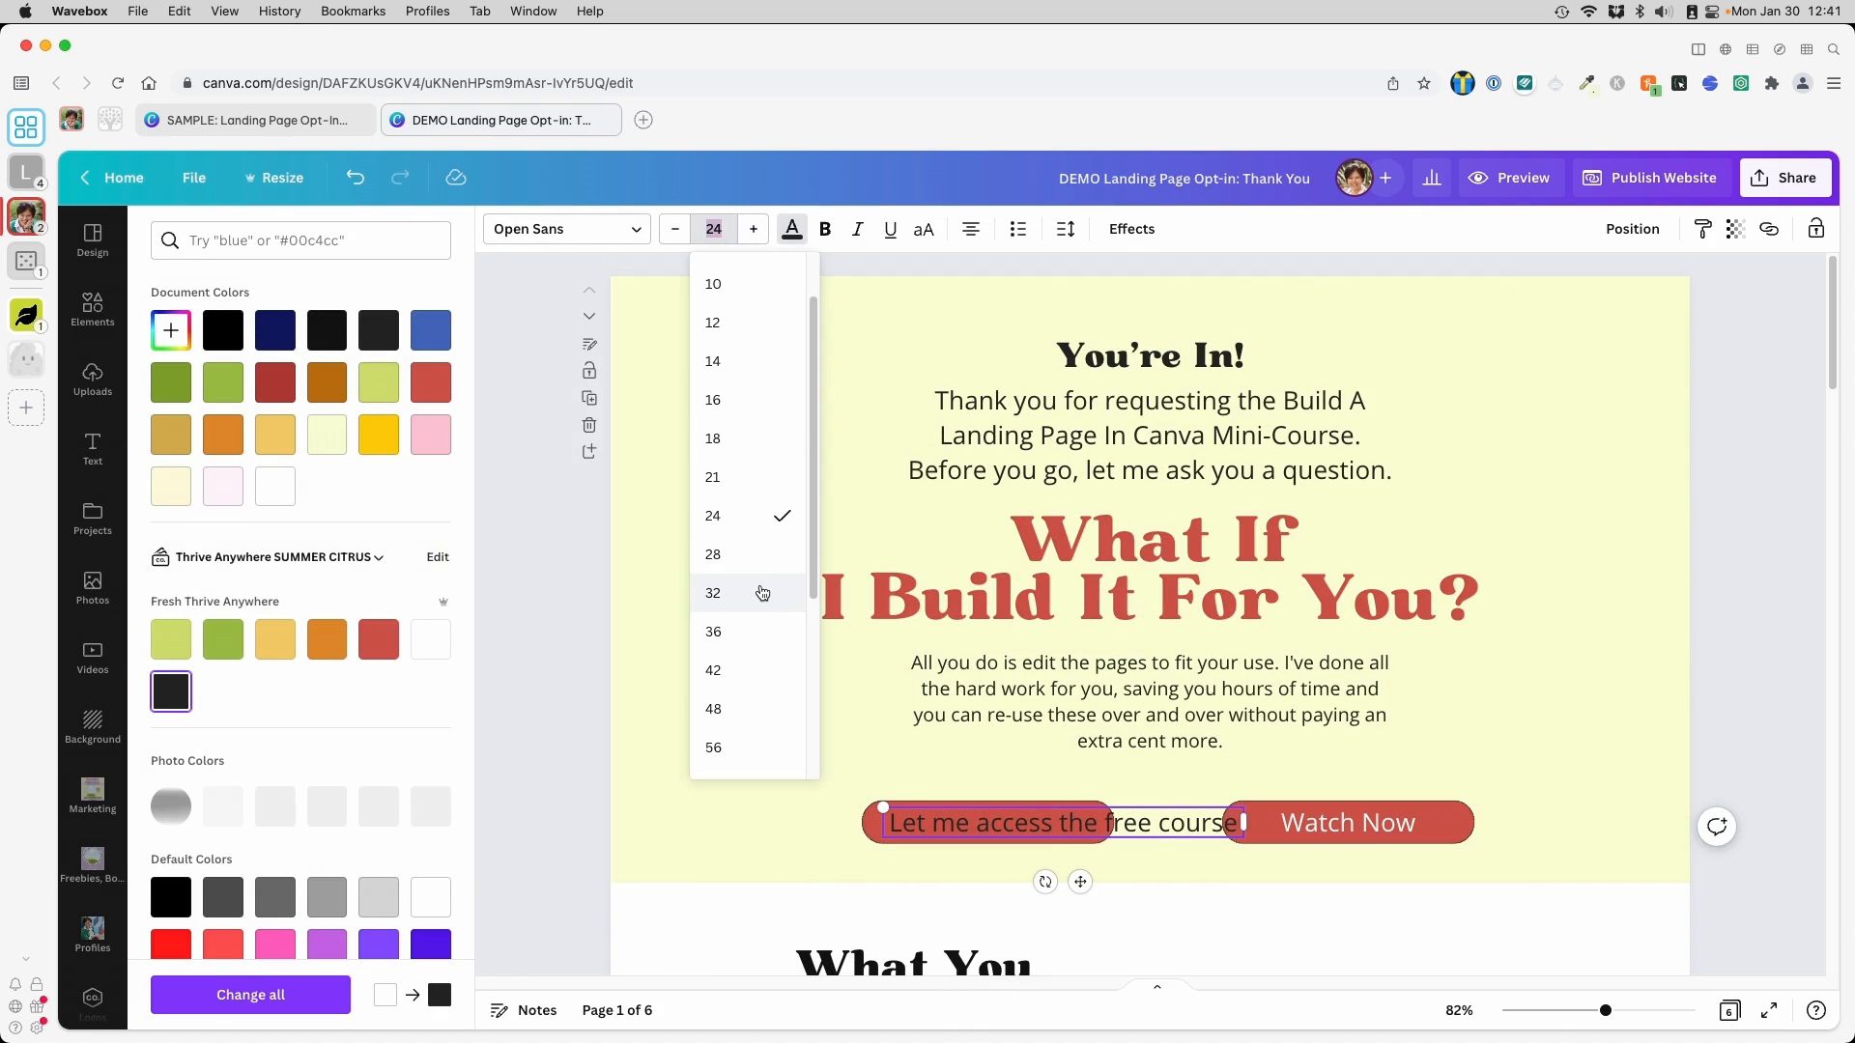
left_click(751, 414)
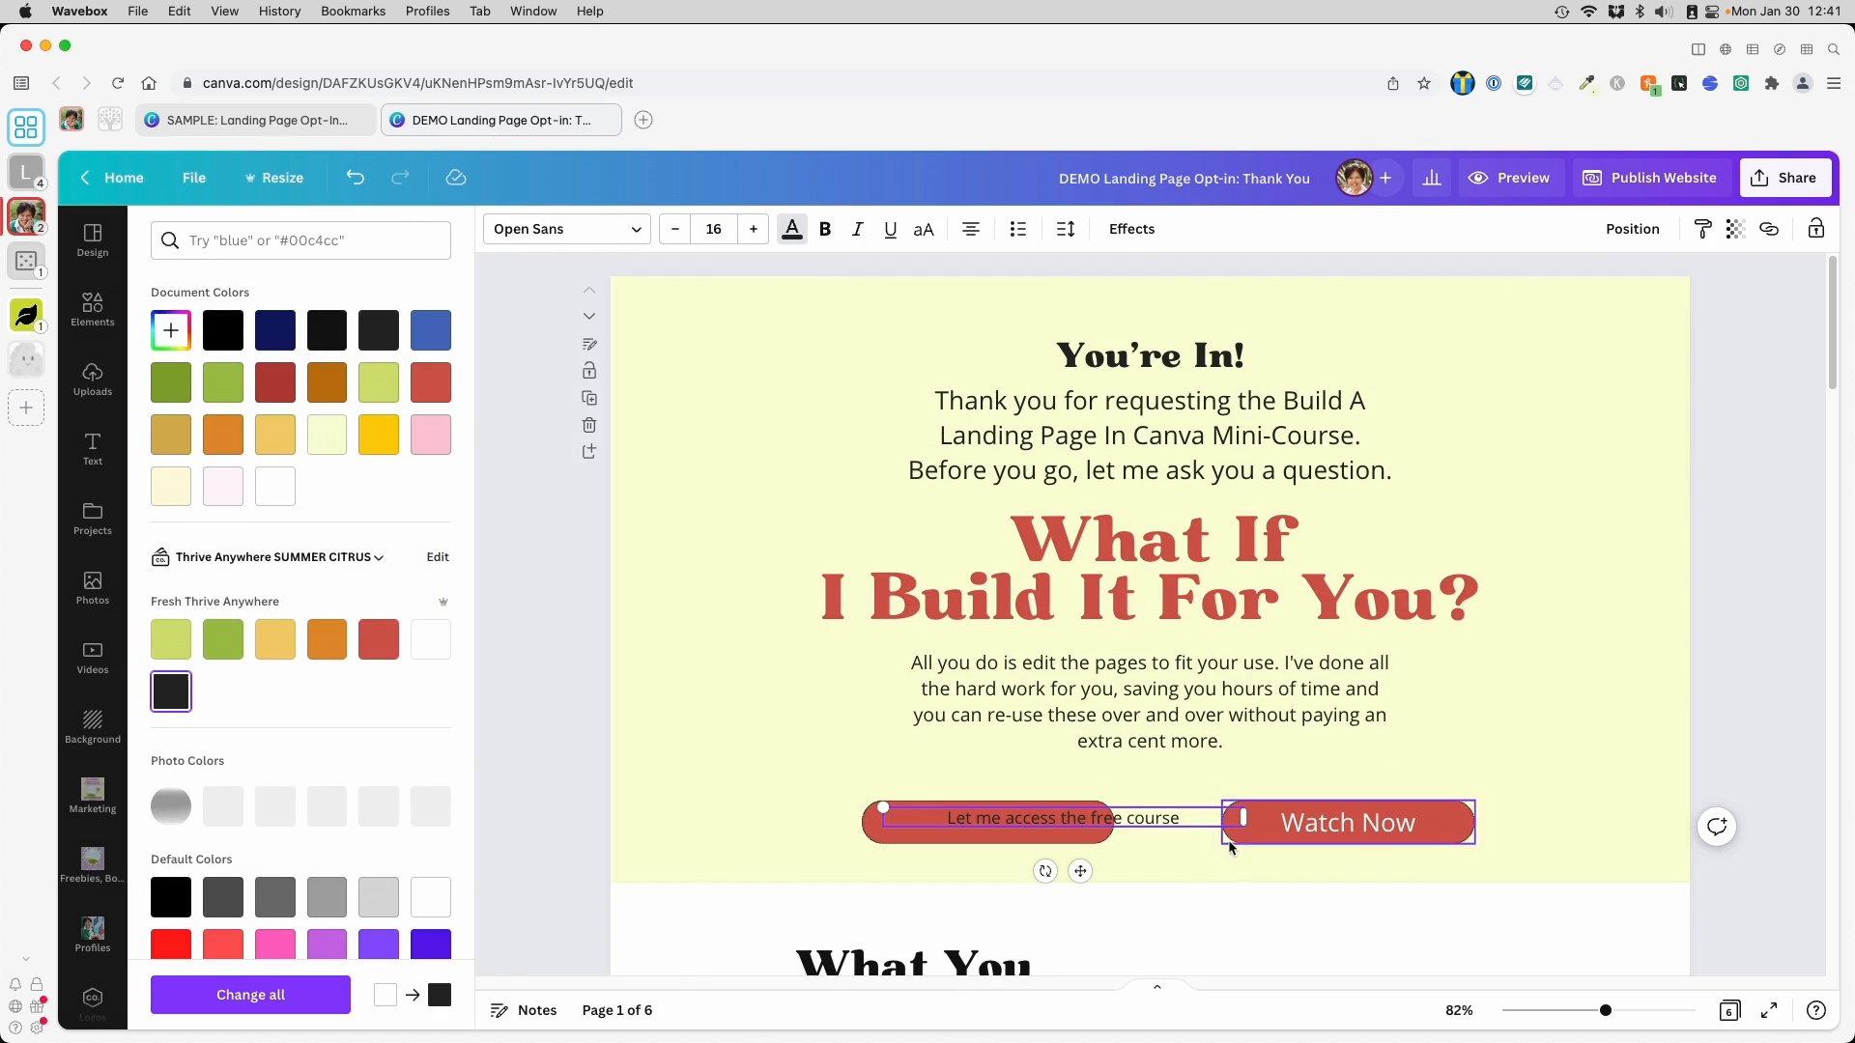
left_click_drag(1242, 816, 1022, 798)
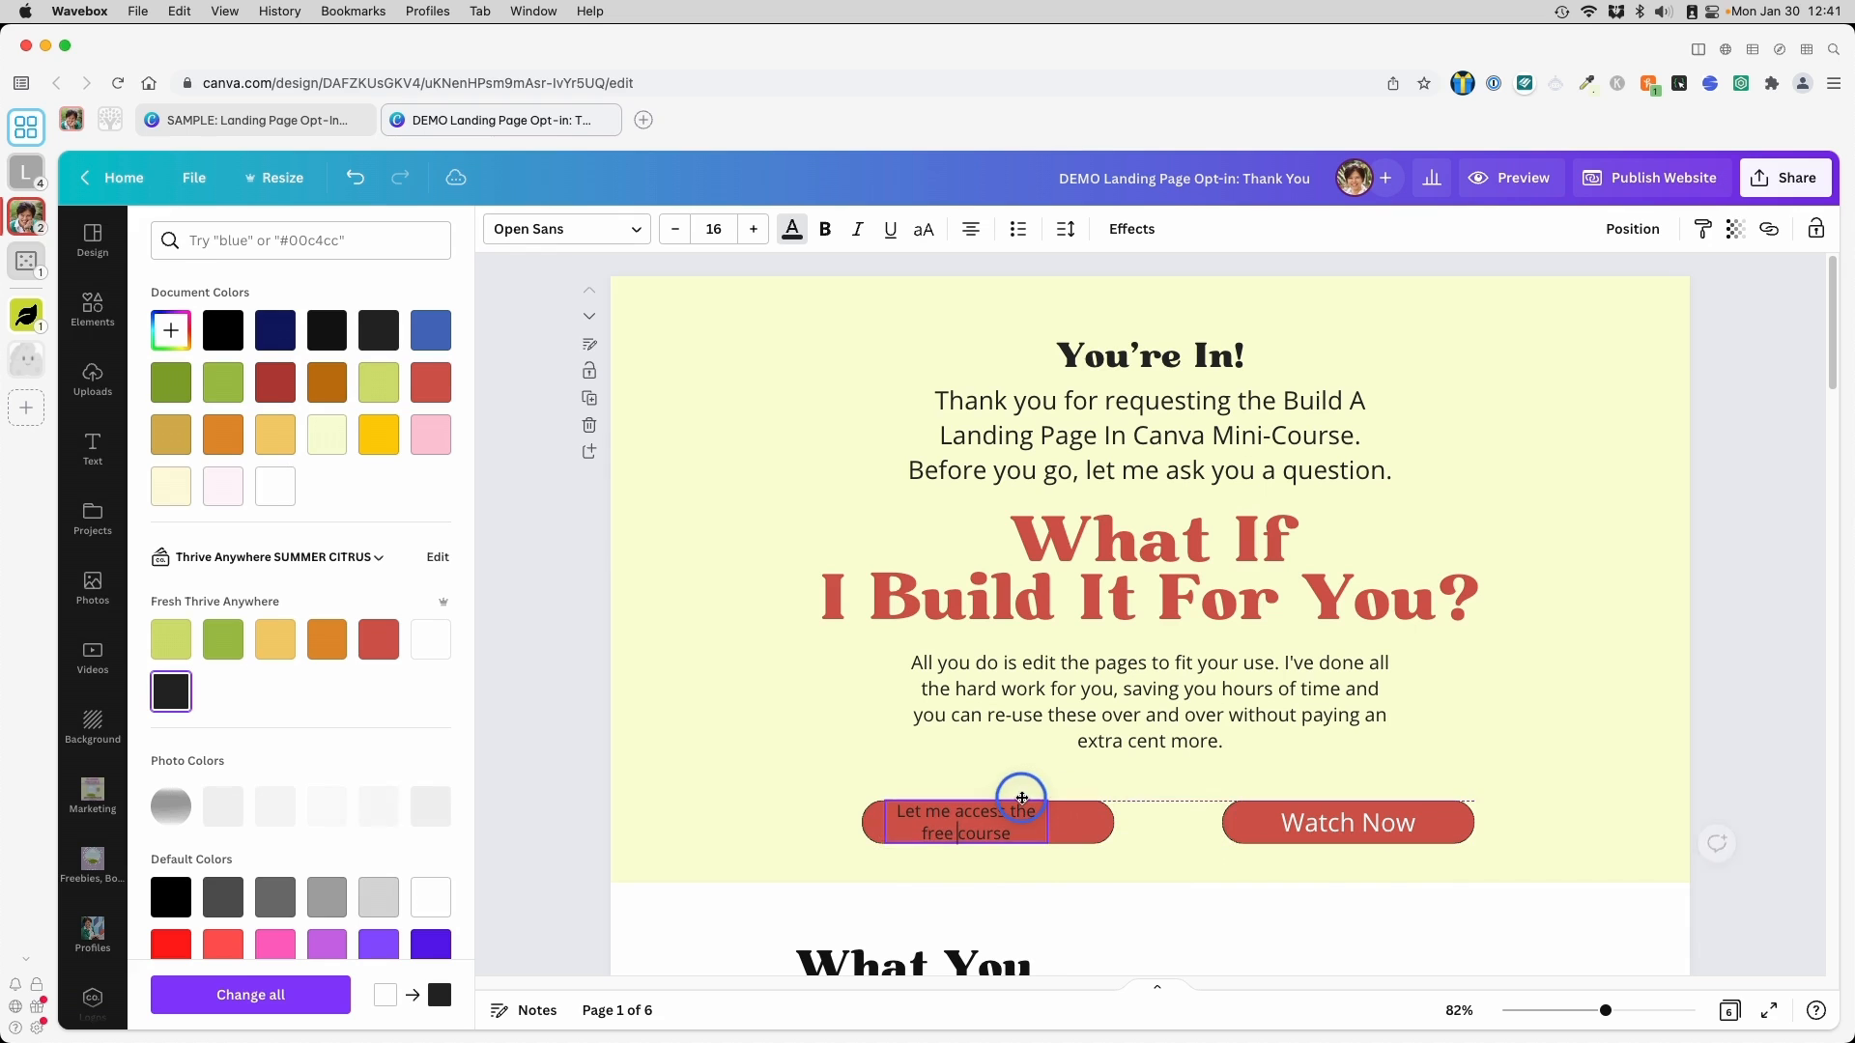
Set the line spacing of the "Let me access the free course" label to 1
left_click(1068, 230)
left_click_drag(1191, 378, 1149, 370)
left_click(1279, 340)
type("1")
key("Return")
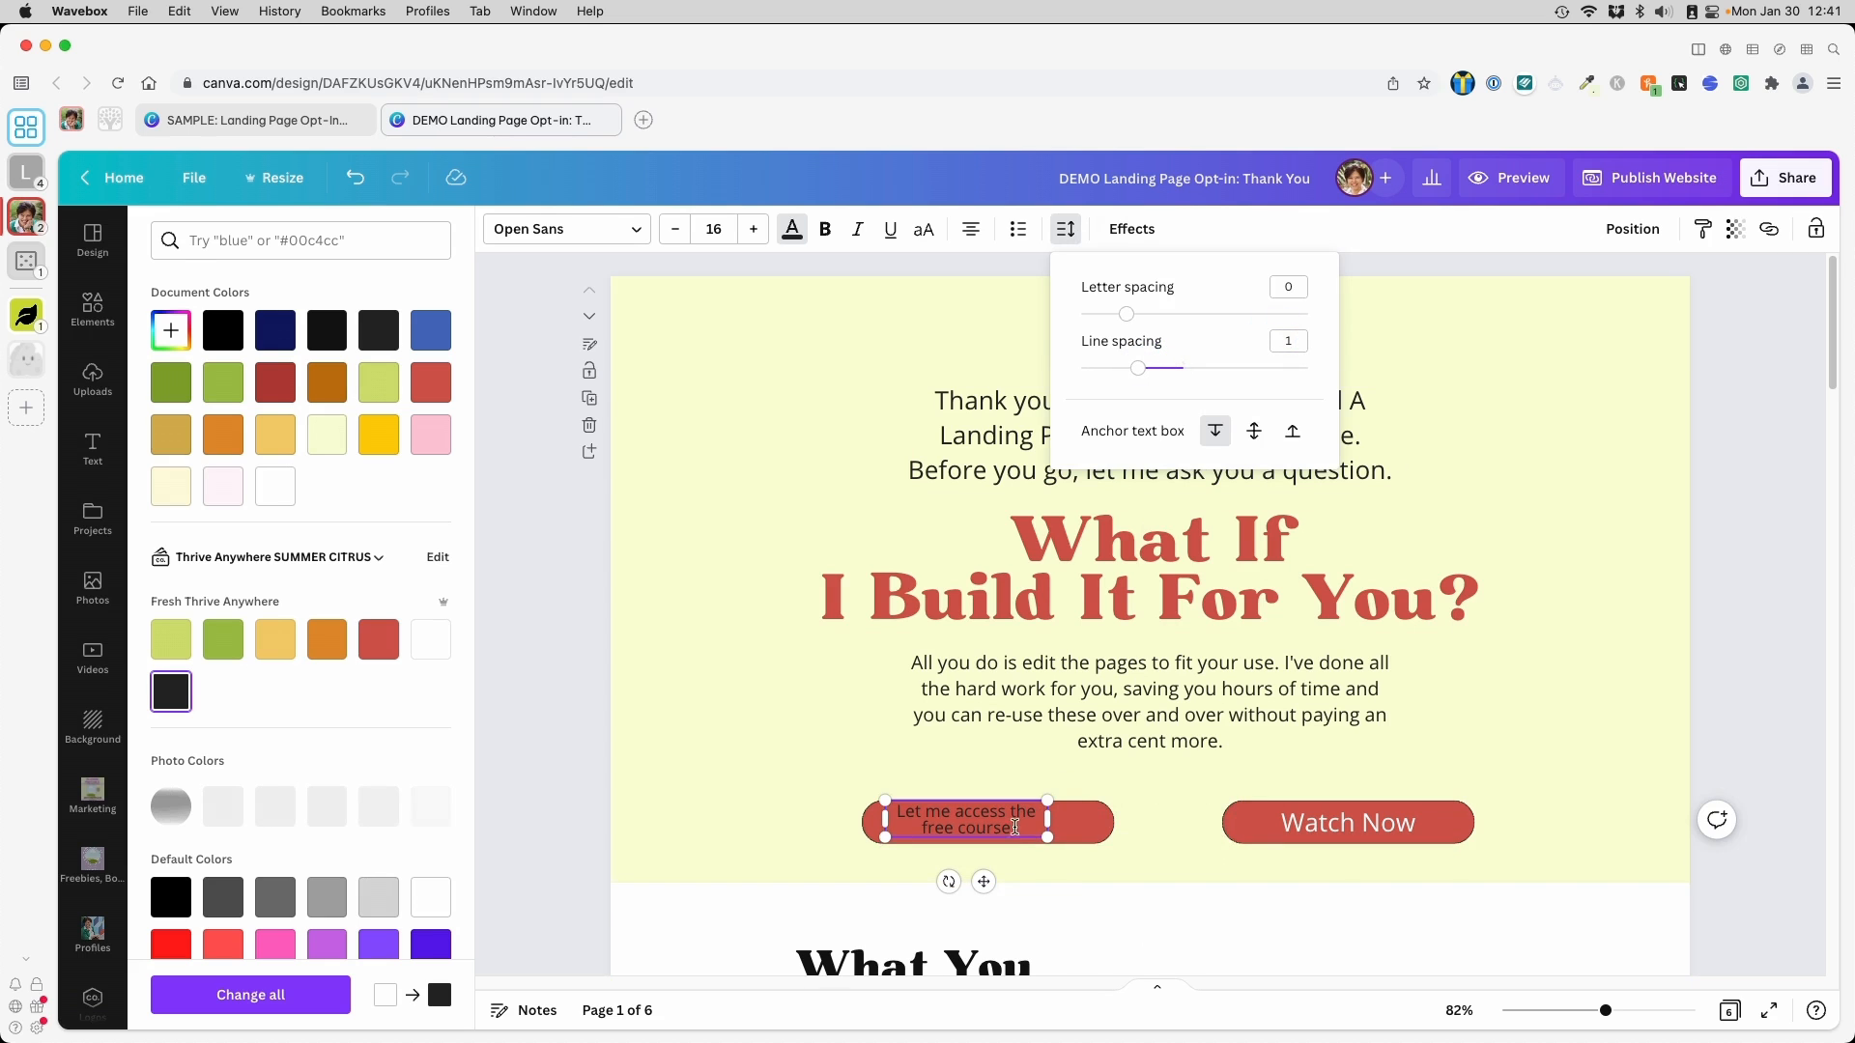
Make the left button shape taller and reposition the two-line label inside it
left_click_drag(984, 881, 995, 882)
left_click(1074, 836)
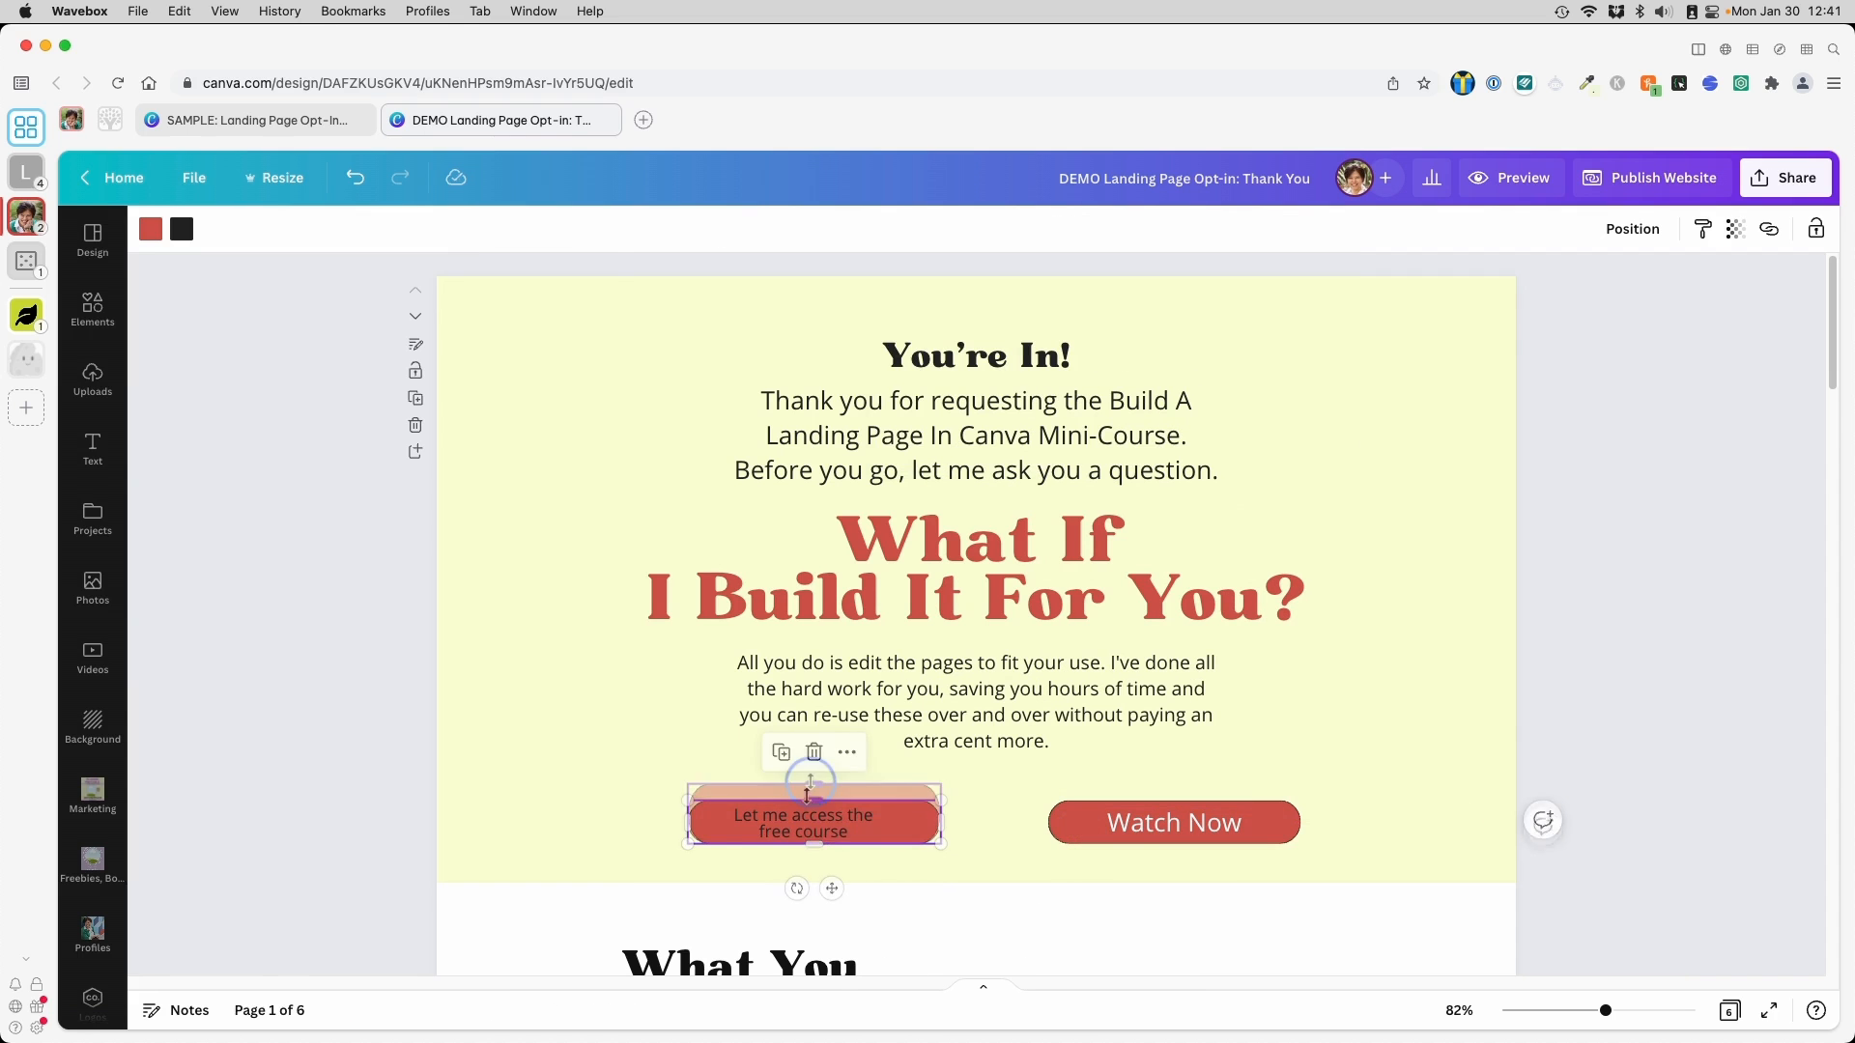
left_click_drag(814, 808, 817, 810)
Change the left button's red fill to the pale yellow of the page background
left_click(904, 811)
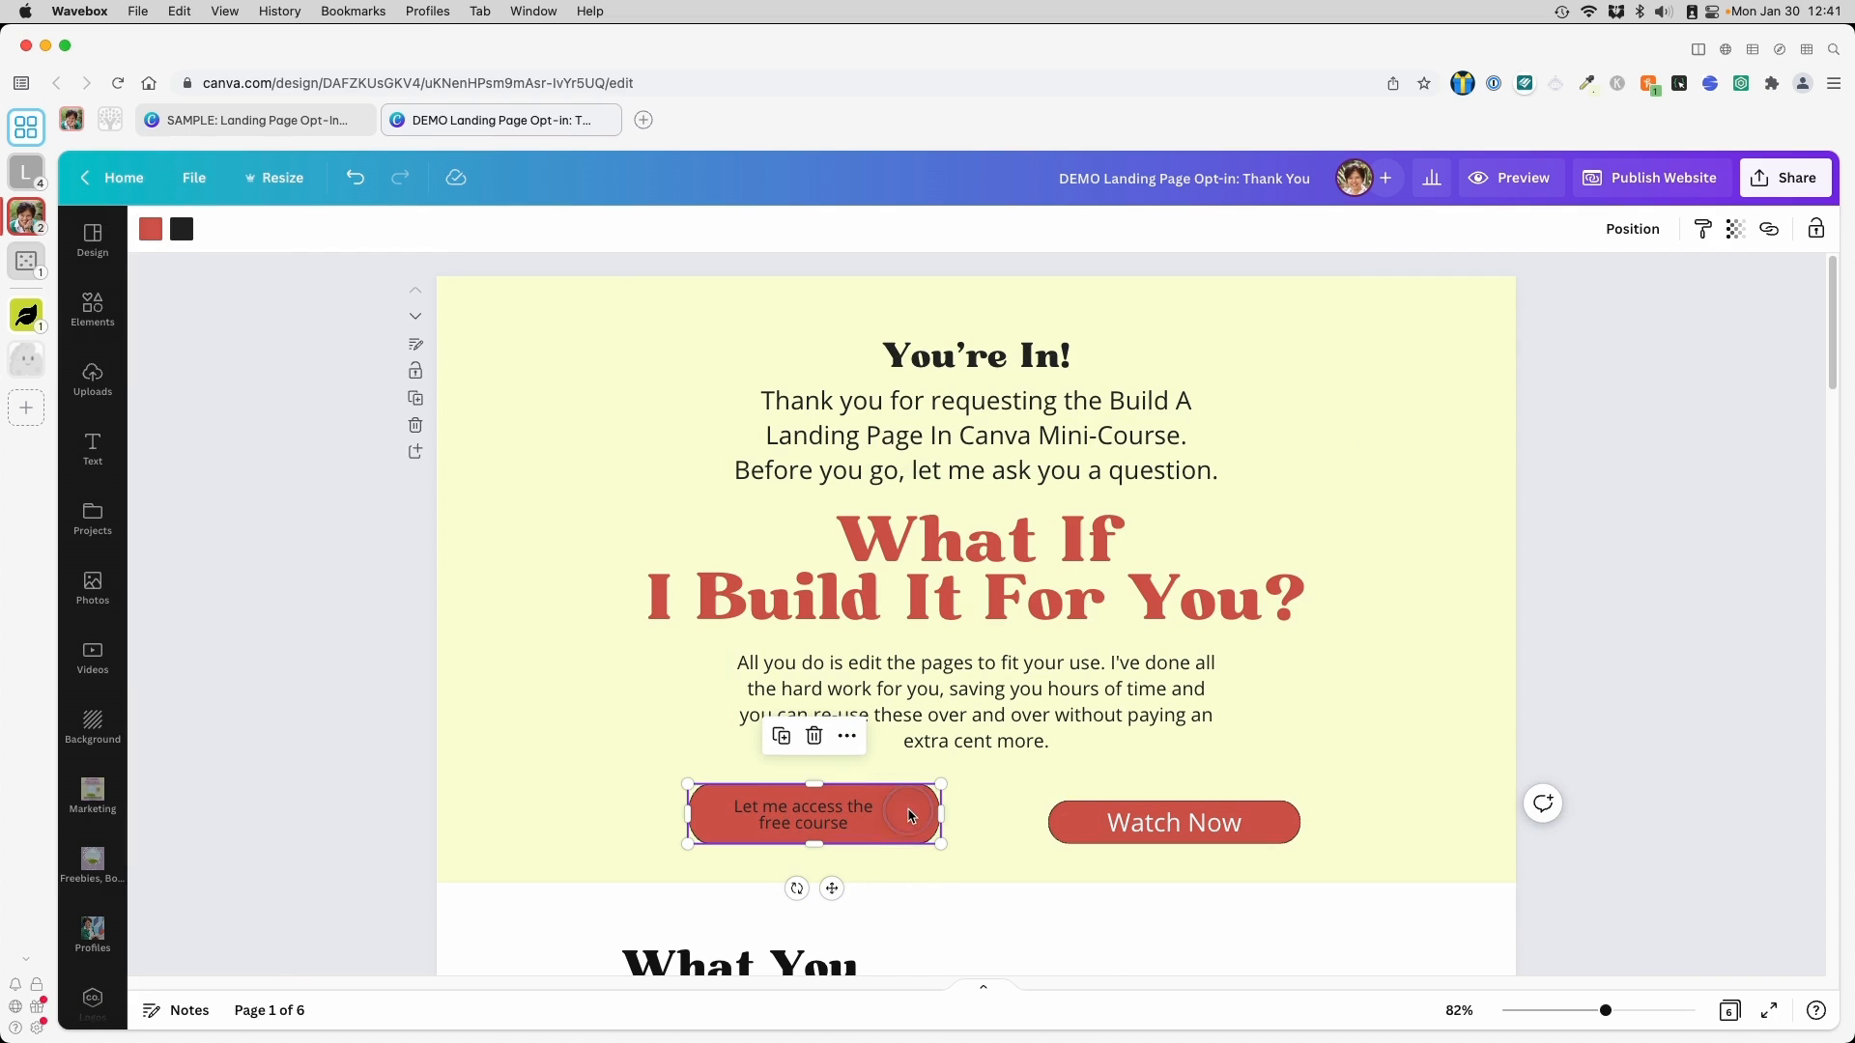
left_click(150, 229)
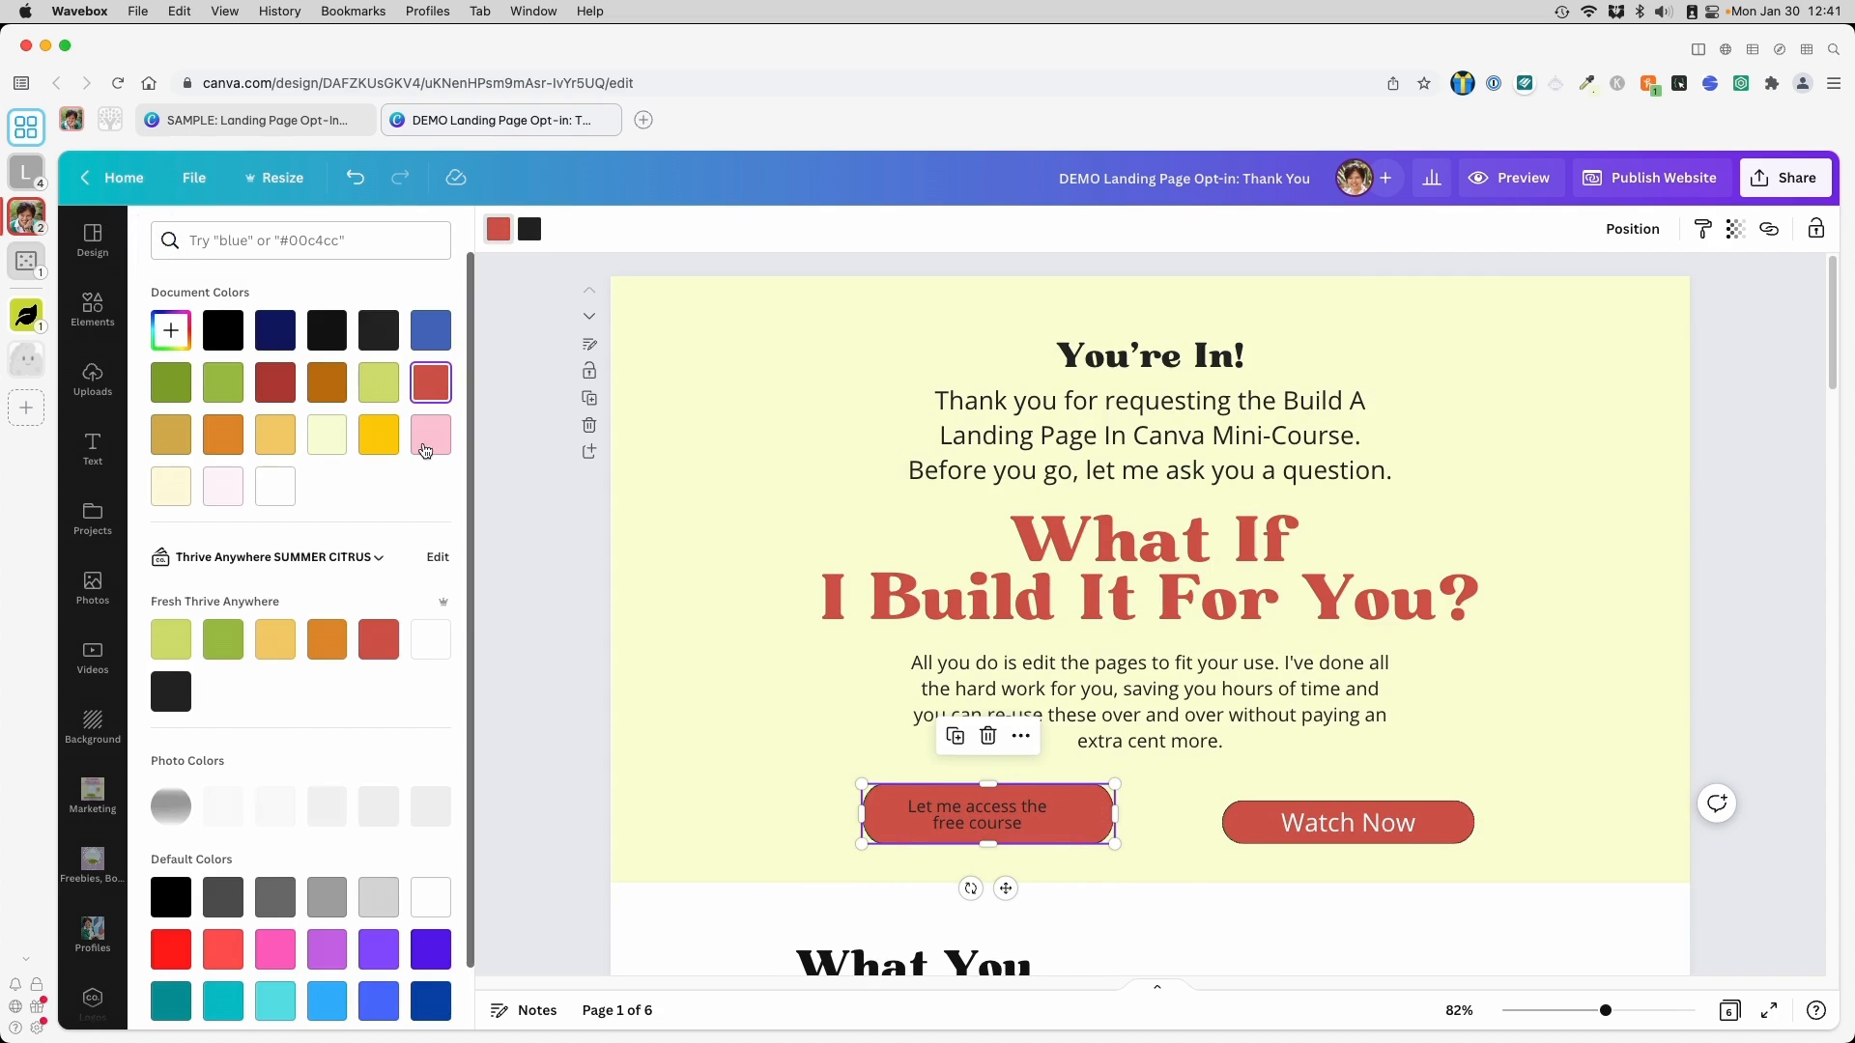
left_click(327, 435)
left_click(1165, 859)
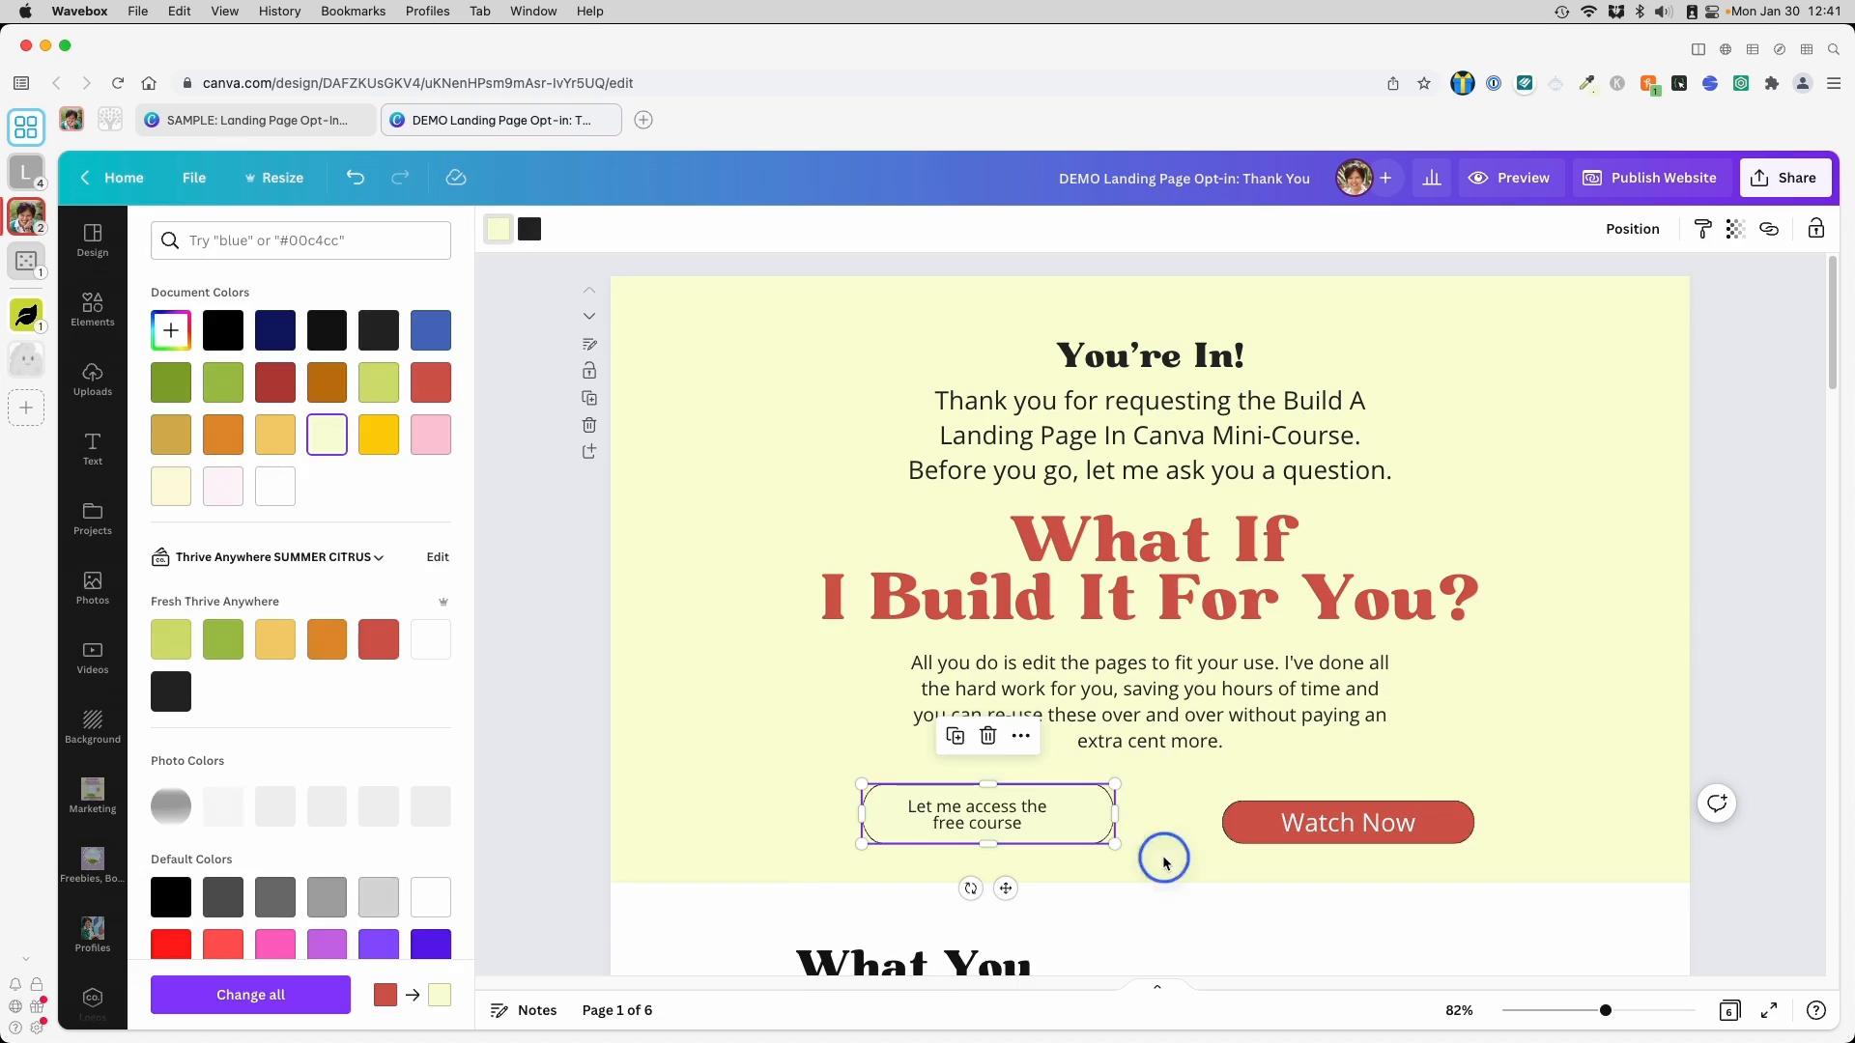
Slightly reduce the height of the "Let me access the free course" button and select the shape together with its label
left_click(997, 794)
left_click(745, 784)
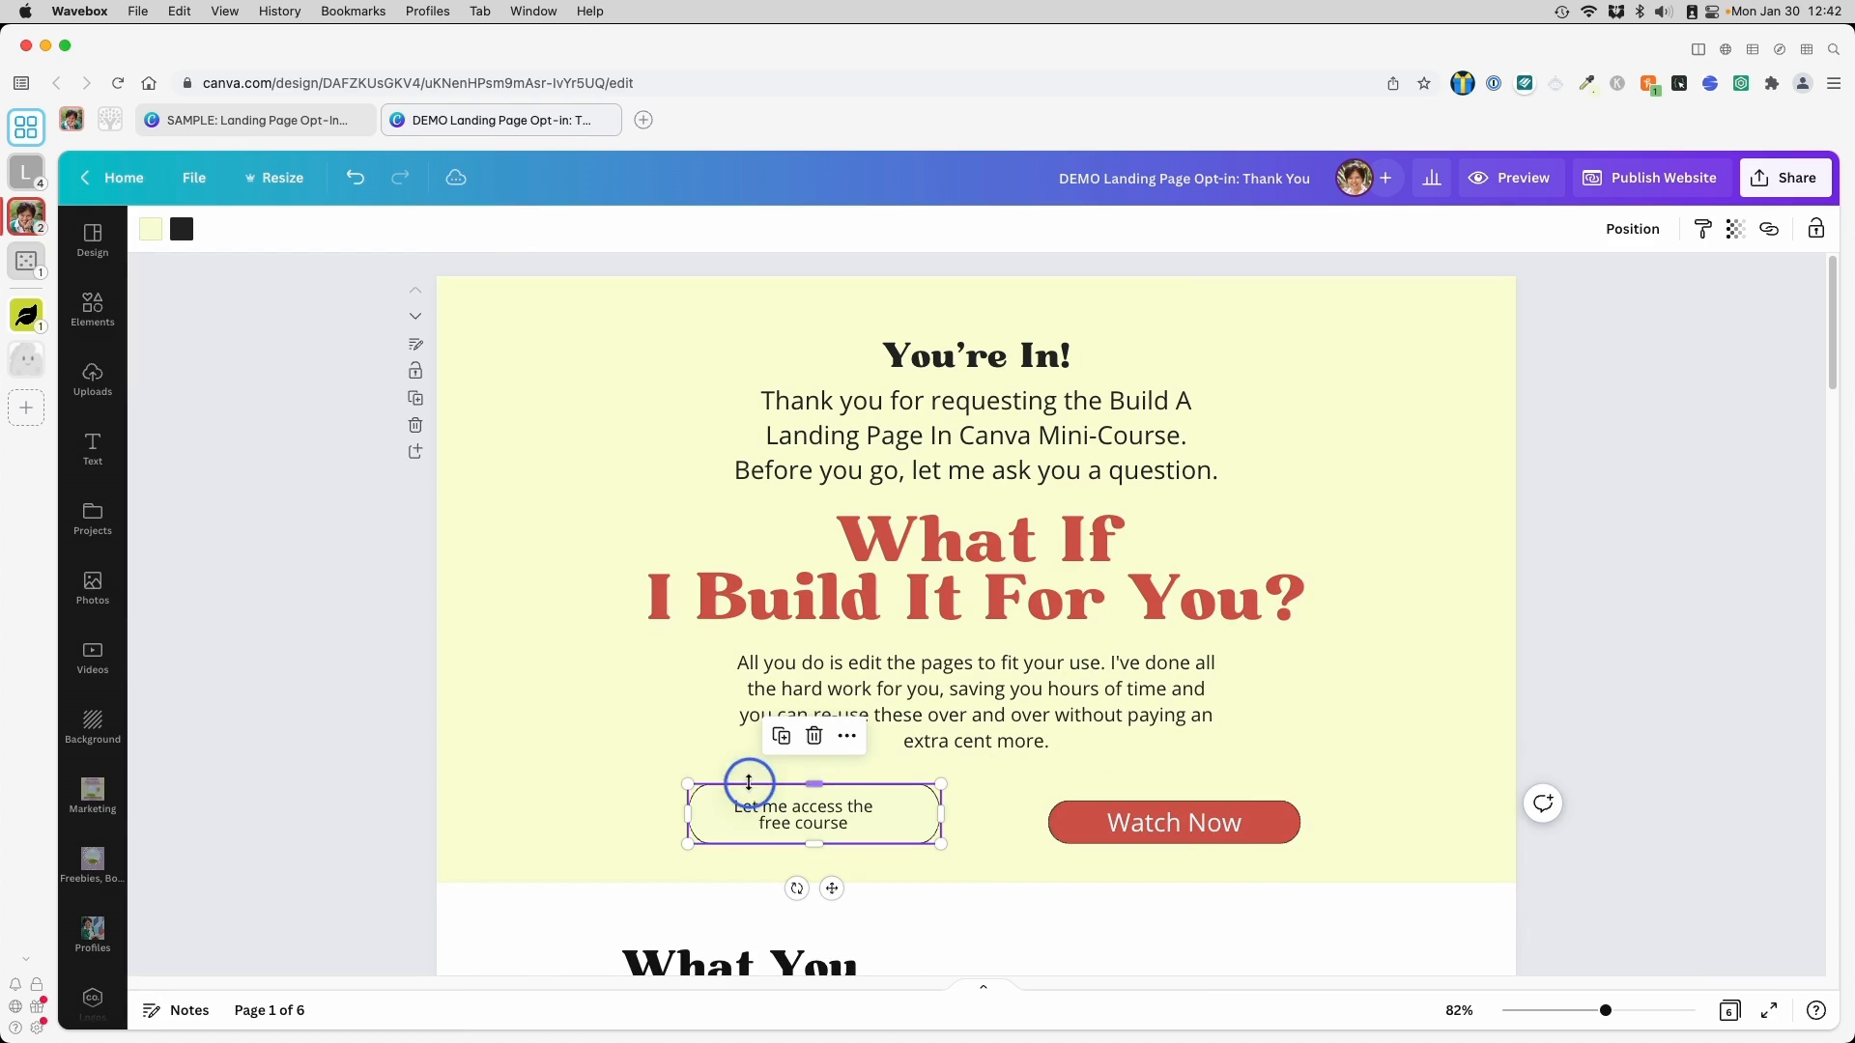
left_click_drag(824, 784, 821, 790)
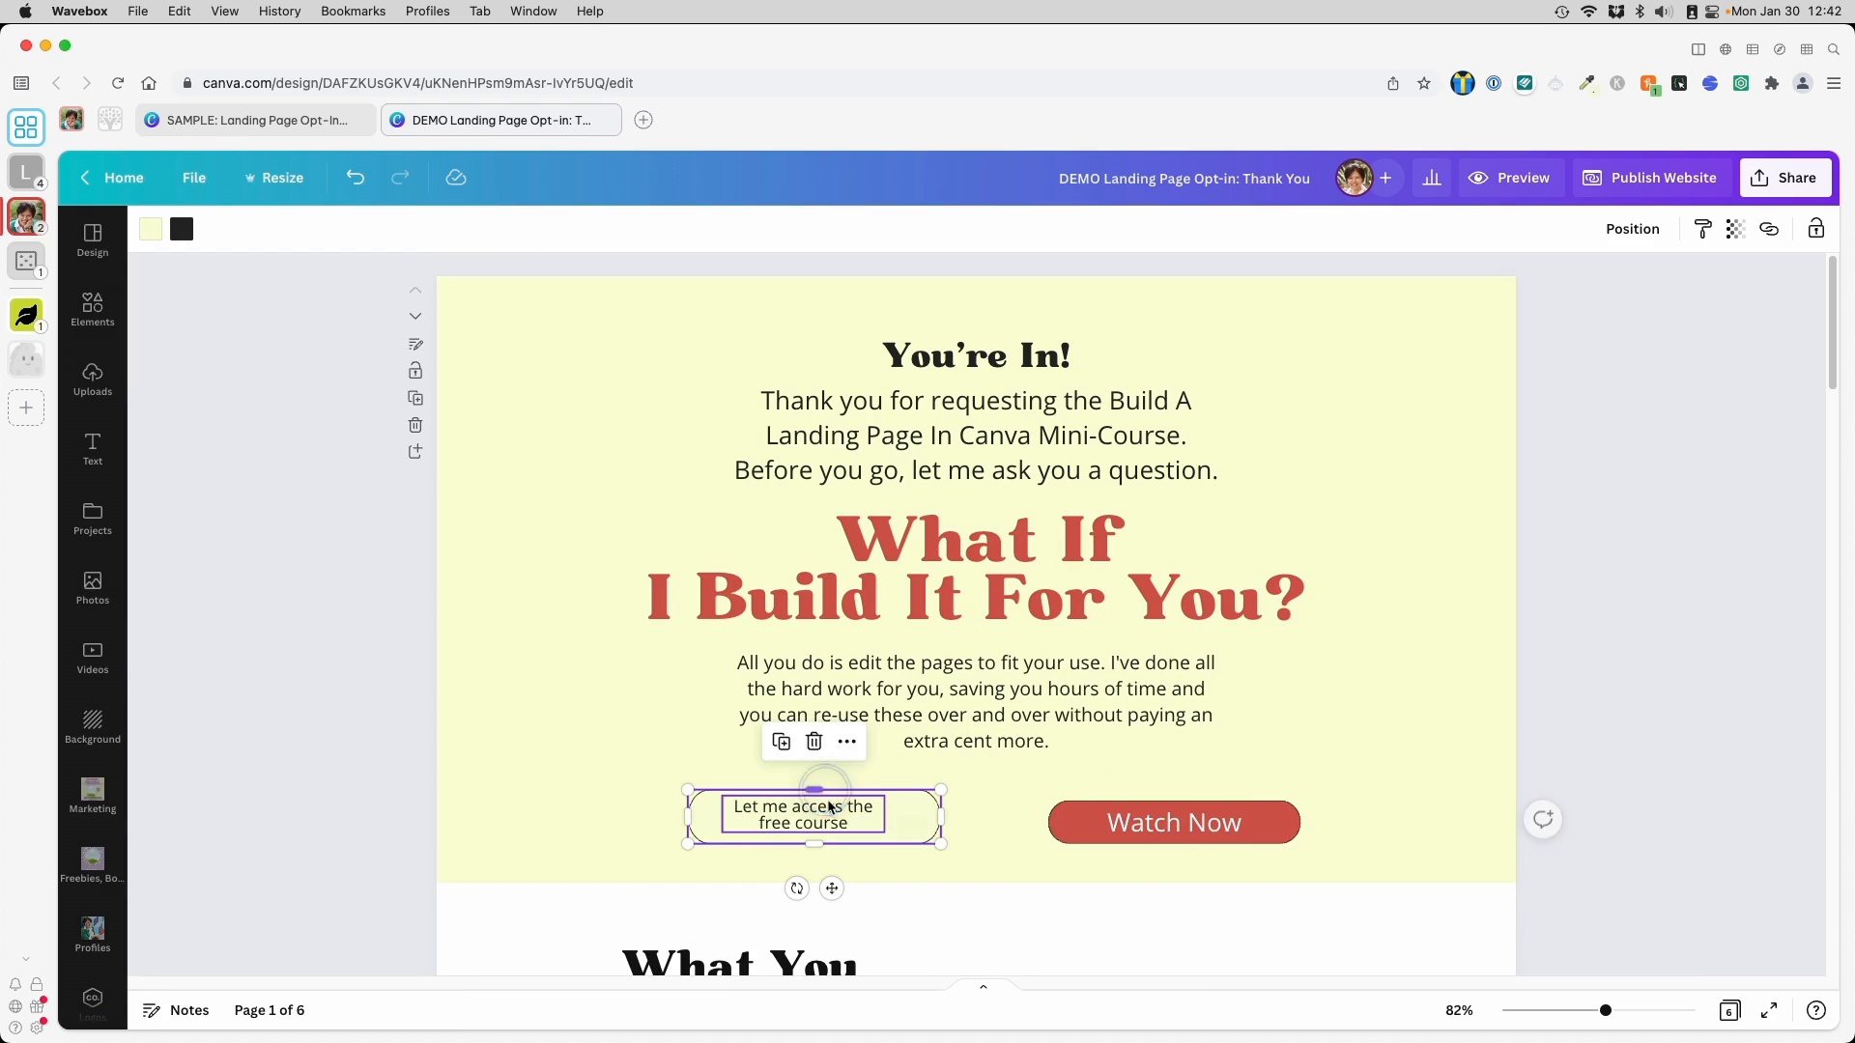
left_click(824, 816)
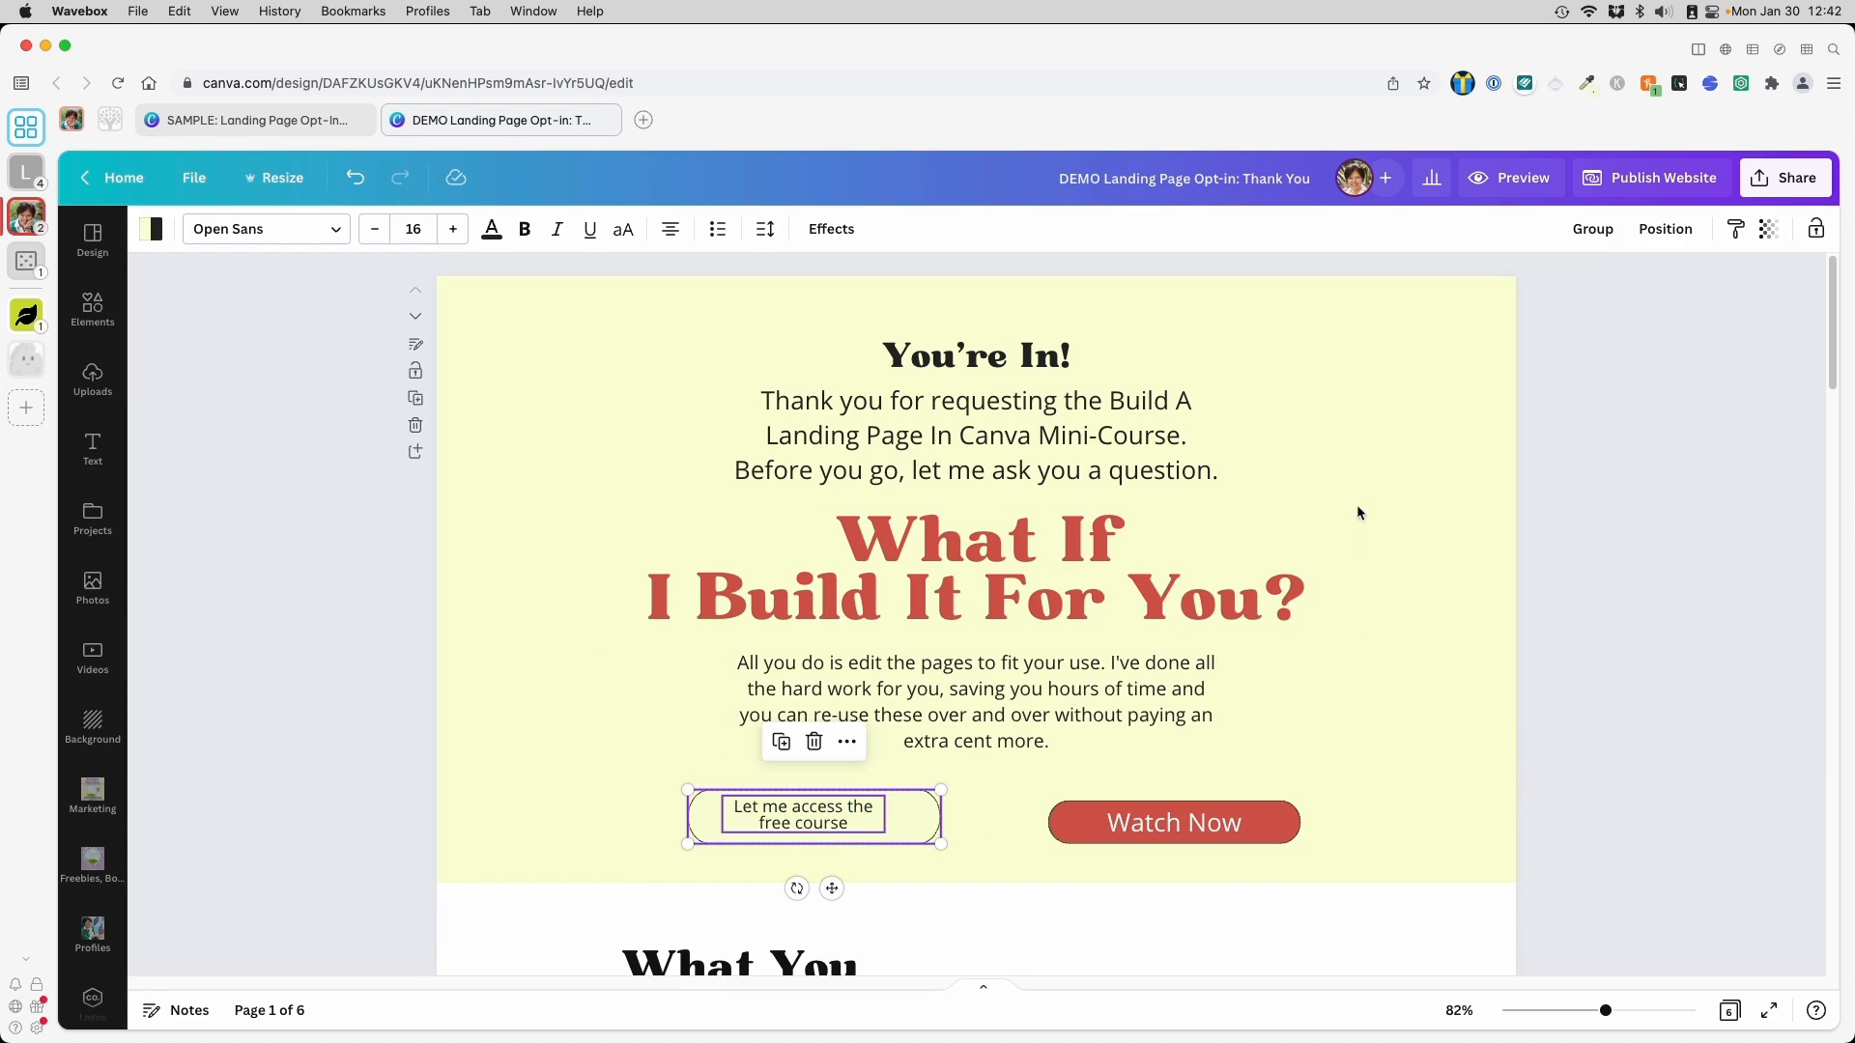
Align the "Let me access the free course" label to the centre and middle of its button shape and group the two
left_click(1651, 246)
left_click(1559, 406)
left_click(1436, 414)
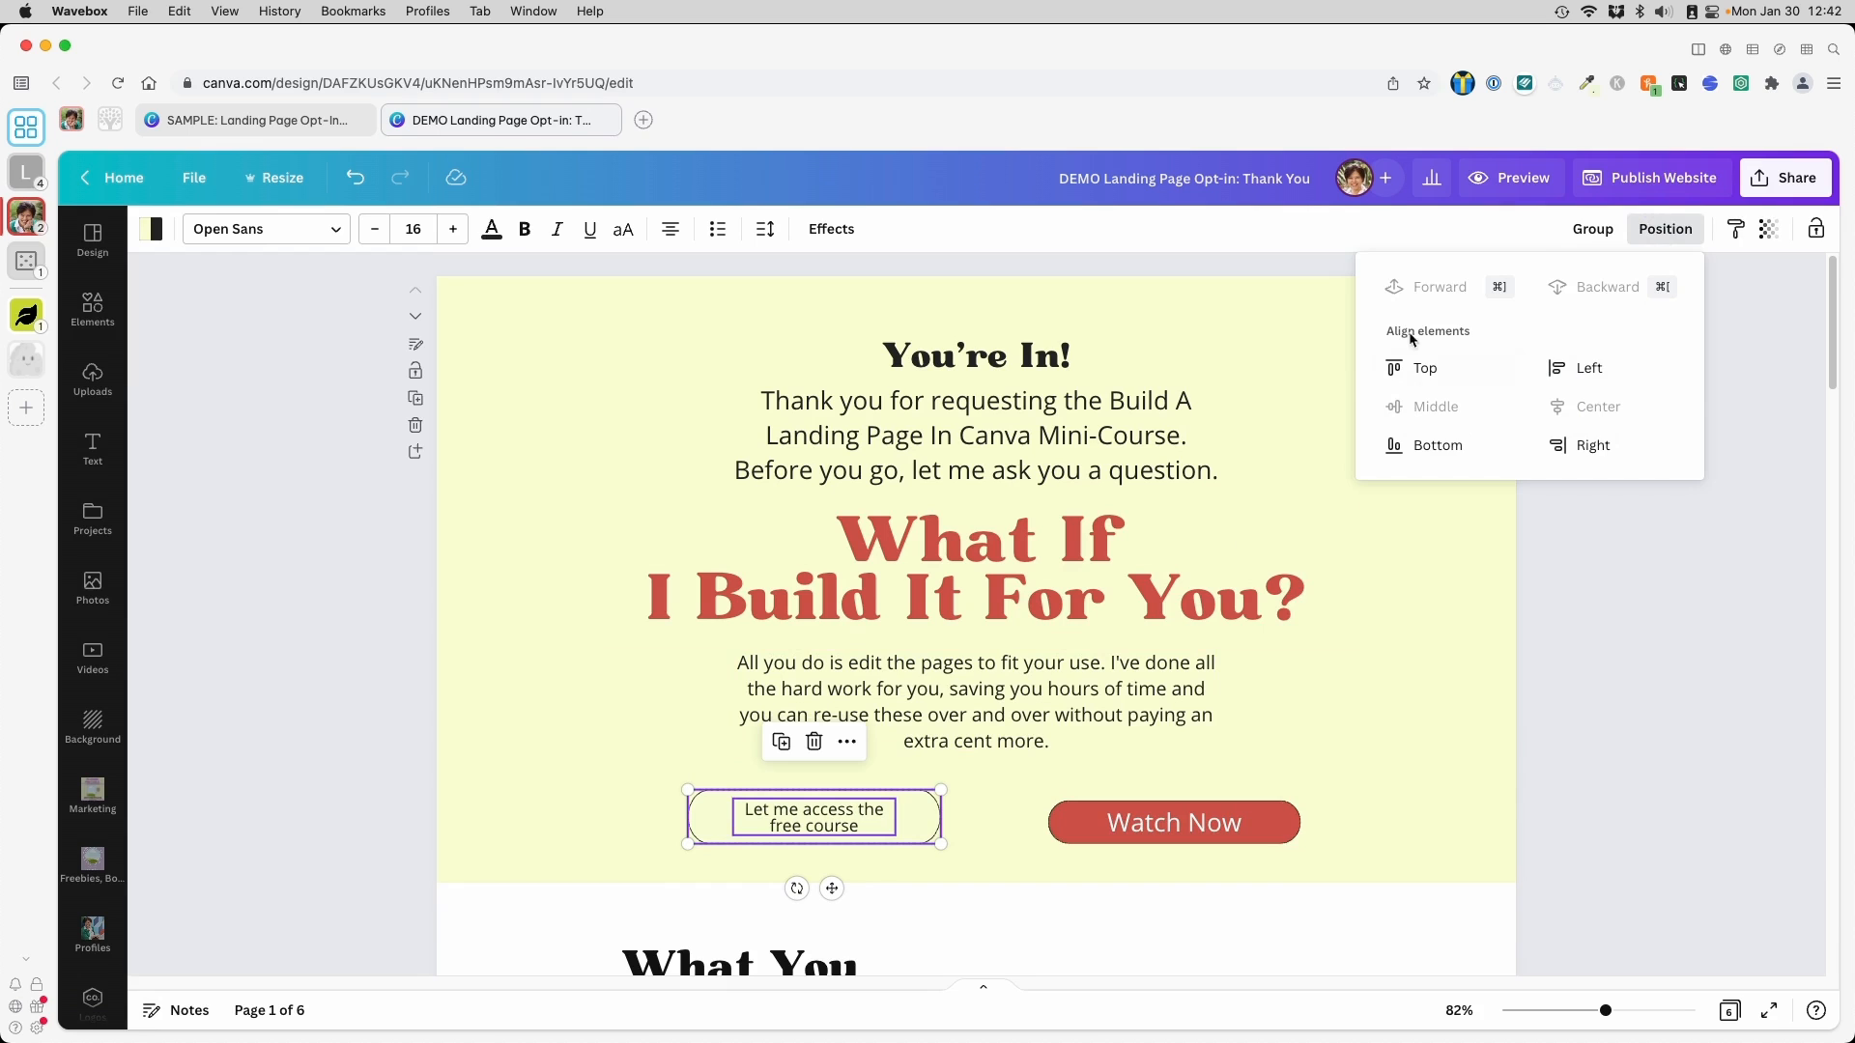
left_click(1570, 239)
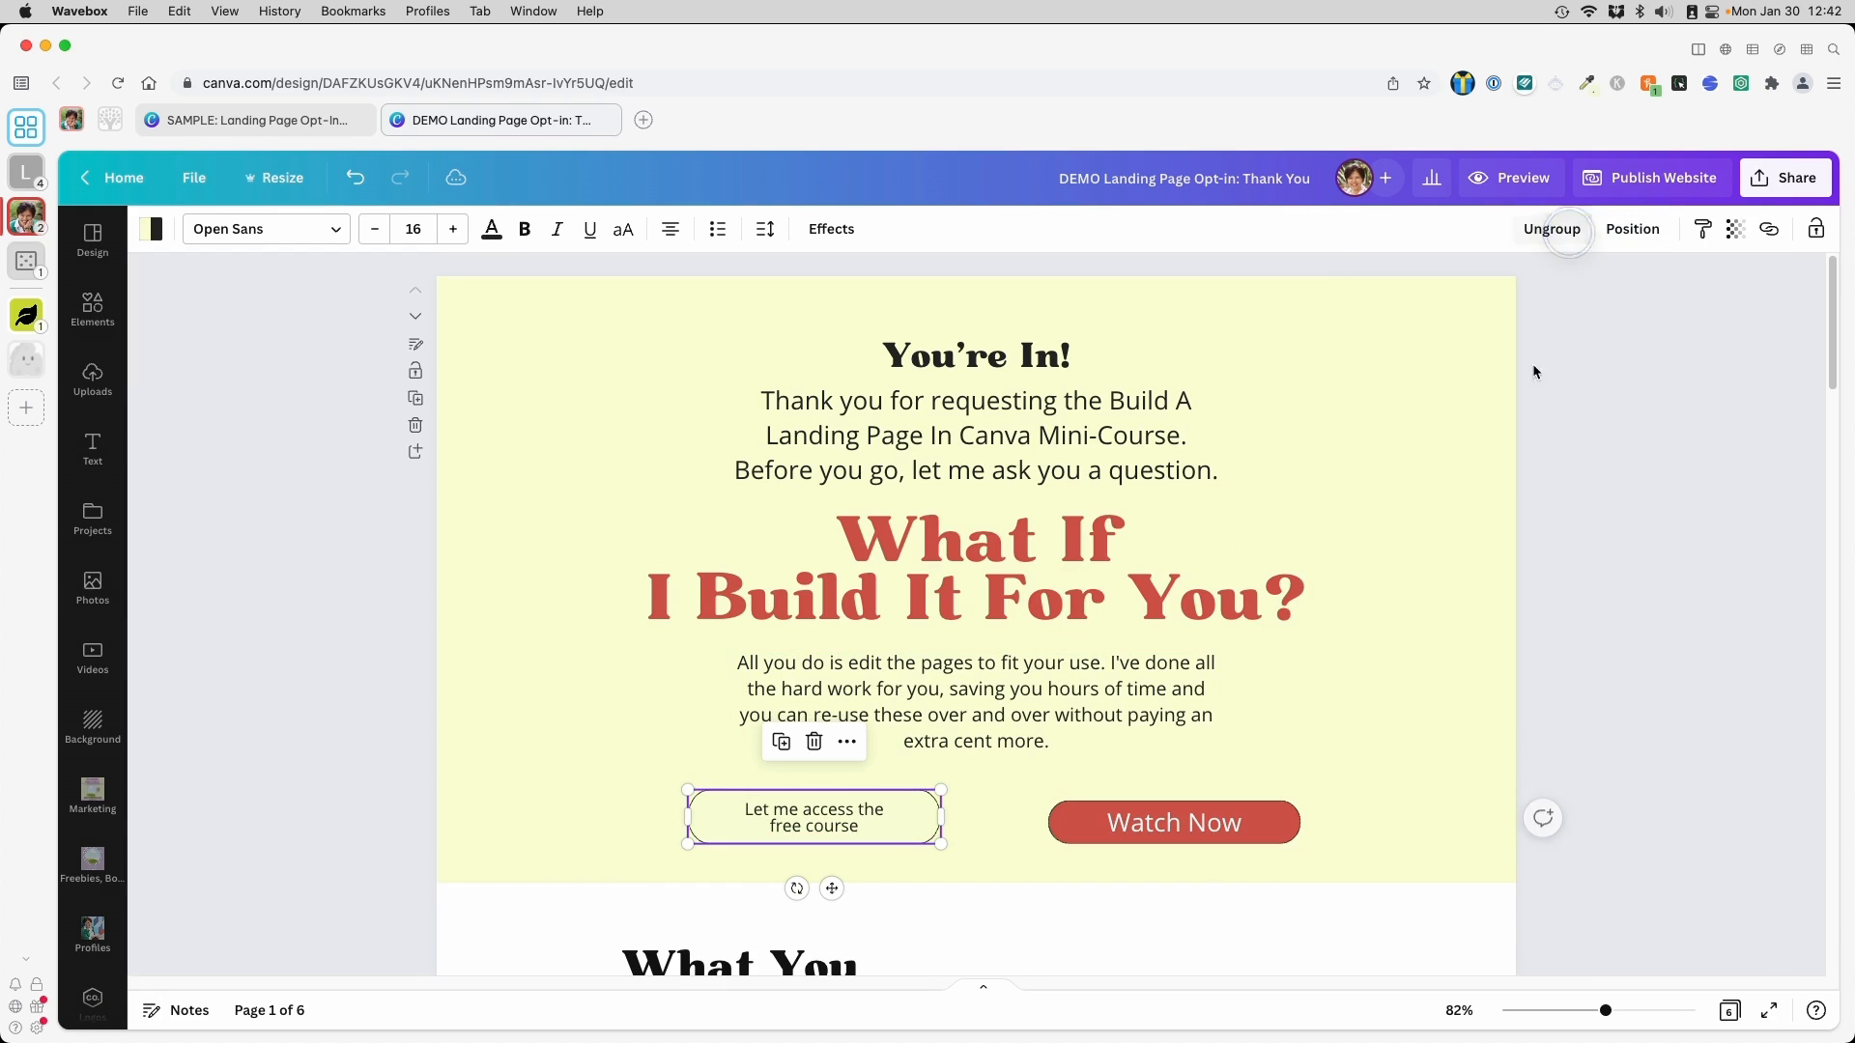
Make the red "Watch Now" button as tall as the left button and change its label to "Yes! Tell Me More"
left_click(1284, 822)
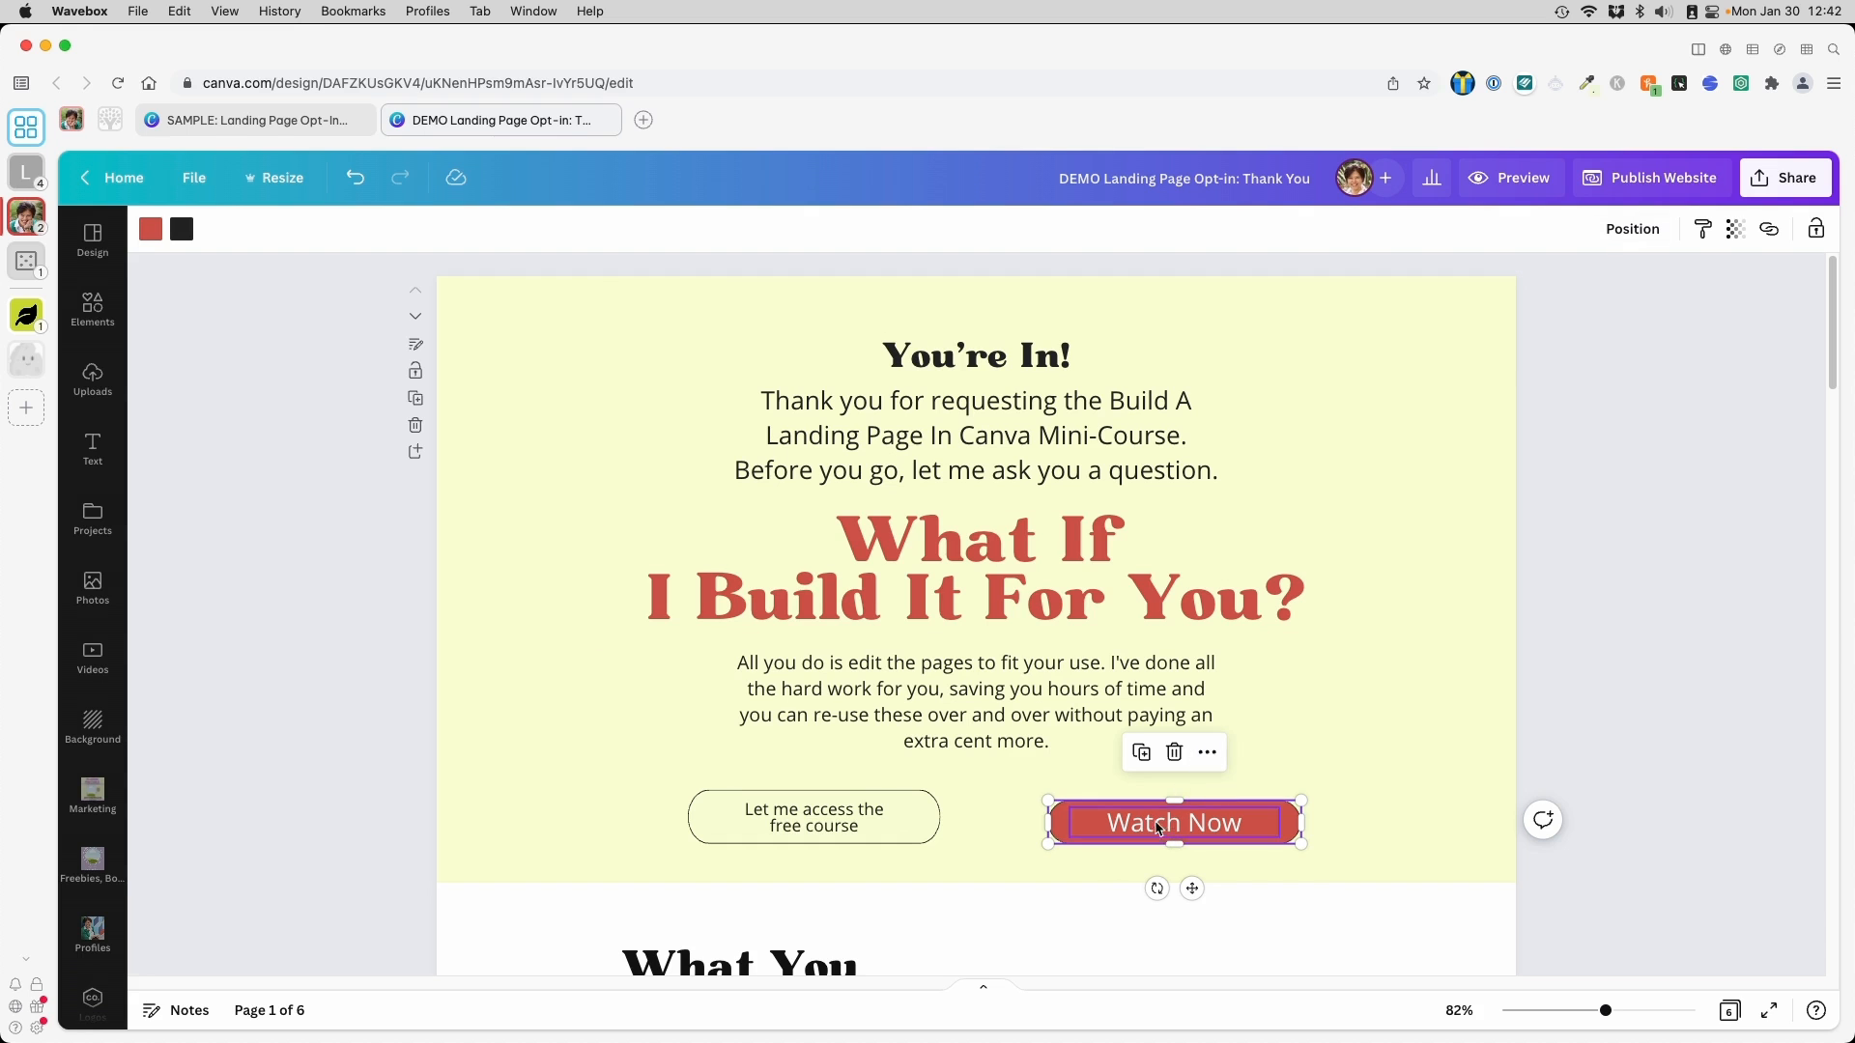
left_click_drag(1178, 801, 1177, 844)
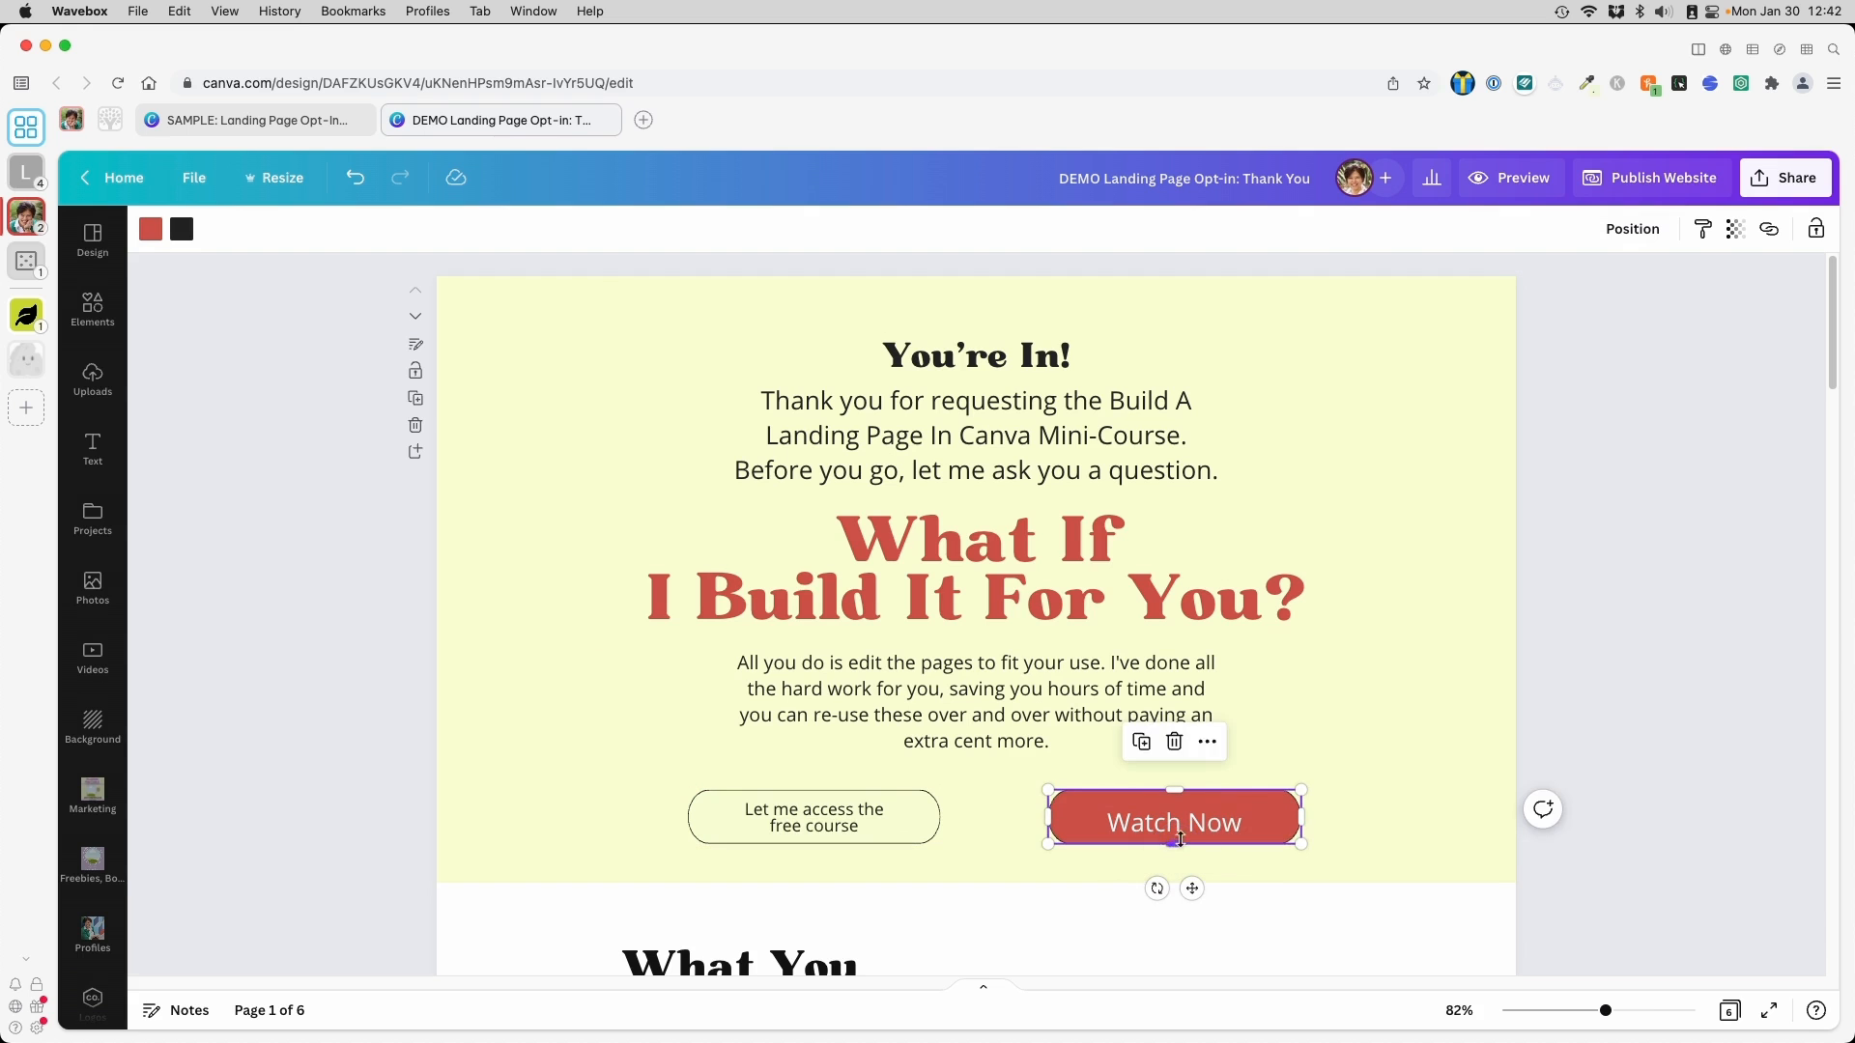
left_click(1189, 833)
double_click(1188, 833)
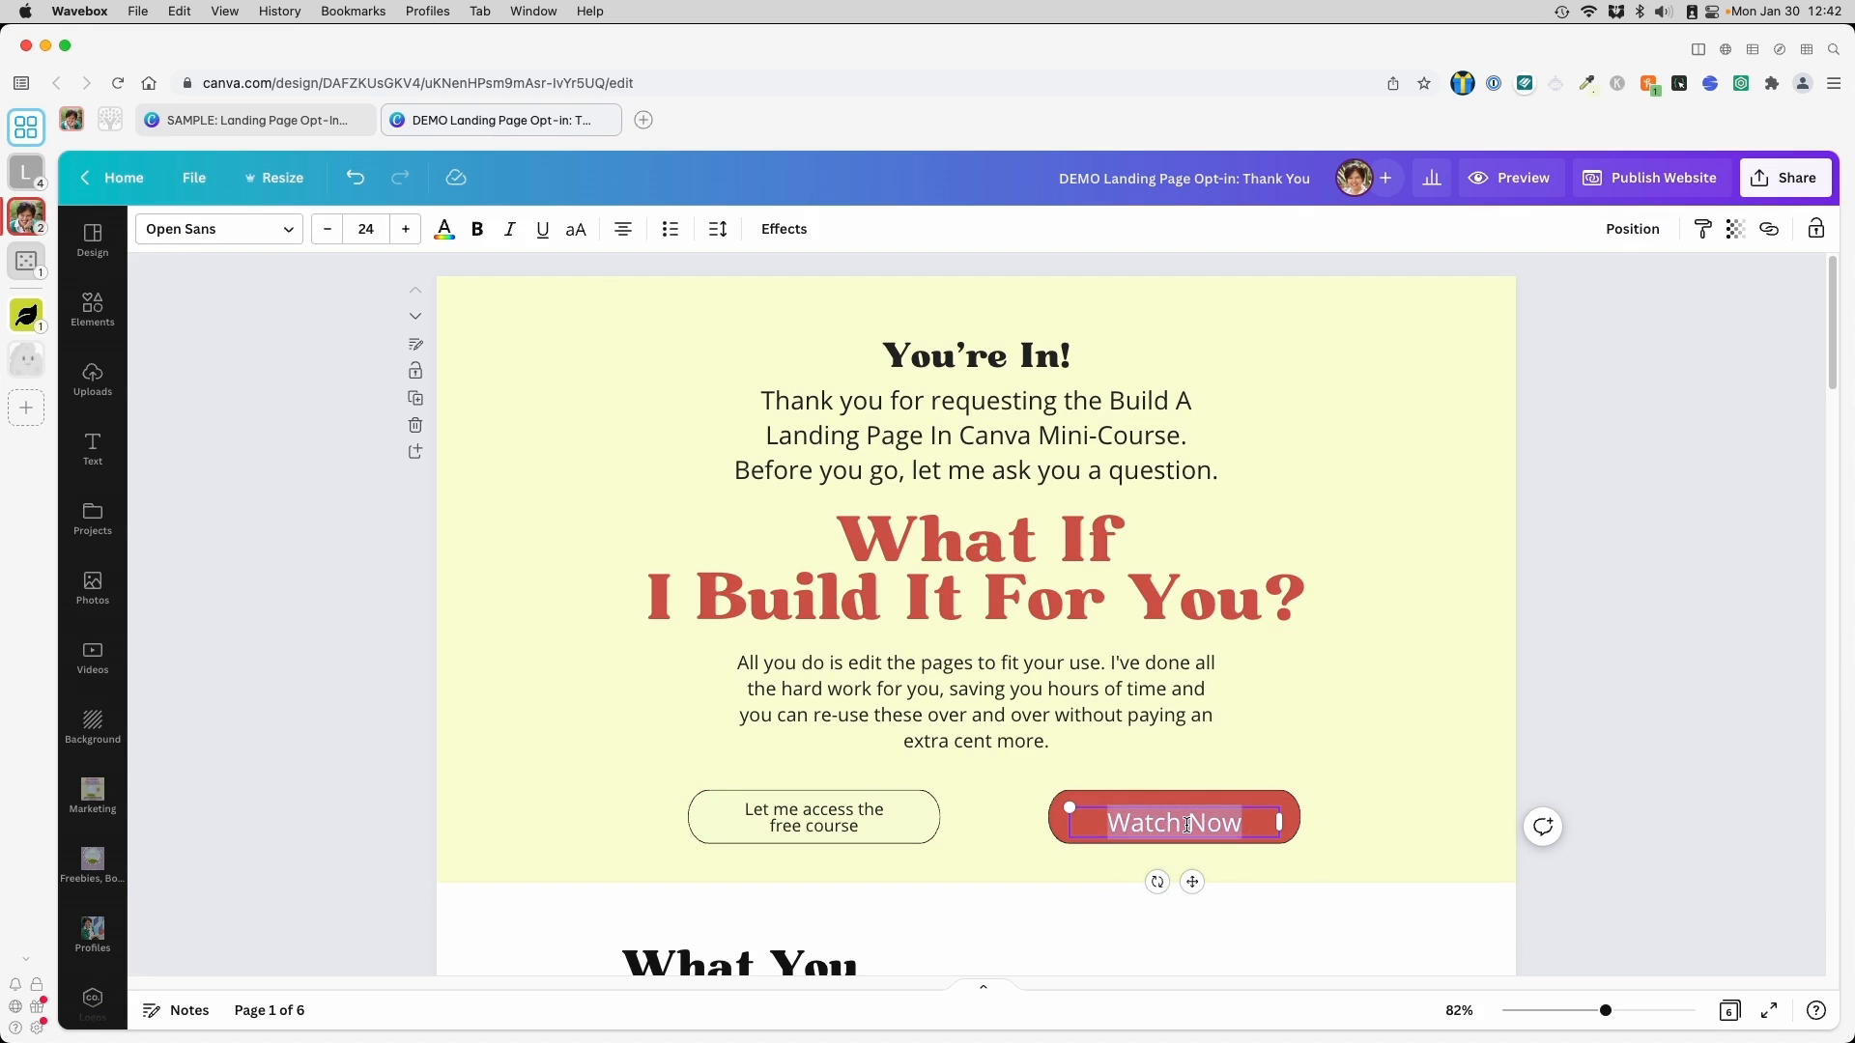
type("Yes! Te")
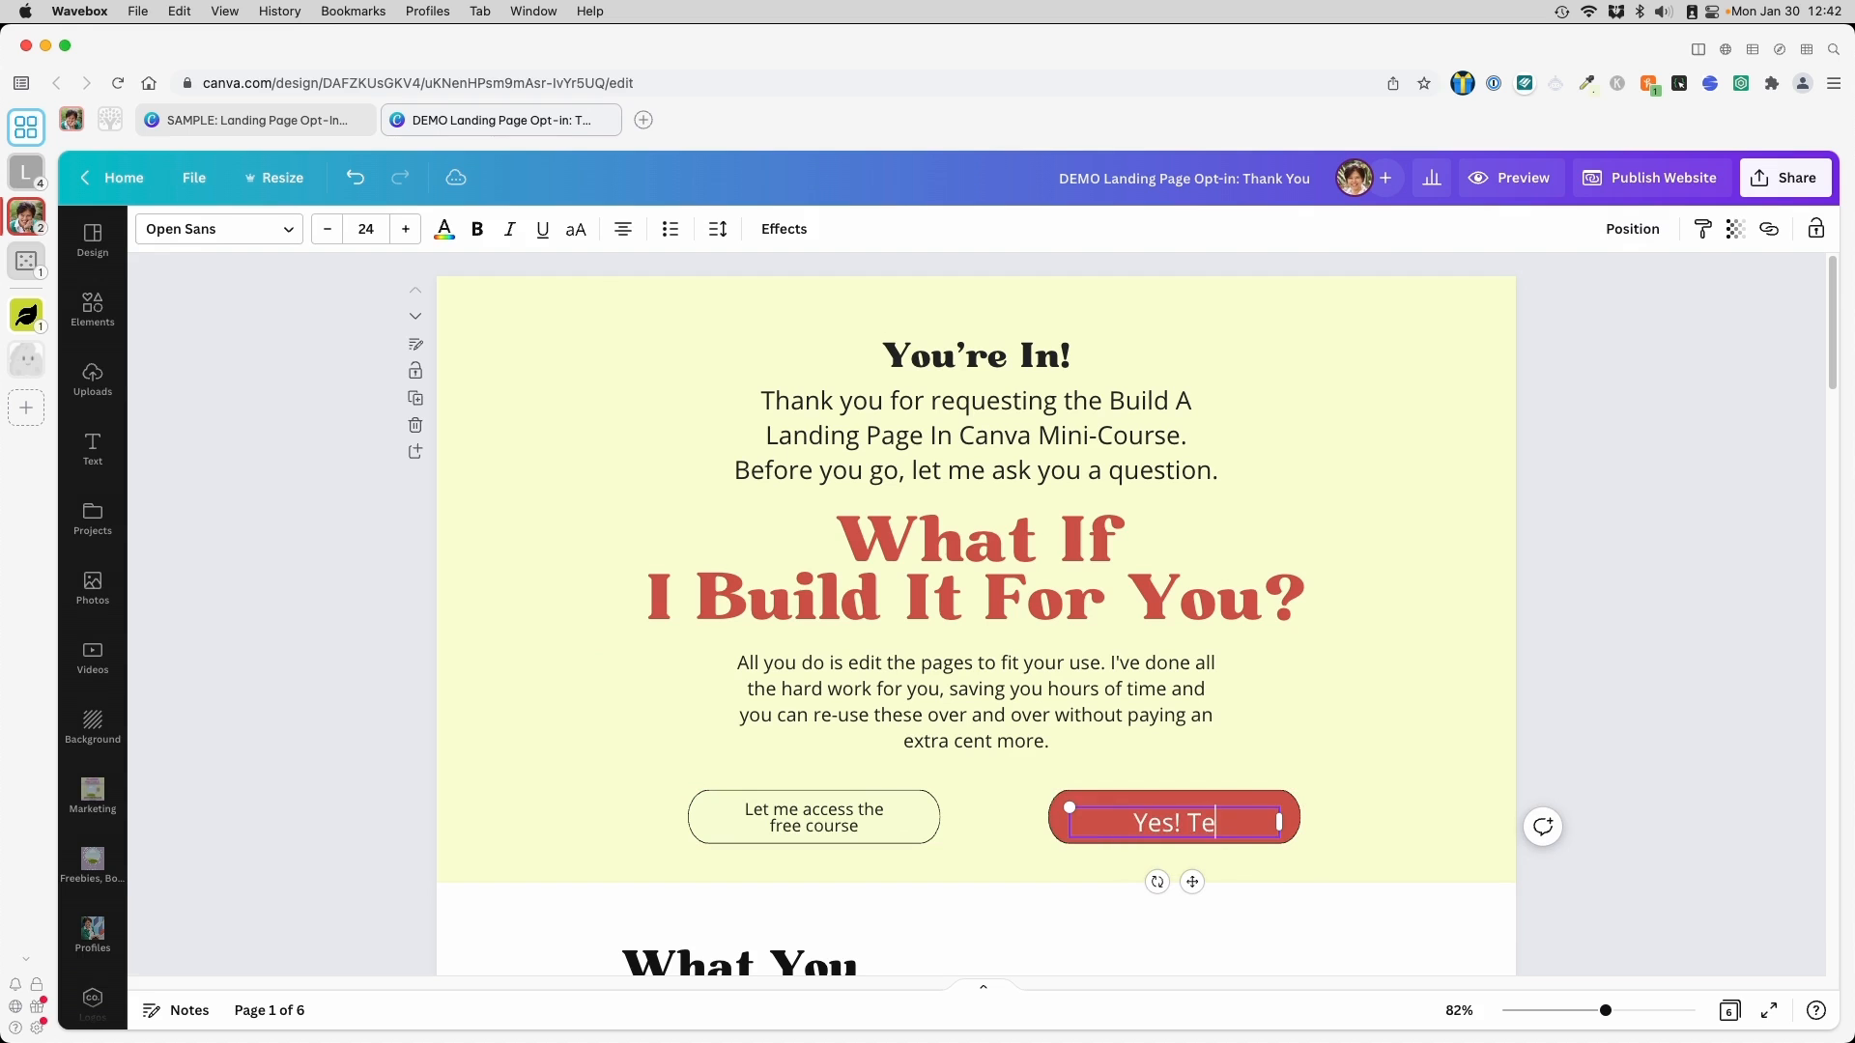
type("ll Me More")
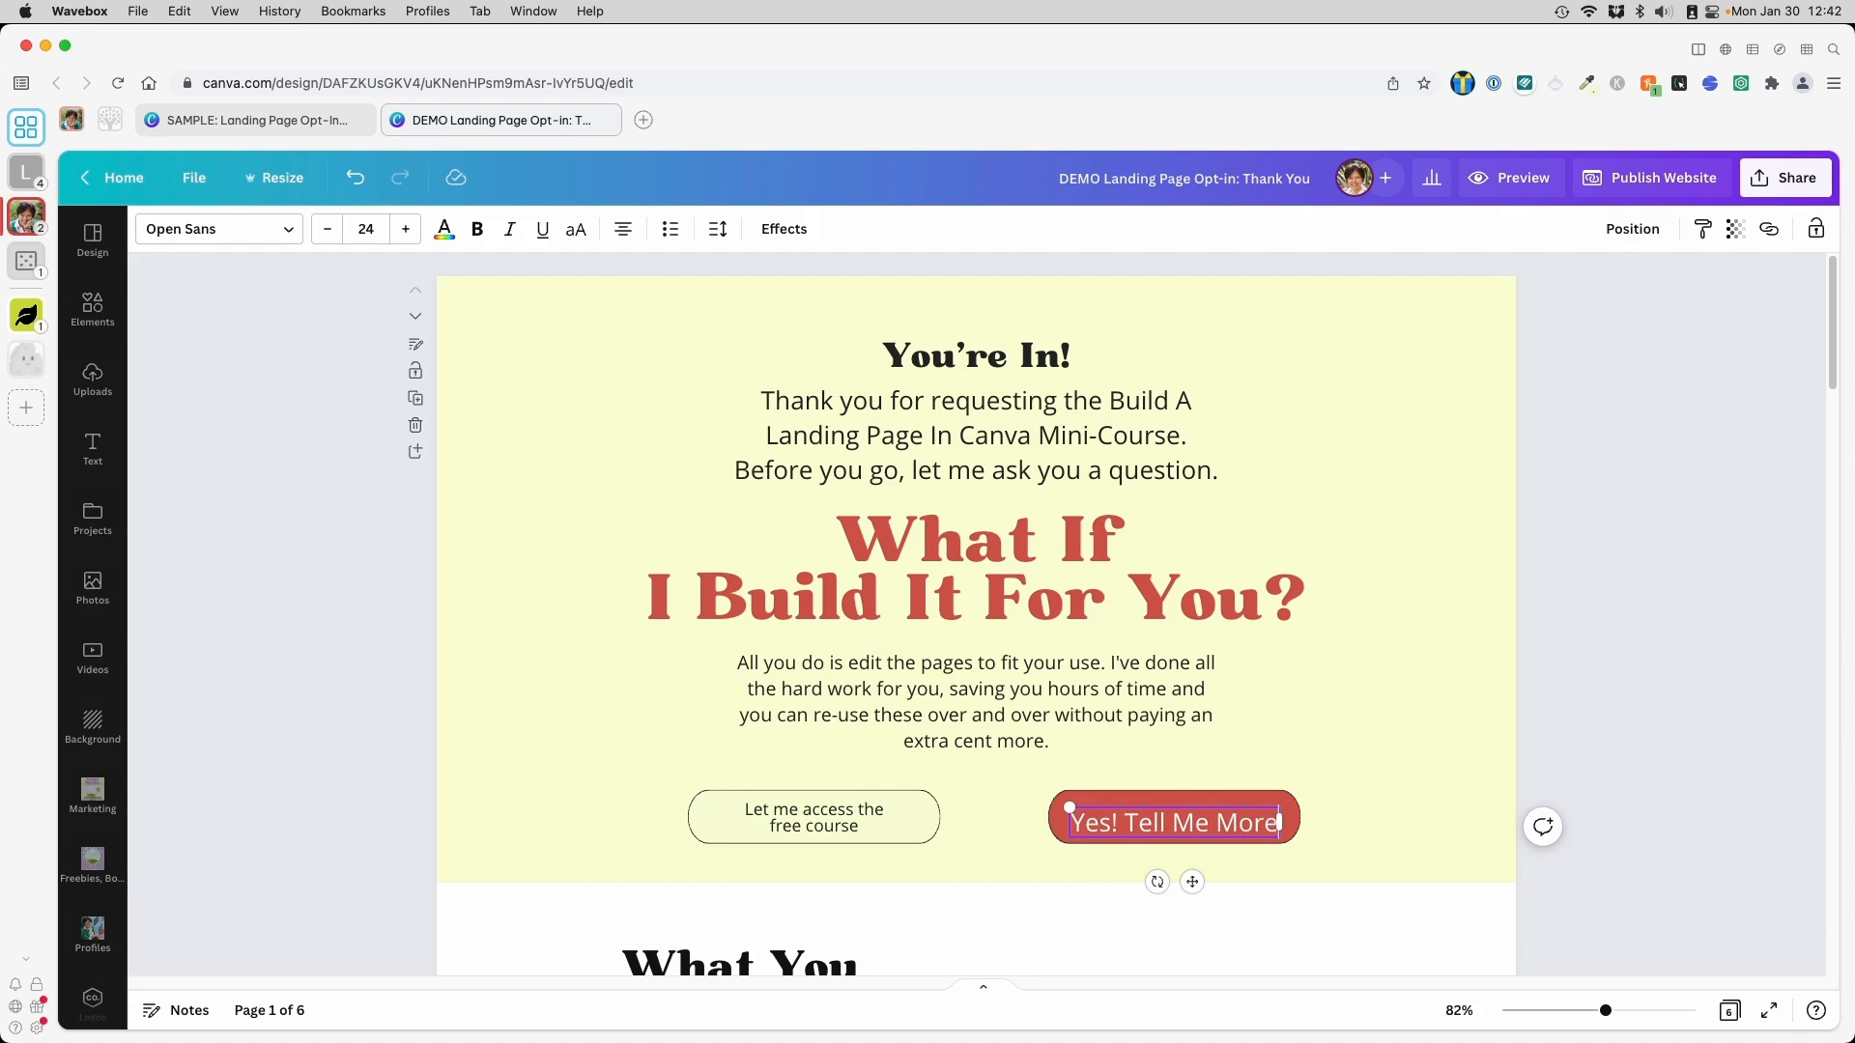
key("Escape")
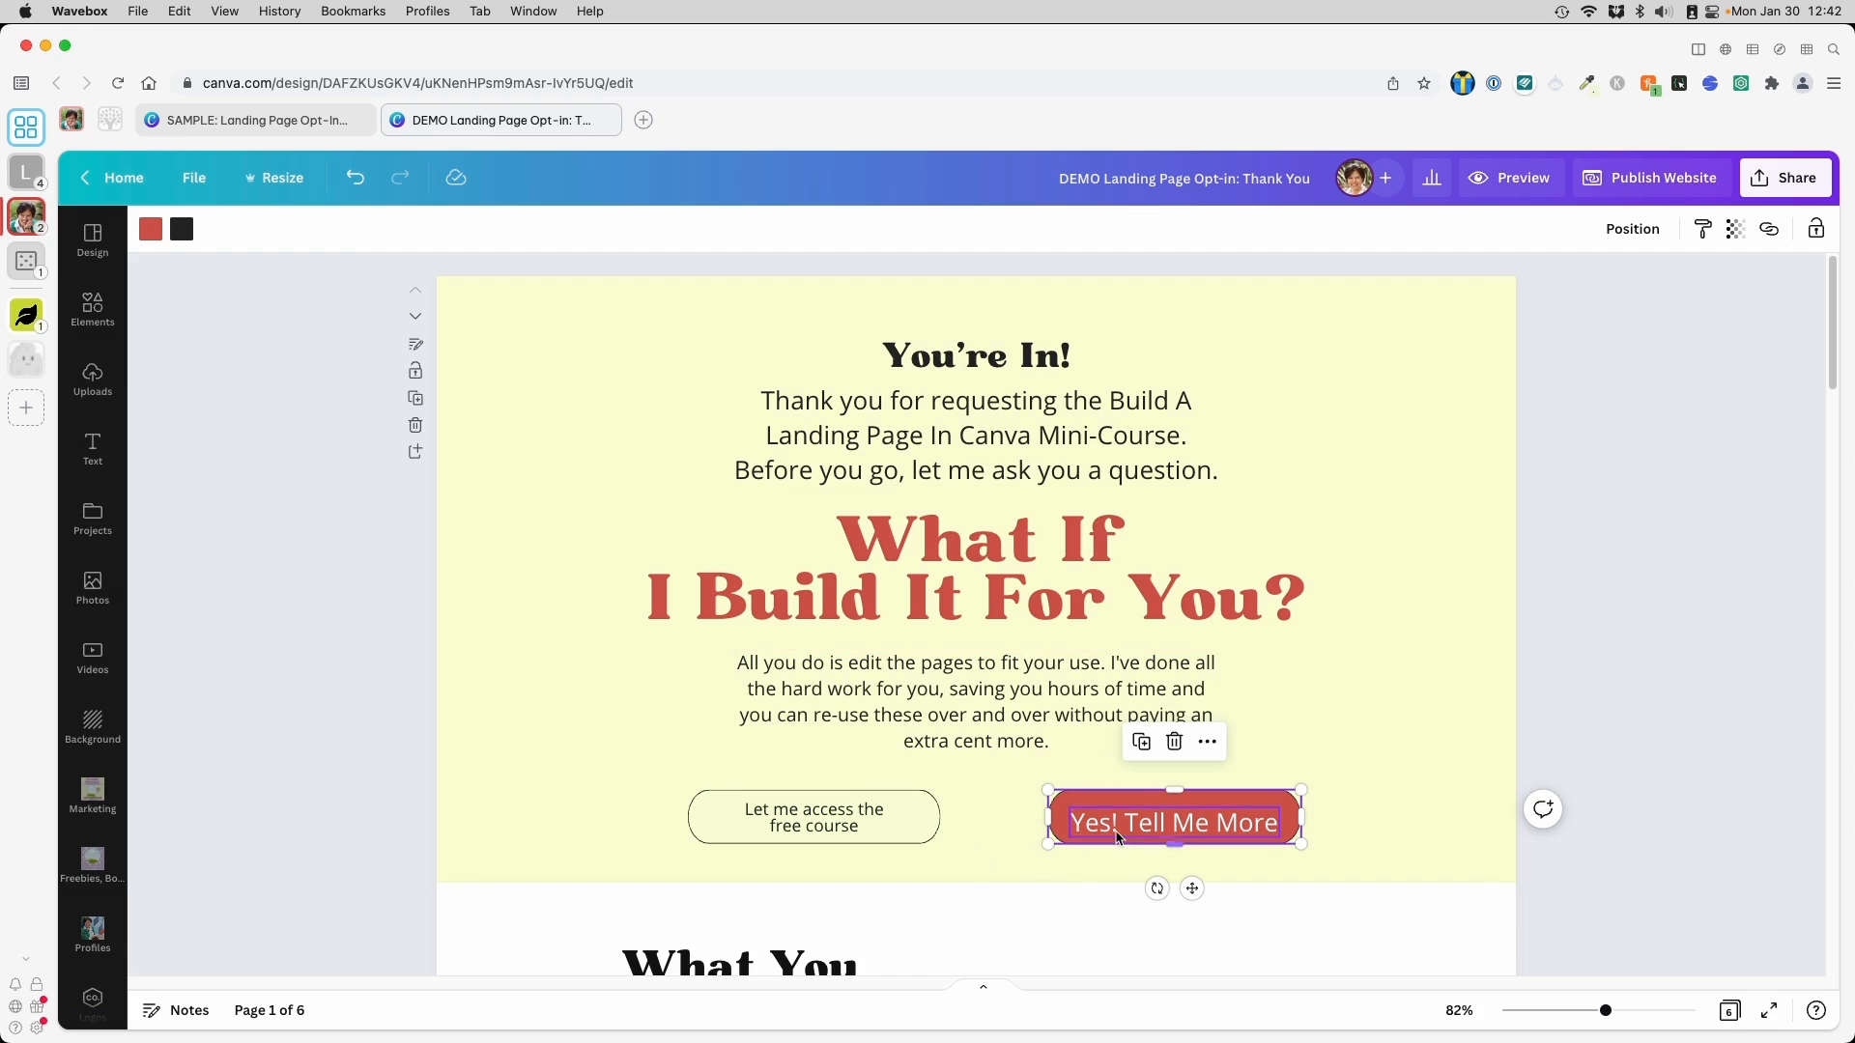
Set the font size of the "Yes! Tell Me More" label to 18
left_click(1153, 831)
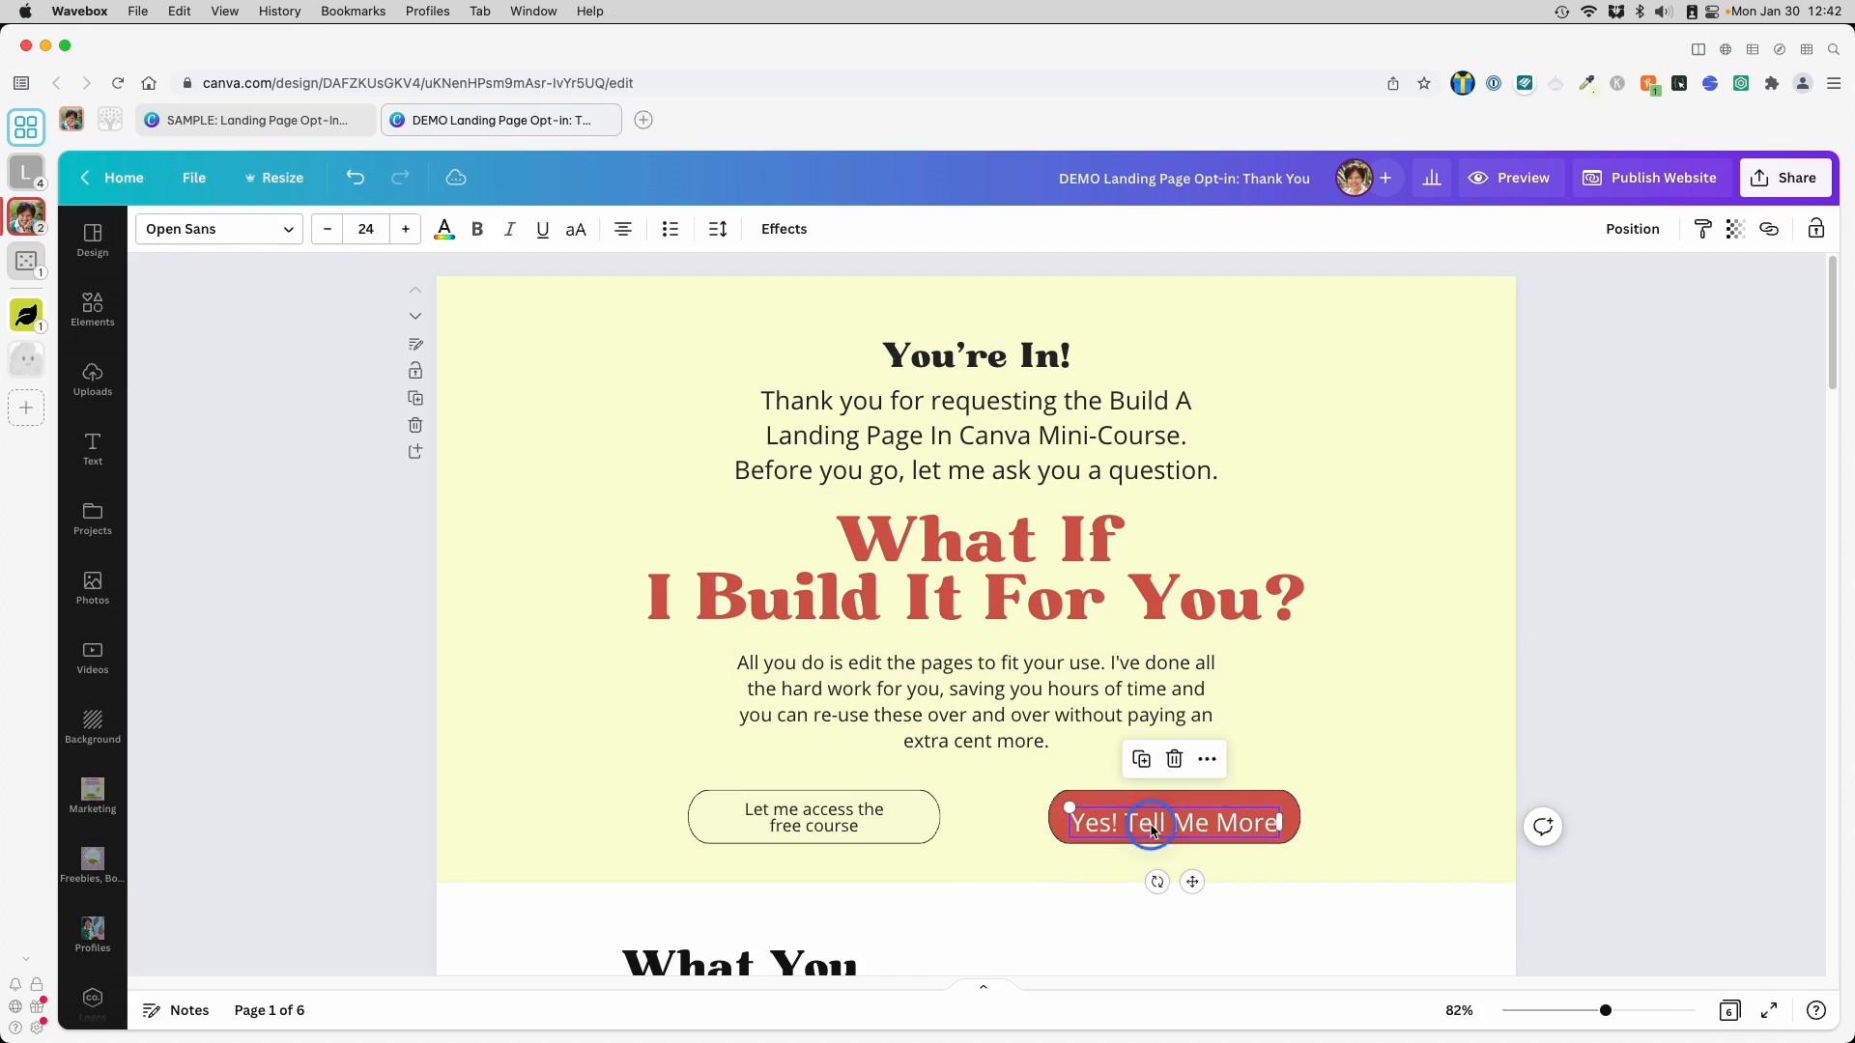
left_click(366, 229)
left_click(384, 397)
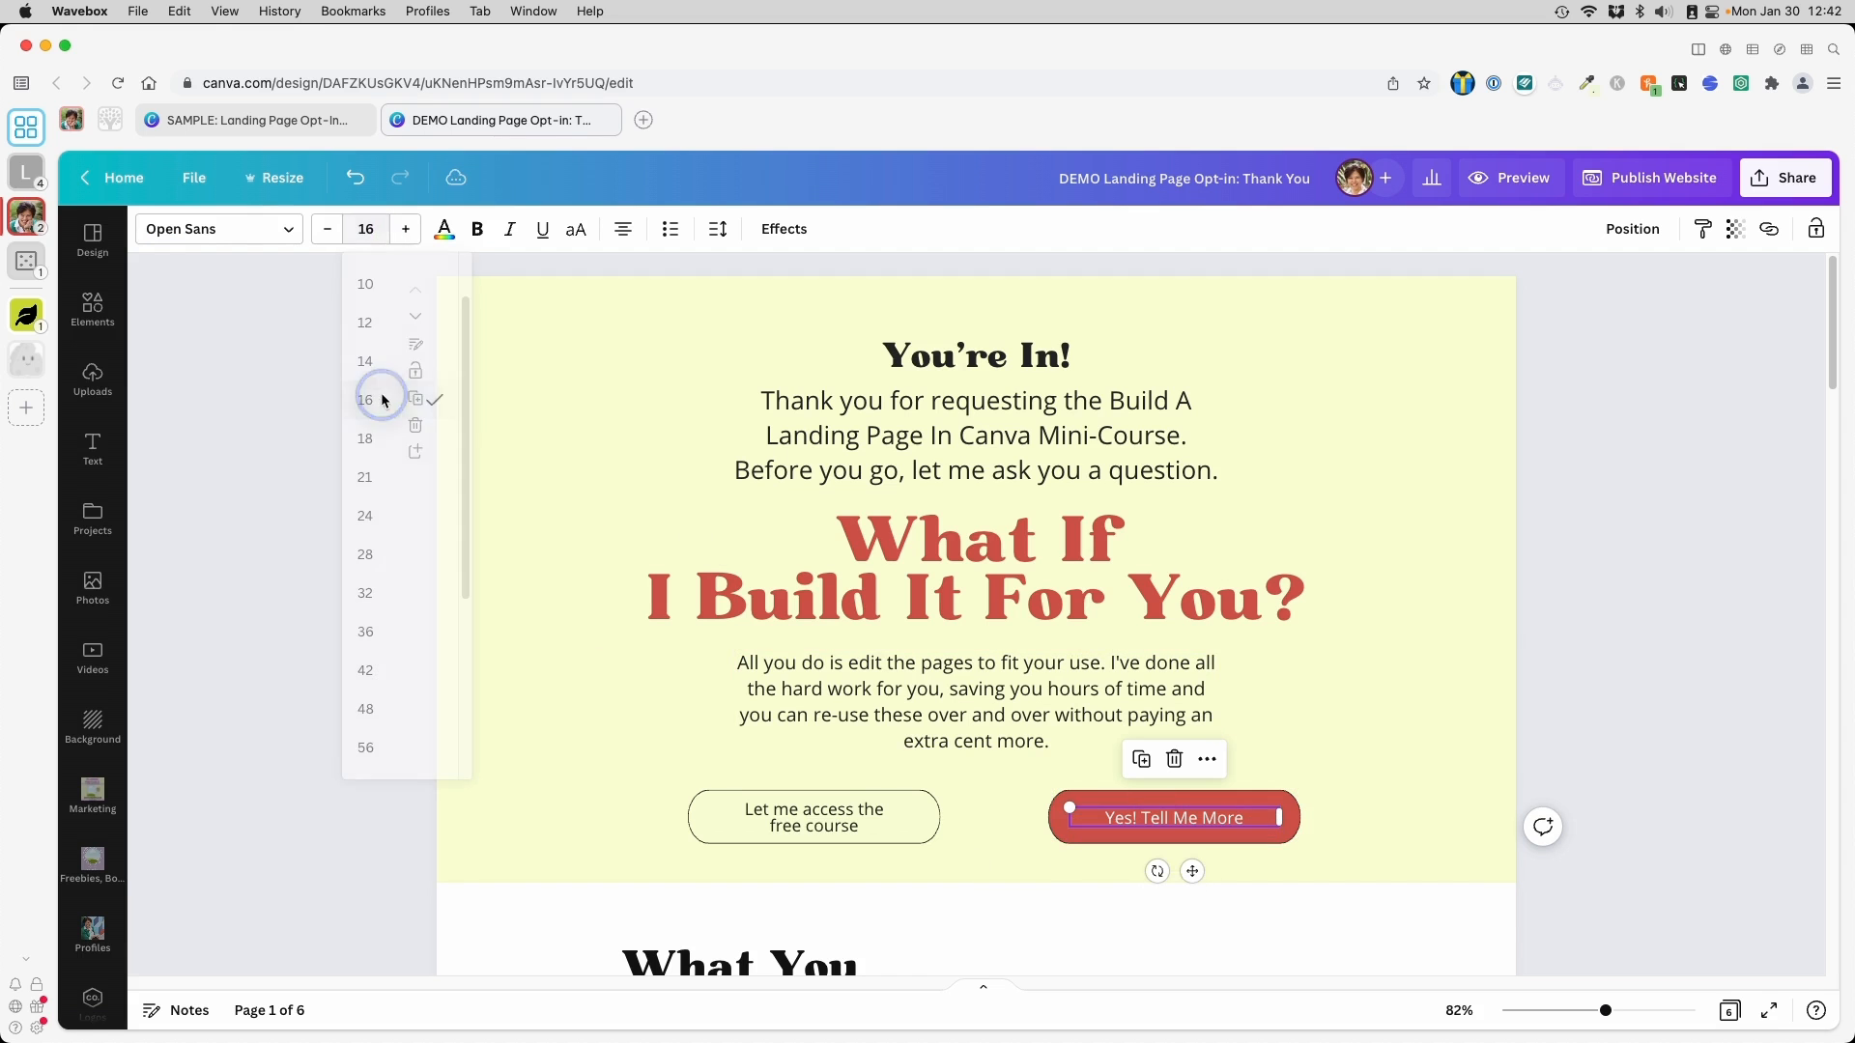
left_click(375, 232)
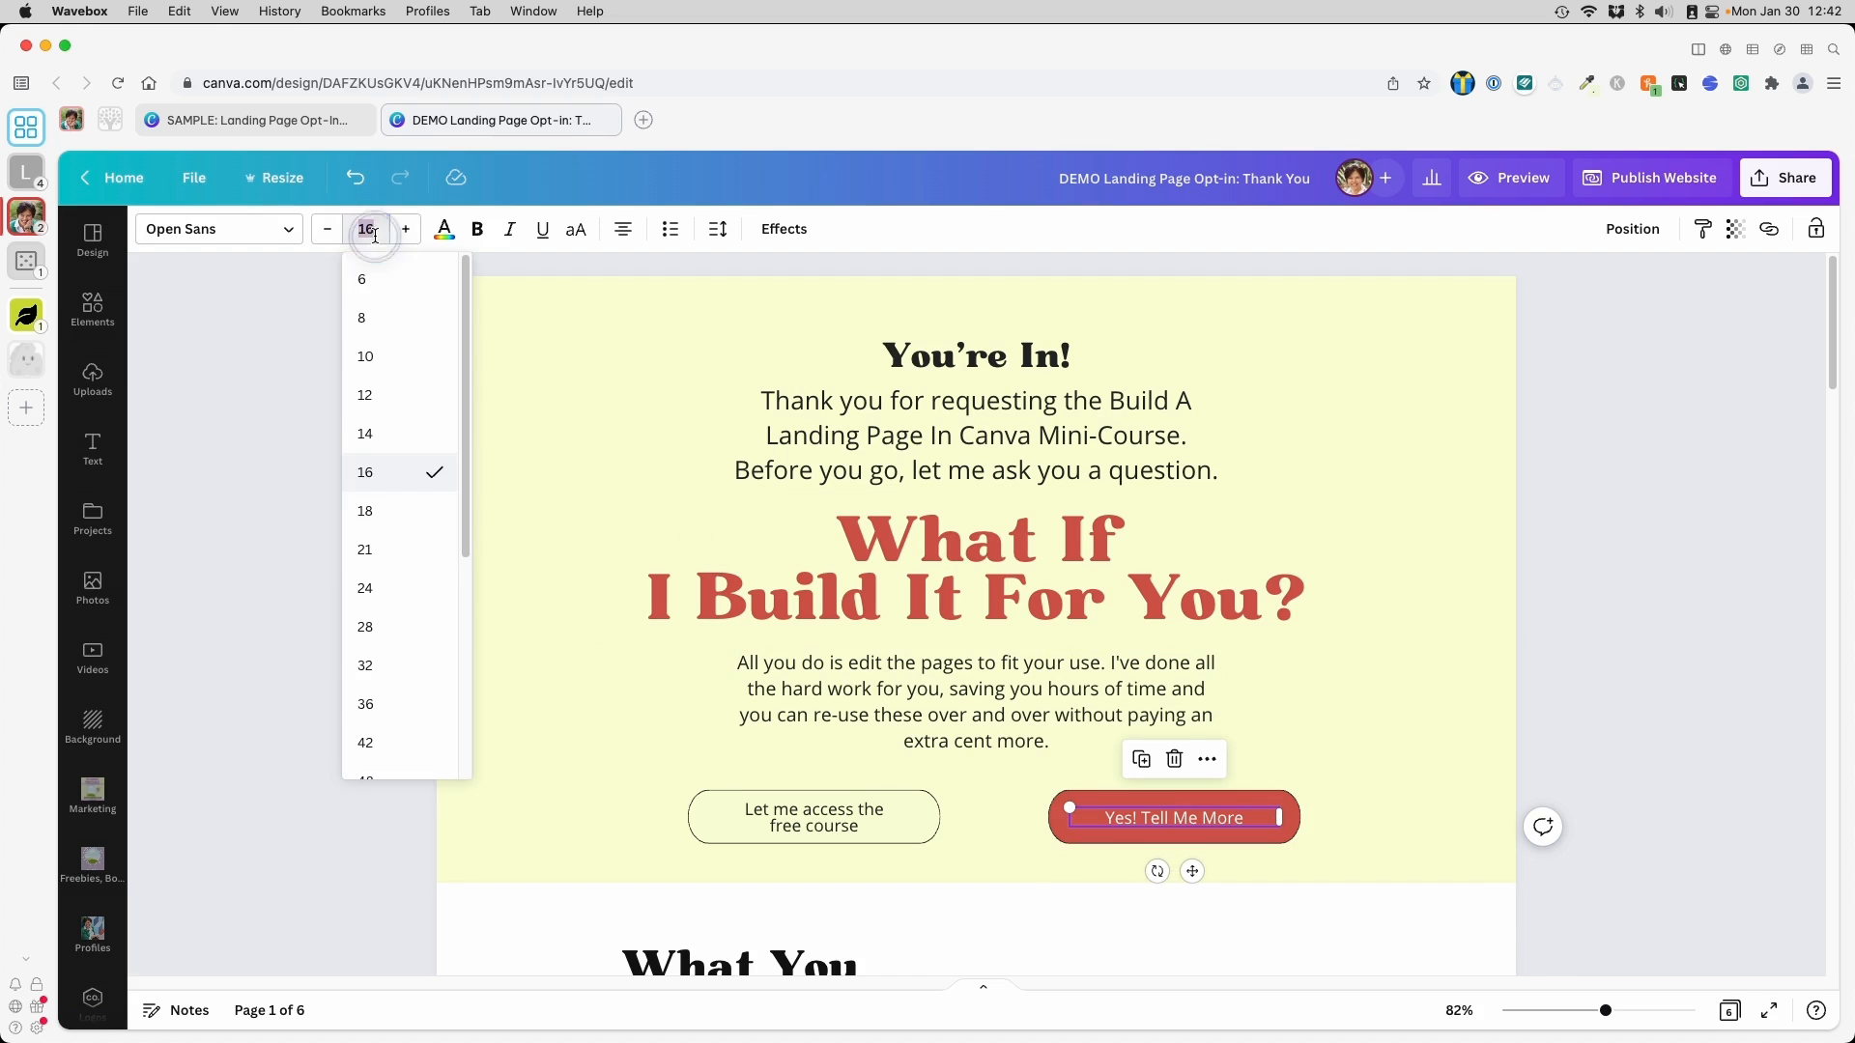
left_click(373, 514)
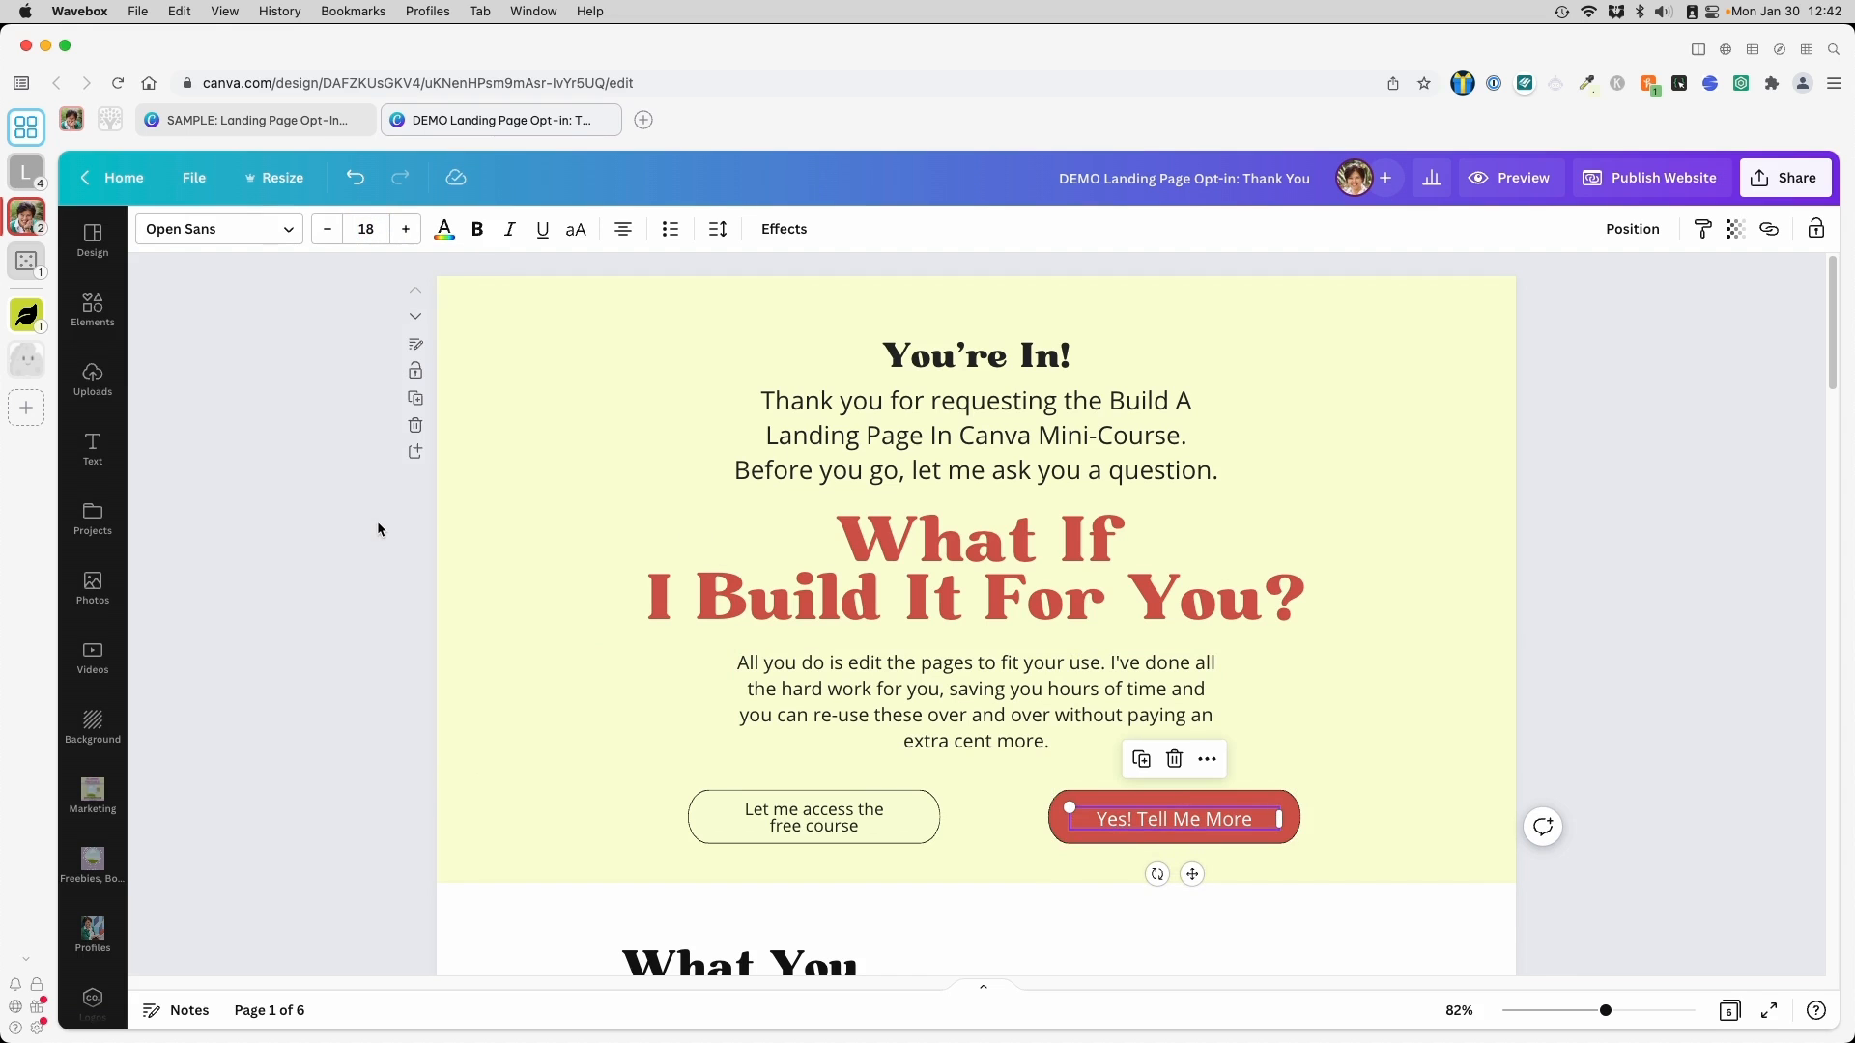
Align the "Yes! Tell Me More" label to the middle of its red button shape and group the two
left_click(1238, 795, "shift")
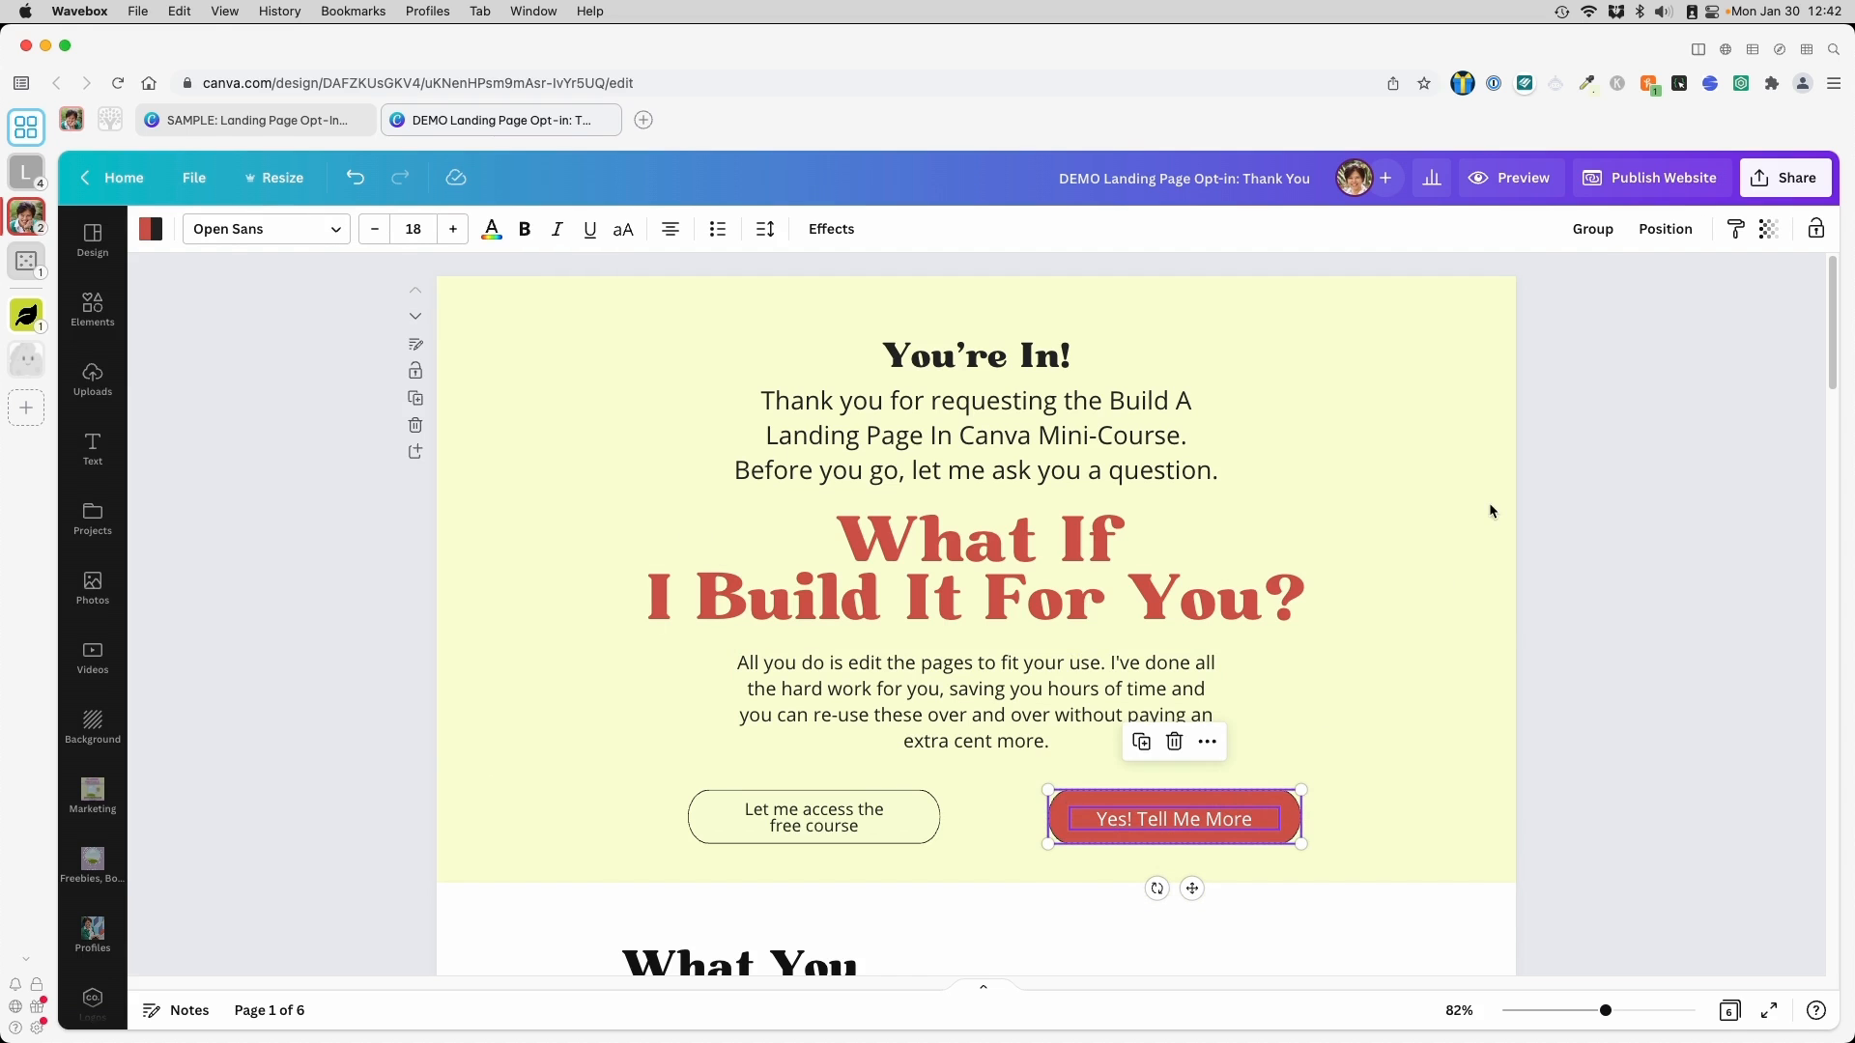
left_click(1666, 228)
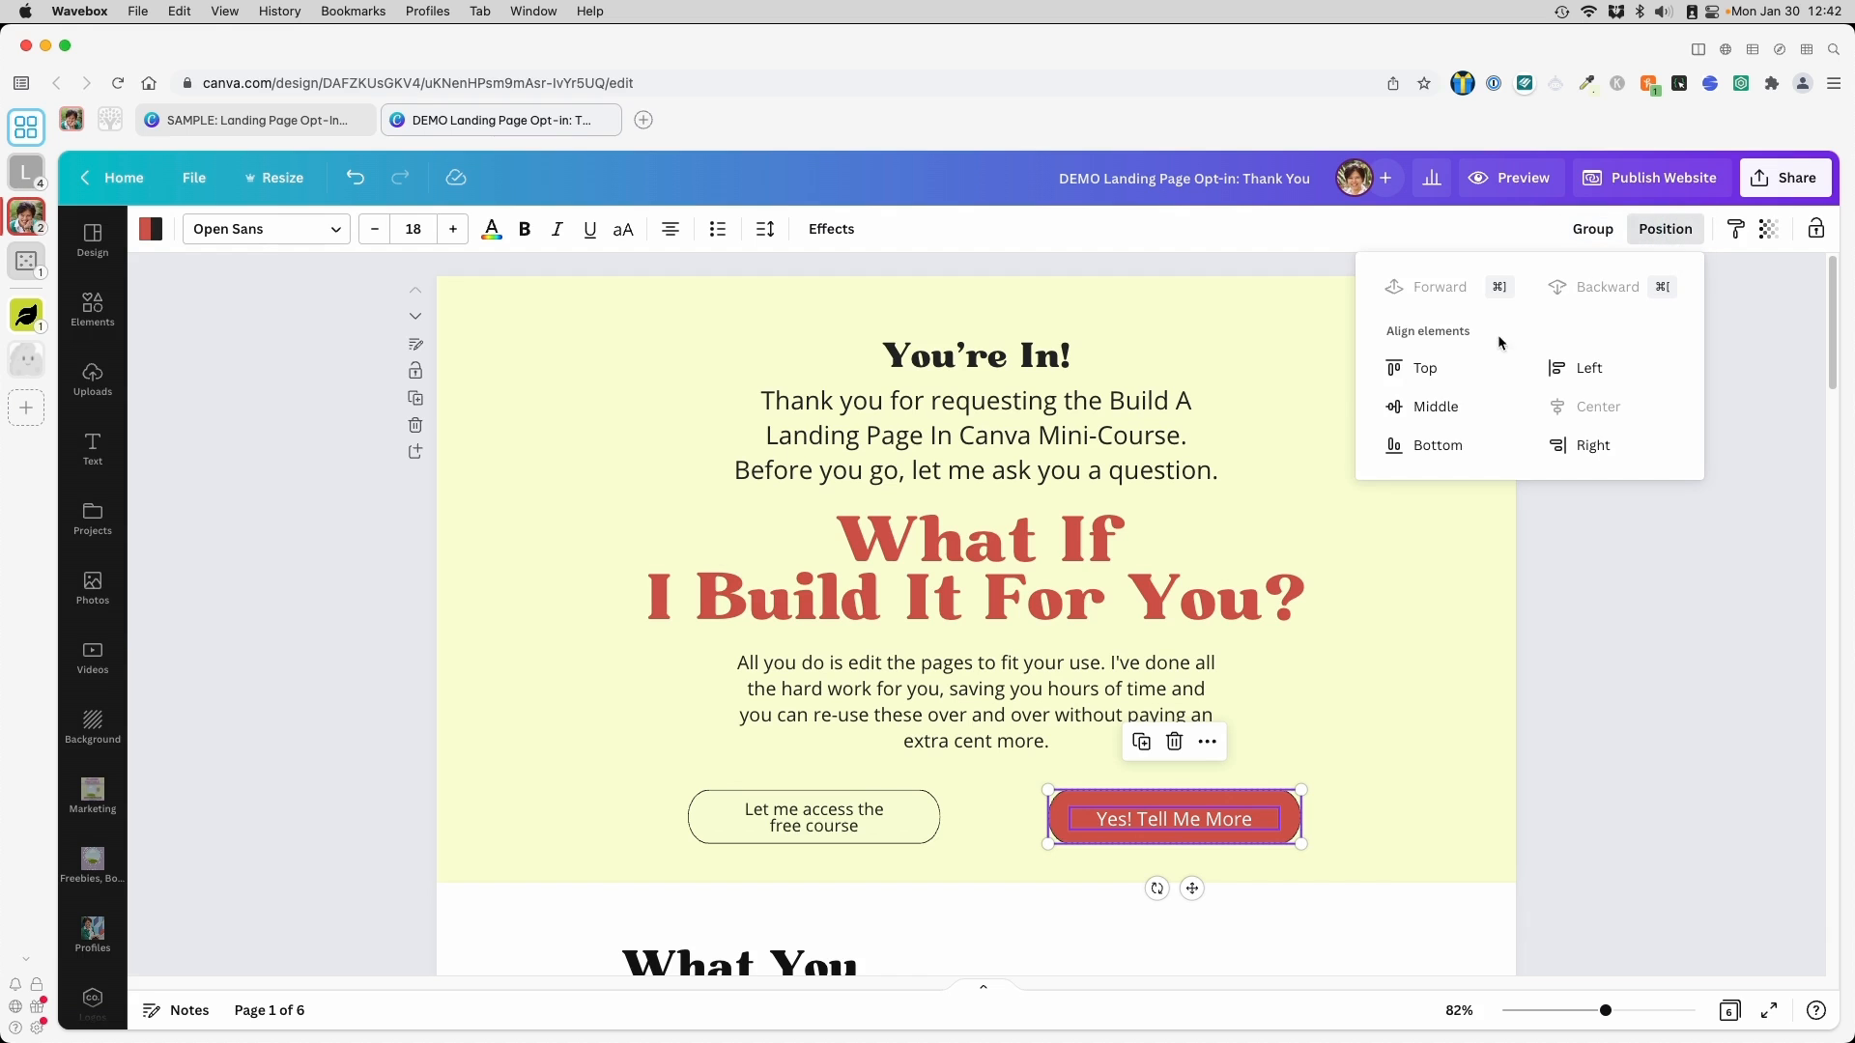
left_click(1402, 410)
left_click(1593, 229)
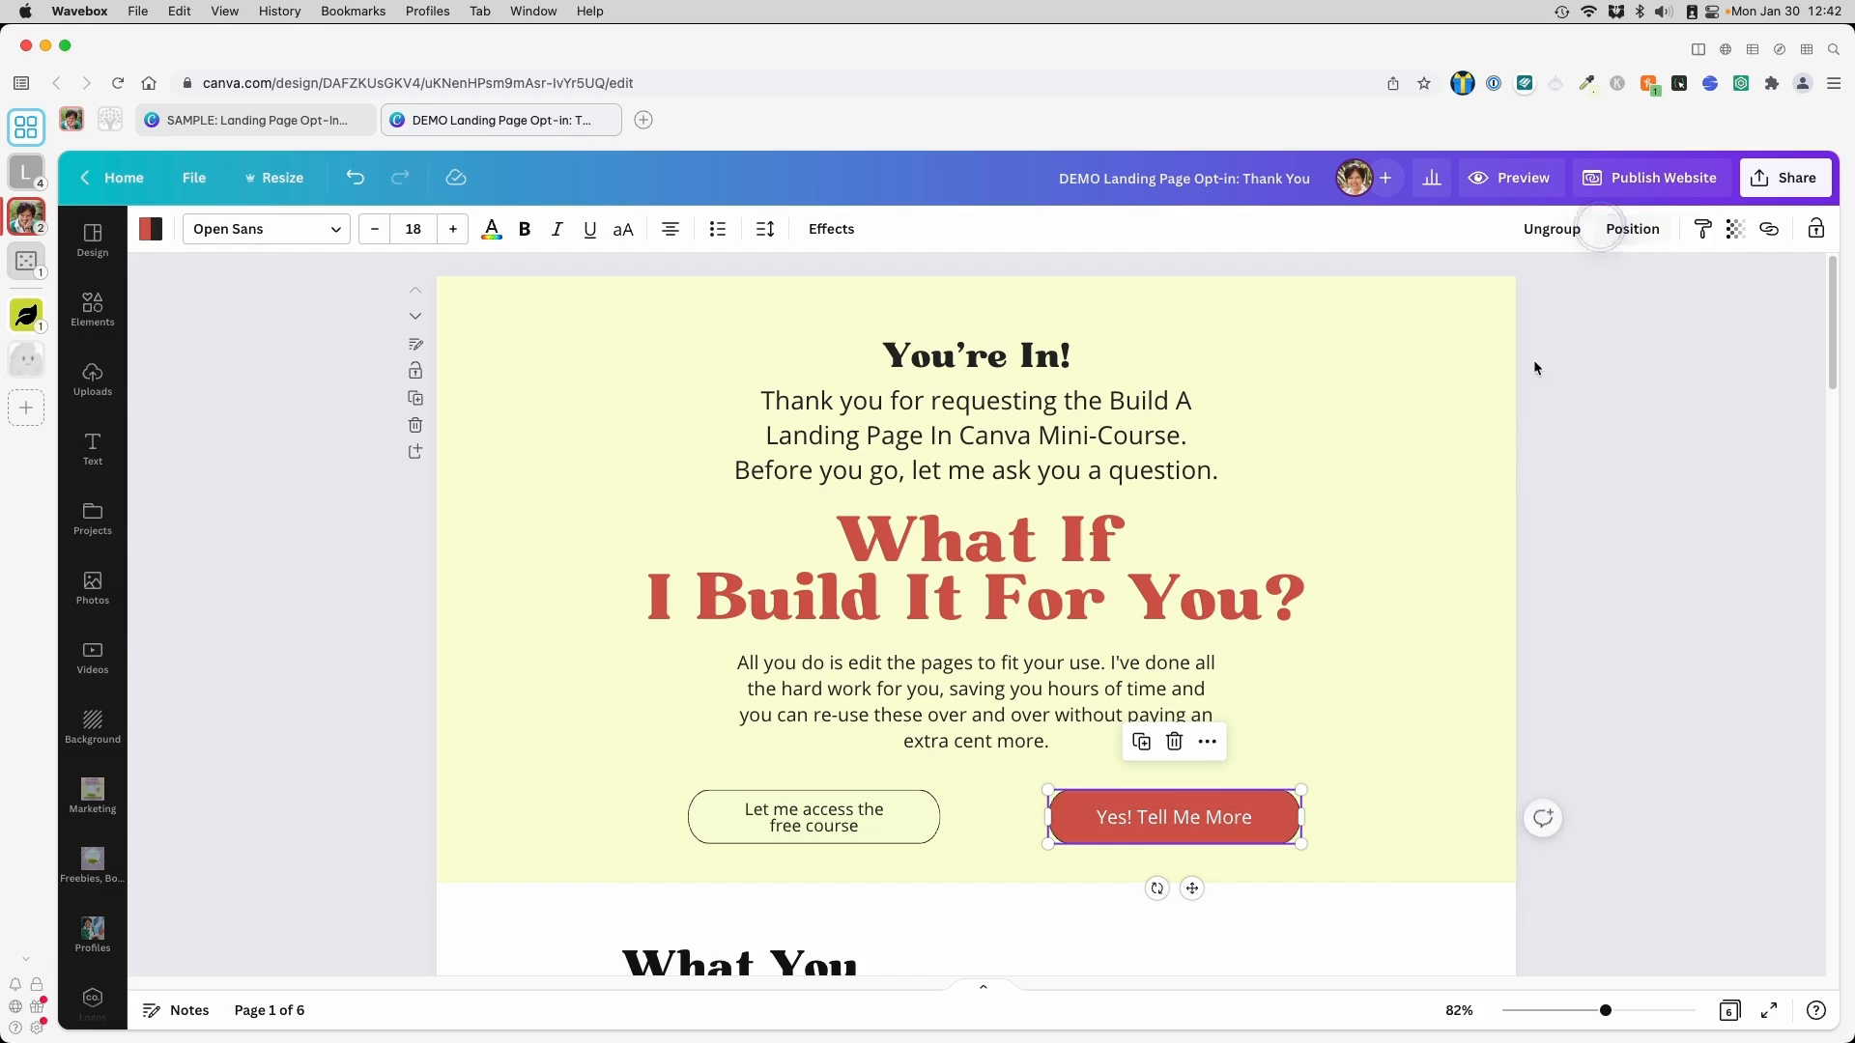
Move the two grouped buttons closer together beneath the introductory paragraph
left_click_drag(1150, 824, 1116, 817)
left_click(1368, 771)
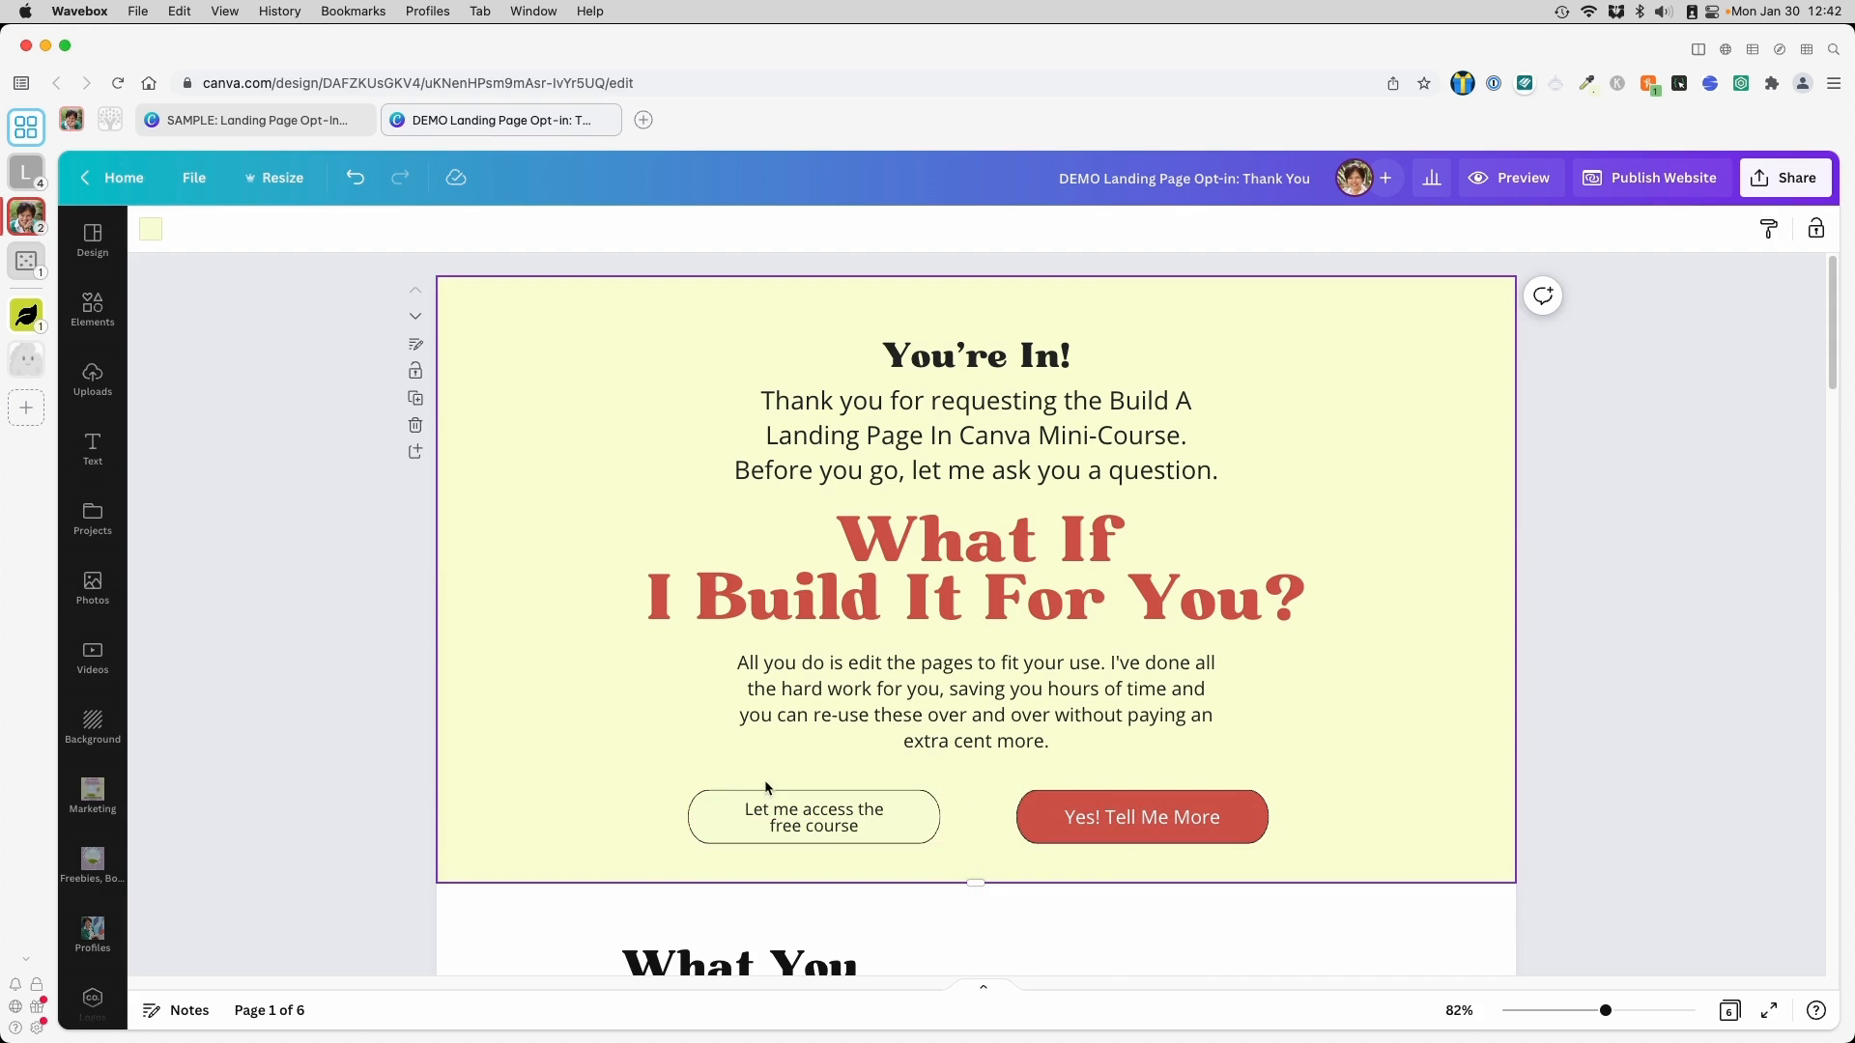
left_click(784, 829)
left_click_drag(792, 823, 785, 823)
left_click(1459, 736)
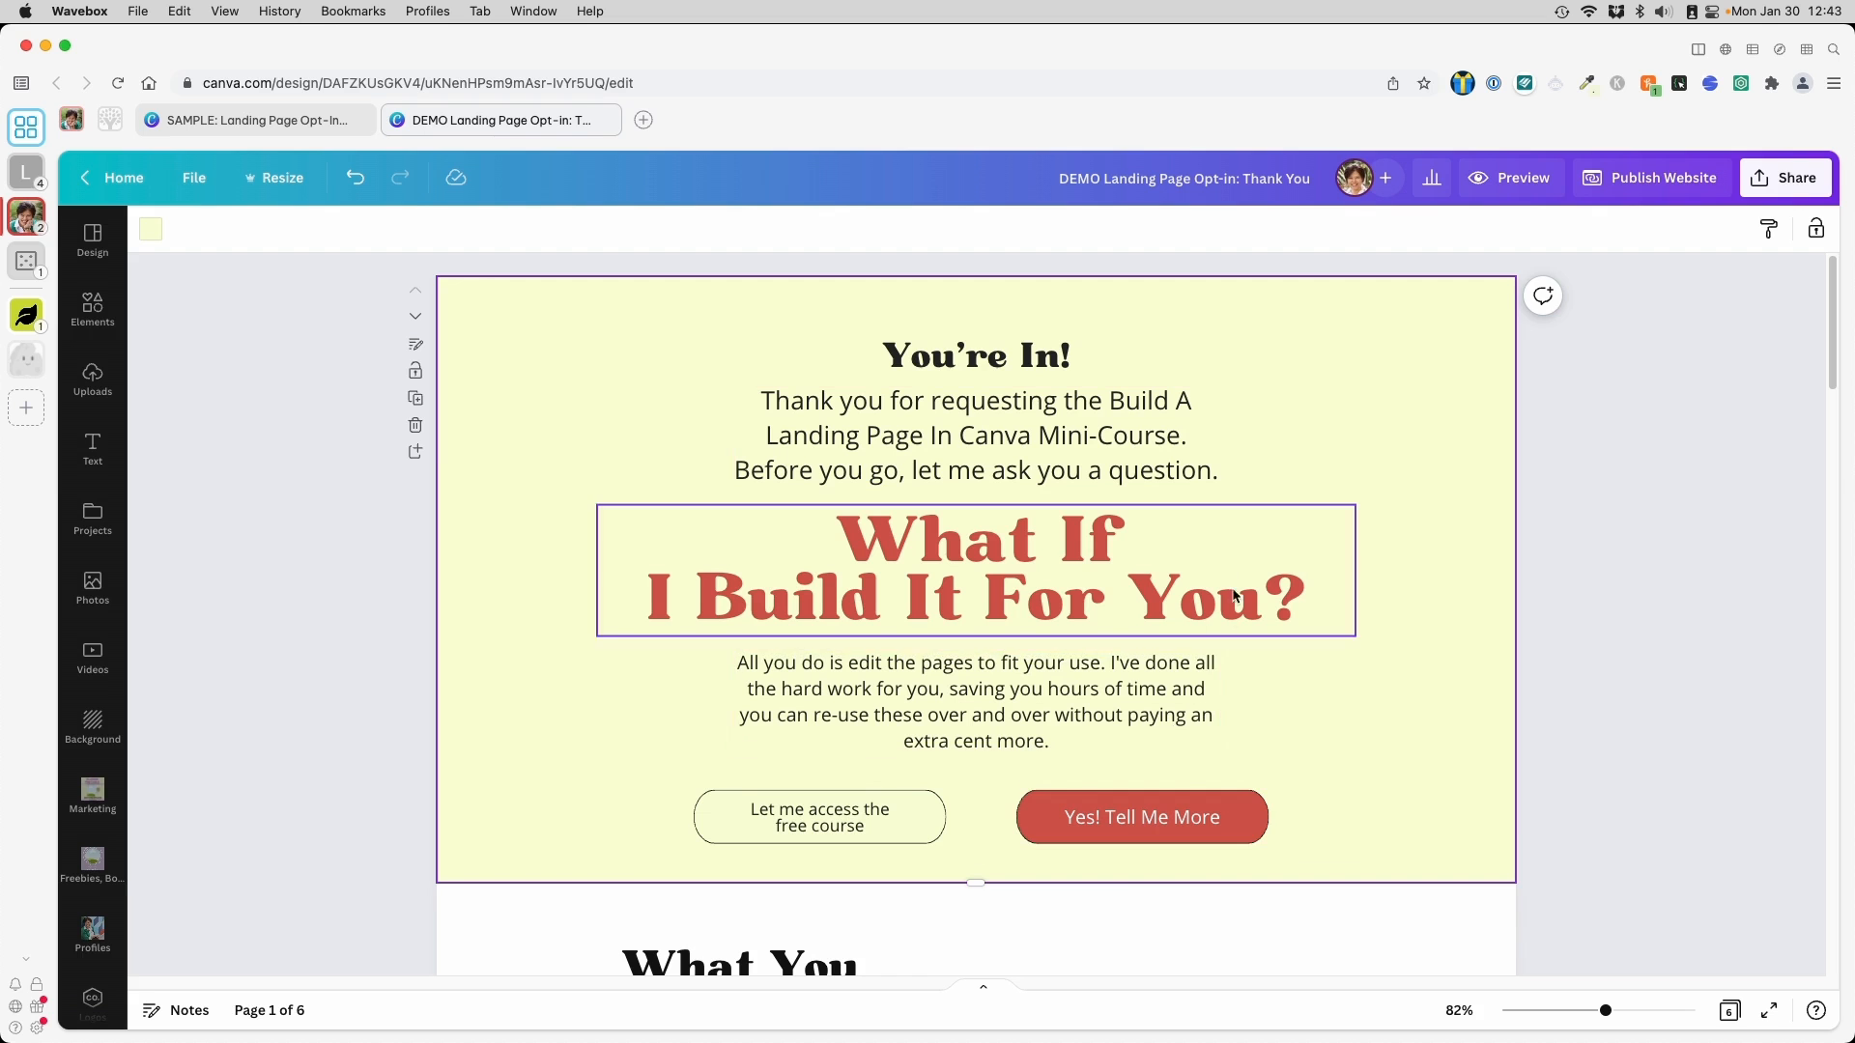
Move the "Tools We Will Use" page up two places so it follows directly after the first page
left_click(1152, 835)
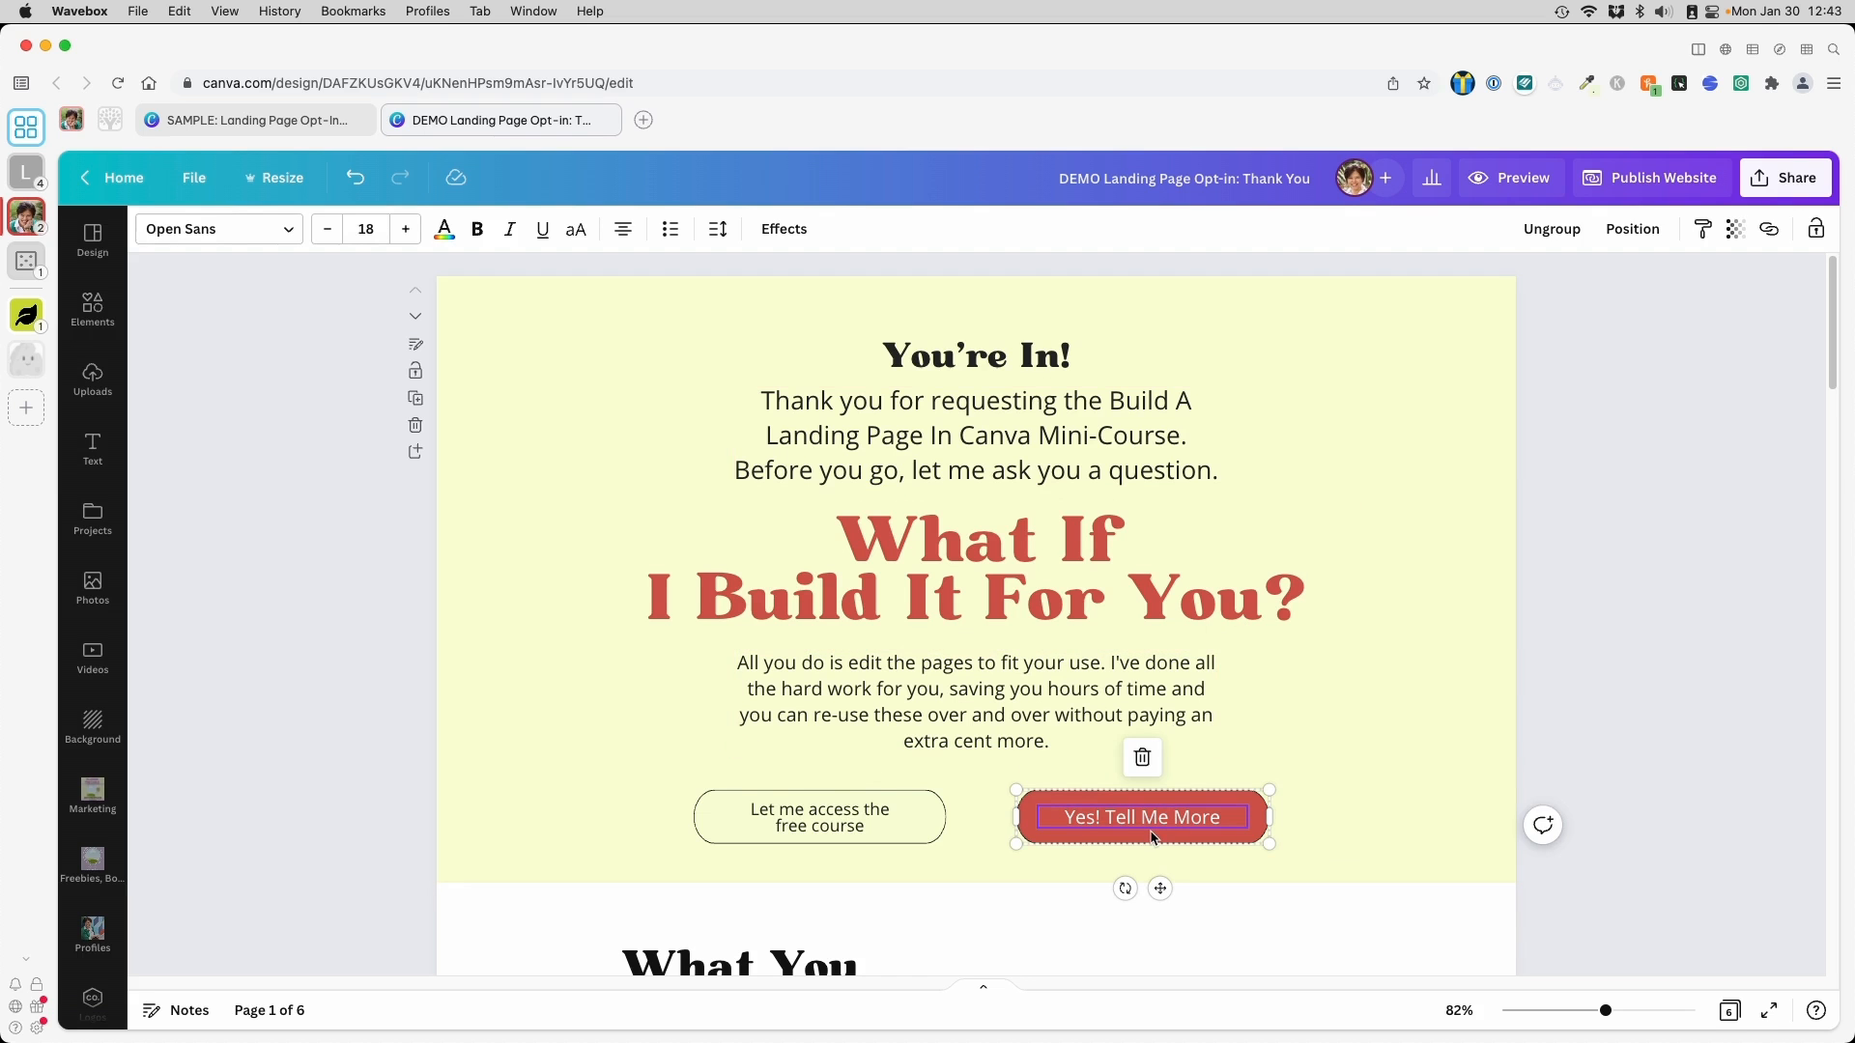
scroll(1152, 837, "down", 6)
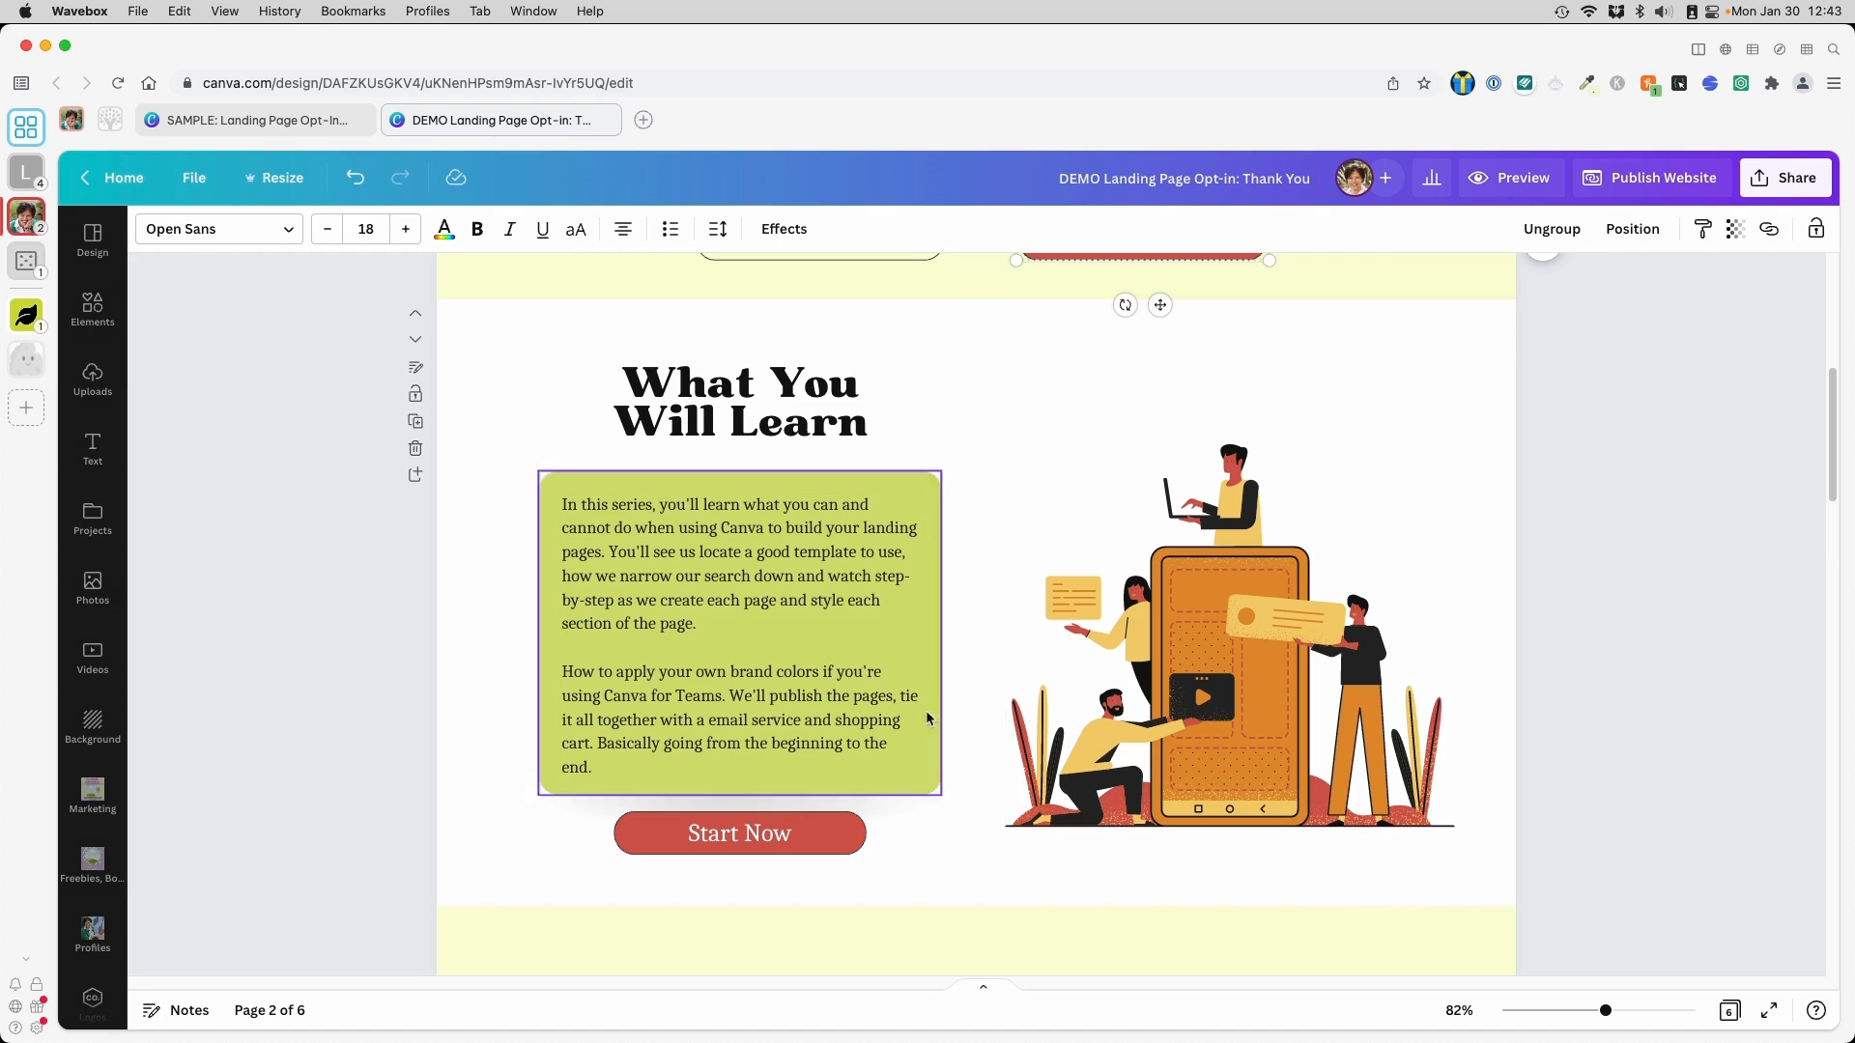
scroll(1226, 725, "down", 3)
scroll(1227, 731, "down", 10)
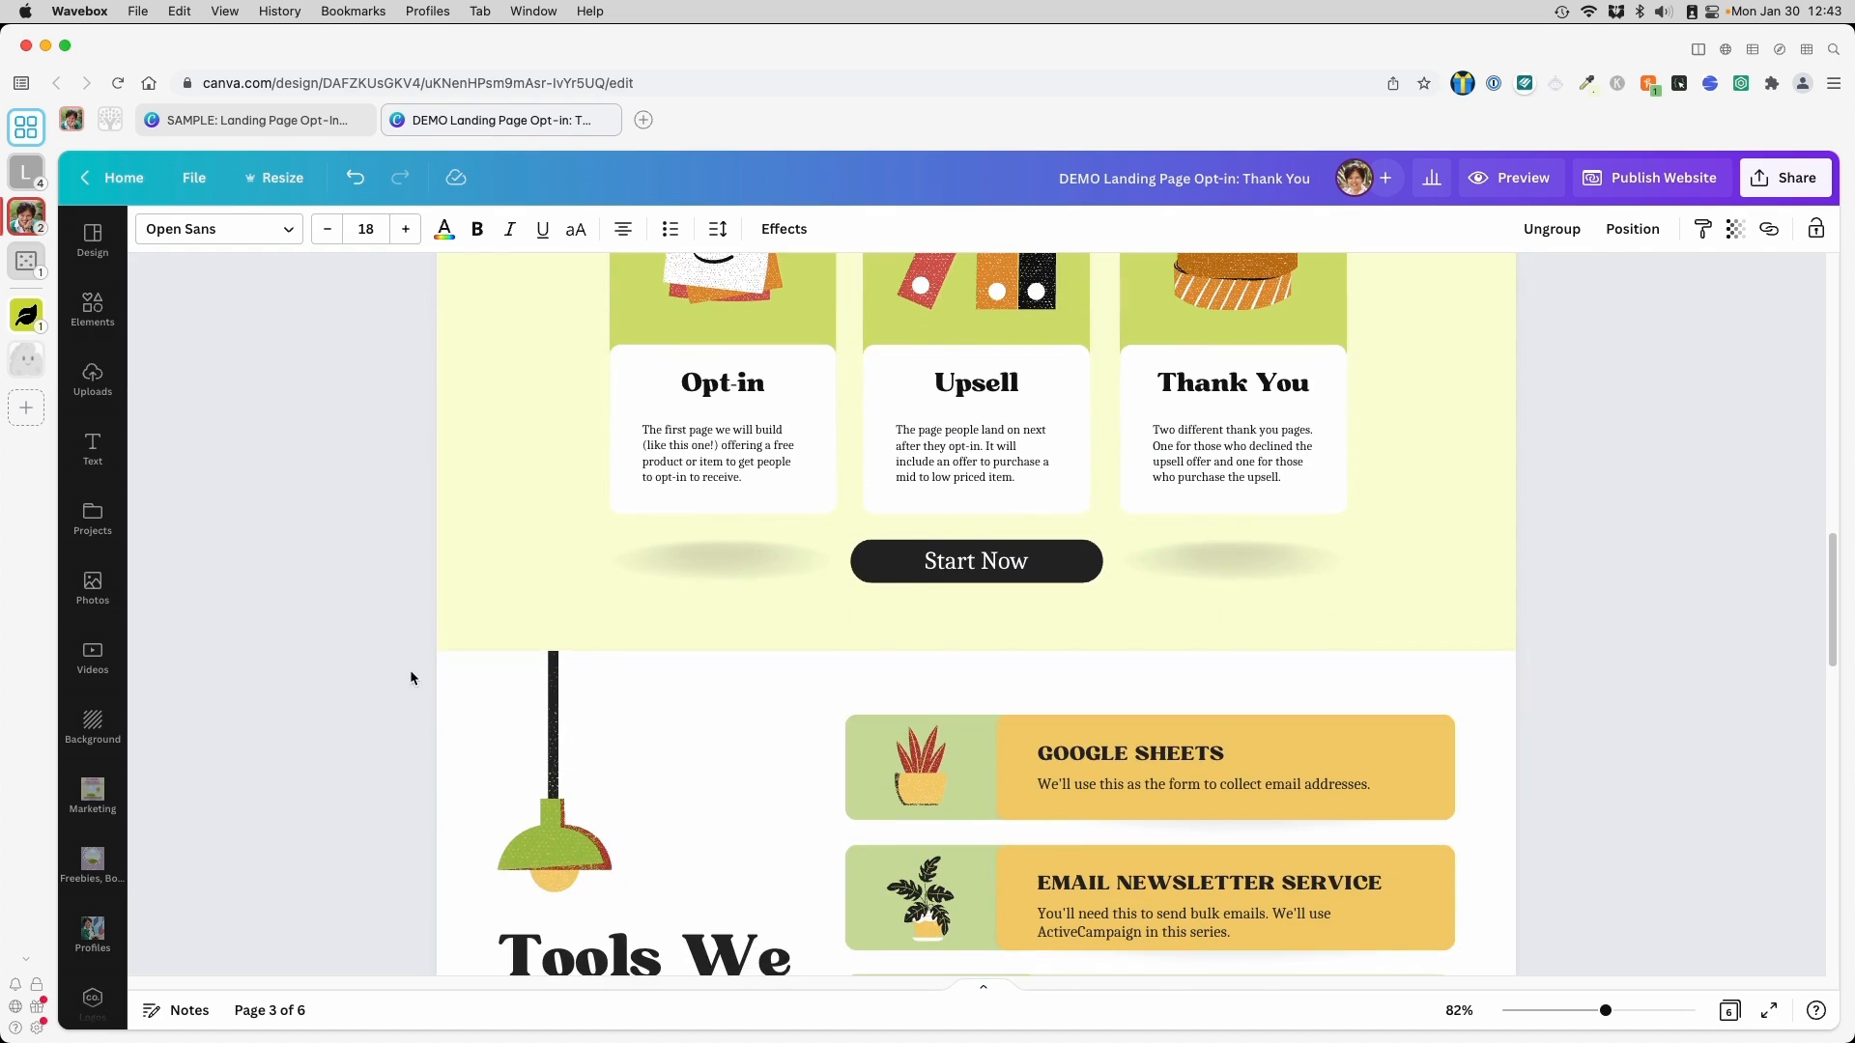
left_click(433, 727)
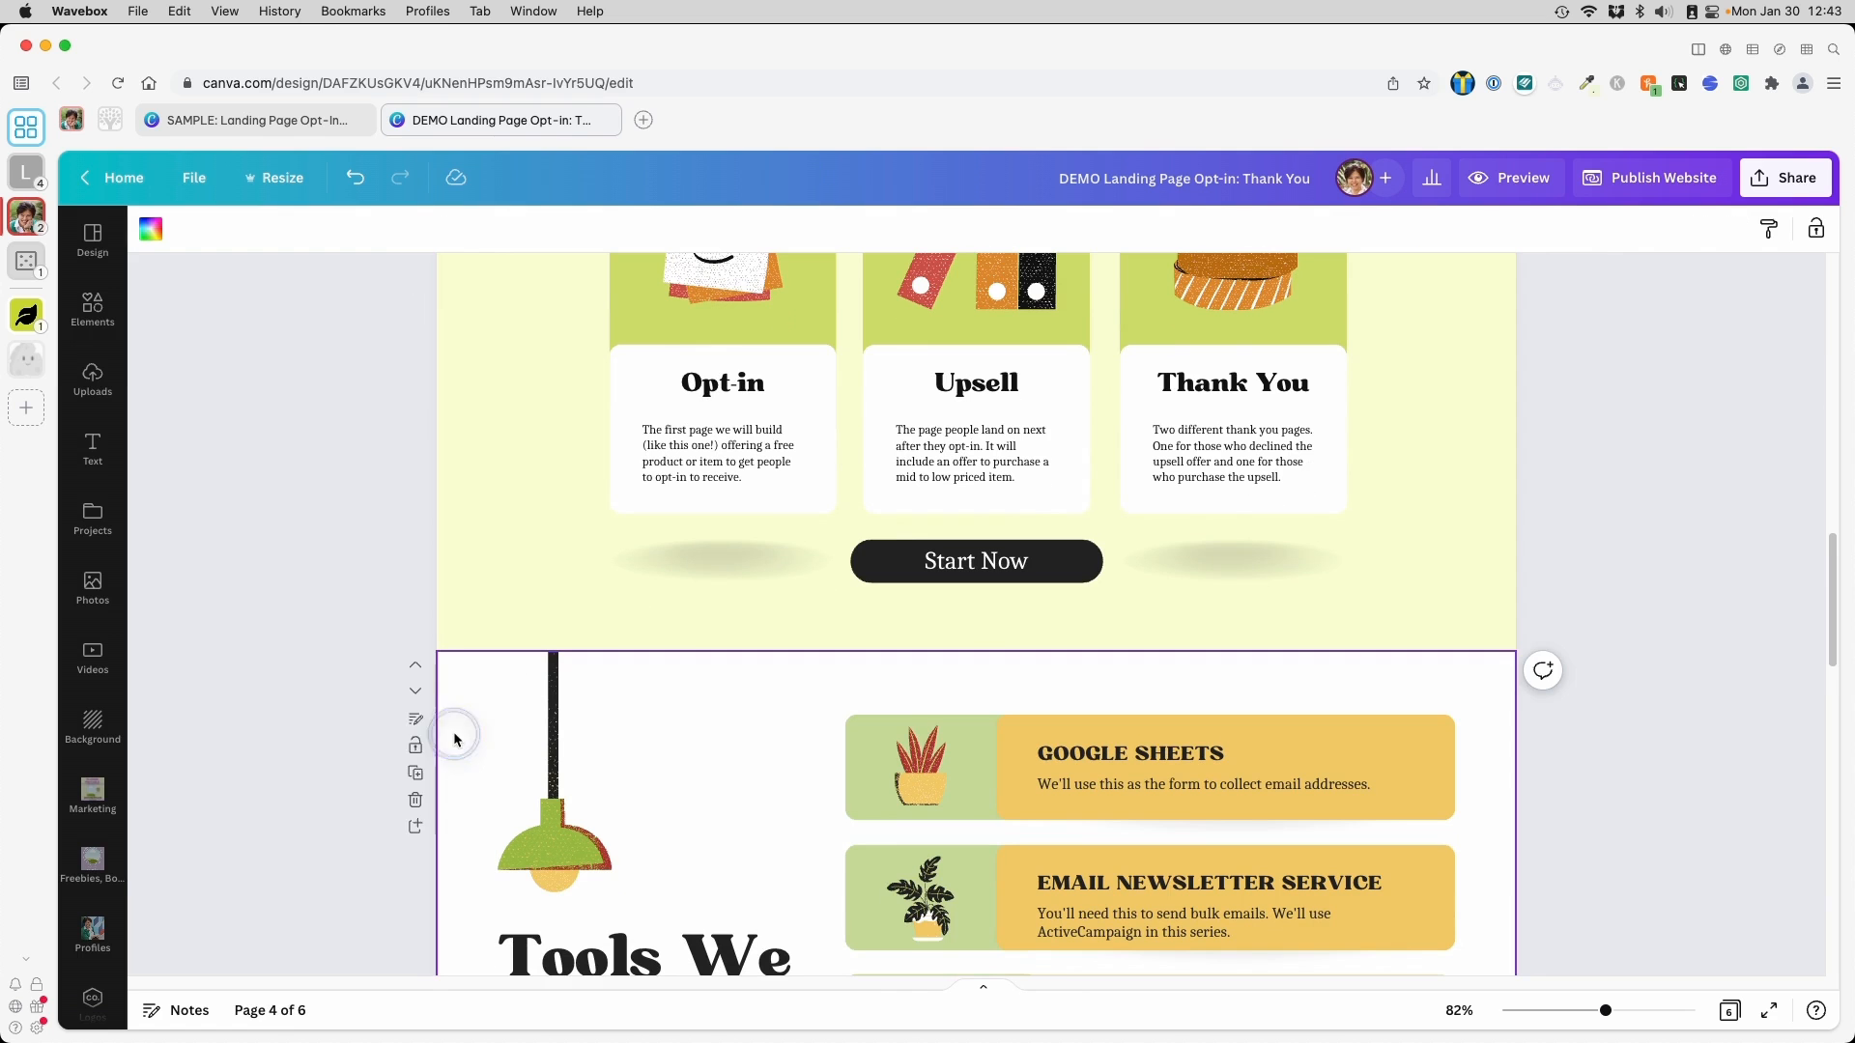
left_click(415, 667)
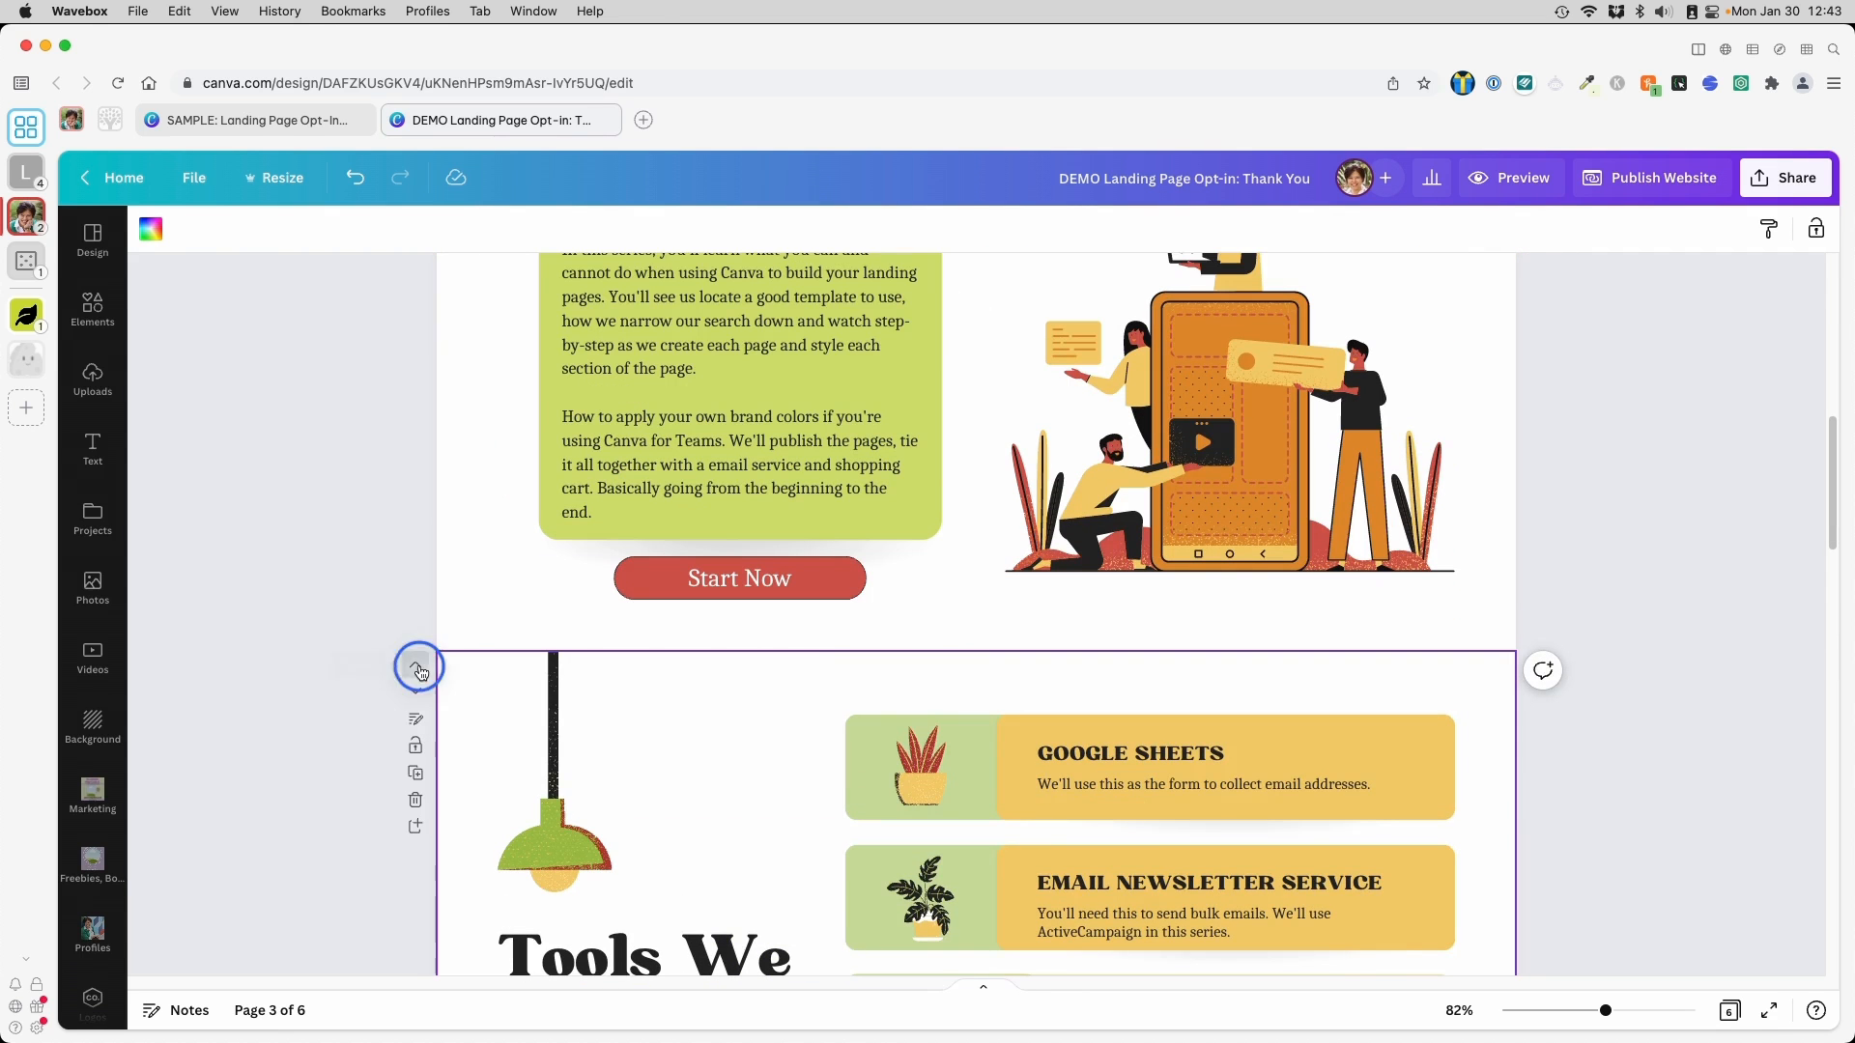
left_click(416, 667)
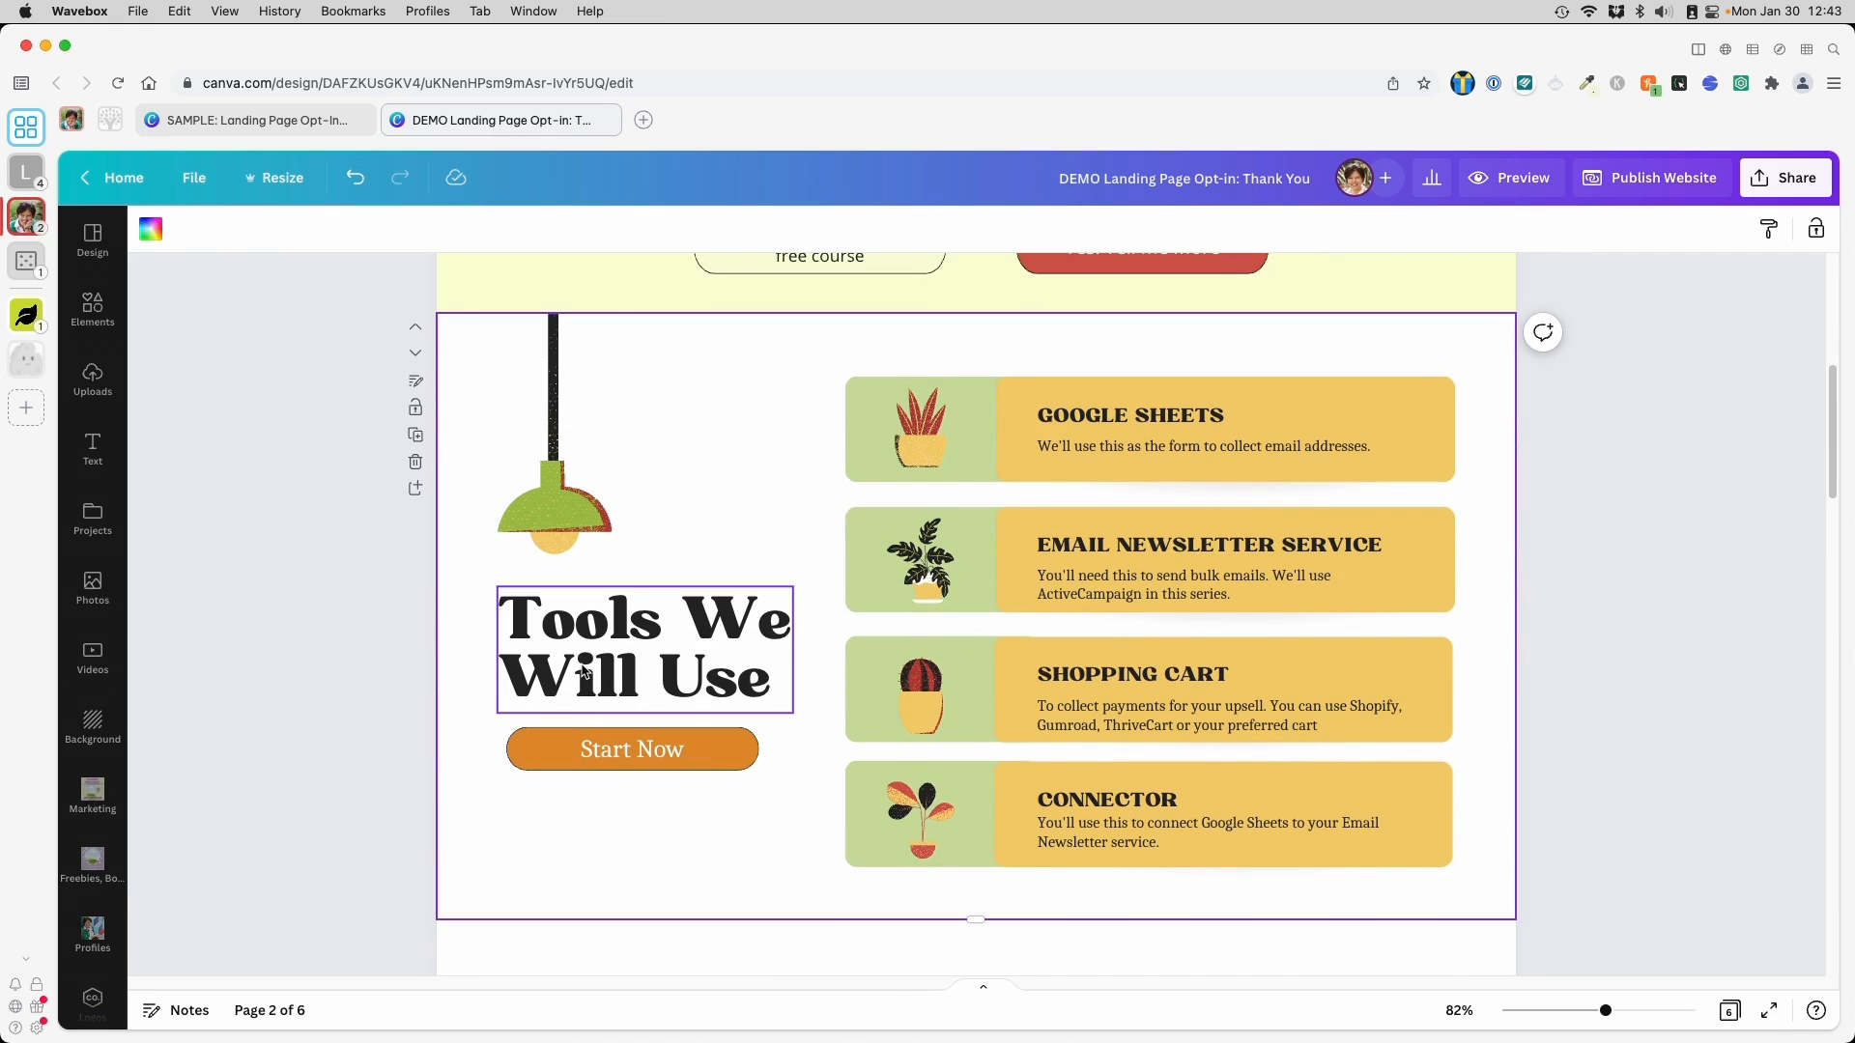
Replace the "Tools We Will Use" heading and lamp with the sample's "Here’s What You’ll Receive" heading, placed above the orange button
left_click(222, 118)
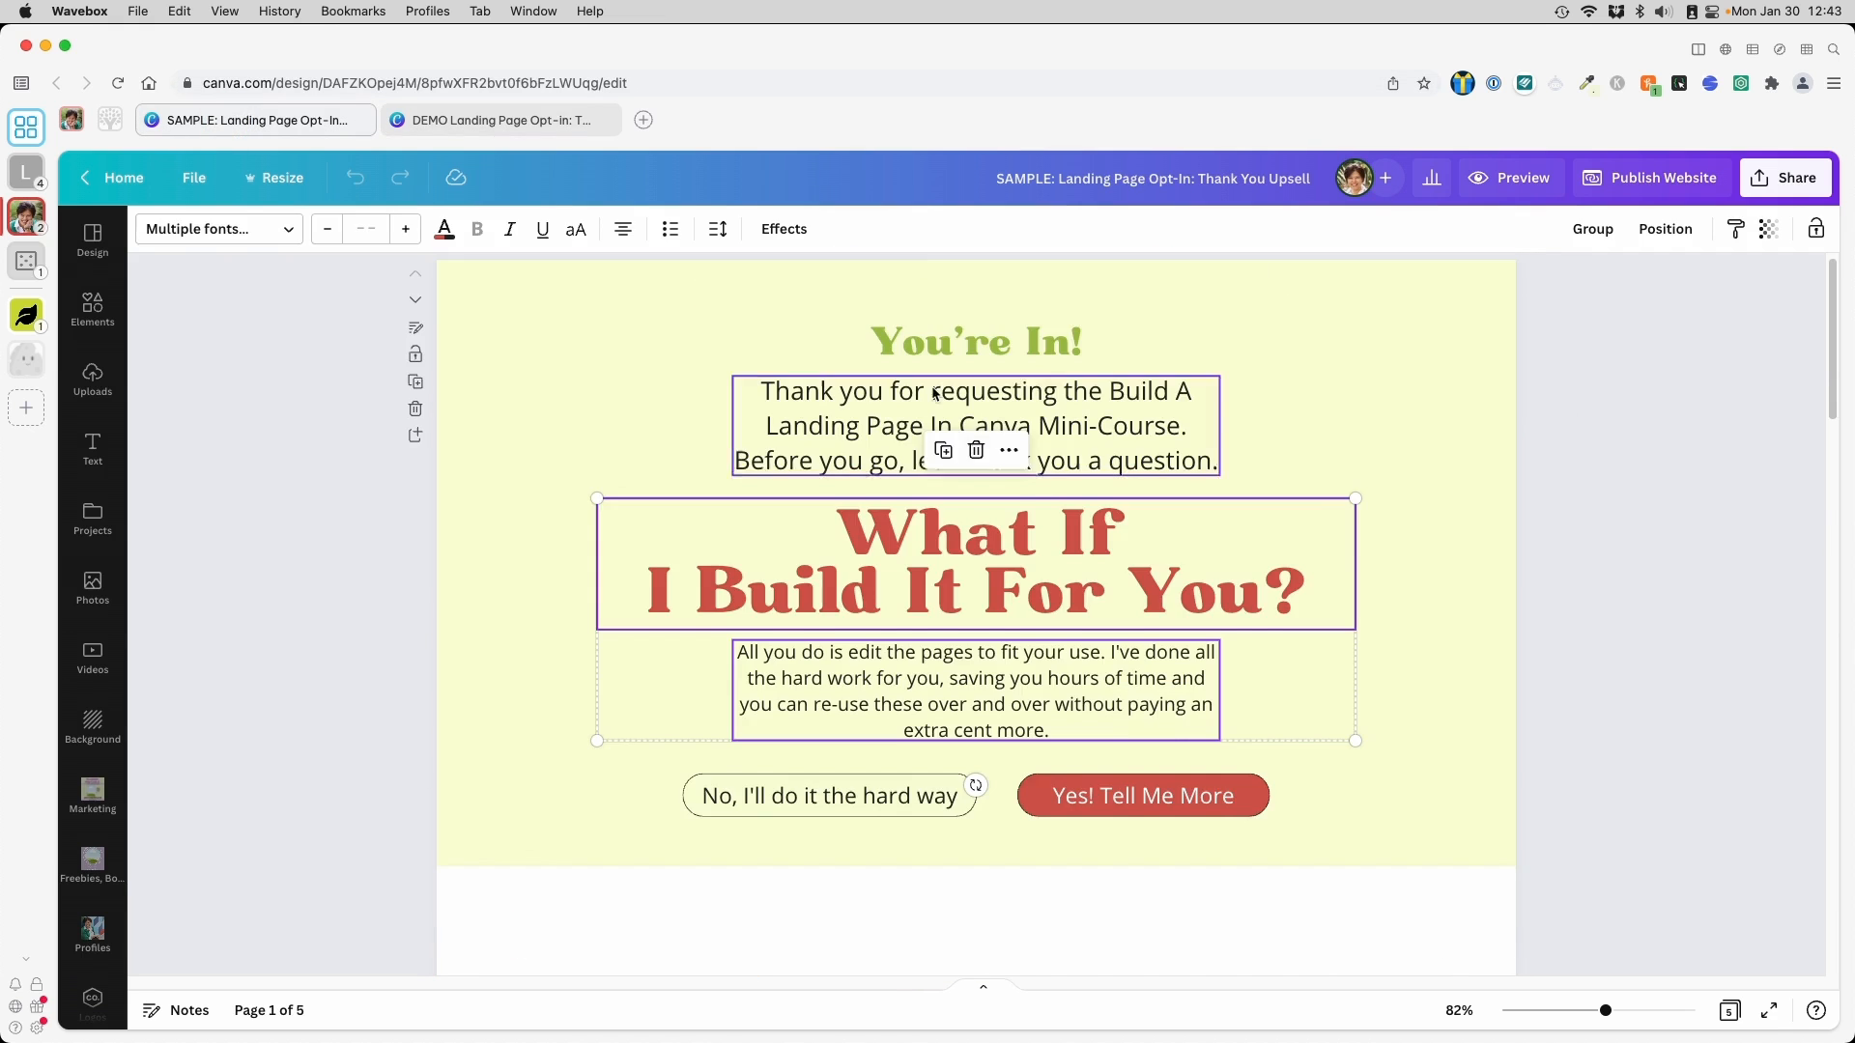
scroll(931, 657, "down", 5)
left_click(611, 588)
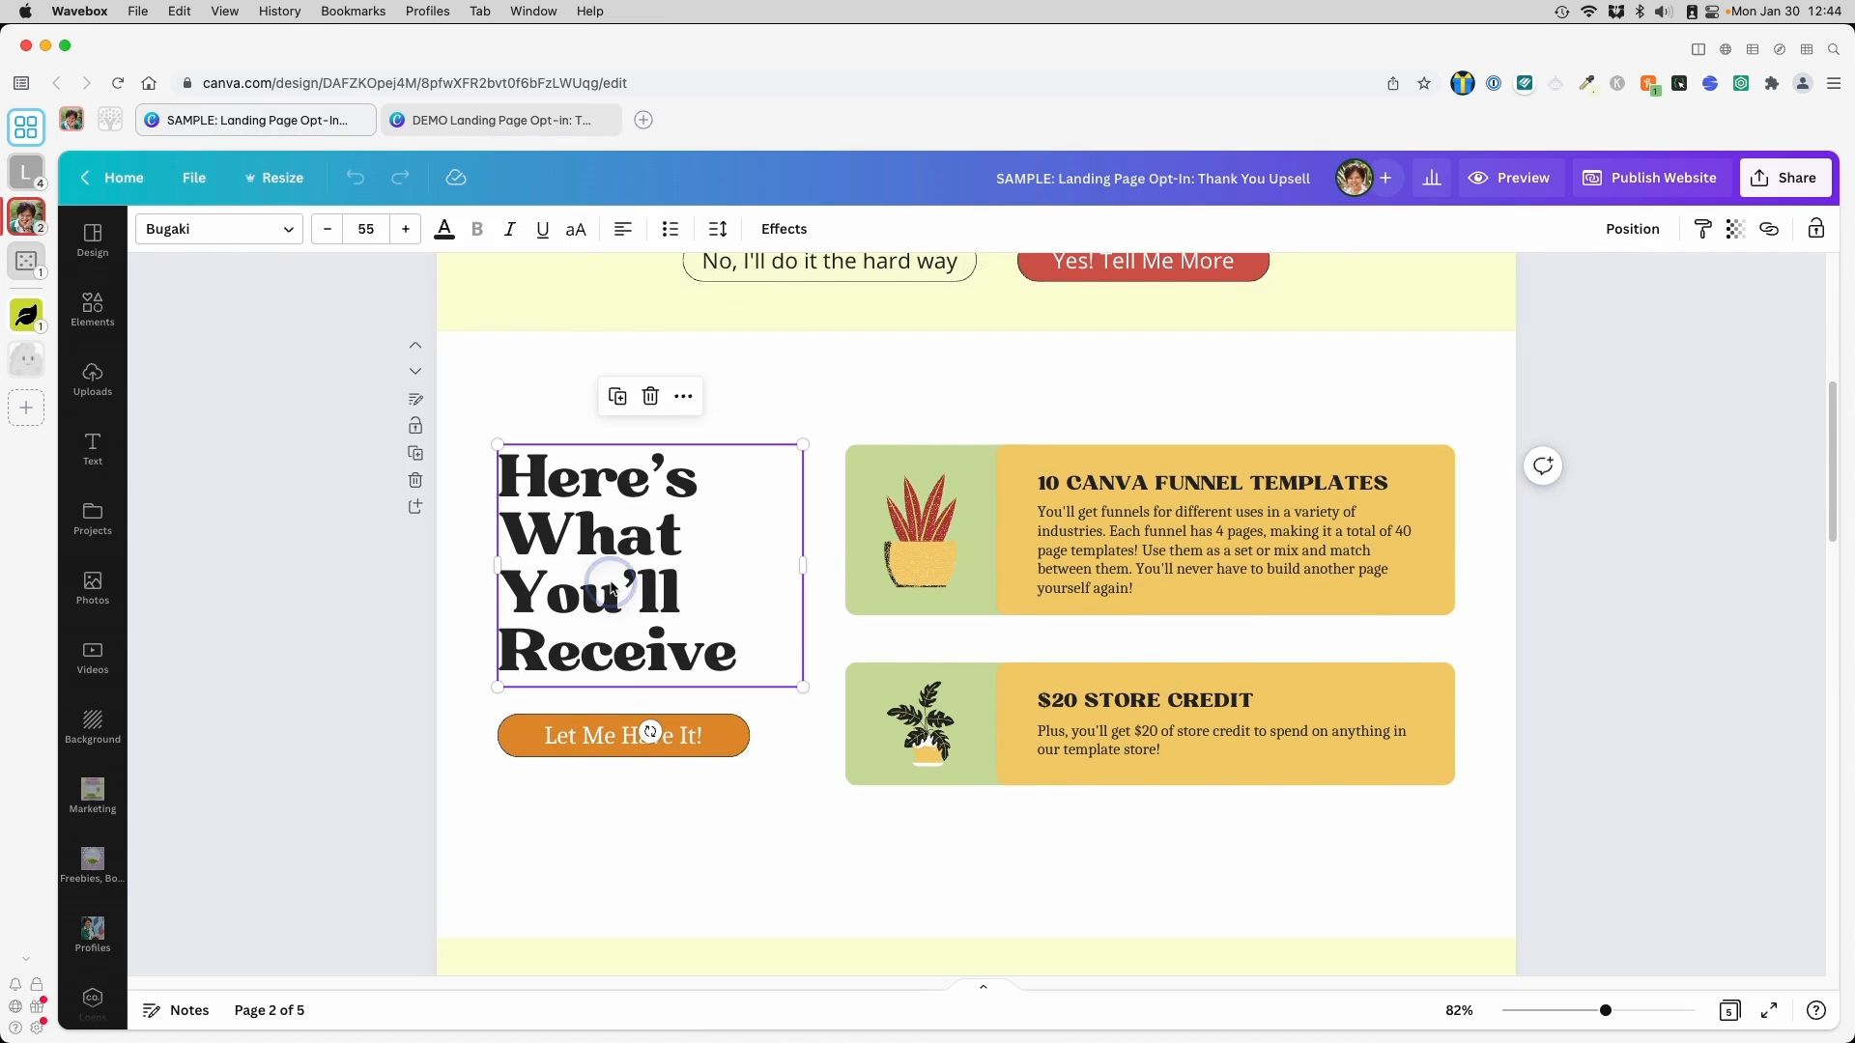
left_click(449, 121)
left_click(565, 496)
key("Delete")
left_click(572, 599)
left_click(645, 538)
left_click(632, 514)
type("Here’s What You’ll Receive")
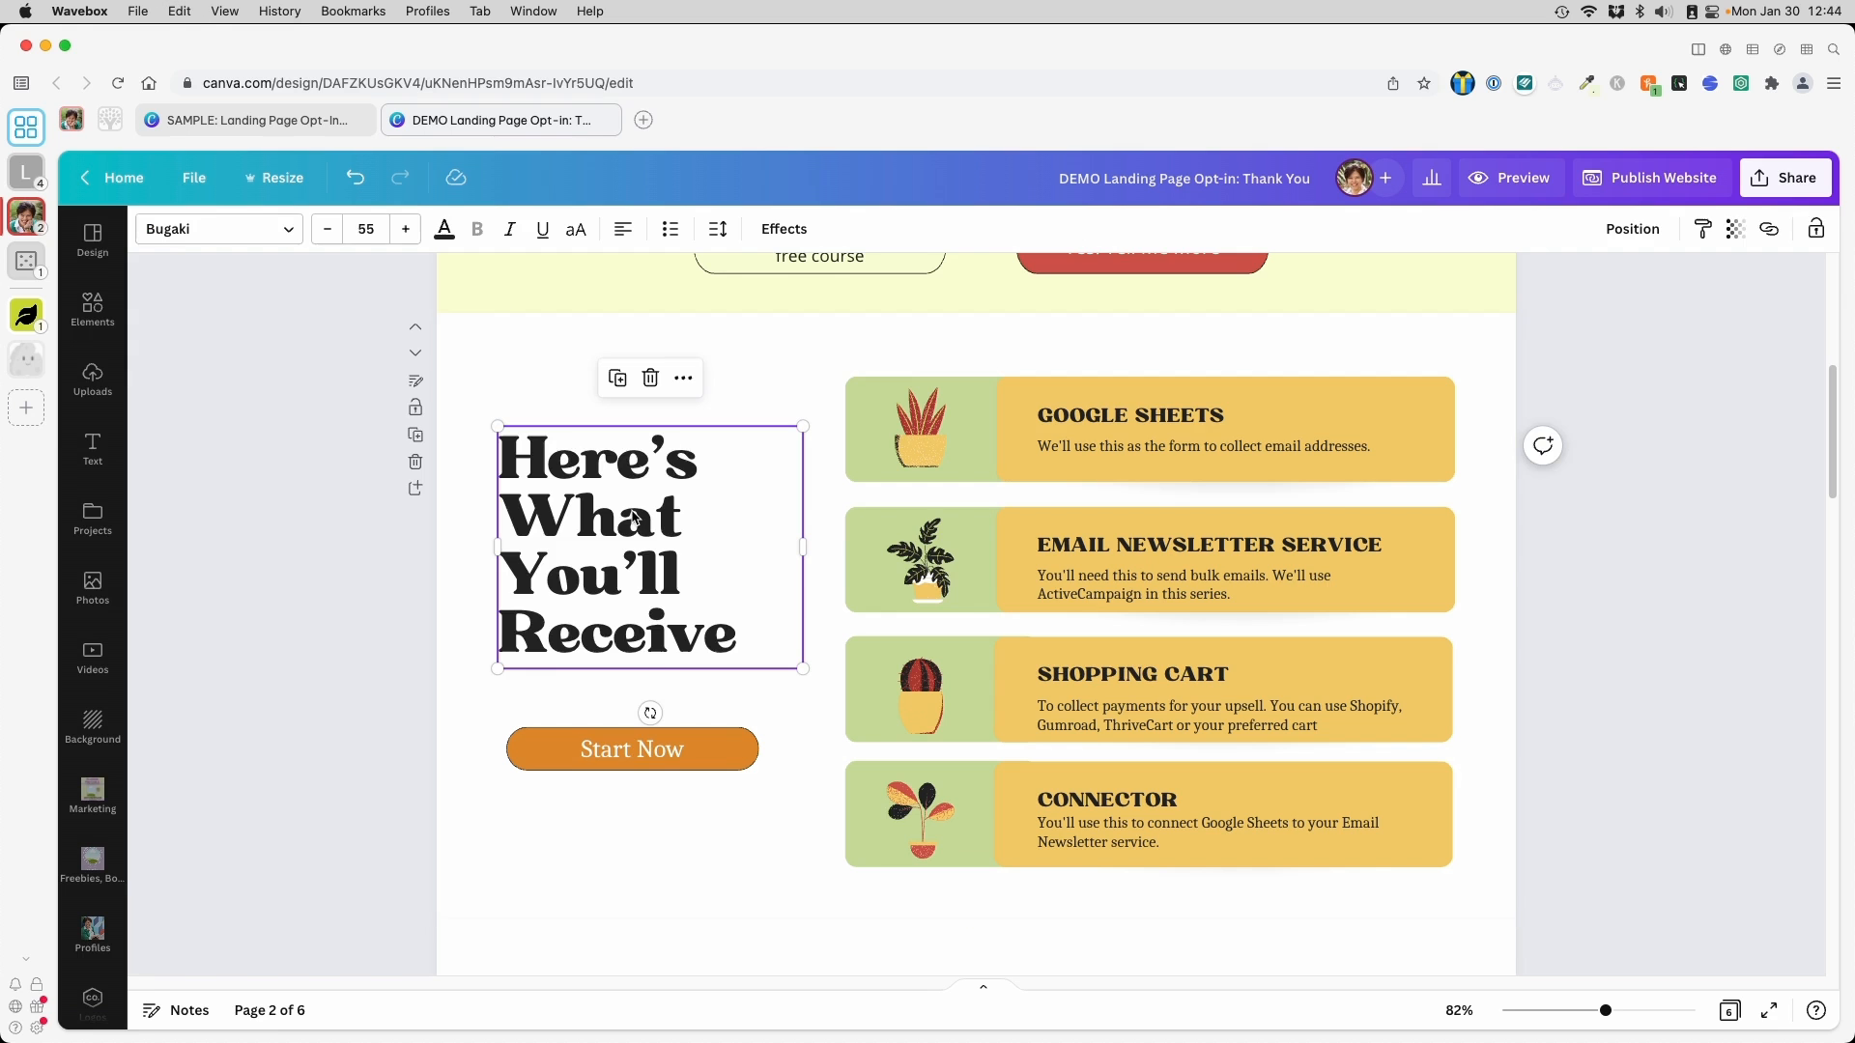
left_click_drag(633, 519, 621, 540)
Delete the Shopping Cart and Connector cards and move the Email Newsletter Service card down into the freed space
scroll(633, 524, "down", 1)
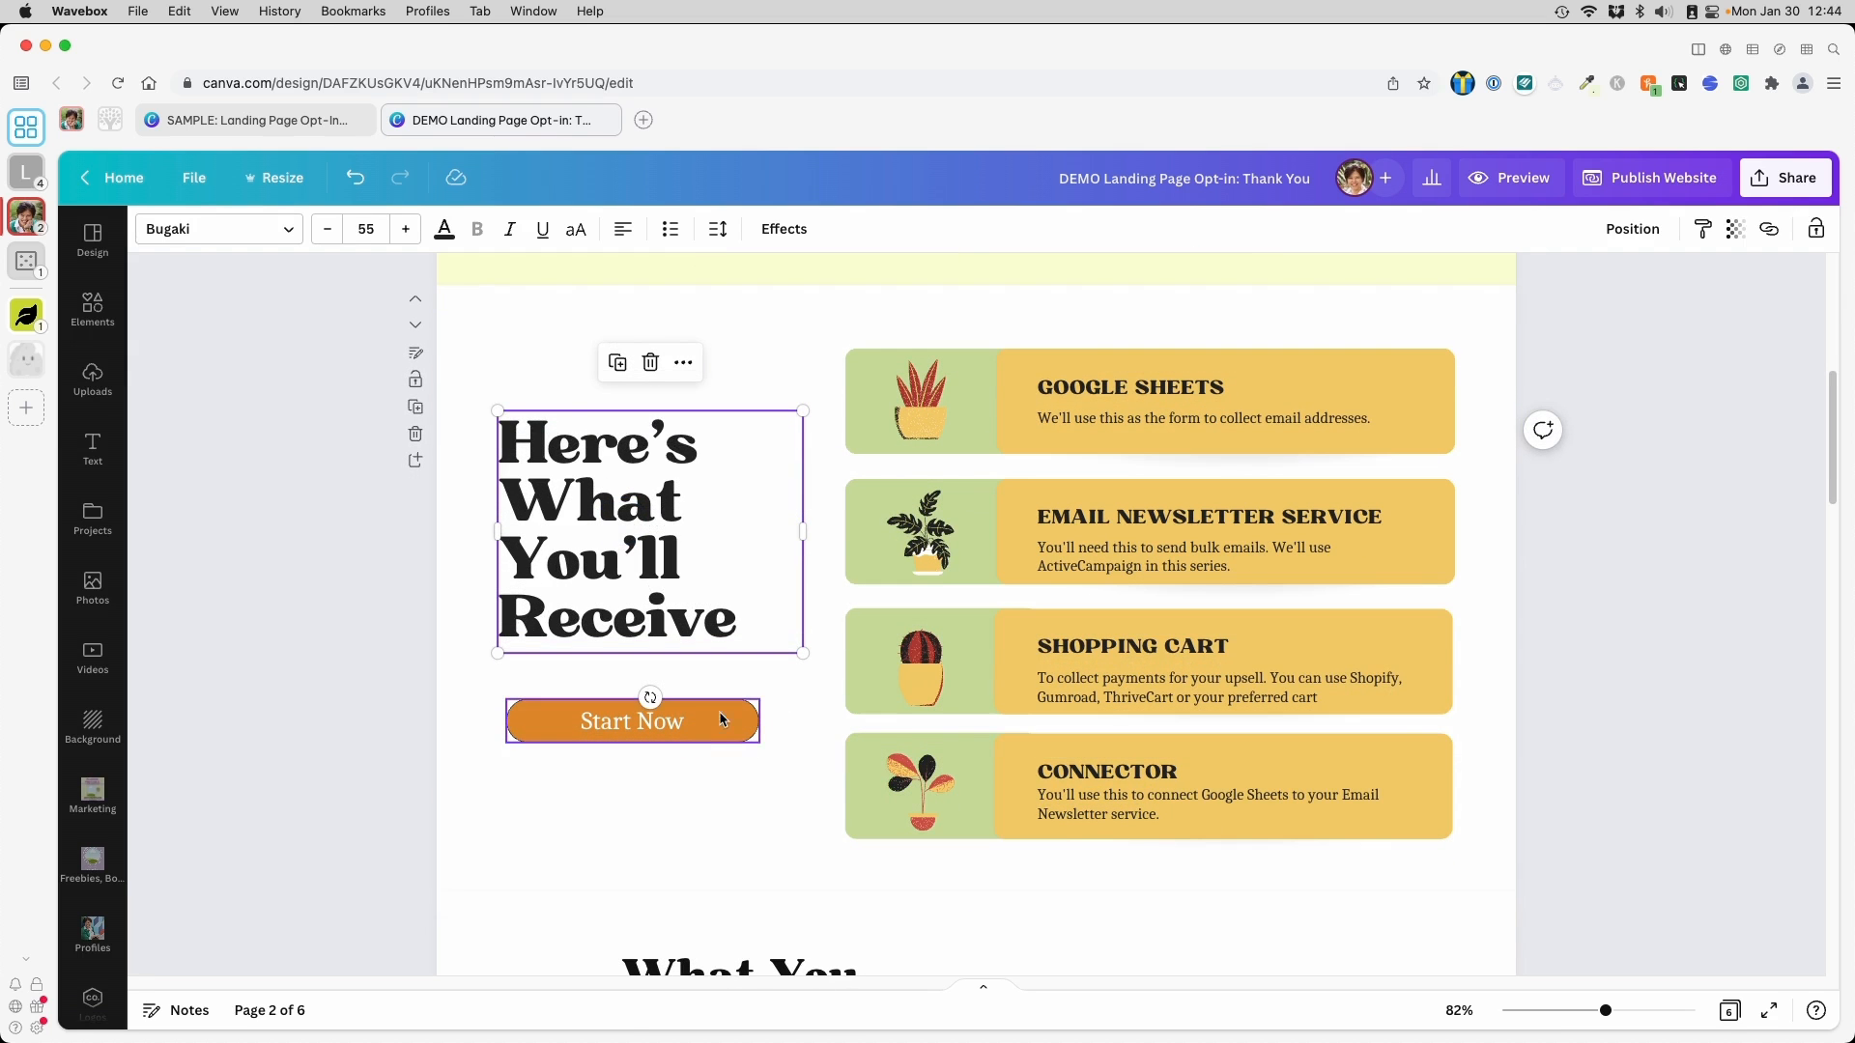
left_click_drag(1461, 600, 988, 844)
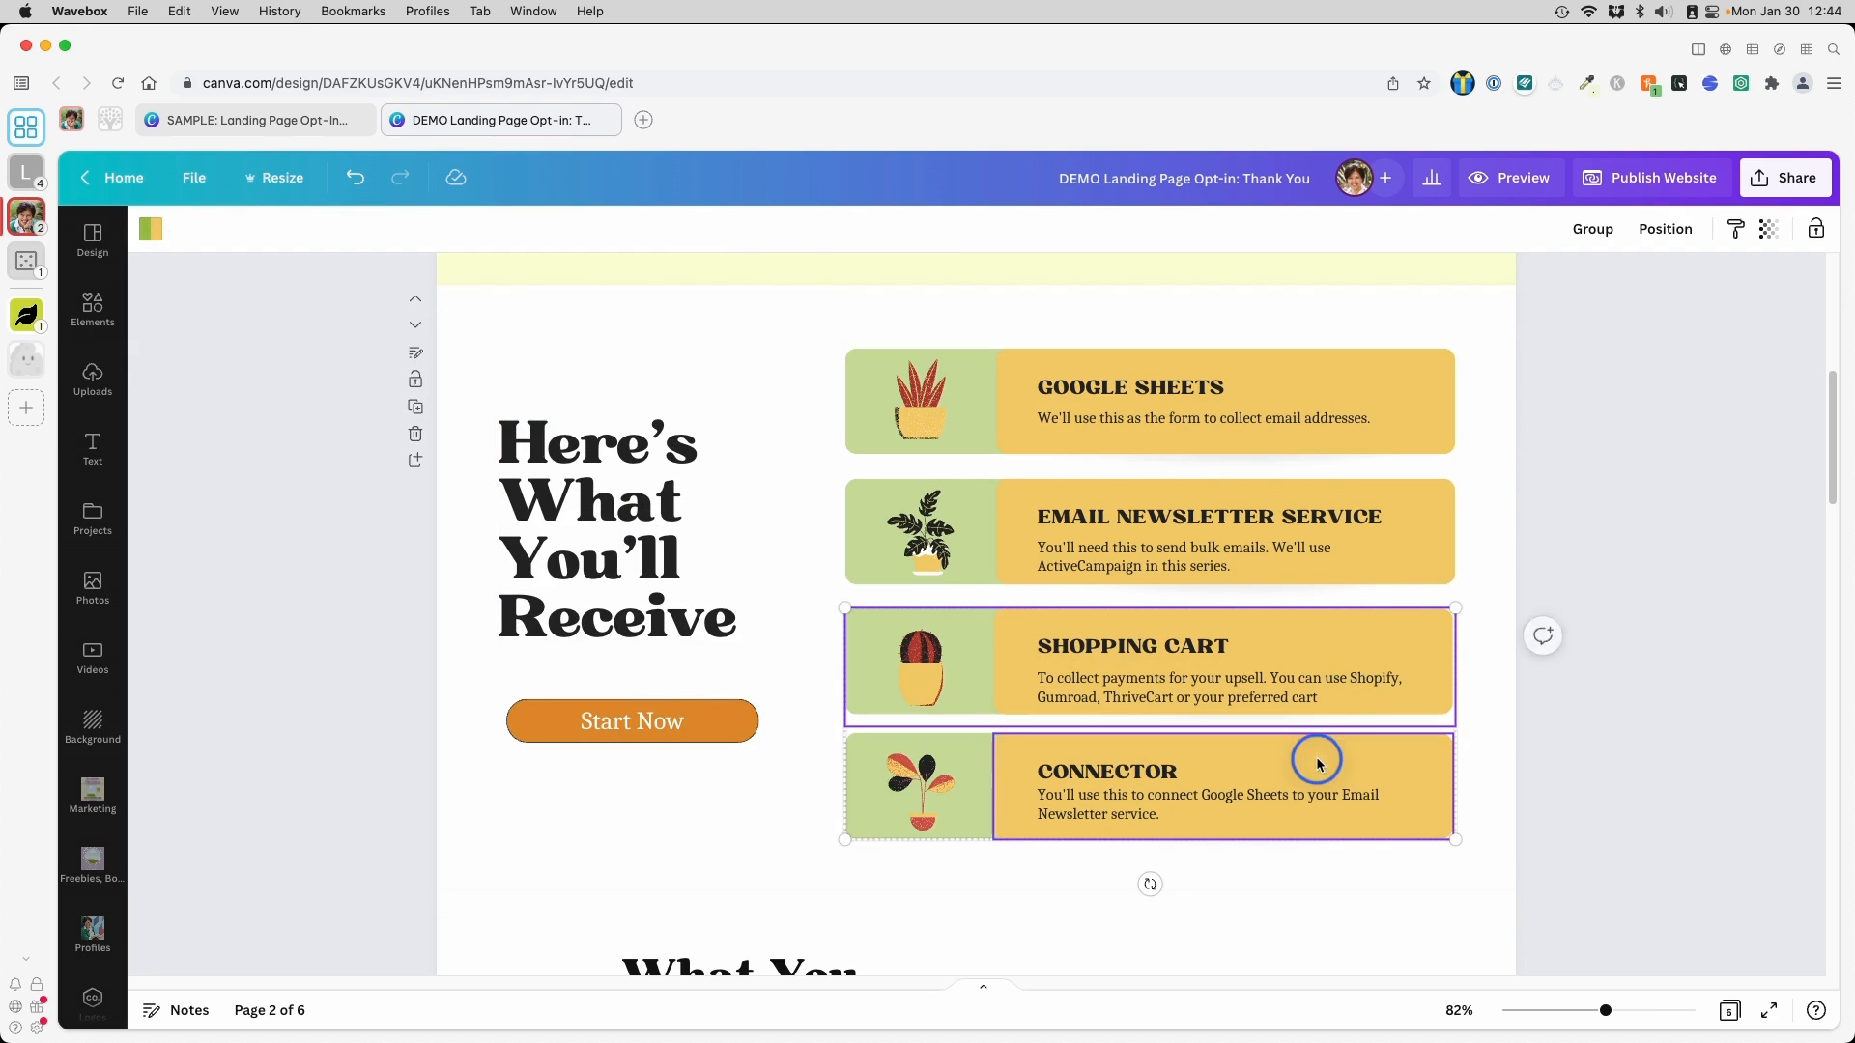
left_click_drag(1607, 605, 816, 841)
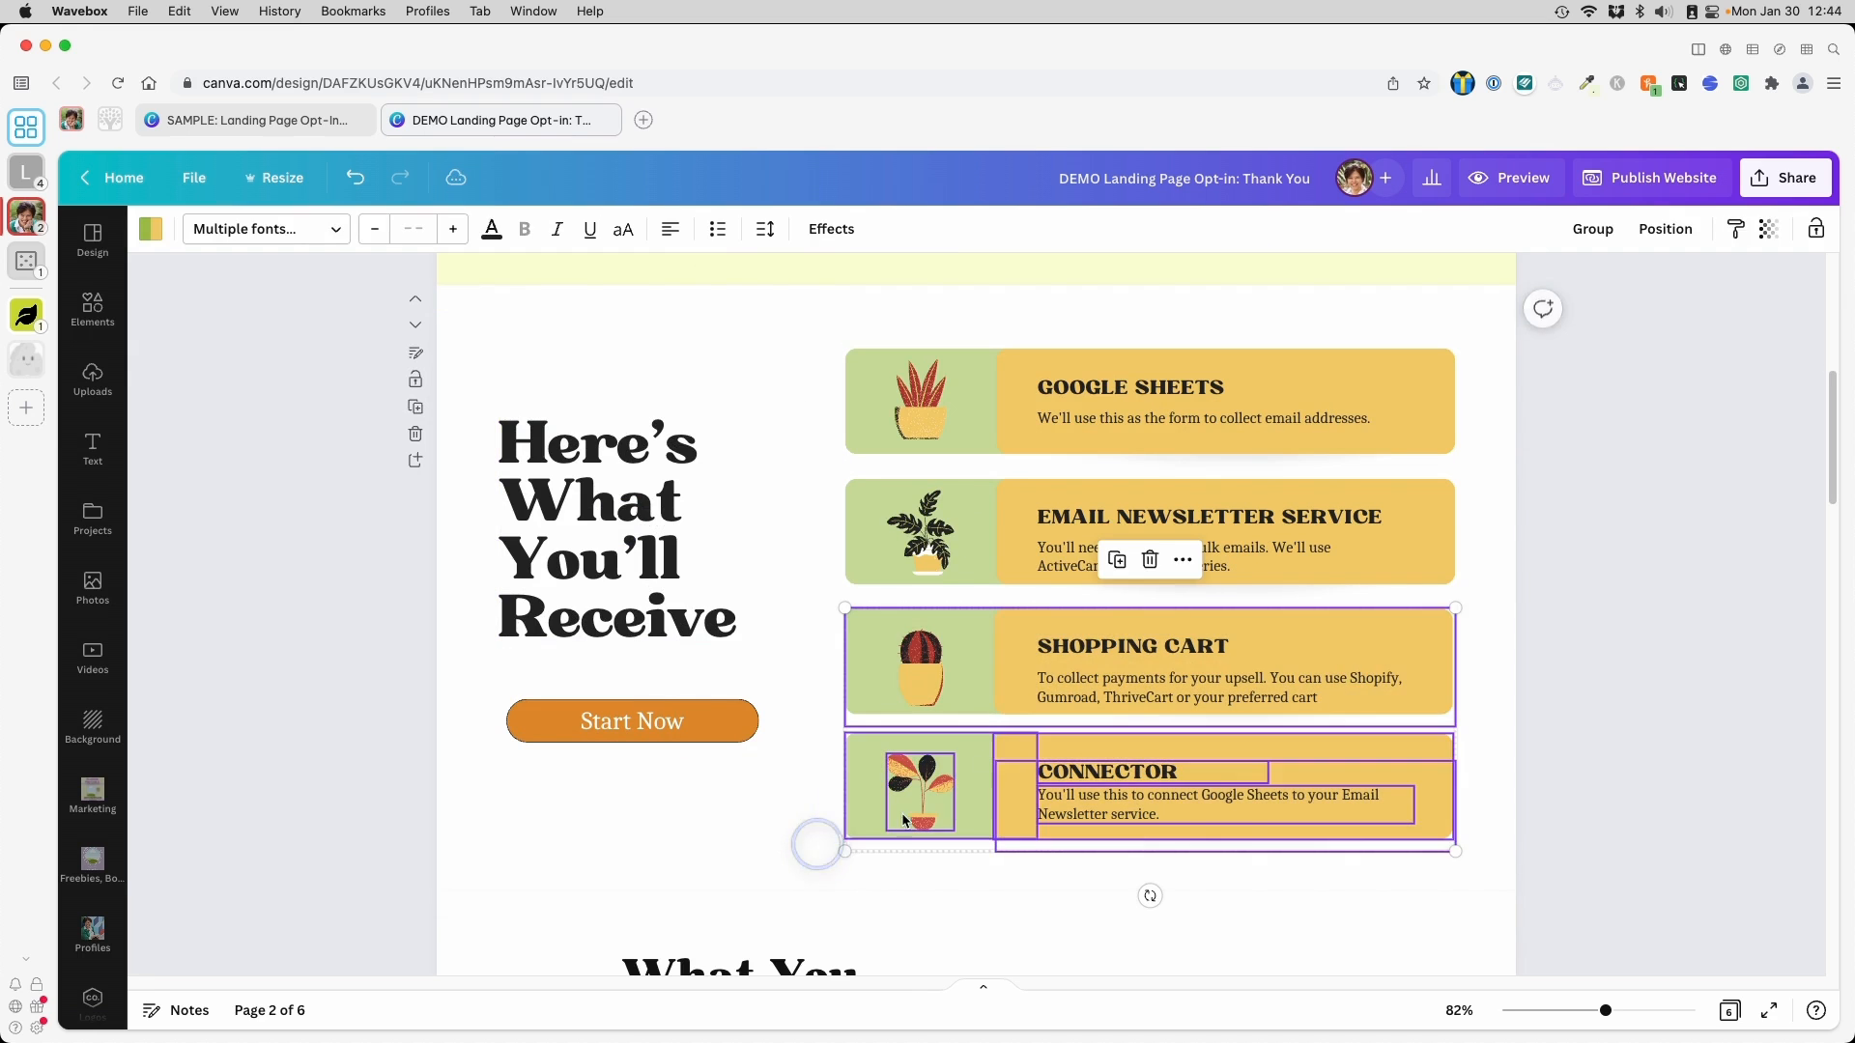
left_click(1148, 560)
left_click(1417, 533)
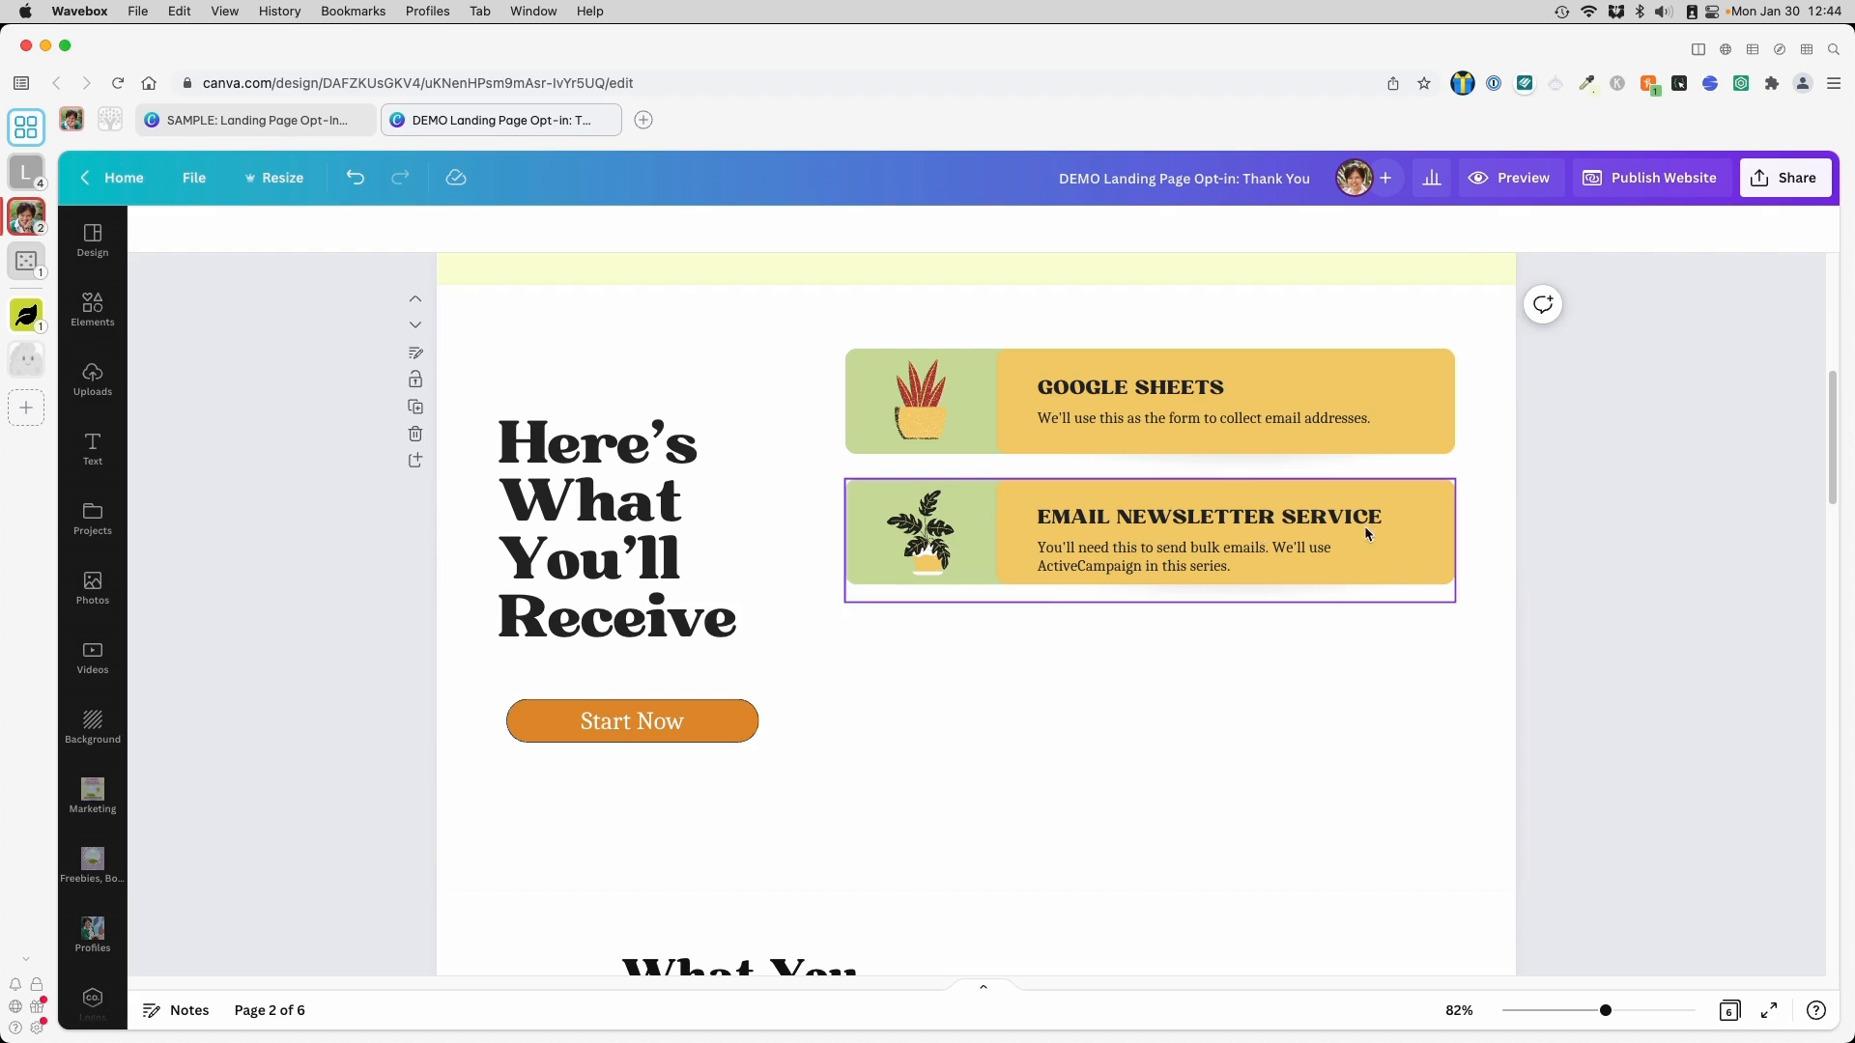
left_click_drag(1210, 548, 1204, 662)
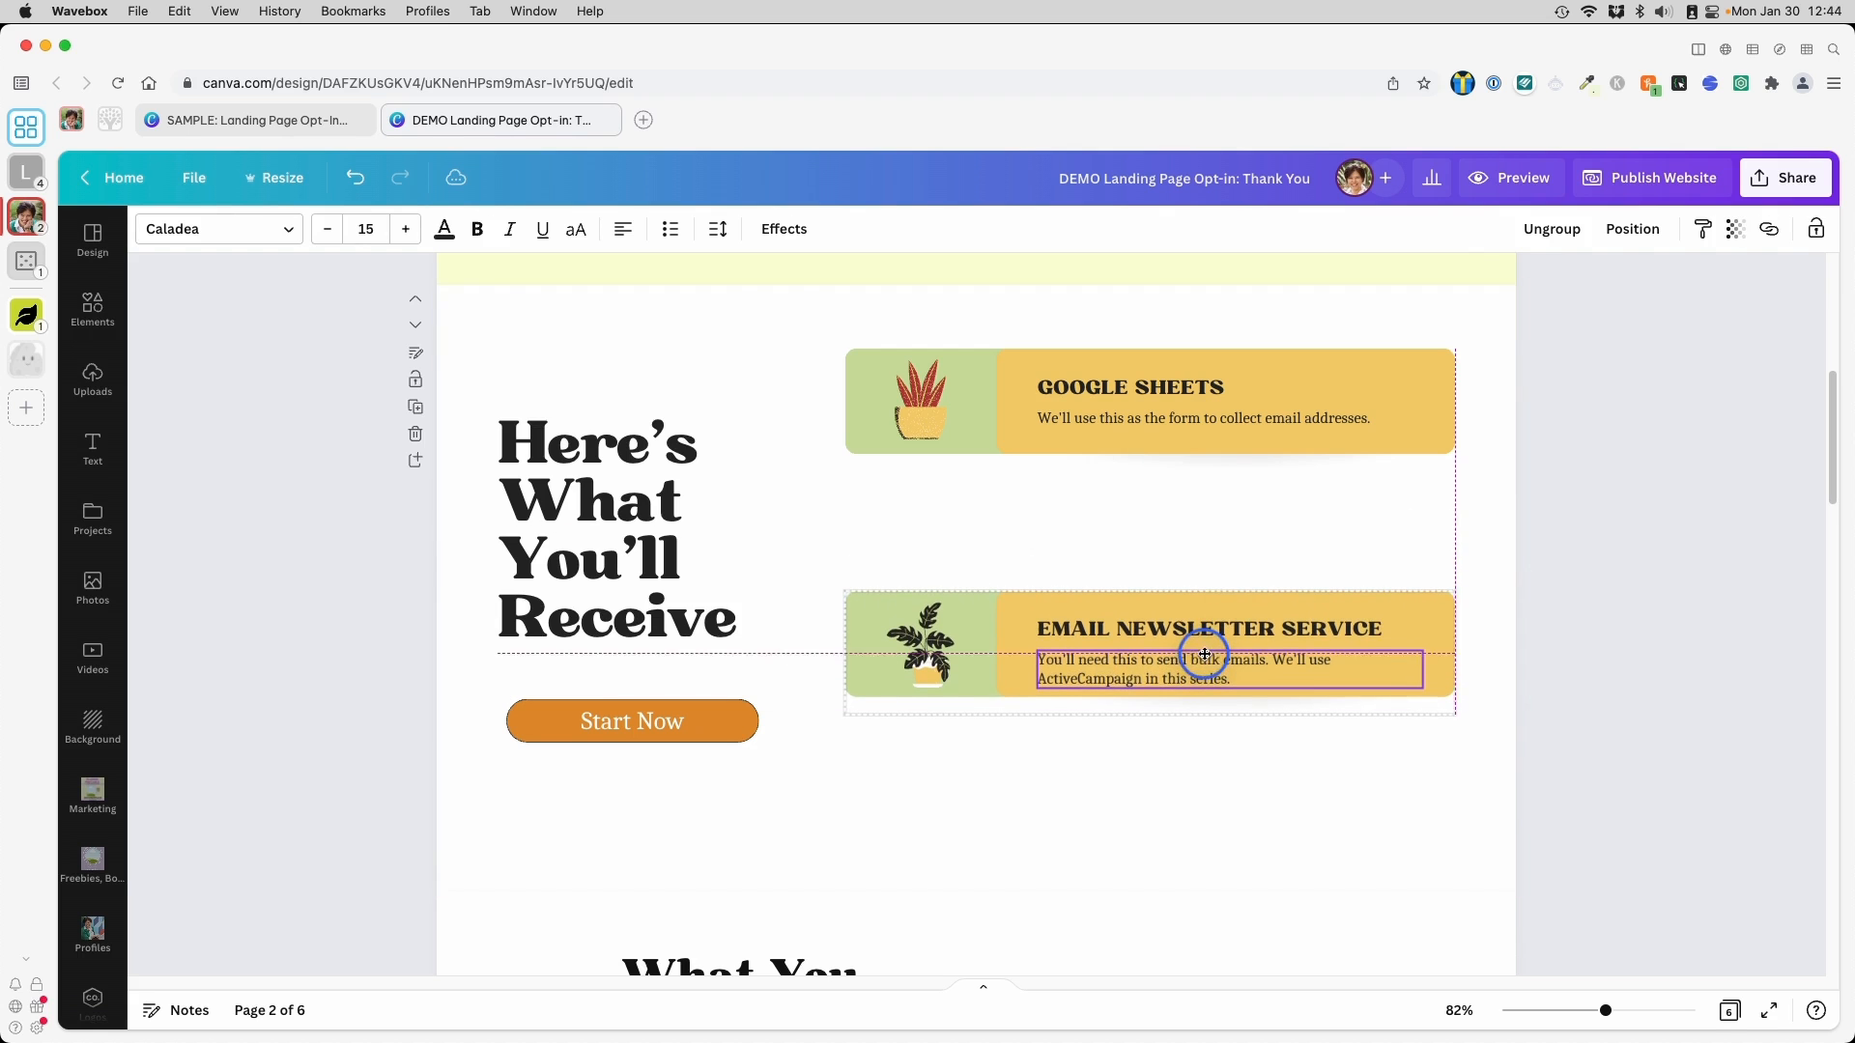
Ungroup the Google Sheets card and extend its yellow box downward to make it taller
double_click(1219, 448)
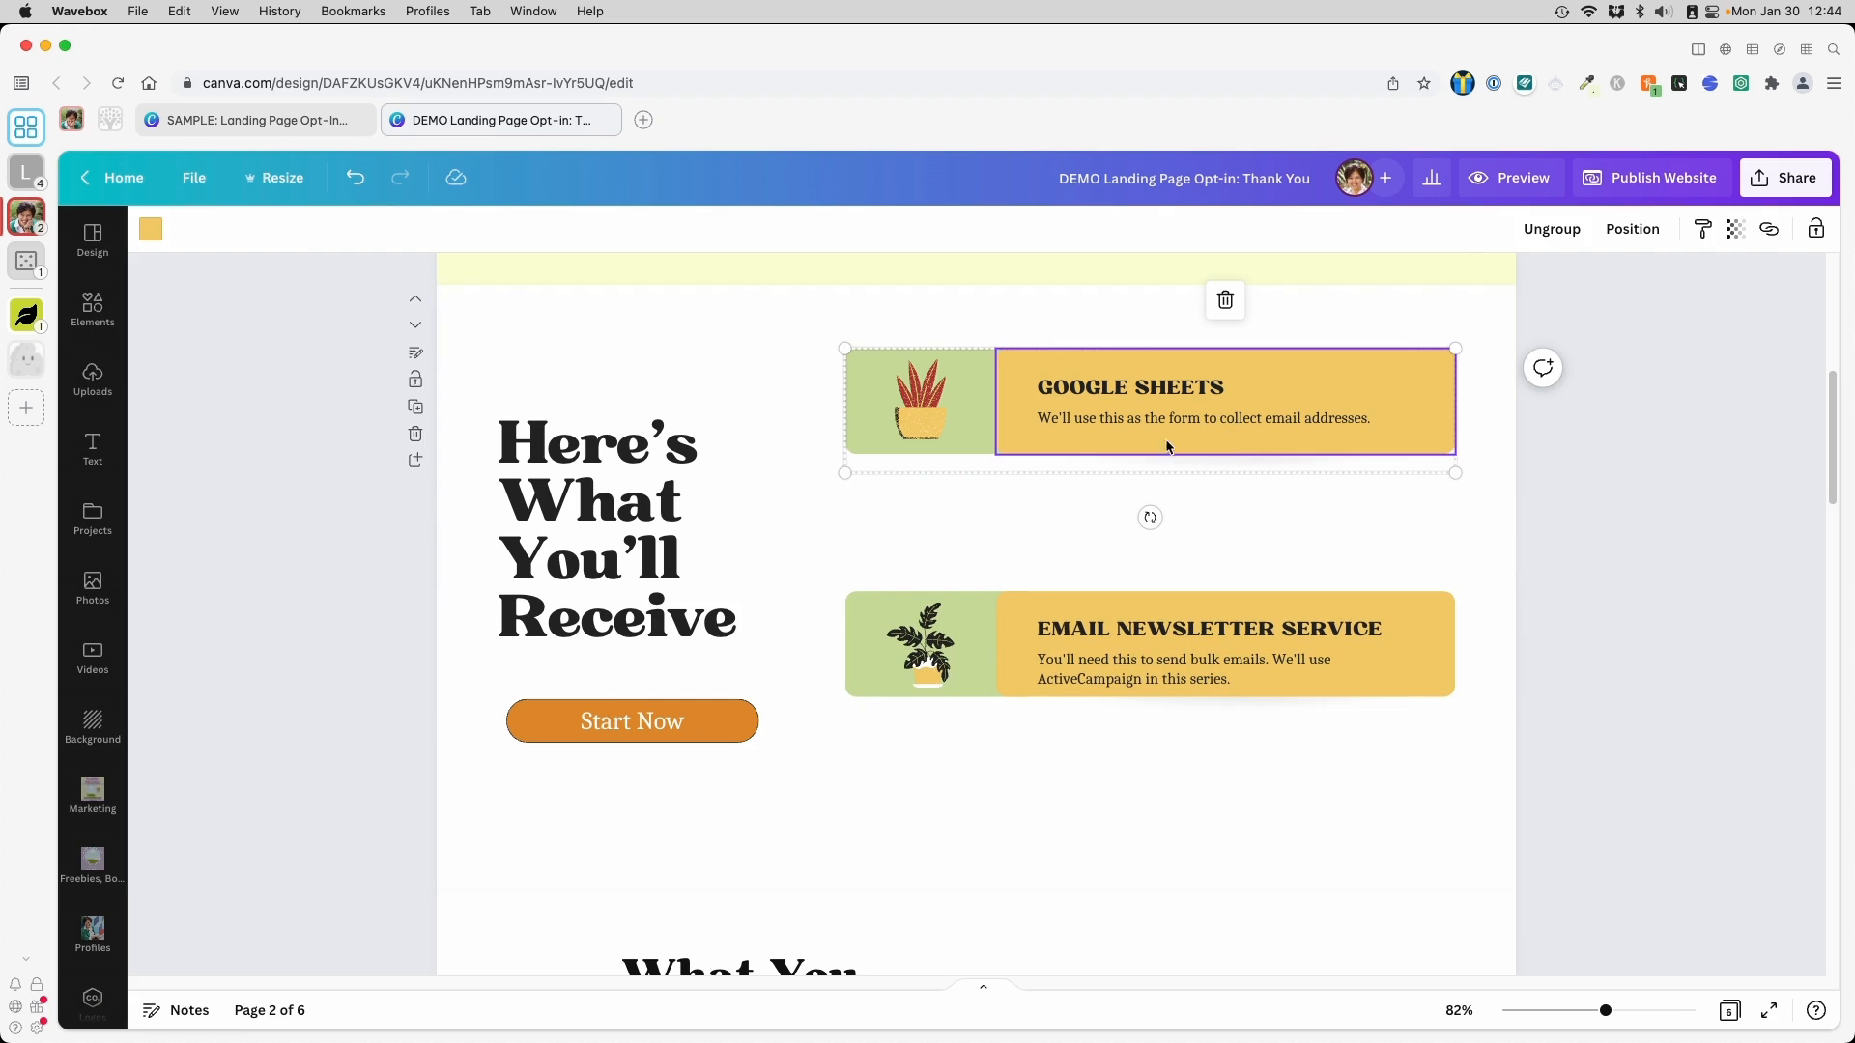
left_click(1552, 229)
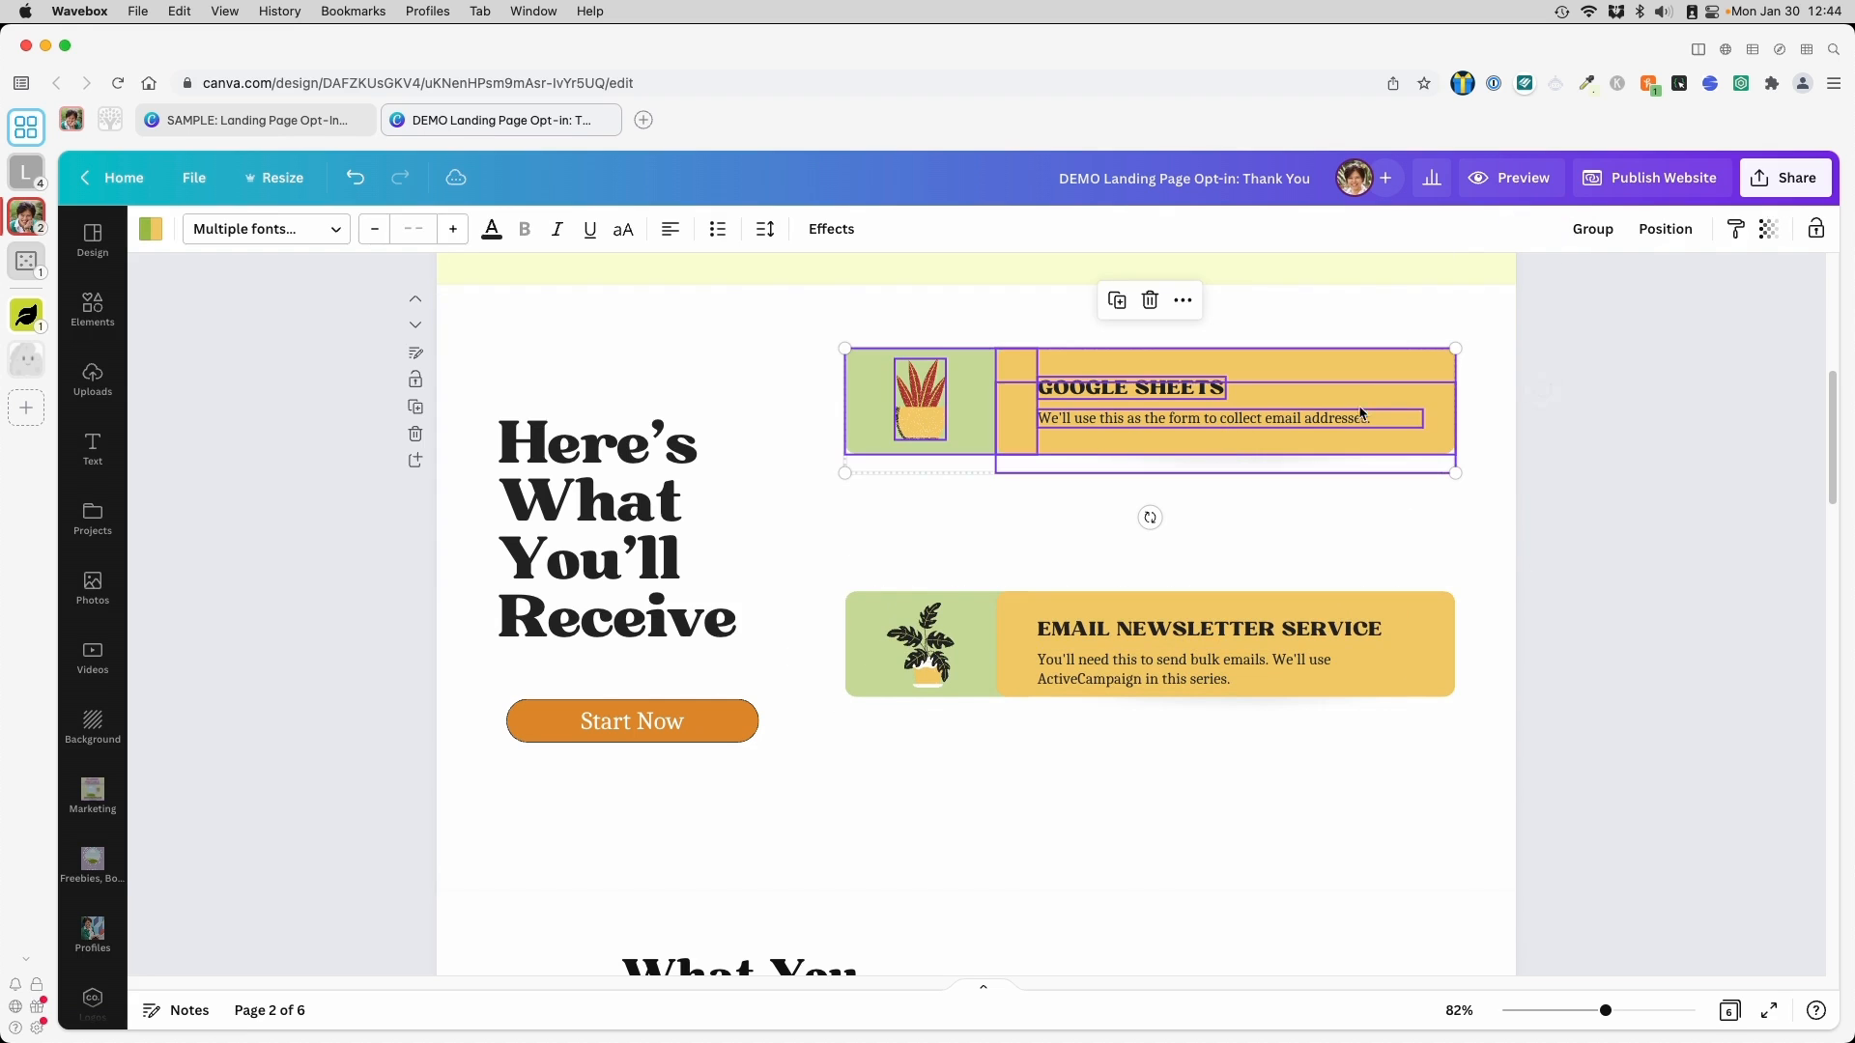
left_click(1561, 489)
left_click(1310, 473)
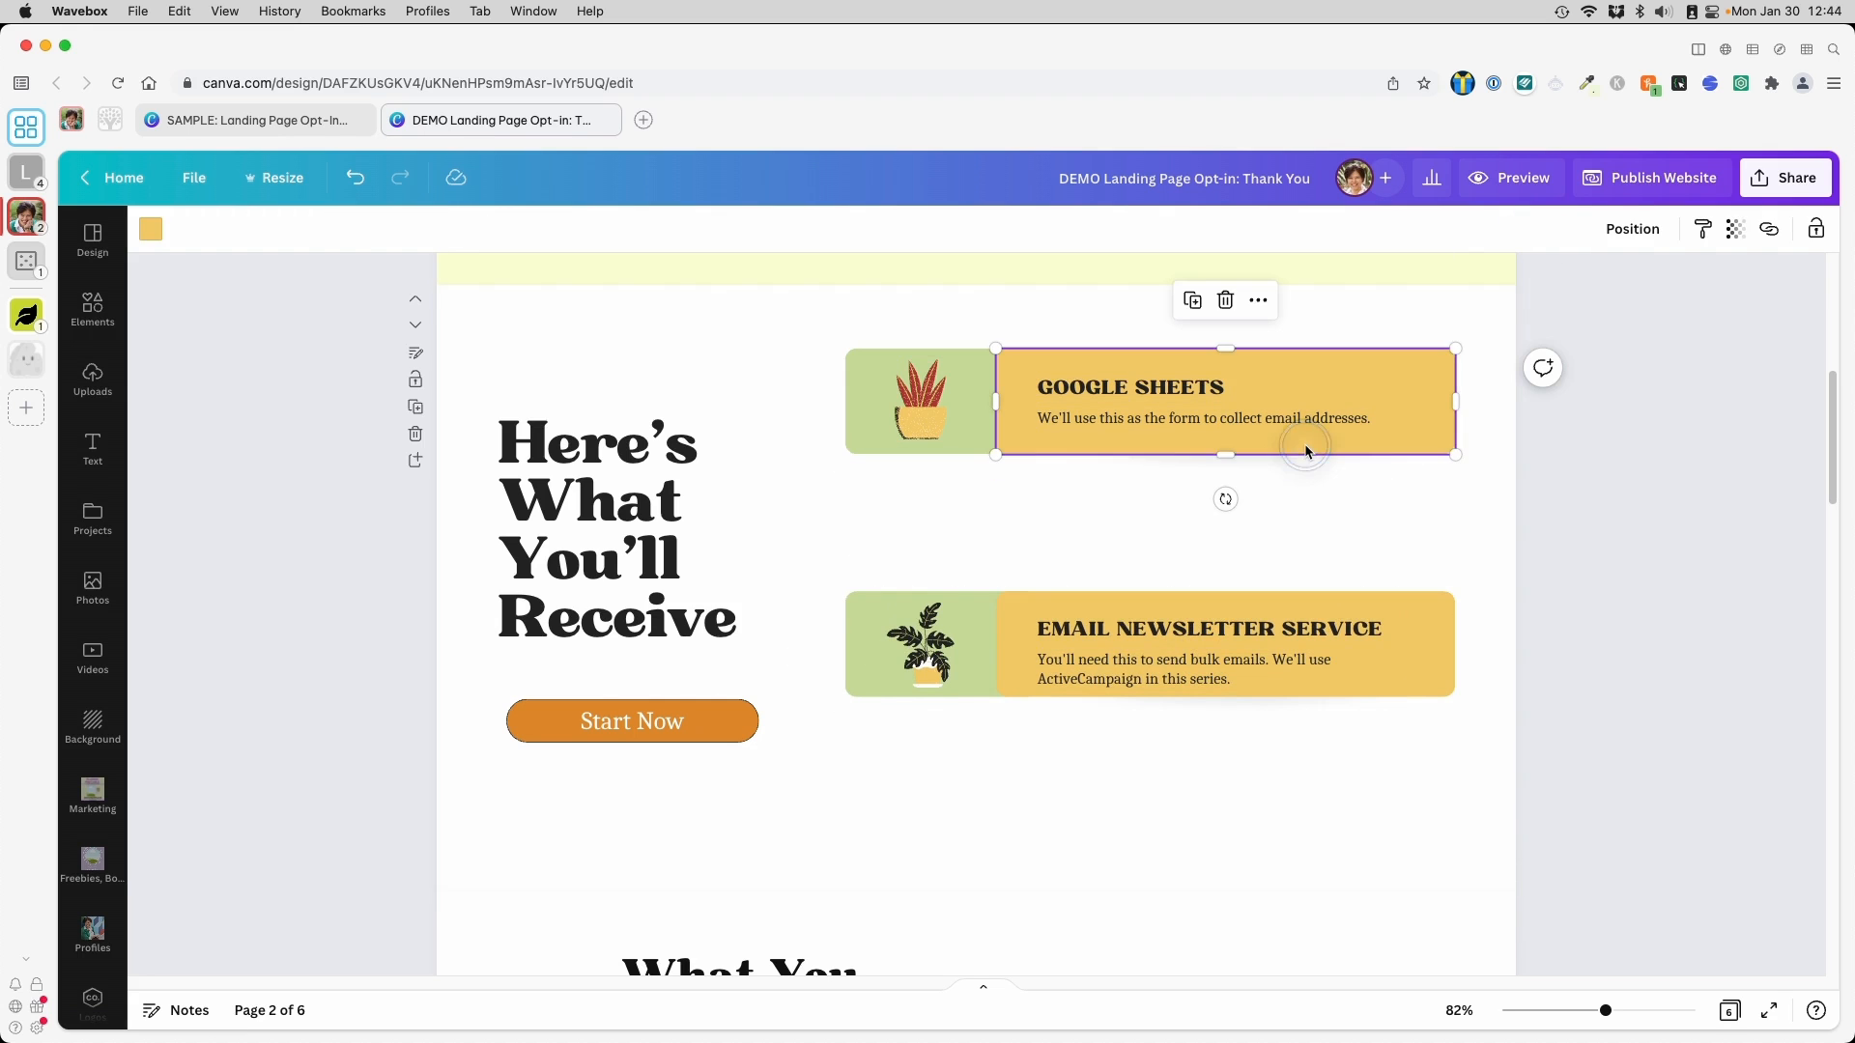
left_click_drag(1222, 456, 1223, 489)
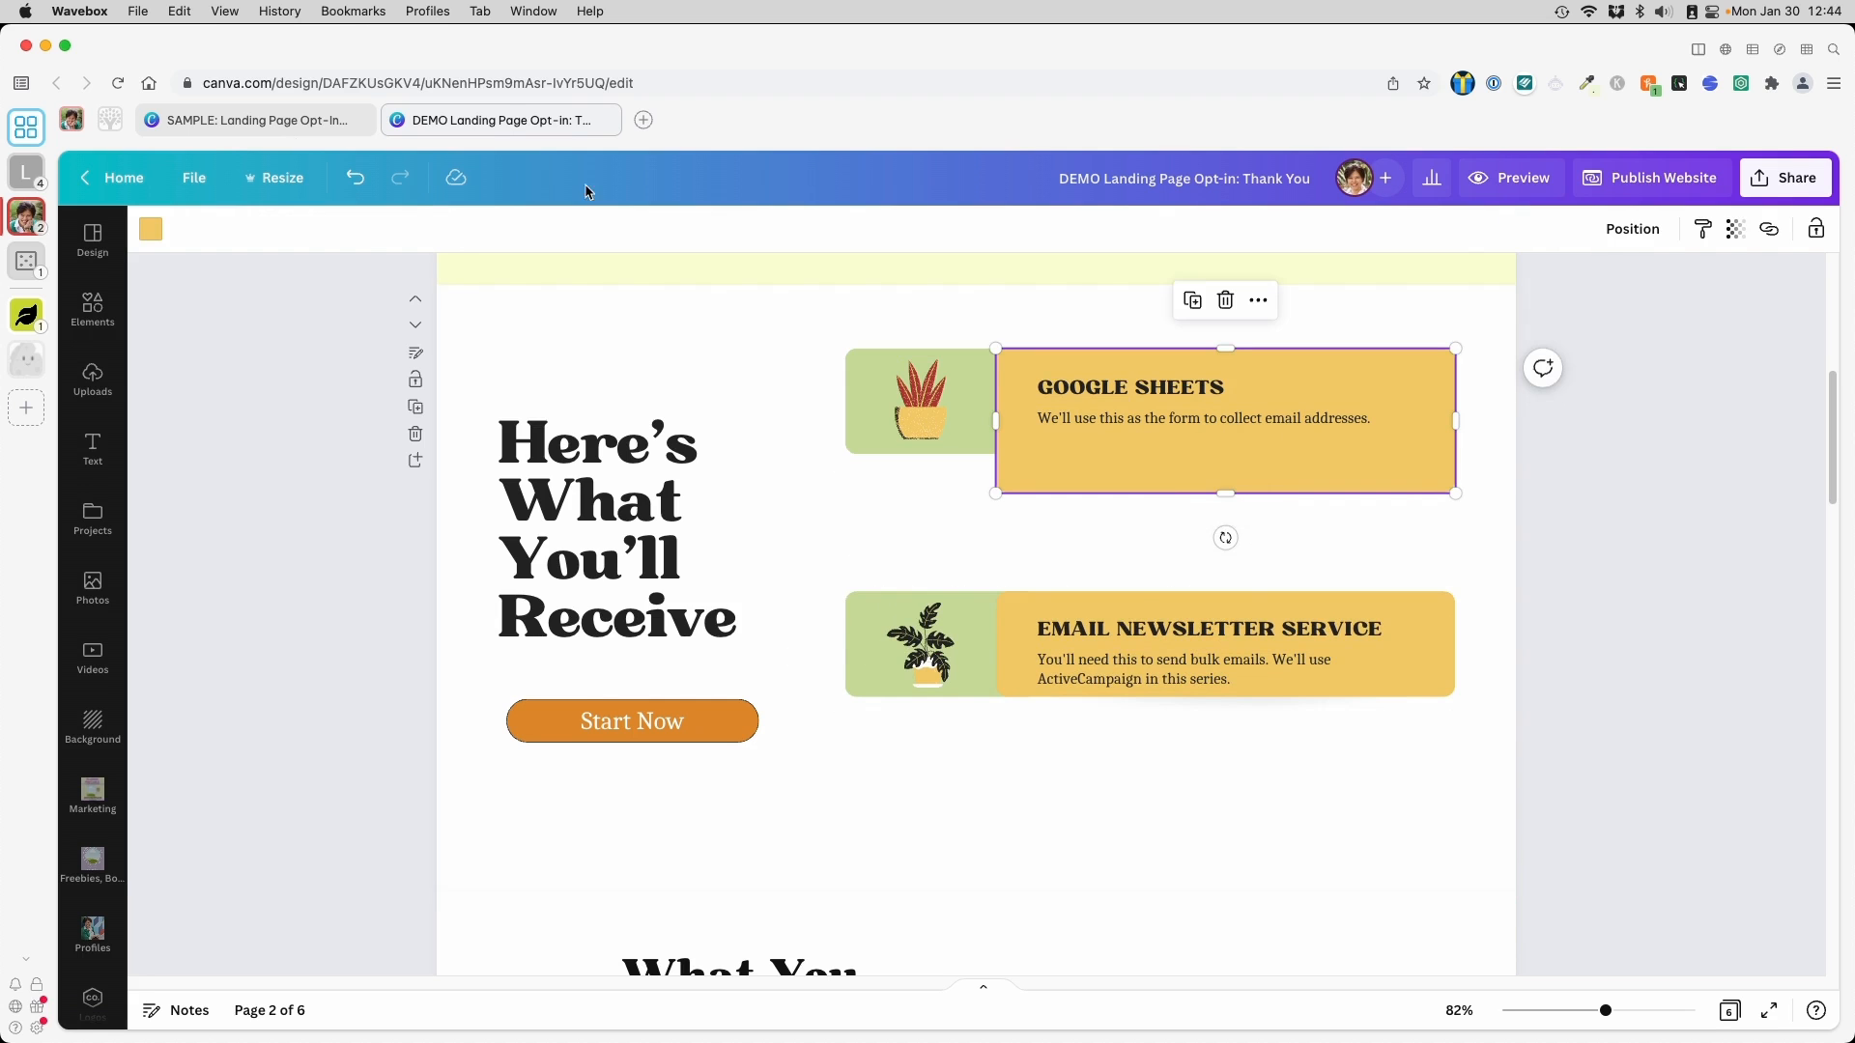
Copy the "10 Canva Funnel Templates" card from the sample design onto the demo page, placed below the Google Sheets card
left_click(206, 122)
left_click(1252, 549)
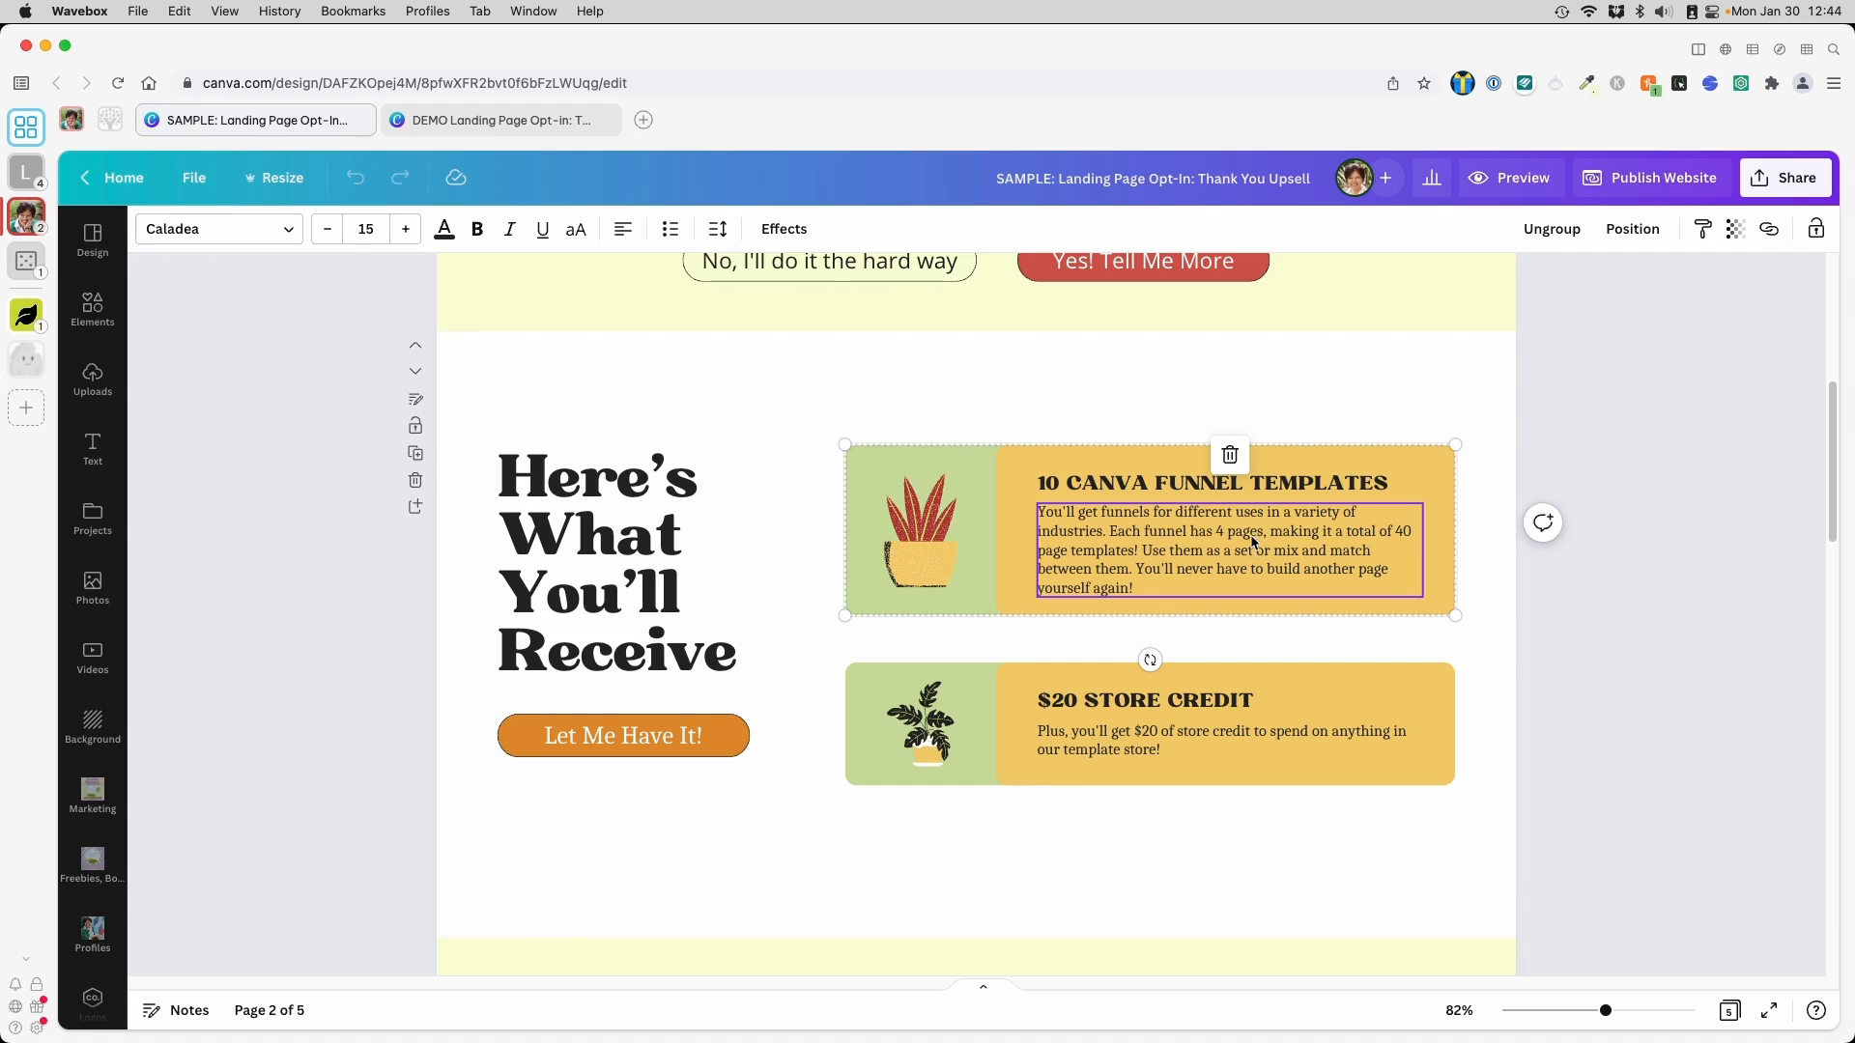
left_click(522, 119)
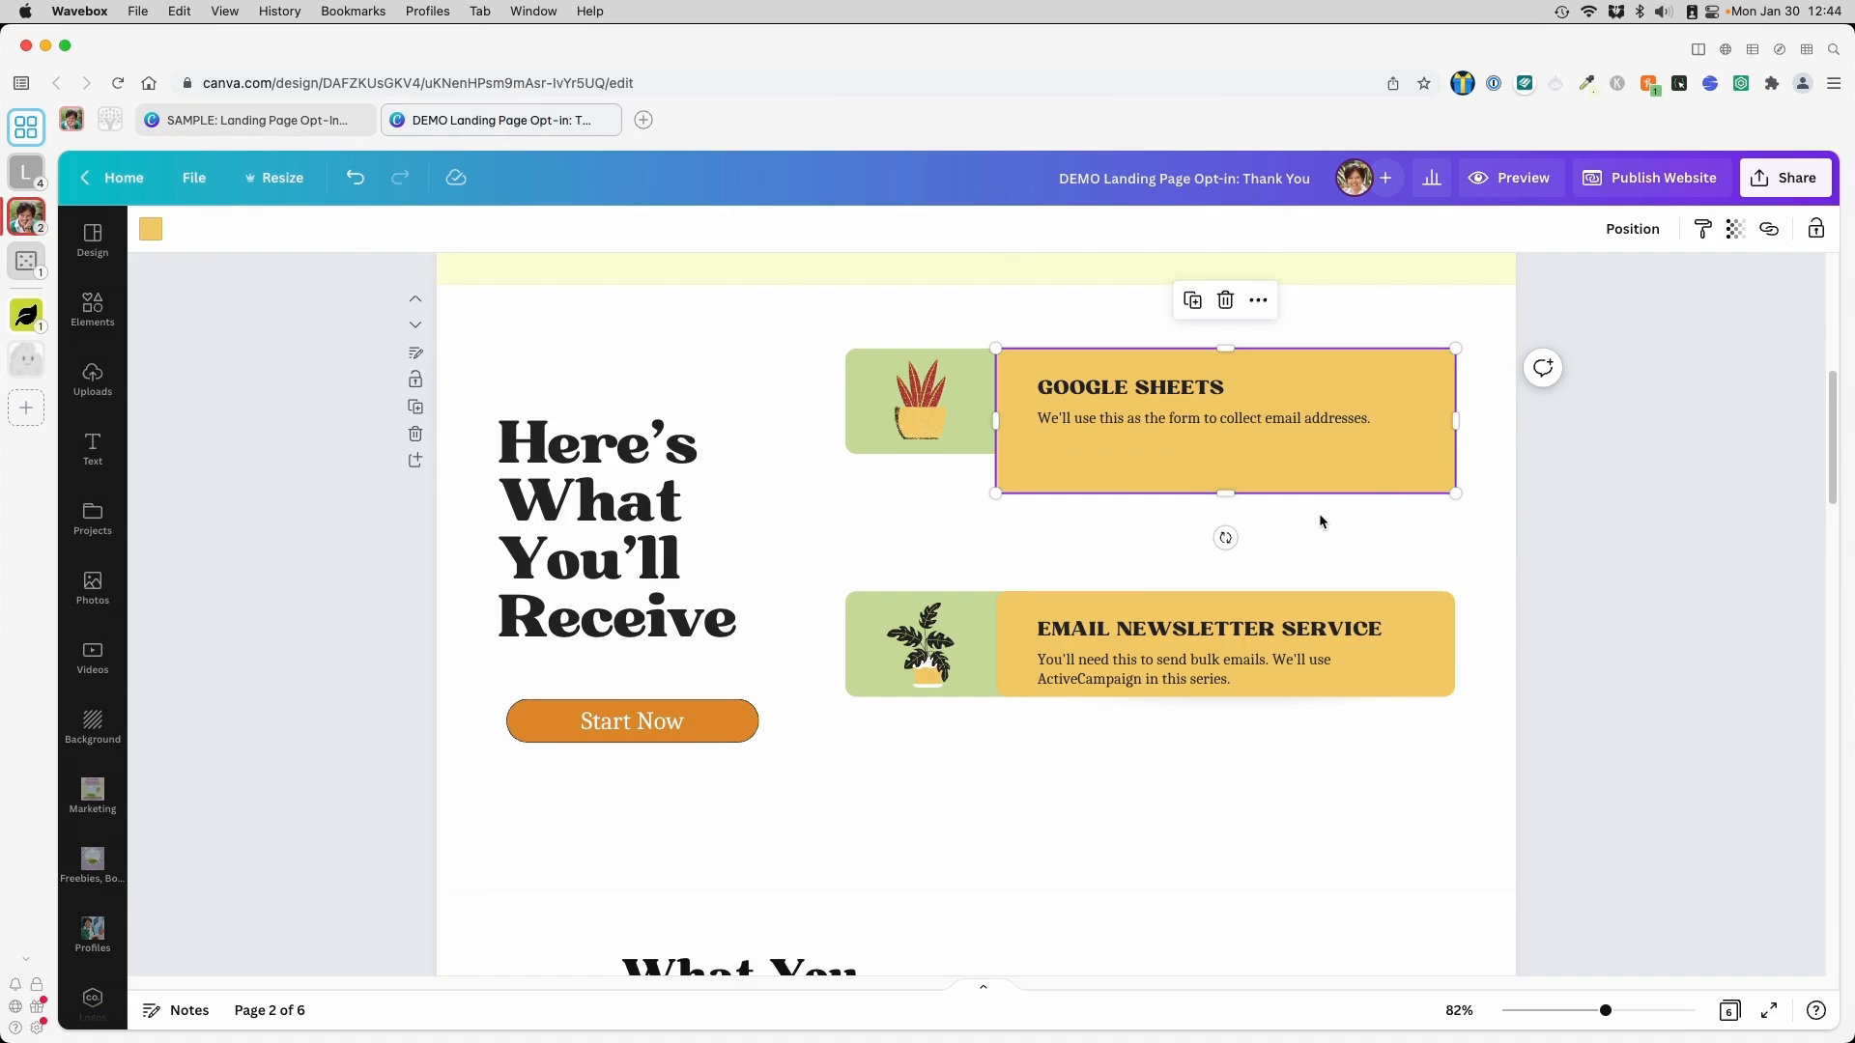
key("super+v")
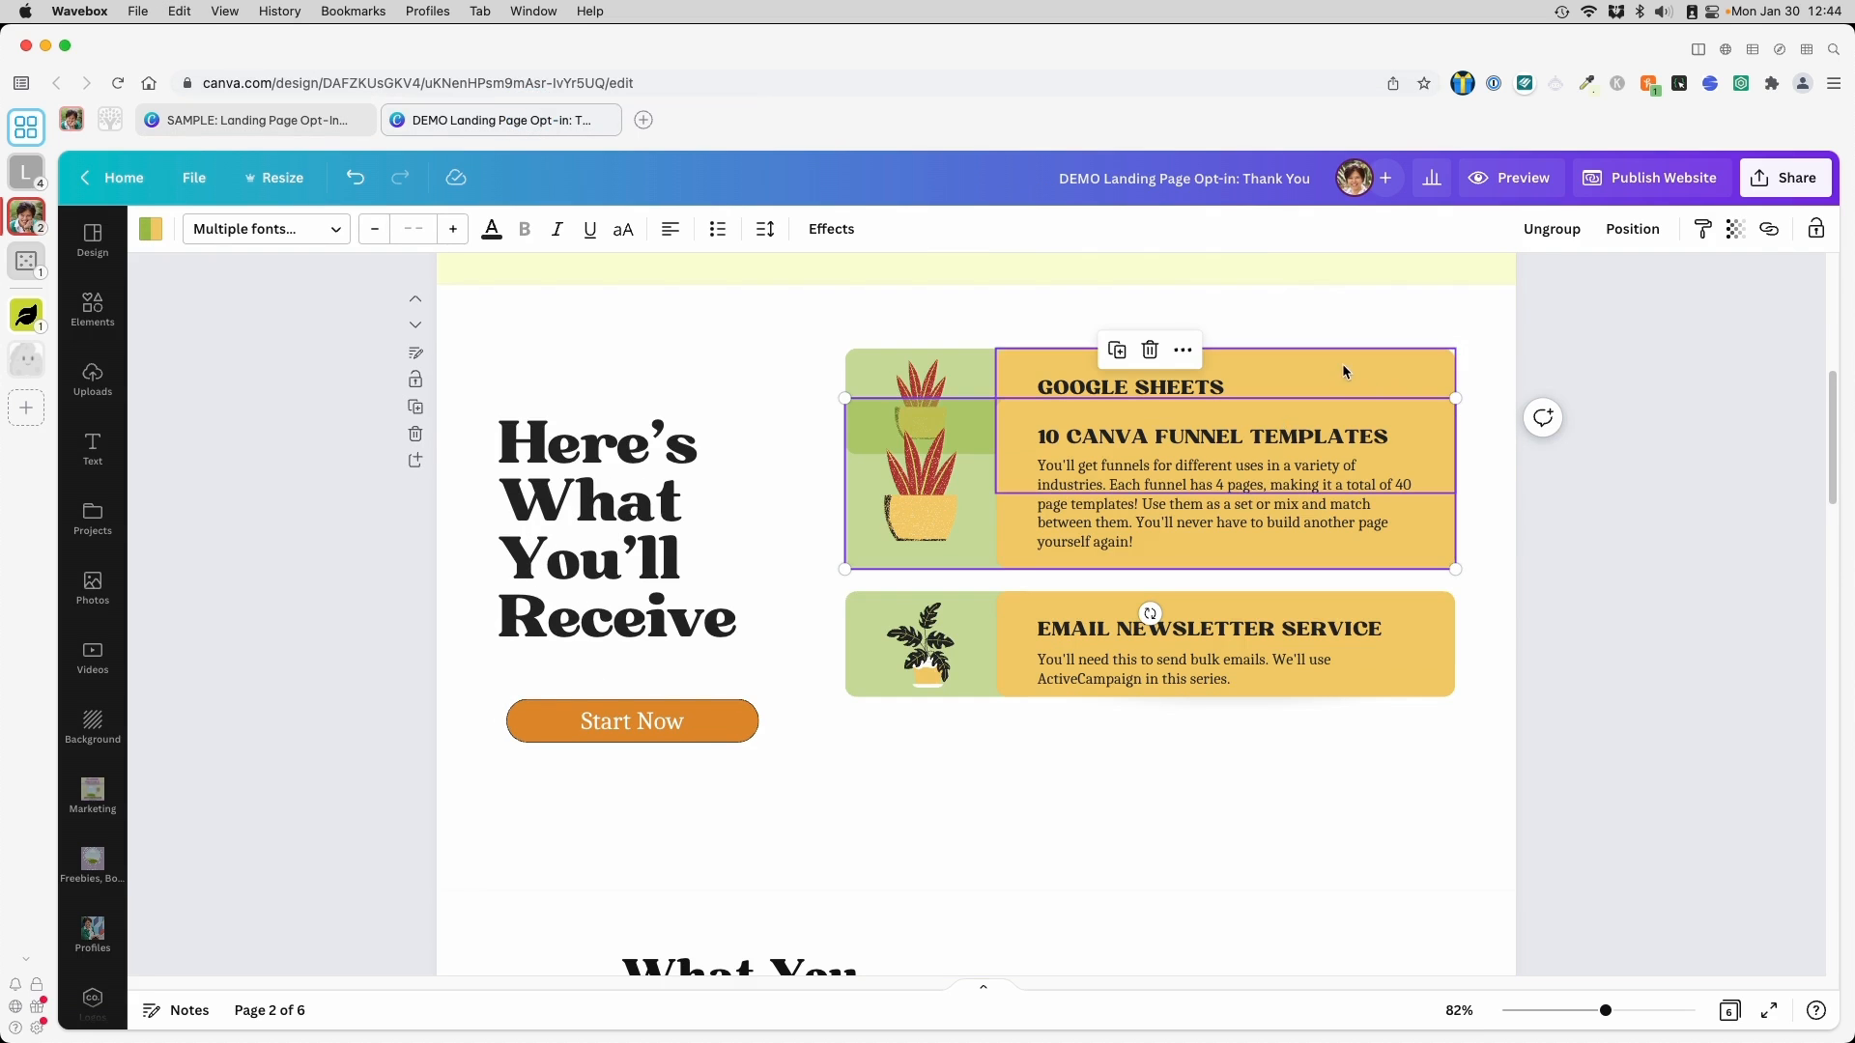
left_click_drag(1283, 518, 1288, 631)
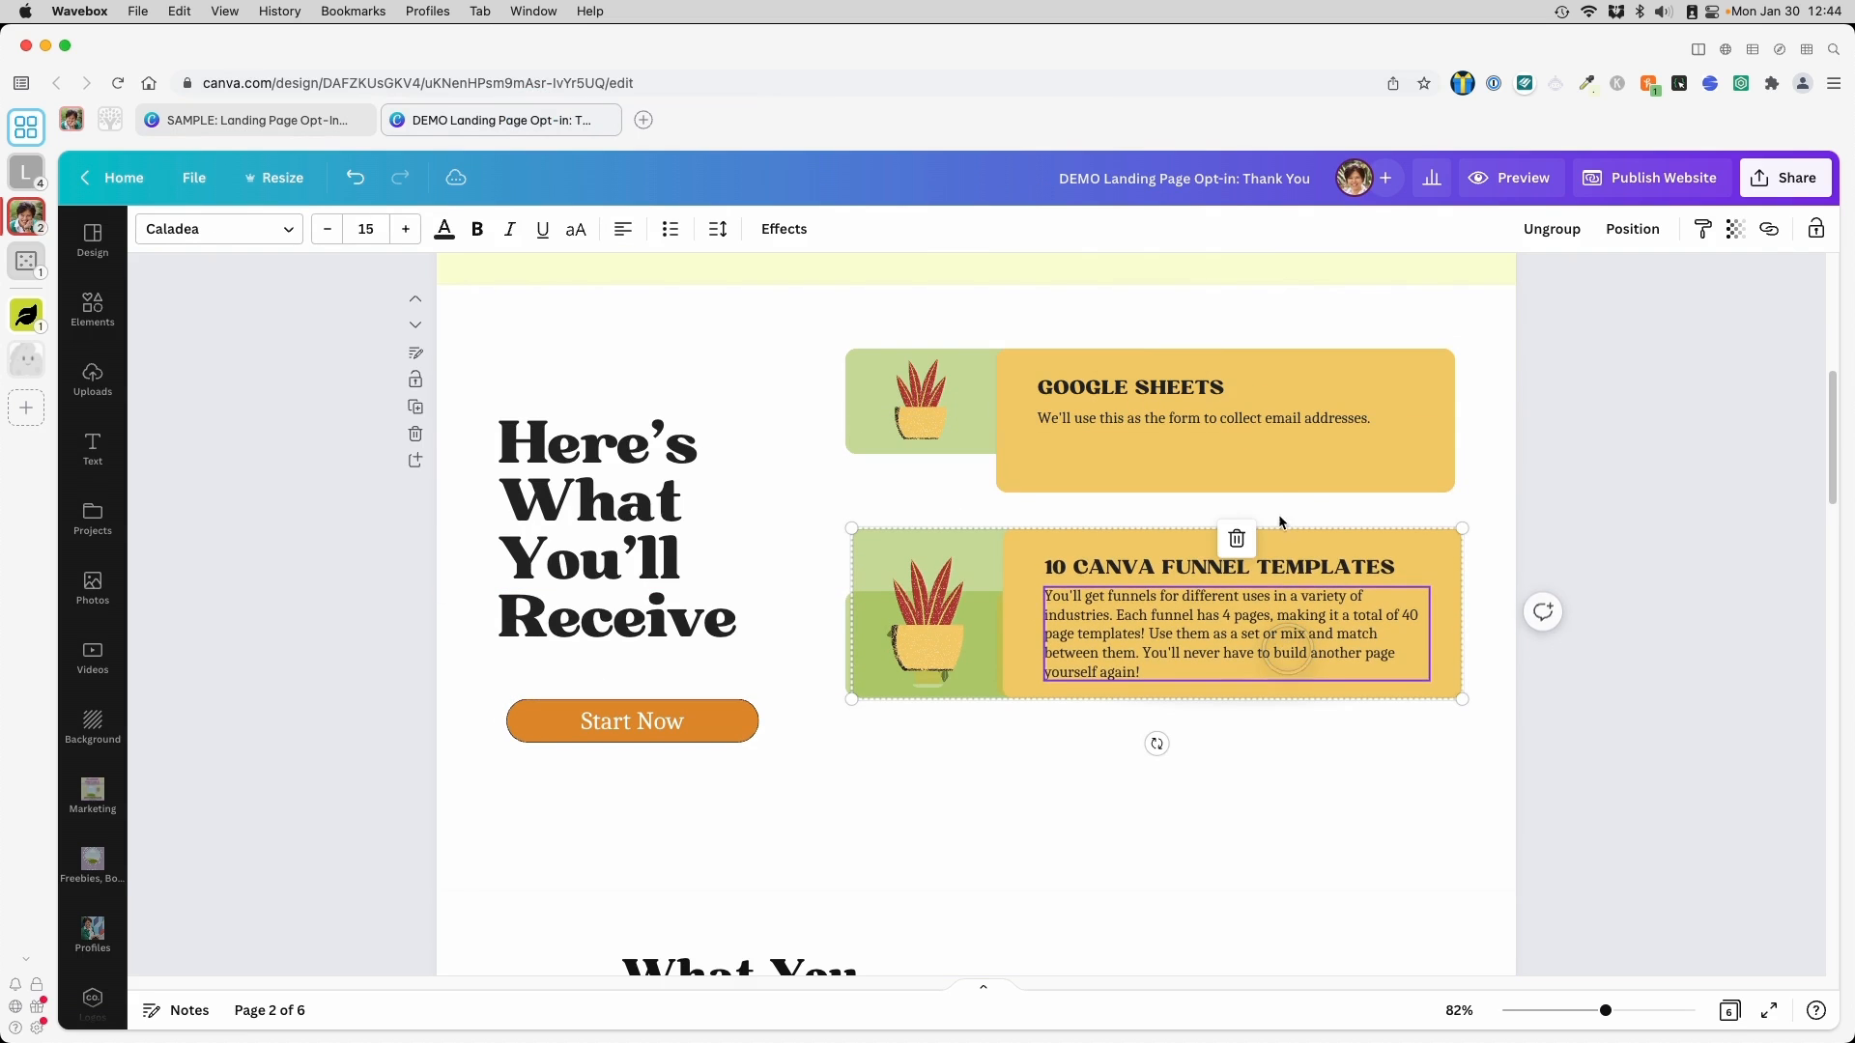
Delete the Google Sheets card and move the "10 Canva Funnel Templates" card up into its place
left_click(1209, 476)
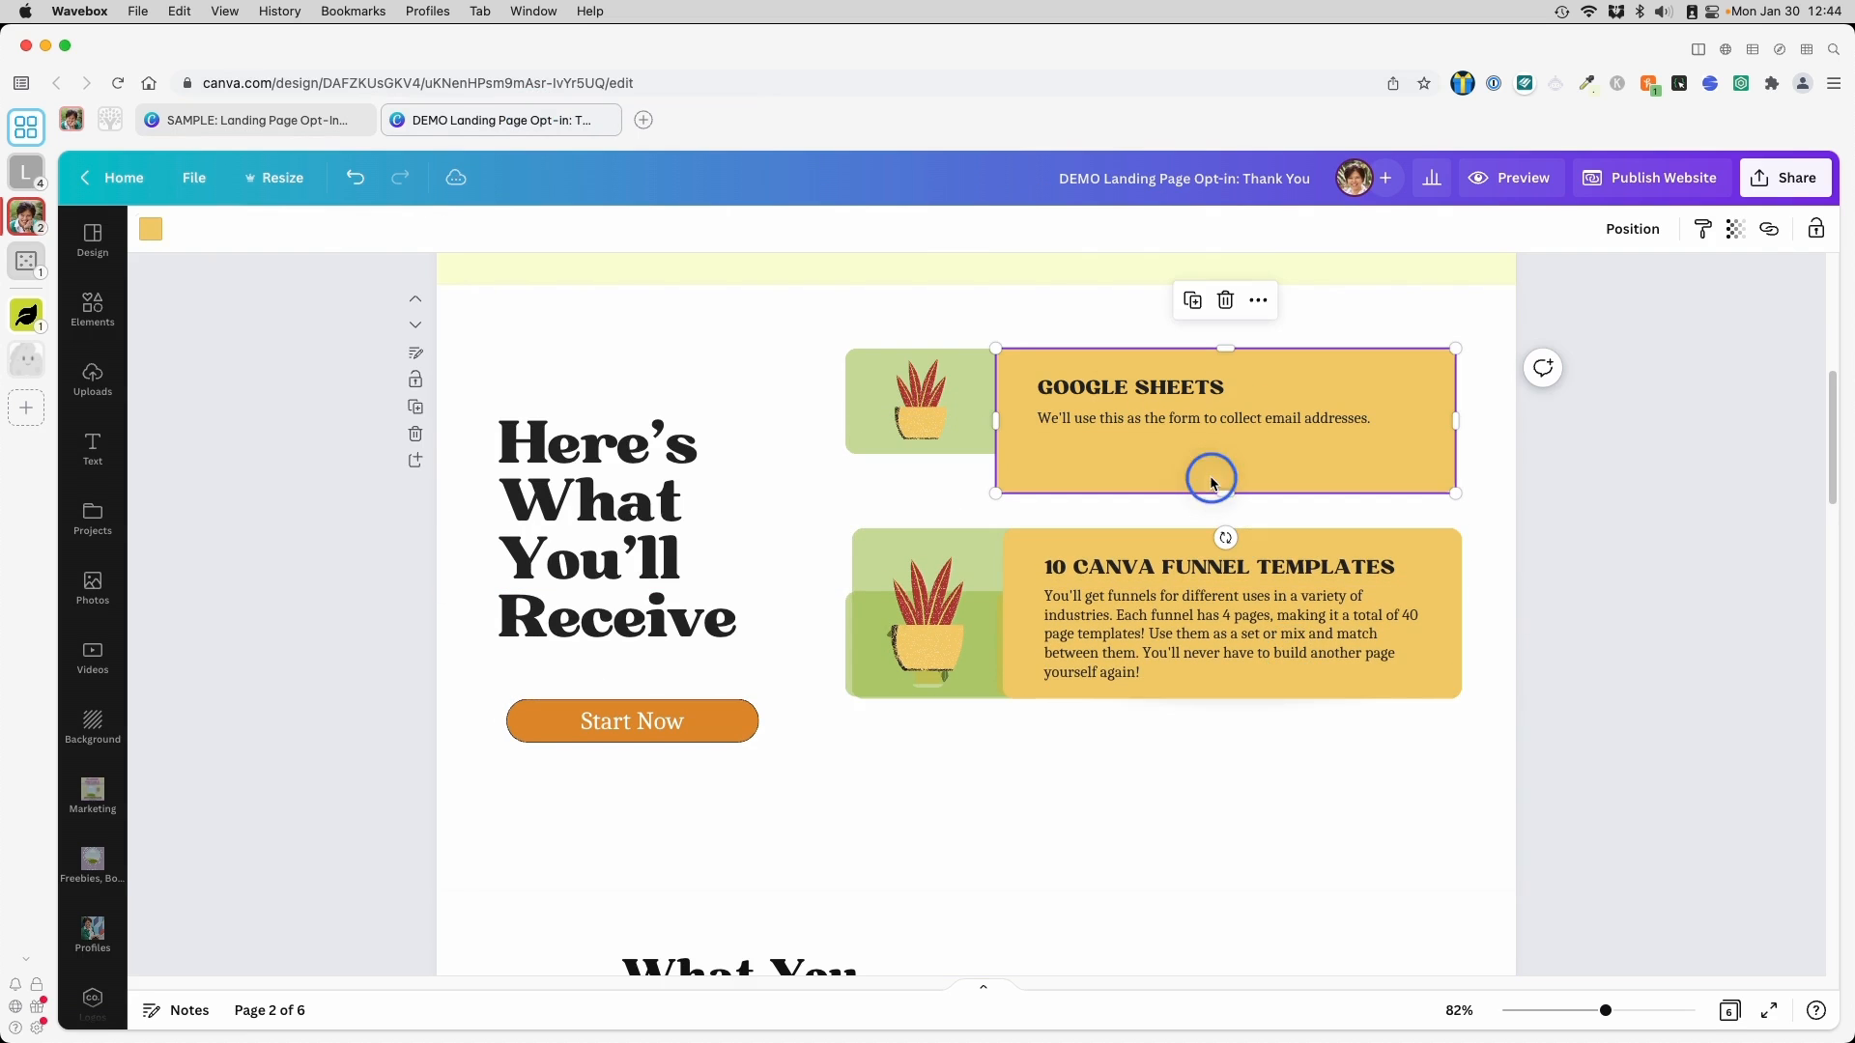
left_click(1391, 623)
left_click_drag(1611, 373, 766, 407)
key("Delete")
left_click_drag(1134, 571, 1124, 421)
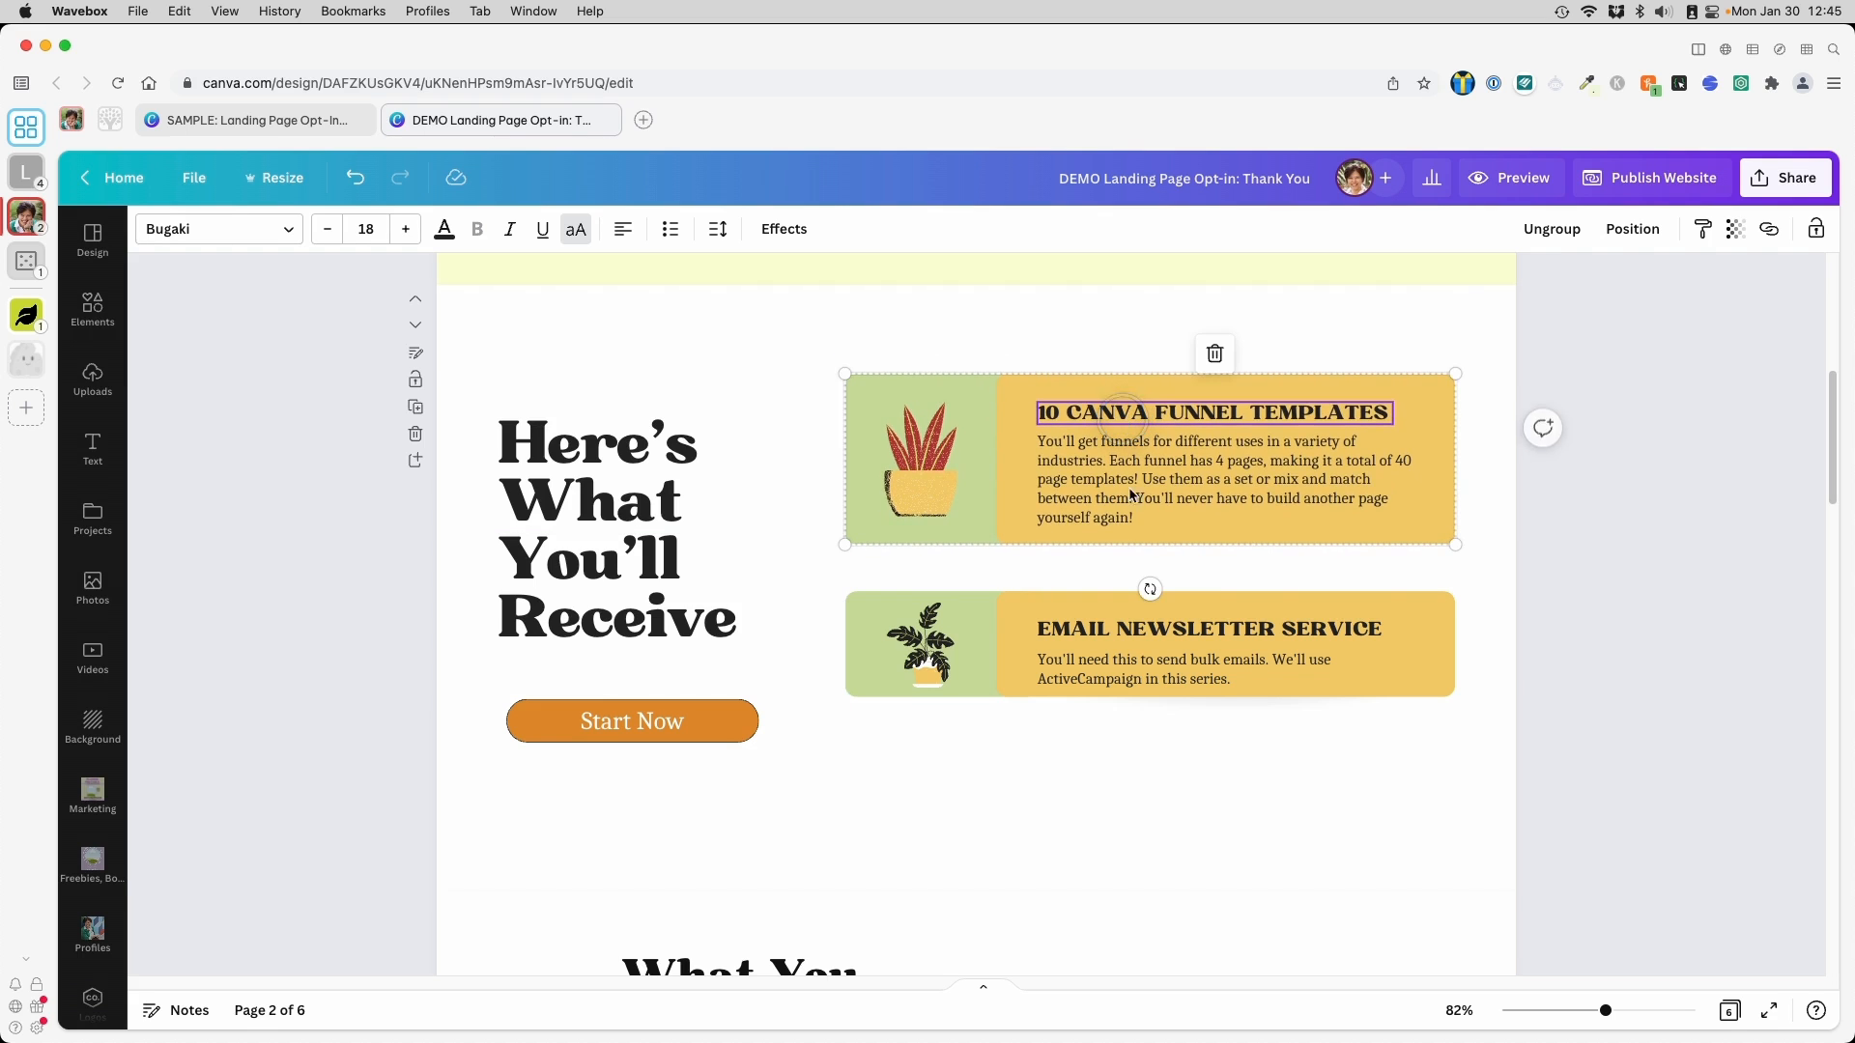
Ungroup the Email Newsletter Service card, change its heading to "PLUS $20 TO SPEND IN OUR STORE" and widen the heading to one line
left_click(1108, 655)
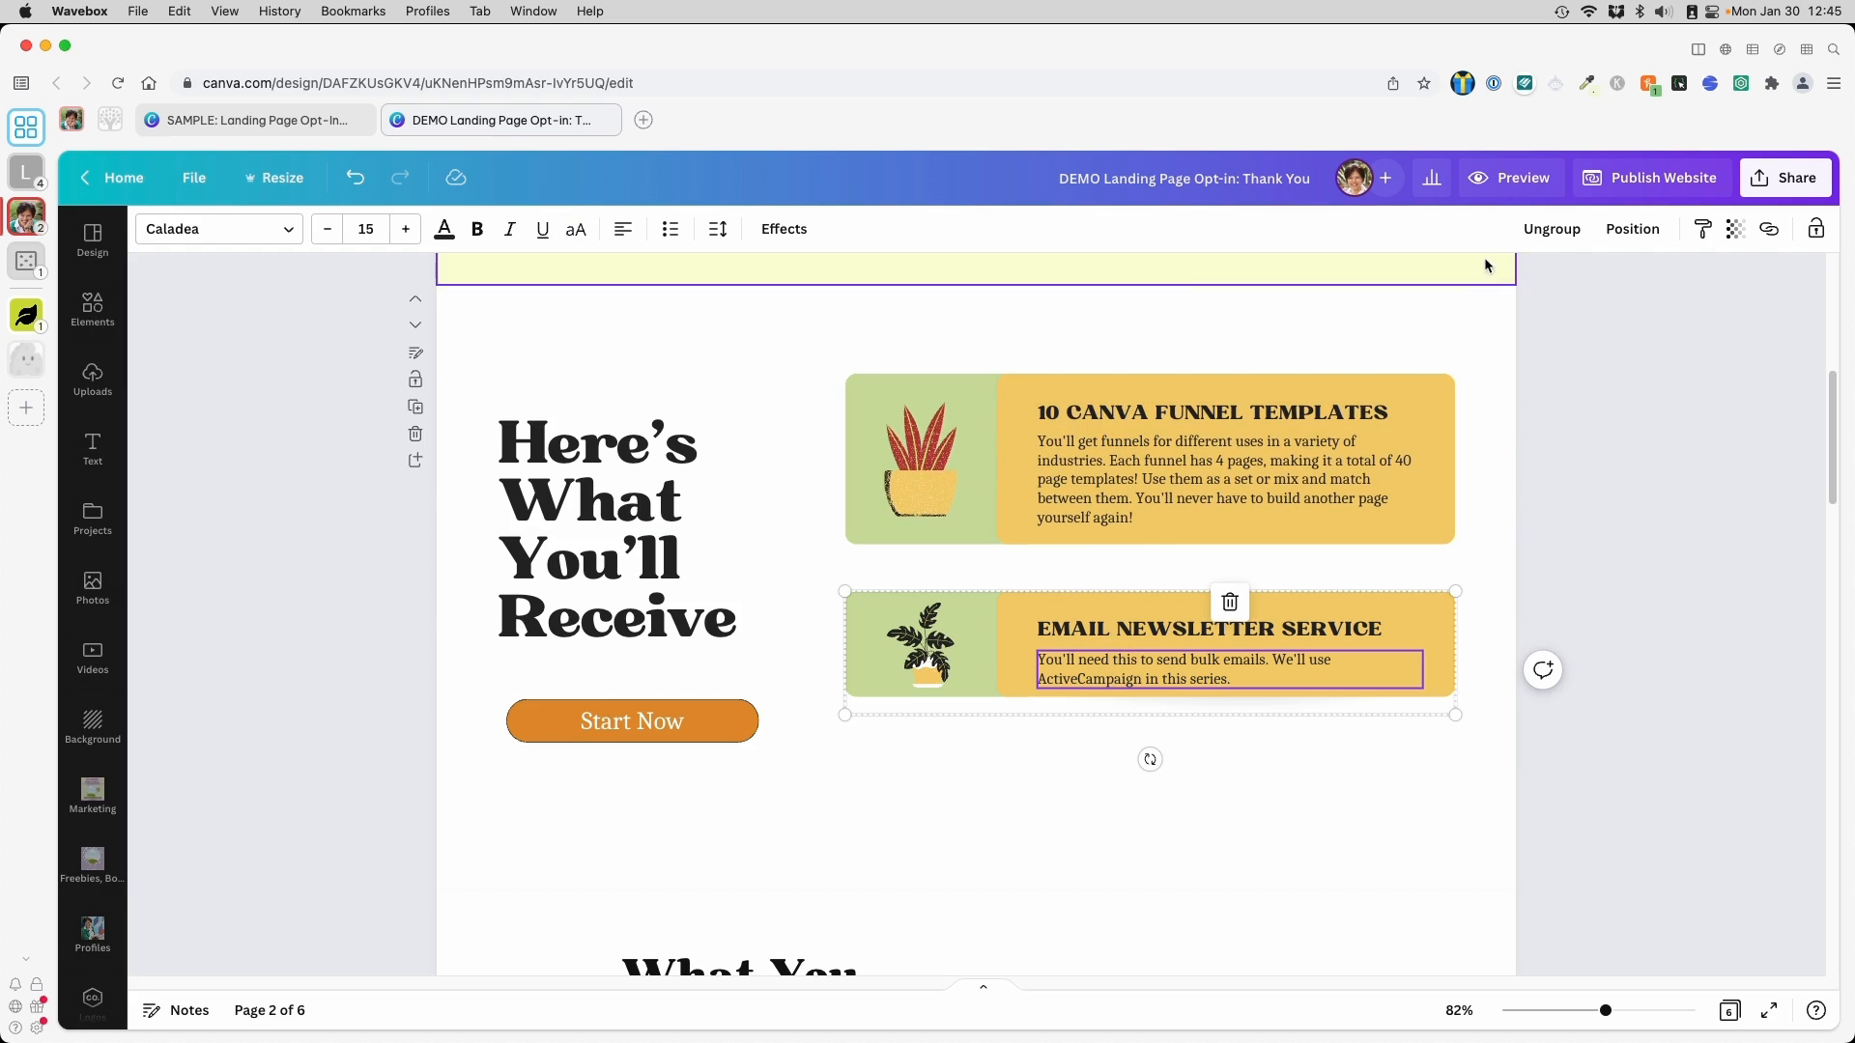
left_click(1551, 228)
left_click(1501, 674)
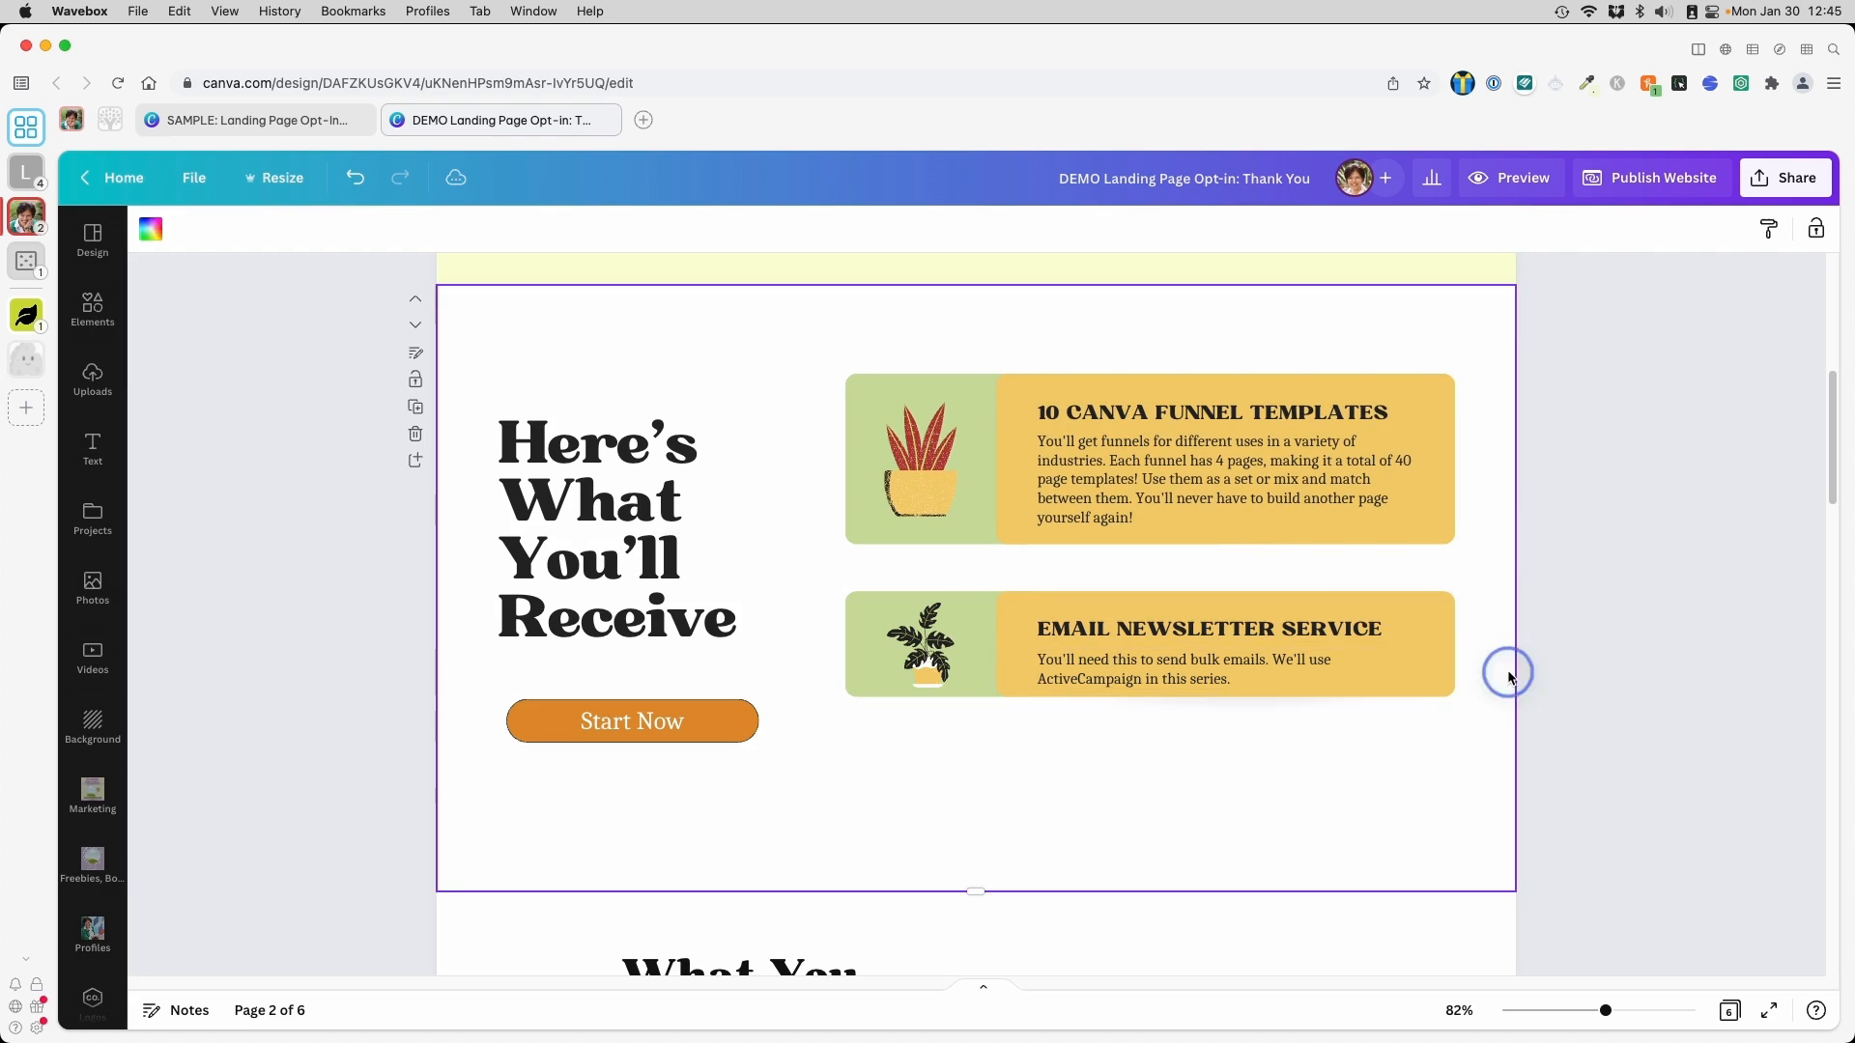
left_click(1273, 627)
type("PL")
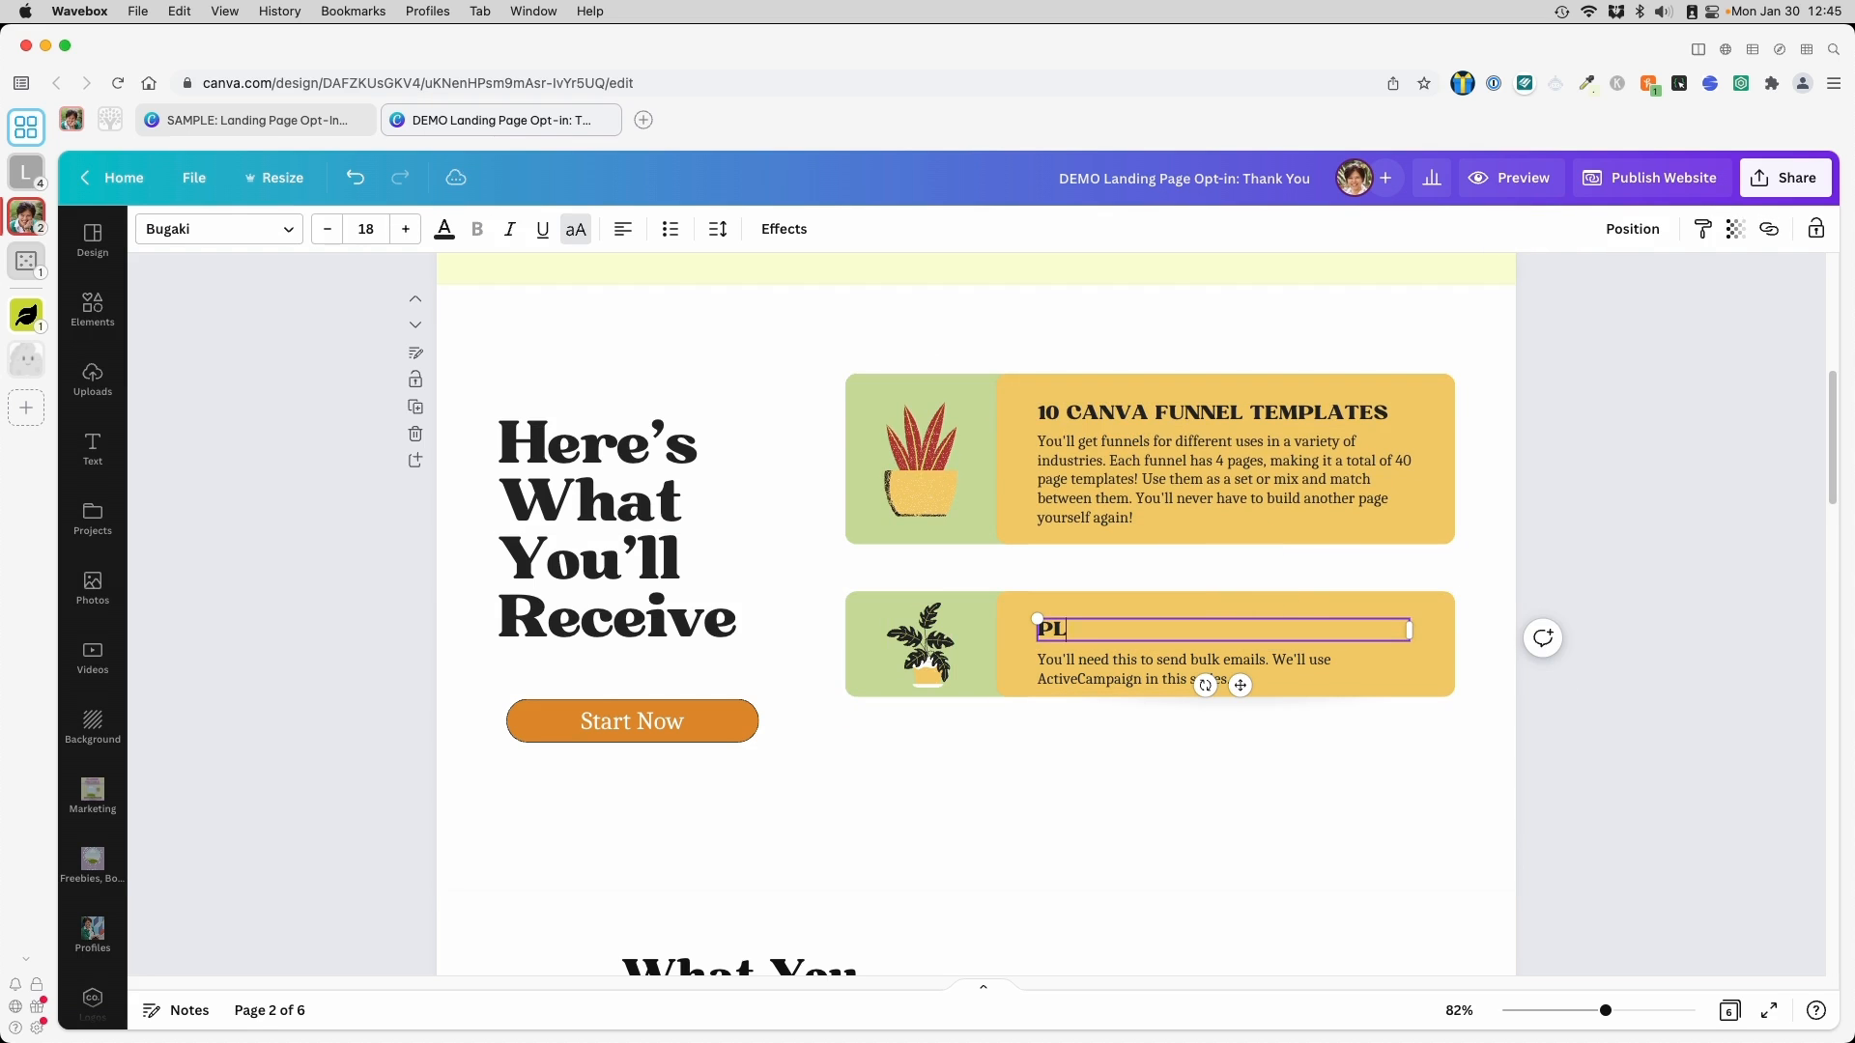
type("US $20 TO SPEND IN OUR STORE")
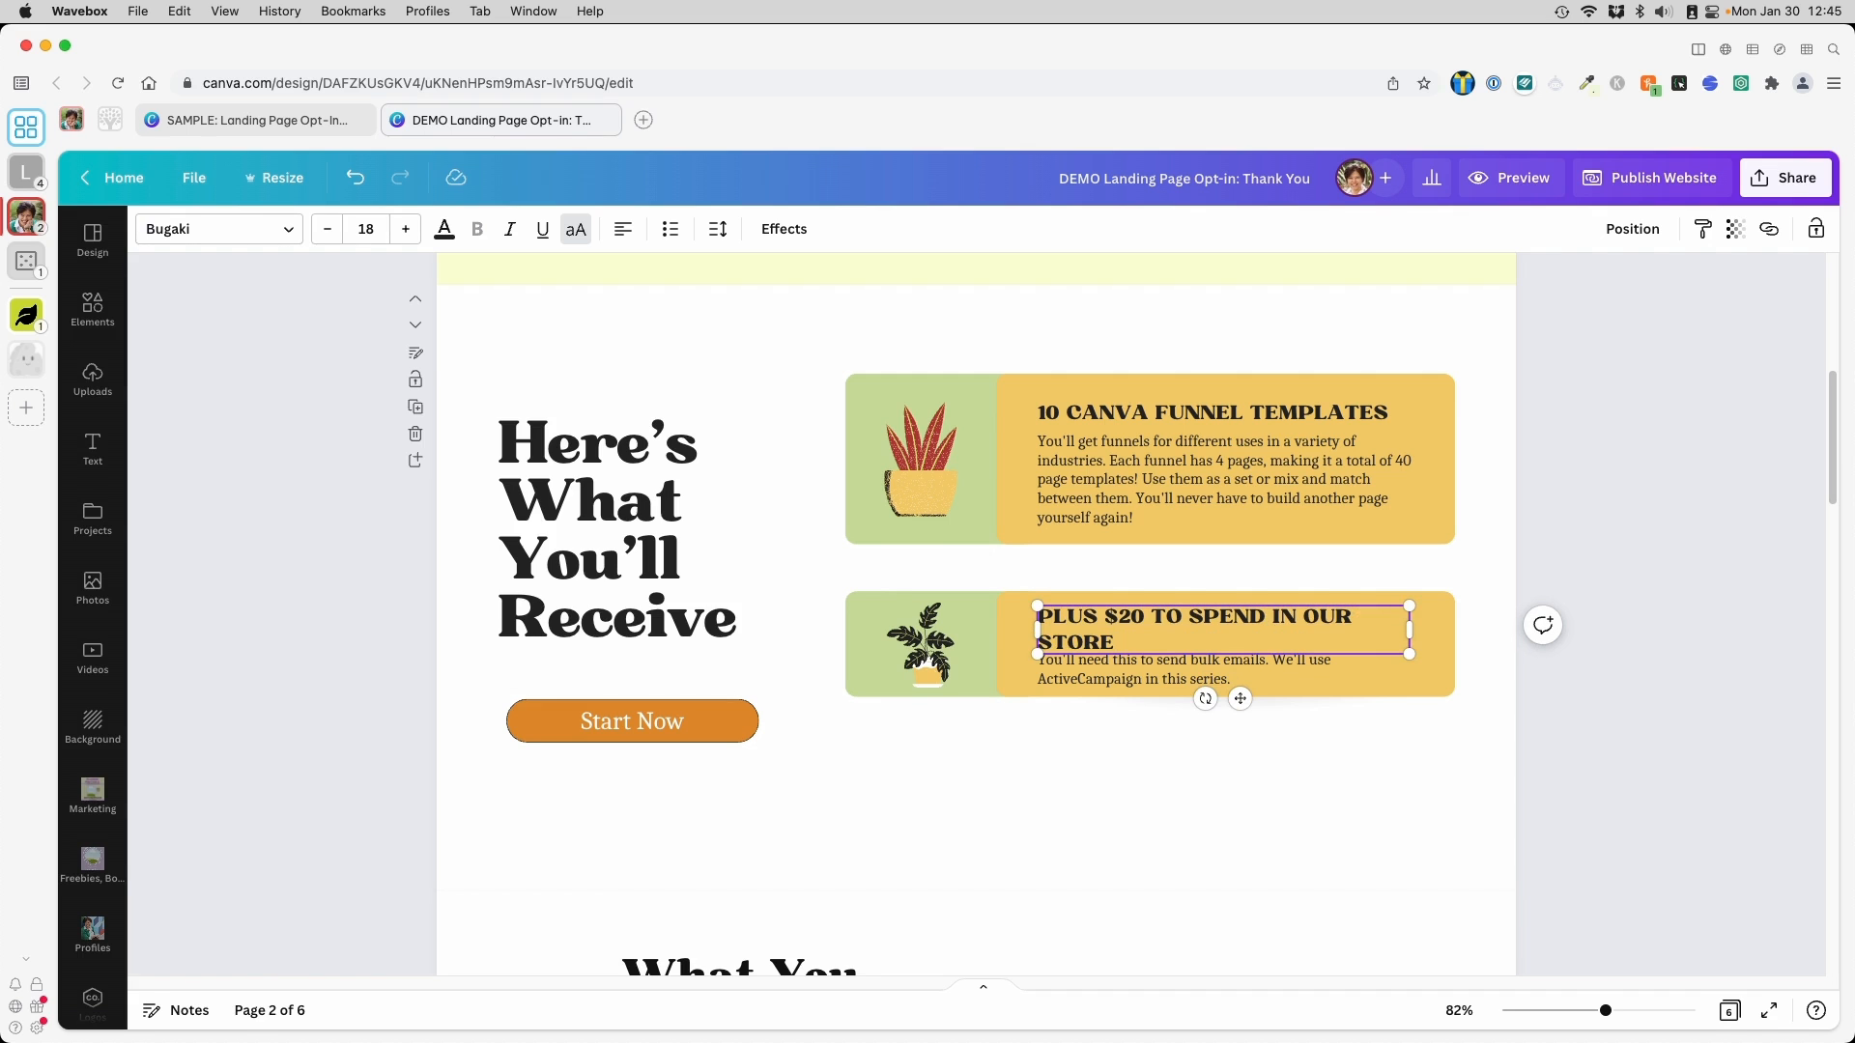
left_click_drag(1410, 630, 1443, 626)
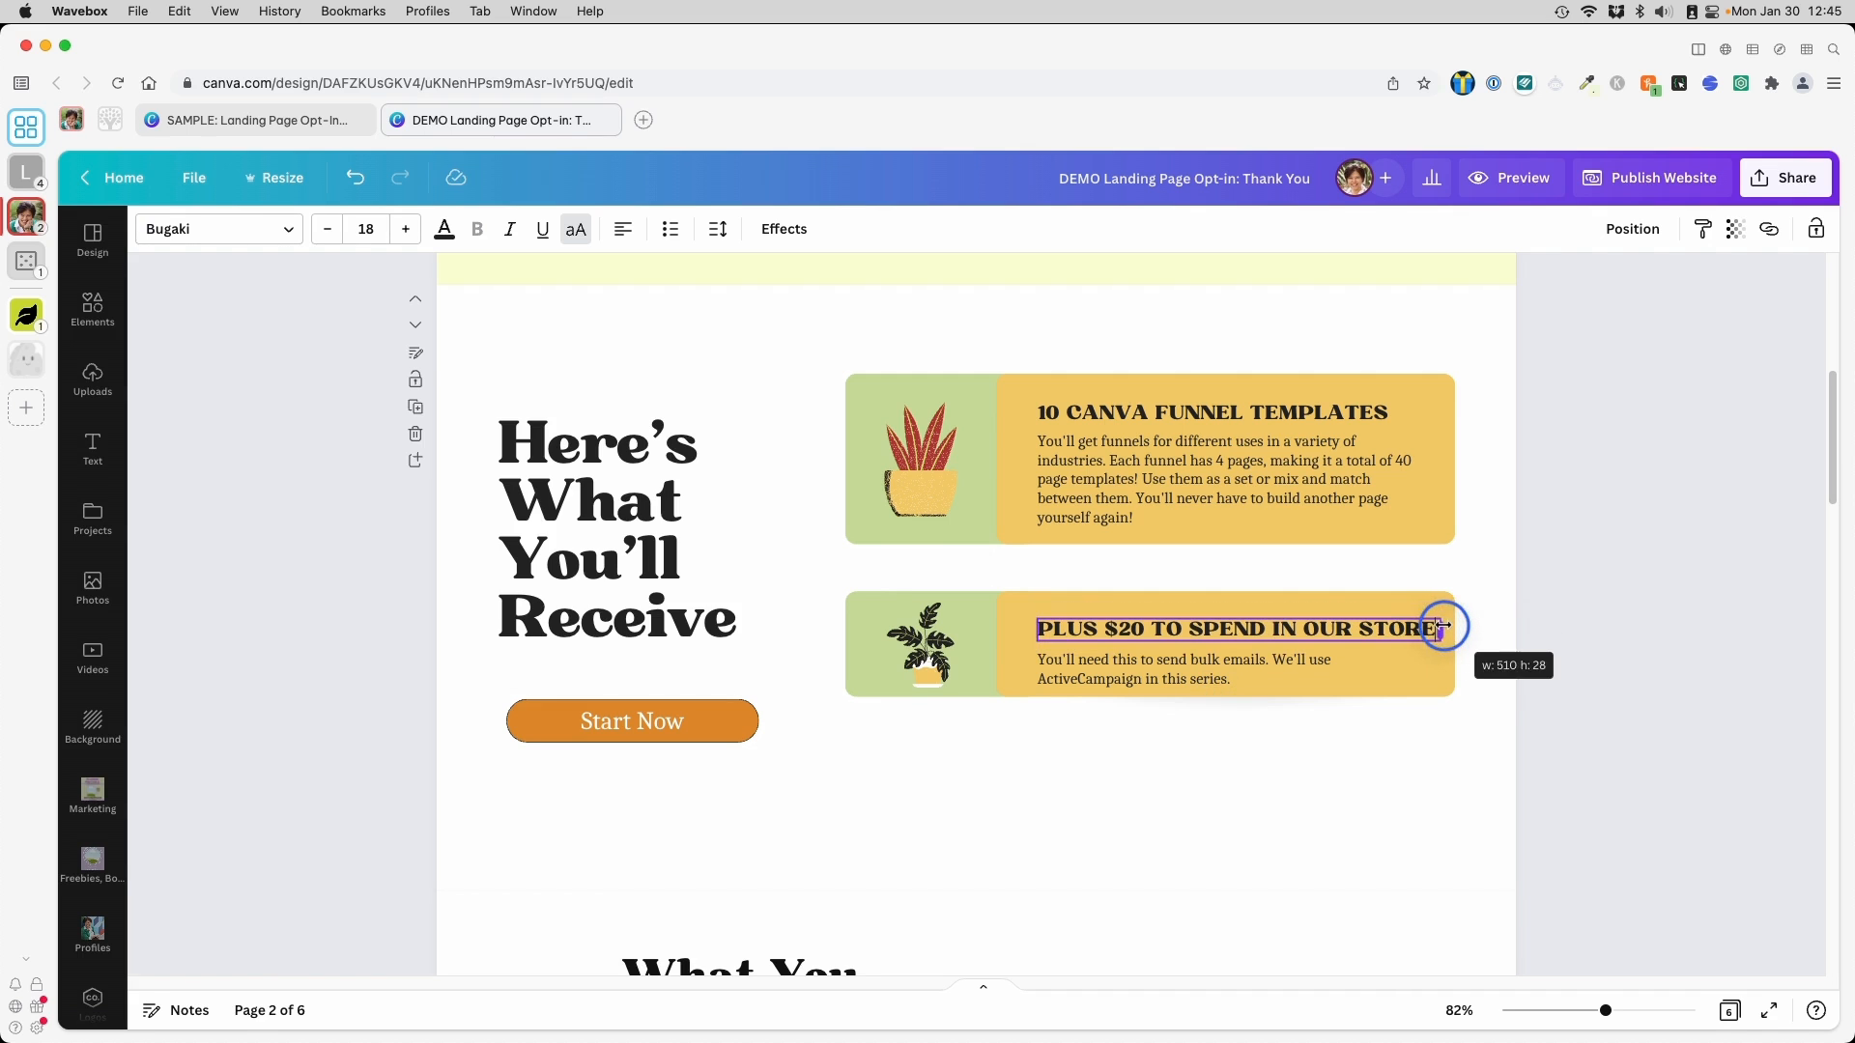
Replace the card's description with "When you get this pack of templates, you'll also receive a $20 coupon to go towards anything in our template shop."
left_click(1230, 674)
key("super+a")
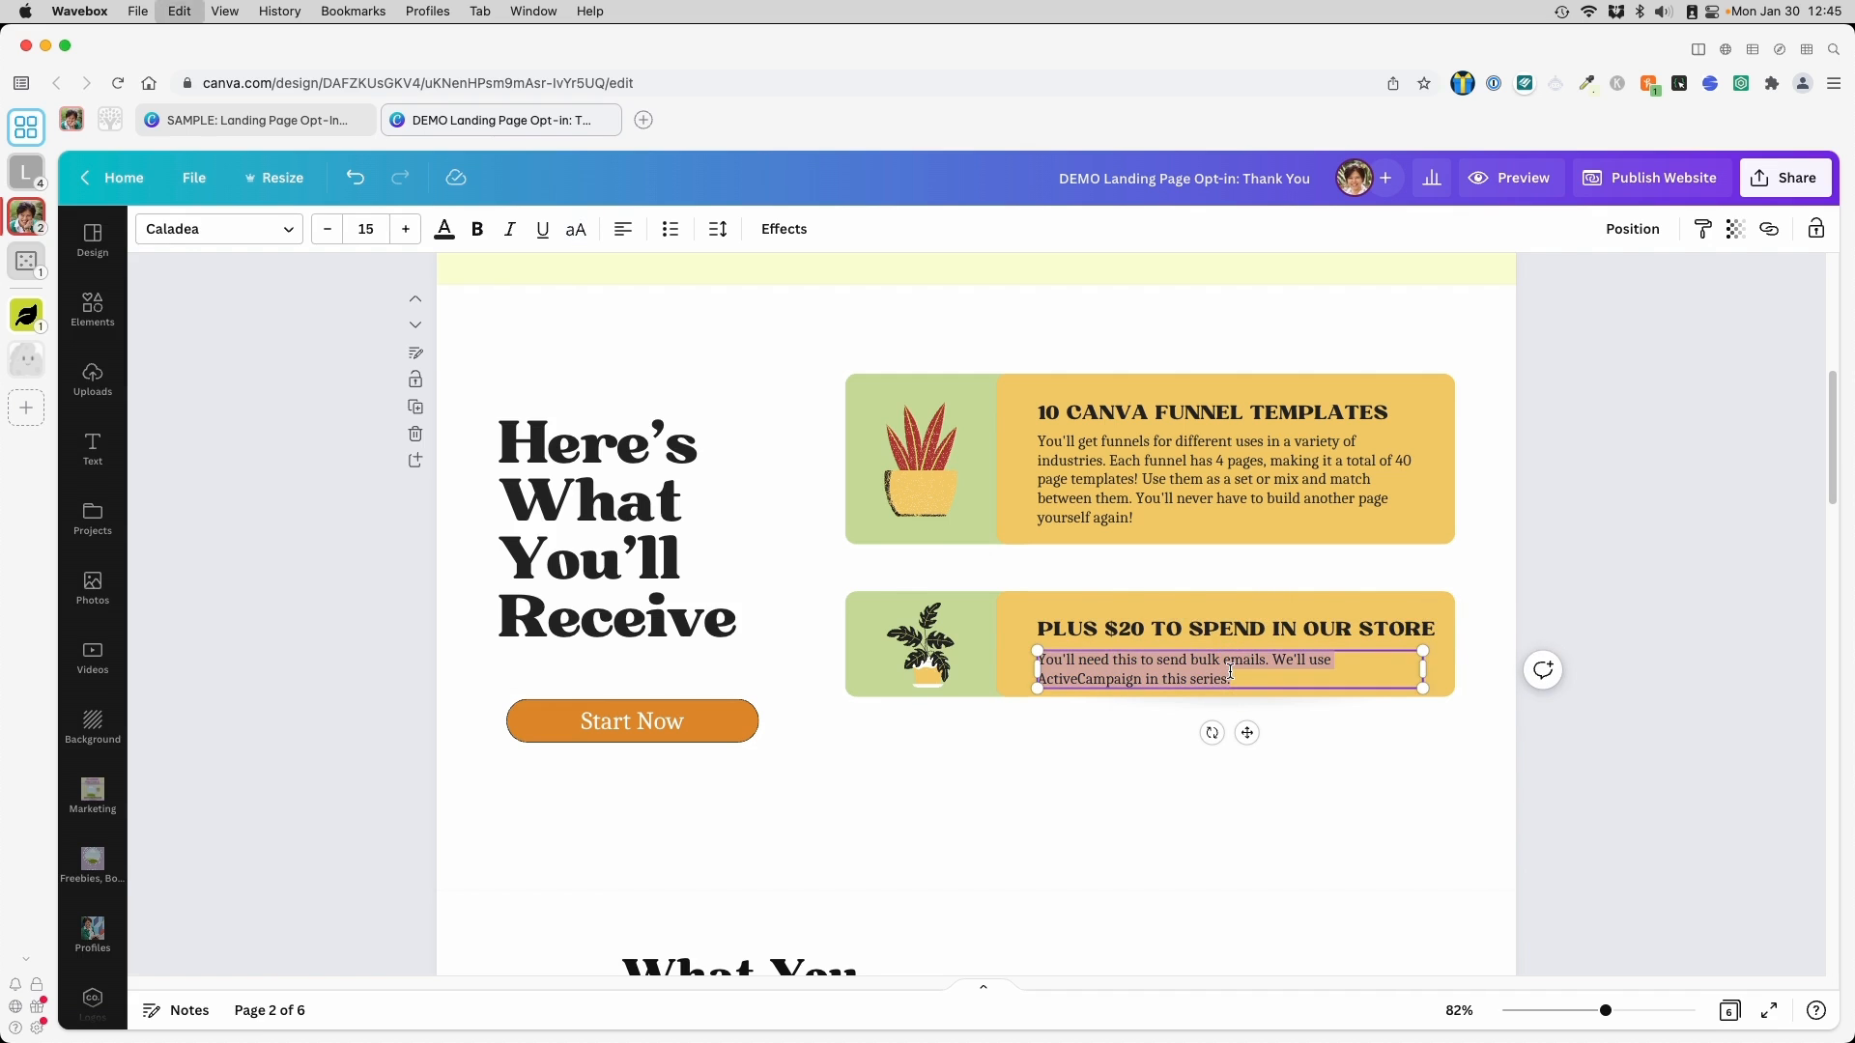
type("When you get this pack of templates, you'll also receive a $")
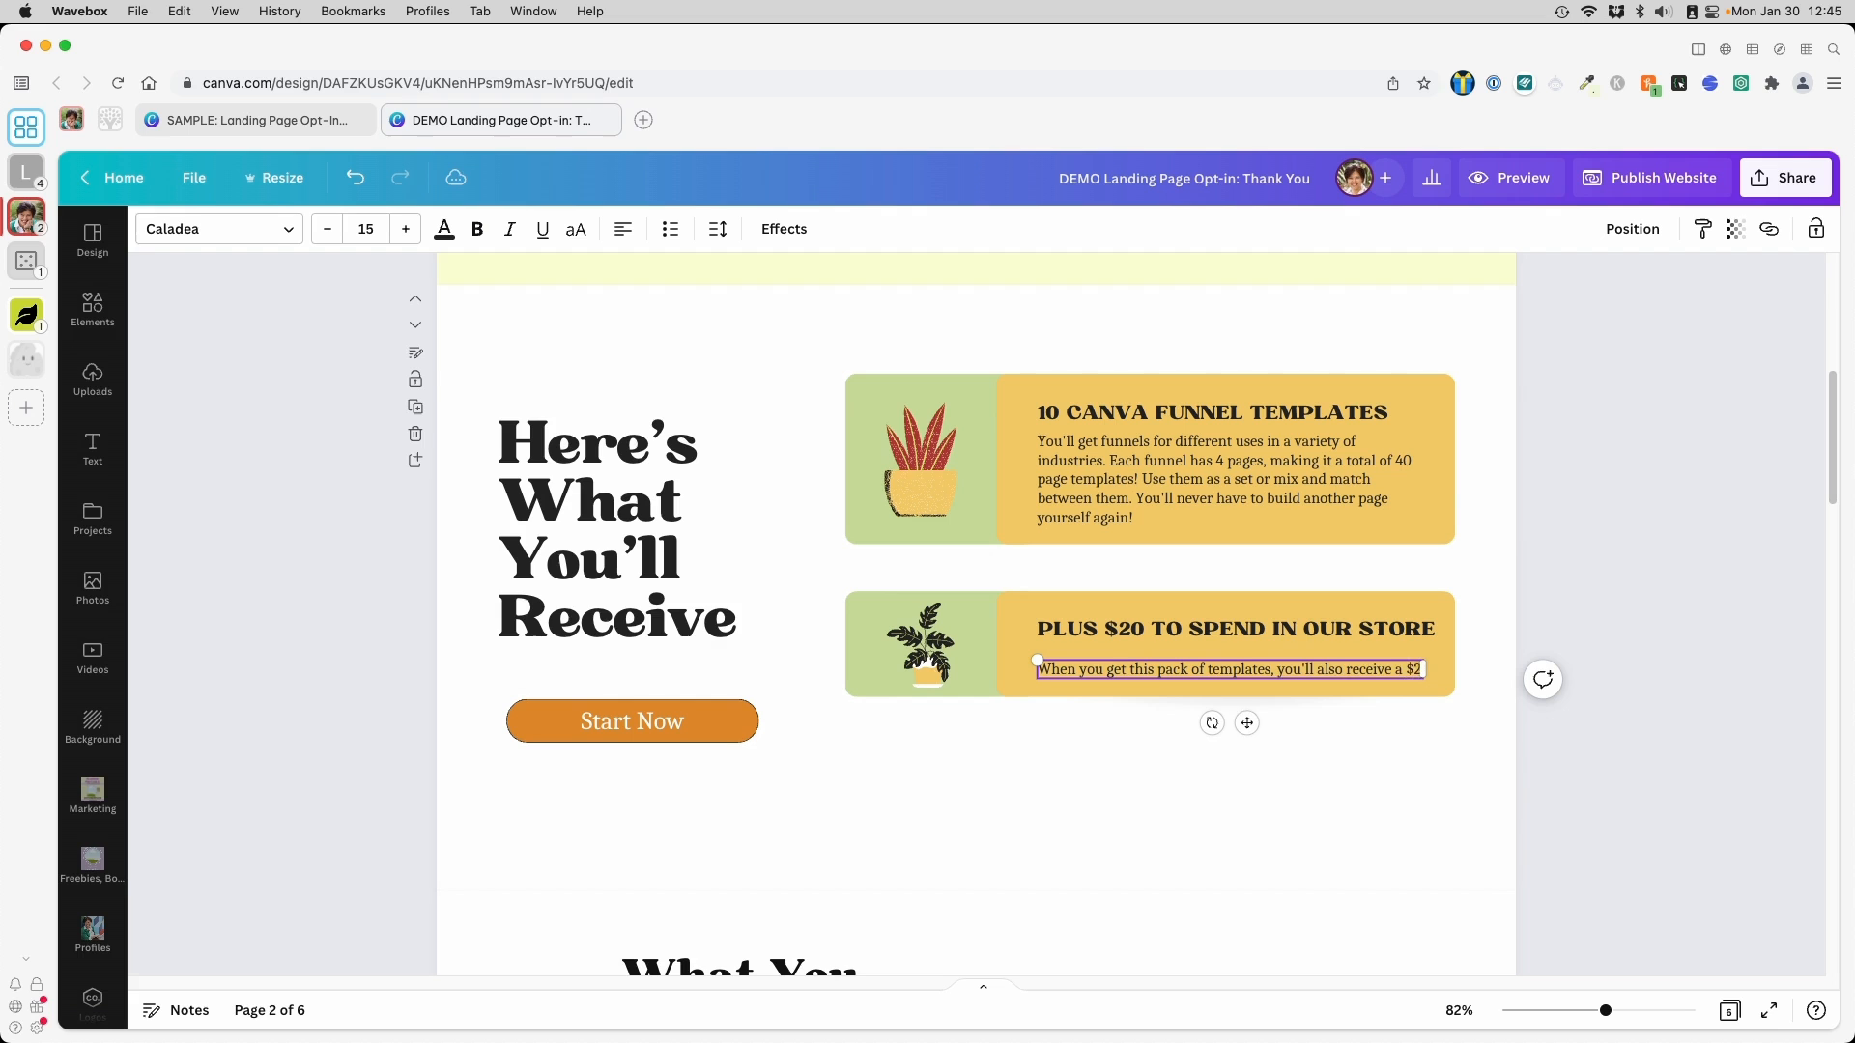
type("20")
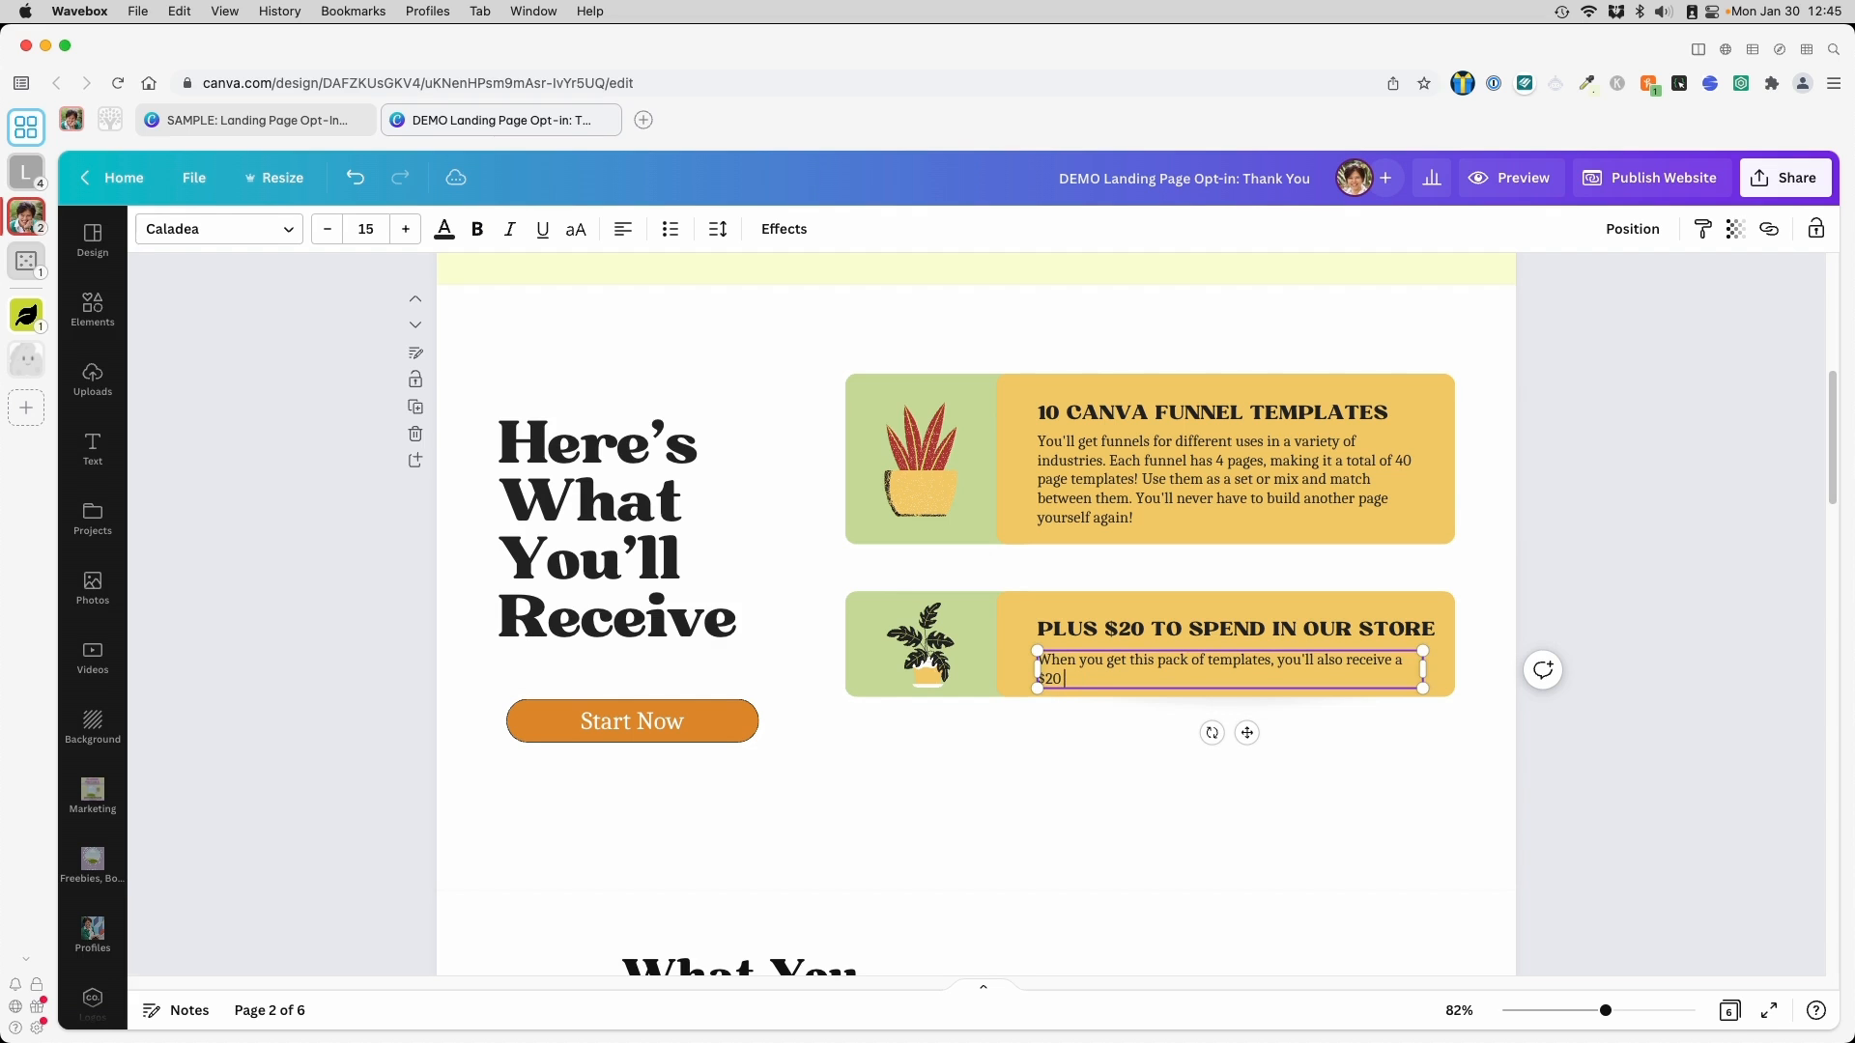
type(" coupon to go towards anything in our temp")
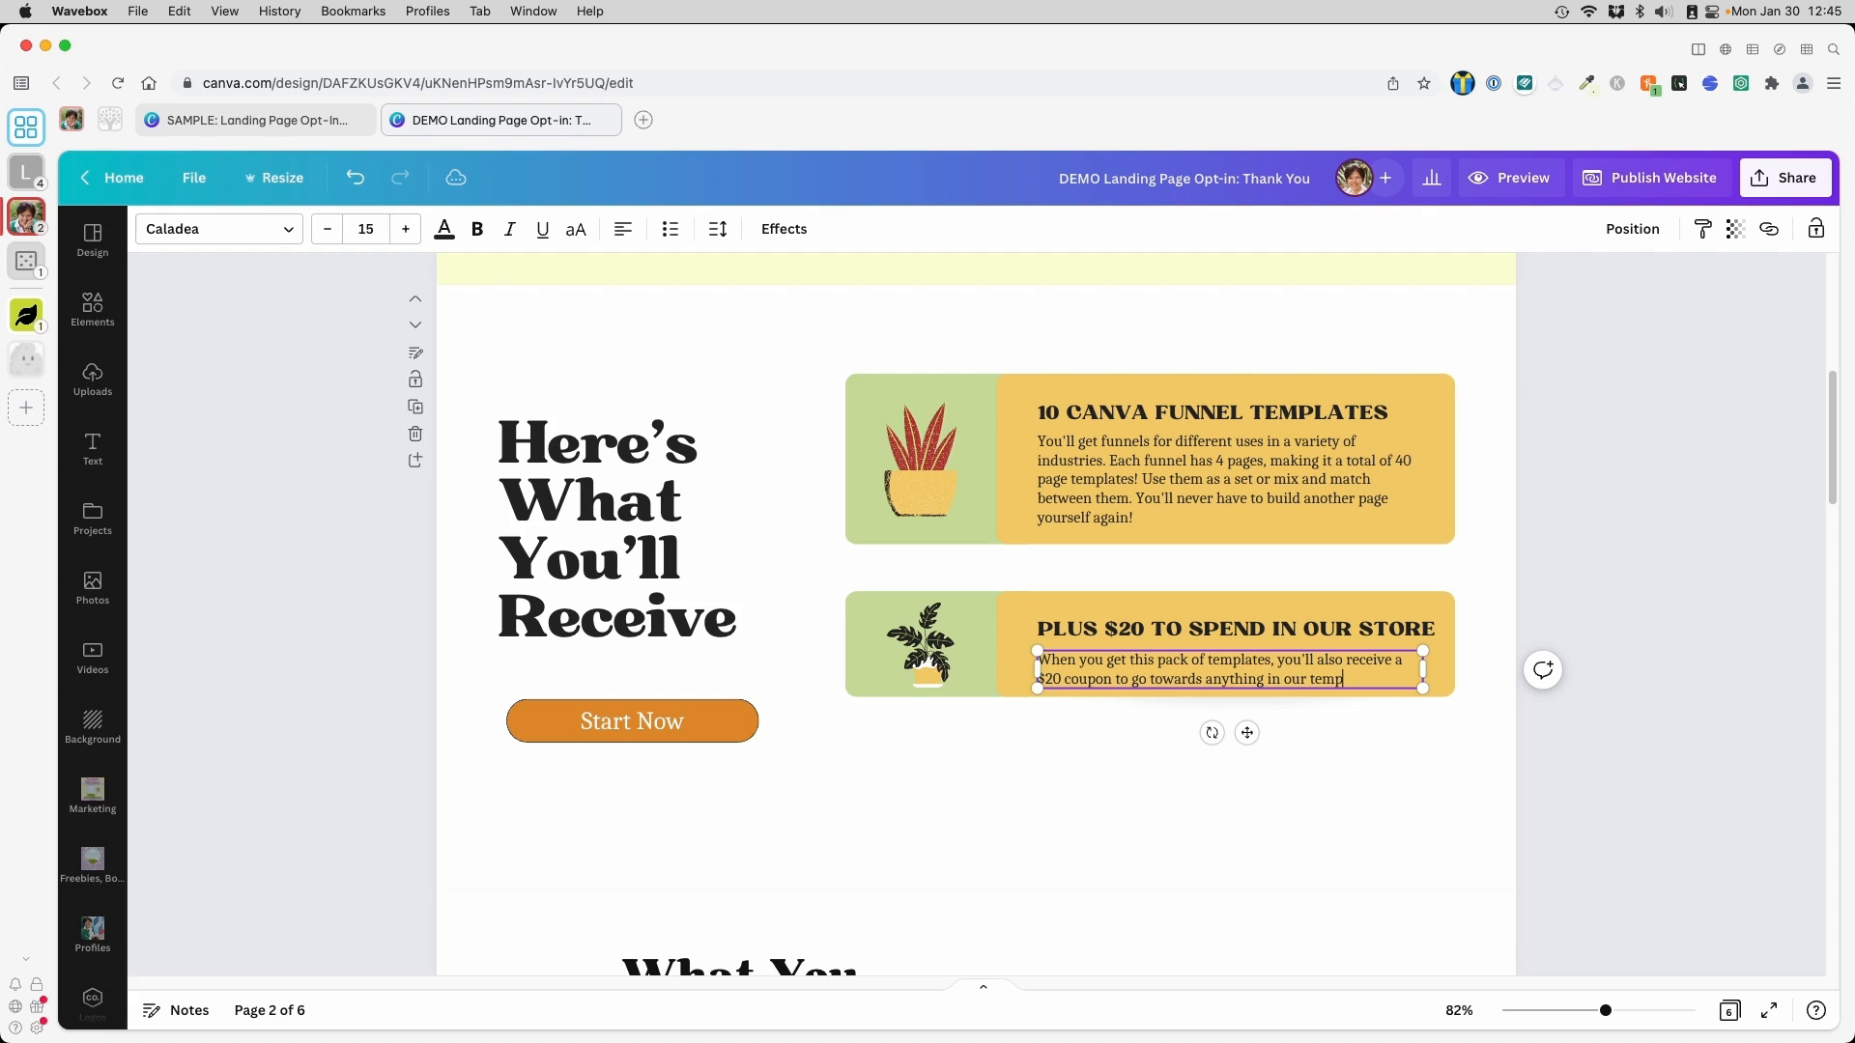
type("shop.")
Extend the $20 card's yellow and green boxes downward to equal height and recentre its plant picture
left_click(1225, 689)
left_click_drag(1225, 695, 1236, 712)
left_click(933, 681)
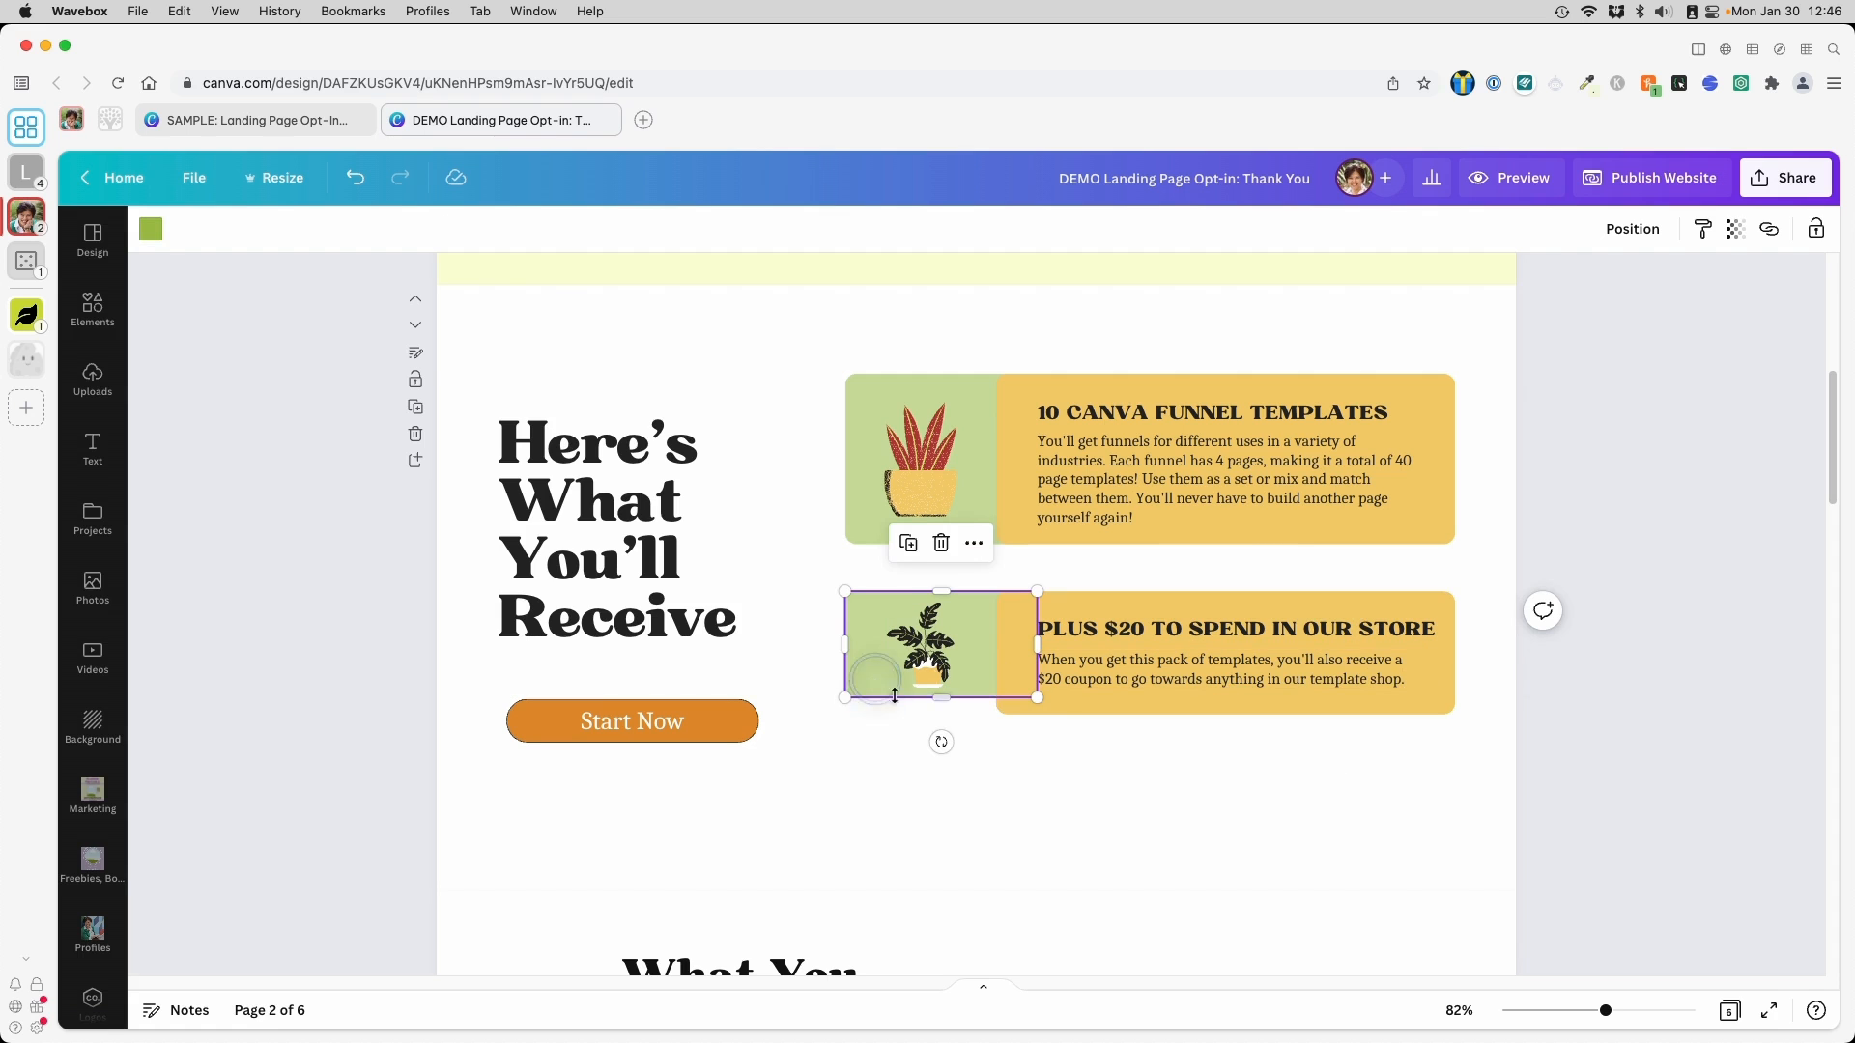
mouse_move(936, 698)
left_mouse_down()
mouse_move(936, 714)
mouse_move(965, 702)
mouse_move(945, 685)
left_mouse_up()
left_click(935, 679)
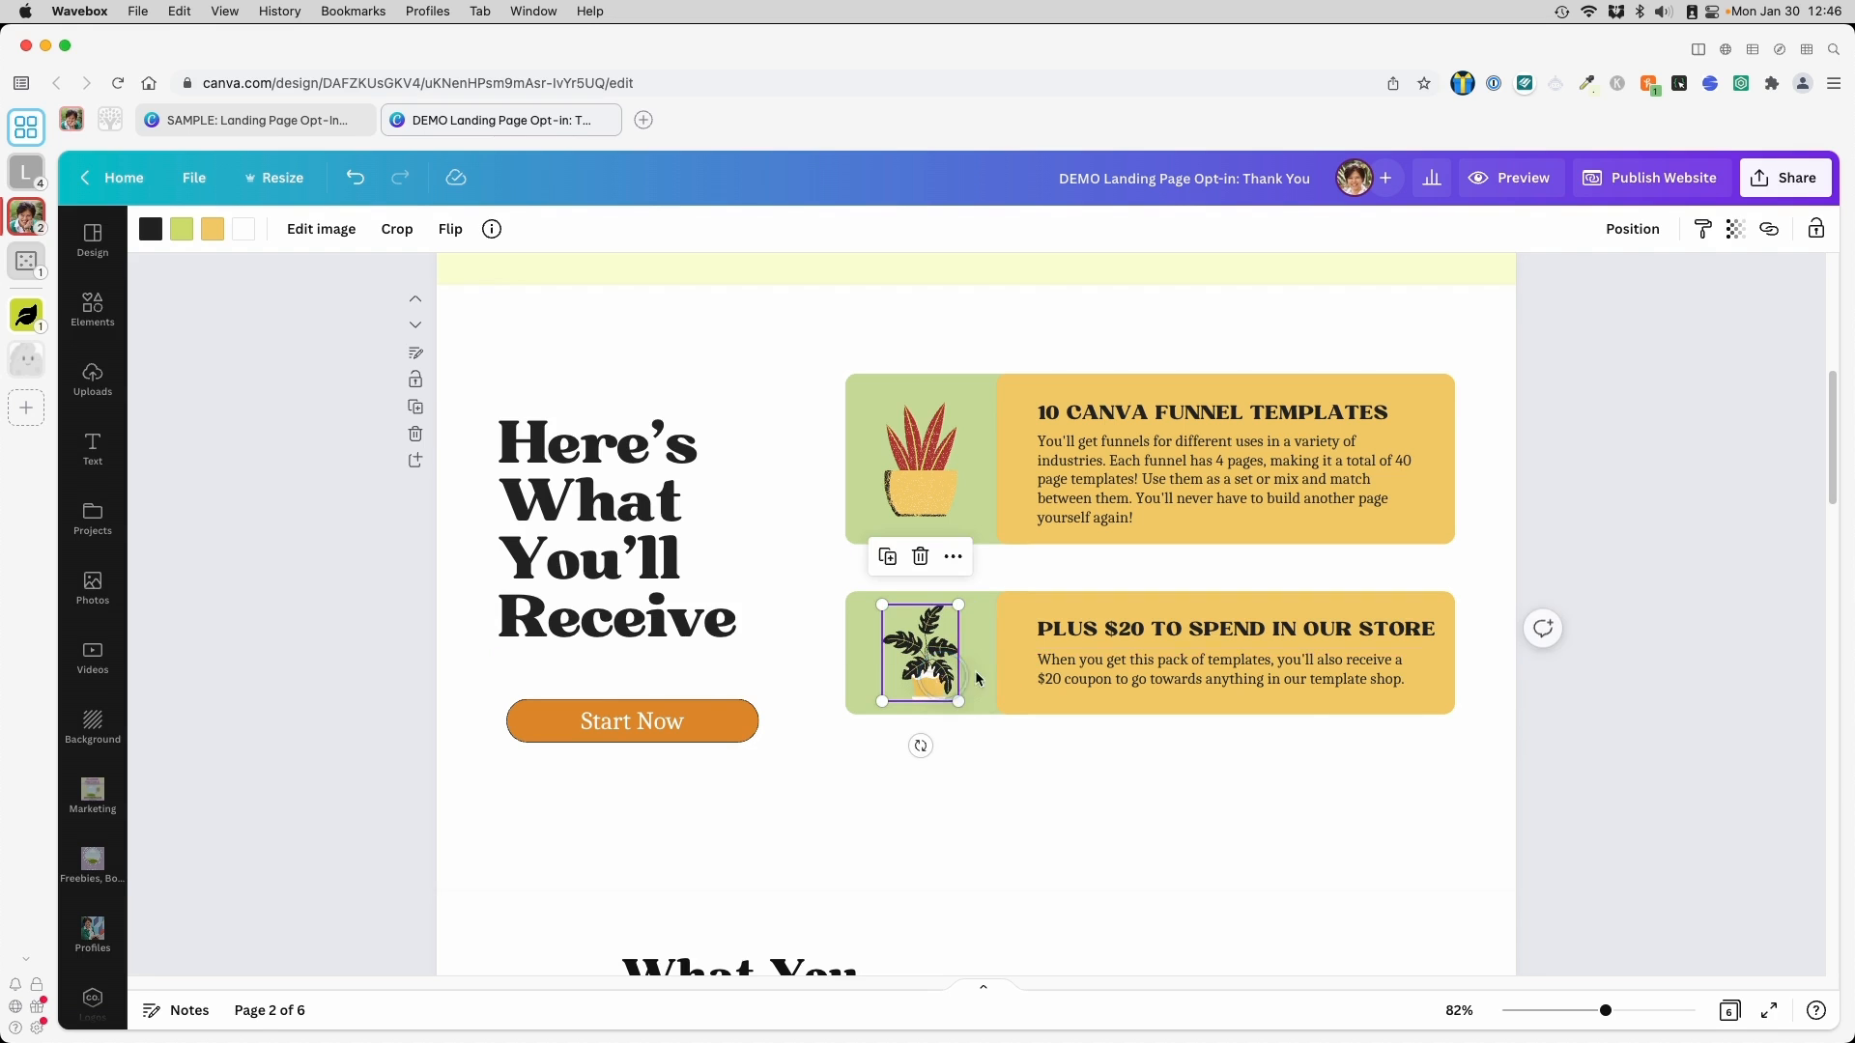
Group the pieces of the $20 card and move both cards down, leaving a small gap between them
left_click_drag(1599, 567, 809, 744)
left_click(1588, 229)
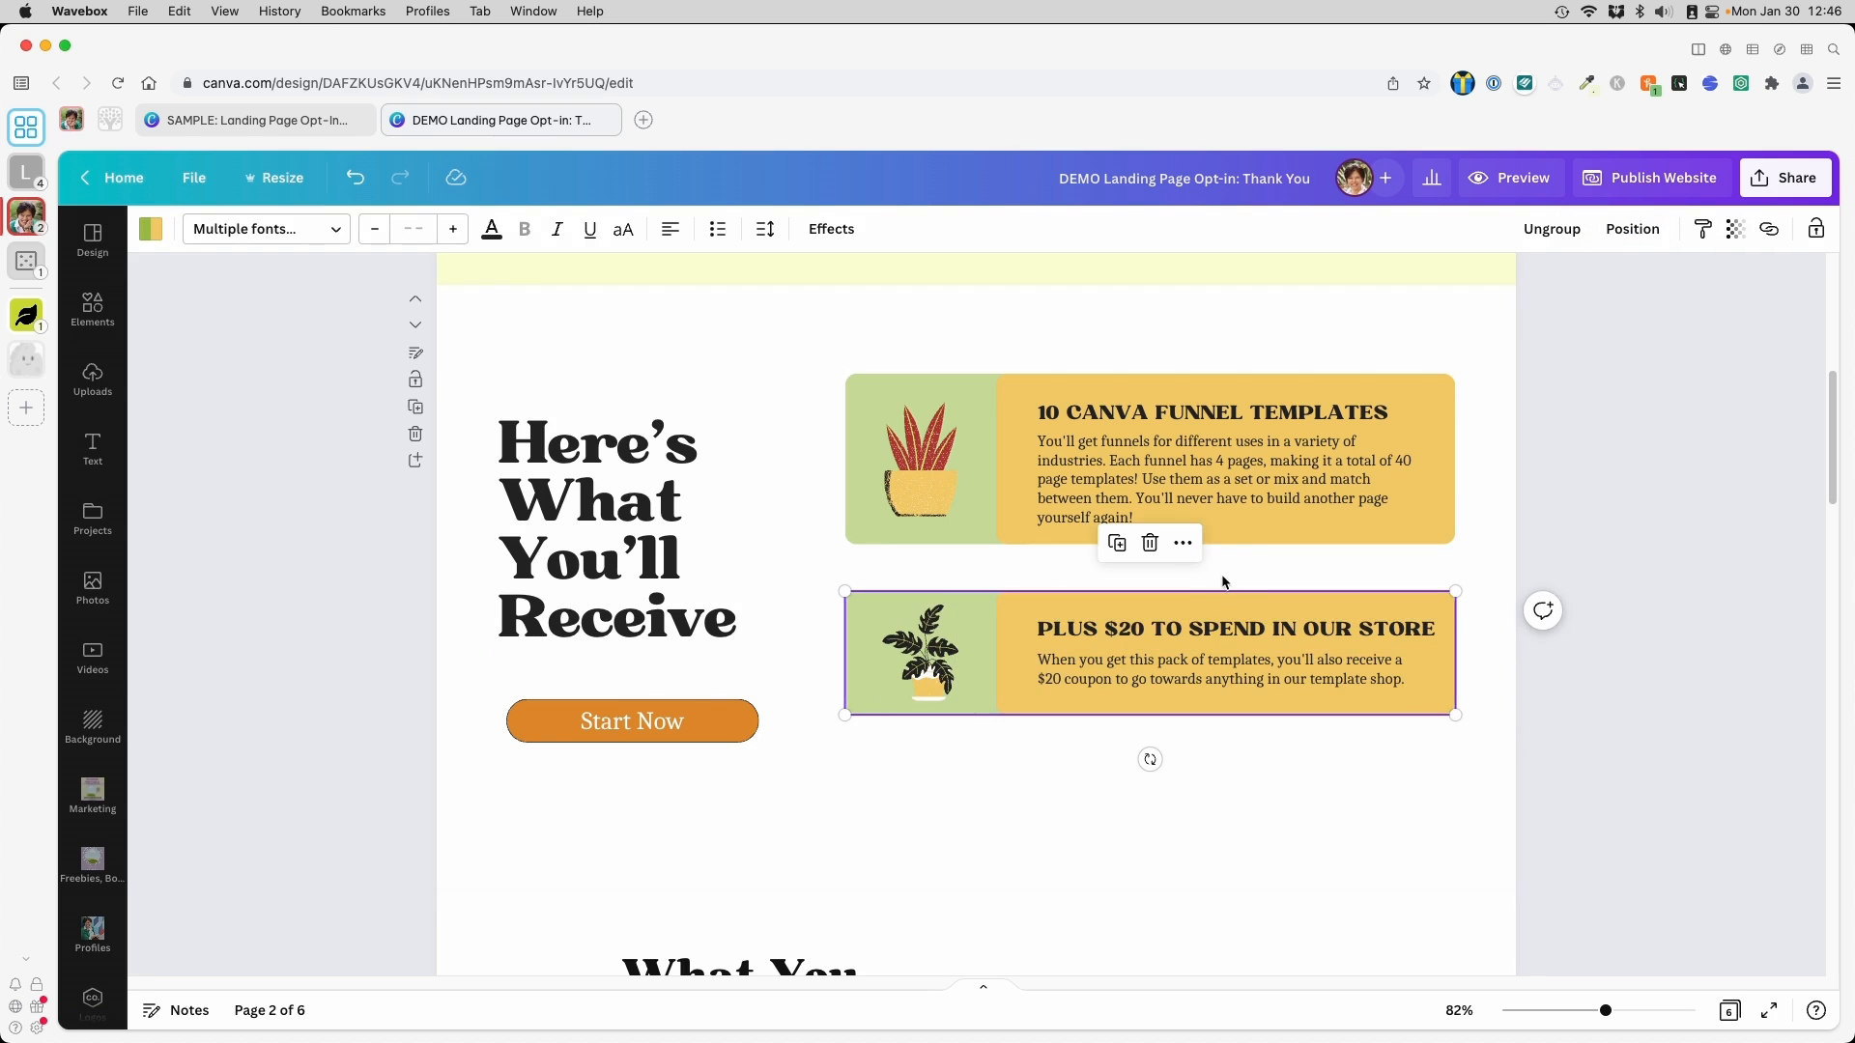
left_click_drag(1212, 599, 1210, 646)
left_click_drag(1221, 517, 1223, 547)
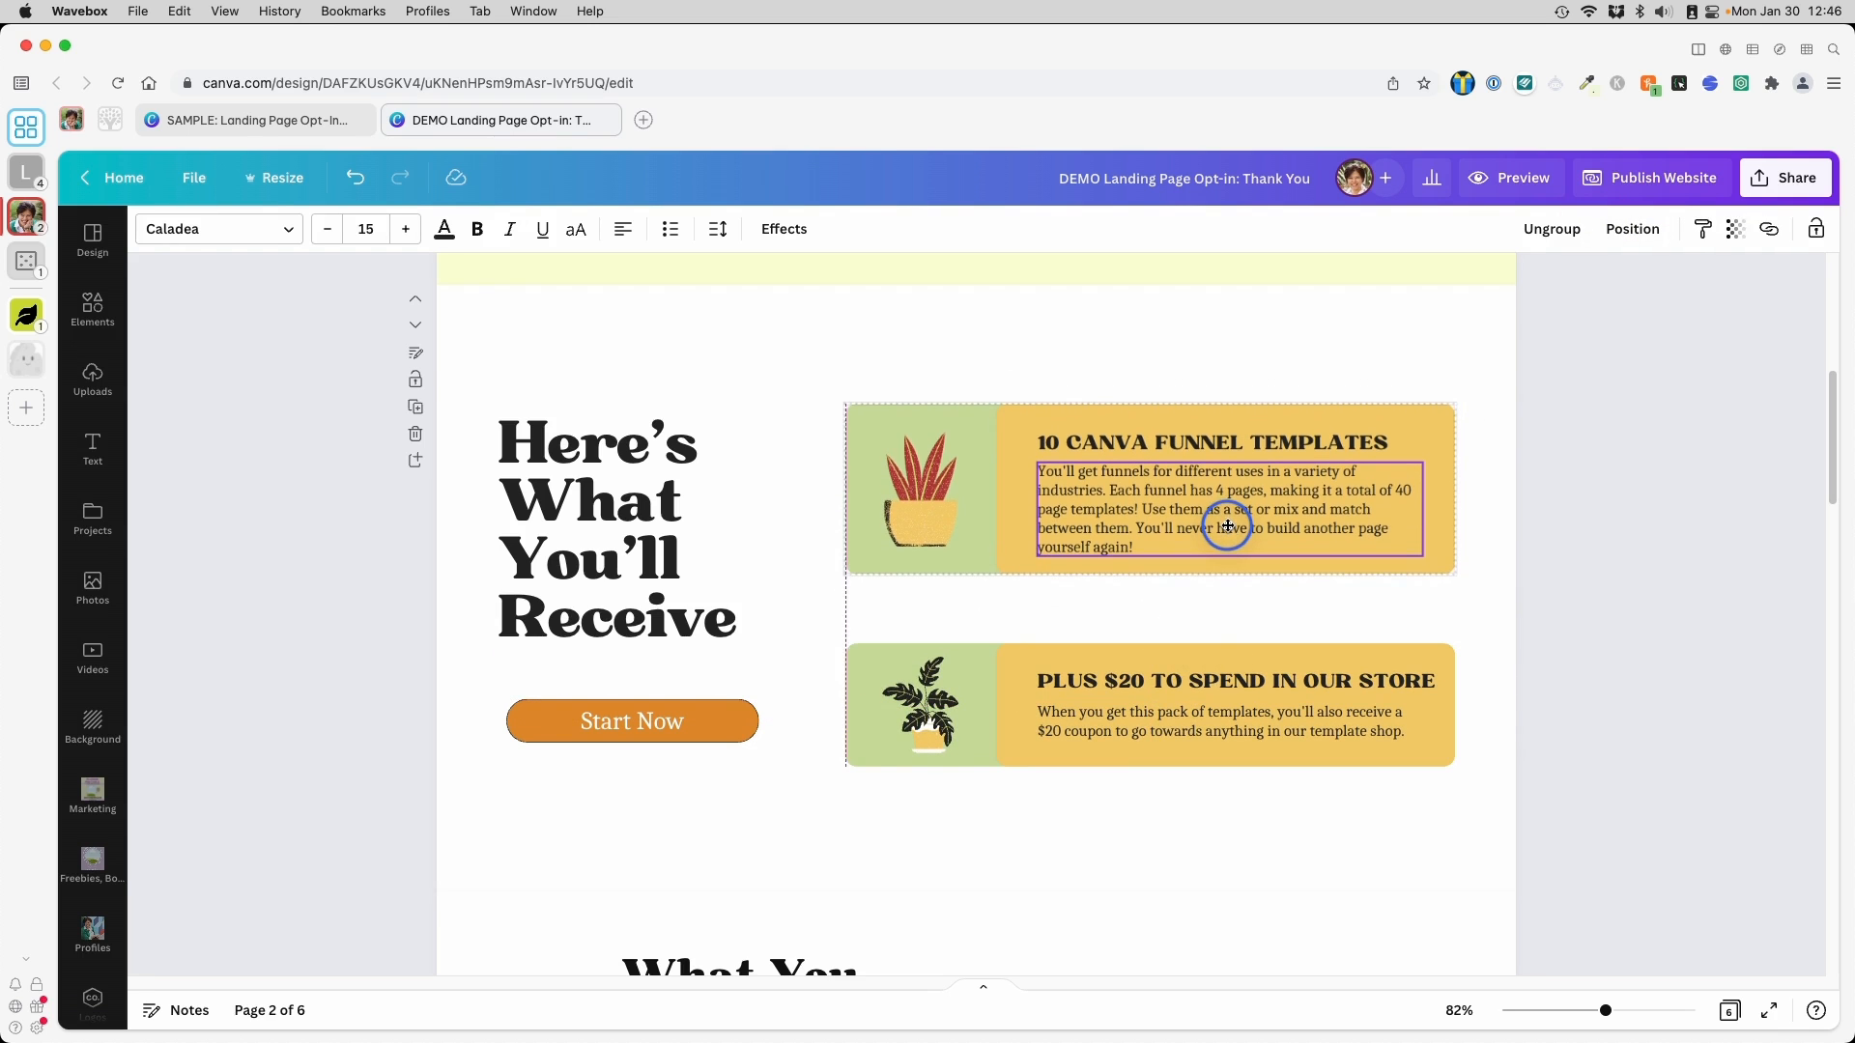
left_click_drag(1214, 708, 1213, 704)
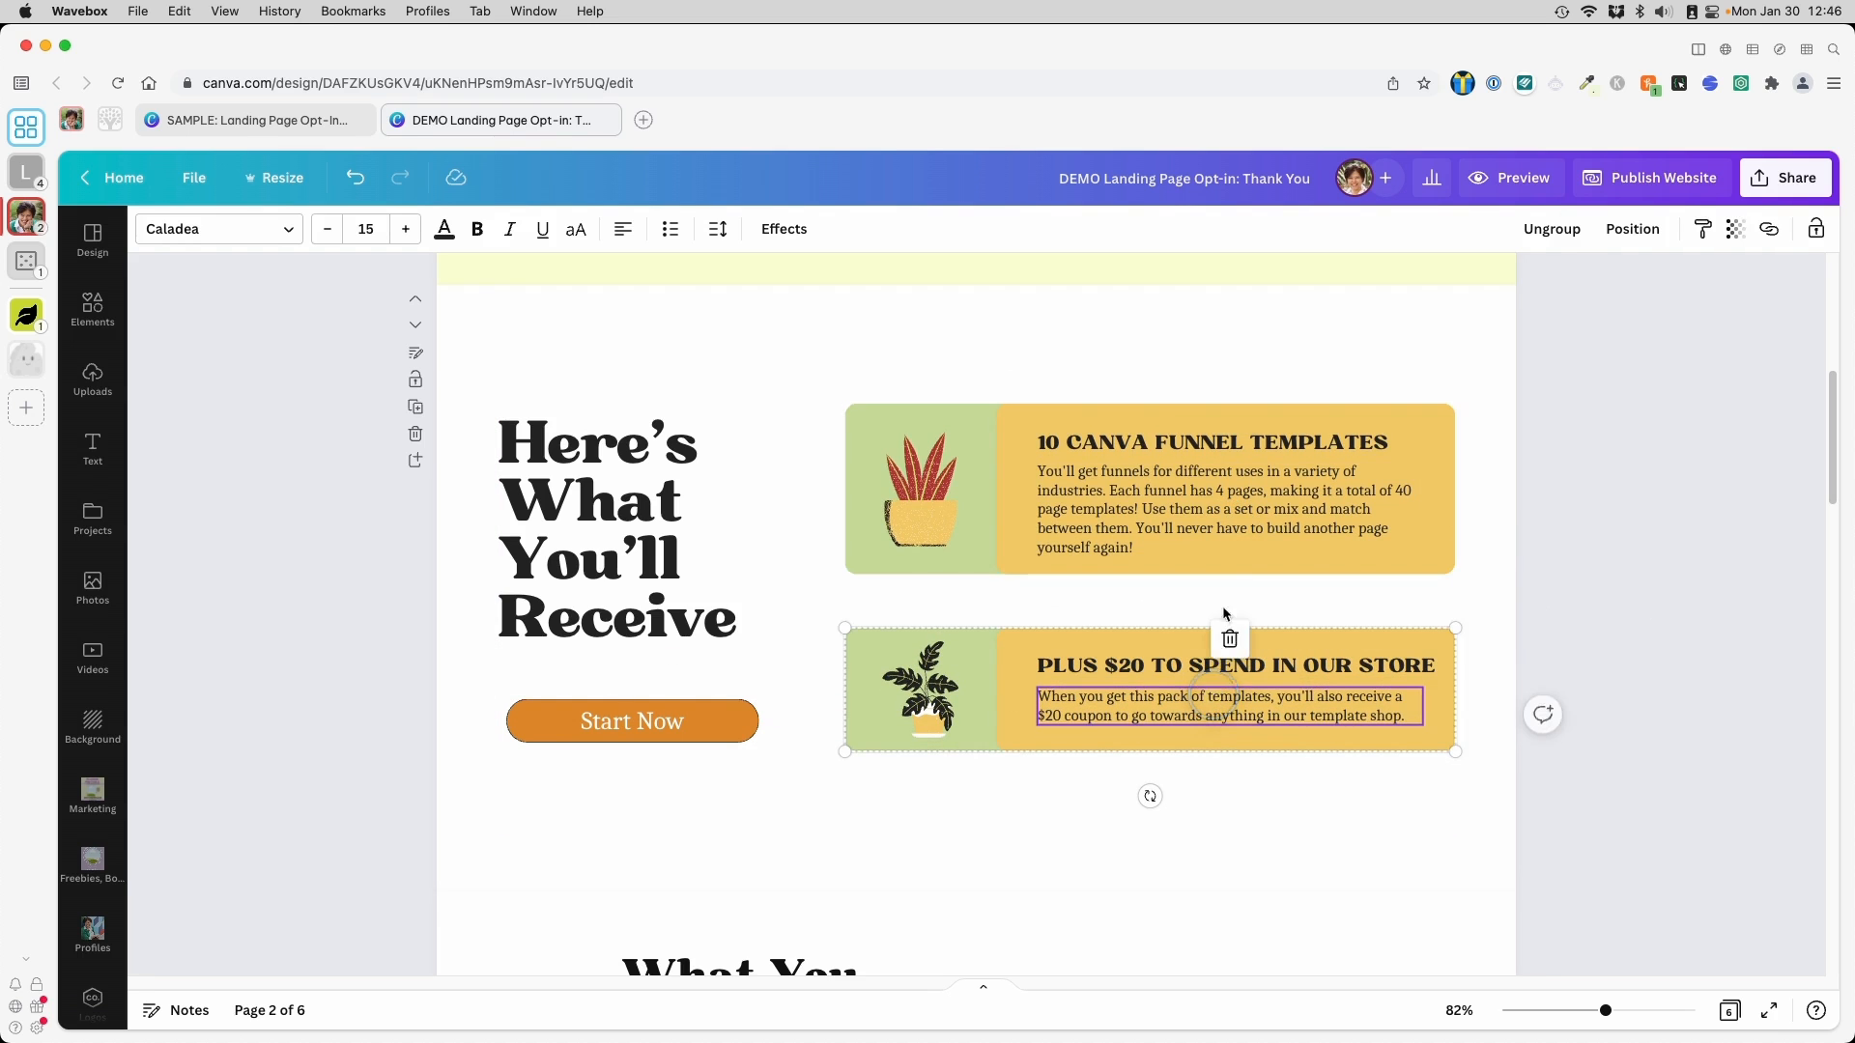
left_click(1239, 529, "shift")
Change the orange button's label to "Yes! I Want This Now"
left_click(608, 721)
left_click(615, 724)
double_click(616, 726)
key("super+a")
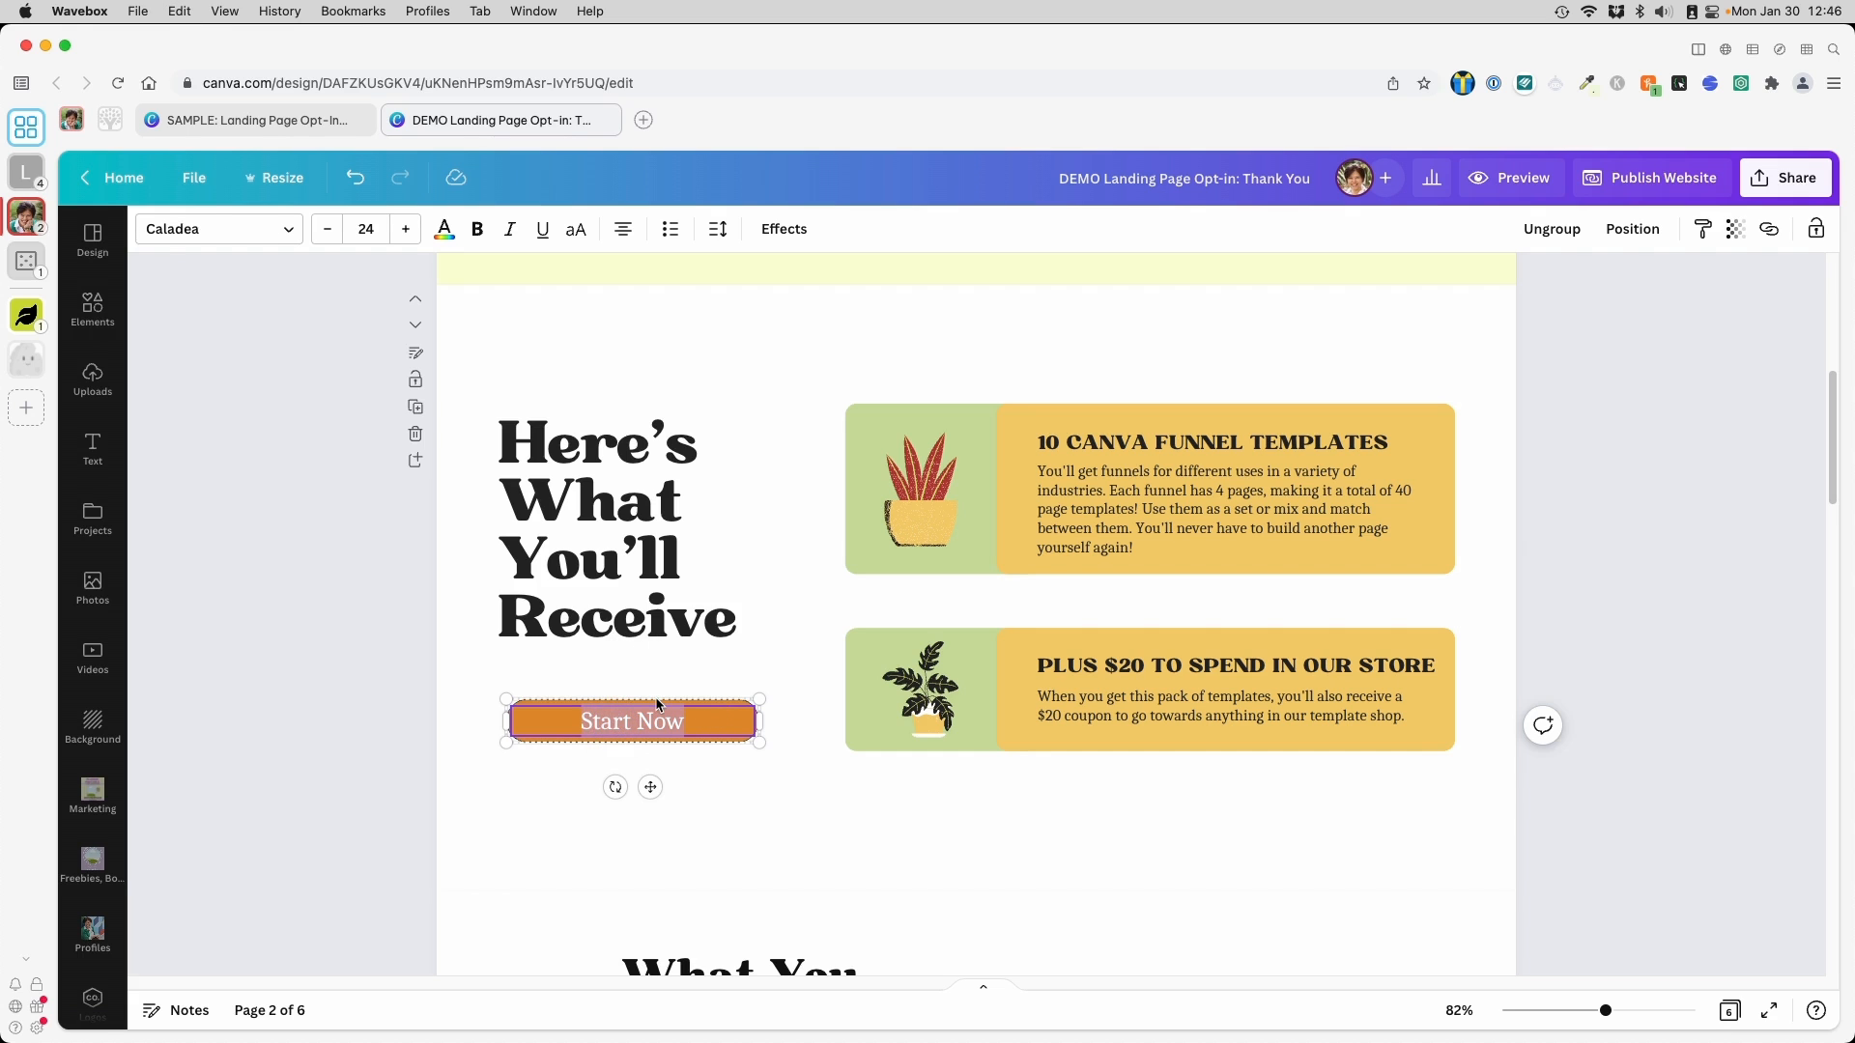
type("Yes! I Want This Now")
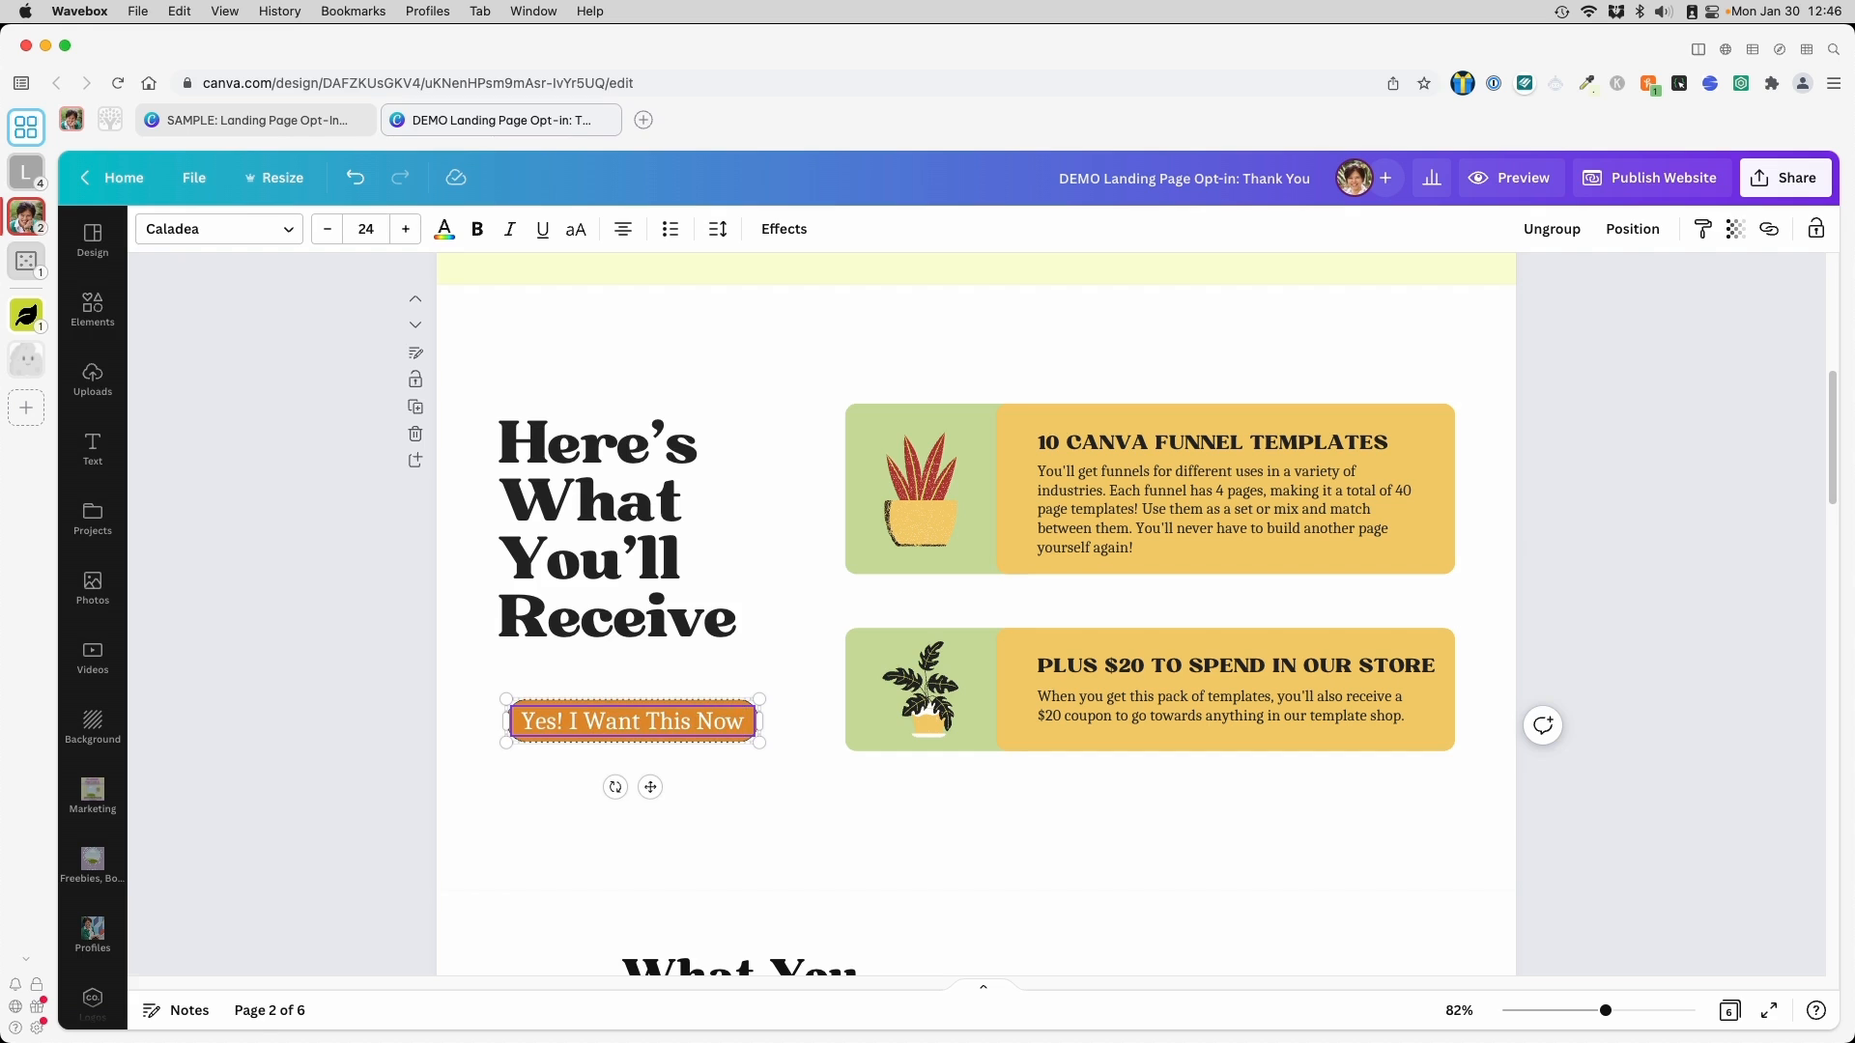
left_click(667, 771)
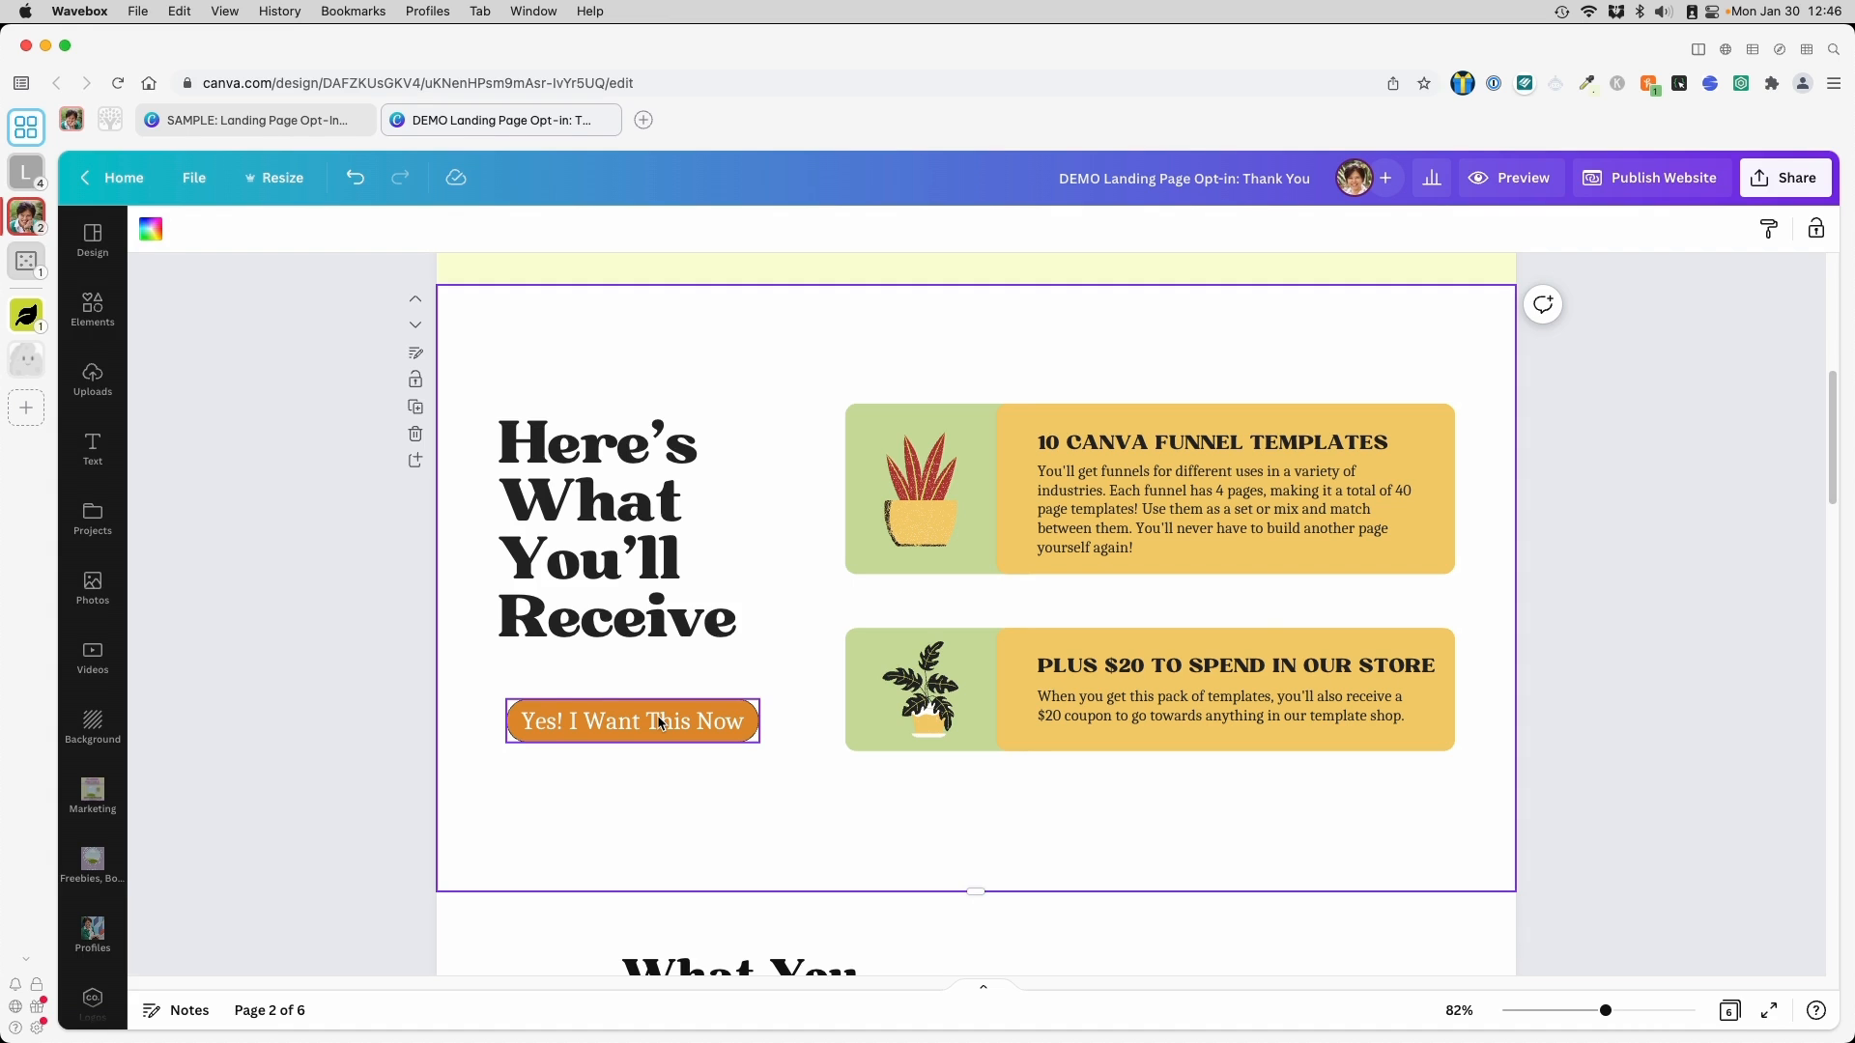
Add a blank page after the "Here’s What You’ll Receive" page and give it the pale yellow document color as background
scroll(1133, 697, "up", 2)
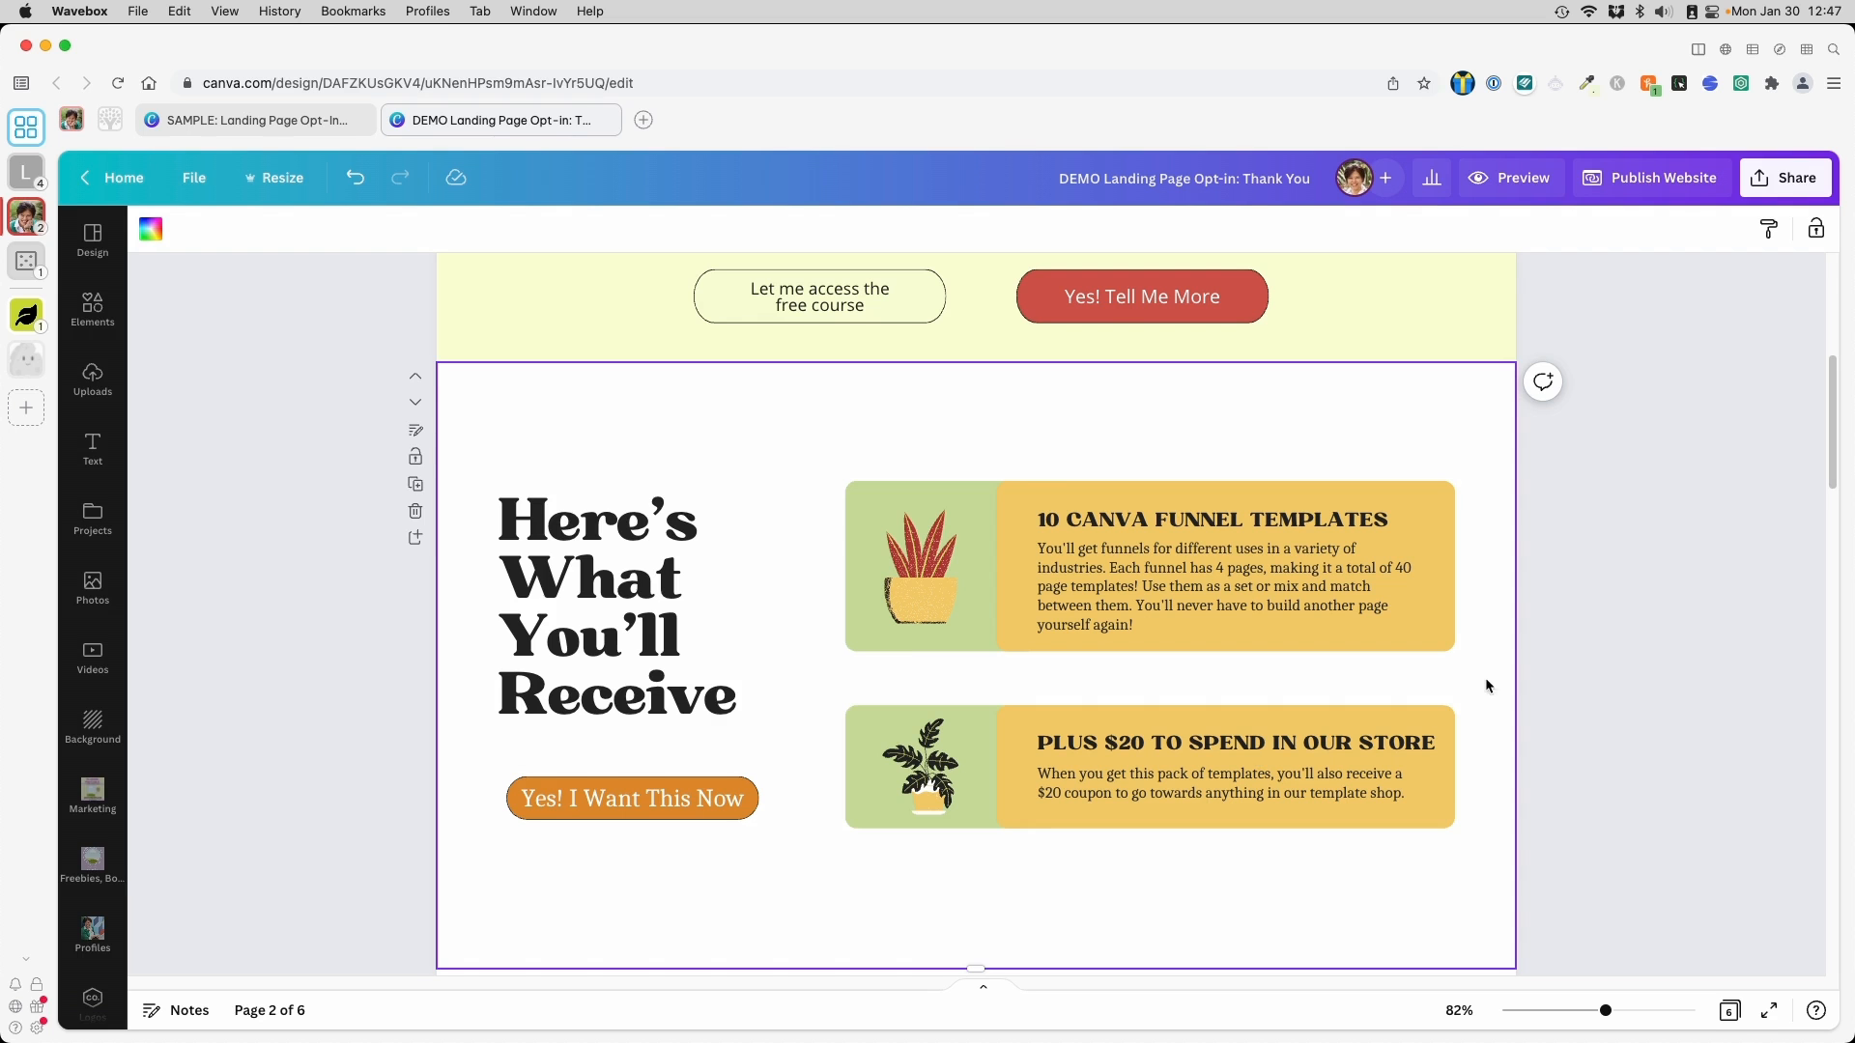
scroll(1568, 673, "down", 3)
scroll(1568, 681, "down", 3)
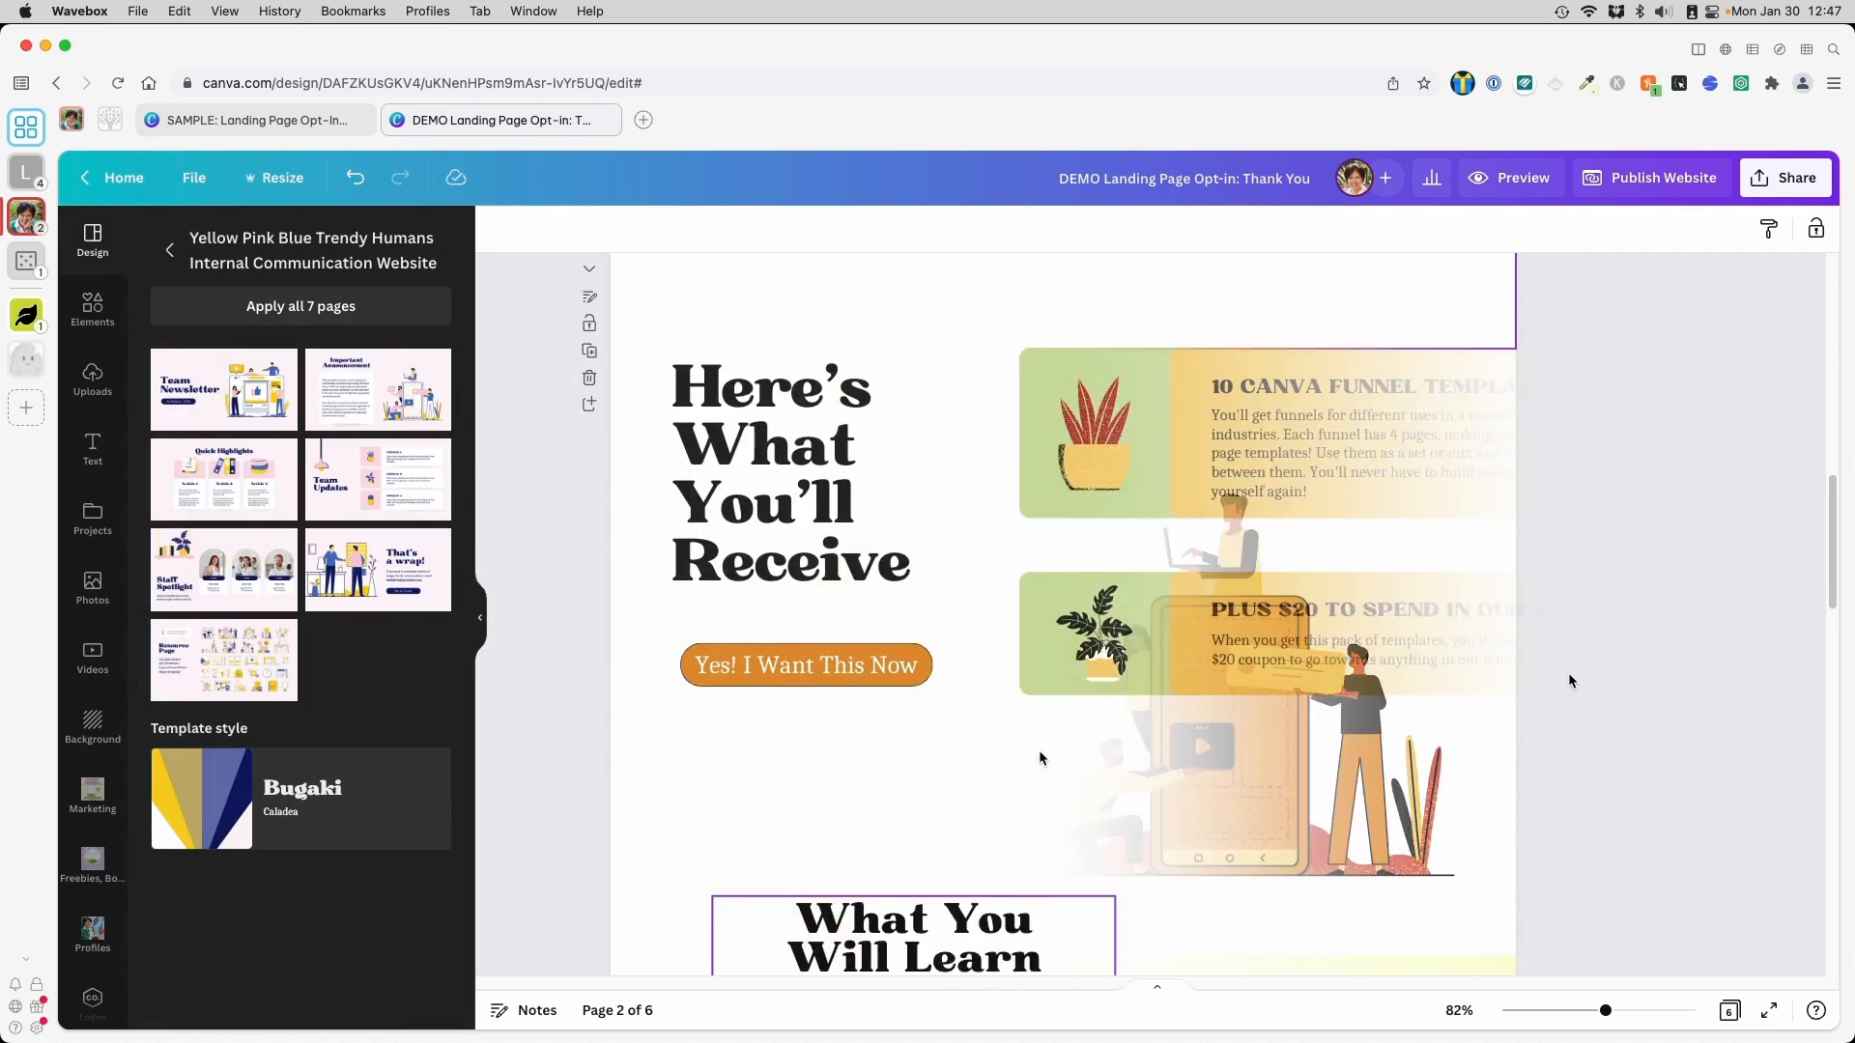
scroll(1039, 759, "up", 3)
scroll(1040, 759, "down", 3)
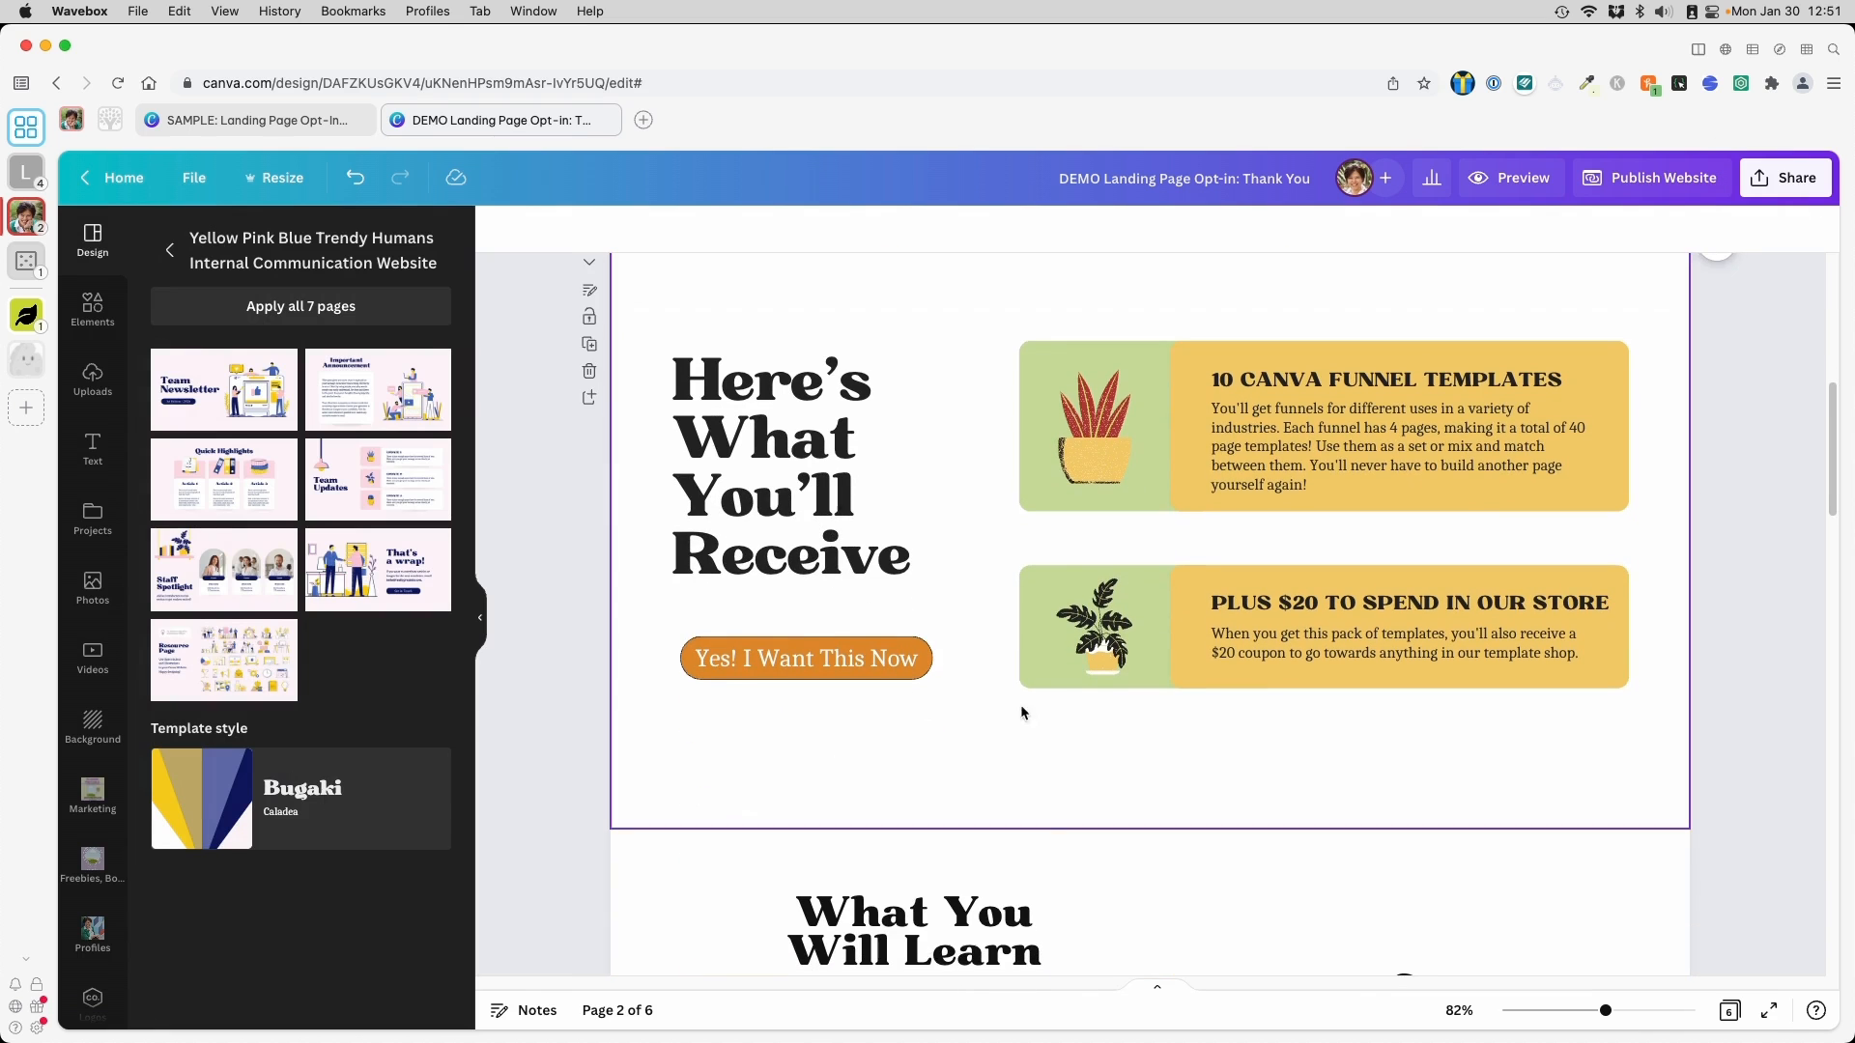
left_click(591, 397)
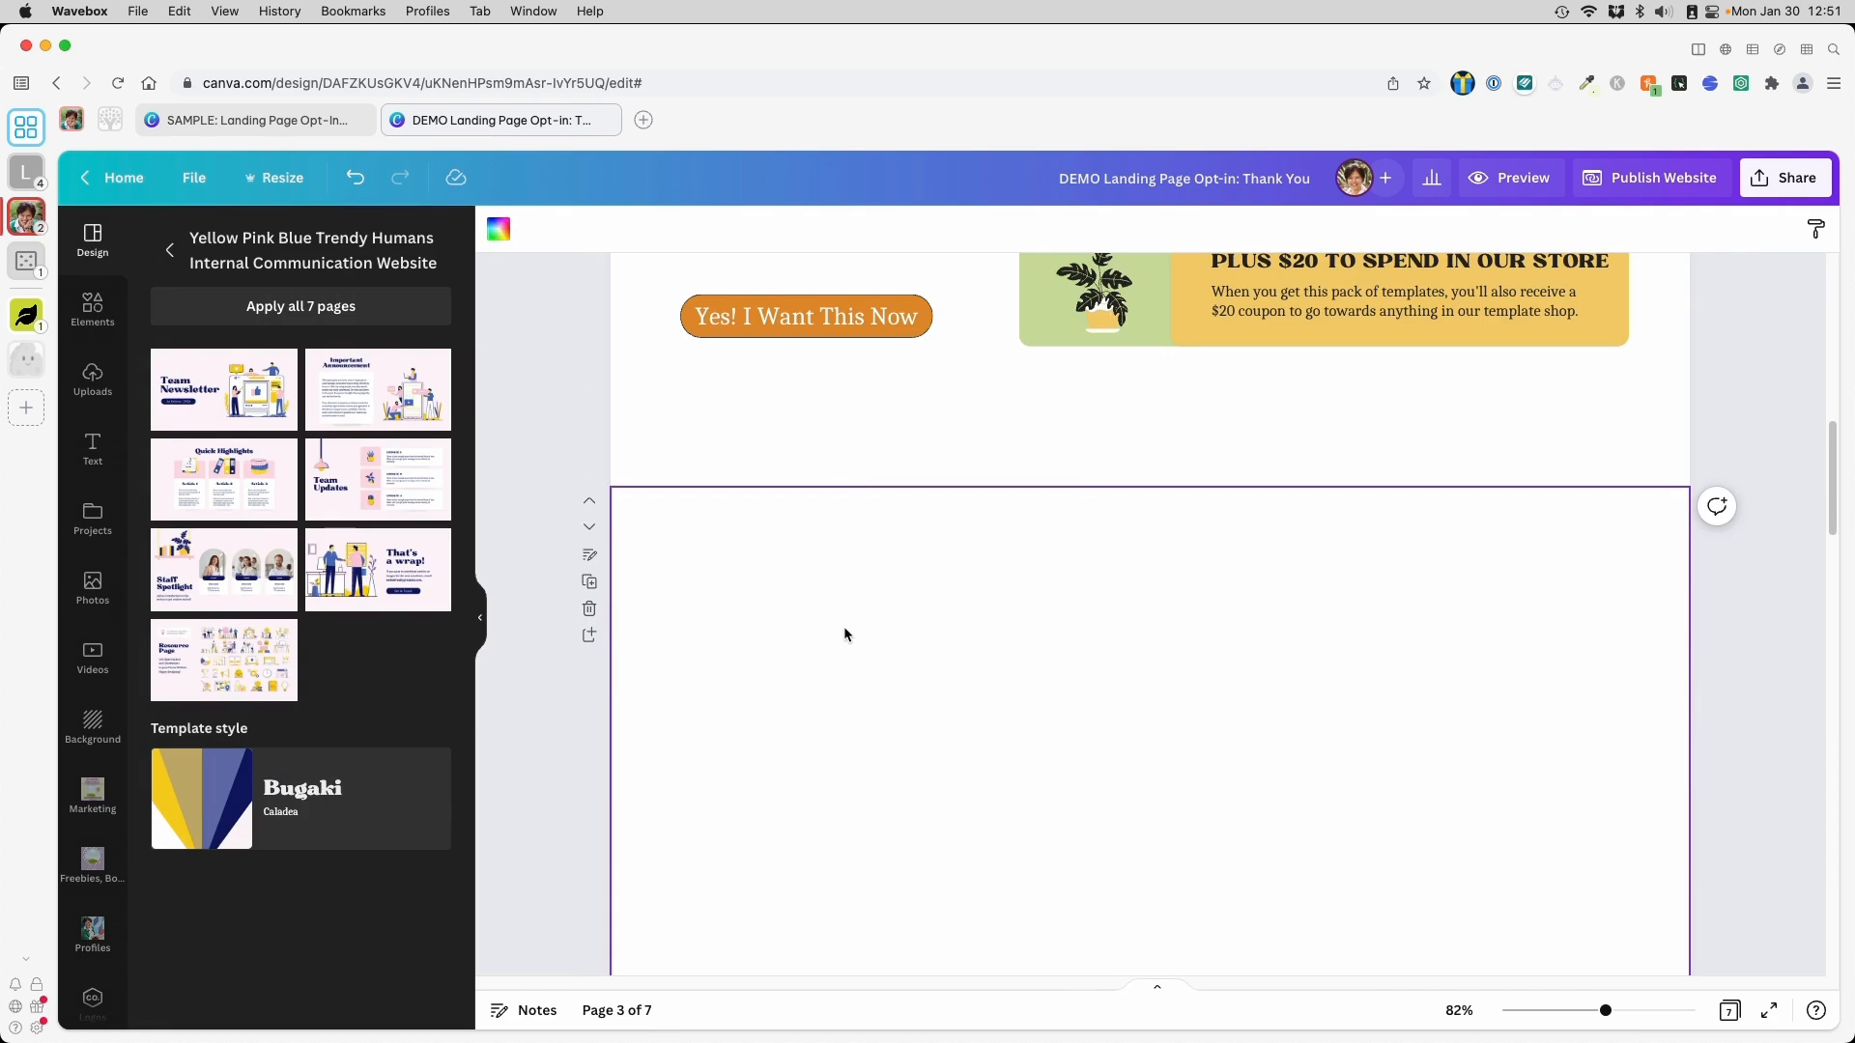
scroll(846, 635, "down", 3)
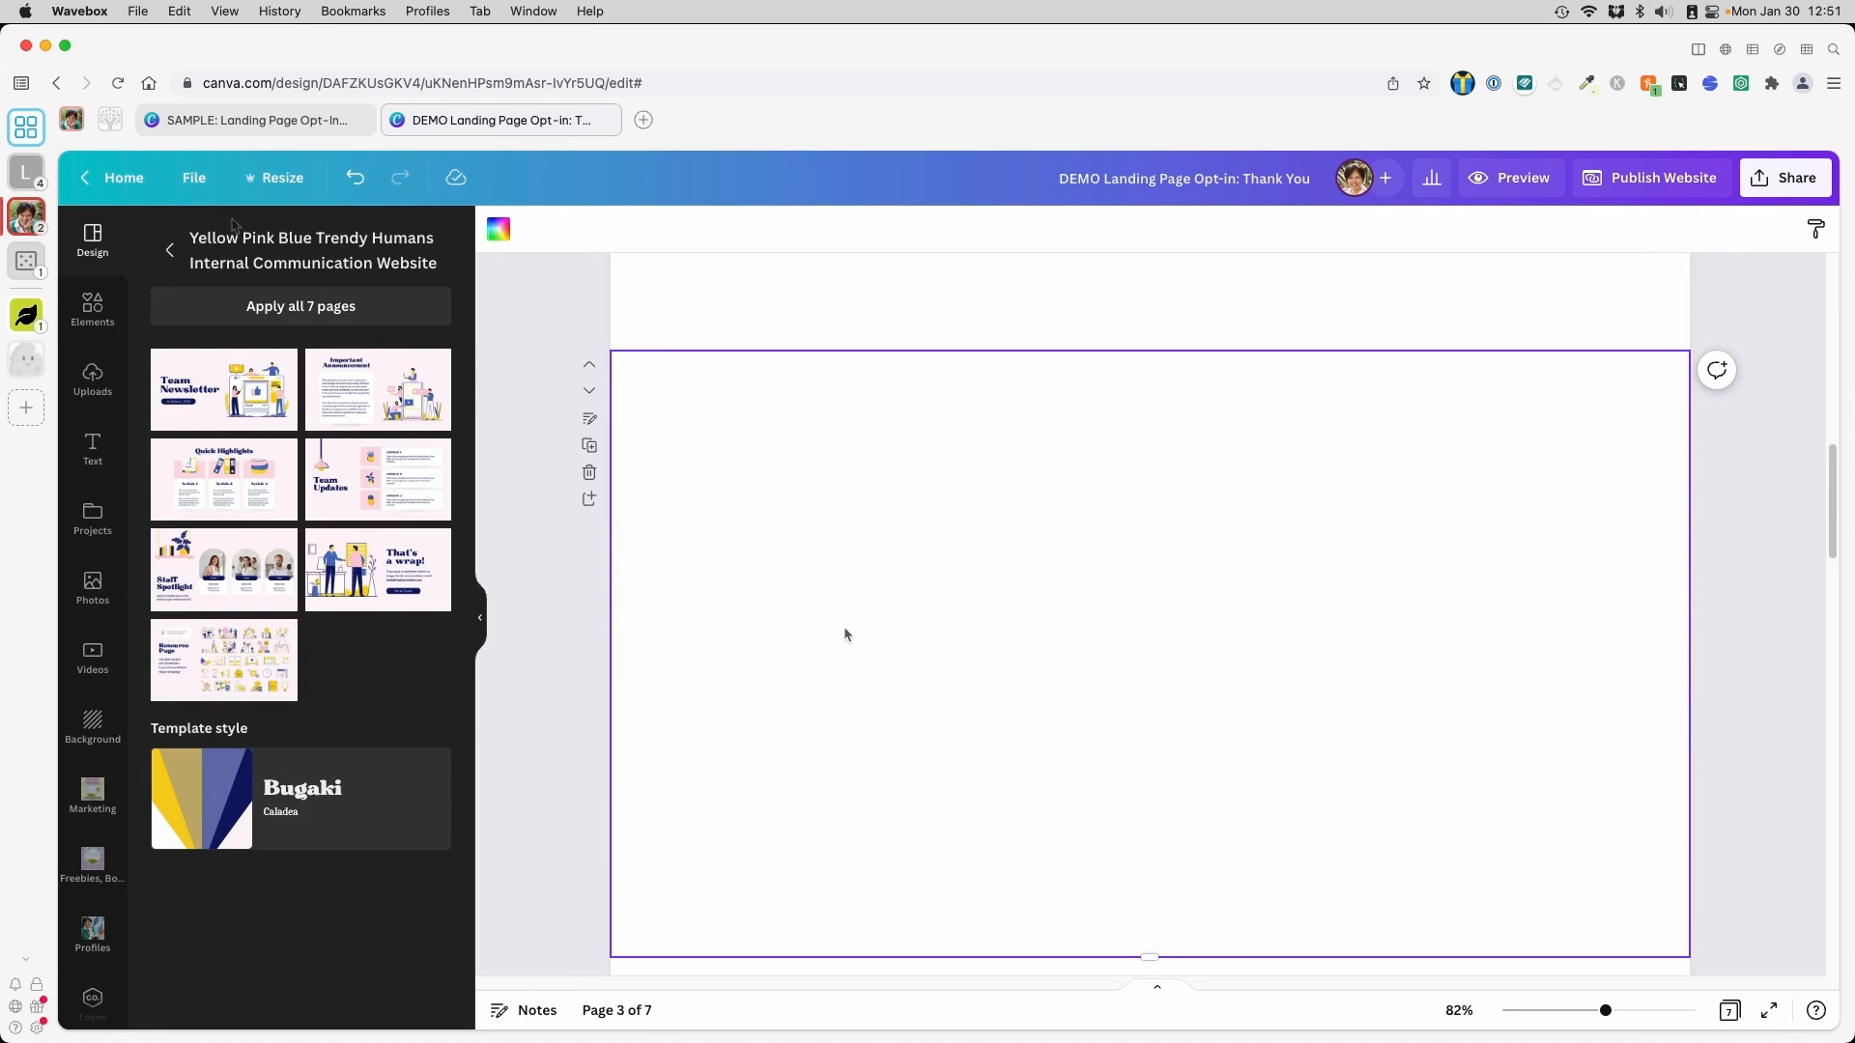
left_click(499, 231)
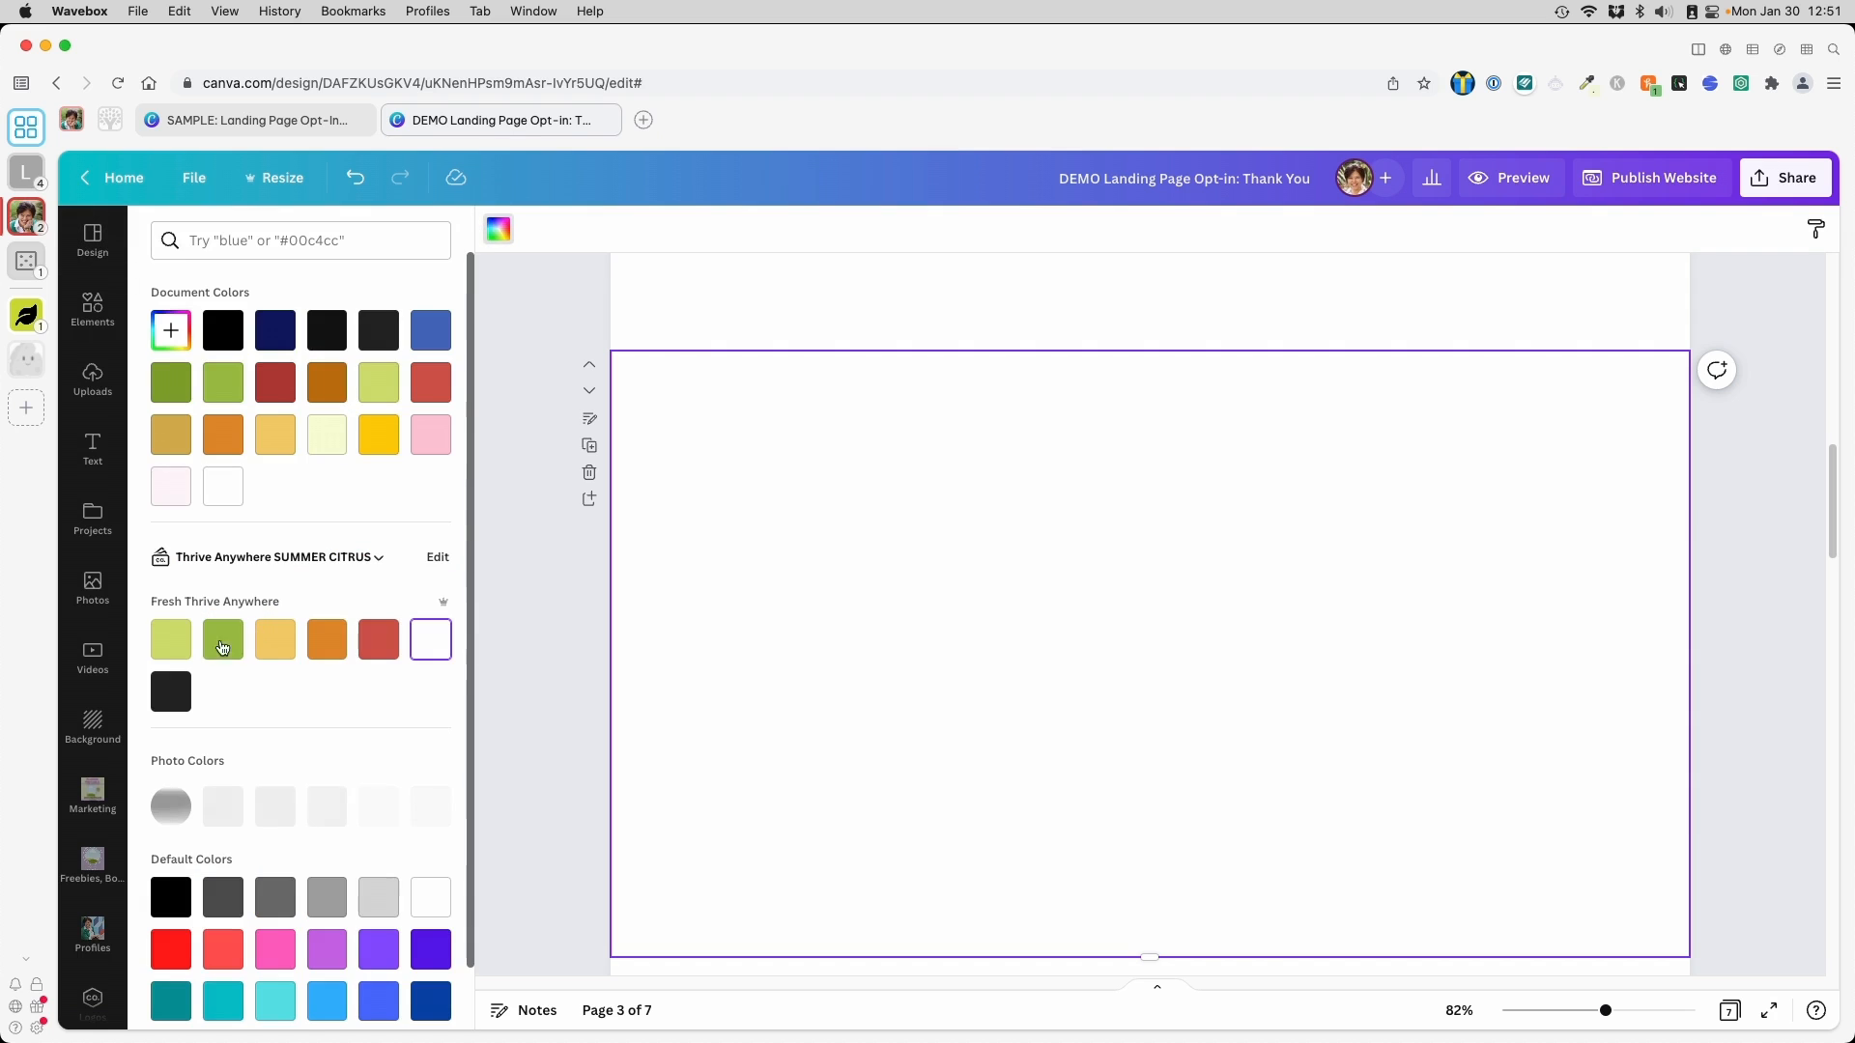
left_click(335, 454)
Move the "What You Will Learn" heading from the following page onto the new pale yellow page
scroll(1260, 534, "up", 10)
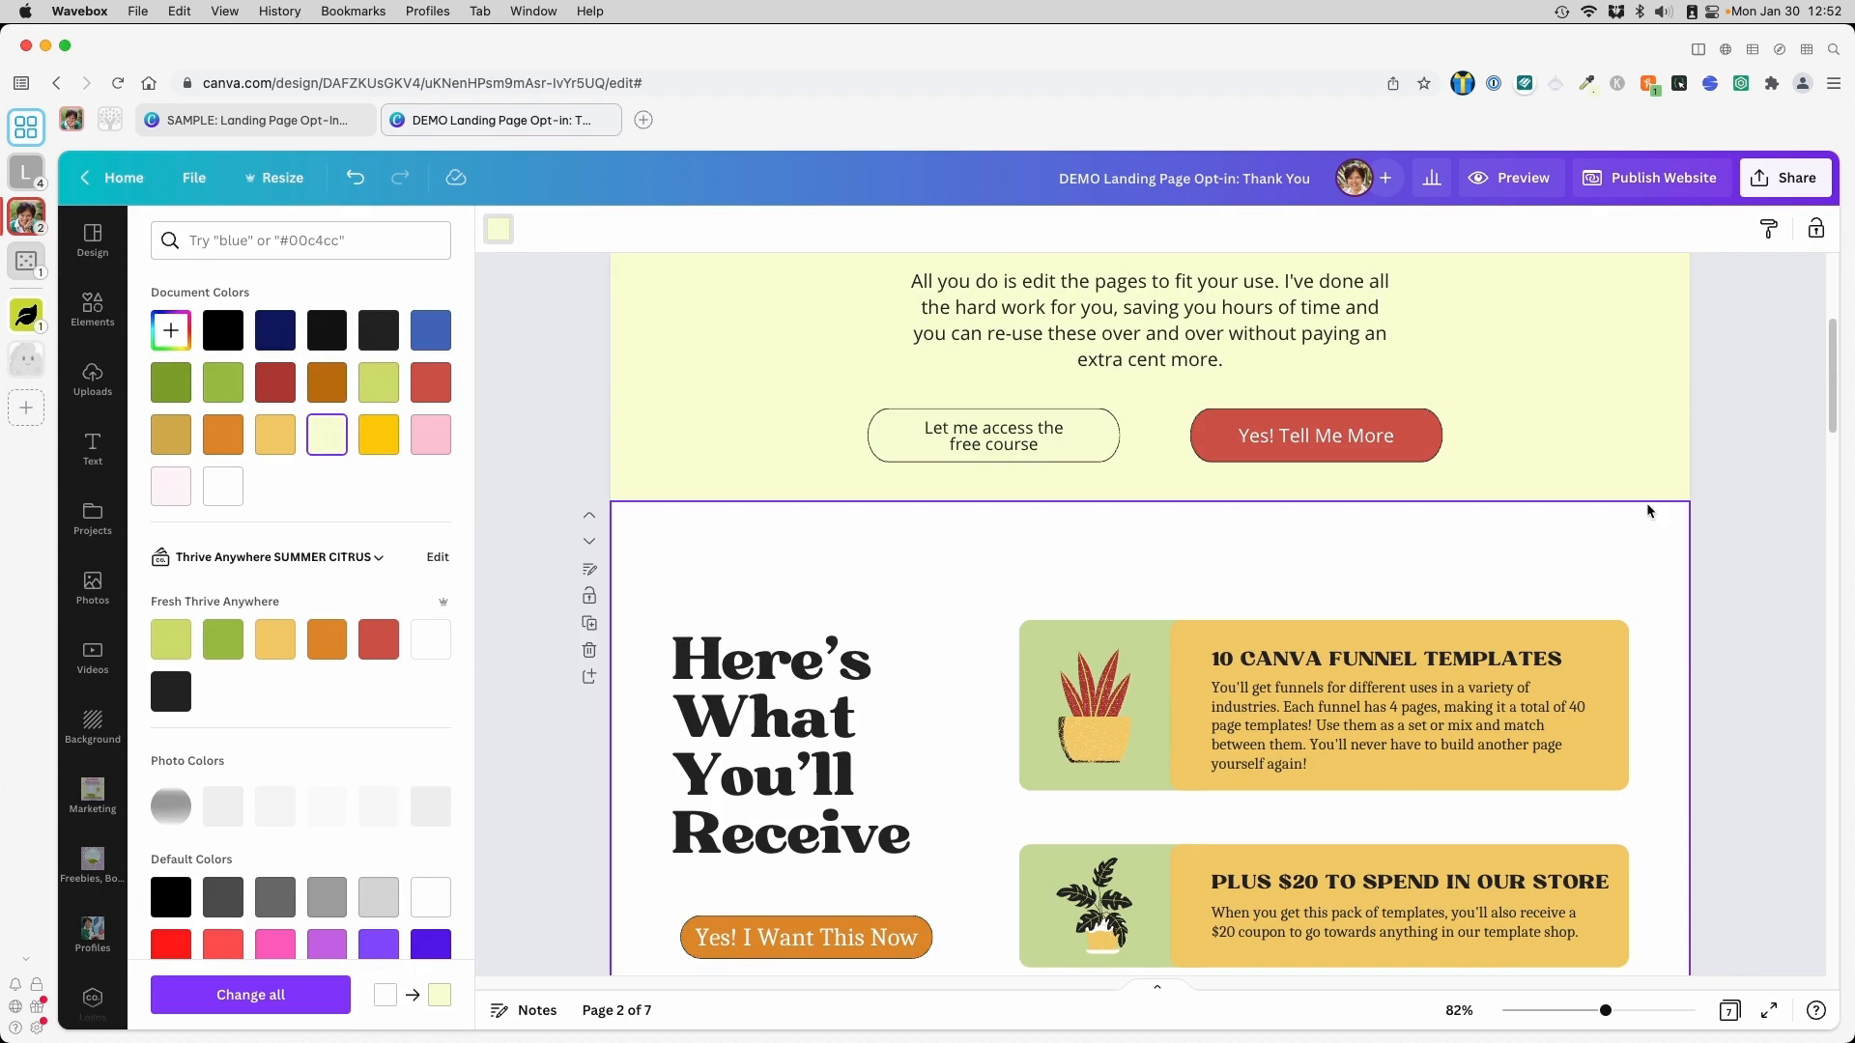
scroll(1661, 572, "down", 6)
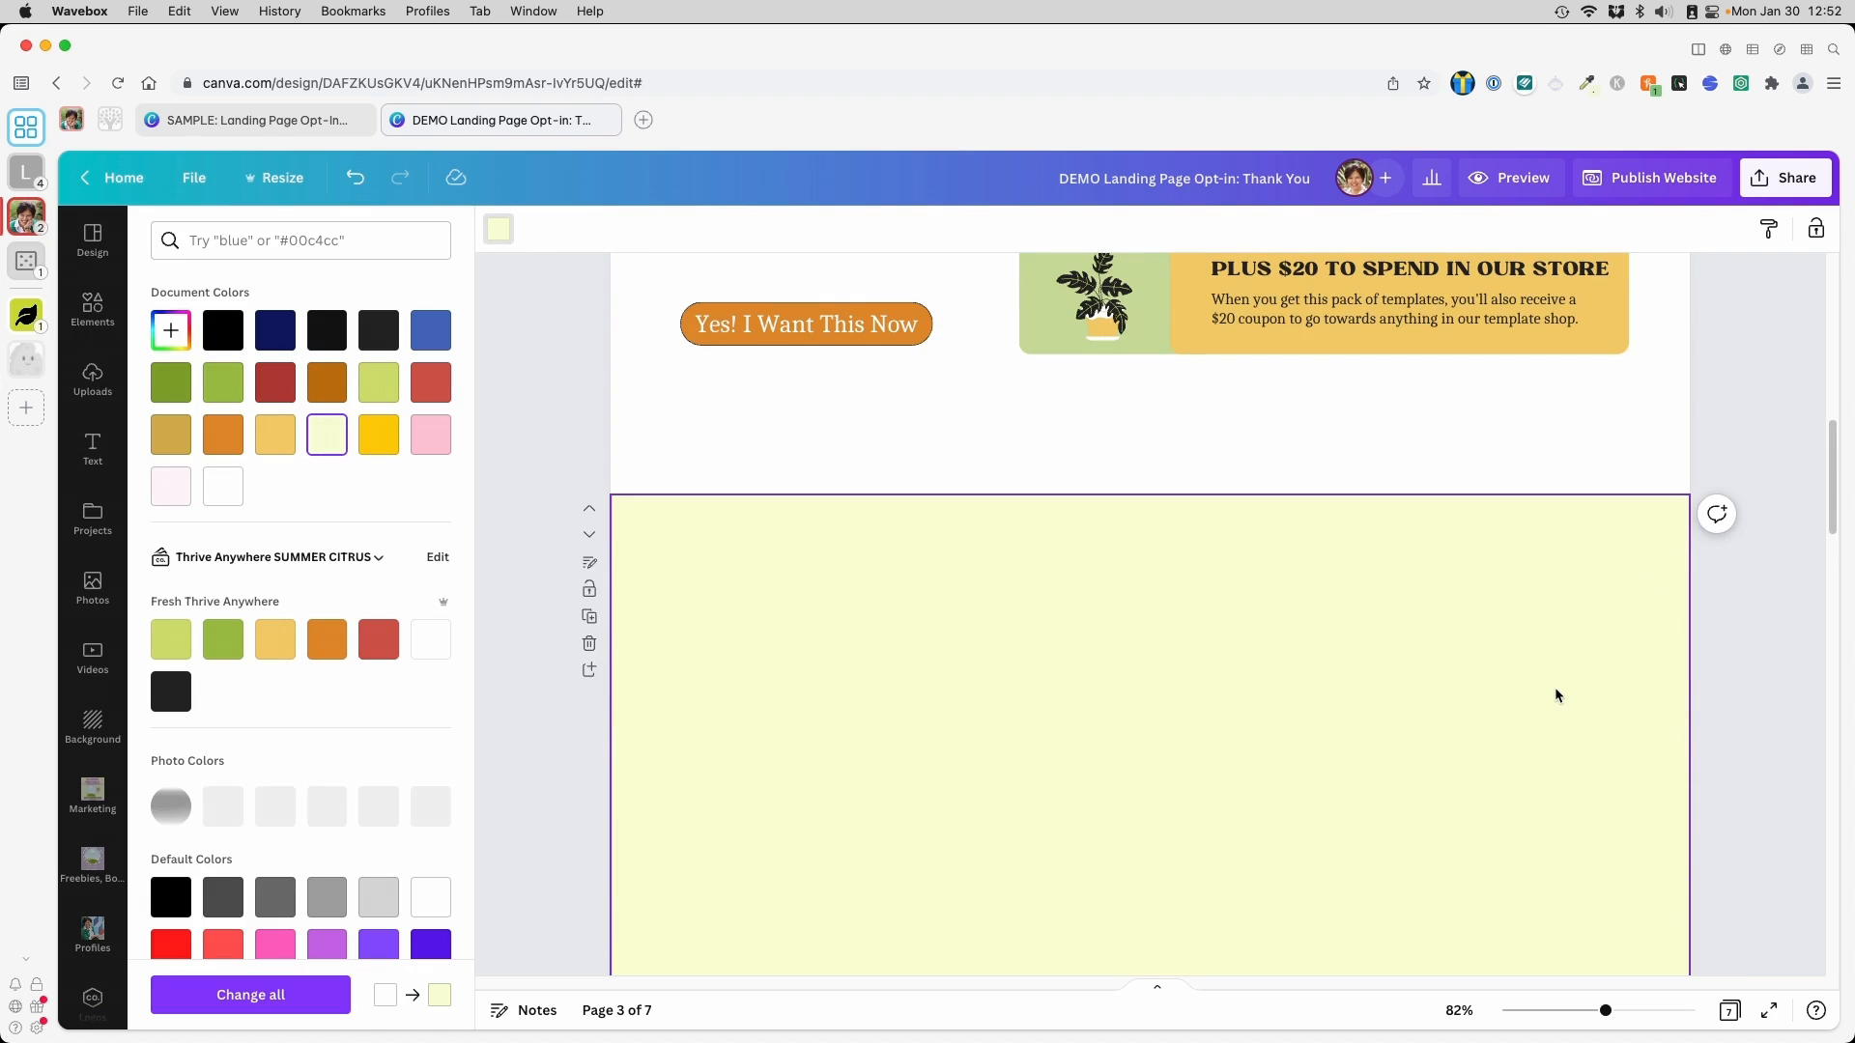
scroll(1544, 676, "up", 5)
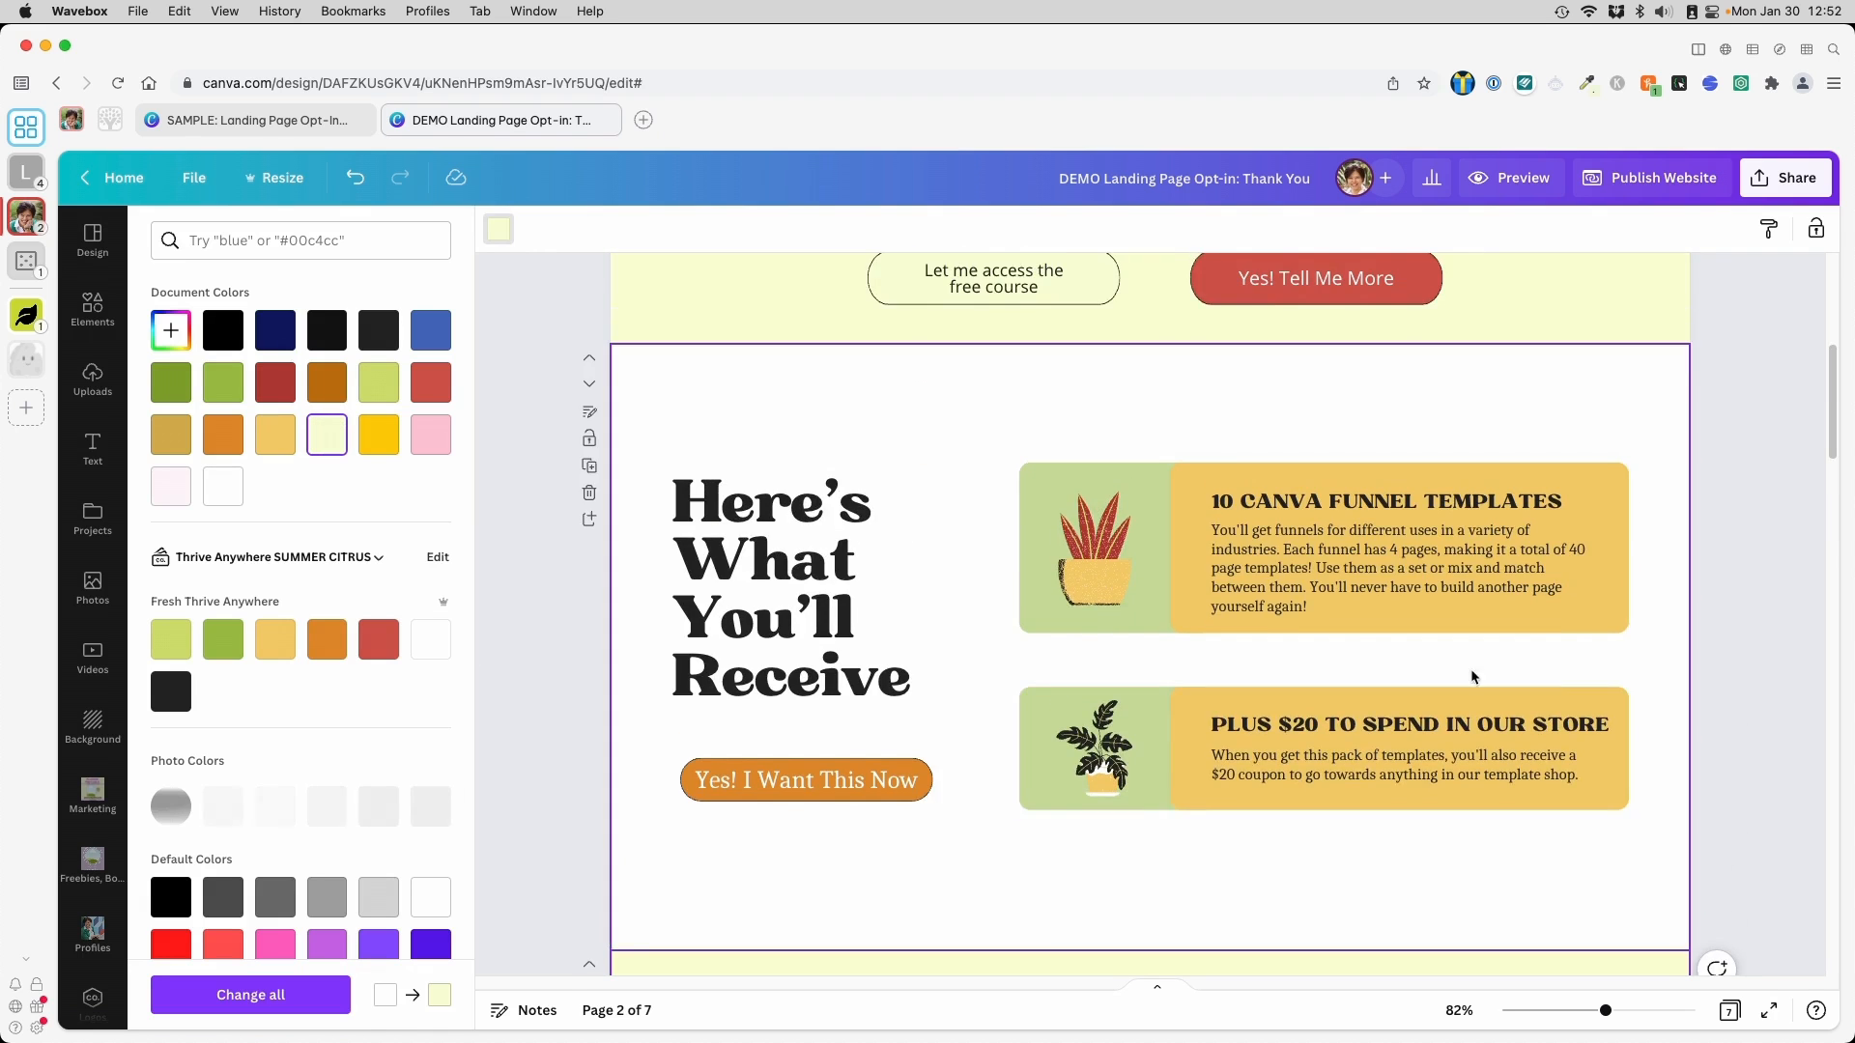
scroll(1040, 731, "down", 5)
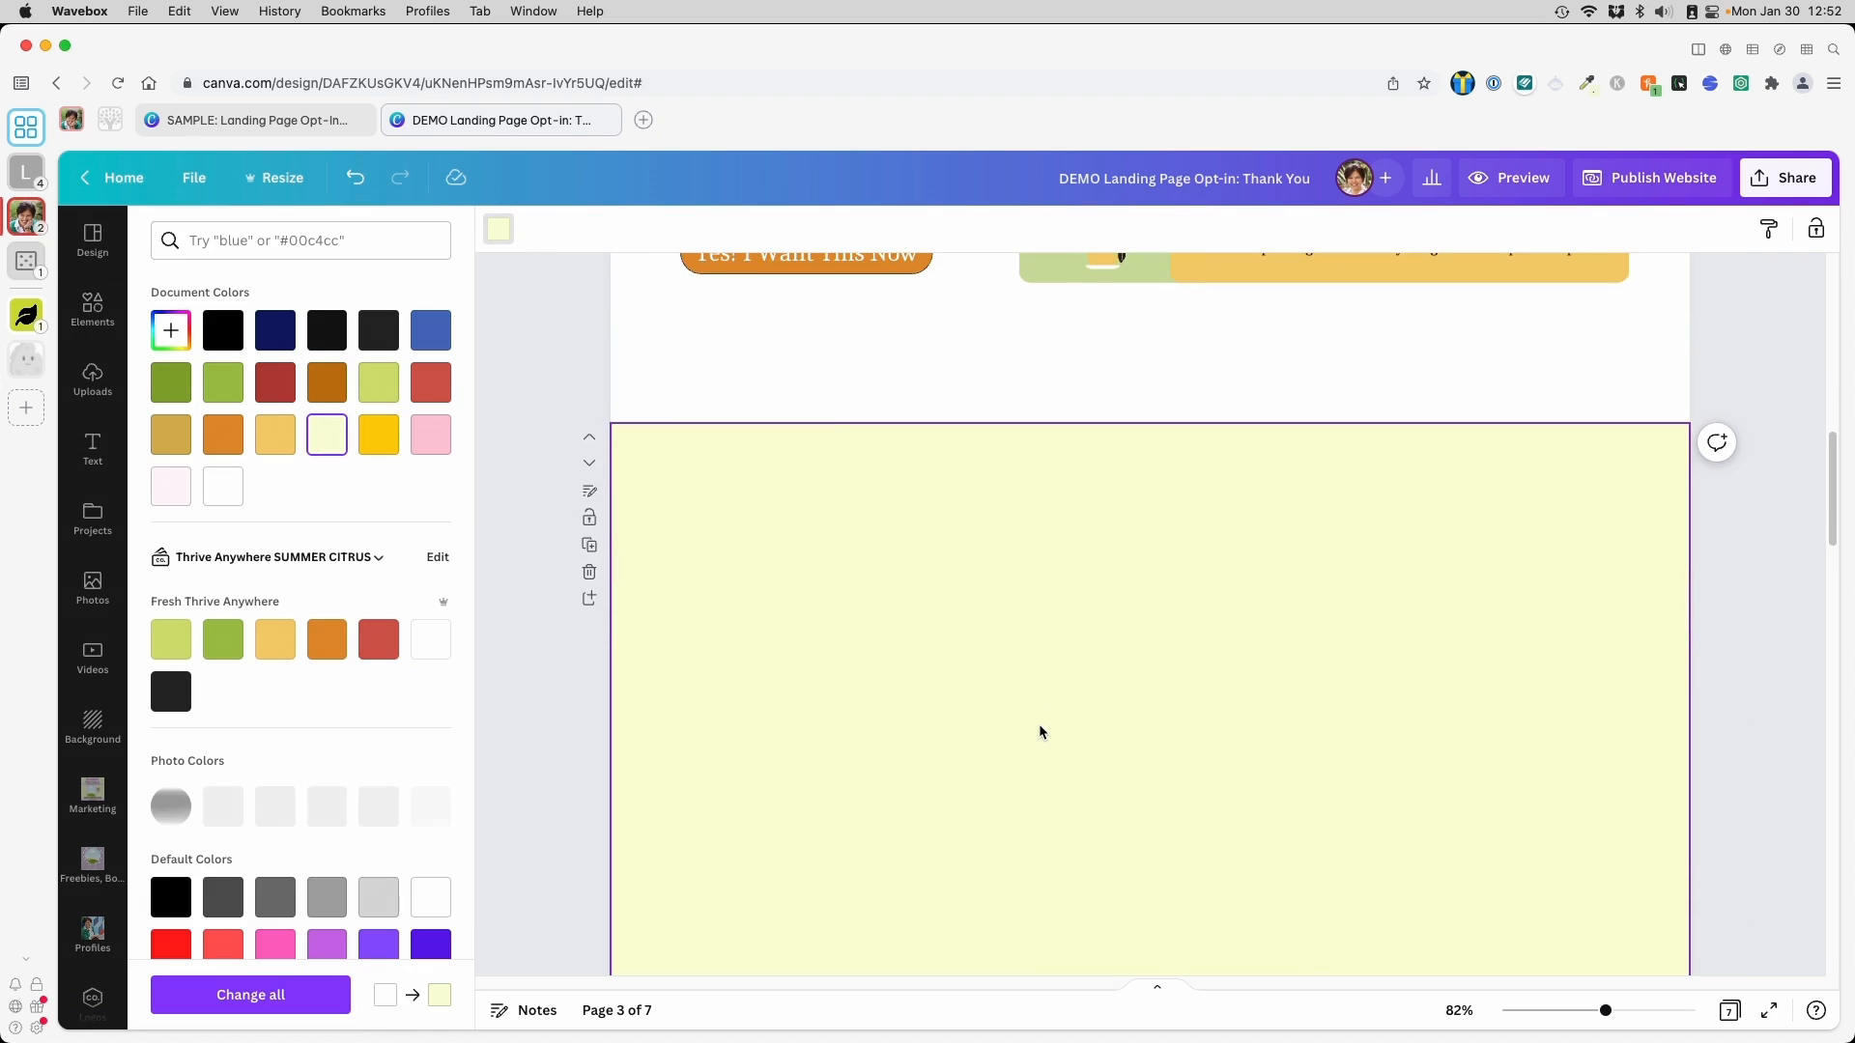
scroll(1040, 723, "up", 2)
scroll(1040, 723, "down", 4)
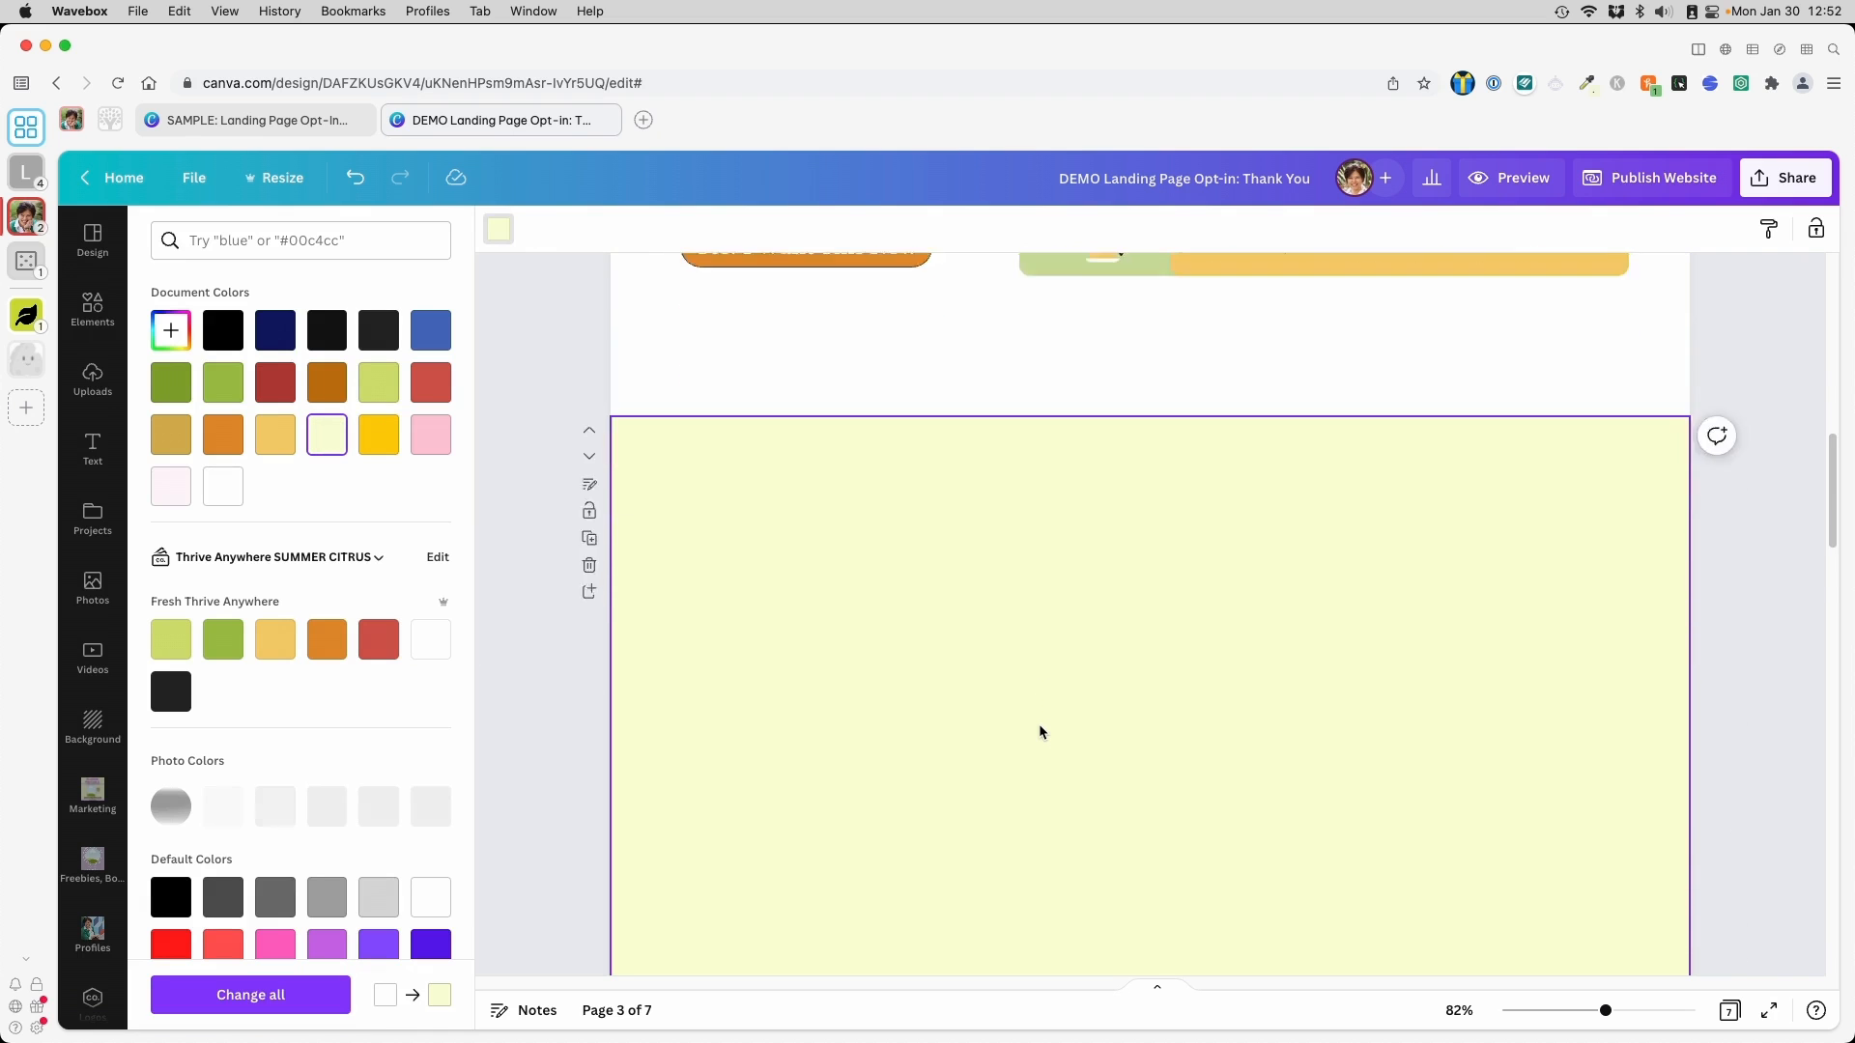
left_click(987, 847)
left_click(888, 803)
left_click_drag(920, 858, 1056, 357)
scroll(1498, 509, "up", 6)
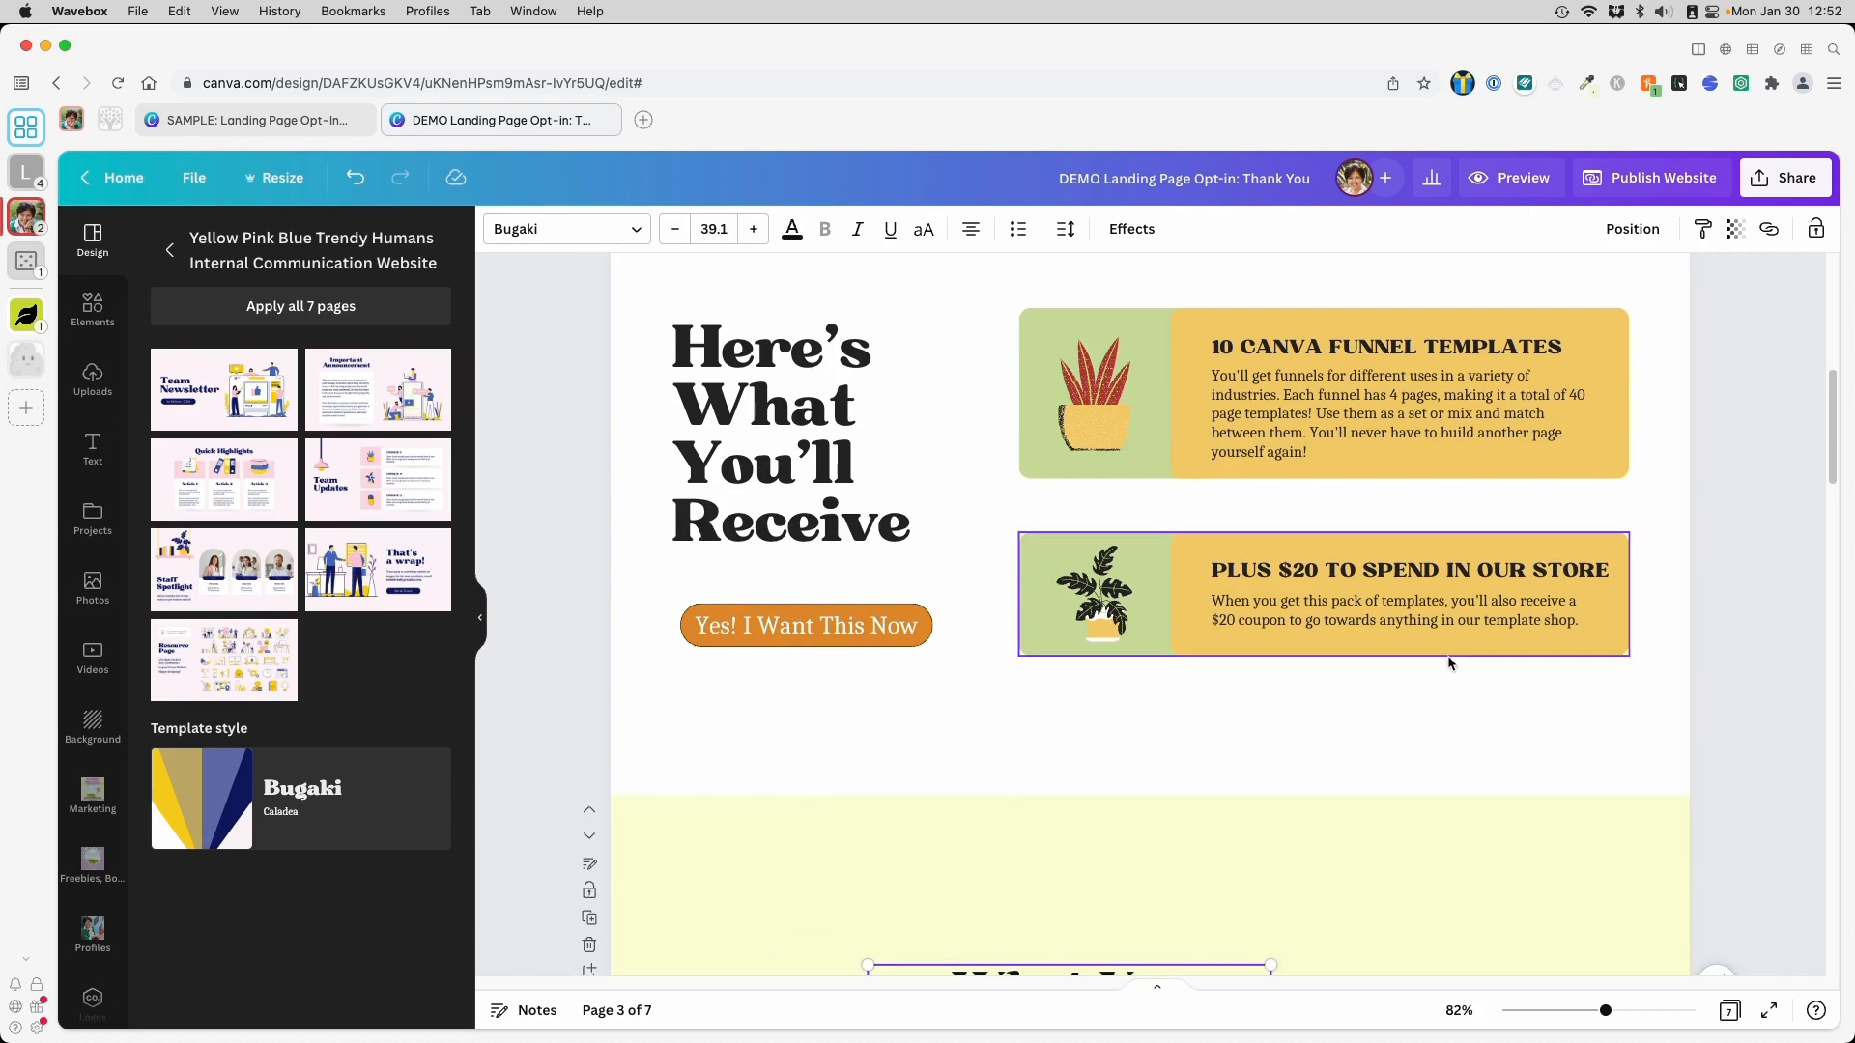
Widen the moved heading on the pale yellow page and change its text to "Checkout The Templates"
scroll(1398, 900, "down", 3)
left_click_drag(1273, 810, 1556, 764)
left_click(1485, 802)
key("super+a")
type("Checkout The Templates")
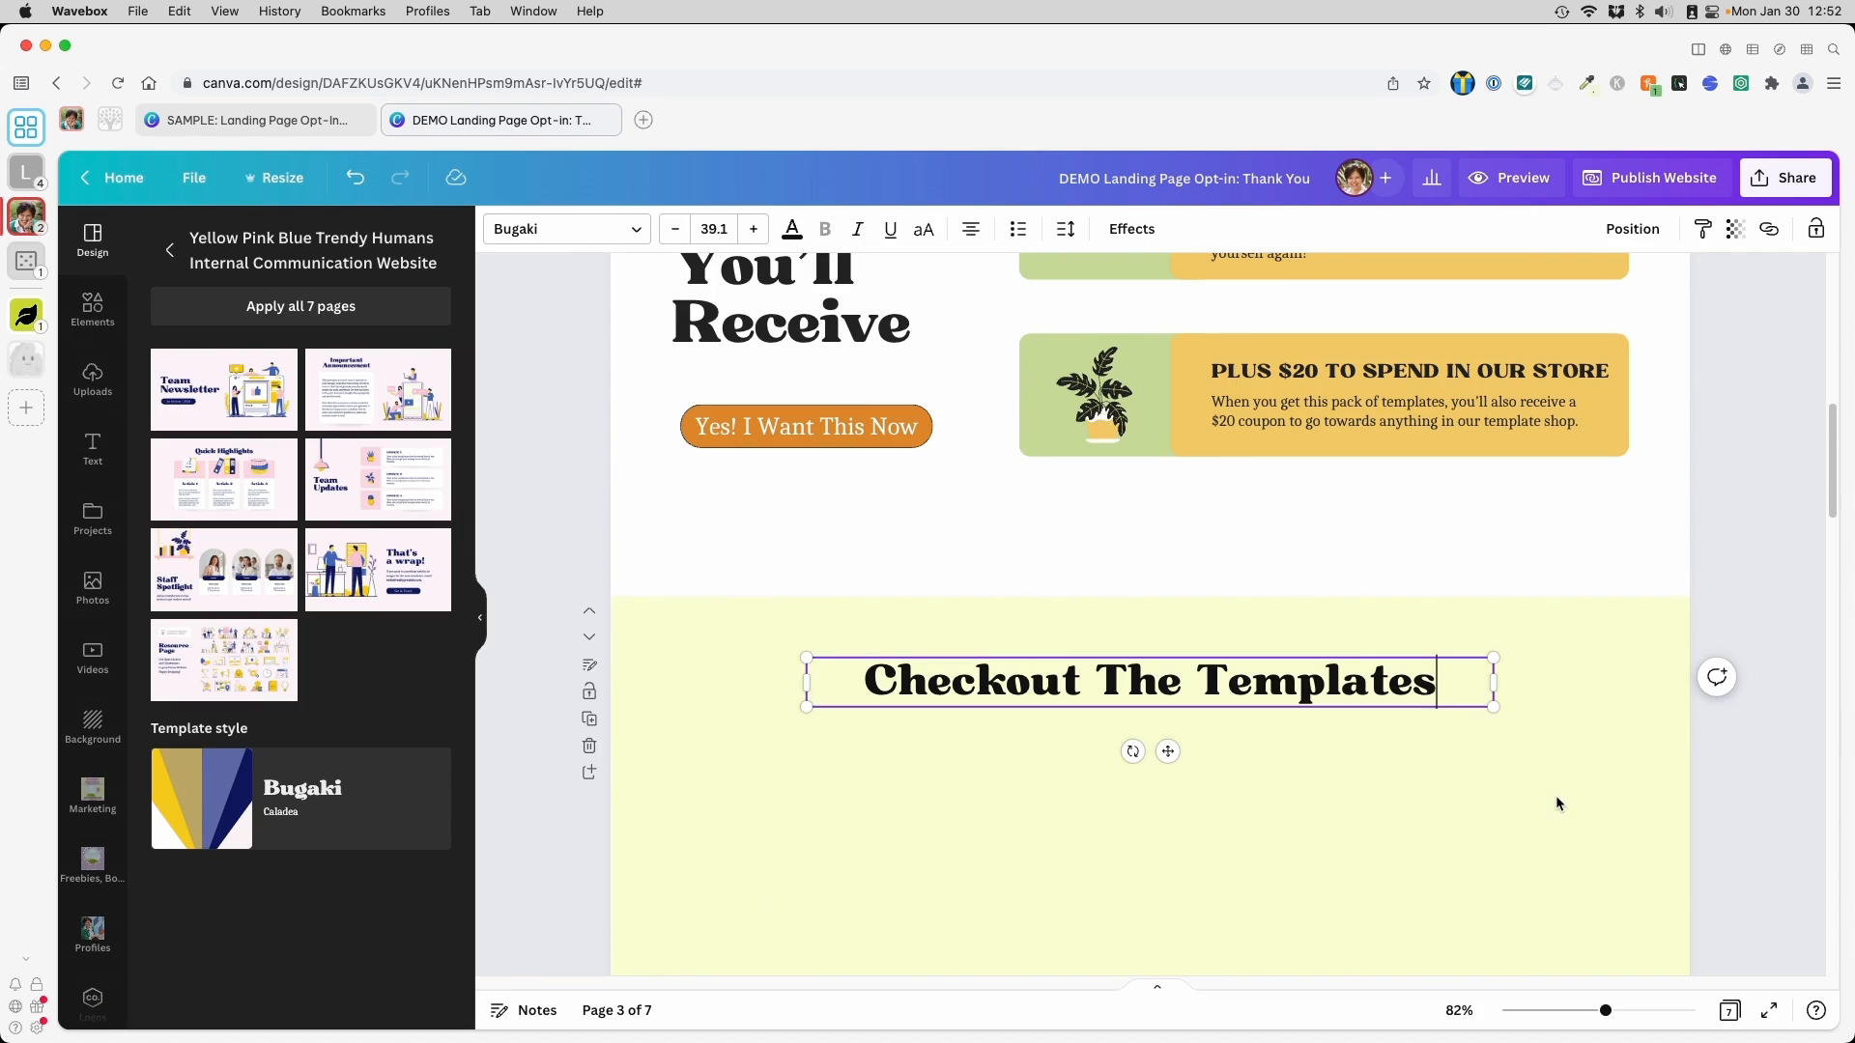
left_click(1557, 804)
Search the Canva elements for "web pages" and limit the results to frames
scroll(1316, 843, "down", 5)
scroll(847, 766, "up", 3)
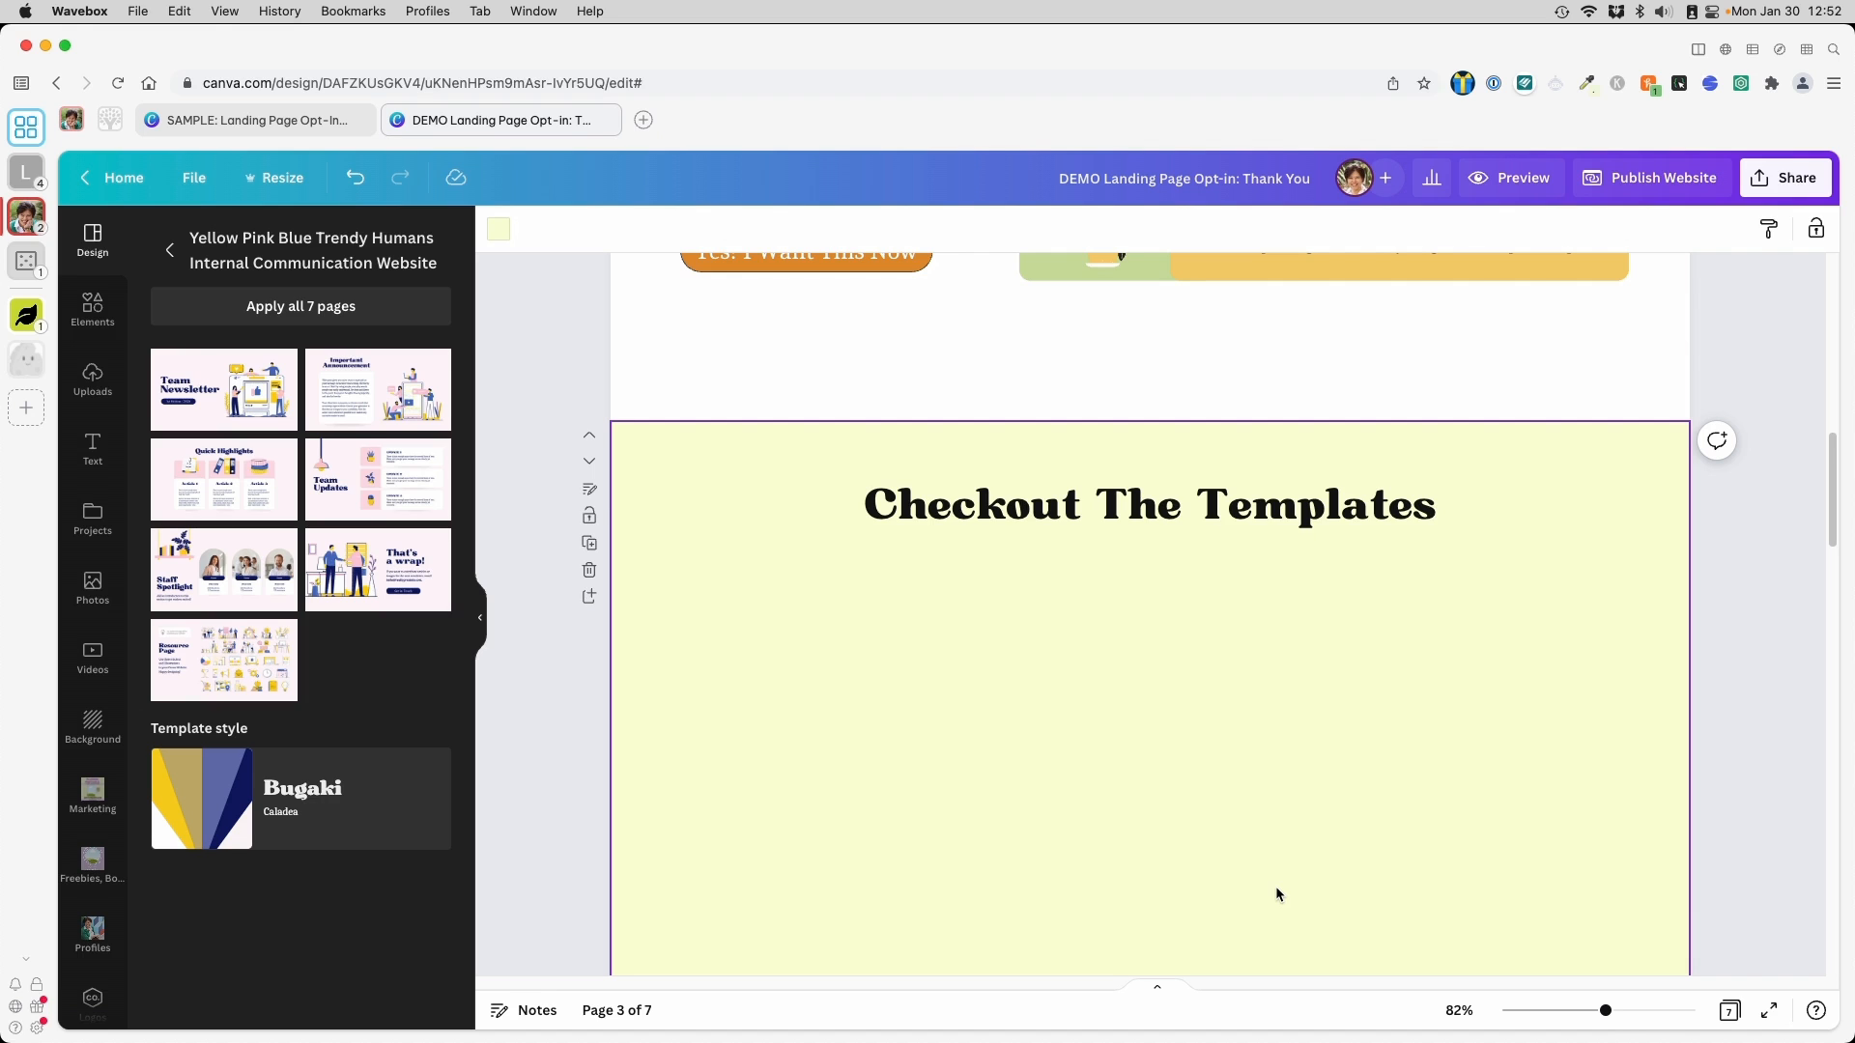
scroll(1278, 895, "down", 2)
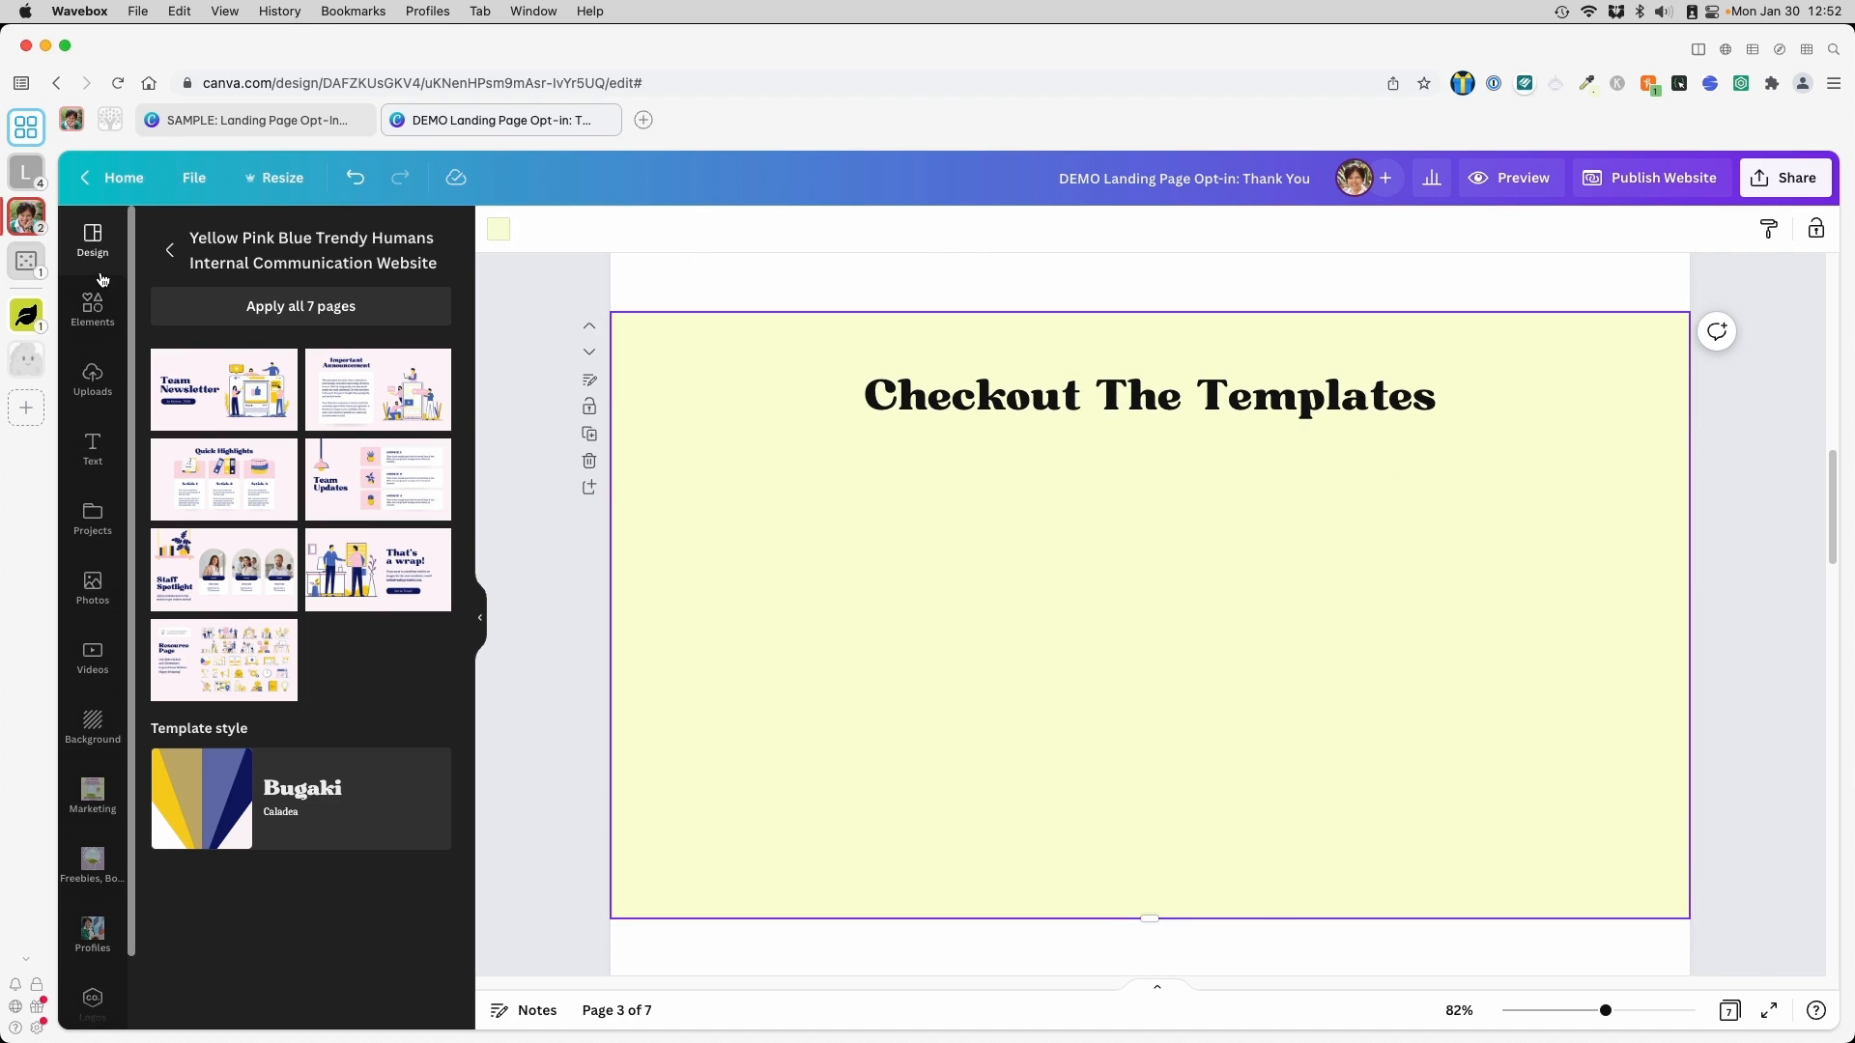
left_click(97, 304)
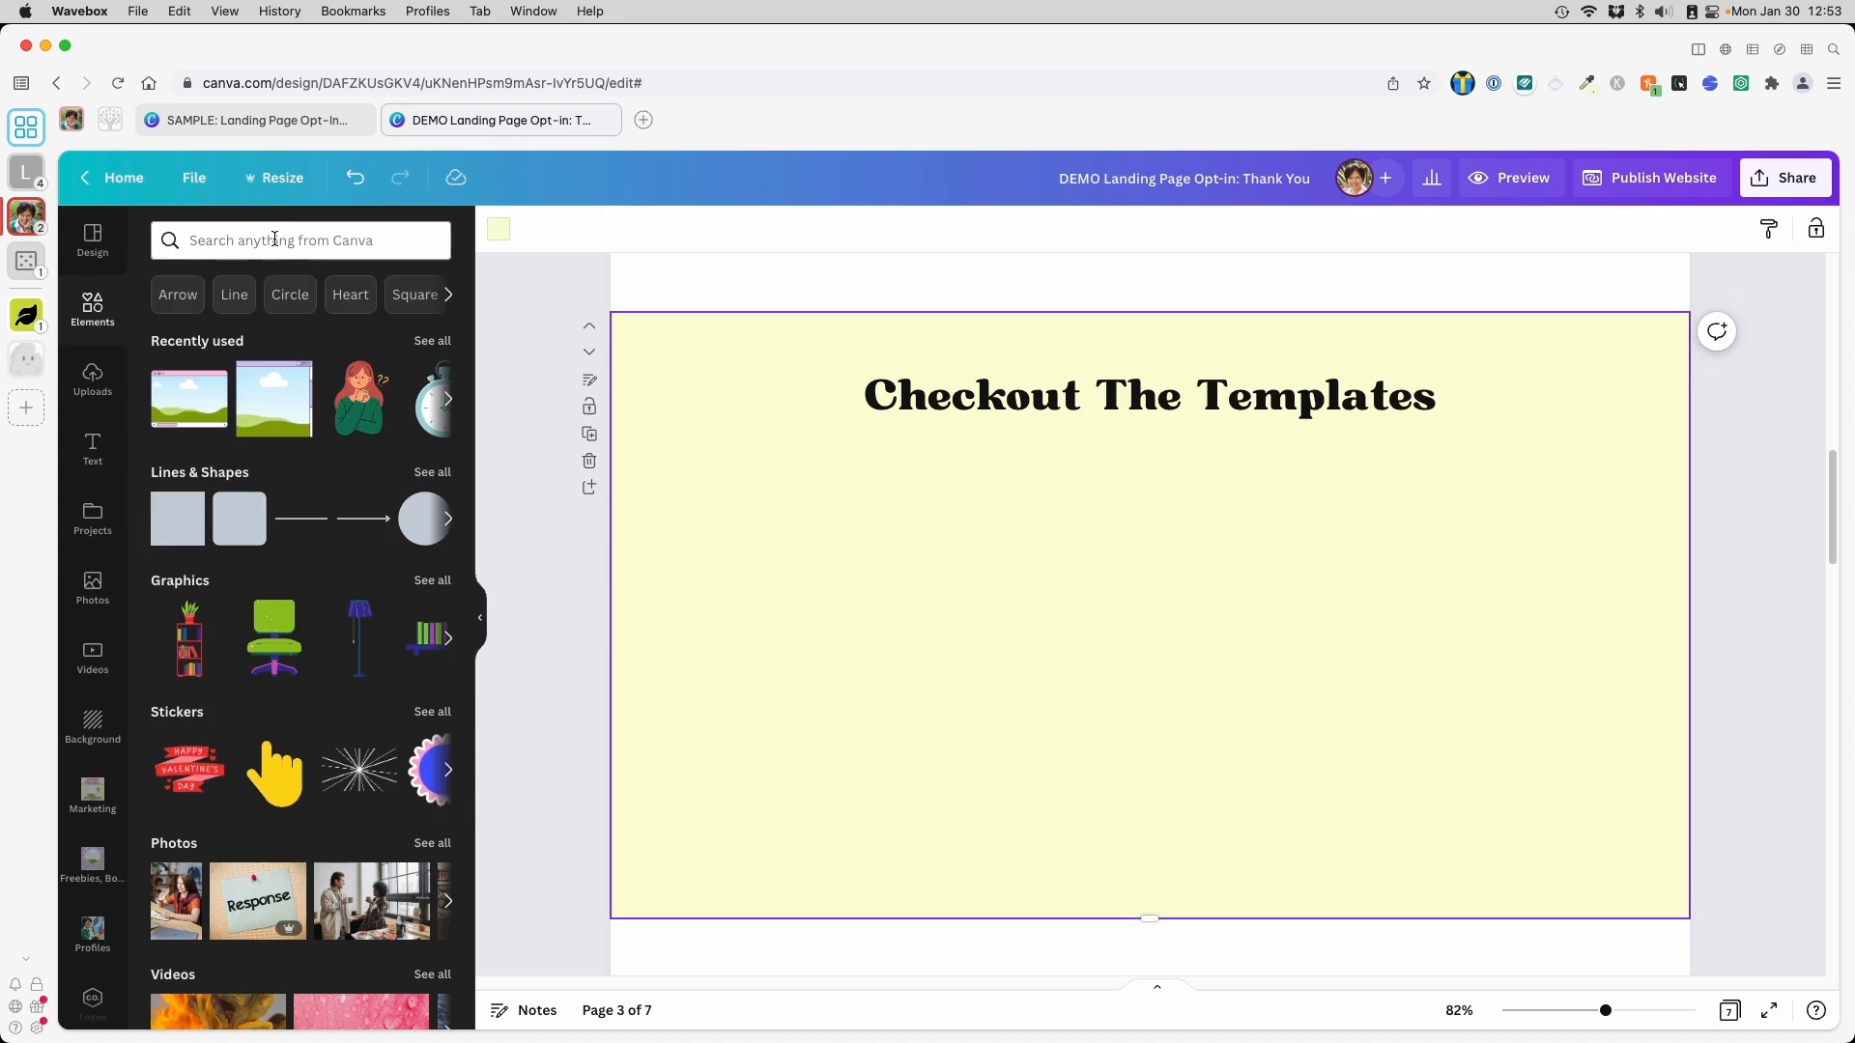
left_click(274, 239)
type("we")
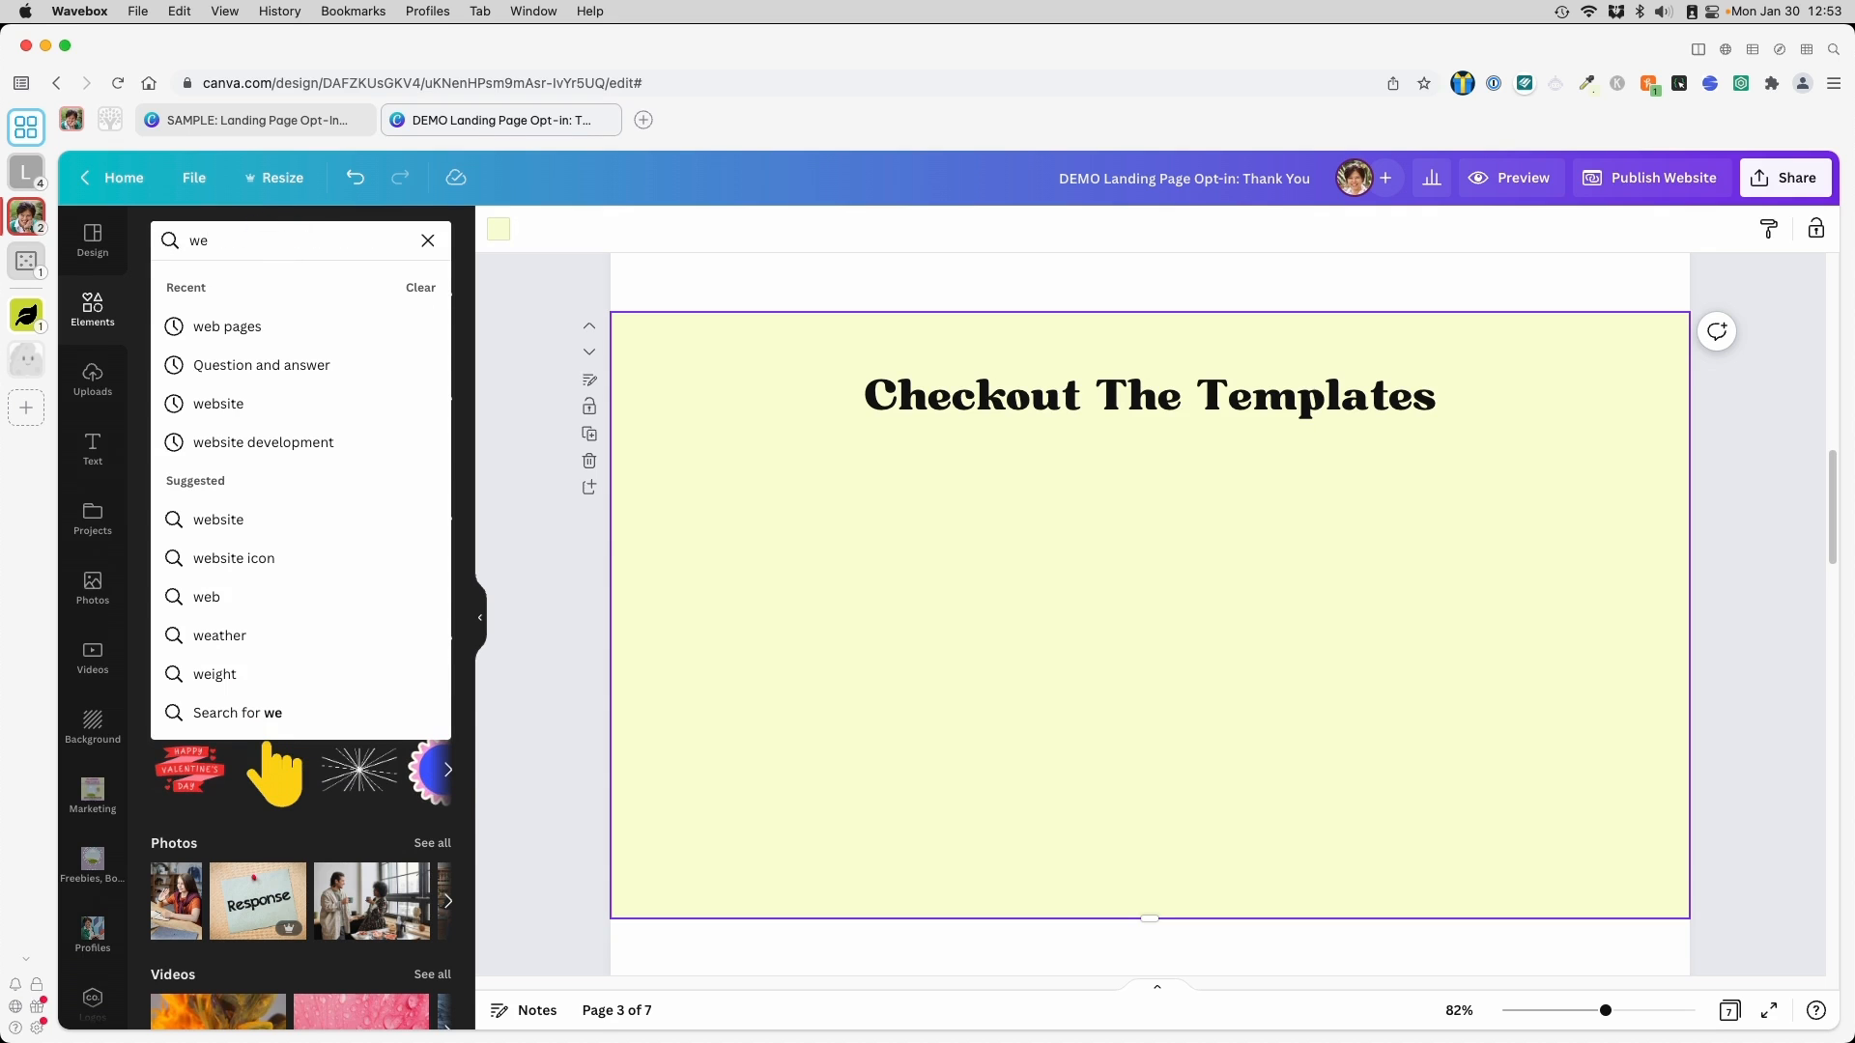
left_click(271, 329)
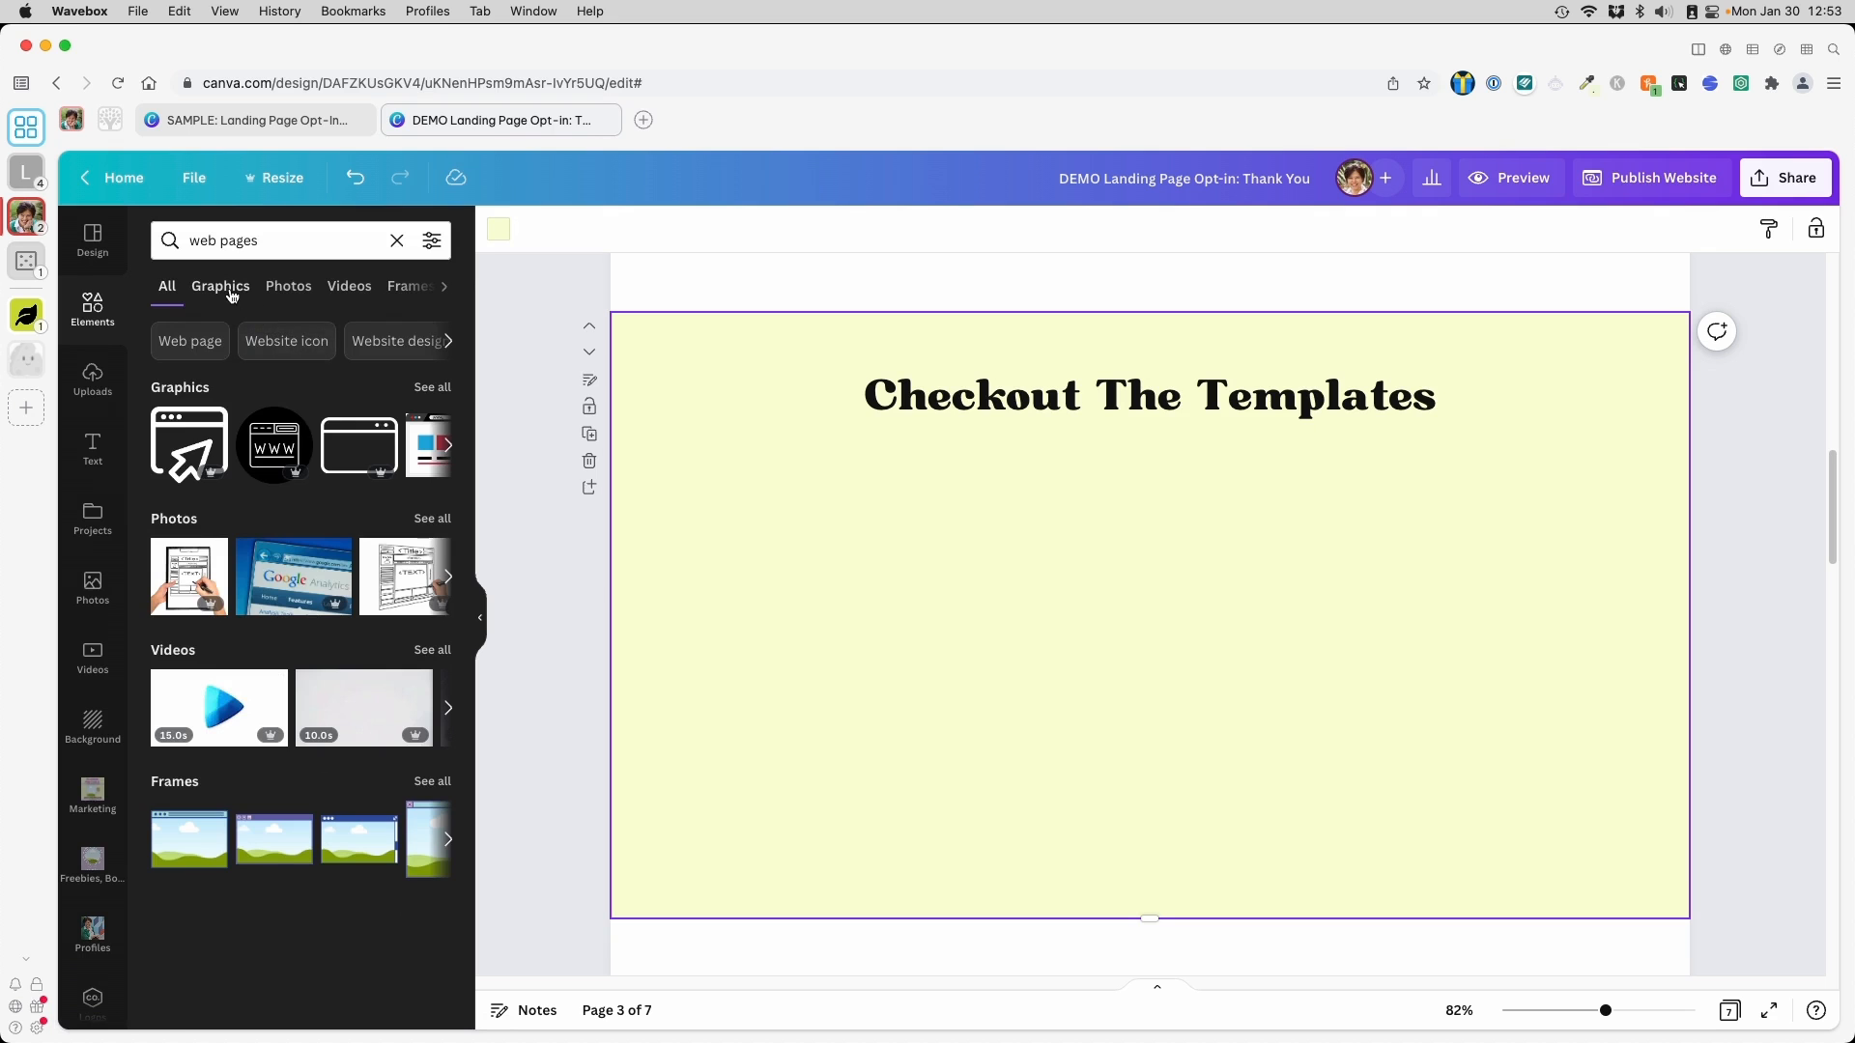
left_click(408, 286)
scroll(276, 829, "down", 3)
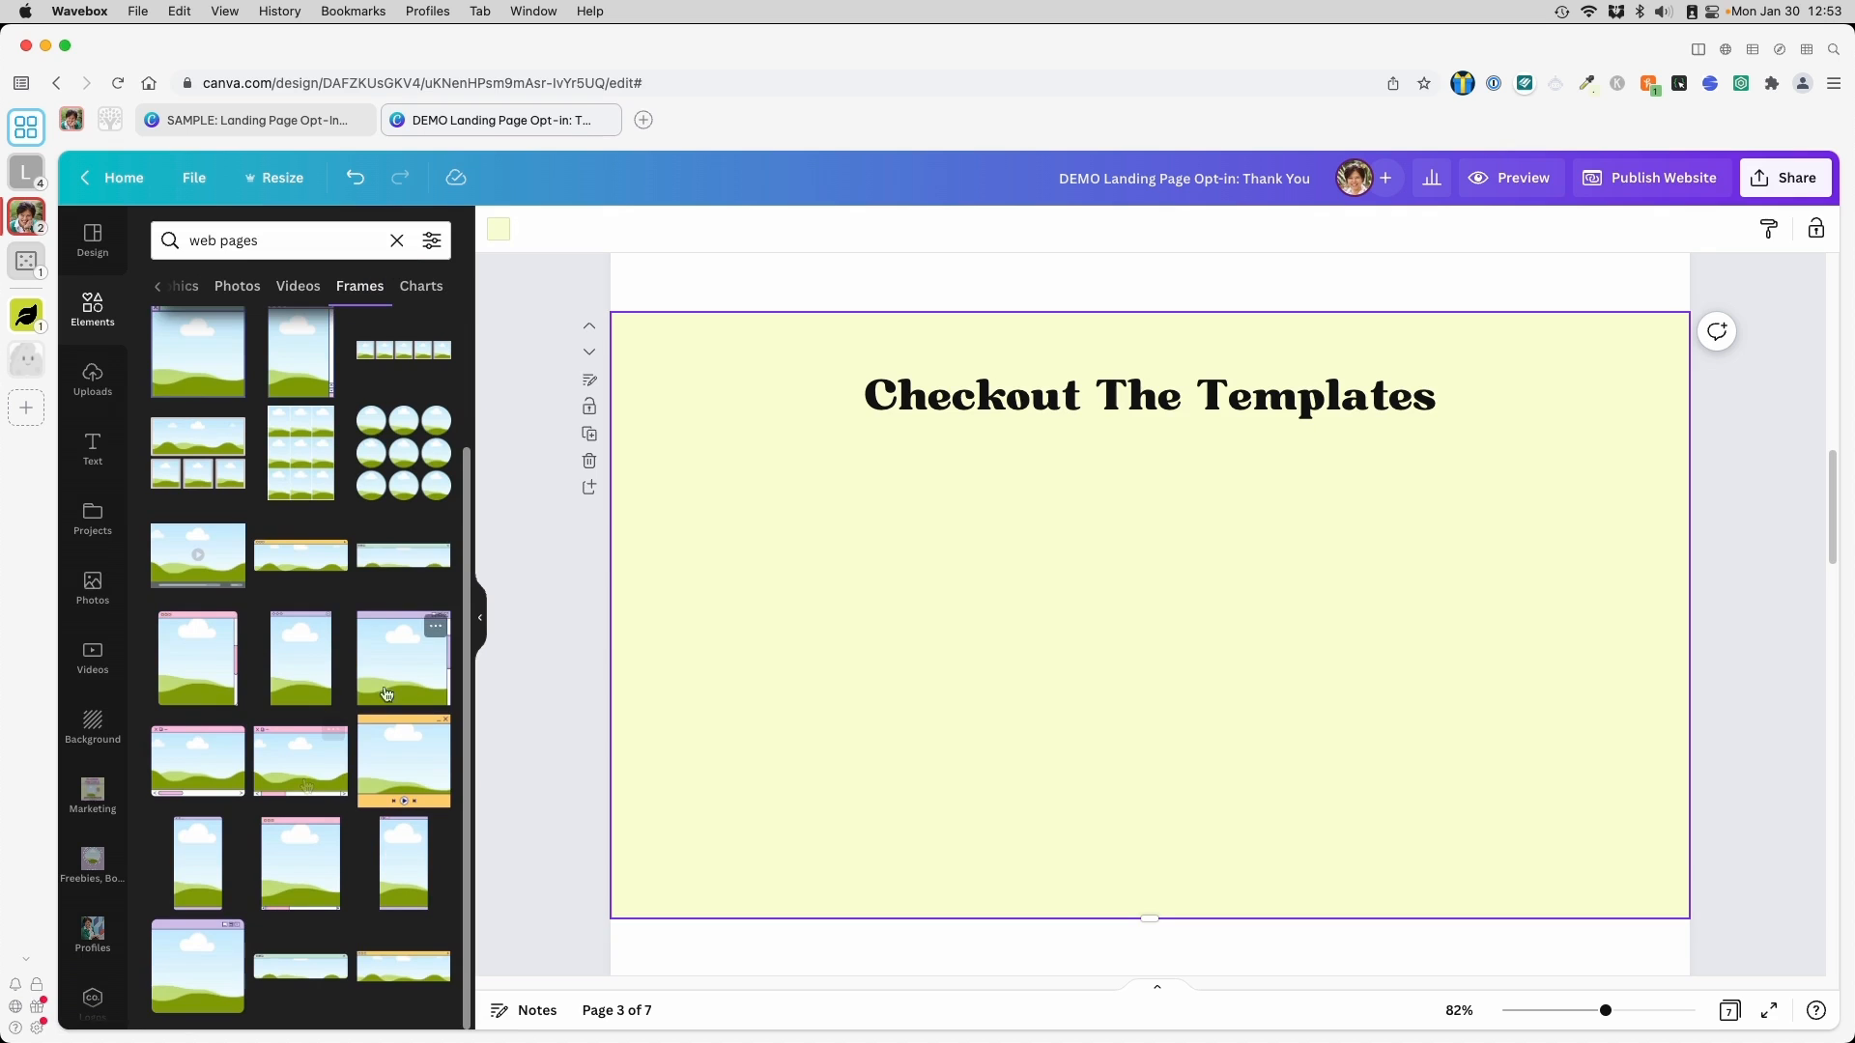
Insert the pink browser-window frame with a side scrollbar, move it left below the heading and enlarge it to nearly fill the remaining page height
left_click(215, 677)
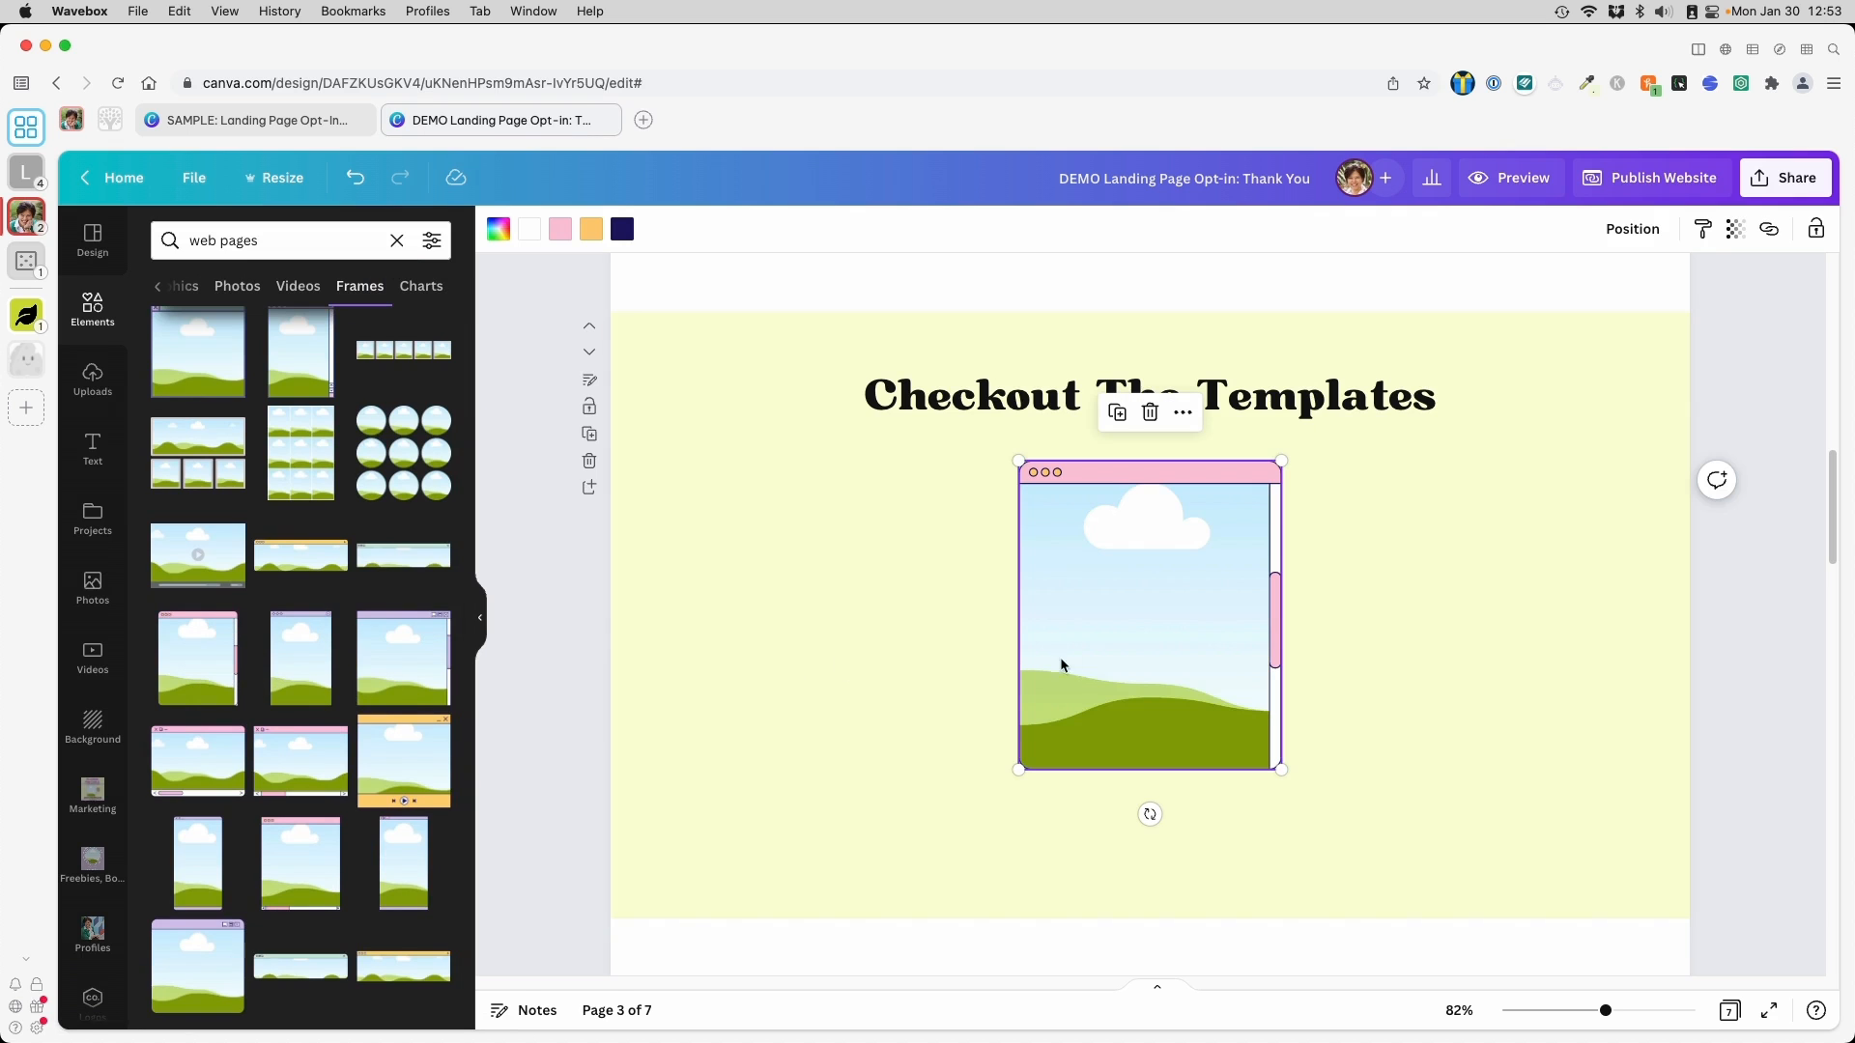
left_click_drag(1097, 666, 828, 654)
left_click_drag(1006, 770, 1070, 873)
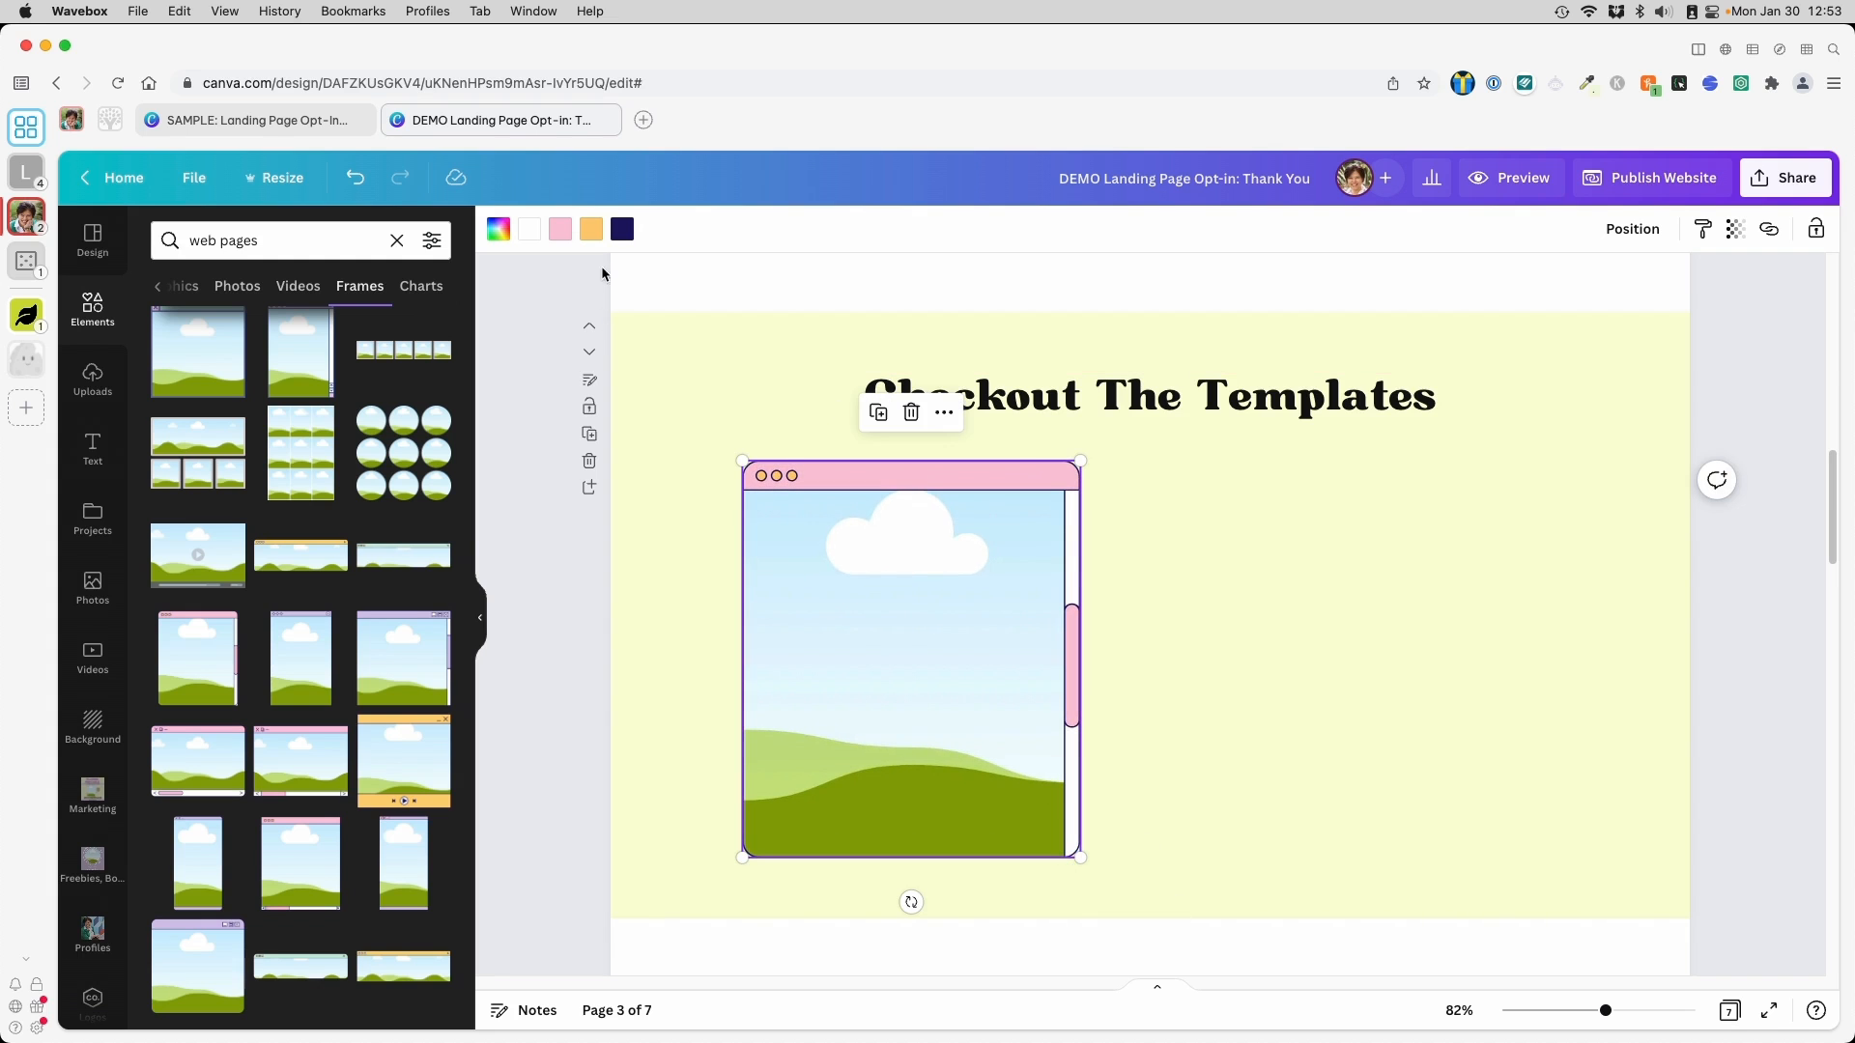
Recolor the browser frame with the brand palette: pink to green, light orange to yellow and navy to near-black
left_click(560, 229)
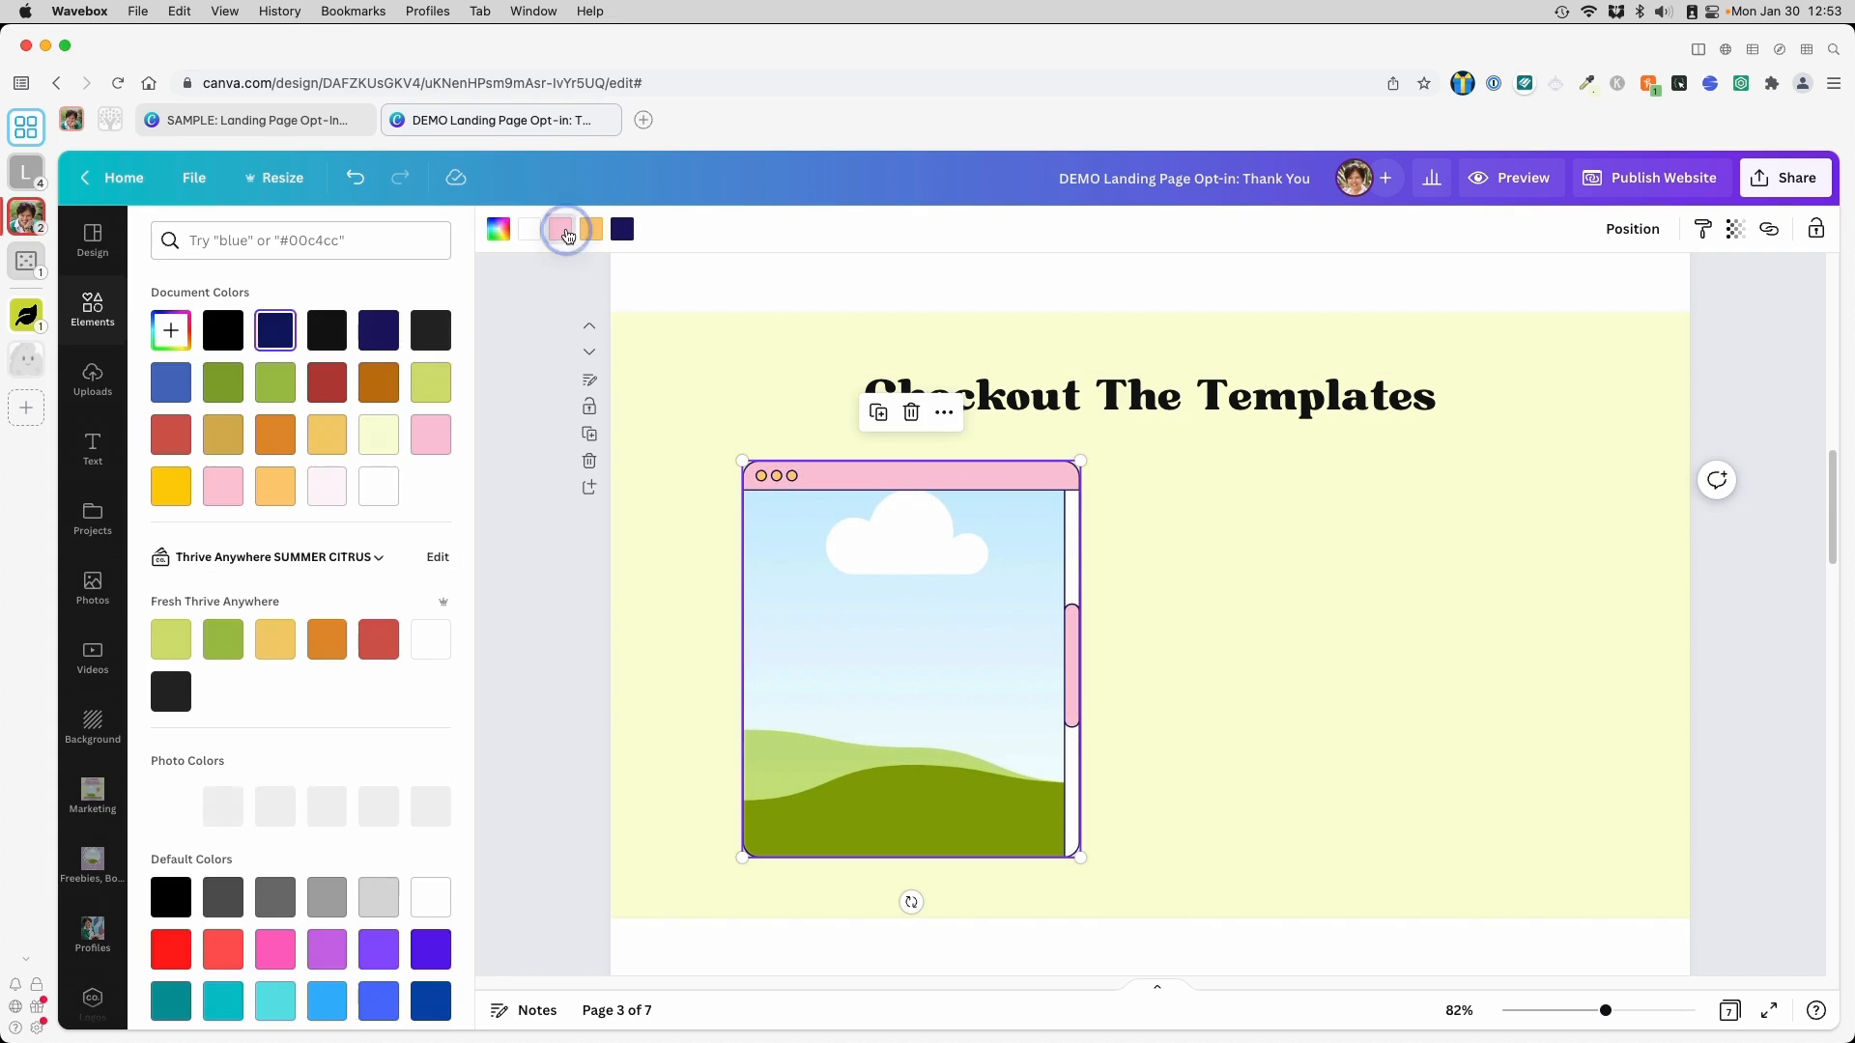
left_click(223, 640)
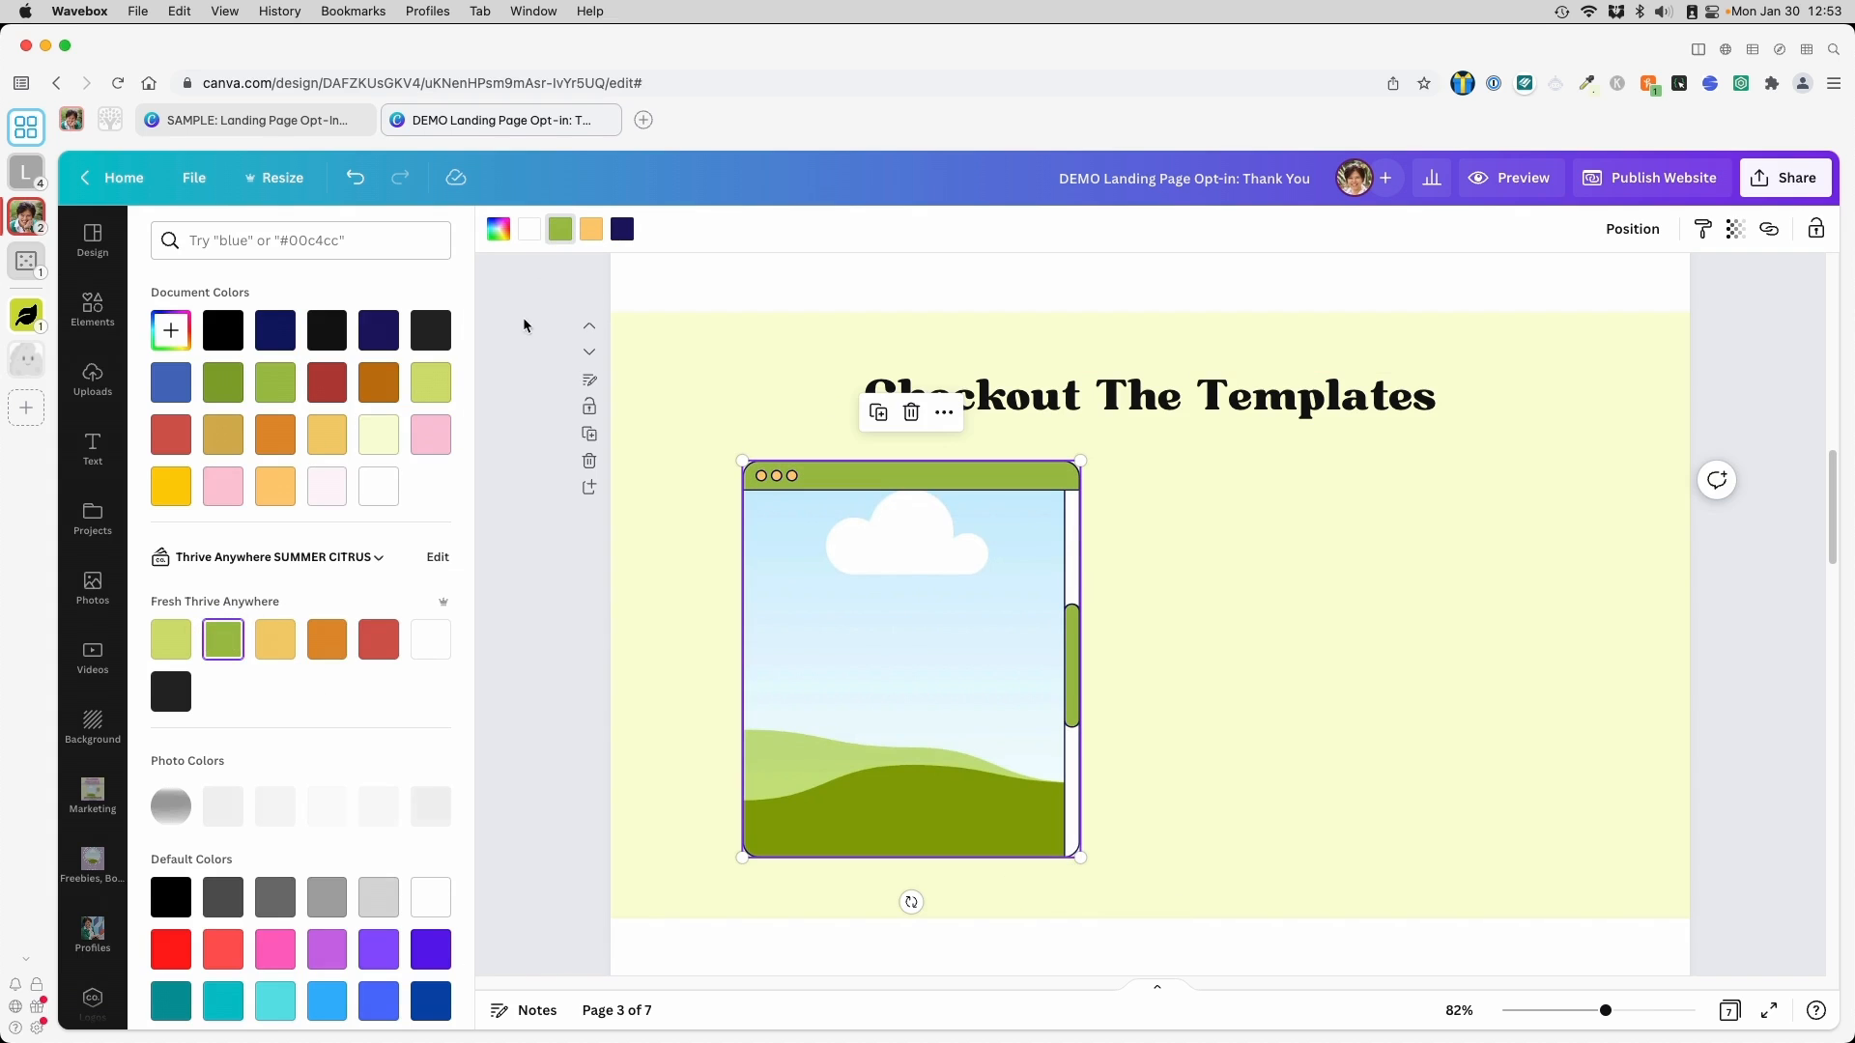
left_click(592, 232)
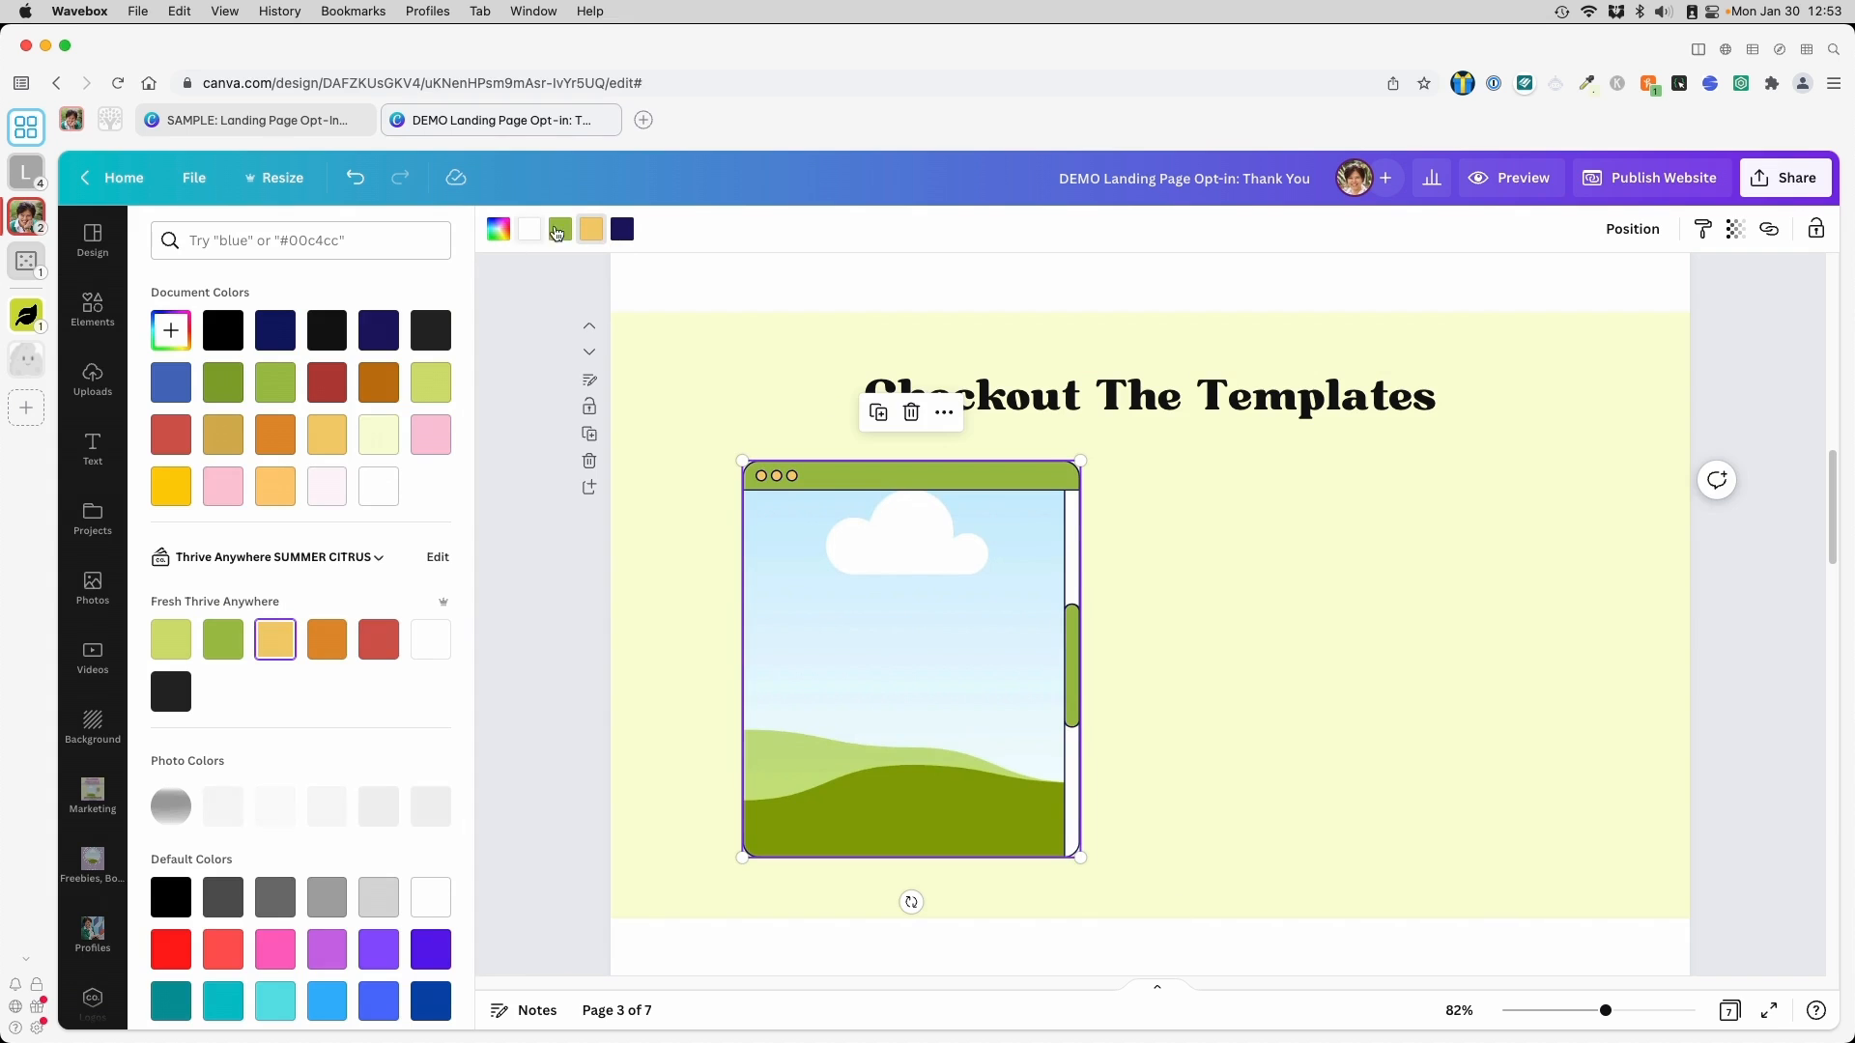
left_click(637, 232)
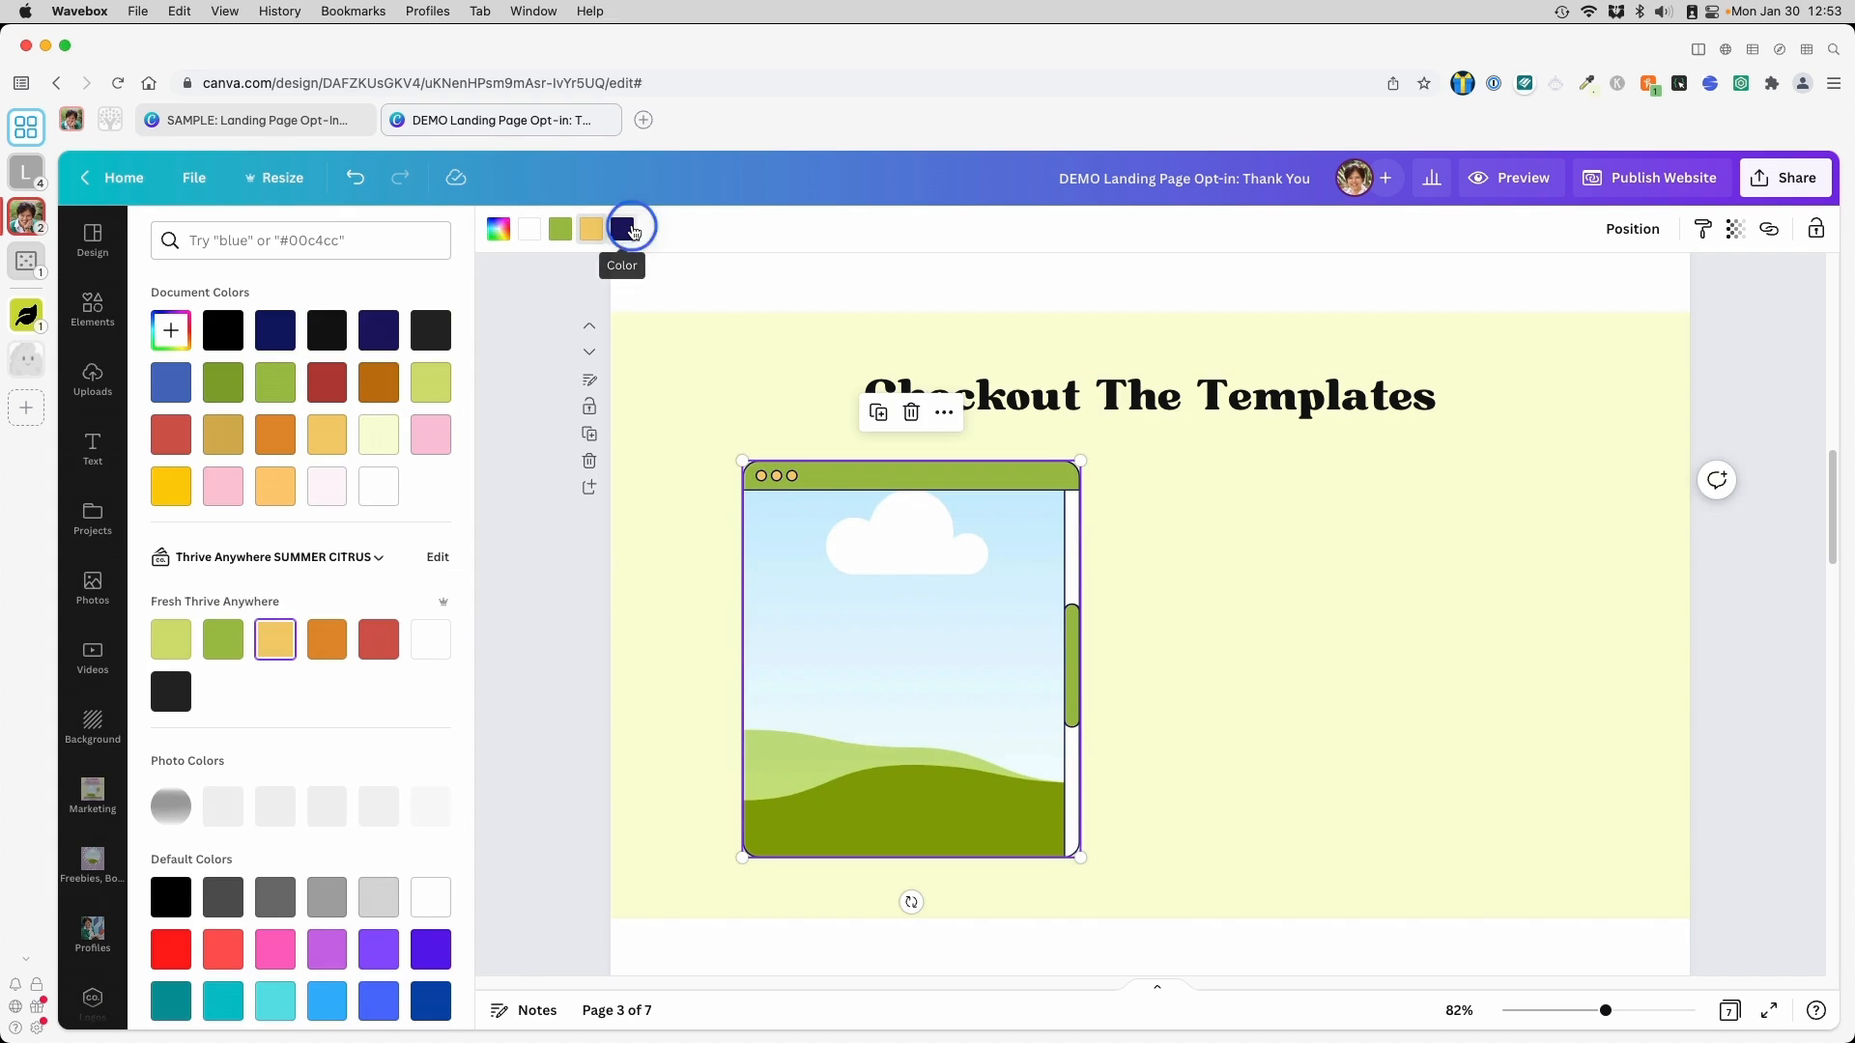
left_click(171, 692)
left_click(800, 488)
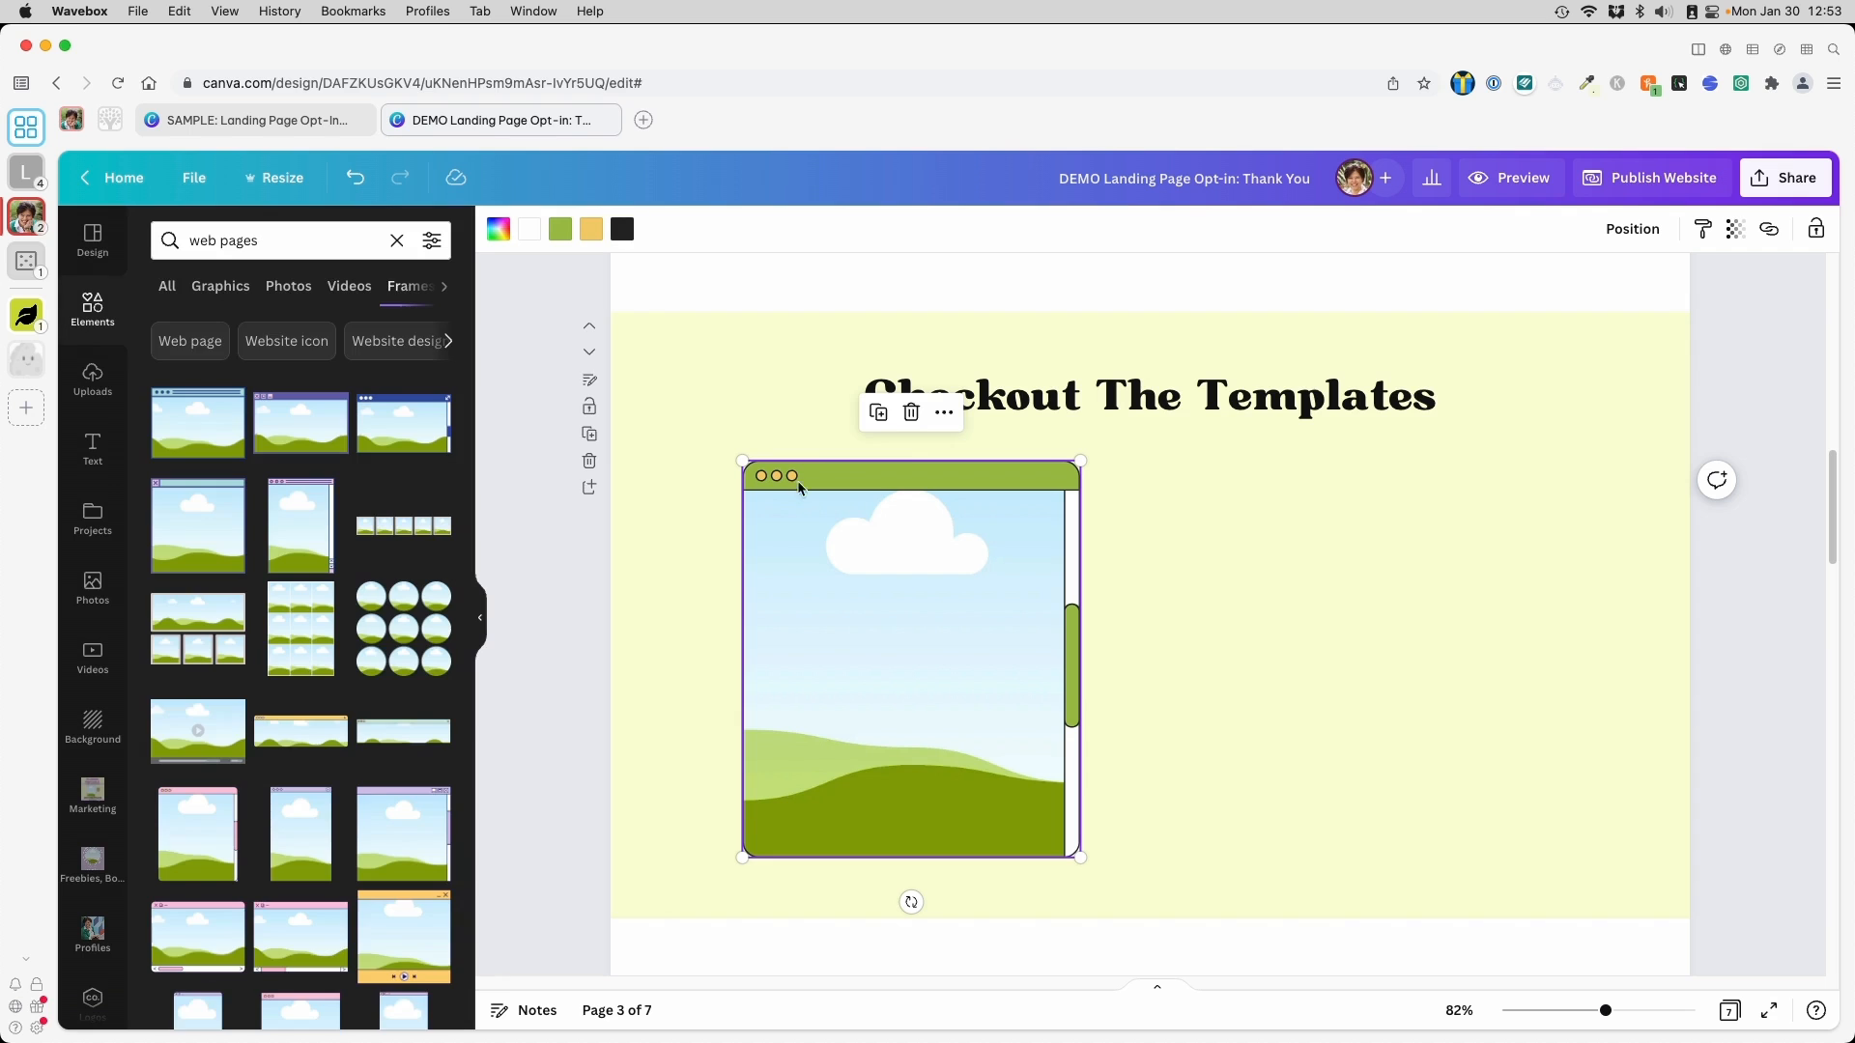
Duplicate the green browser frame, place the copy beside the original with a small gap, and group the two
left_click(864, 425)
left_click_drag(940, 592, 1379, 630)
left_click(1039, 613, "shift")
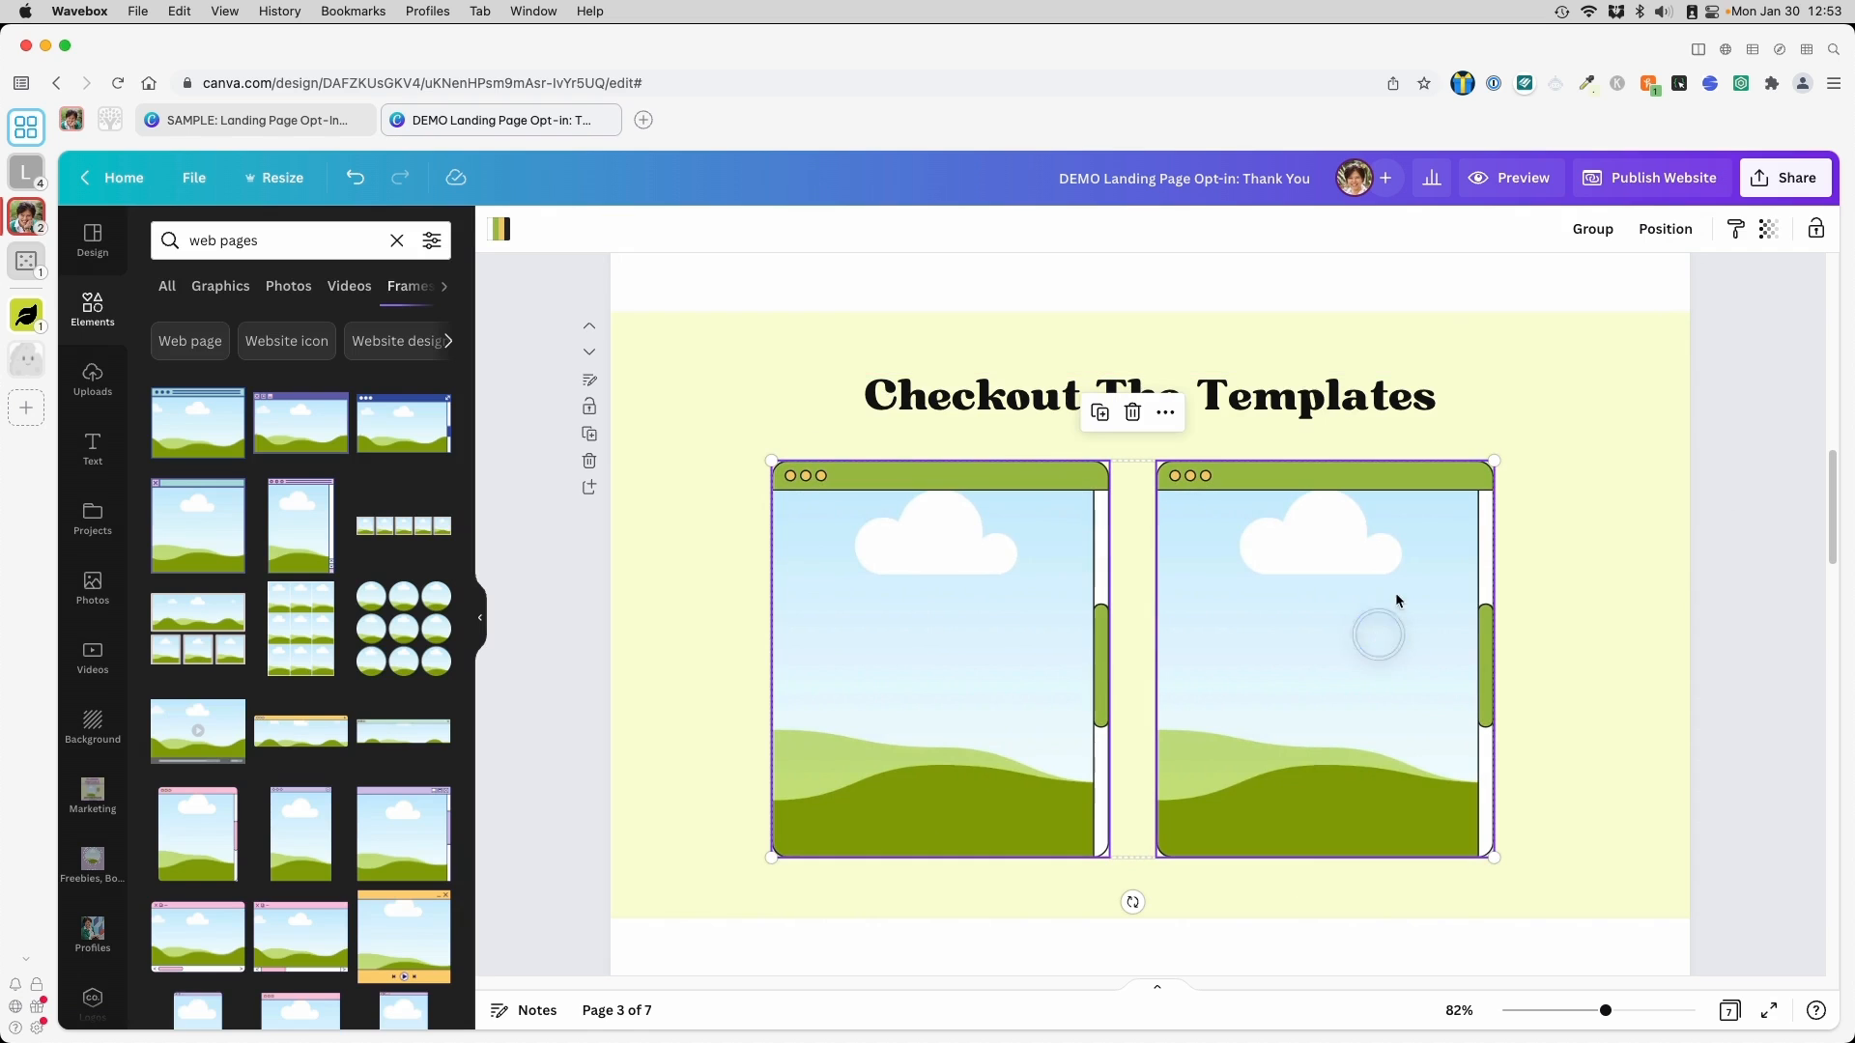
left_click(1577, 232)
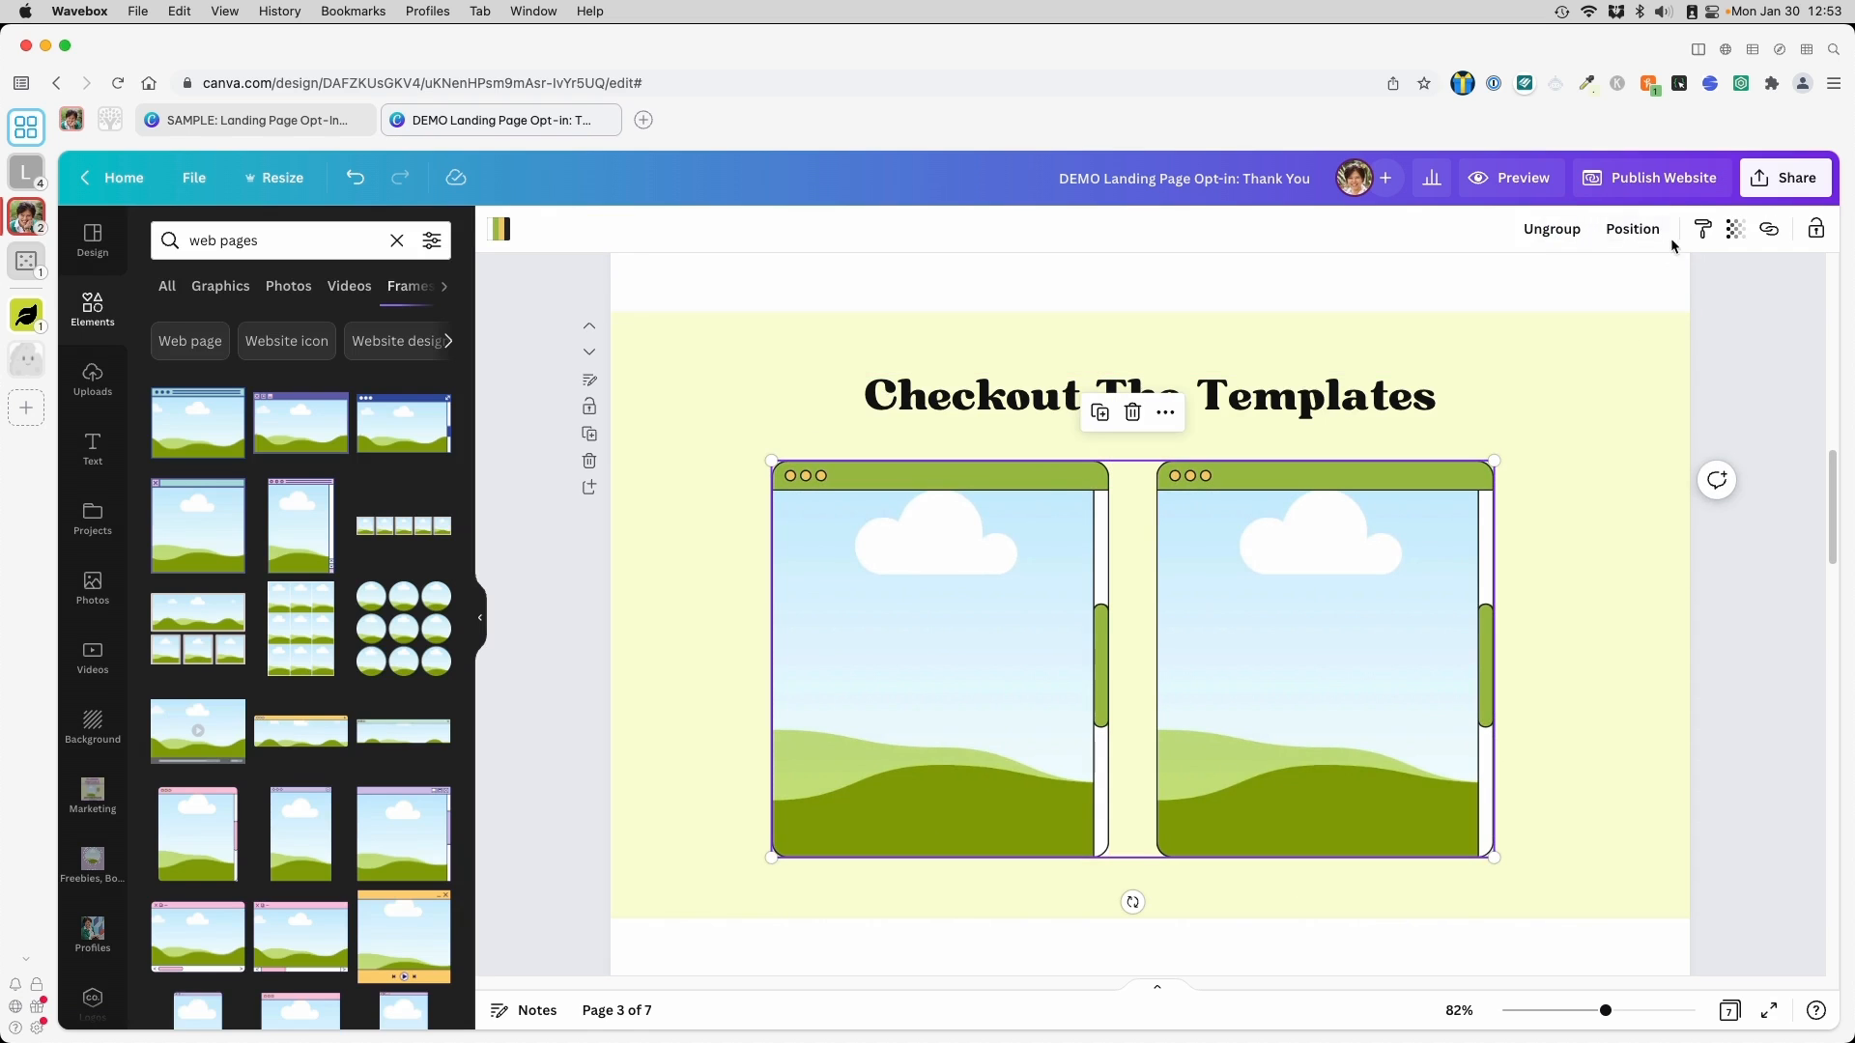
Center the grouped browser frames horizontally on the page
left_click(1633, 229)
left_click(1536, 411)
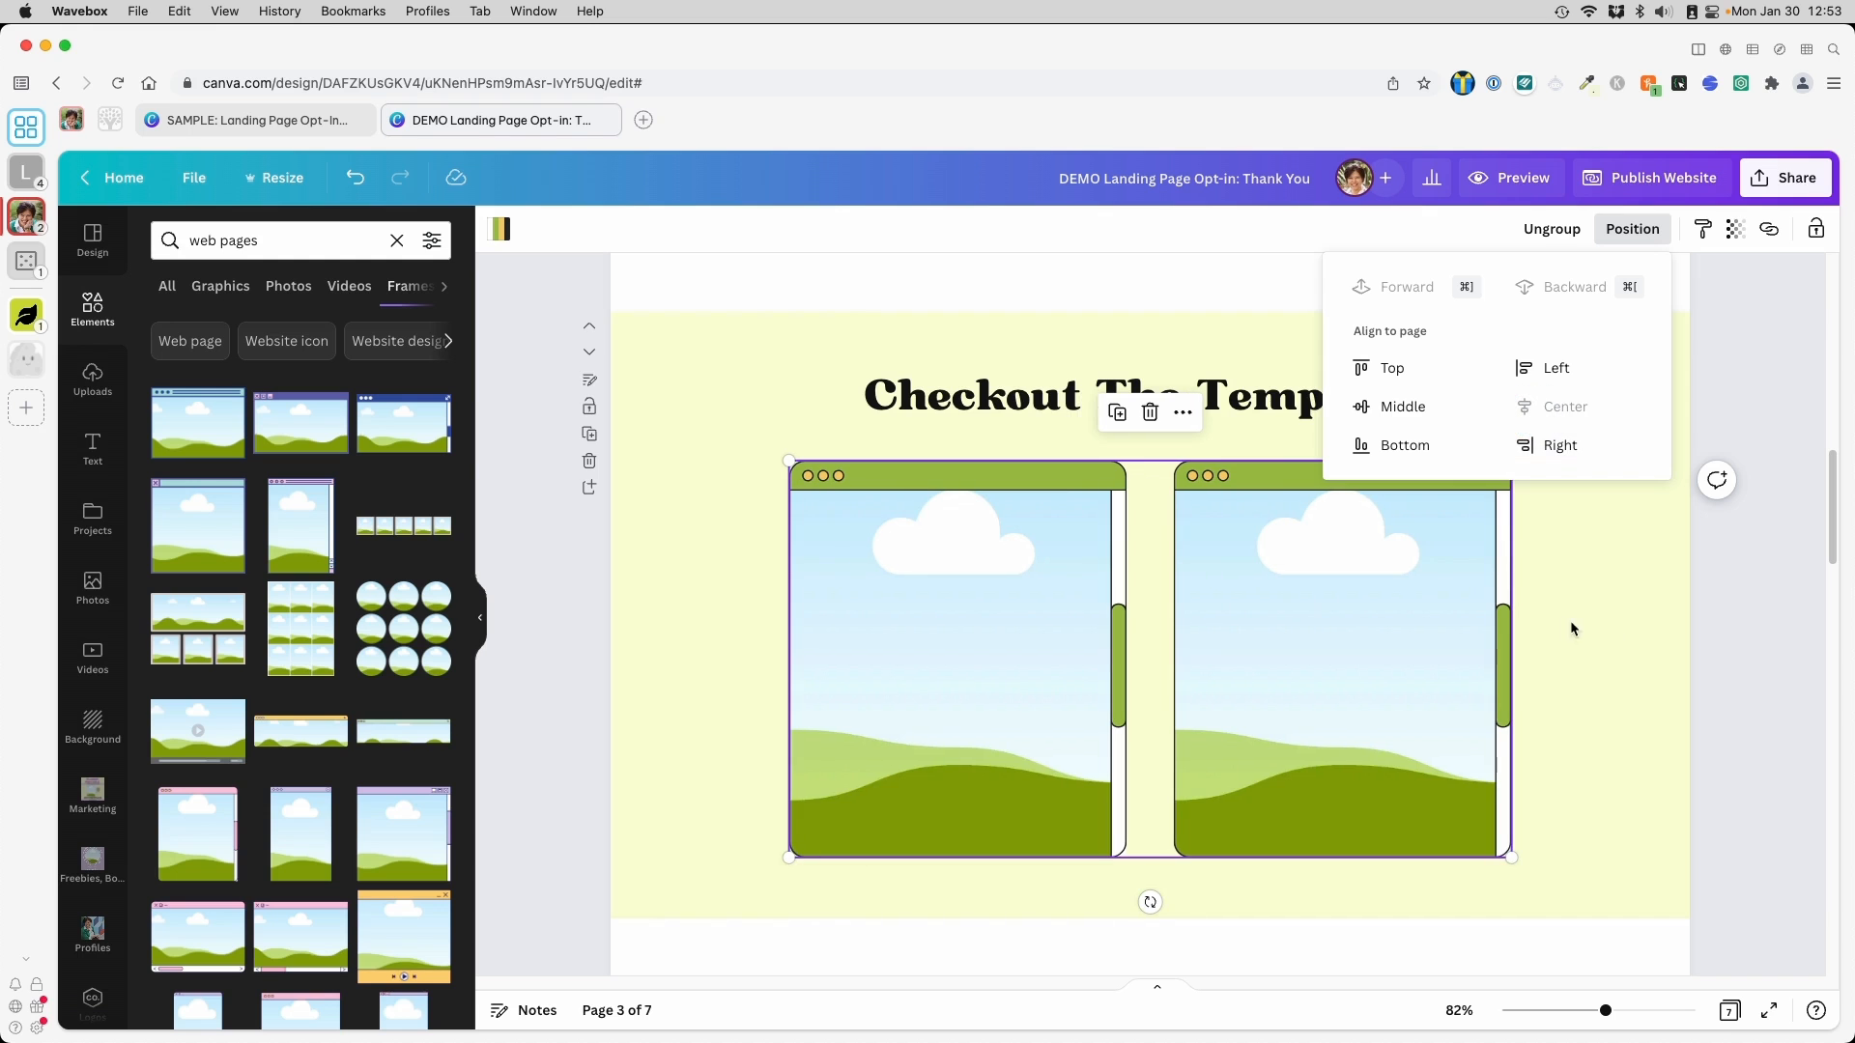
left_click(1609, 636)
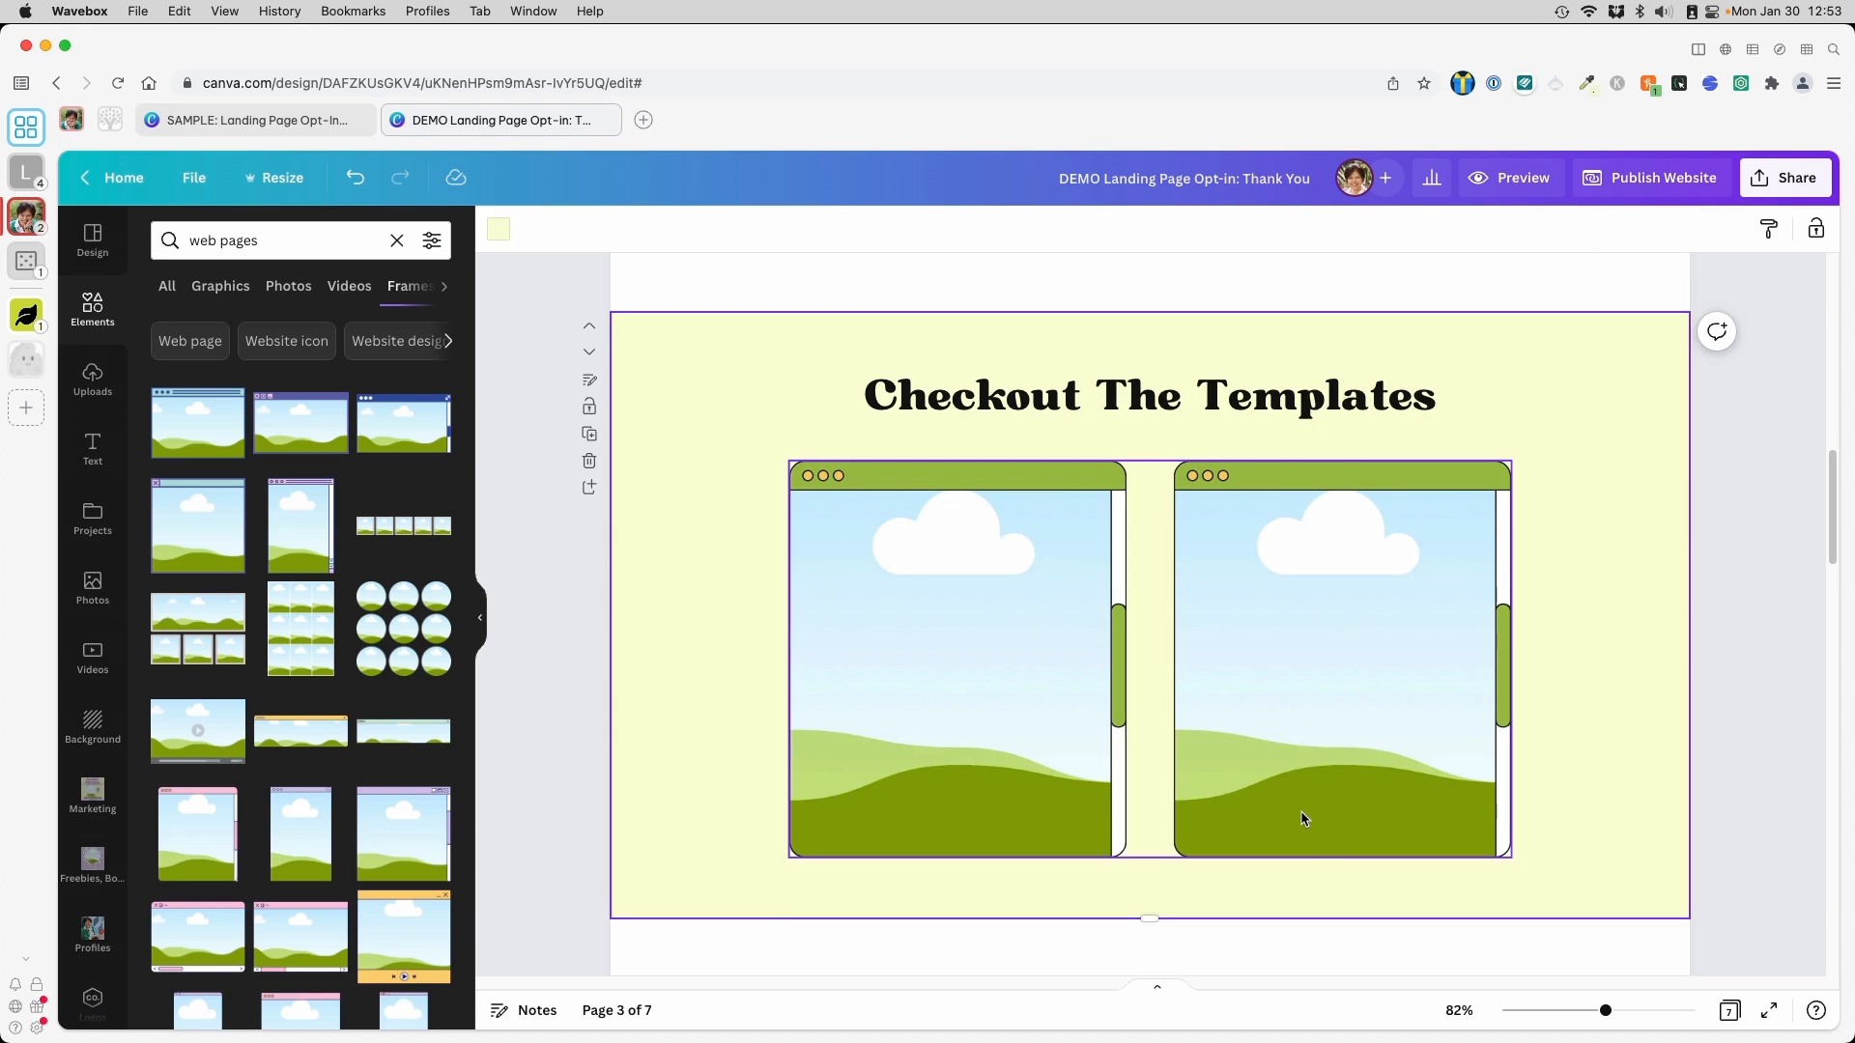
Duplicate the "Checkout The Templates" page and delete the heading from the copy
scroll(1301, 813, "down", 2)
scroll(1300, 813, "up", 2)
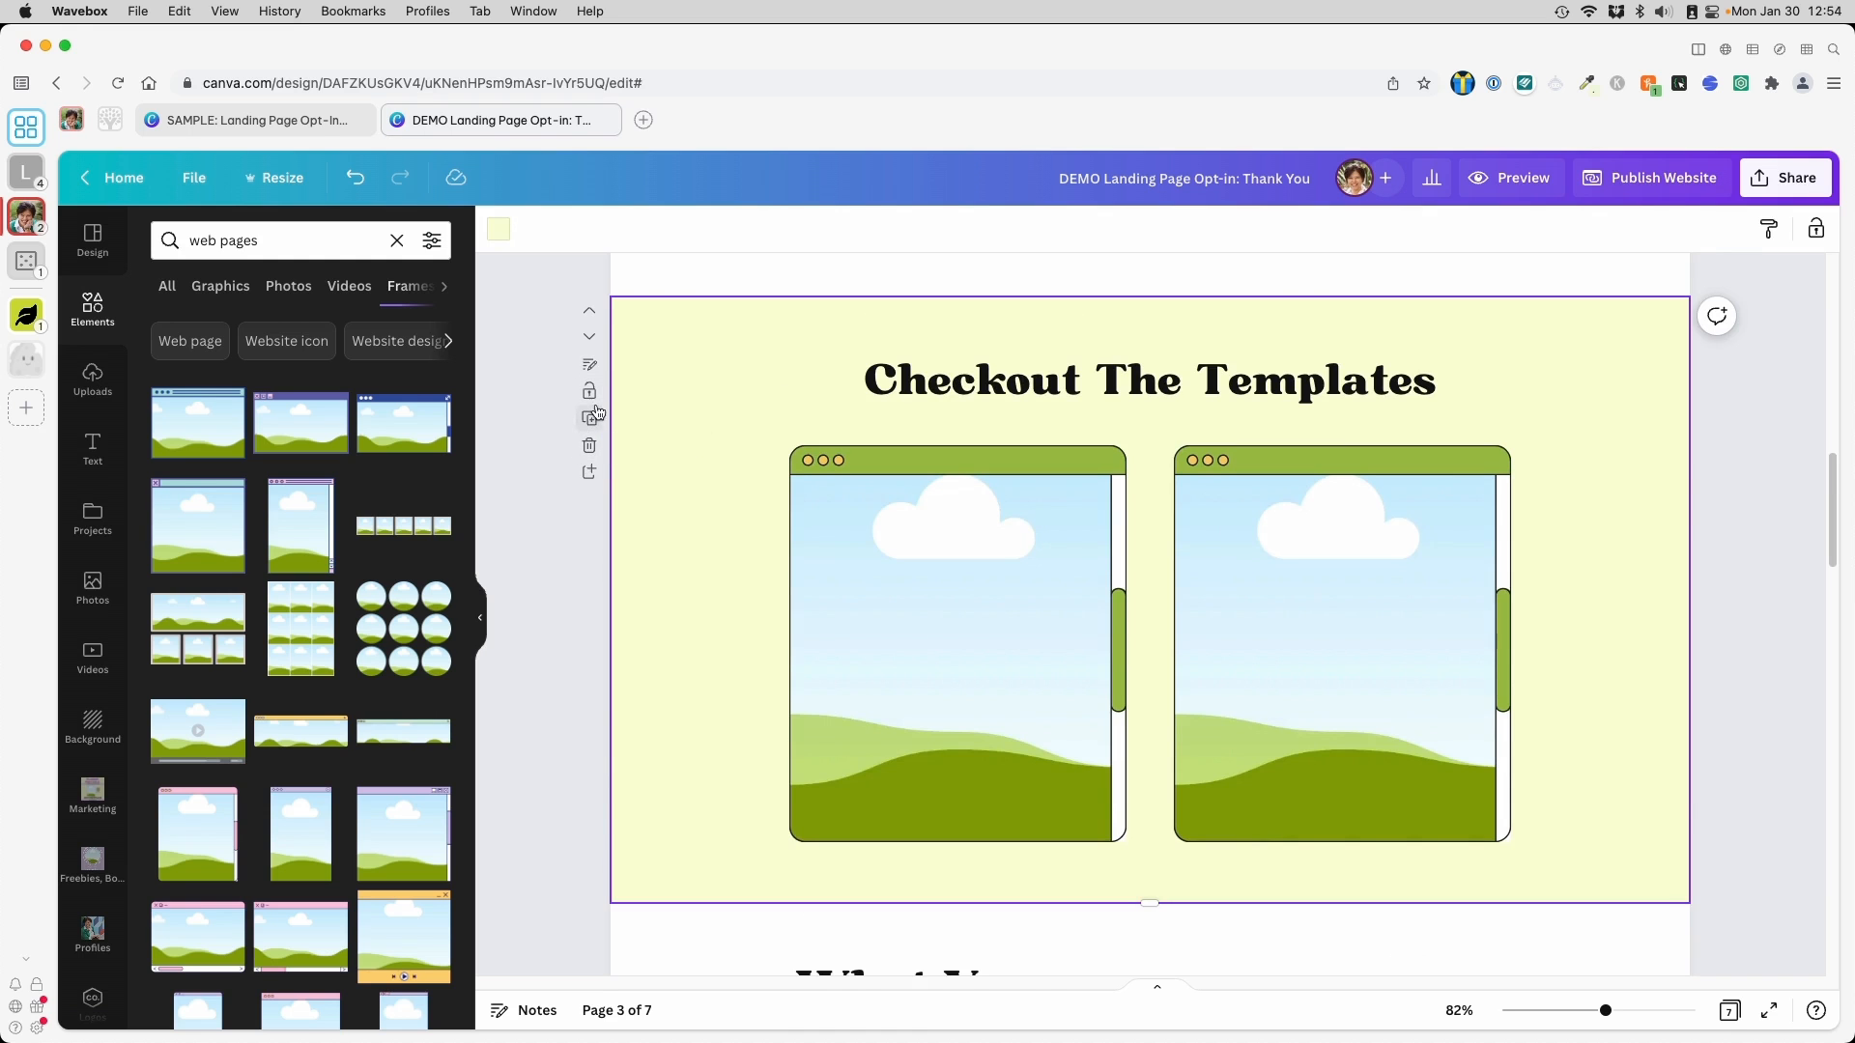
left_click(589, 419)
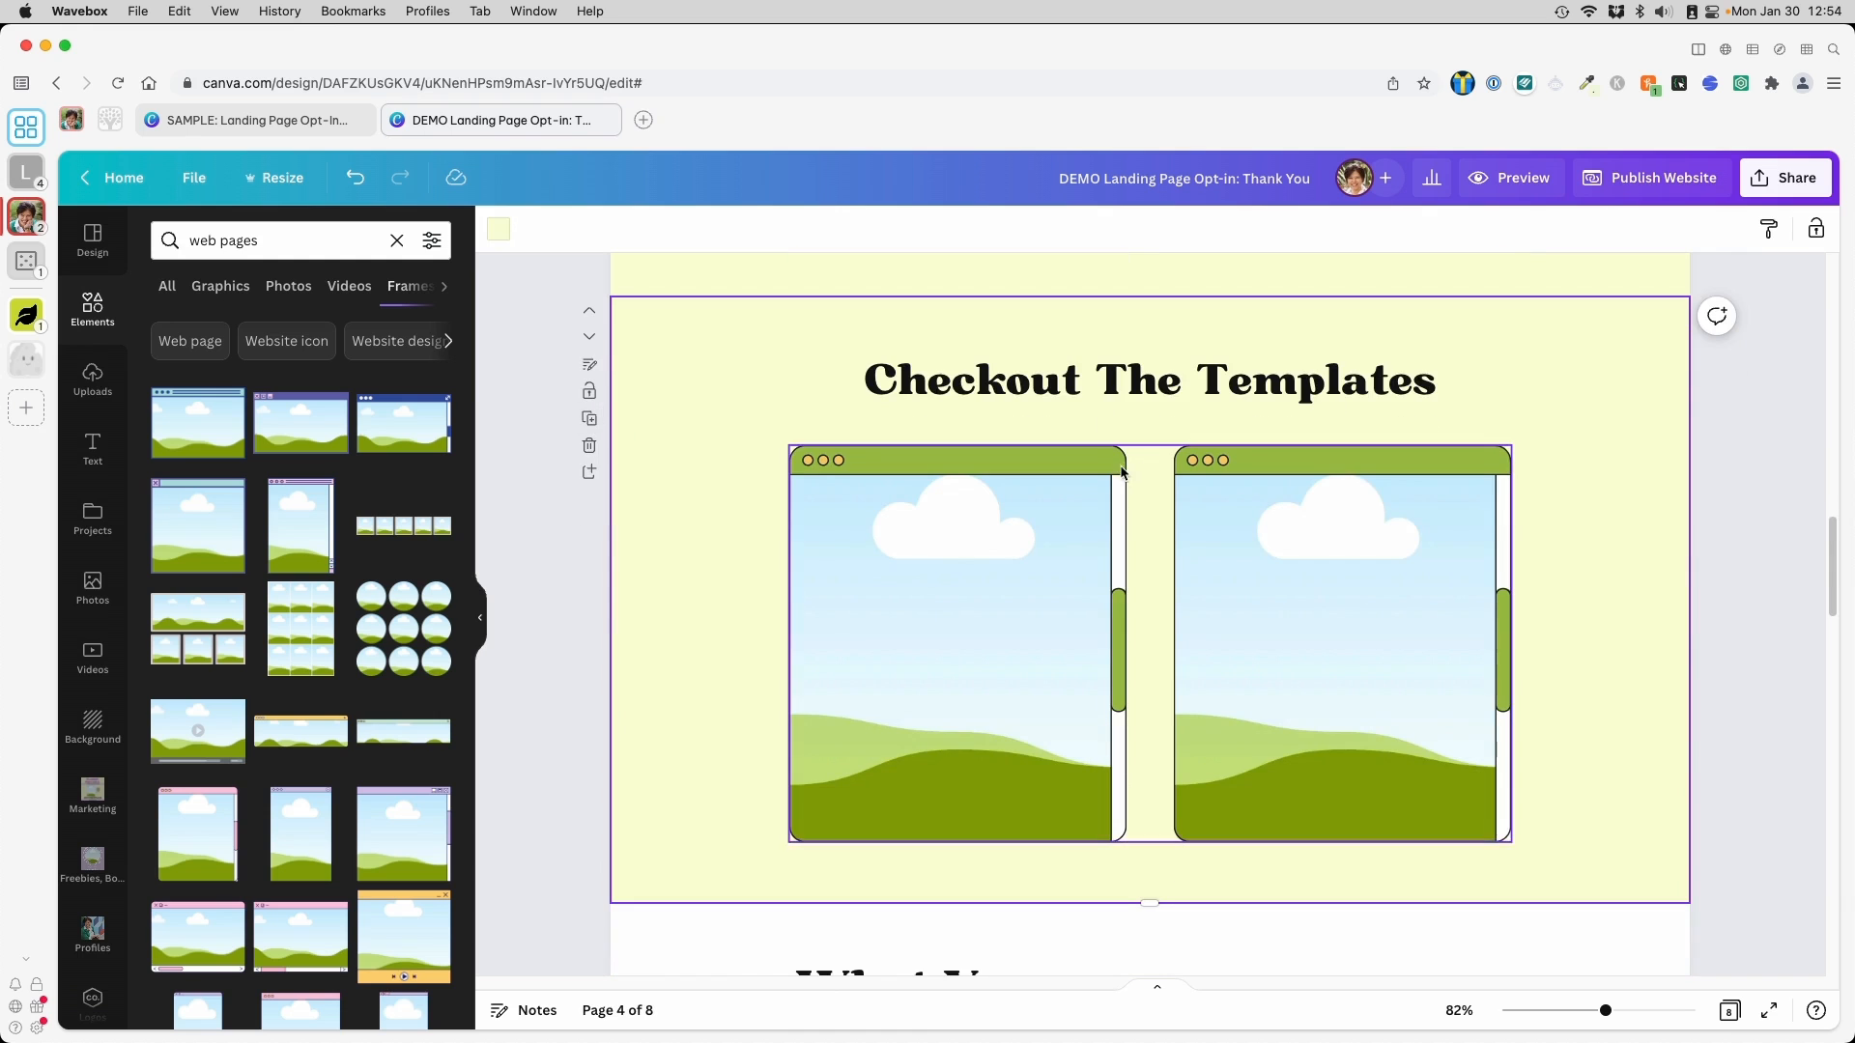
left_click(1003, 402)
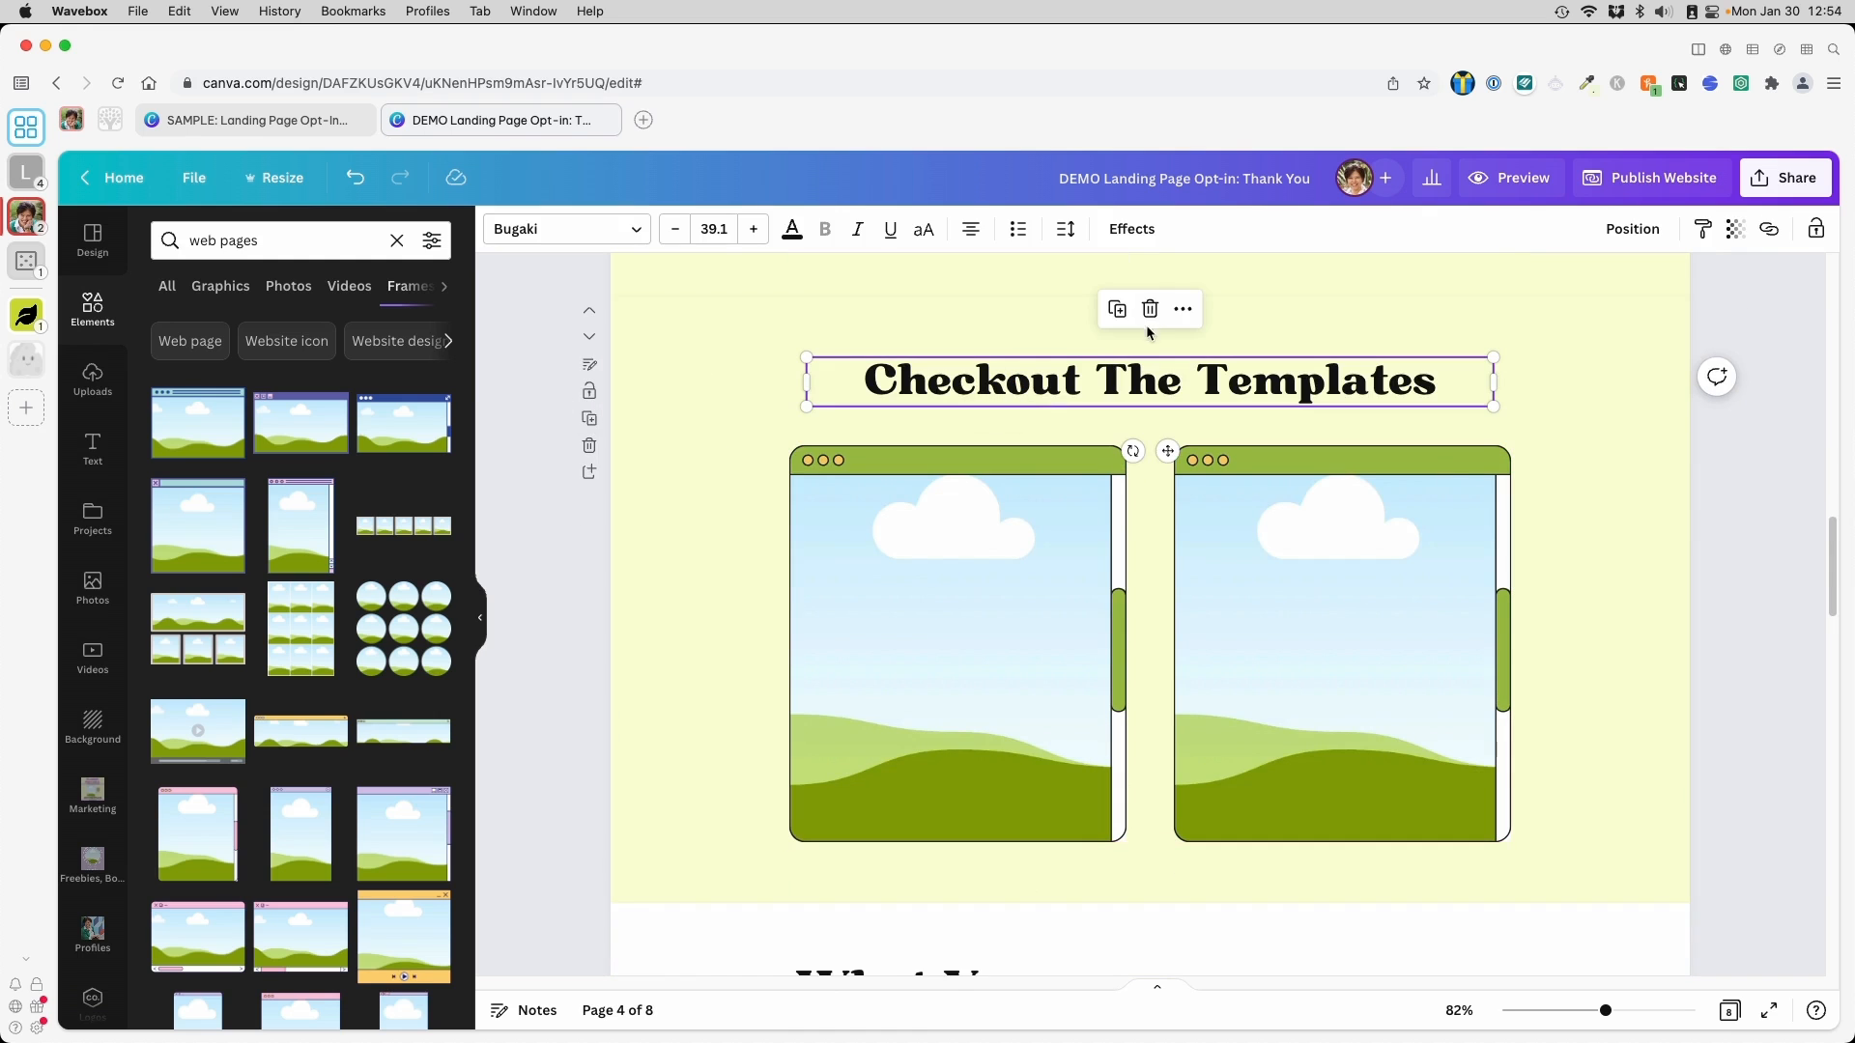
left_click(1151, 309)
Align the group of two browser frames to the vertical middle of the page without a heading
left_click(1060, 600)
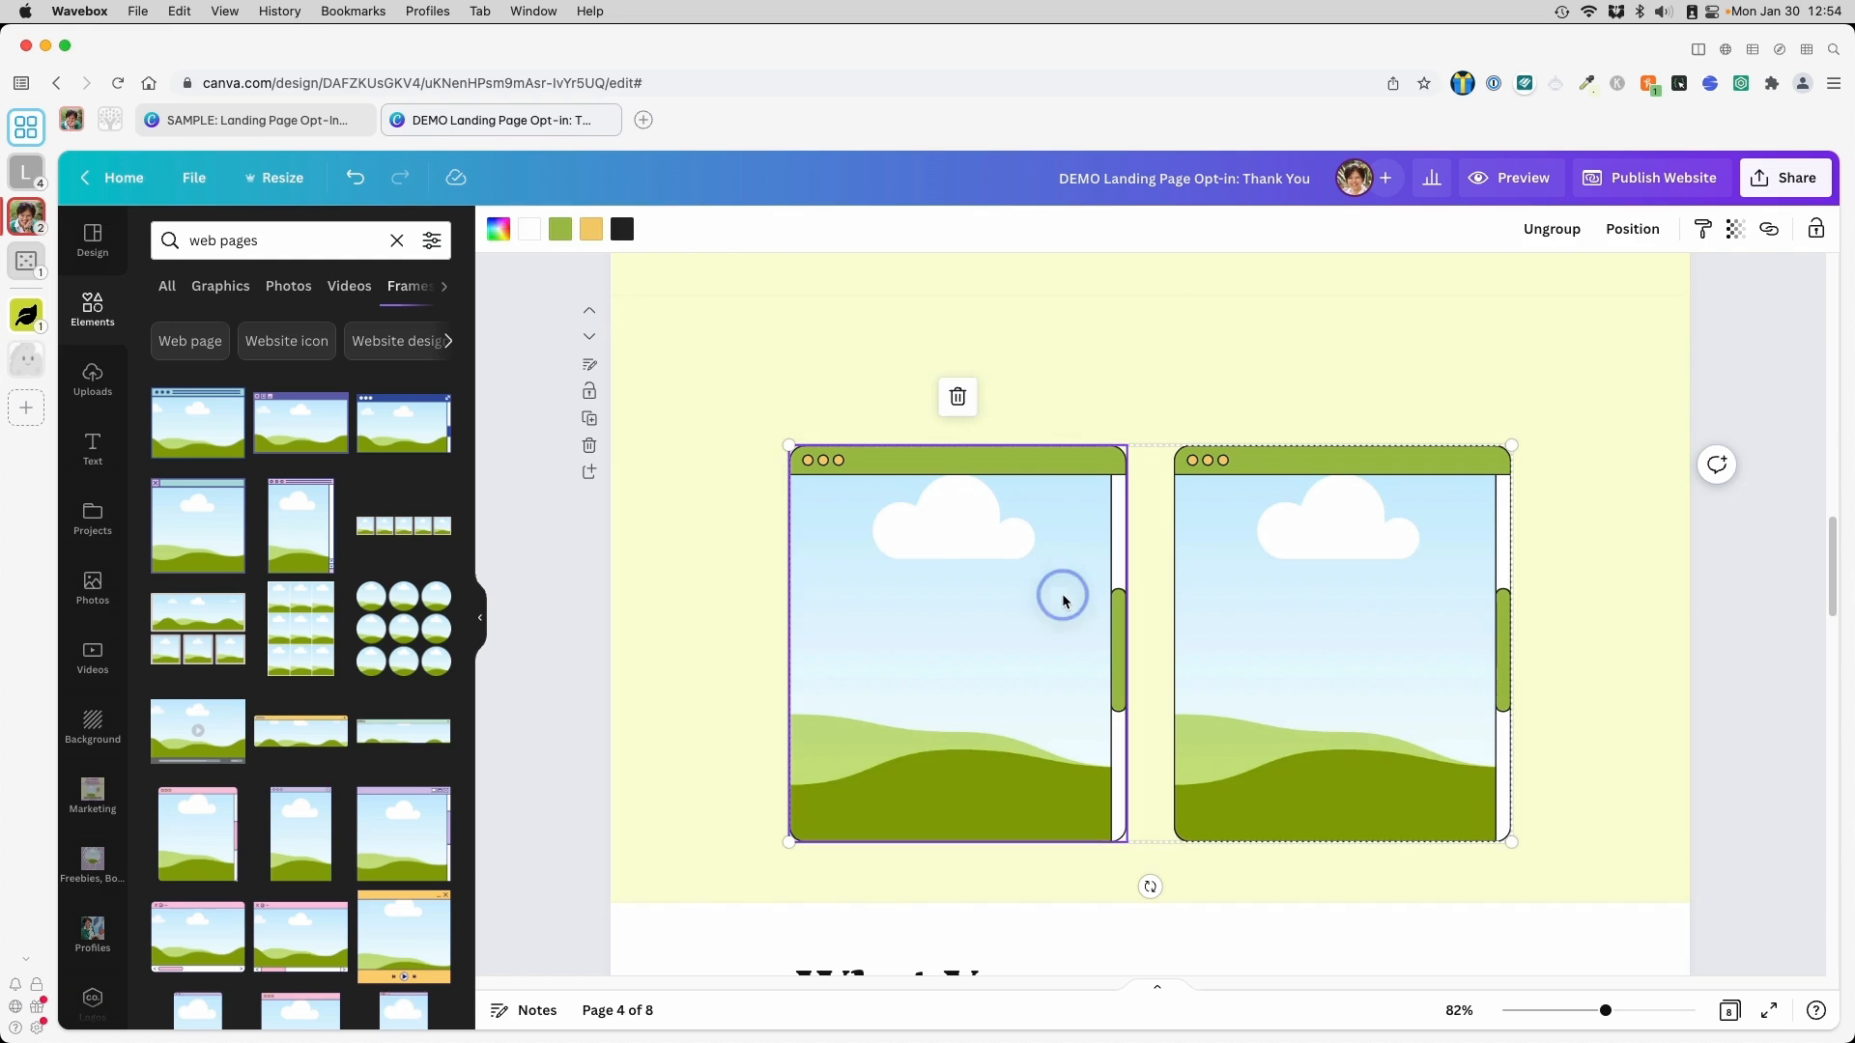
left_click(1649, 233)
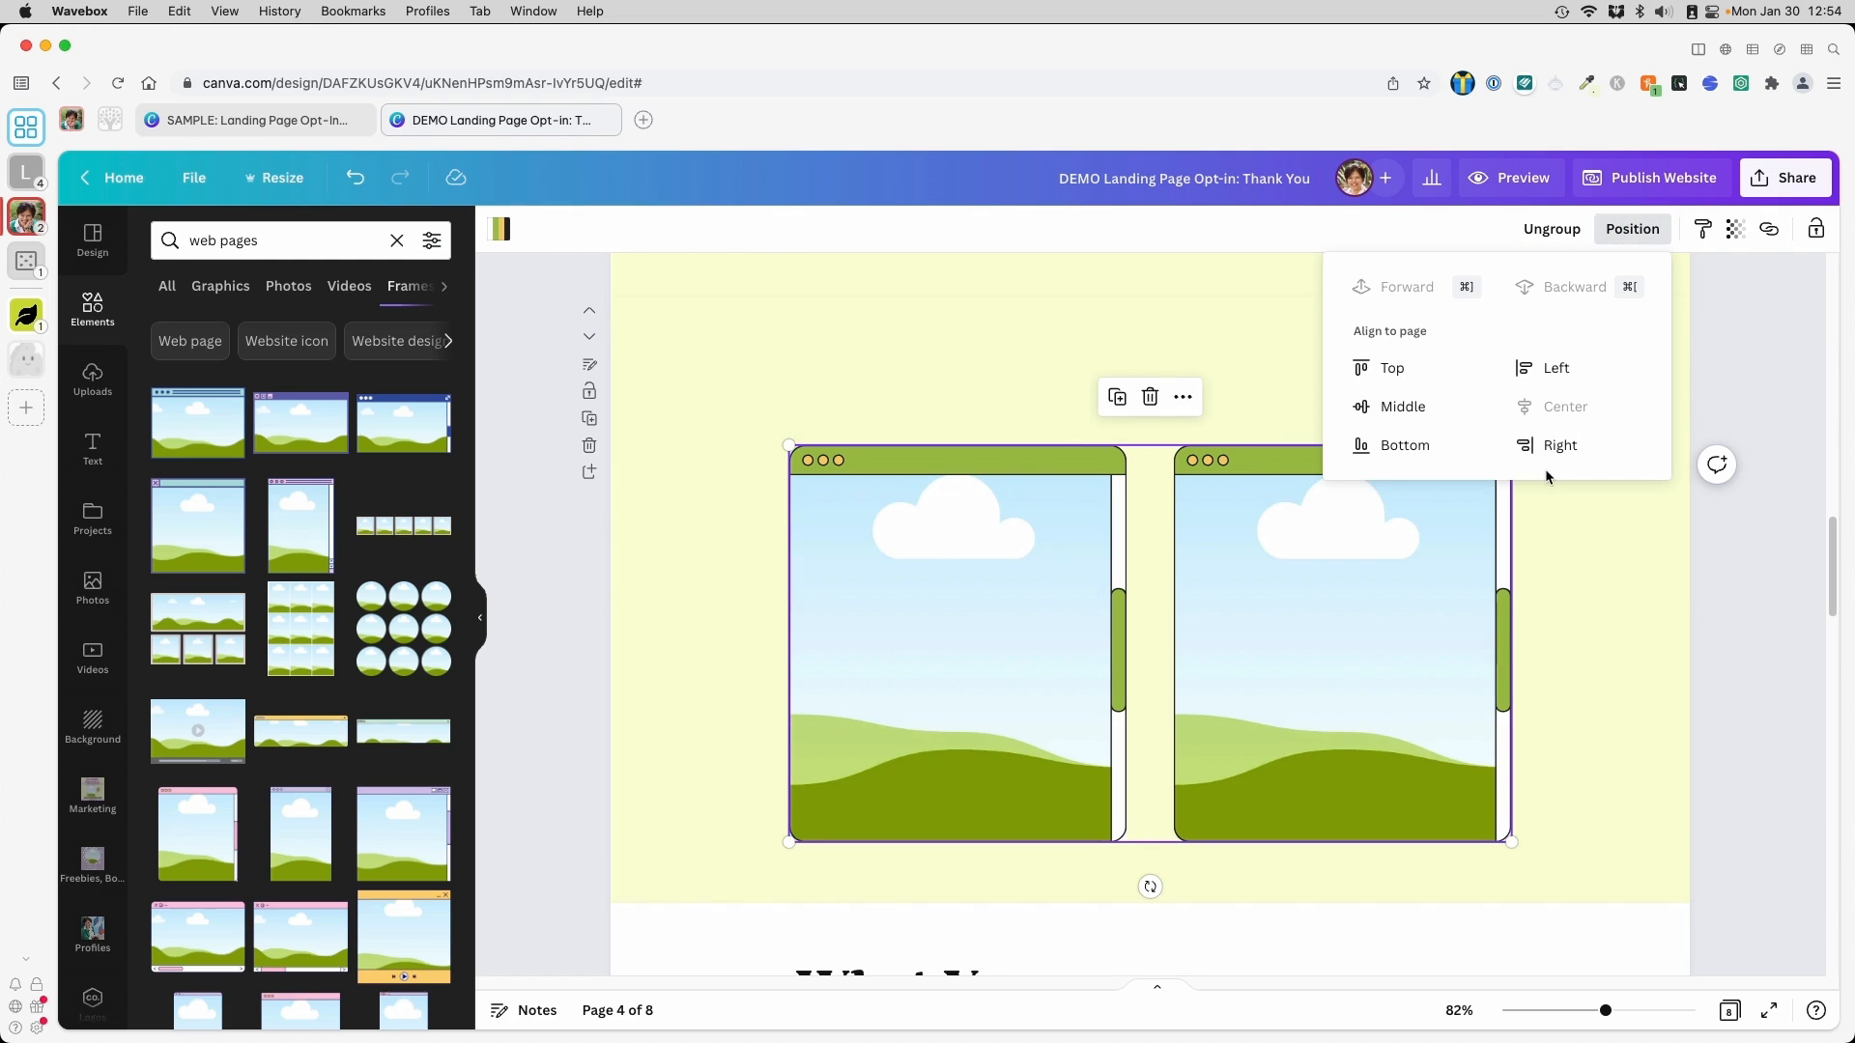
left_click(1422, 409)
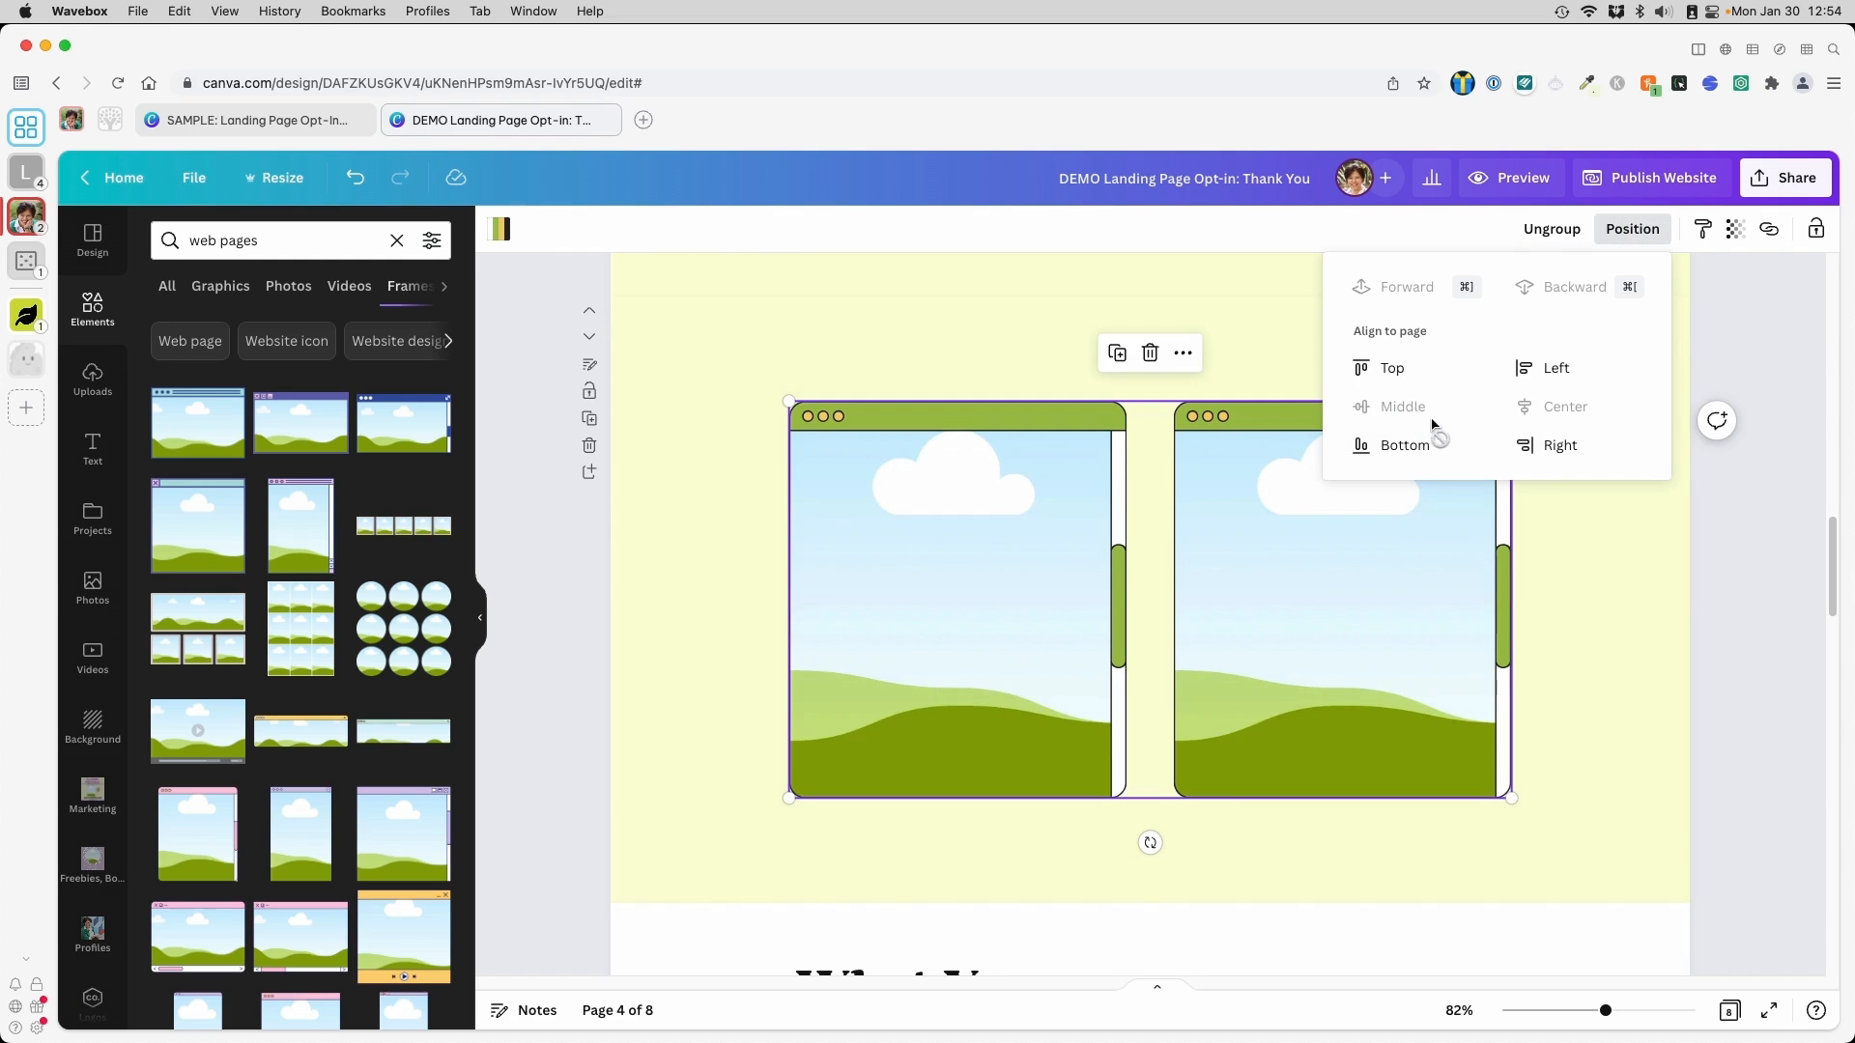
left_click(1726, 727)
Duplicate the heading-less page with the two browser frames three times
scroll(1726, 732, "up", 5)
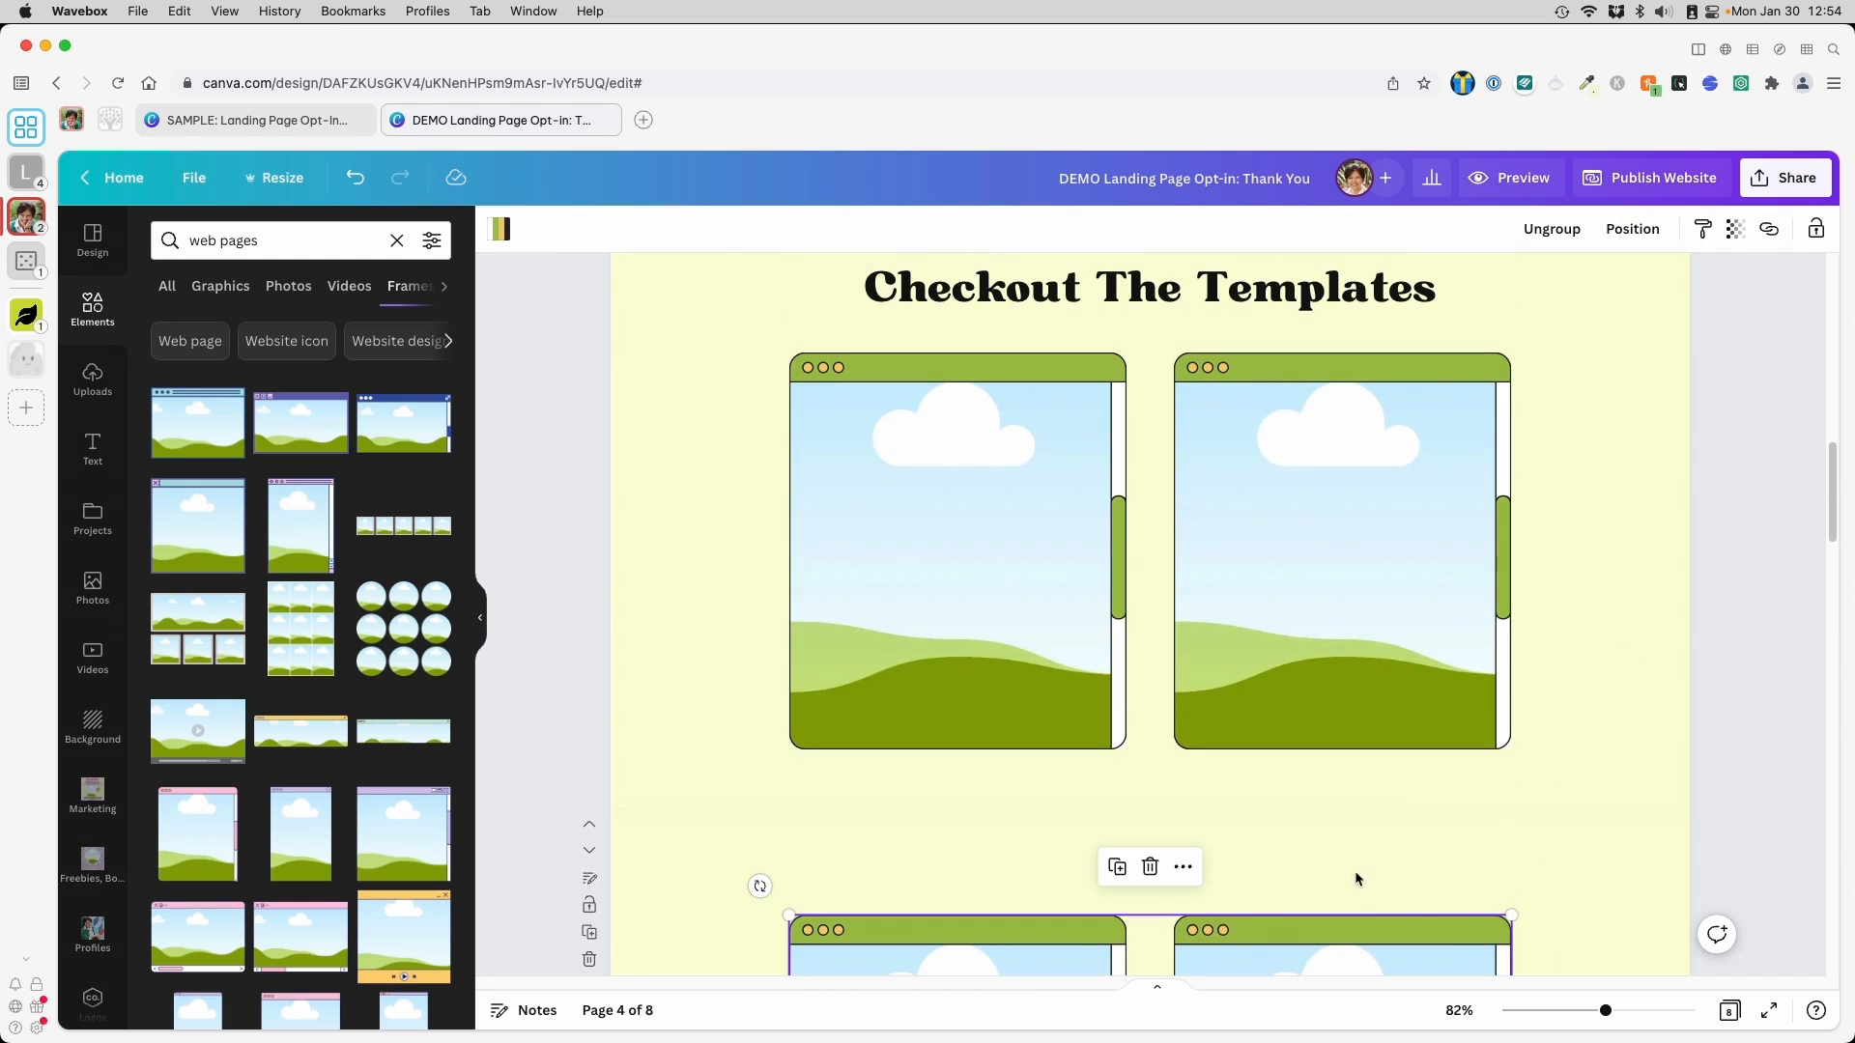
scroll(1546, 727, "down", 4)
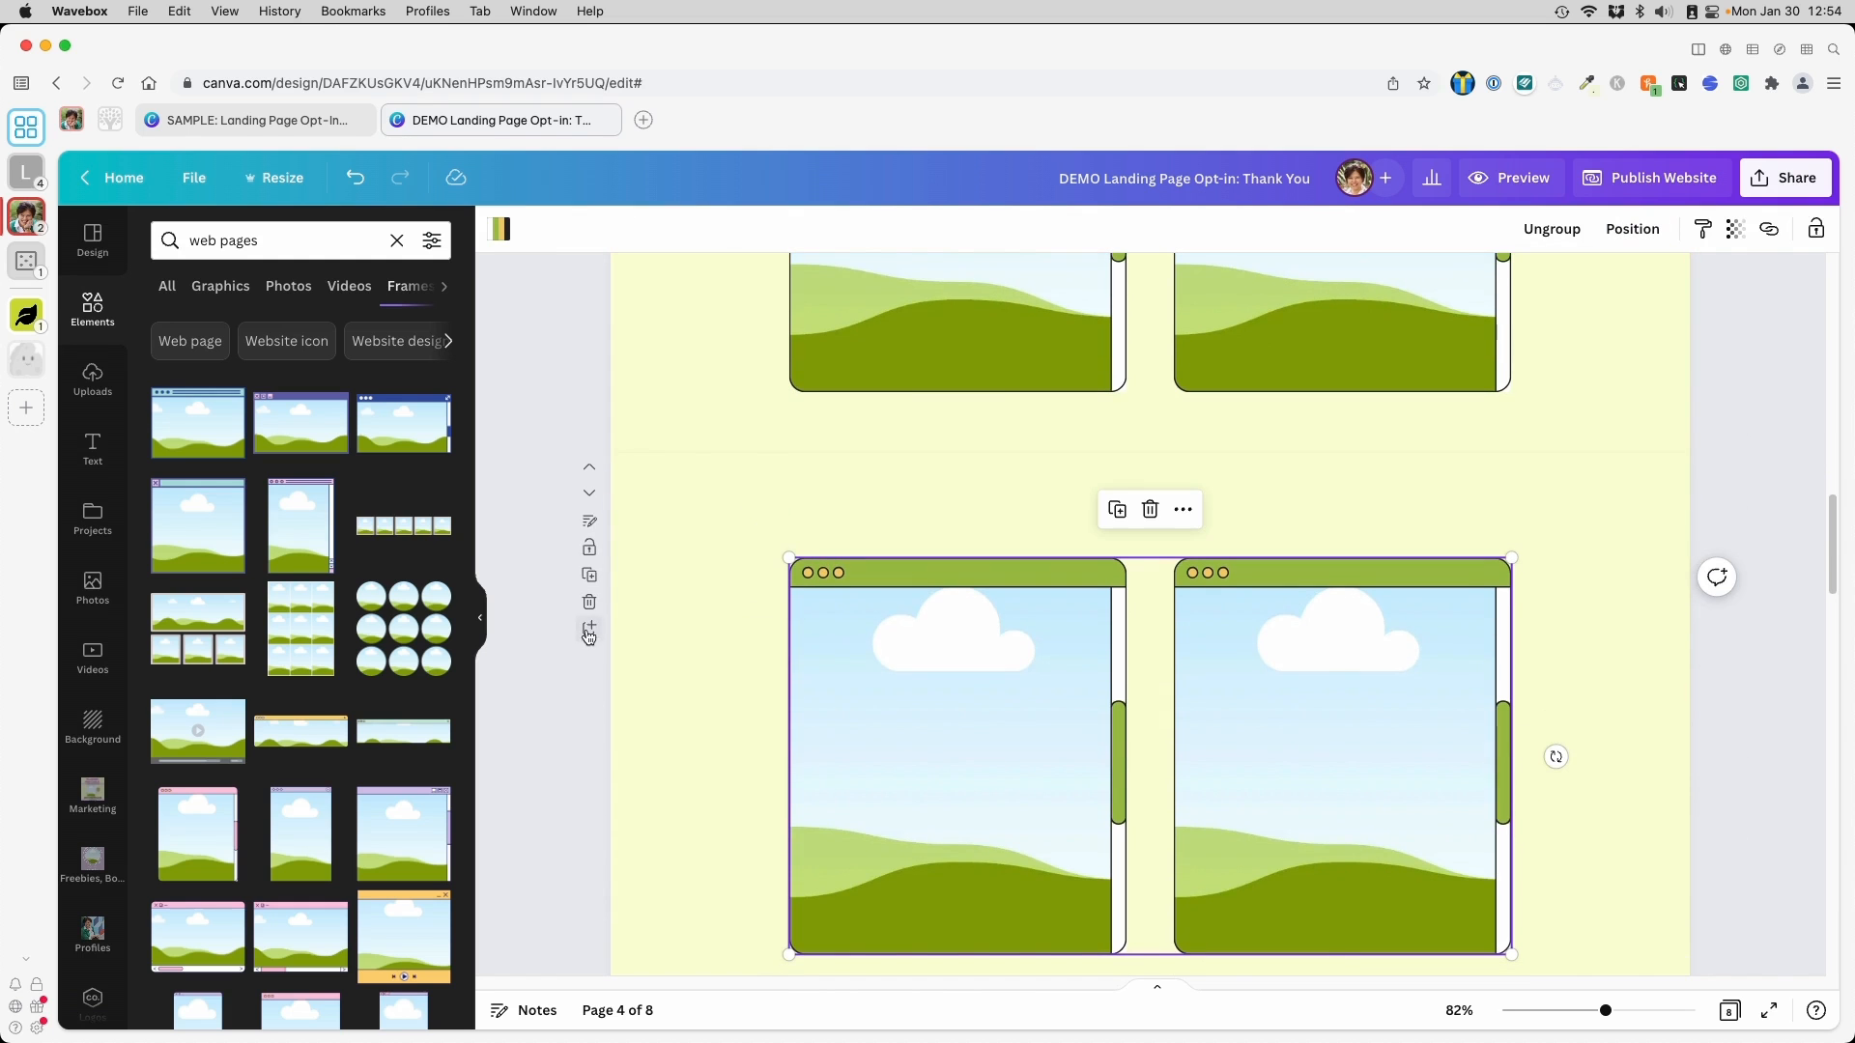
left_click(589, 576)
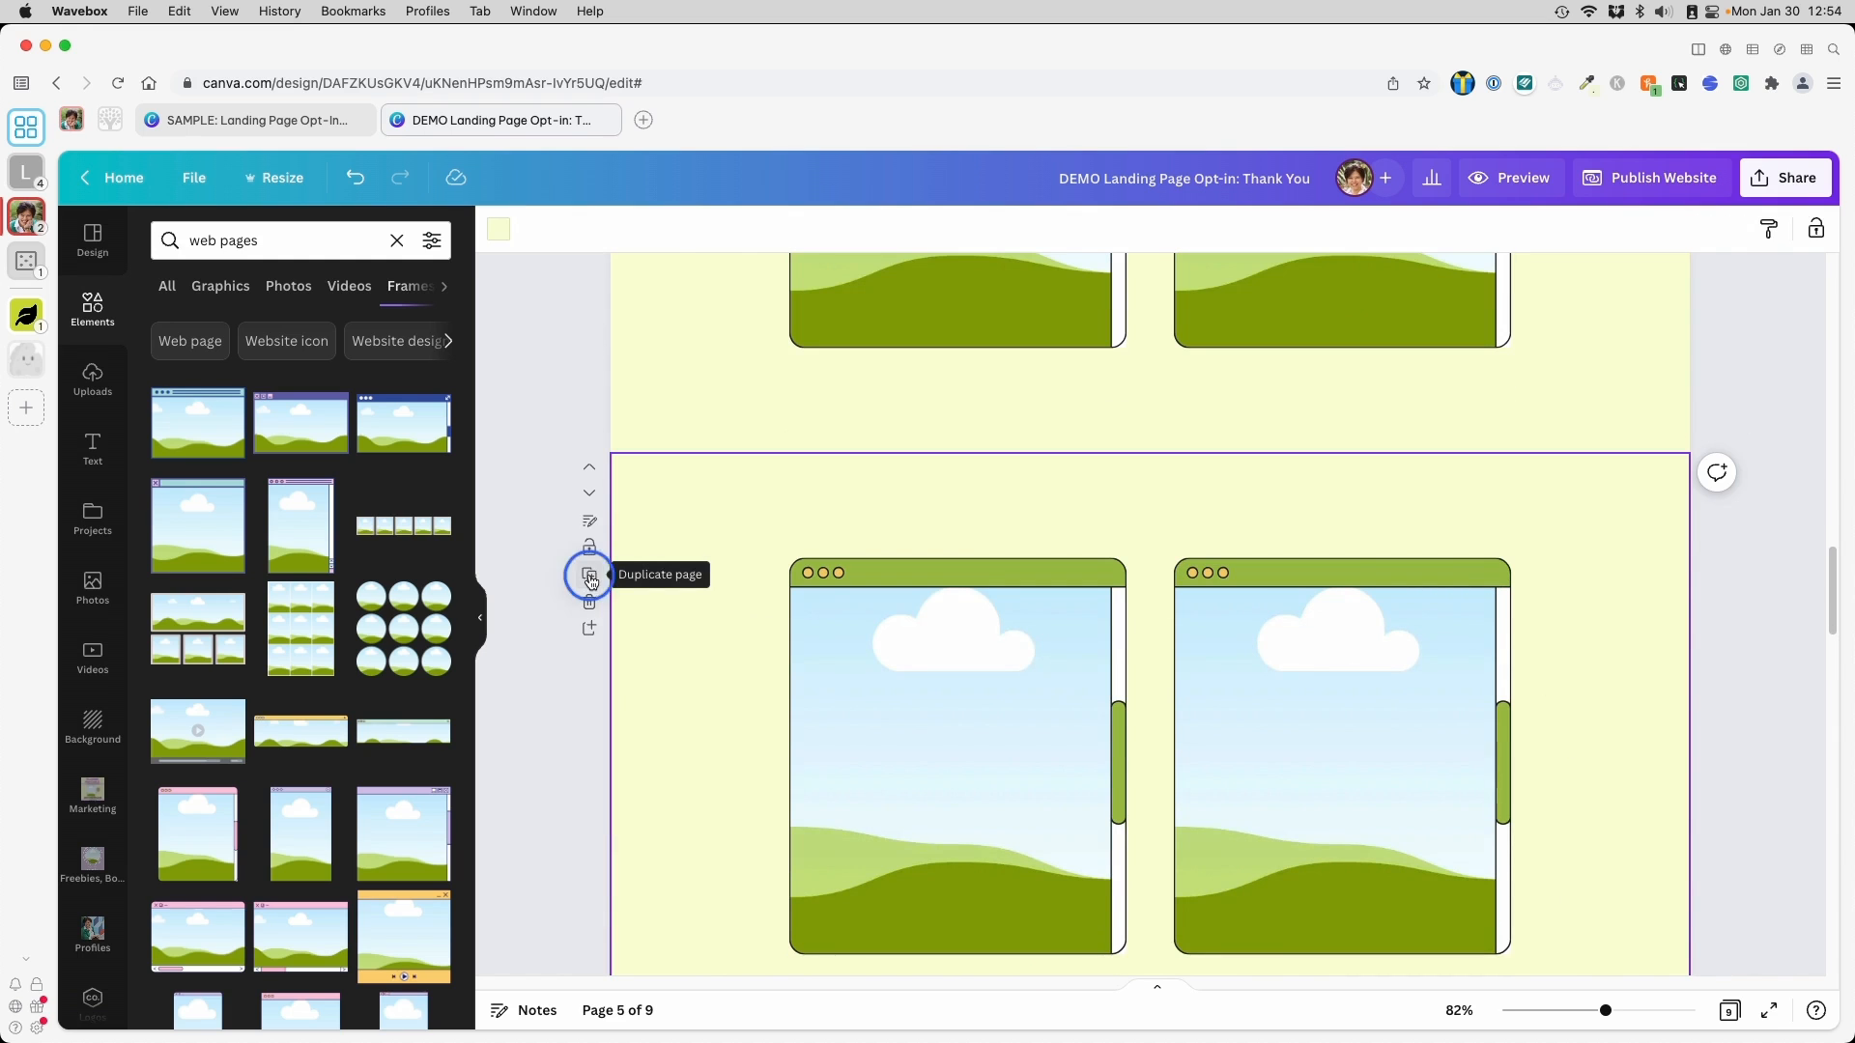
left_click(589, 576)
scroll(1176, 626, "up", 14)
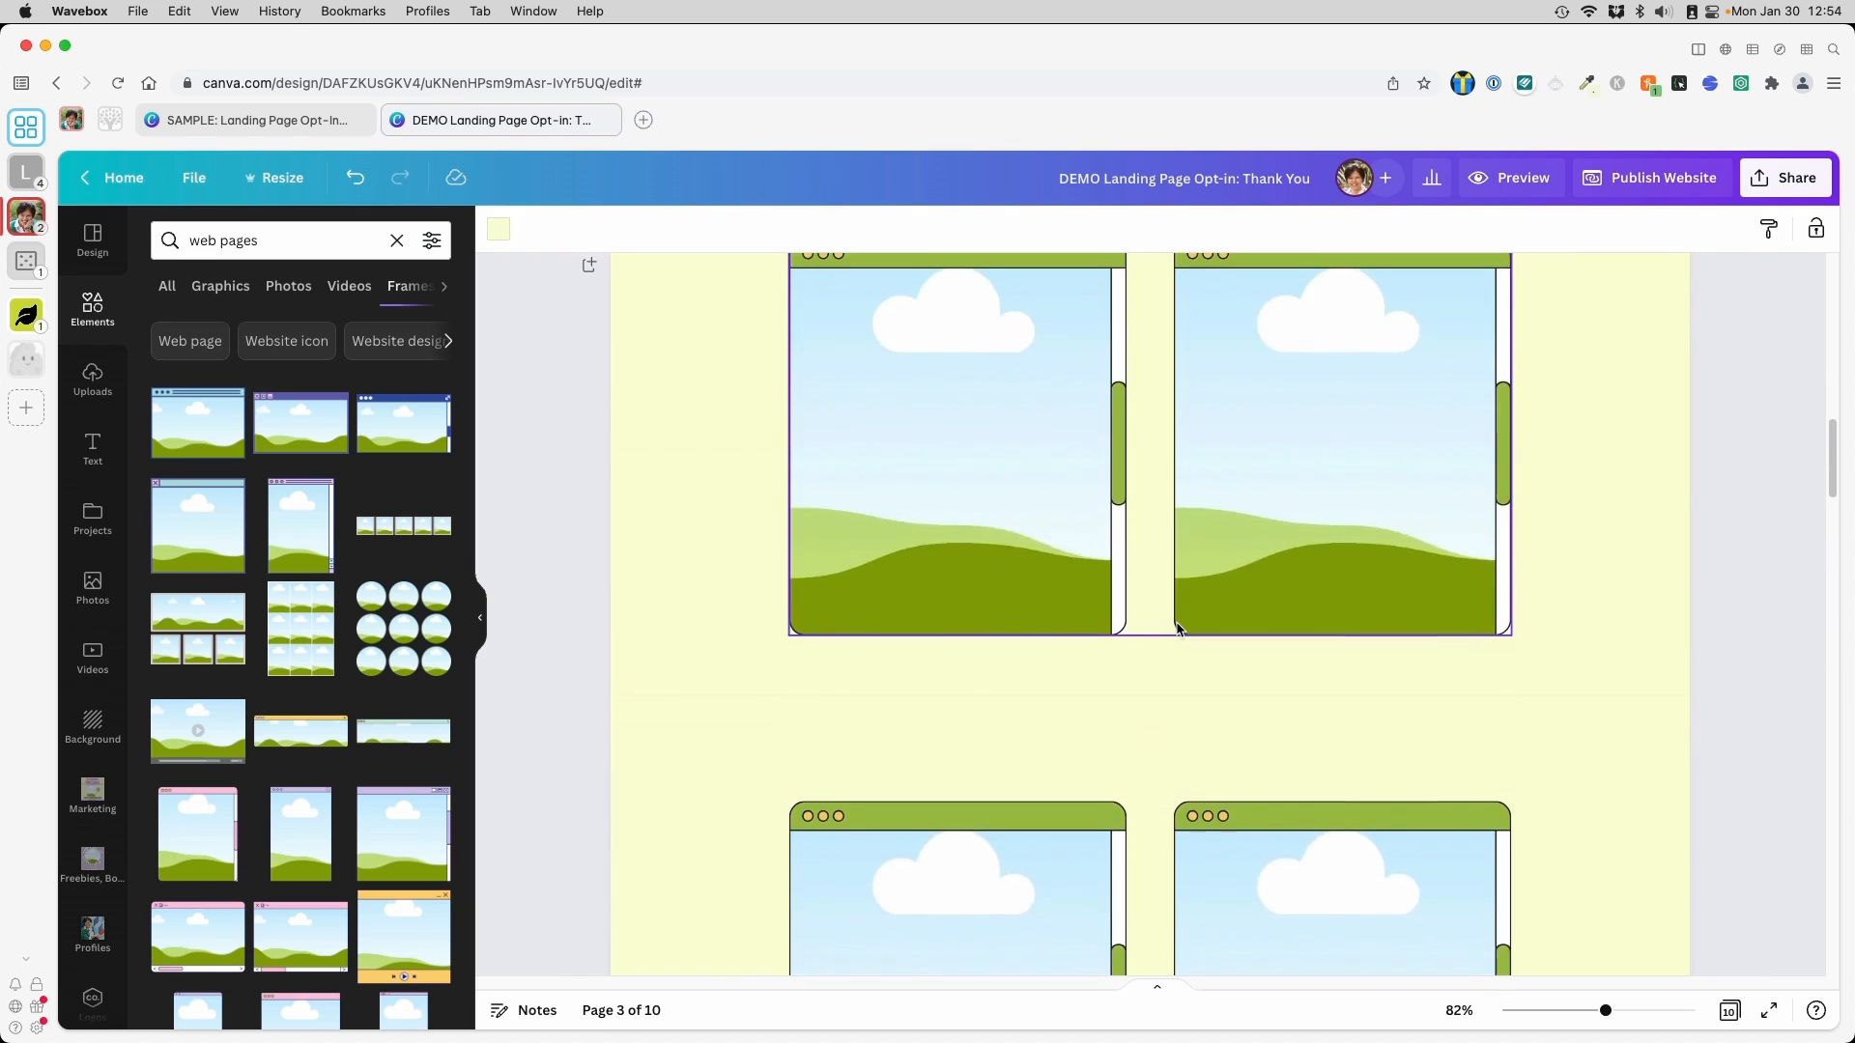
scroll(1177, 628, "up", 4)
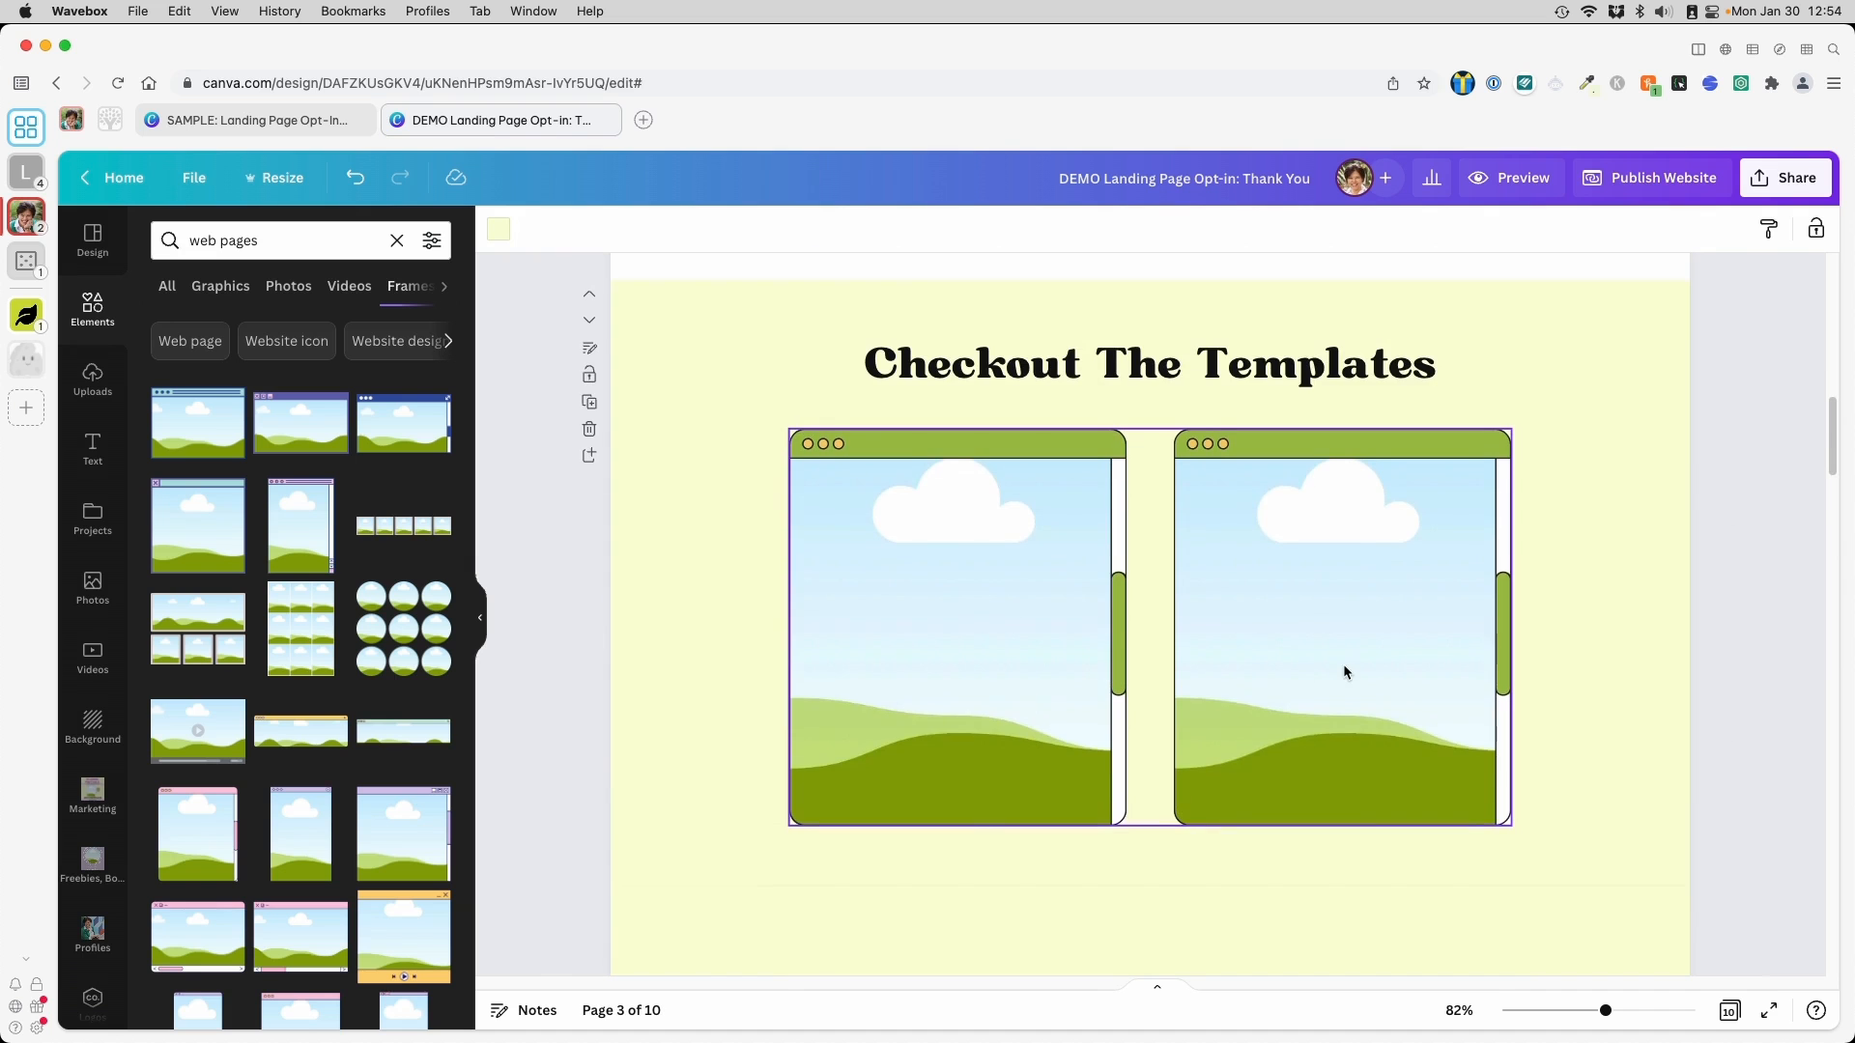
scroll(1343, 670, "down", 10)
scroll(1269, 740, "down", 6)
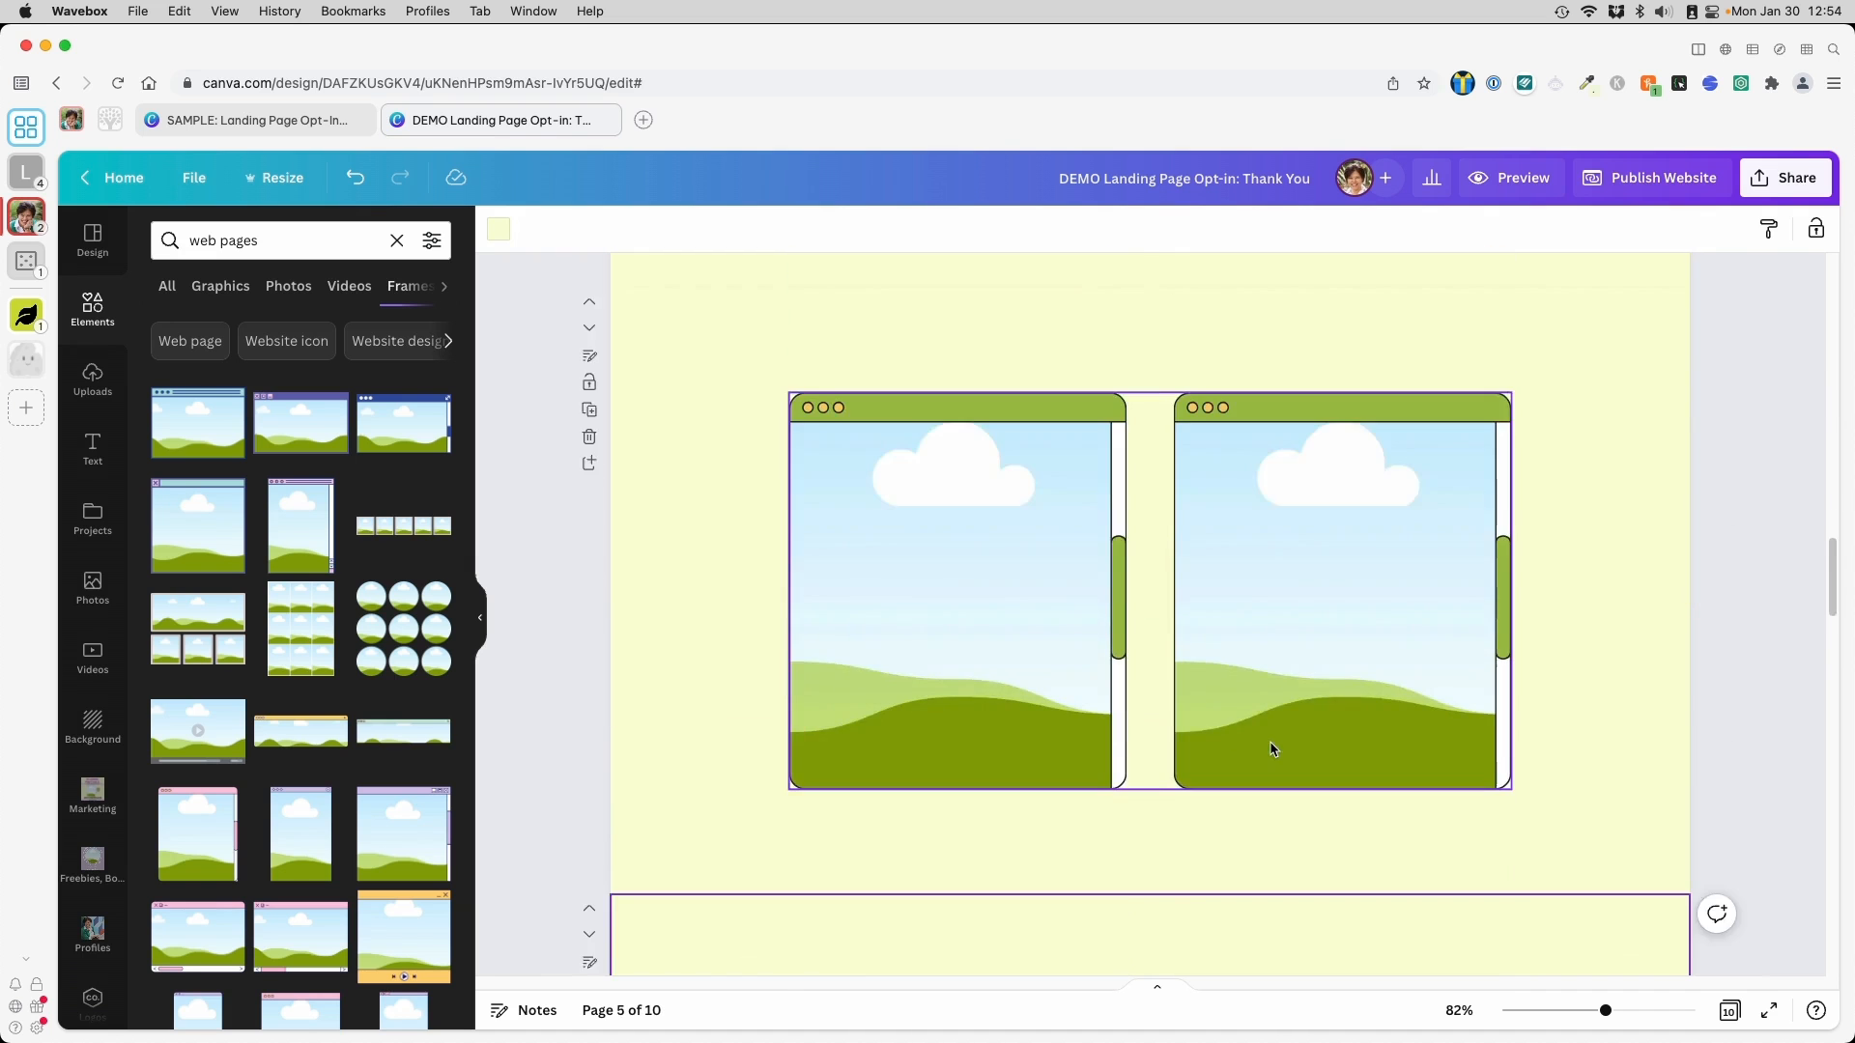
scroll(633, 386, "up", 3)
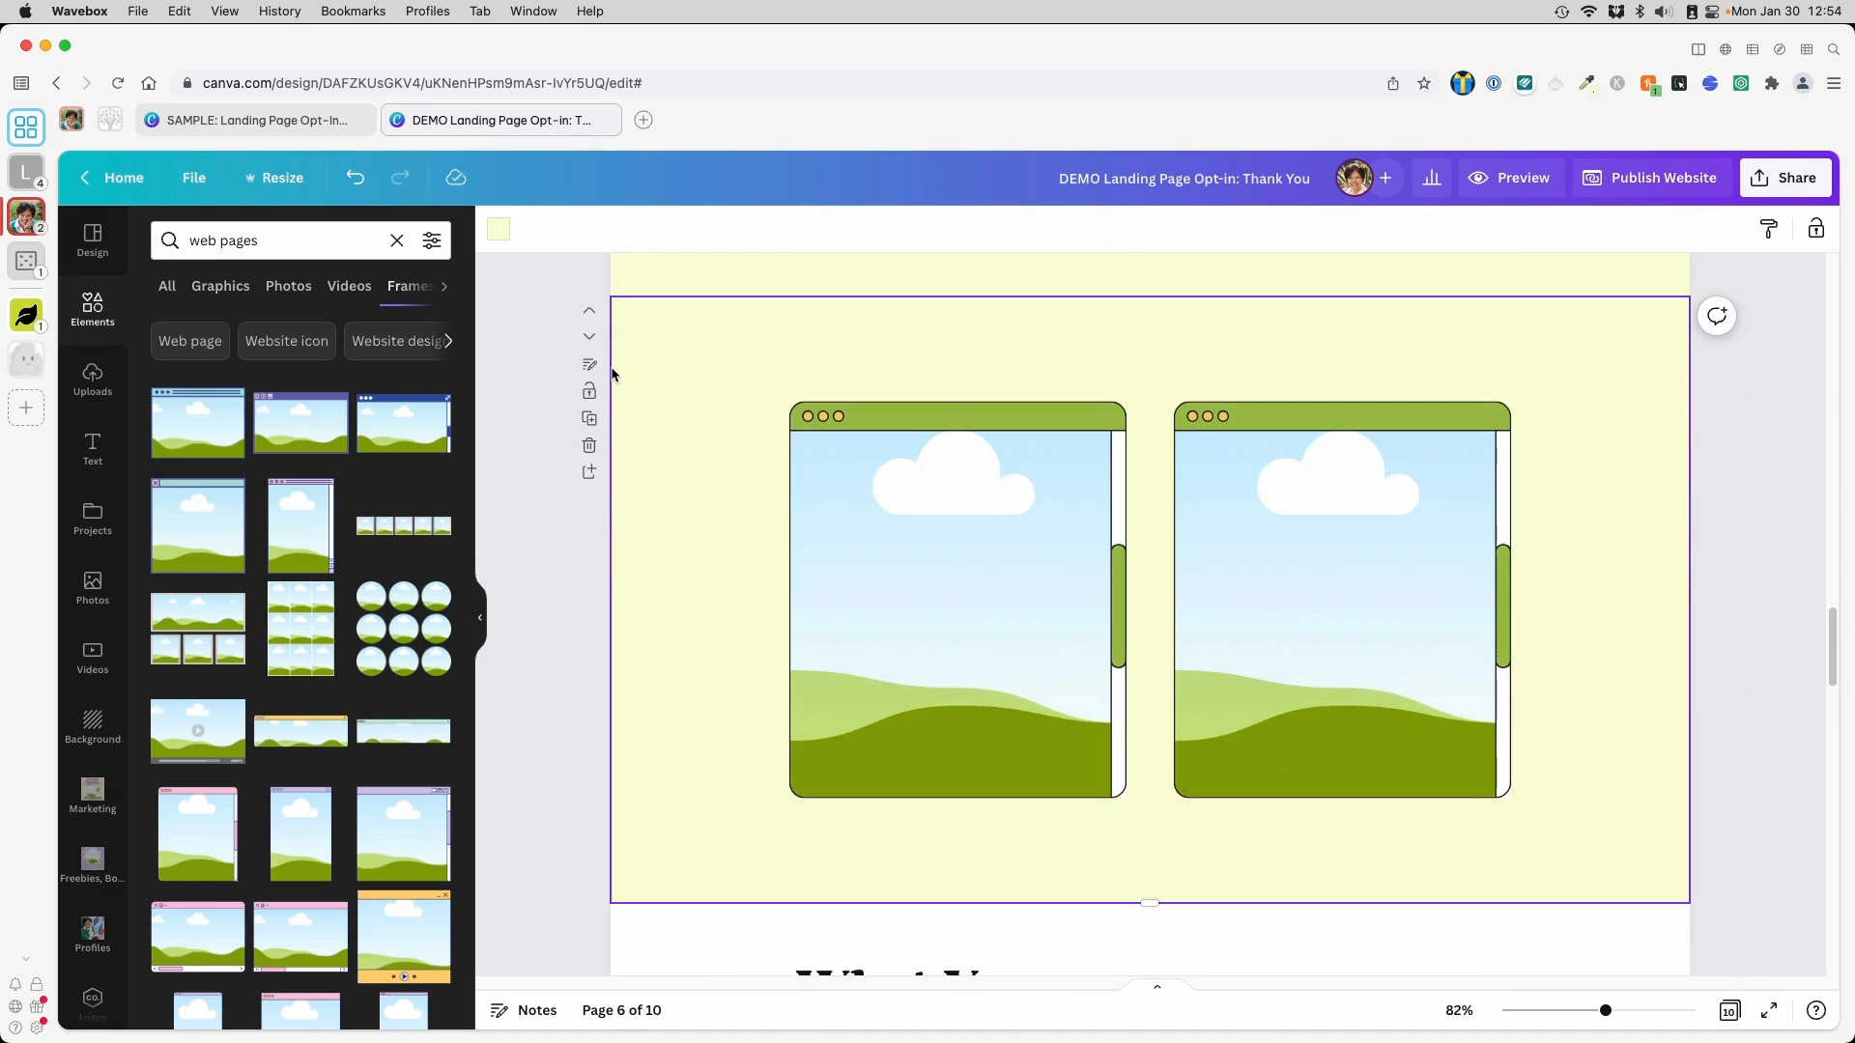
left_click(592, 417)
scroll(1739, 674, "up", 6)
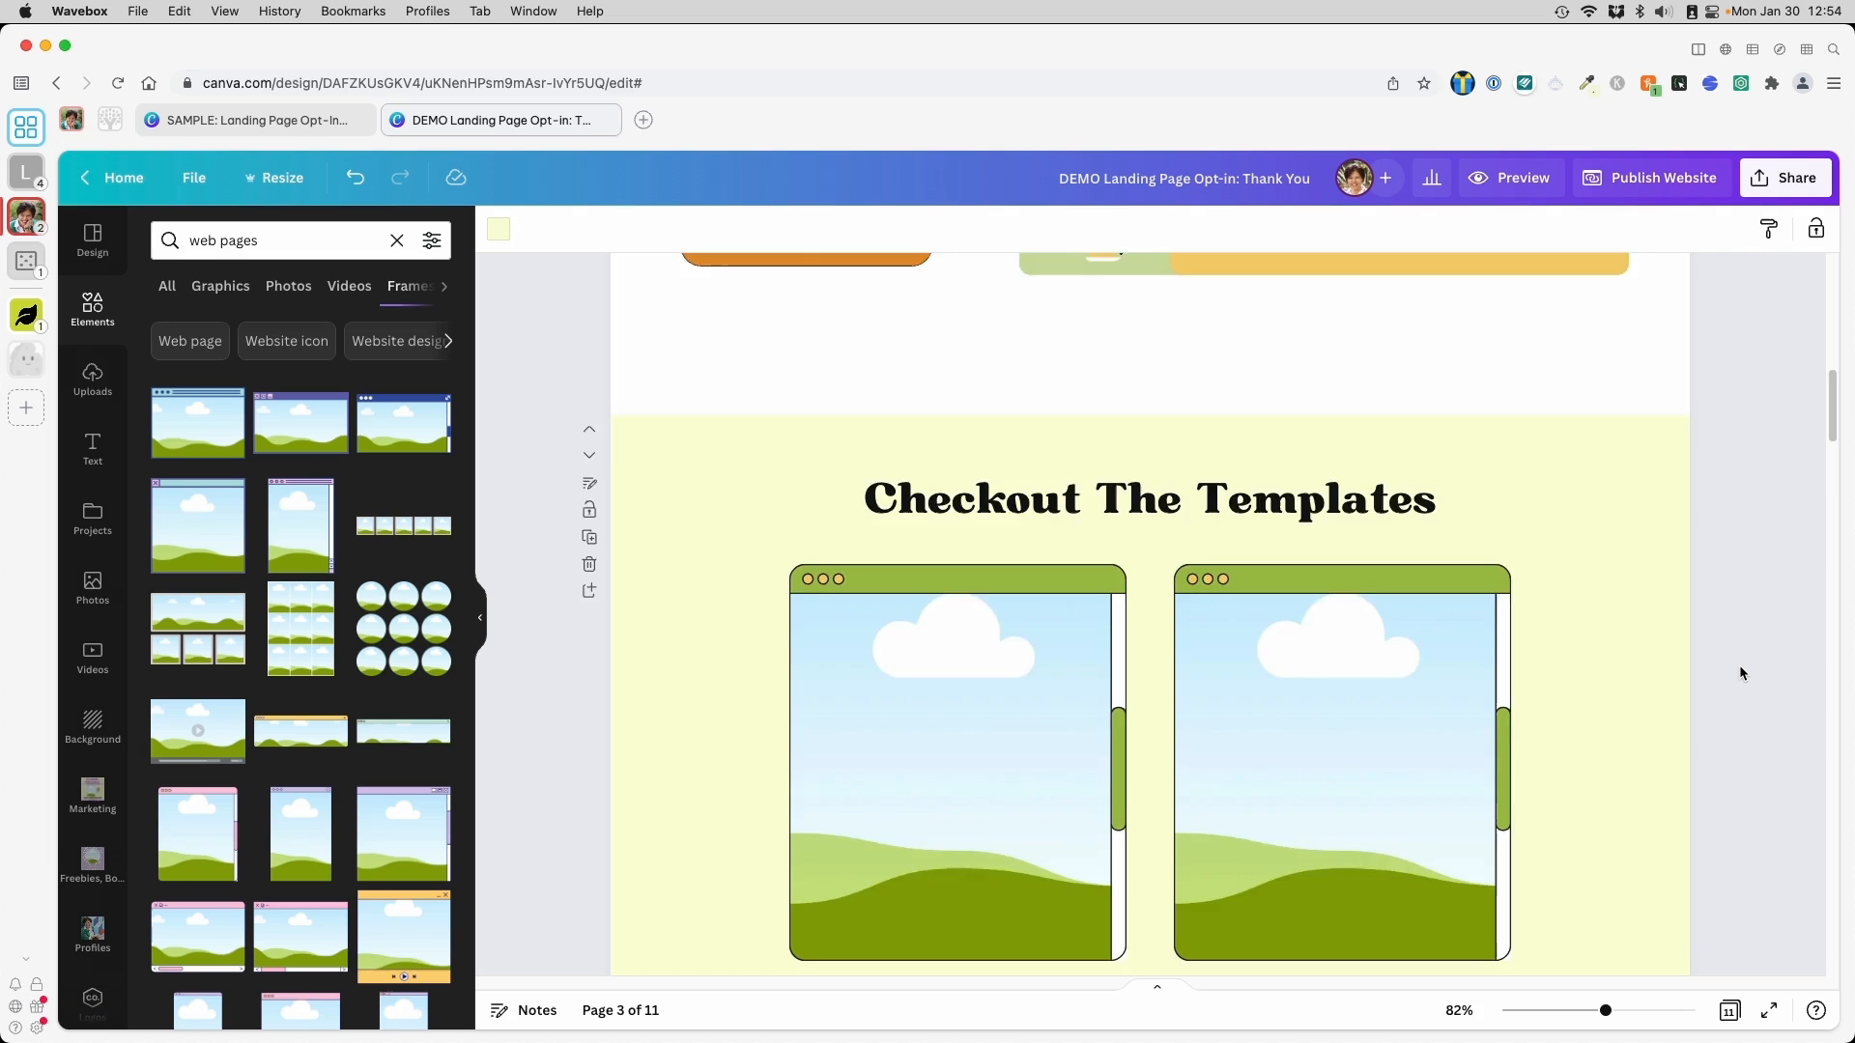
Move the frame group on the first heading-less page slightly up, reducing the gap to the frames on the page above
scroll(1739, 667, "down", 1)
left_click(1272, 802)
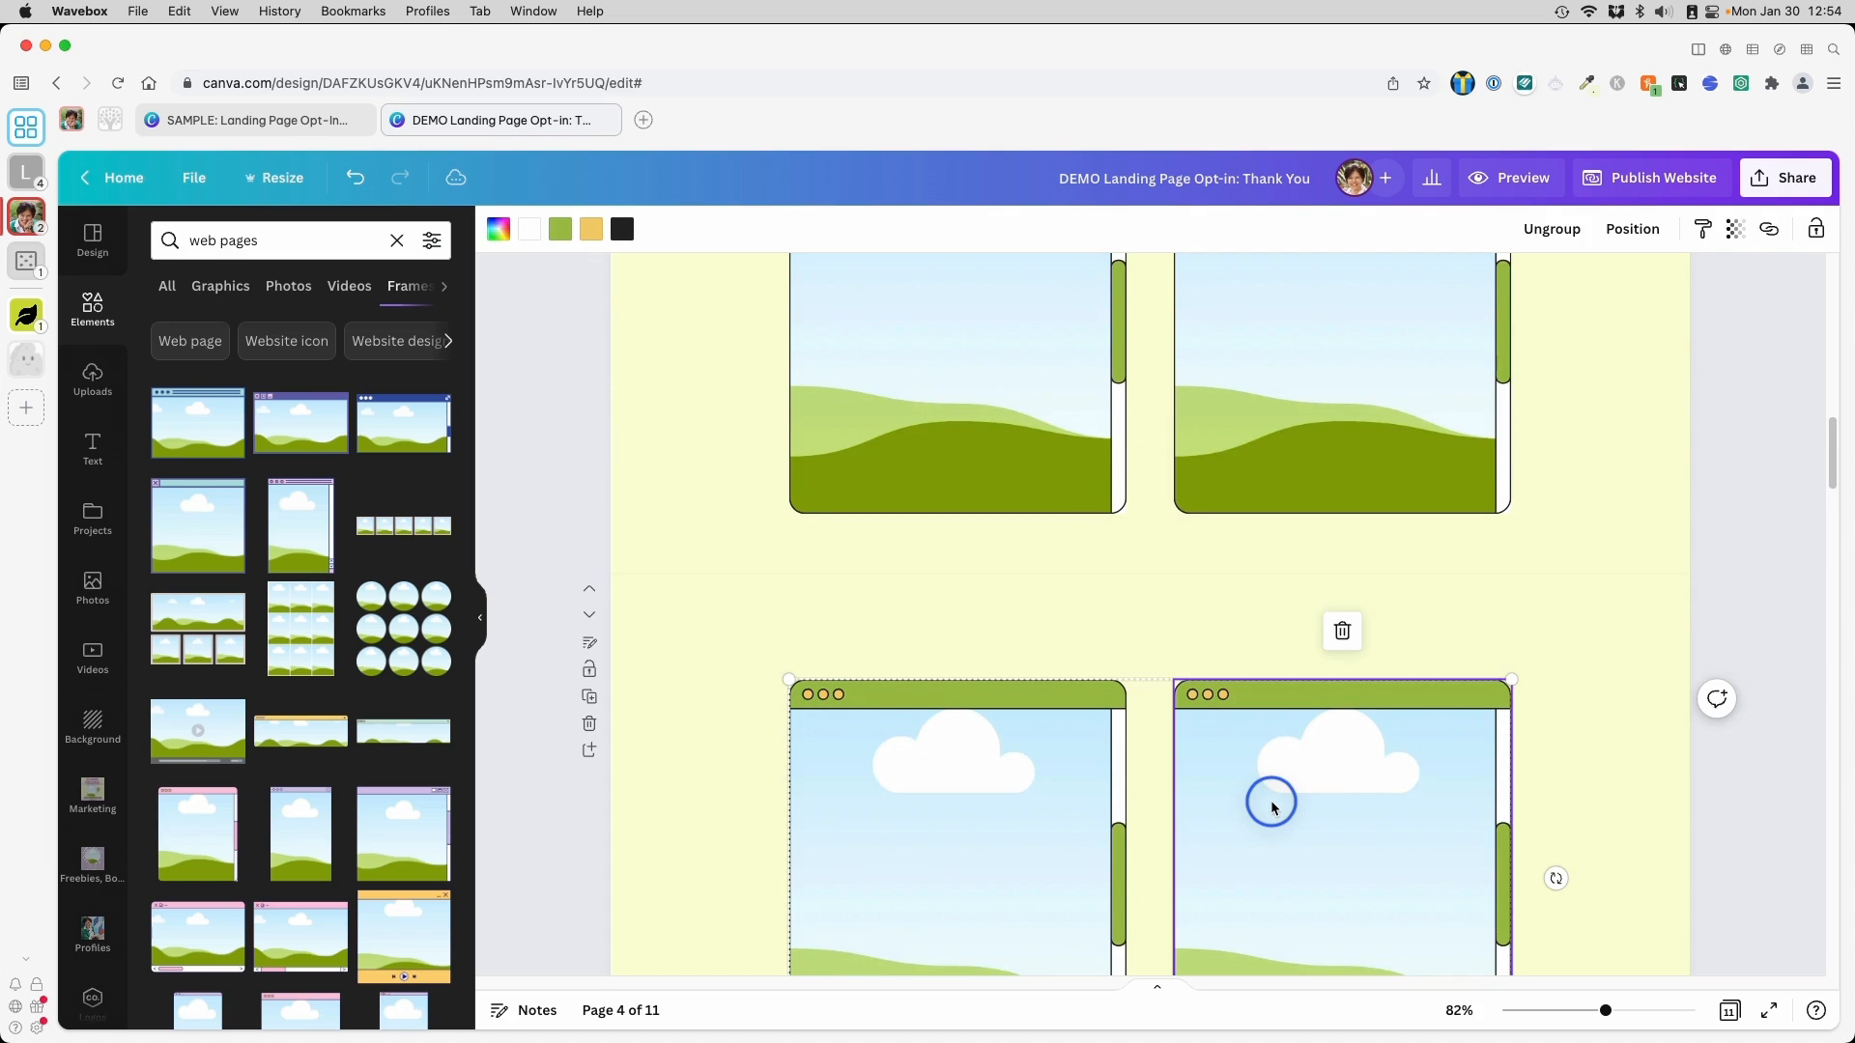
left_click_drag(1272, 805, 1276, 759)
scroll(1523, 602, "down", 3)
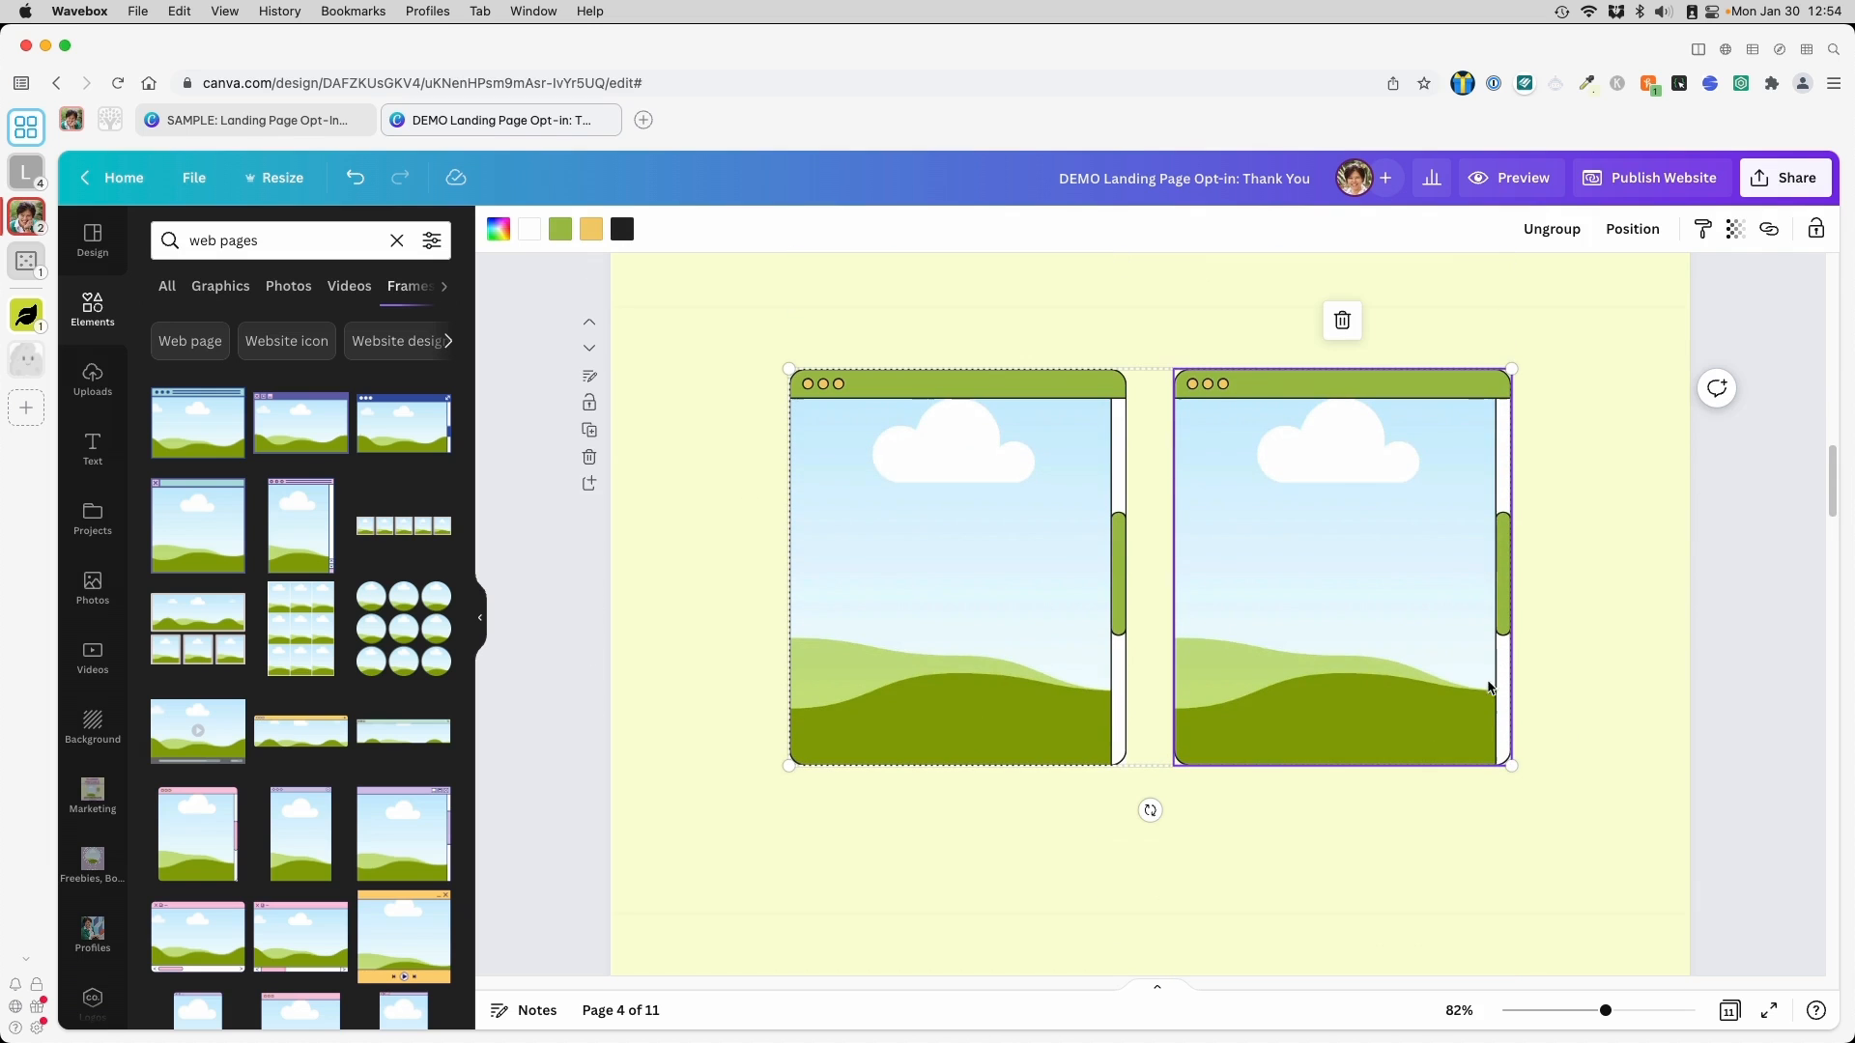
scroll(1574, 529, "up", 6)
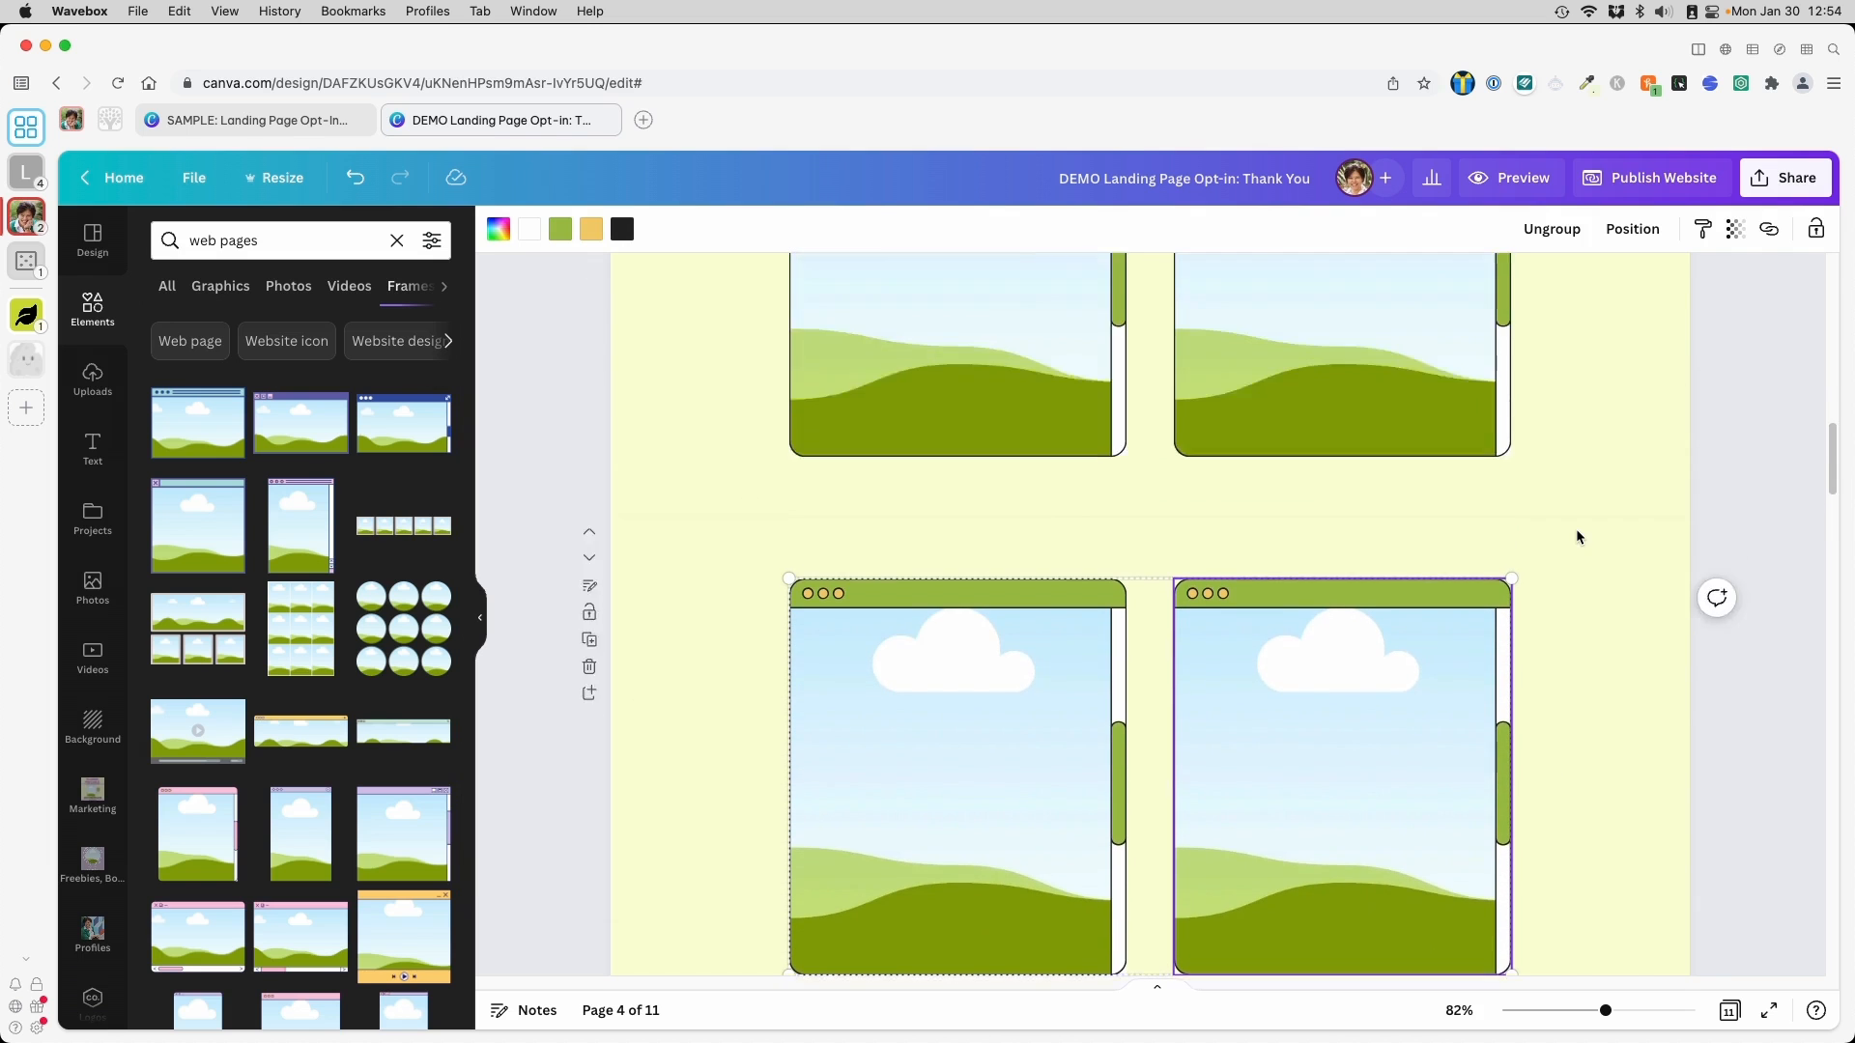
Copy the "Yes! I Want This Now" button from the "Here's What You'll Receive" page and paste it centred below the frames on page 4
left_click(826, 626)
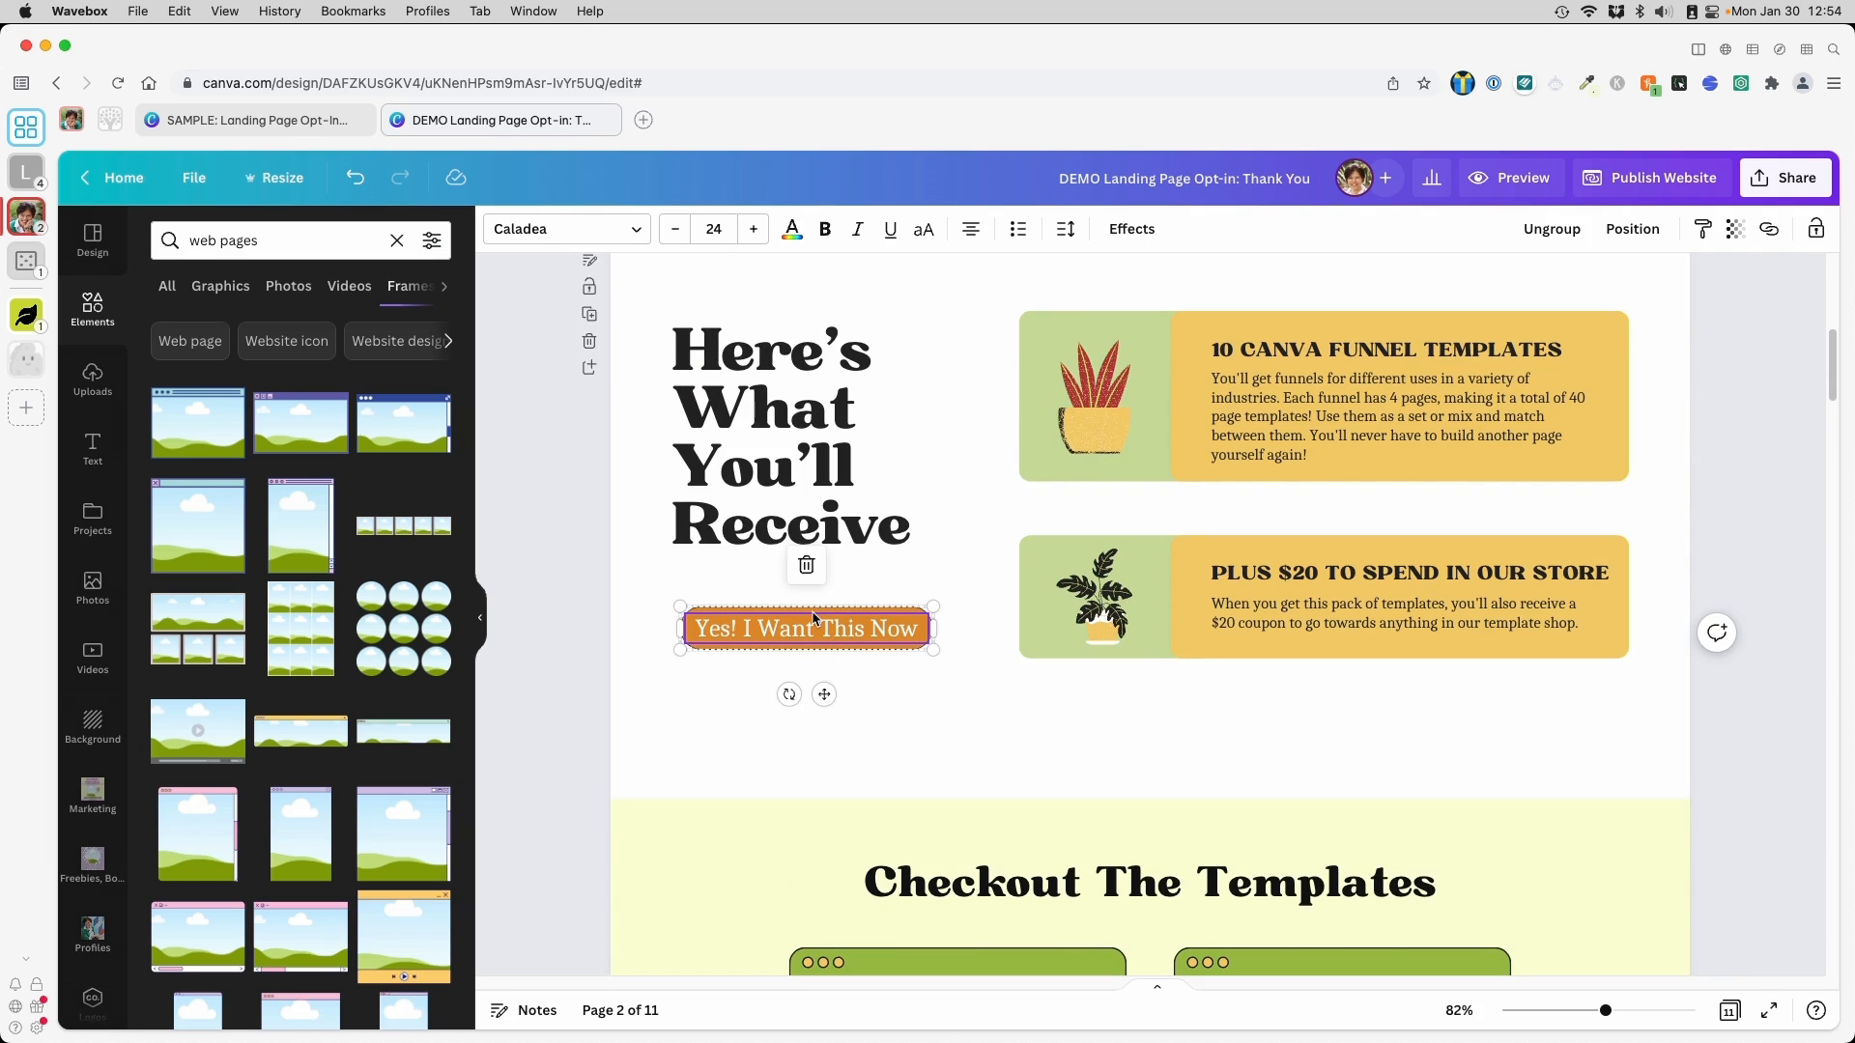
left_click(815, 619)
scroll(1304, 720, "down", 10)
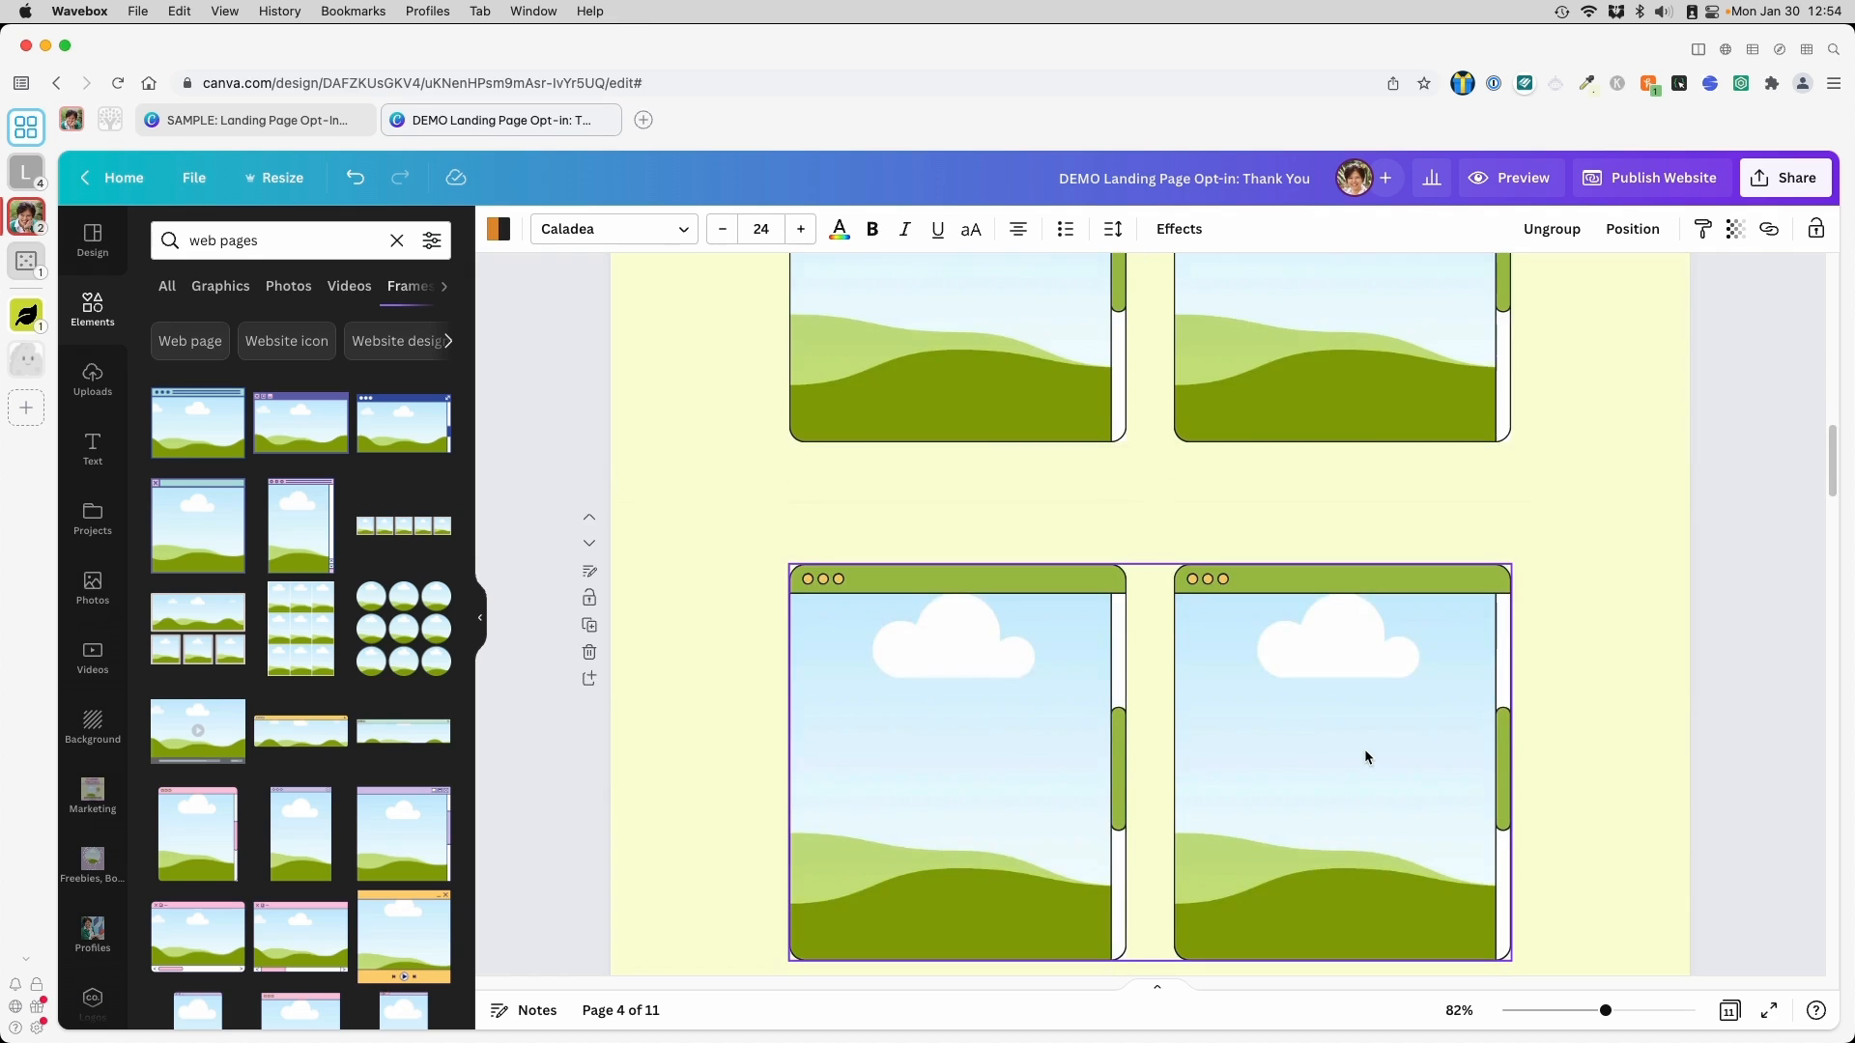
scroll(1364, 750, "down", 3)
left_click(1219, 749)
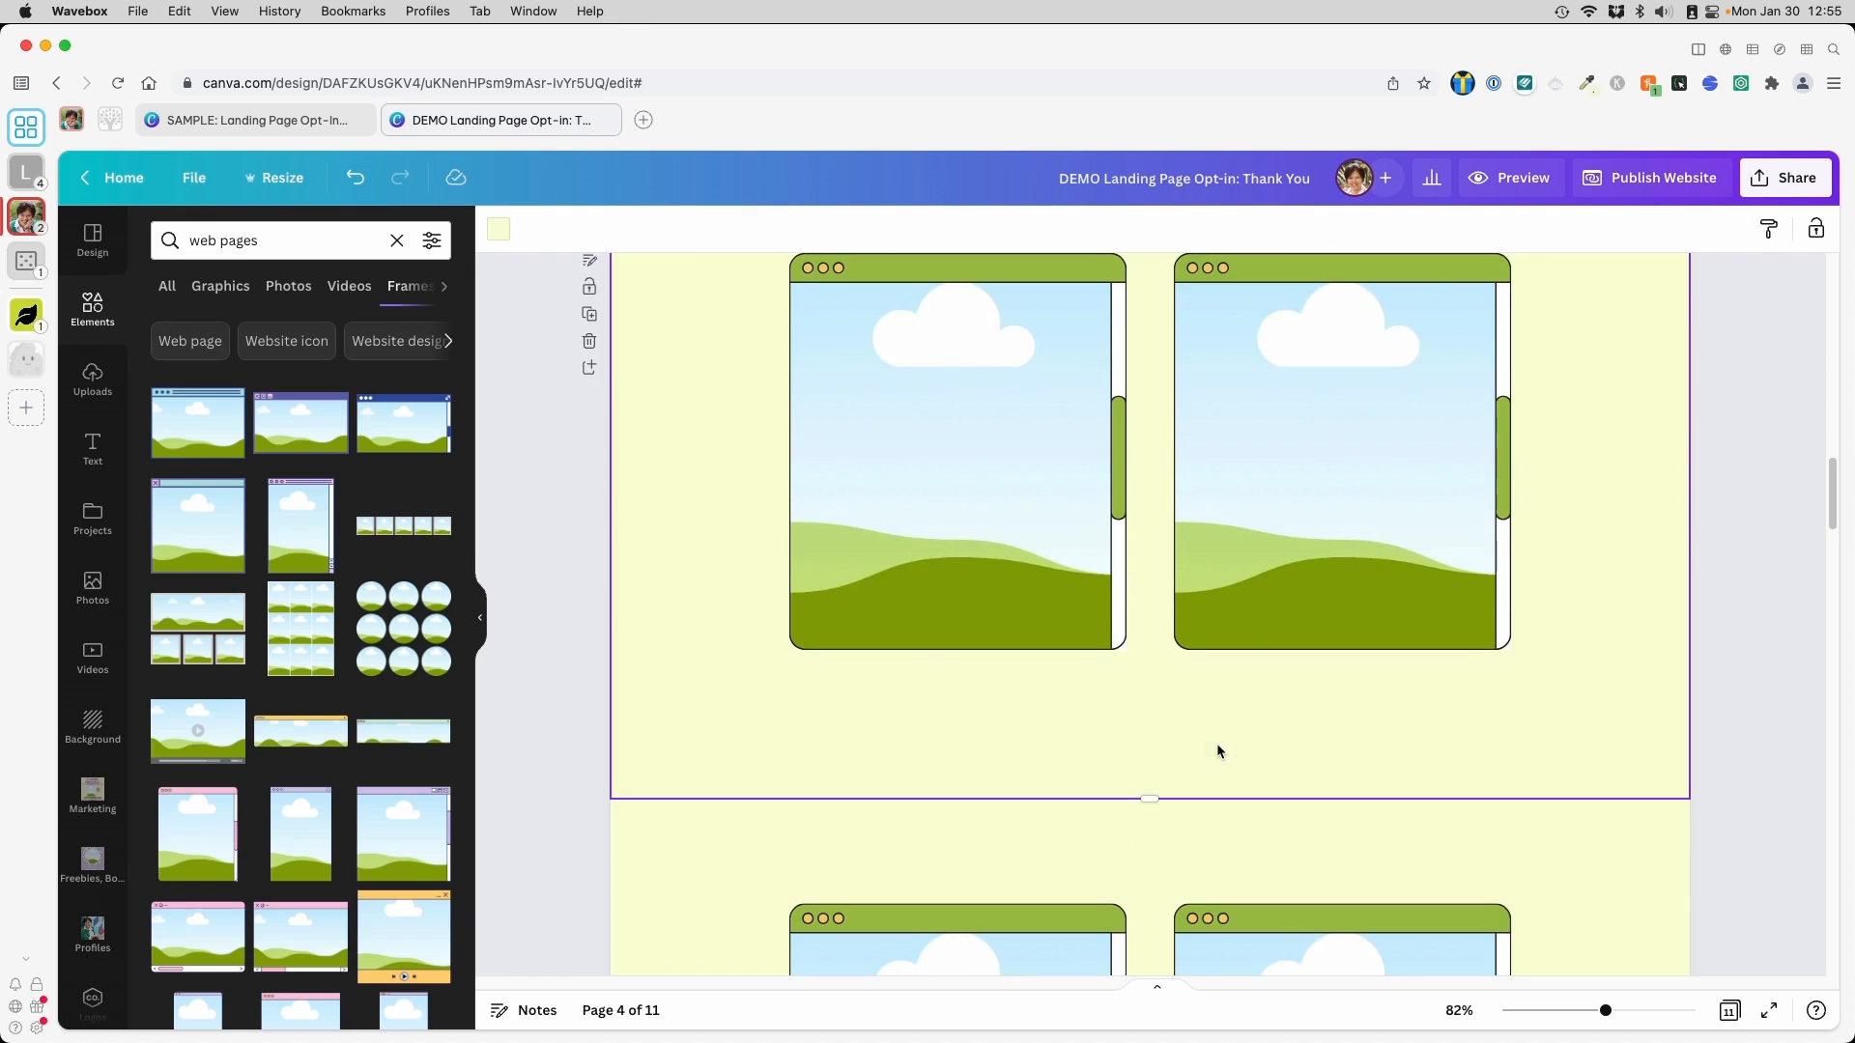
key("cmd+v")
left_click_drag(828, 694, 1165, 791)
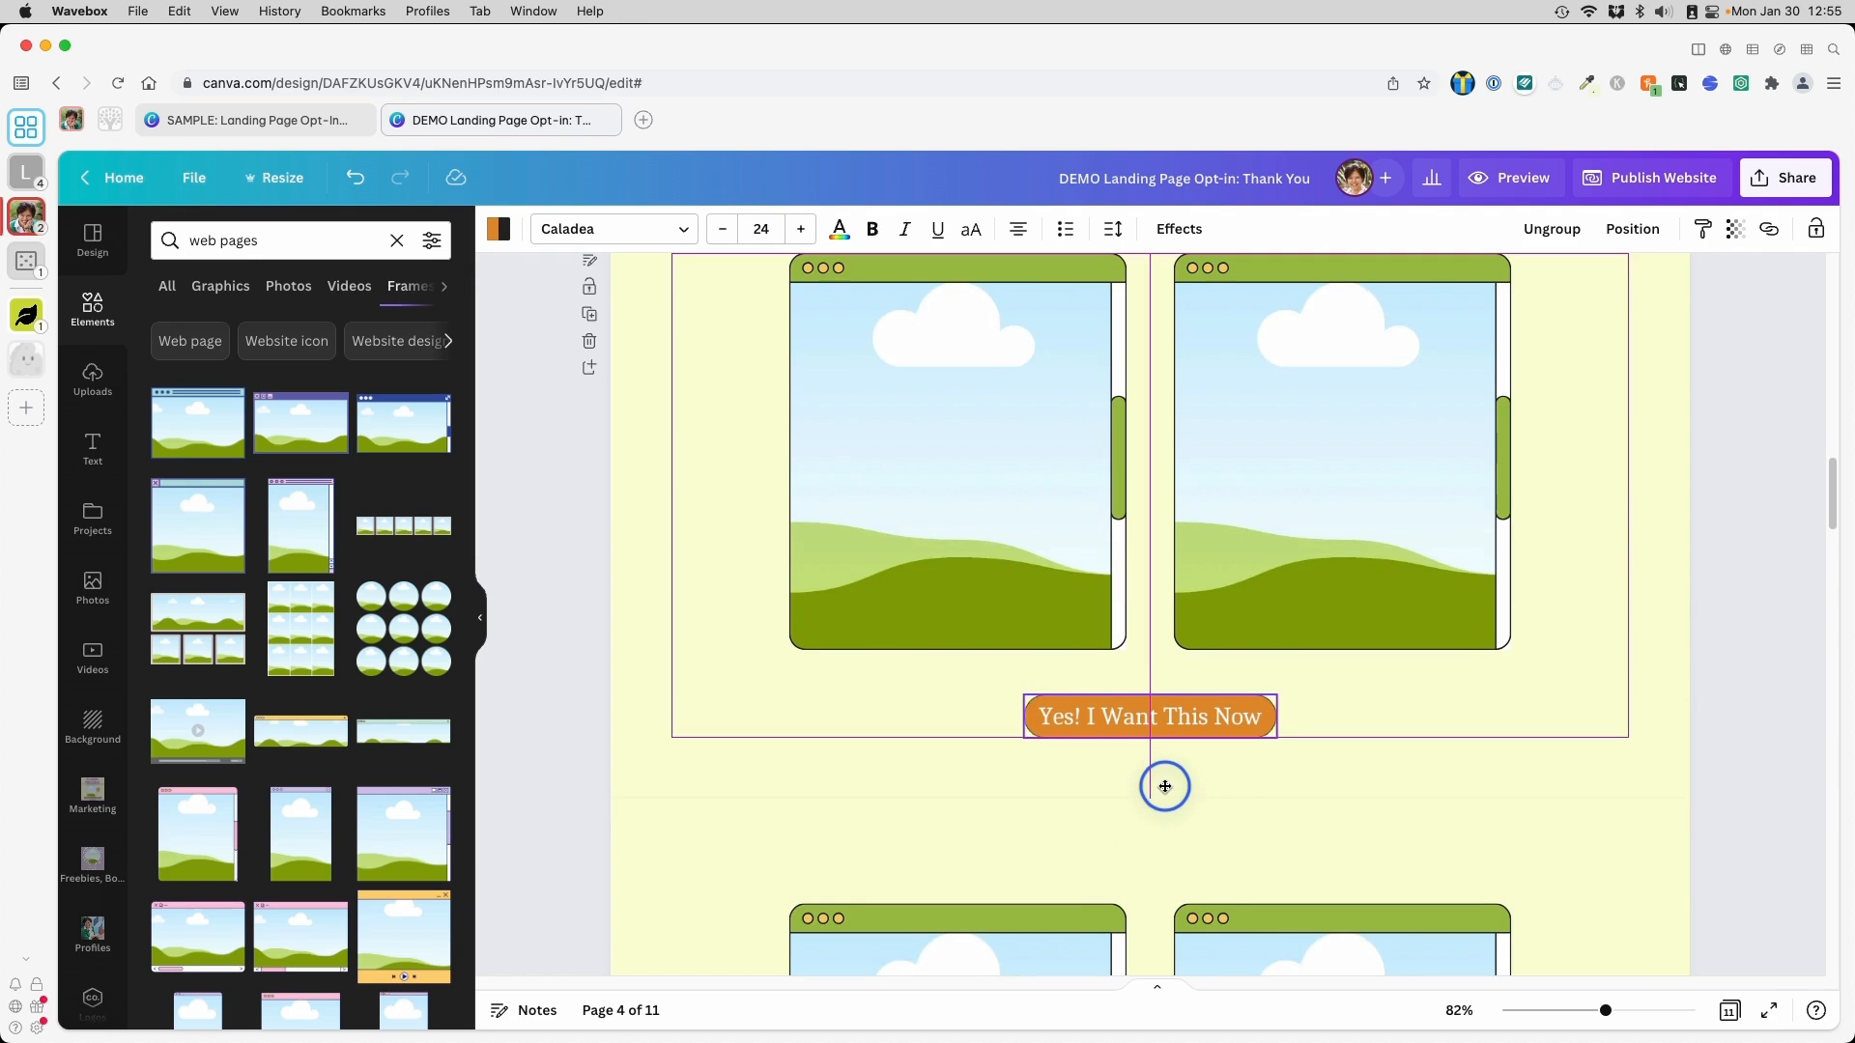
scroll(1231, 744, "up", 2)
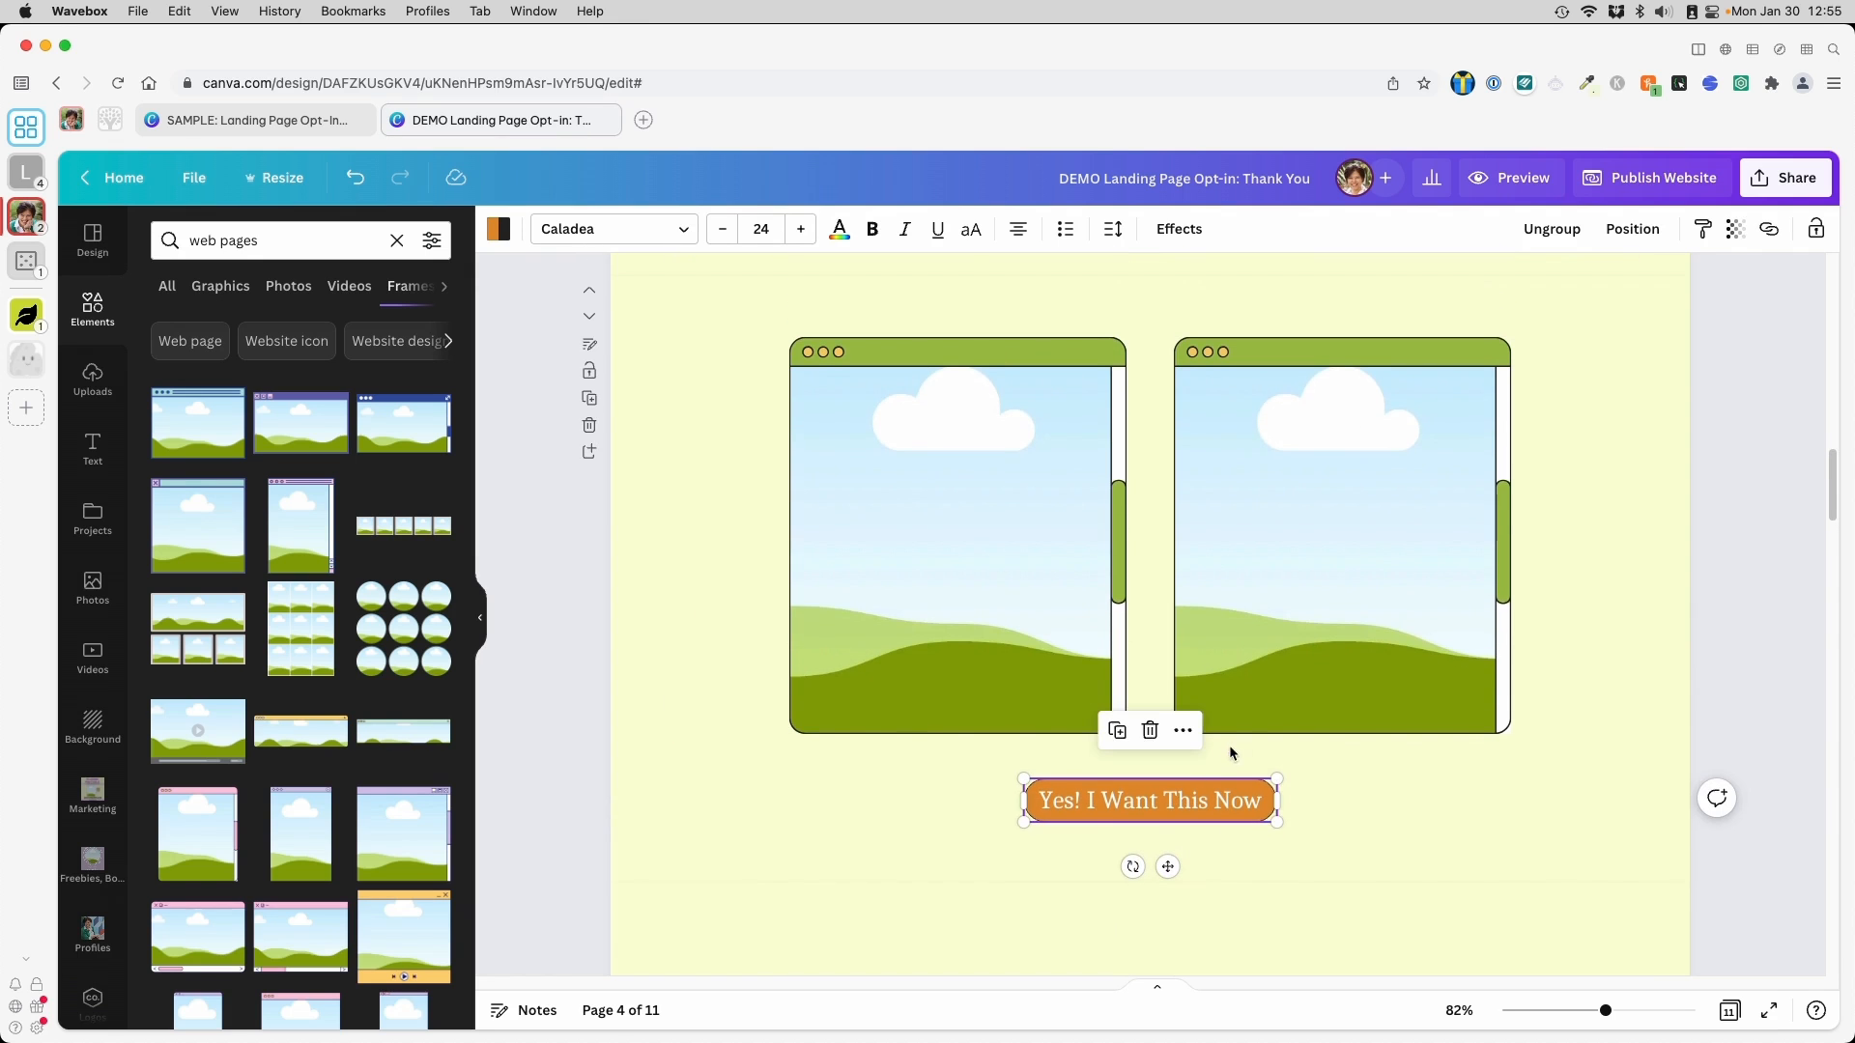
Change the text of the button below the frames on page 4 to "Looks Good! Buy Now"
left_click(1111, 807)
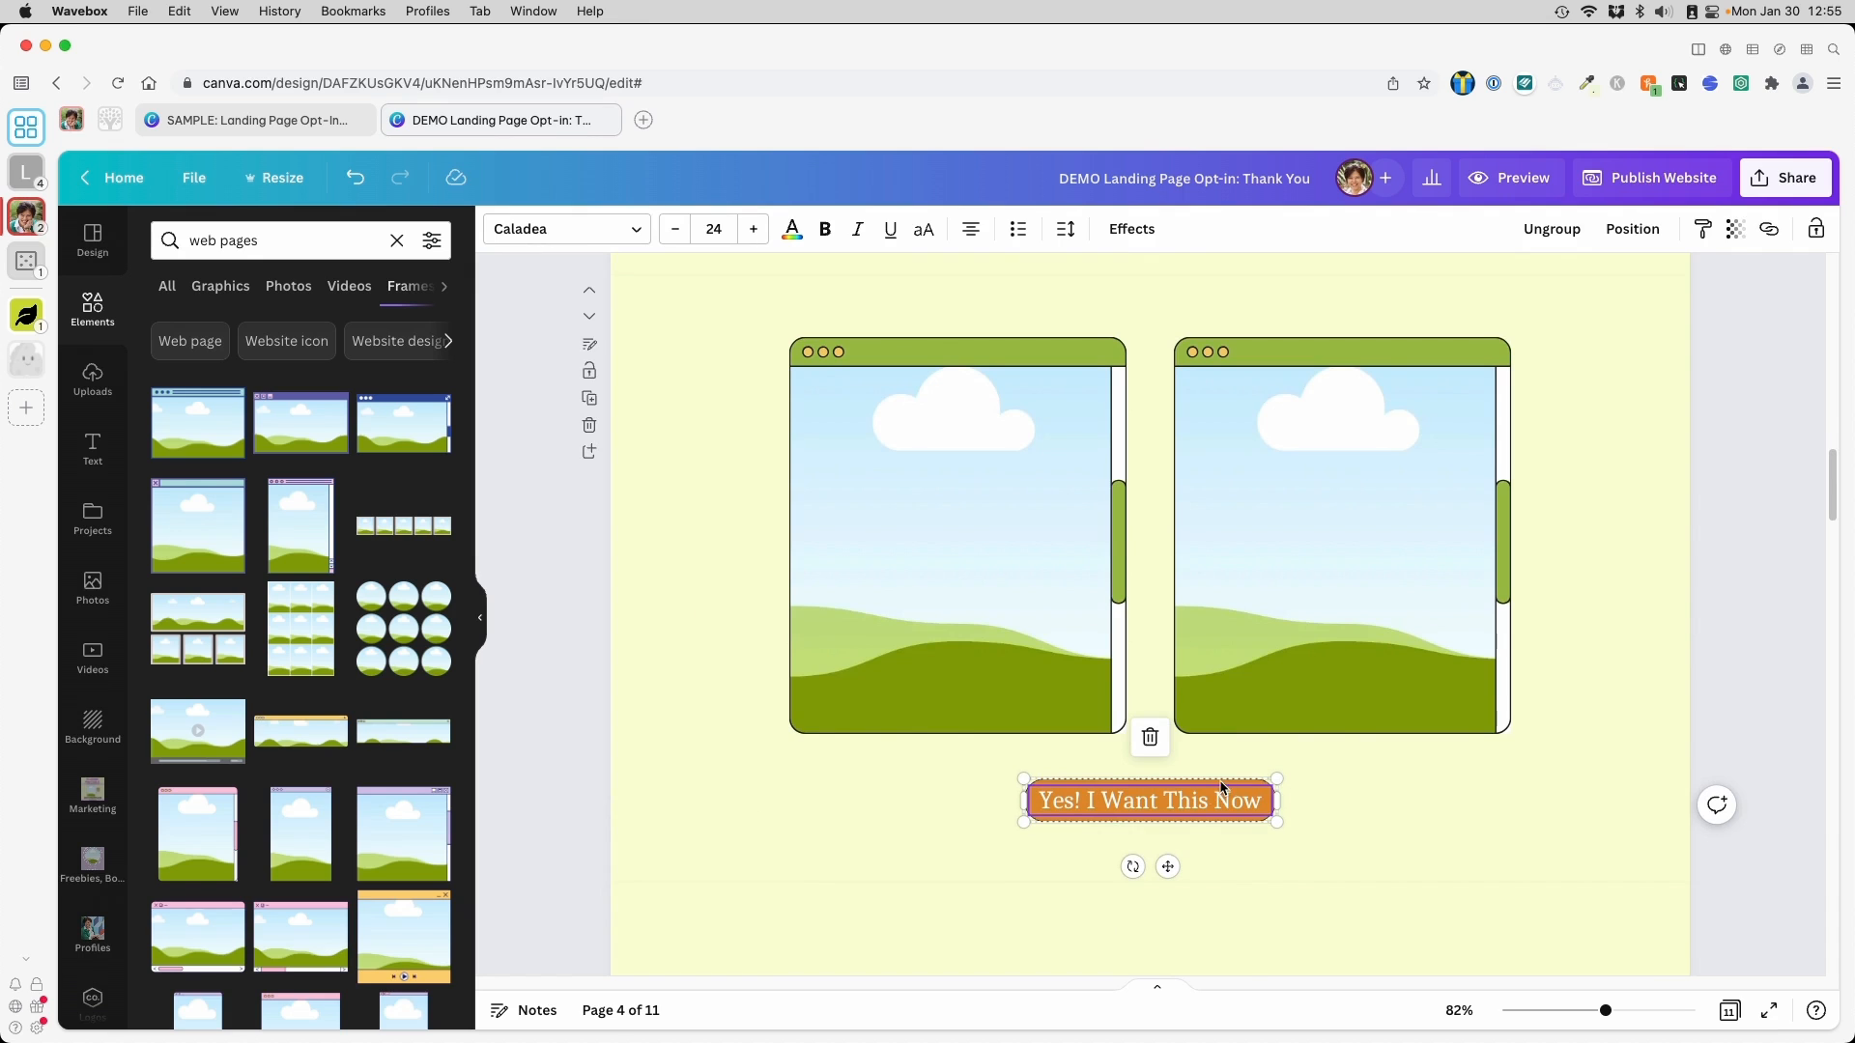
left_click(1157, 803)
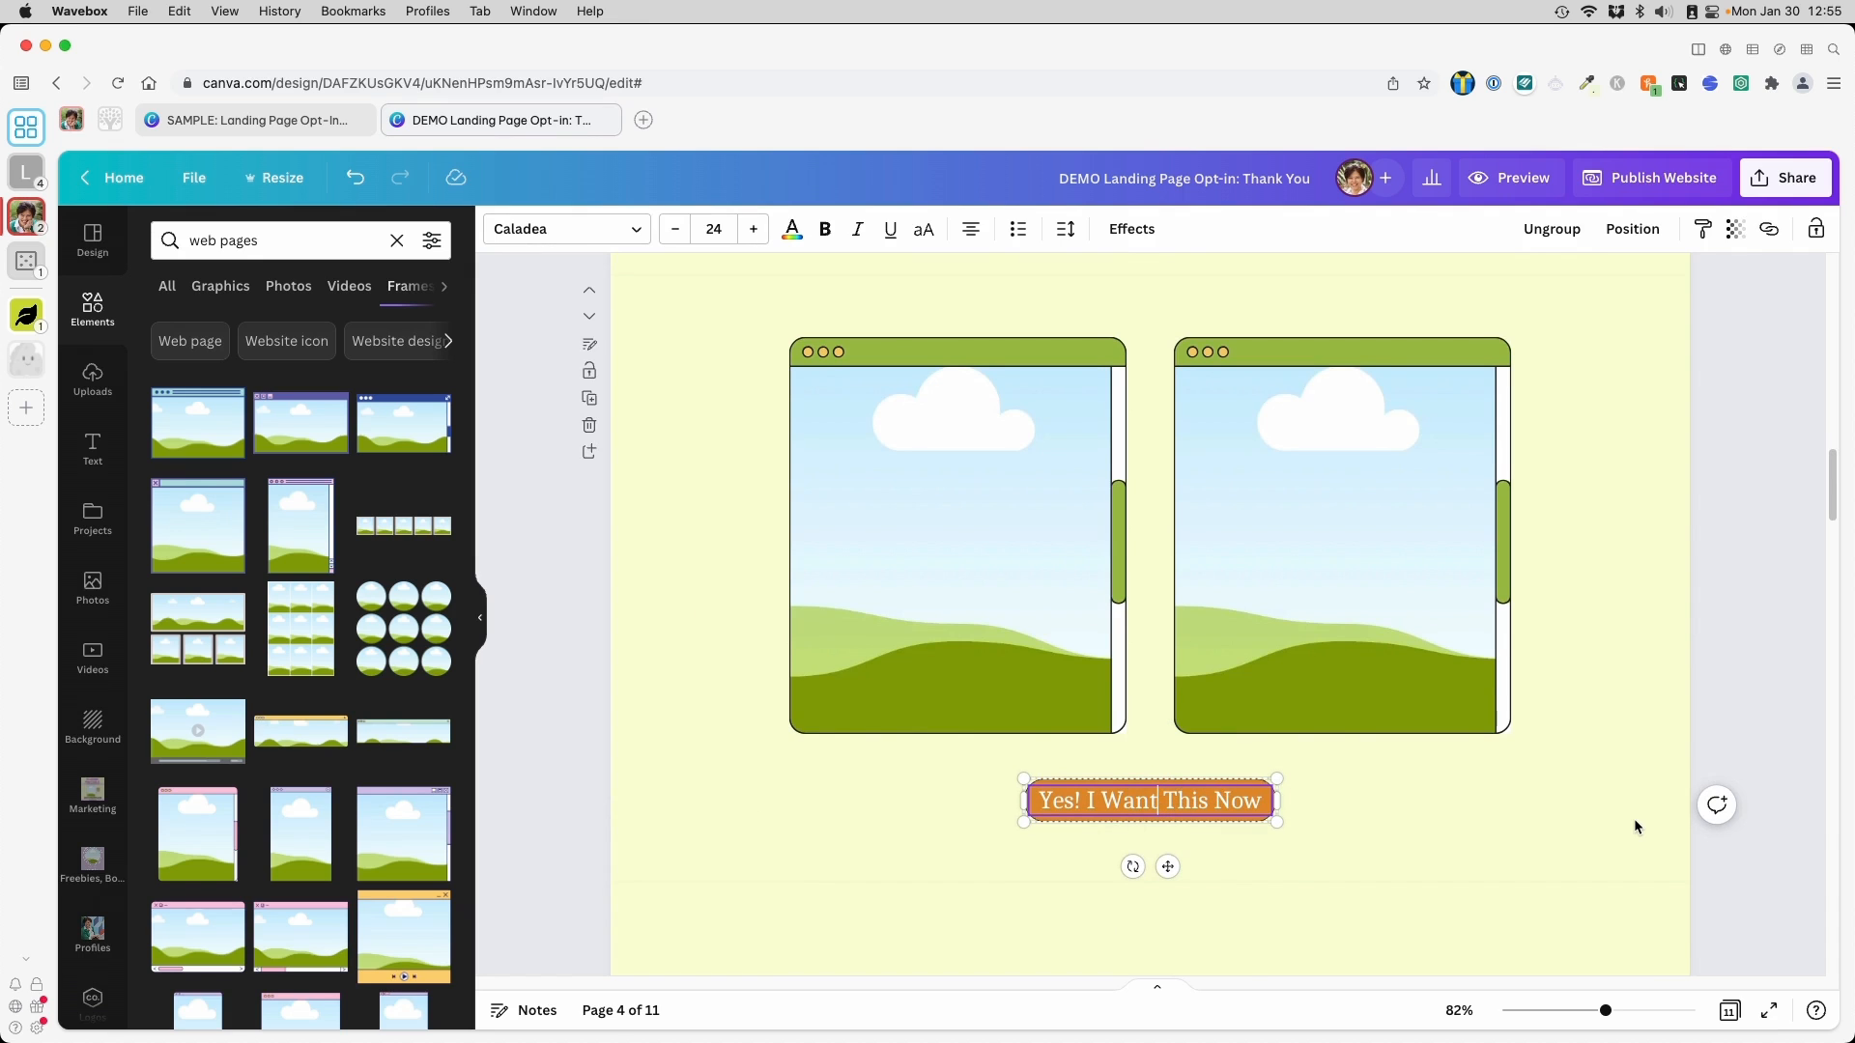
key("super+a")
key("BackSpace")
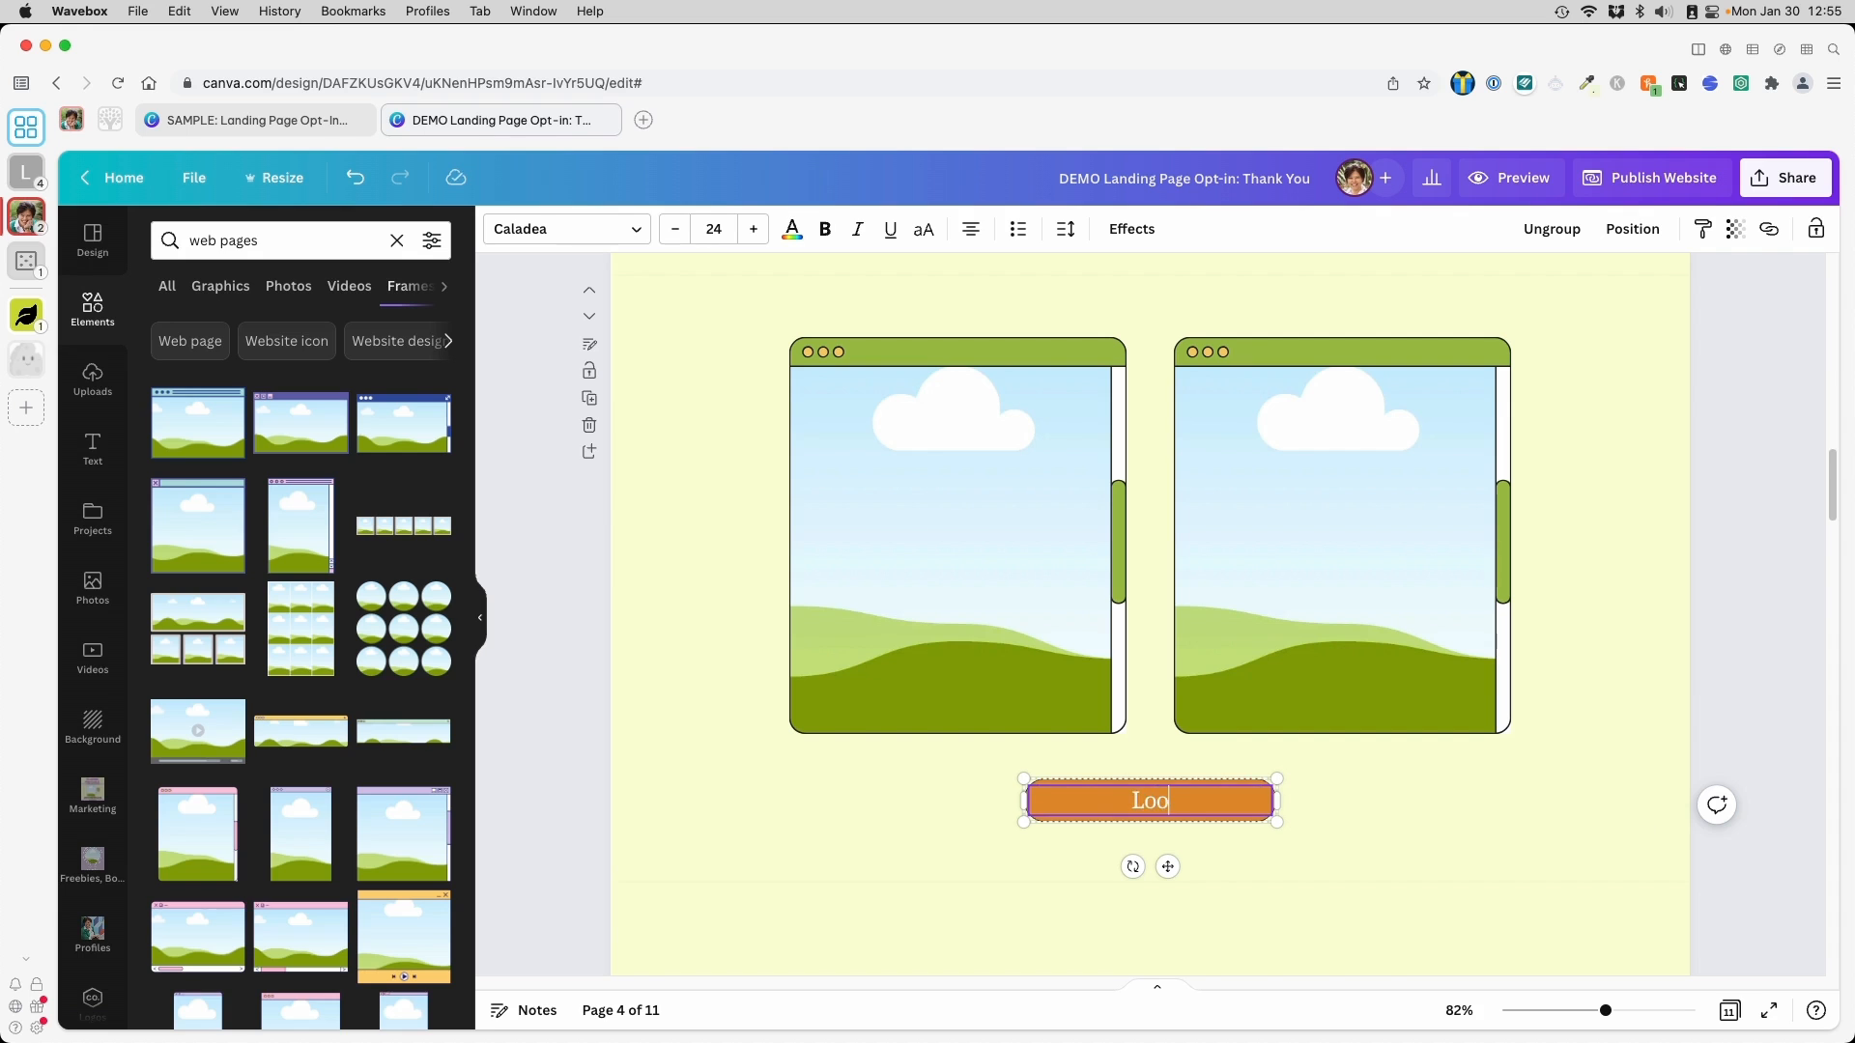
type("Looks Good! Buy Now")
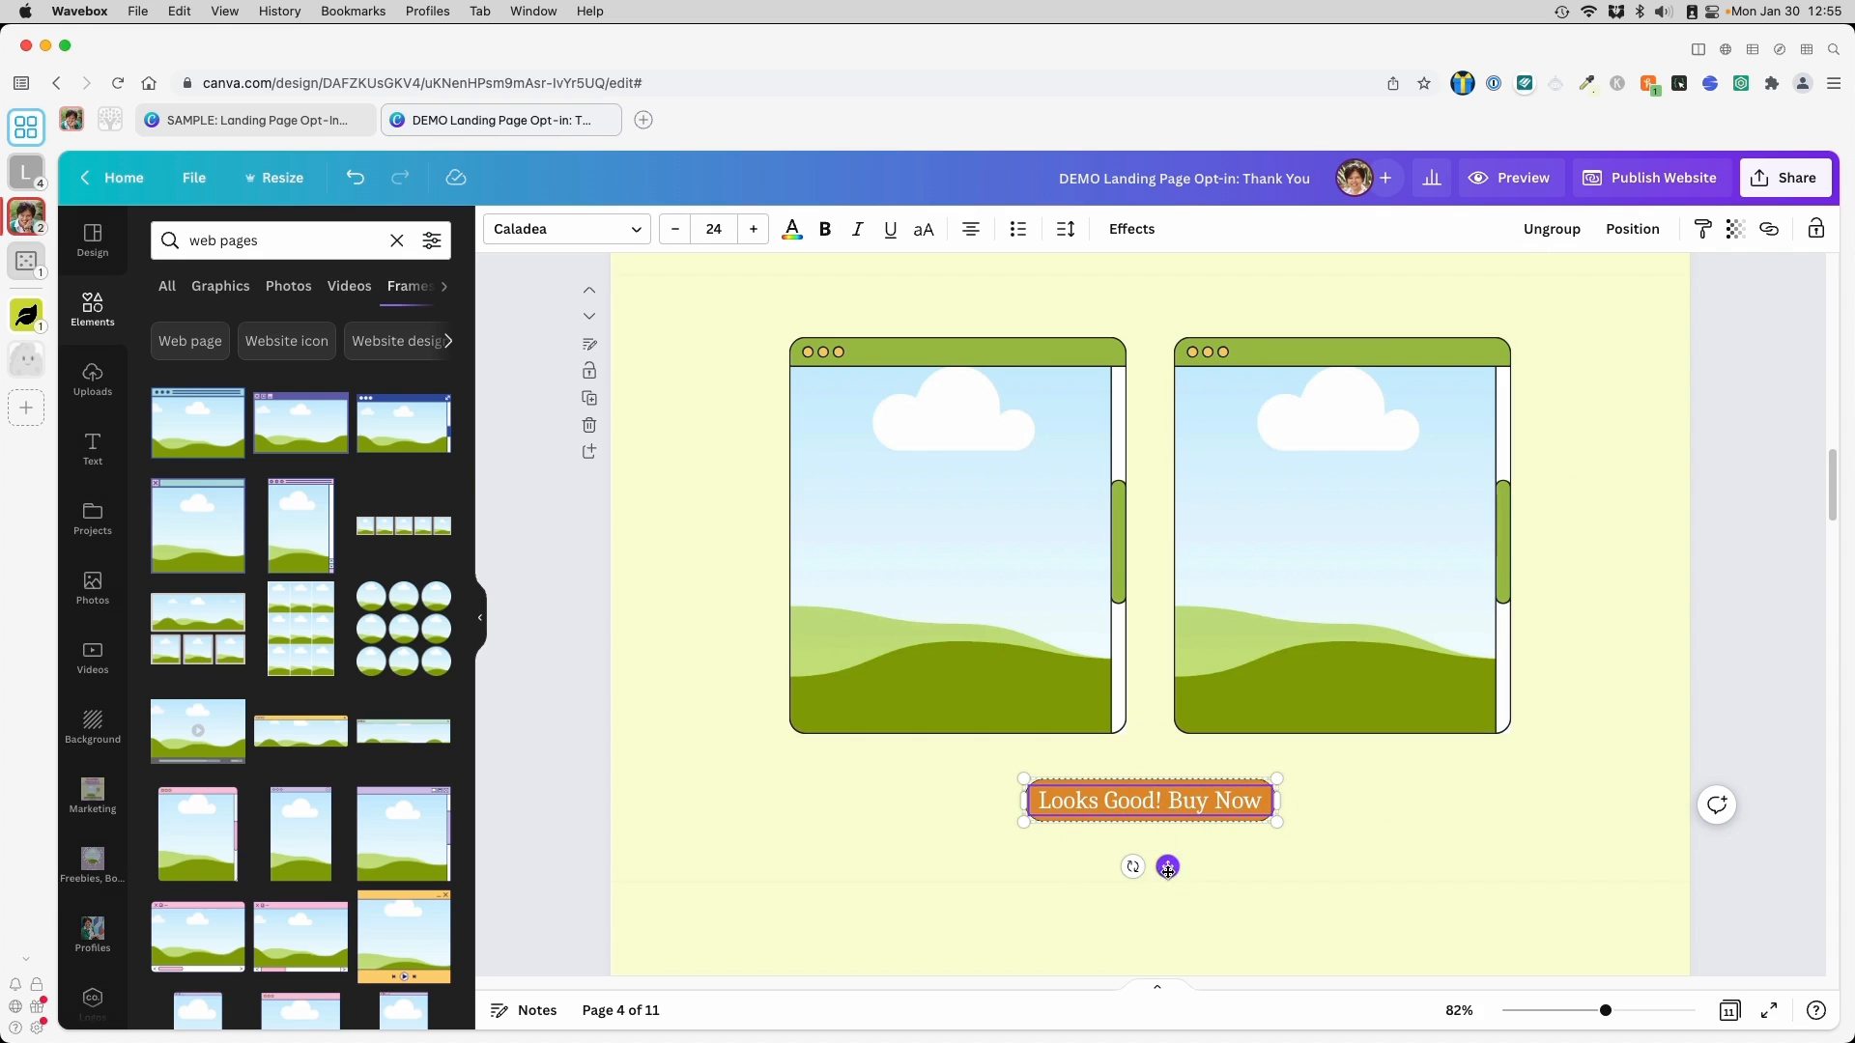
Move the frame group on page 5 slightly up and paste a "Yes! I Want This Now" button centred below it
scroll(1208, 600, "down", 7)
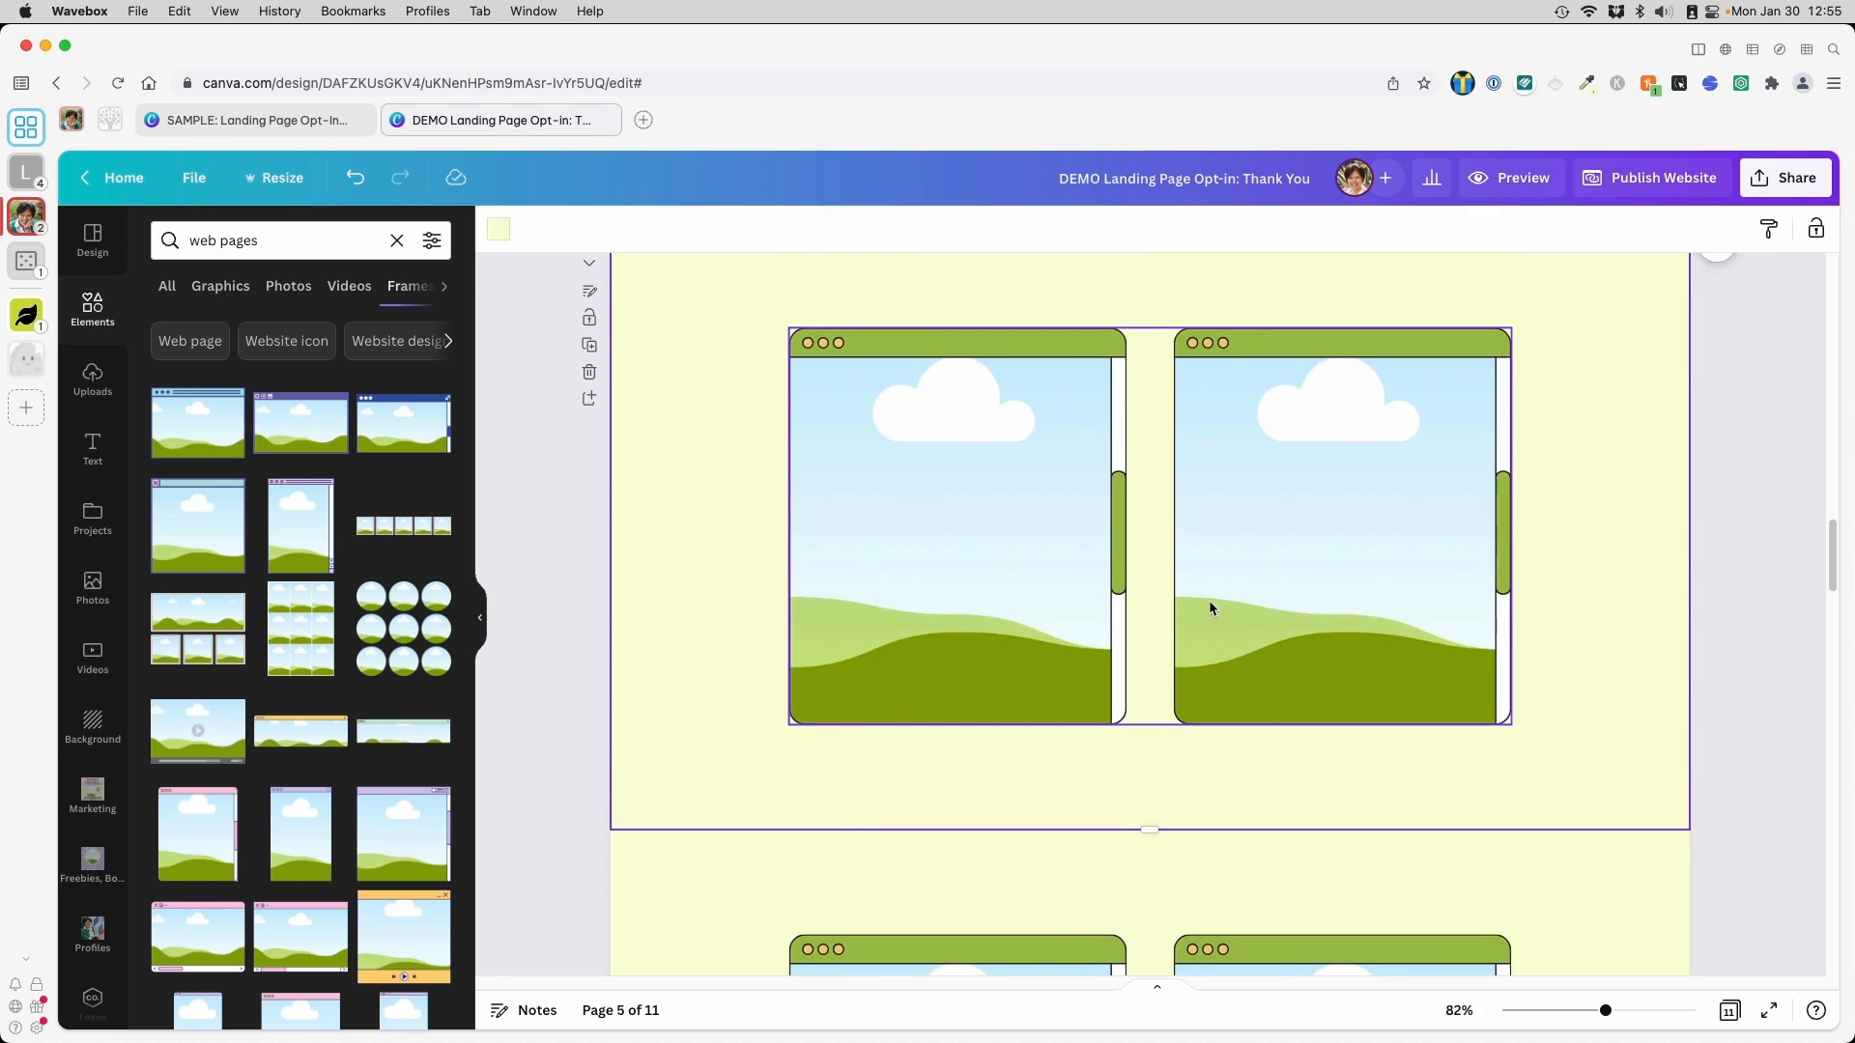
left_click(1210, 554)
left_click_drag(1210, 553, 1210, 561)
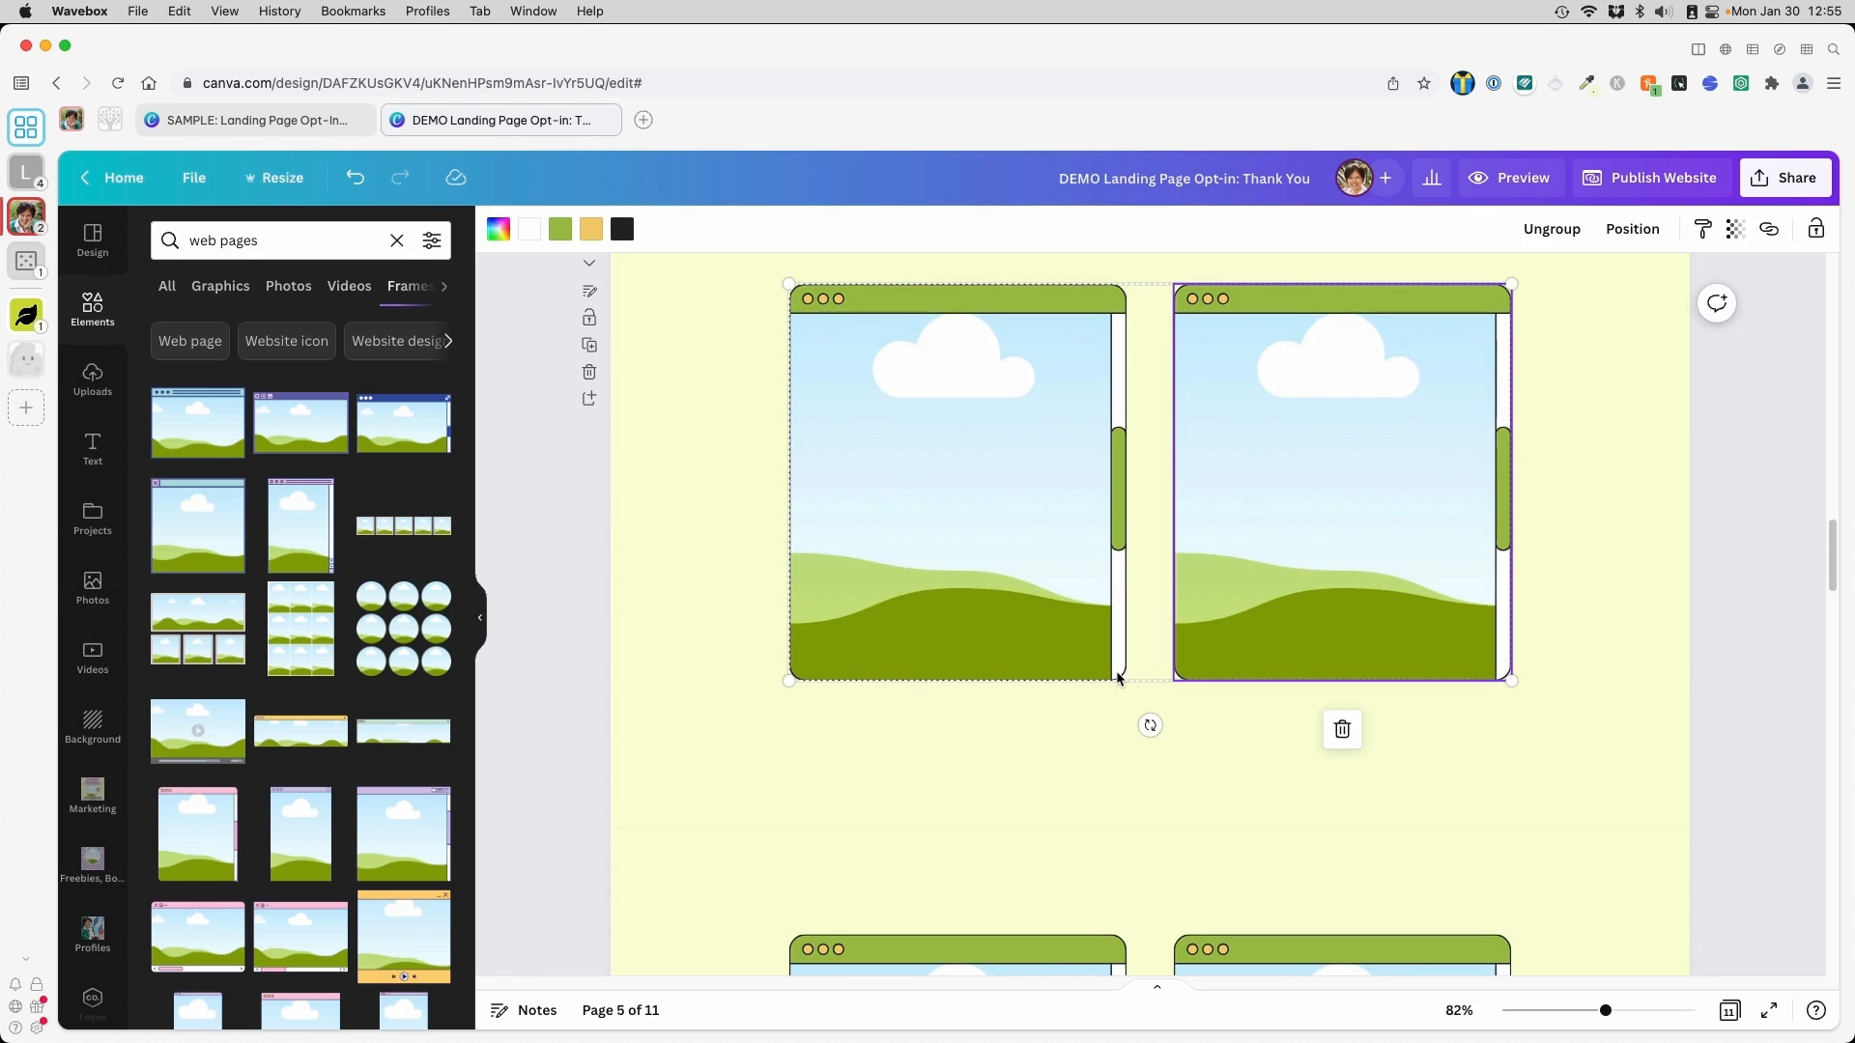
key("super+v")
left_click_drag(826, 725, 1164, 813)
left_click(1111, 753)
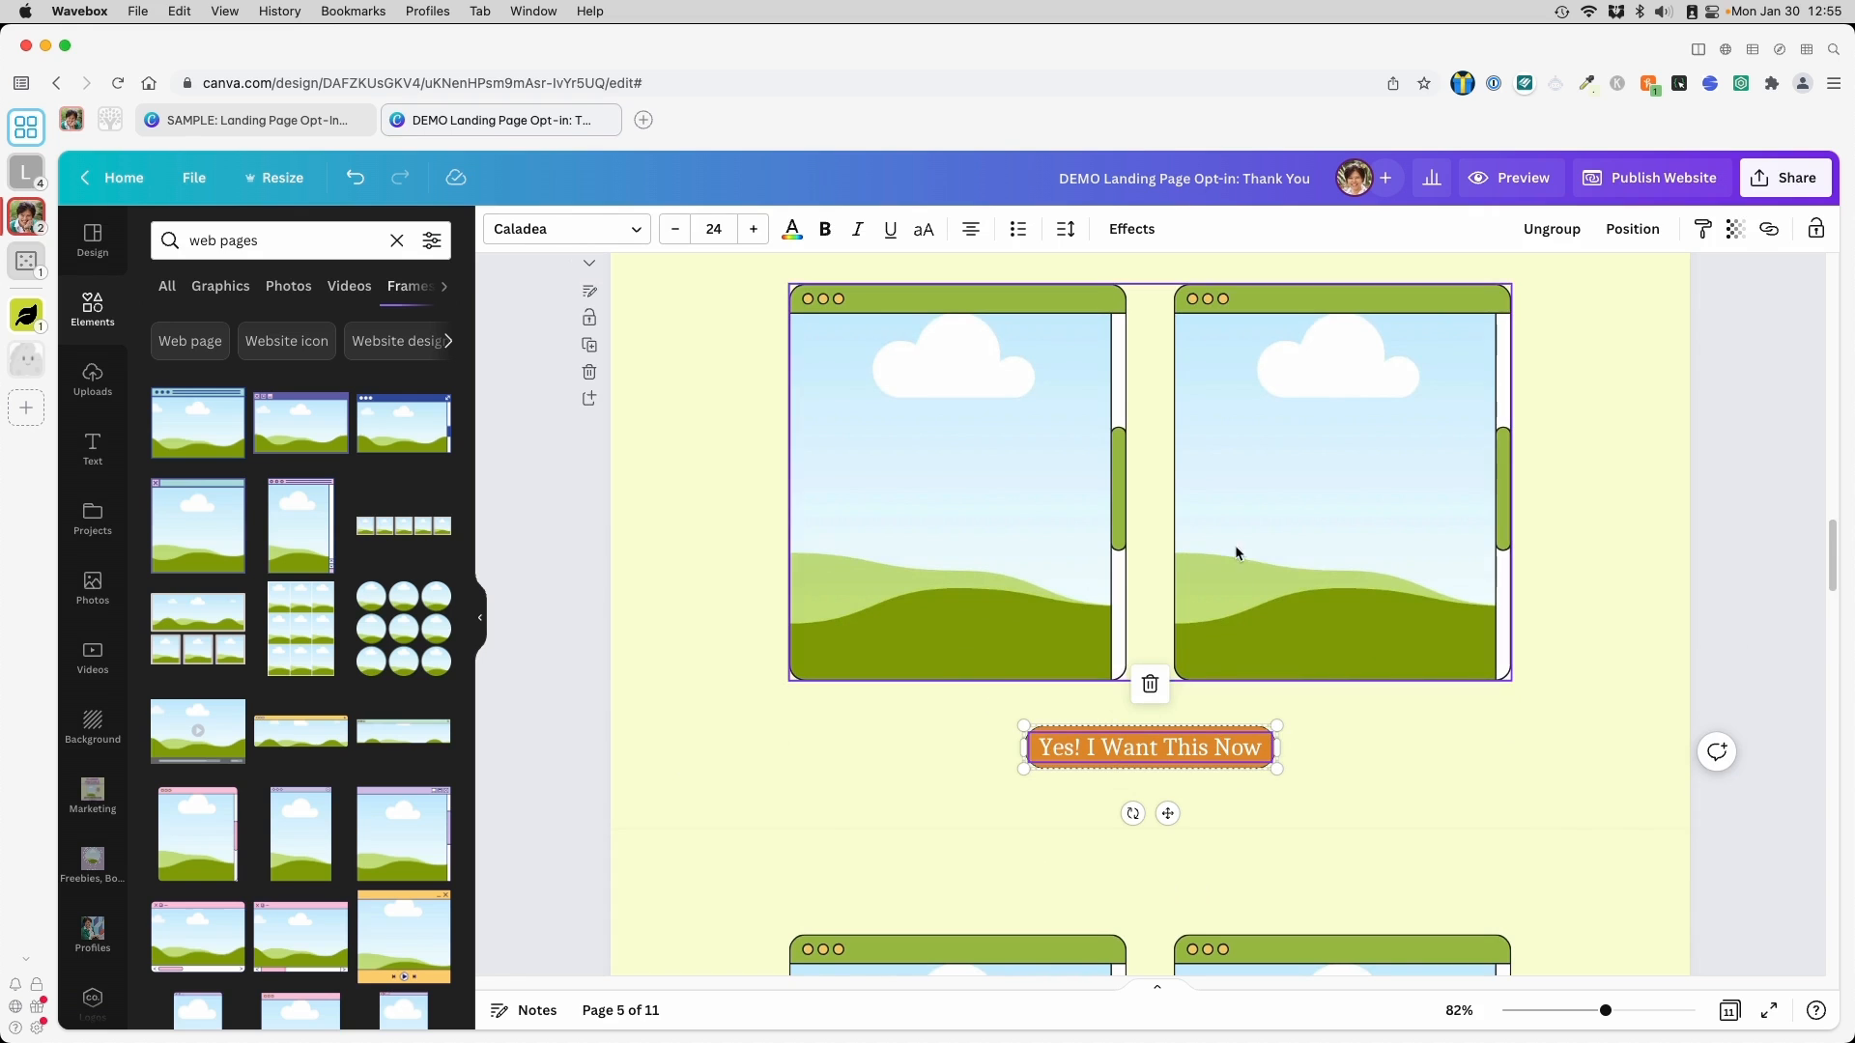
Delete the two remaining frame pages without a button that follow page 5
scroll(641, 865, "down", 5)
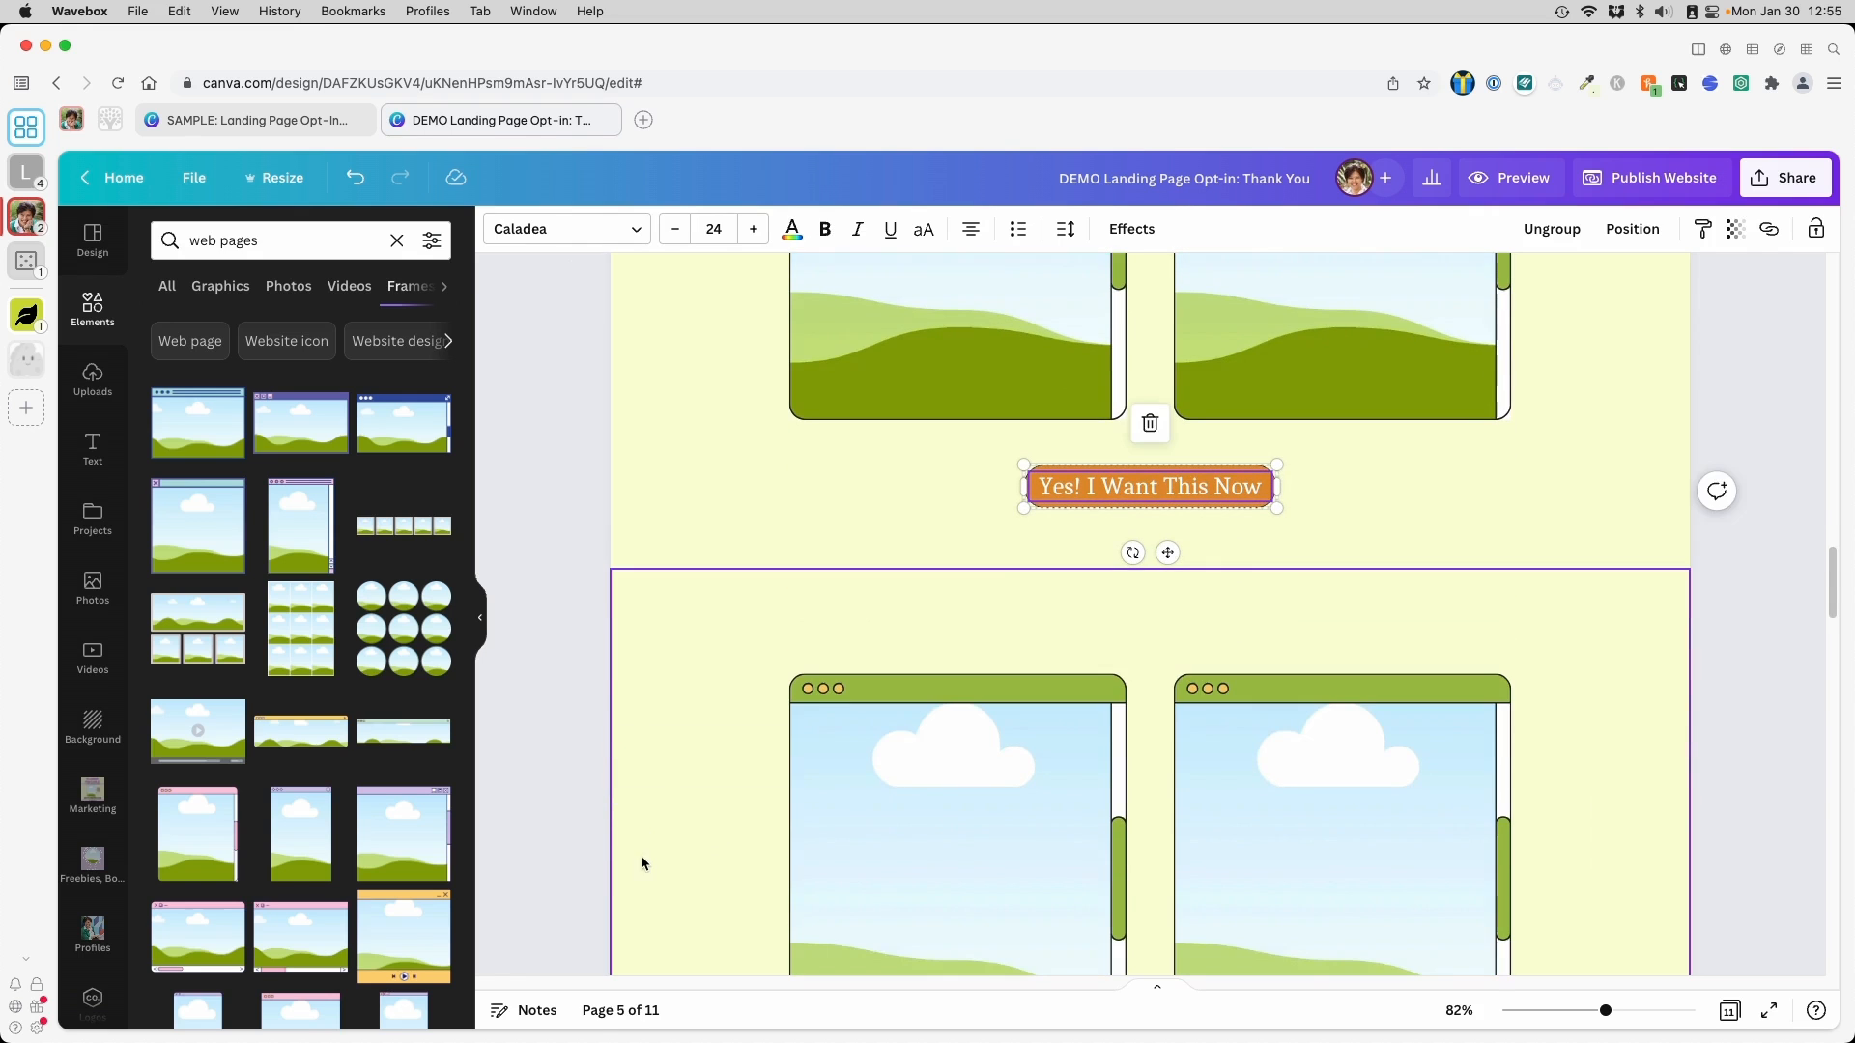
left_click(685, 850)
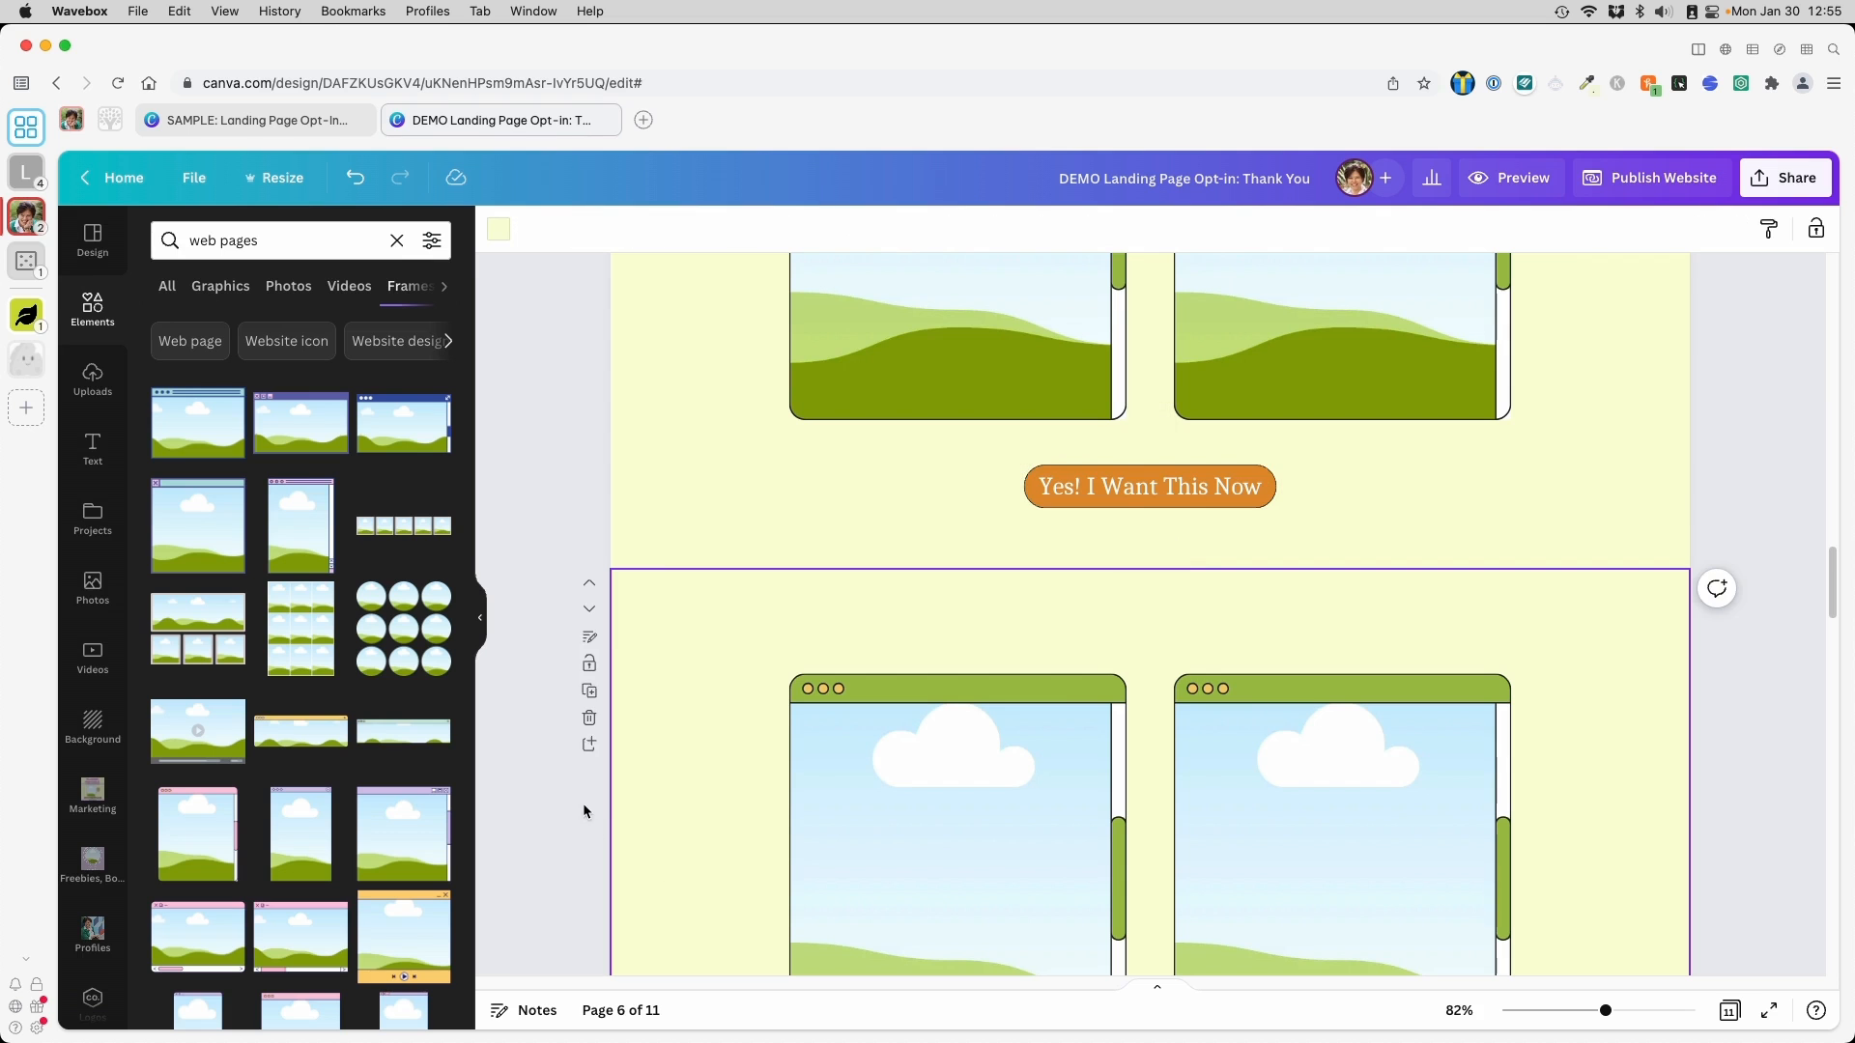
left_click(592, 720)
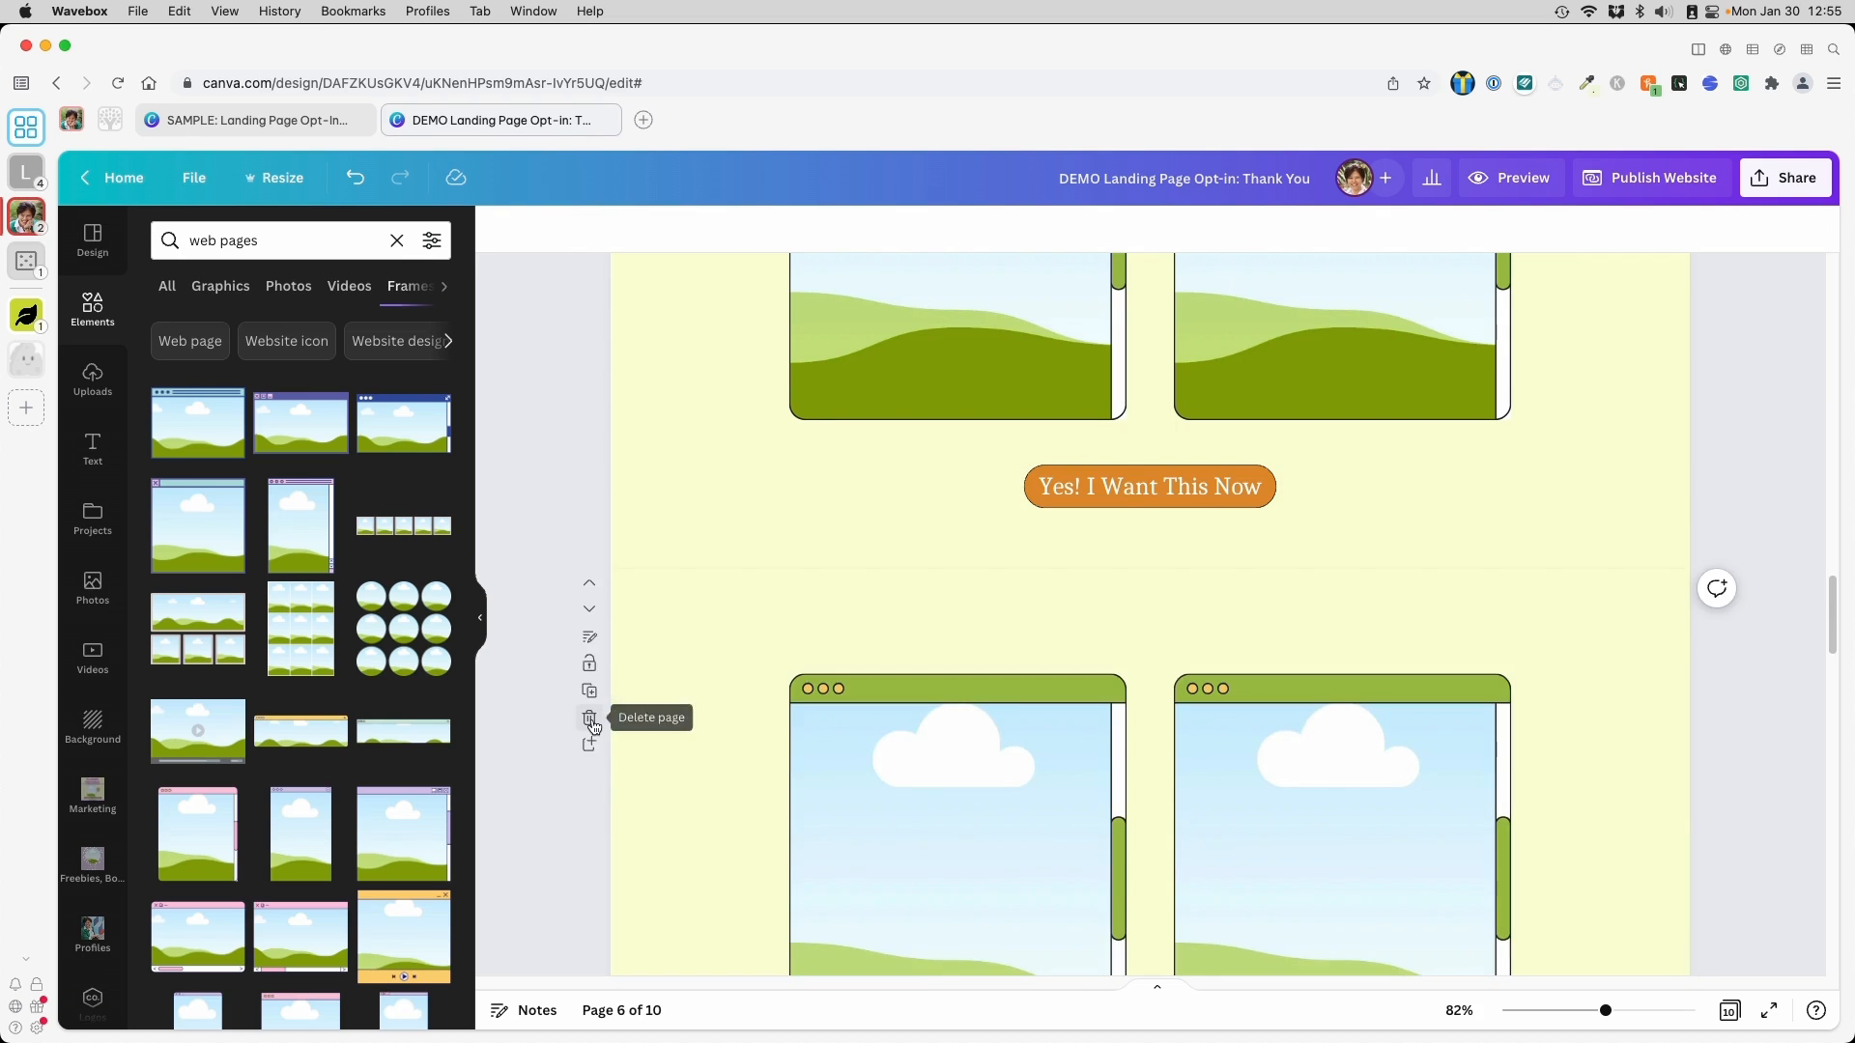
left_click(591, 724)
Duplicate page 5, with the two frames and the "Yes! I Want This Now" button, twice
scroll(881, 572, "up", 15)
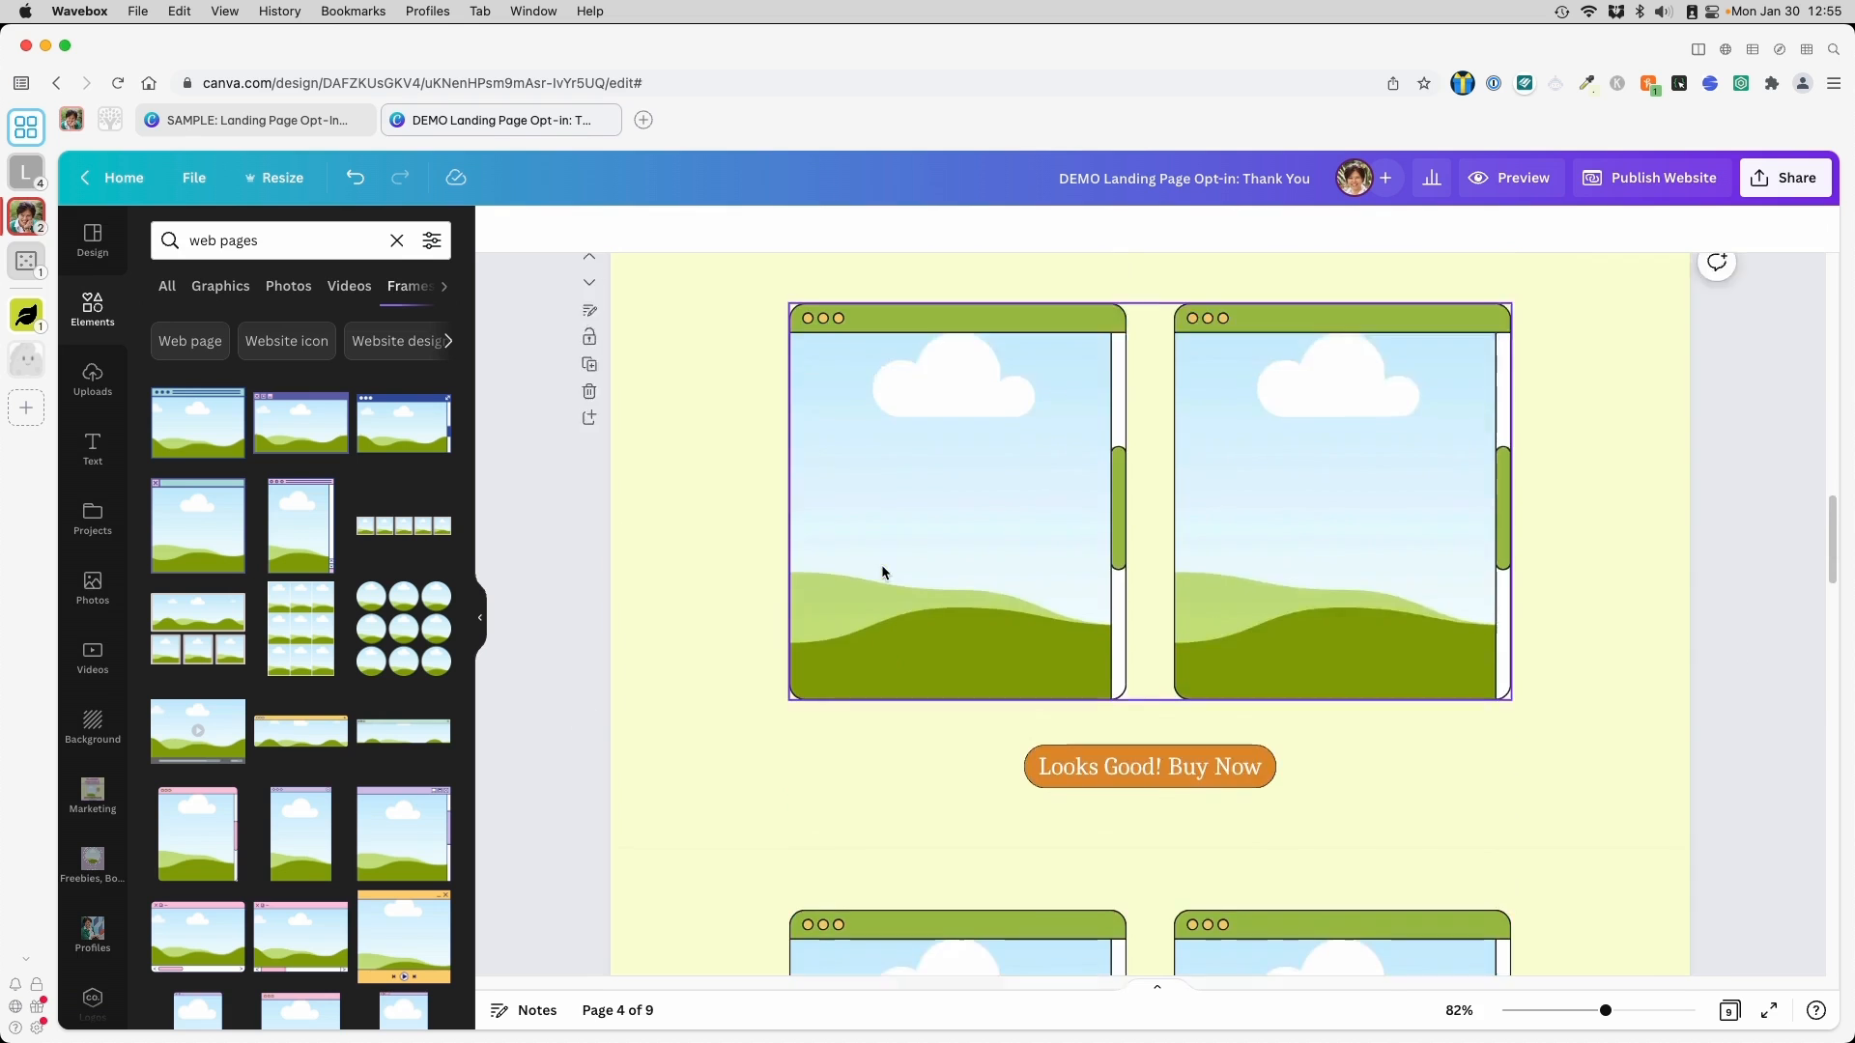
scroll(1277, 756, "down", 1)
scroll(1277, 756, "down", 10)
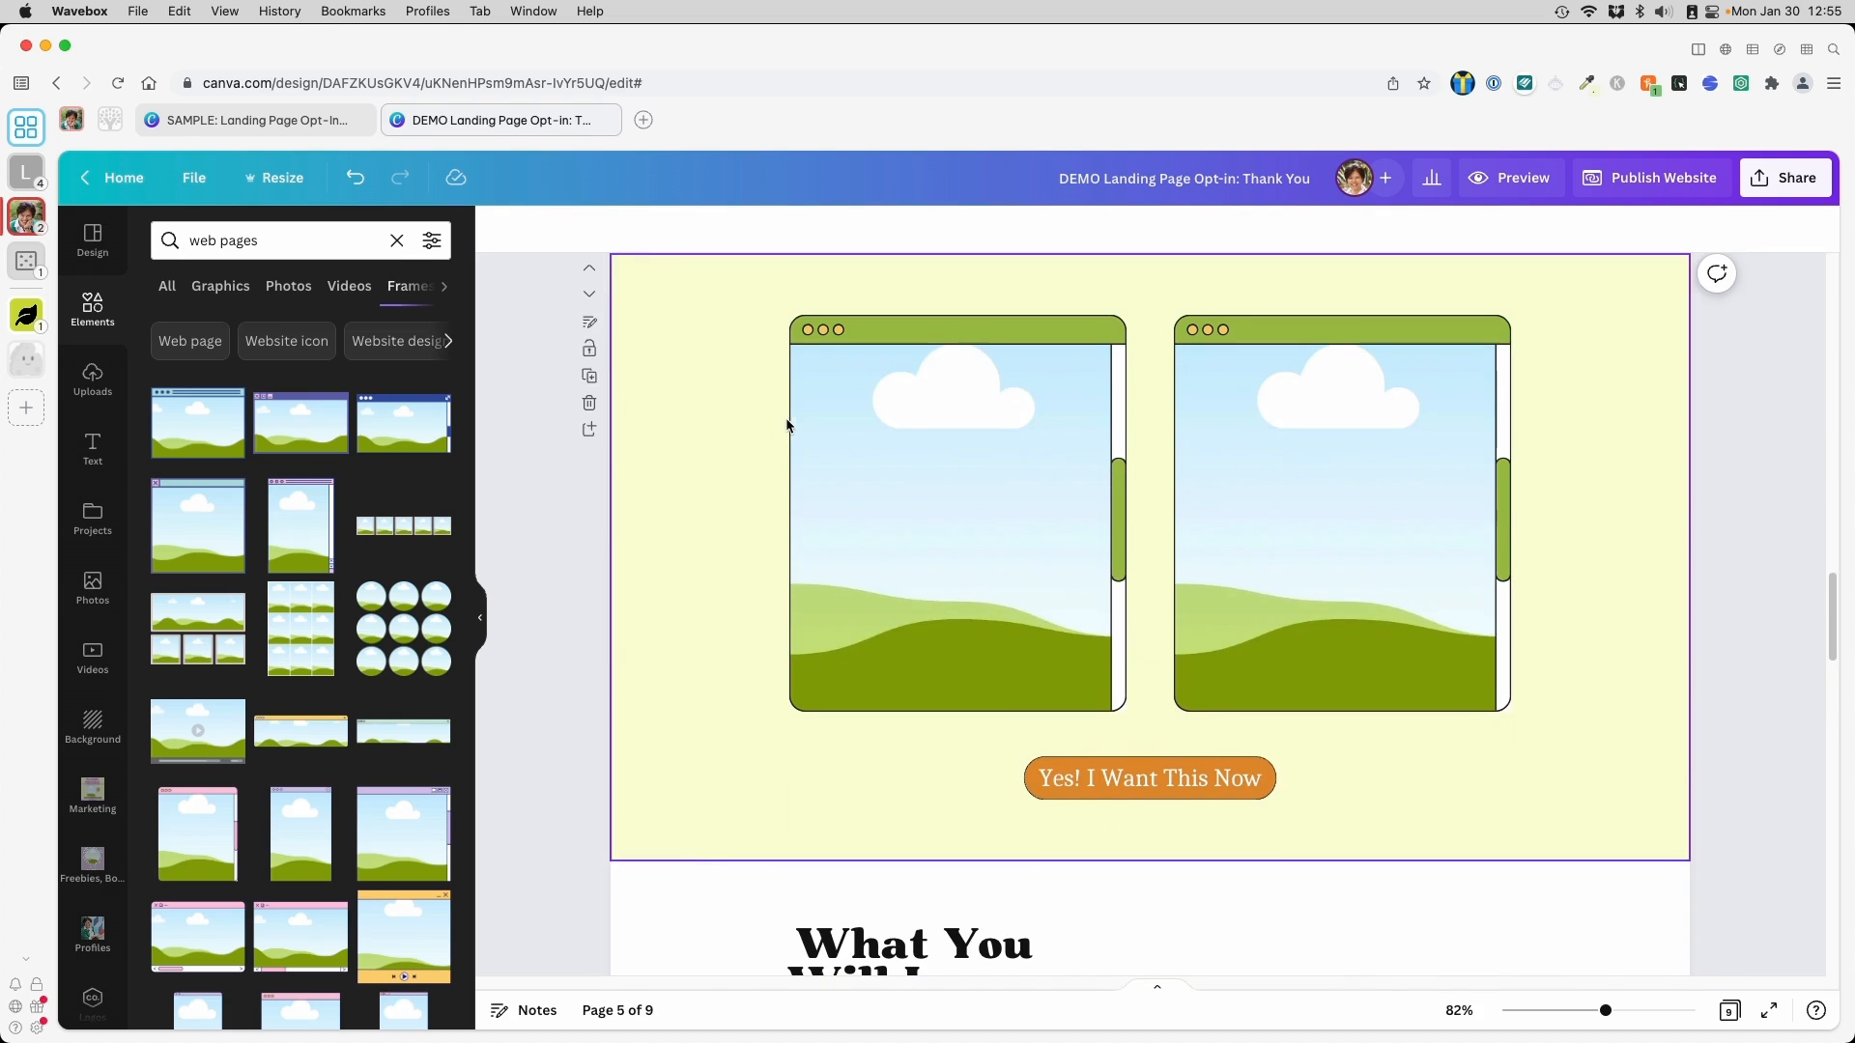
left_click(589, 376)
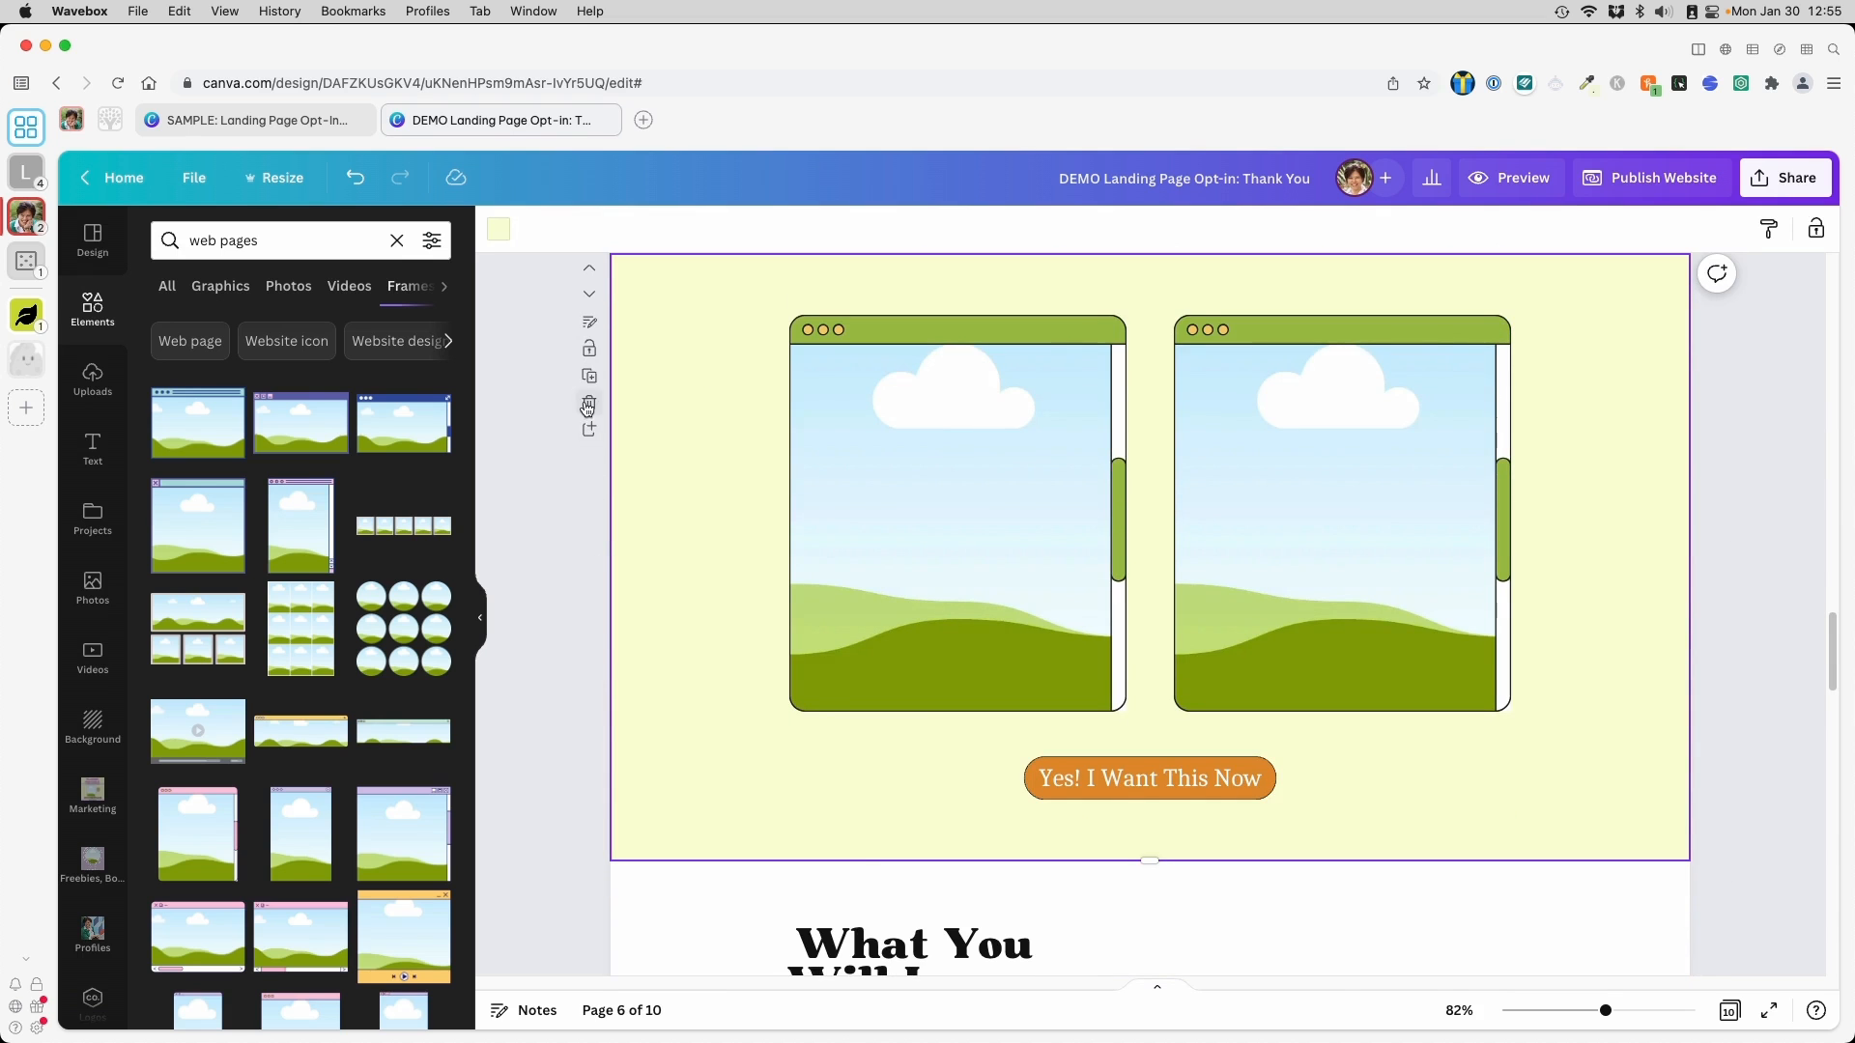
left_click(590, 377)
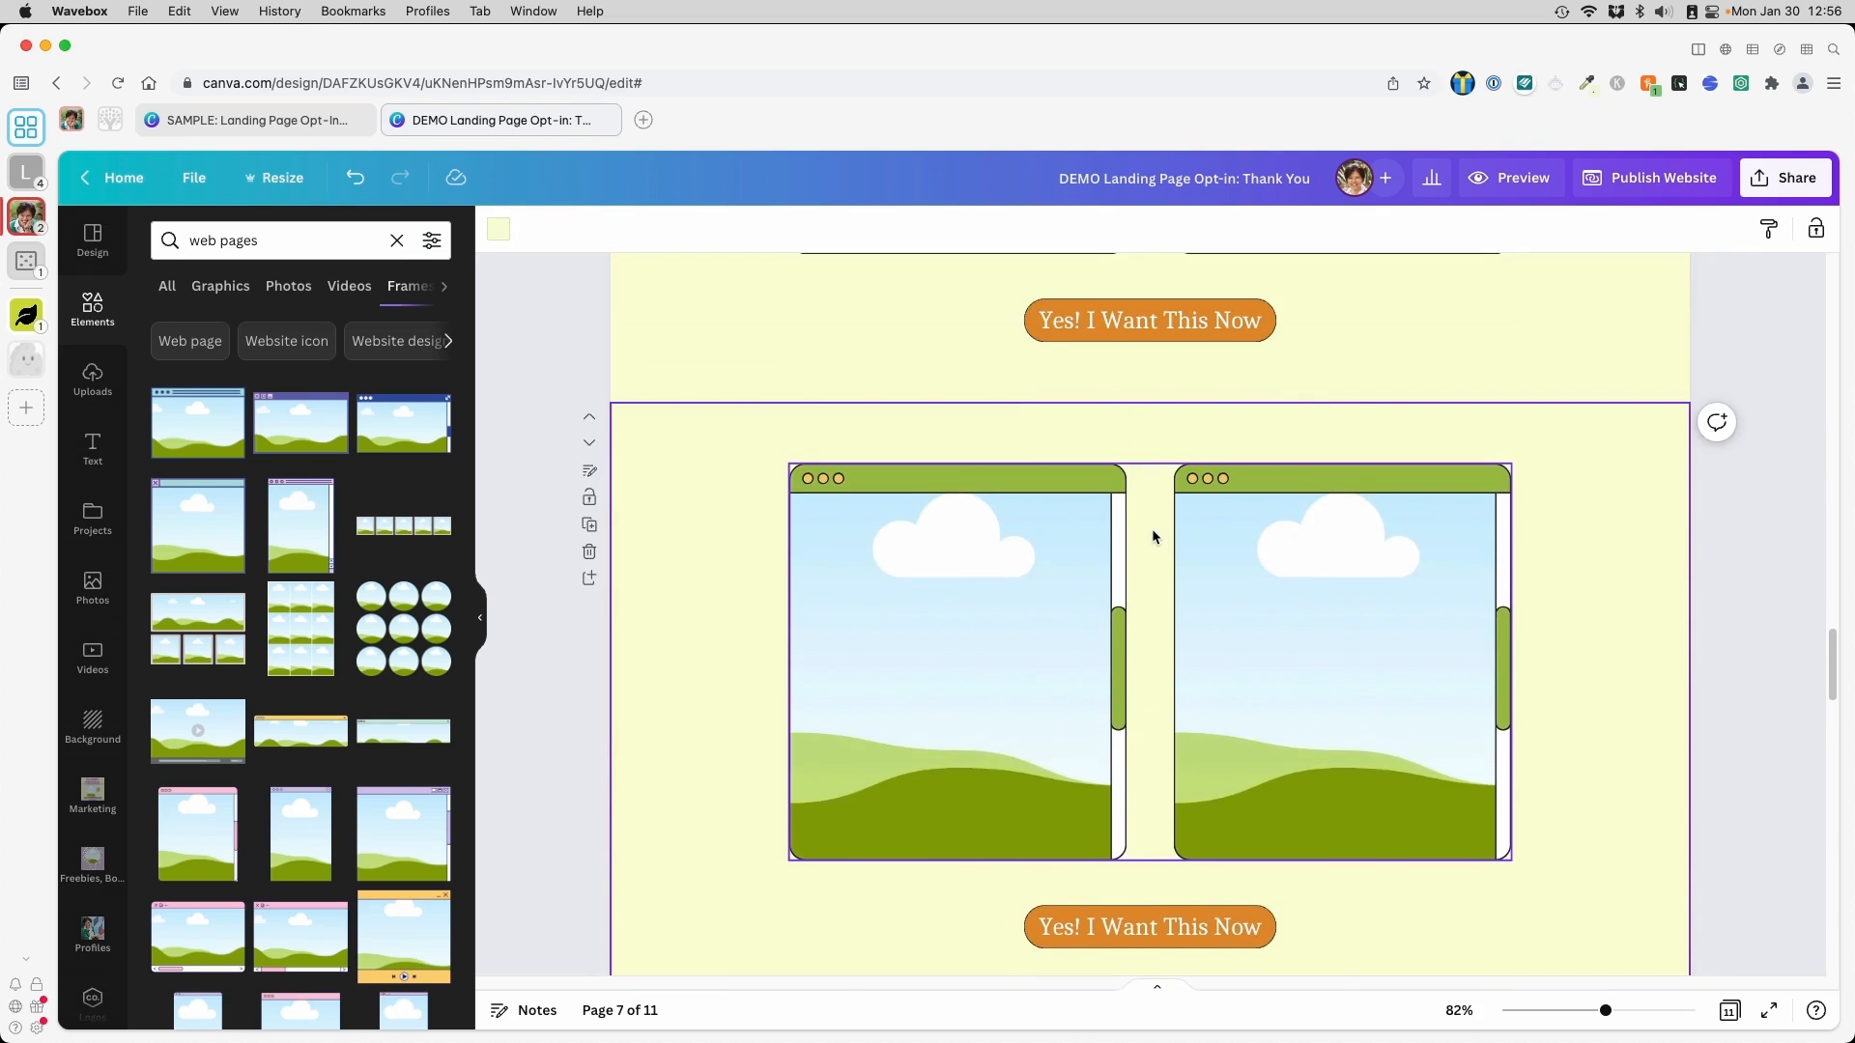
Examine the frame pages and their buttons, along with the sections above and the "What You Will Learn" page below
scroll(1154, 536, "up", 3)
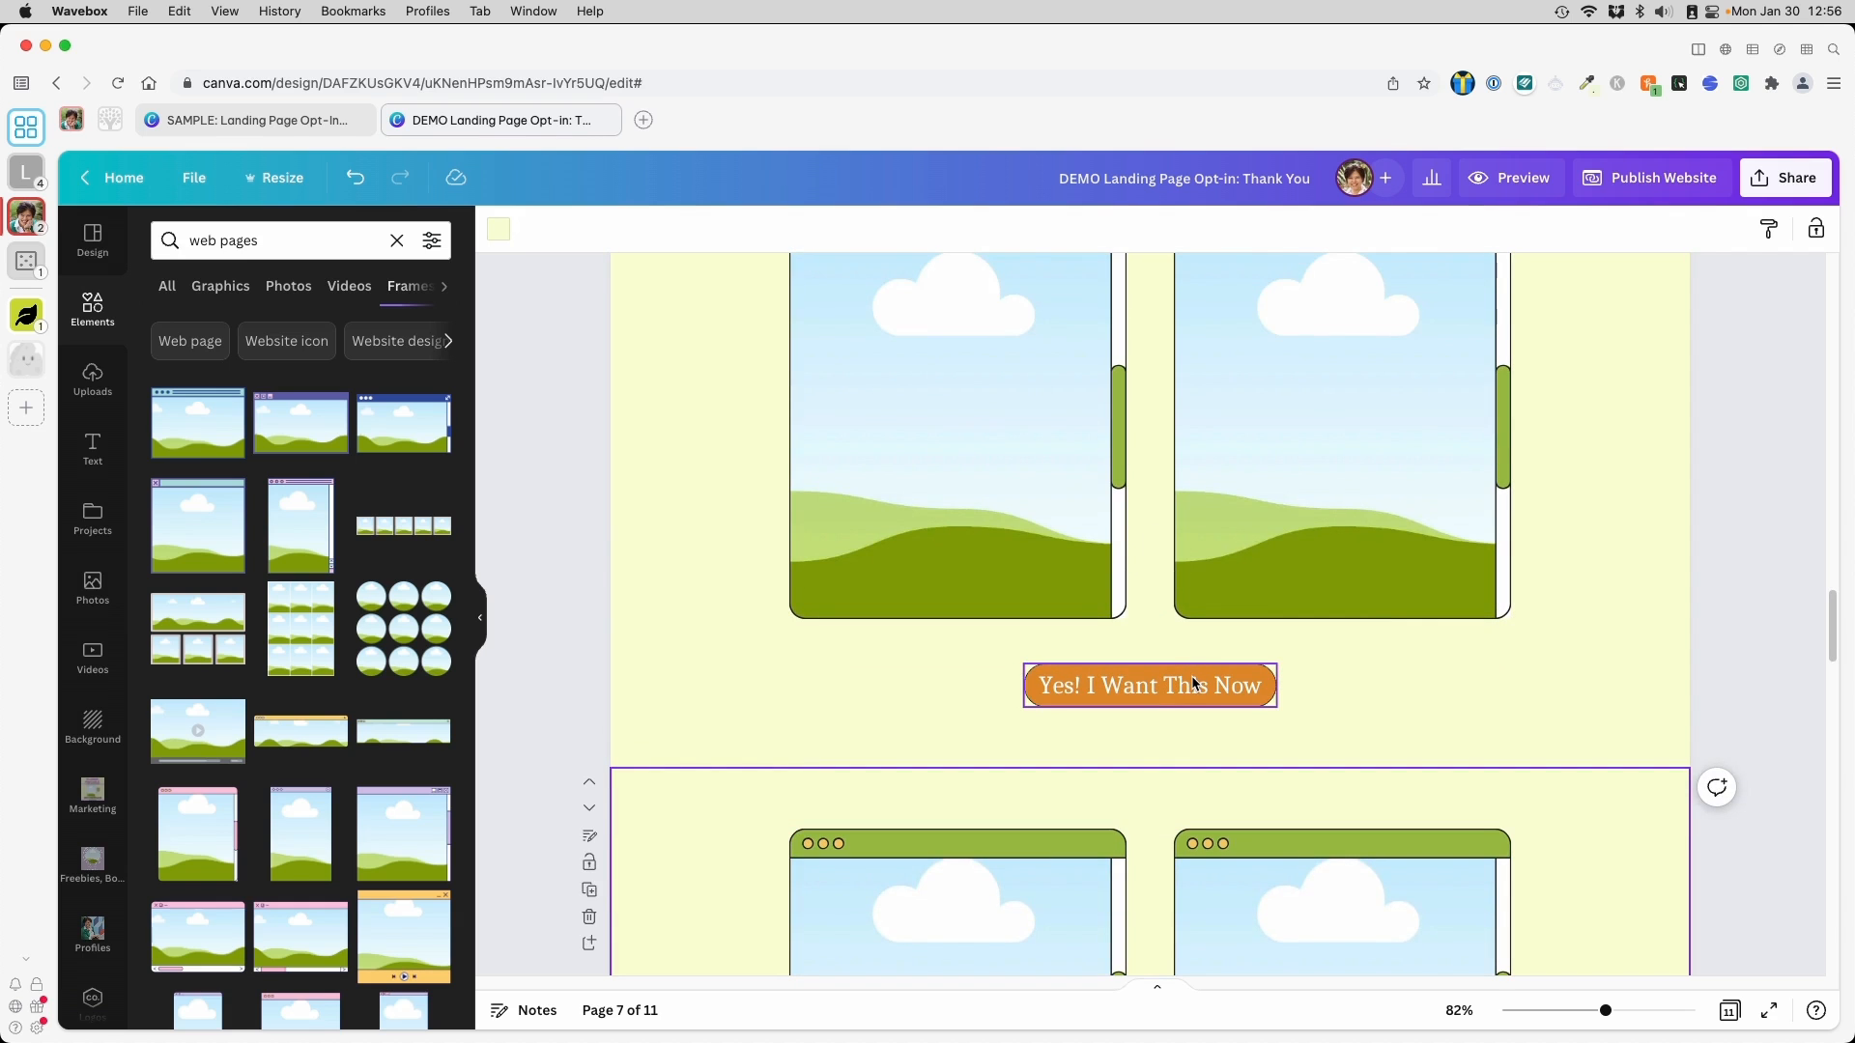
left_click(1194, 688)
scroll(1217, 732, "up", 10)
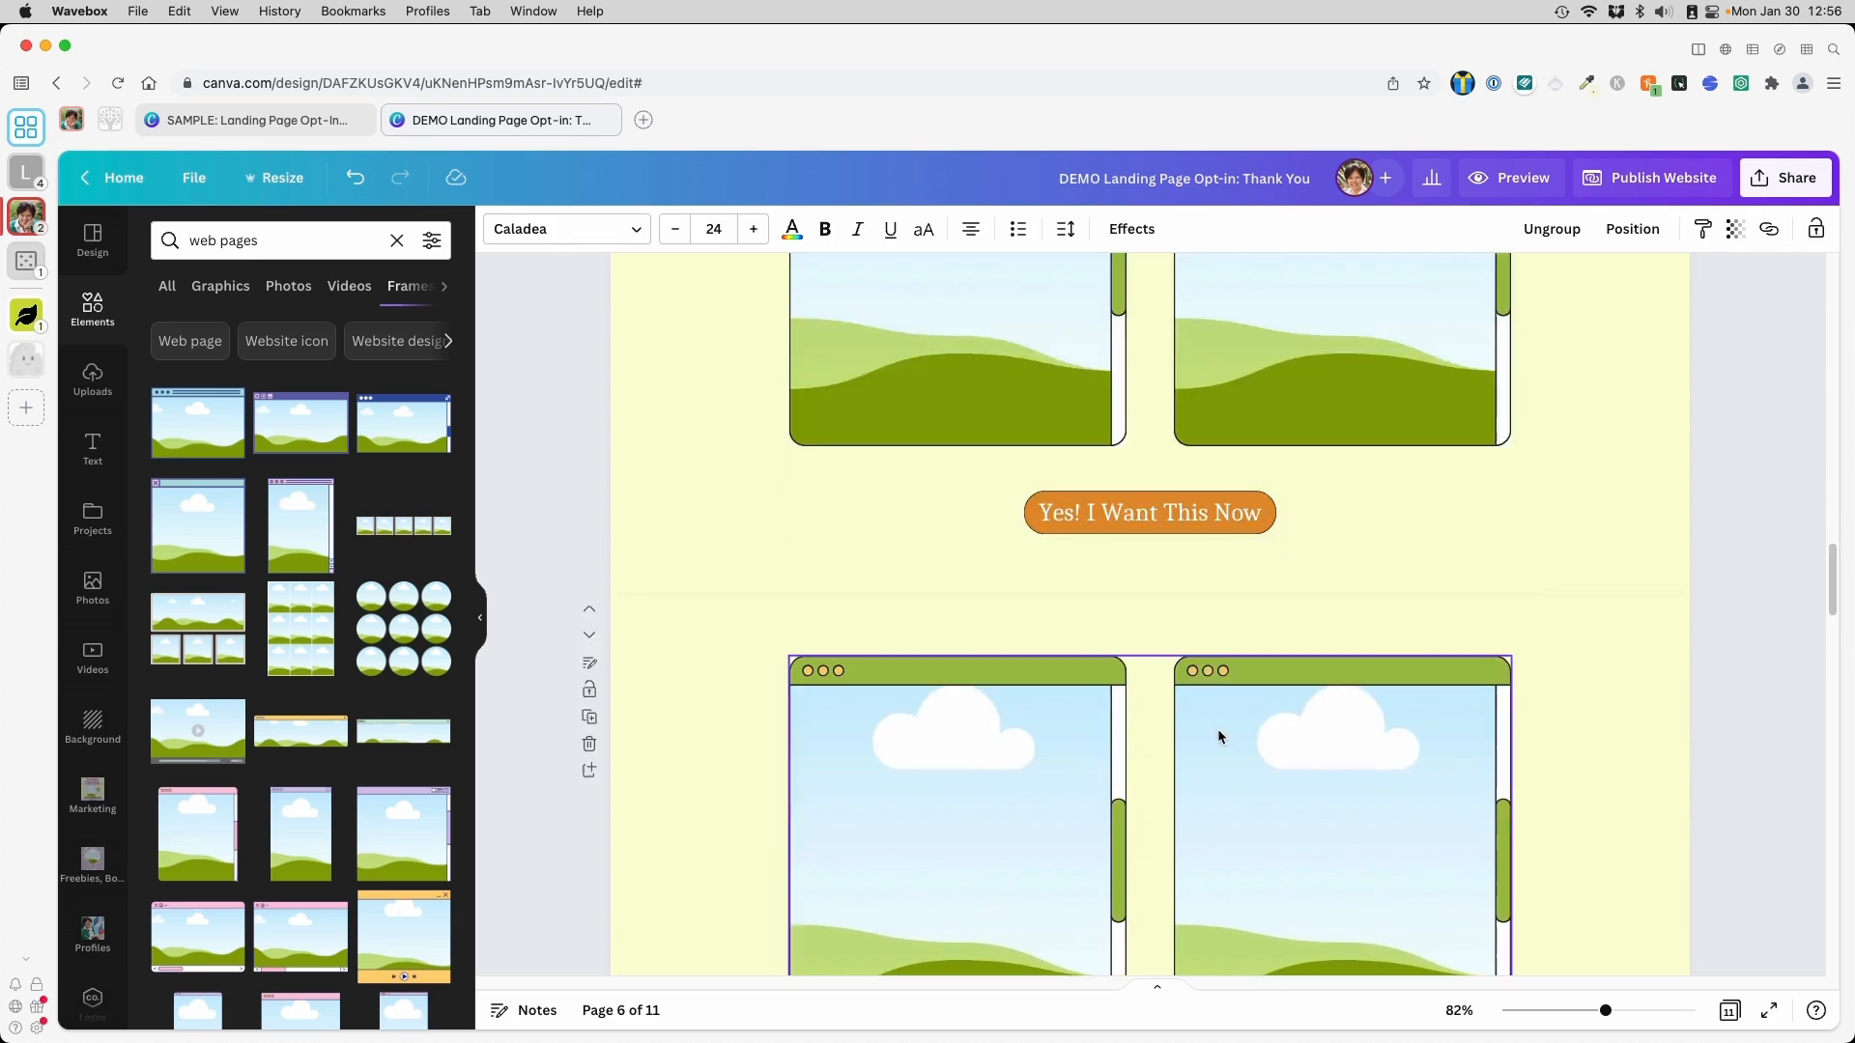
scroll(1283, 803, "down", 6)
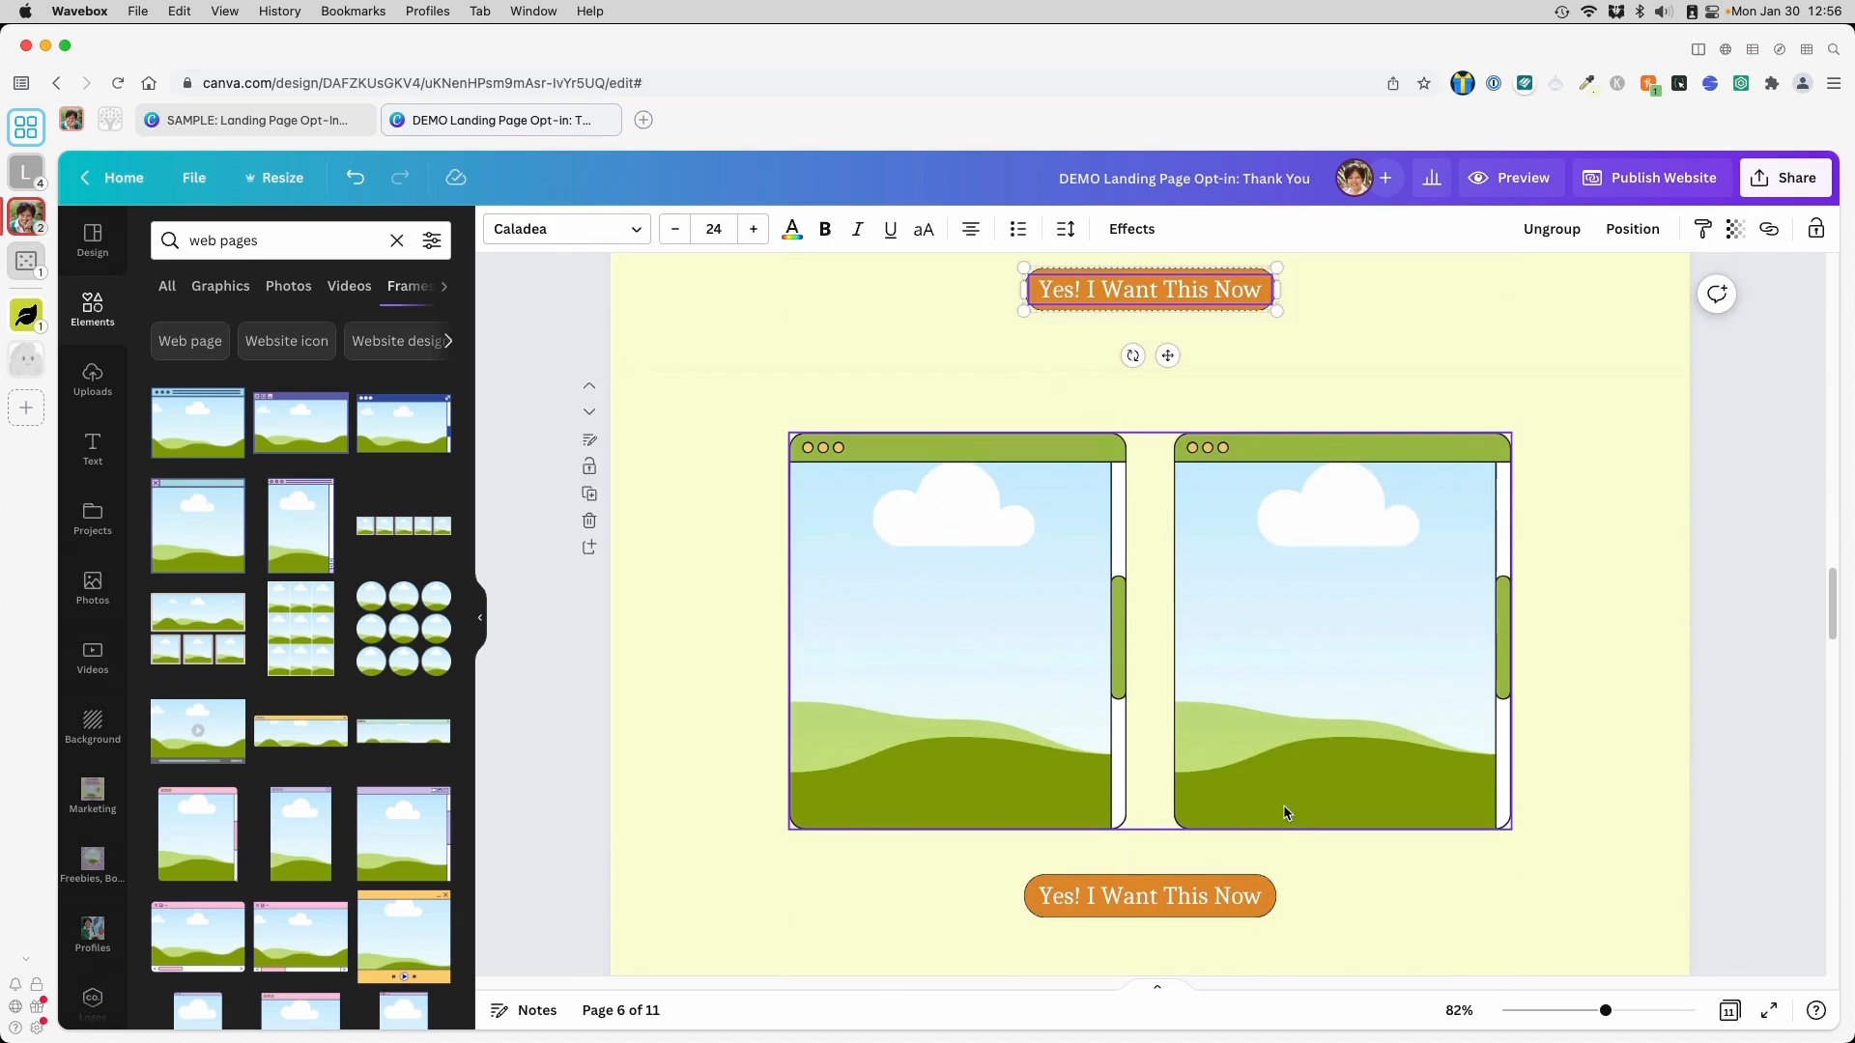
scroll(1238, 867, "down", 3)
left_click(1169, 968)
scroll(1317, 763, "down", 4)
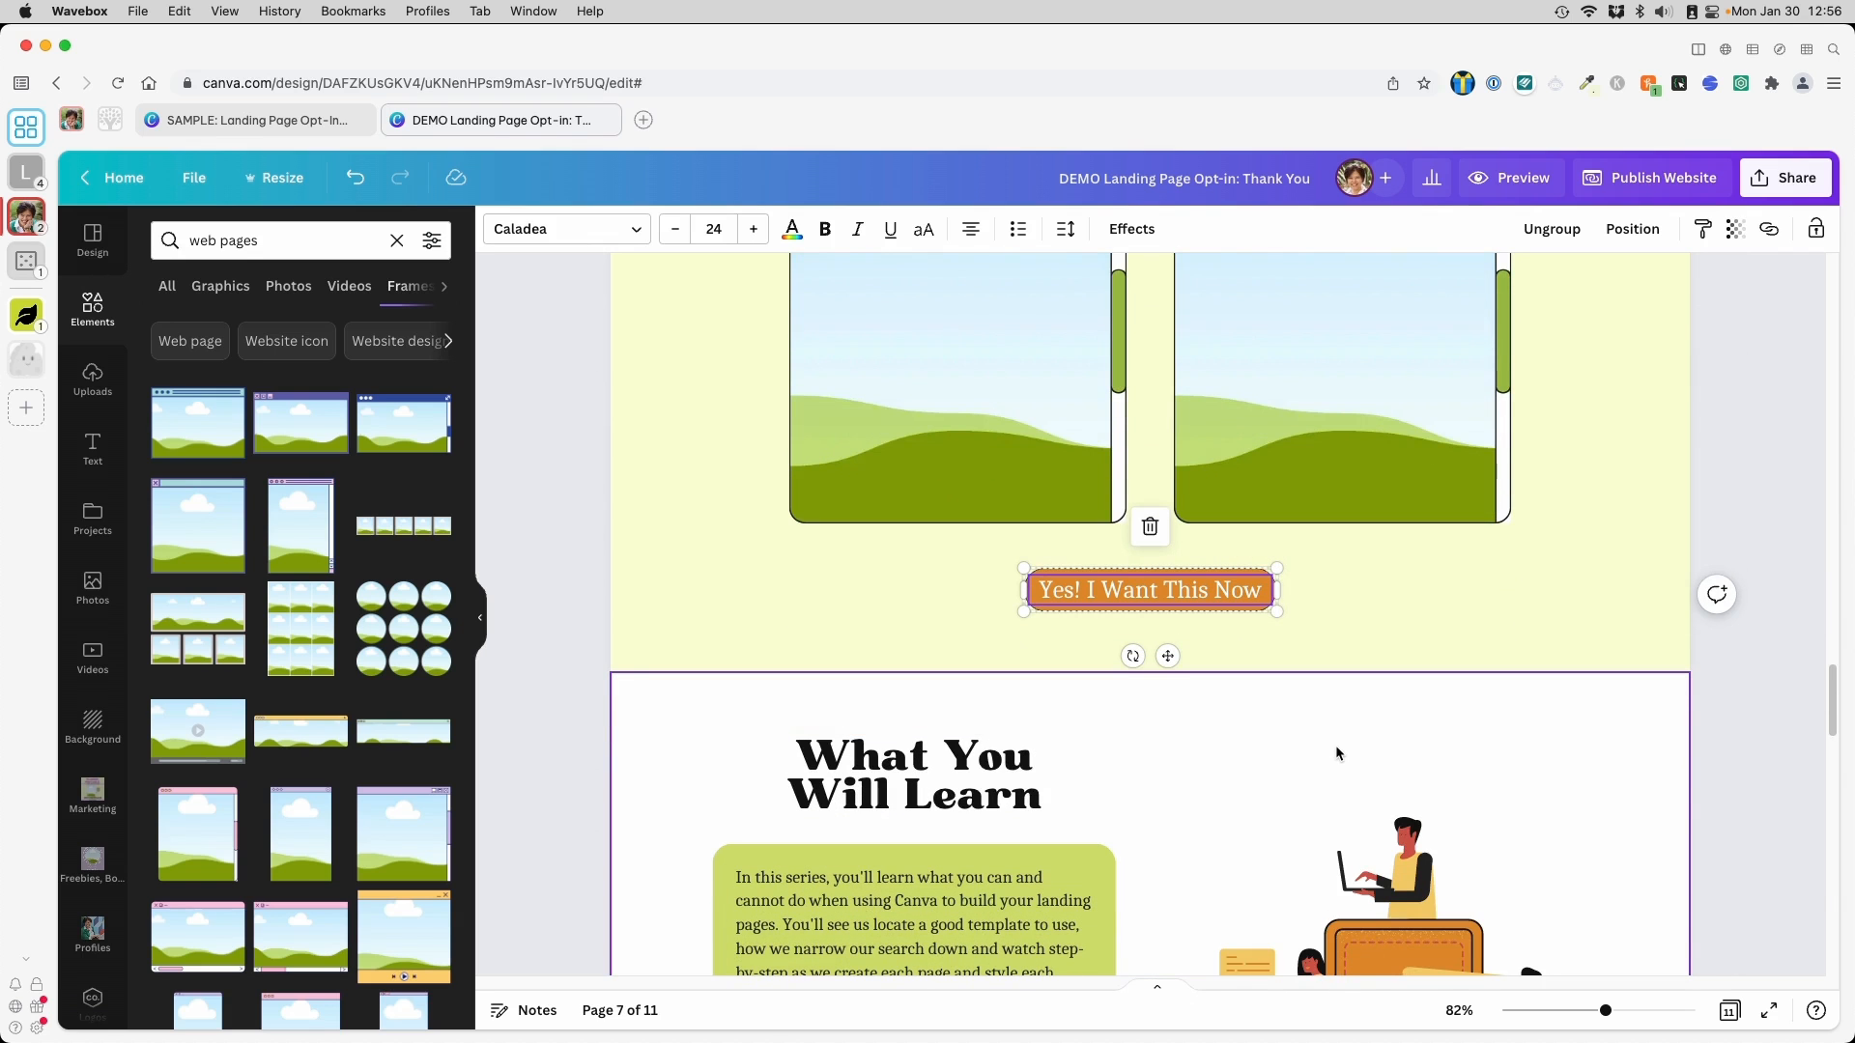
scroll(1335, 745, "up", 10)
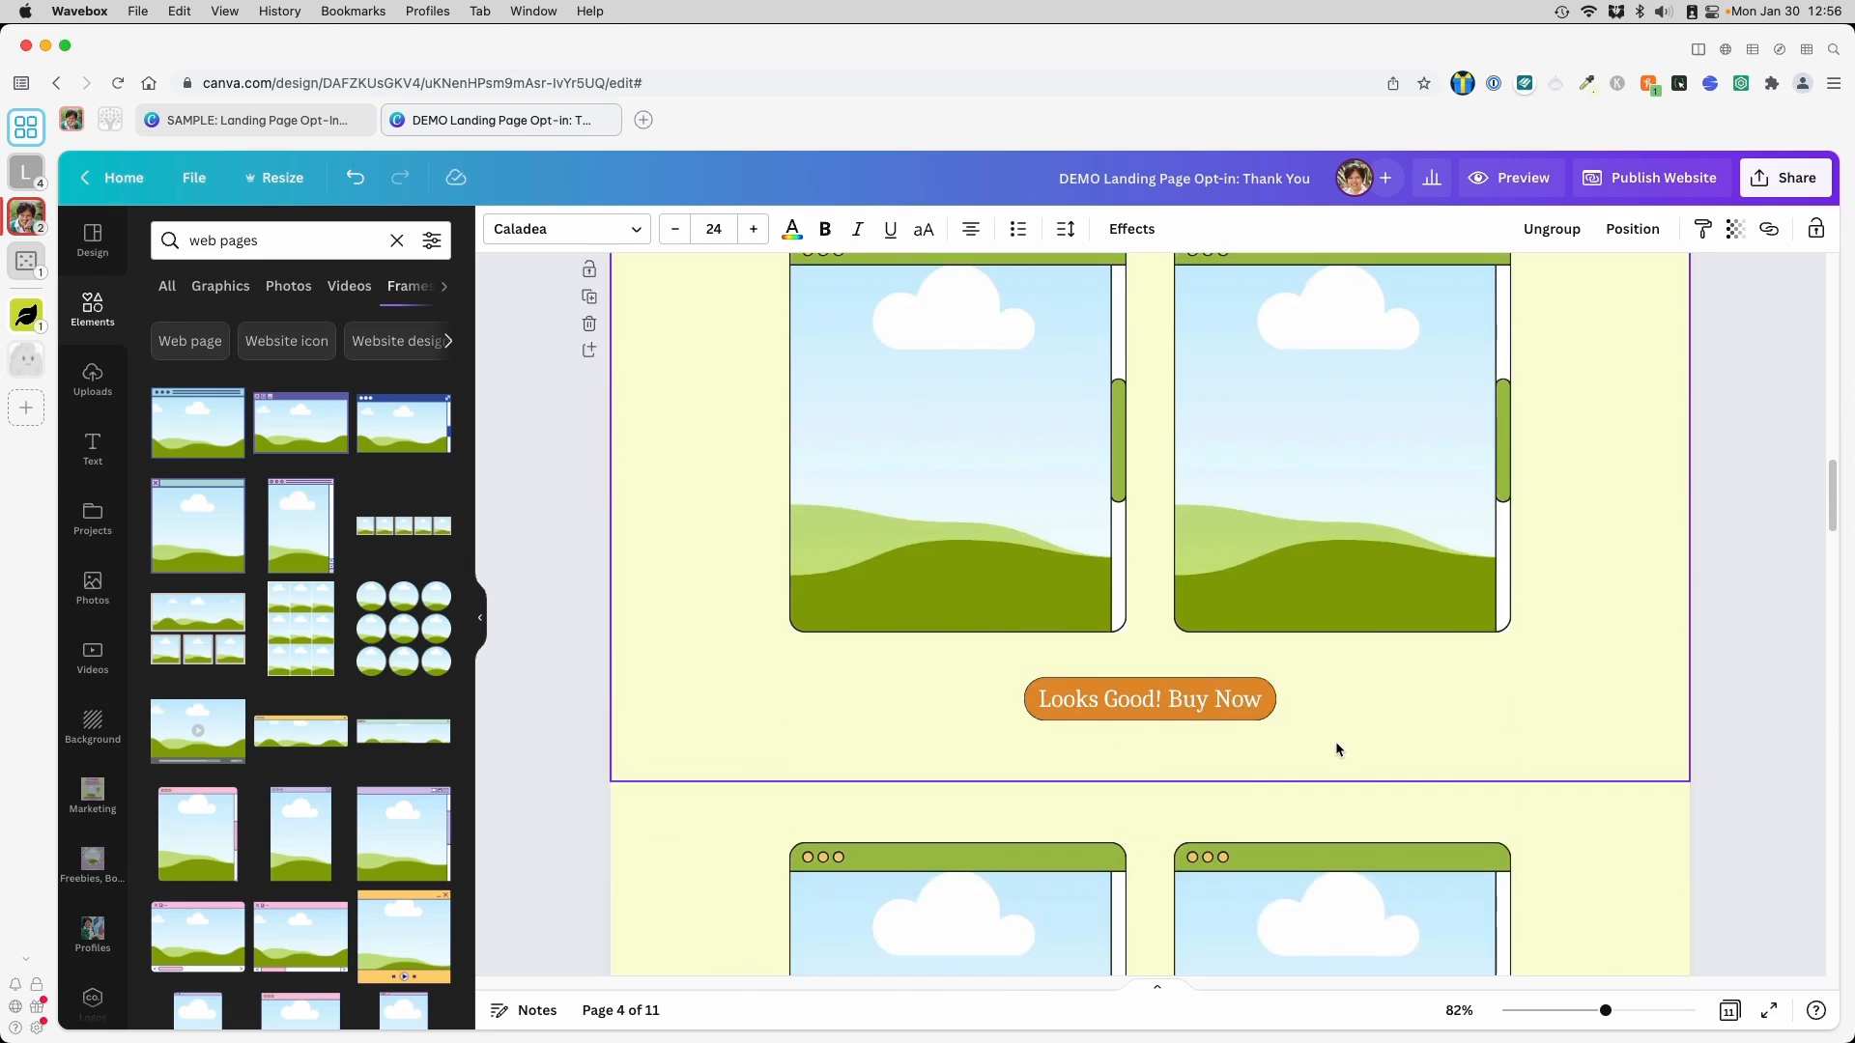
scroll(1336, 749, "up", 10)
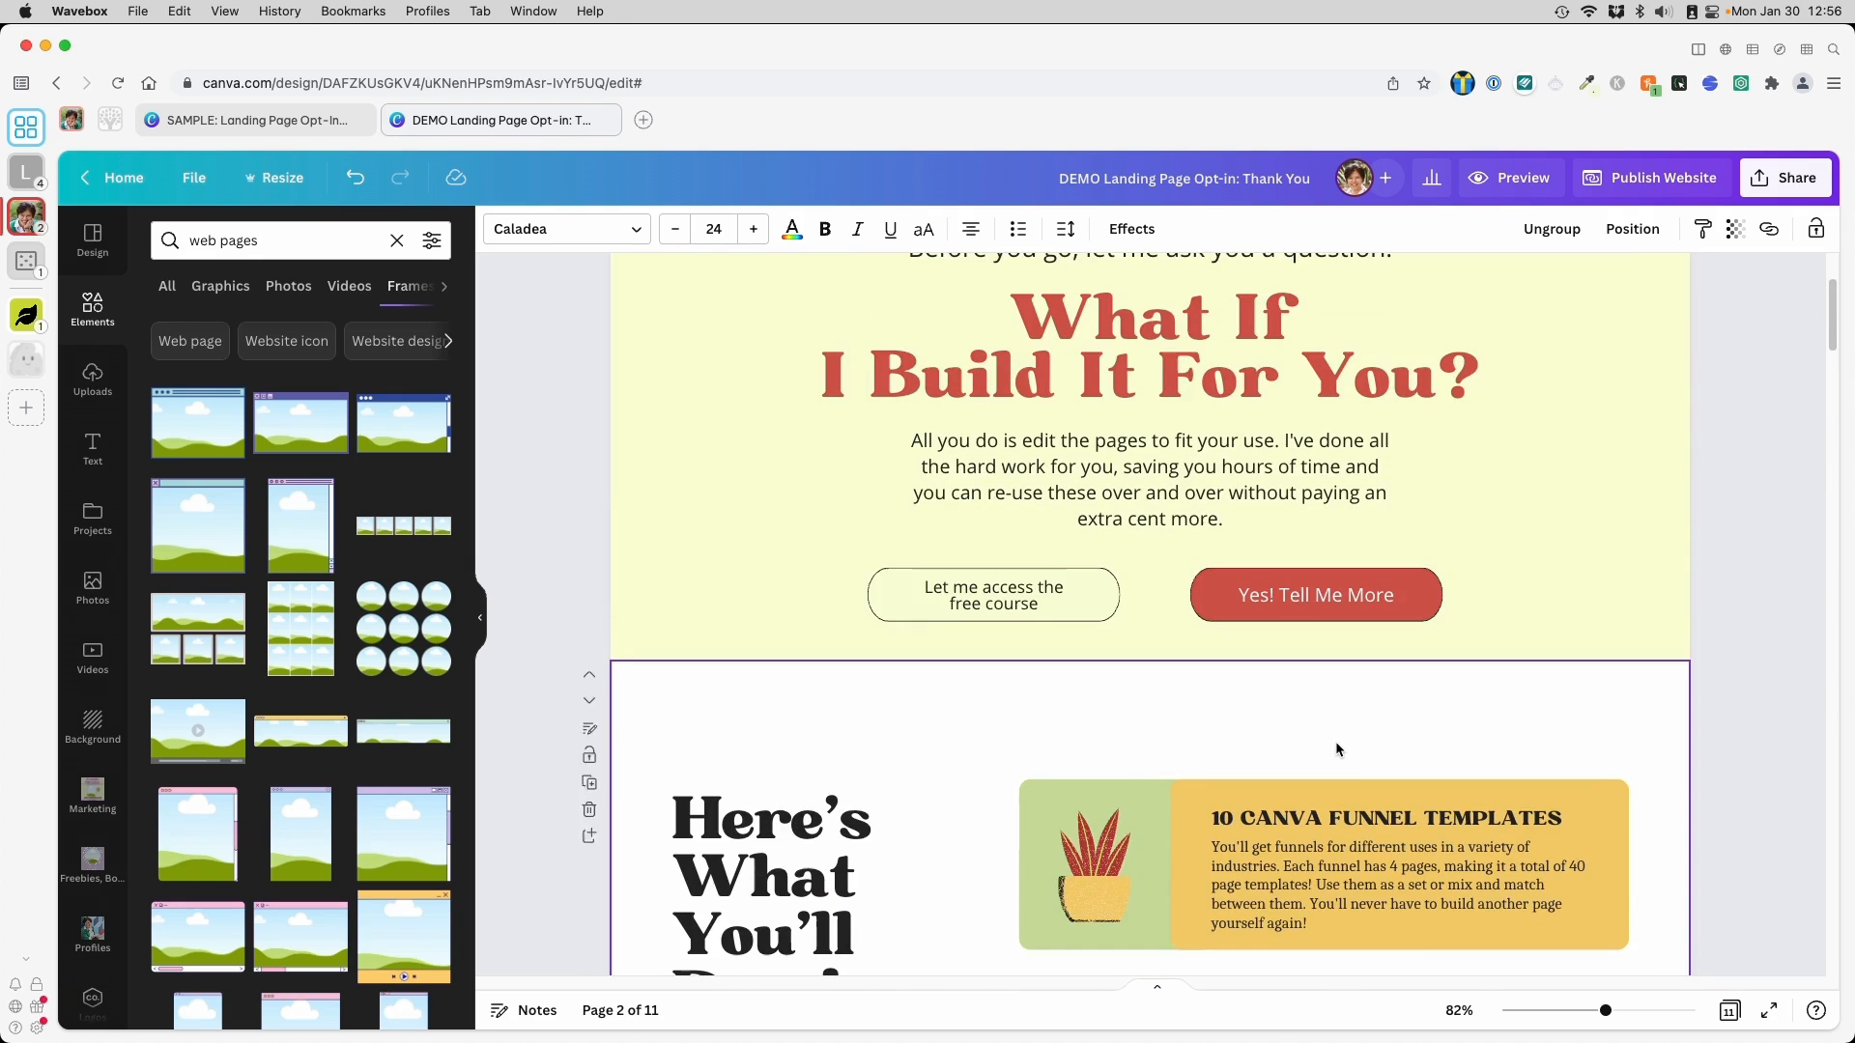
scroll(1336, 749, "down", 10)
scroll(1335, 740, "up", 10)
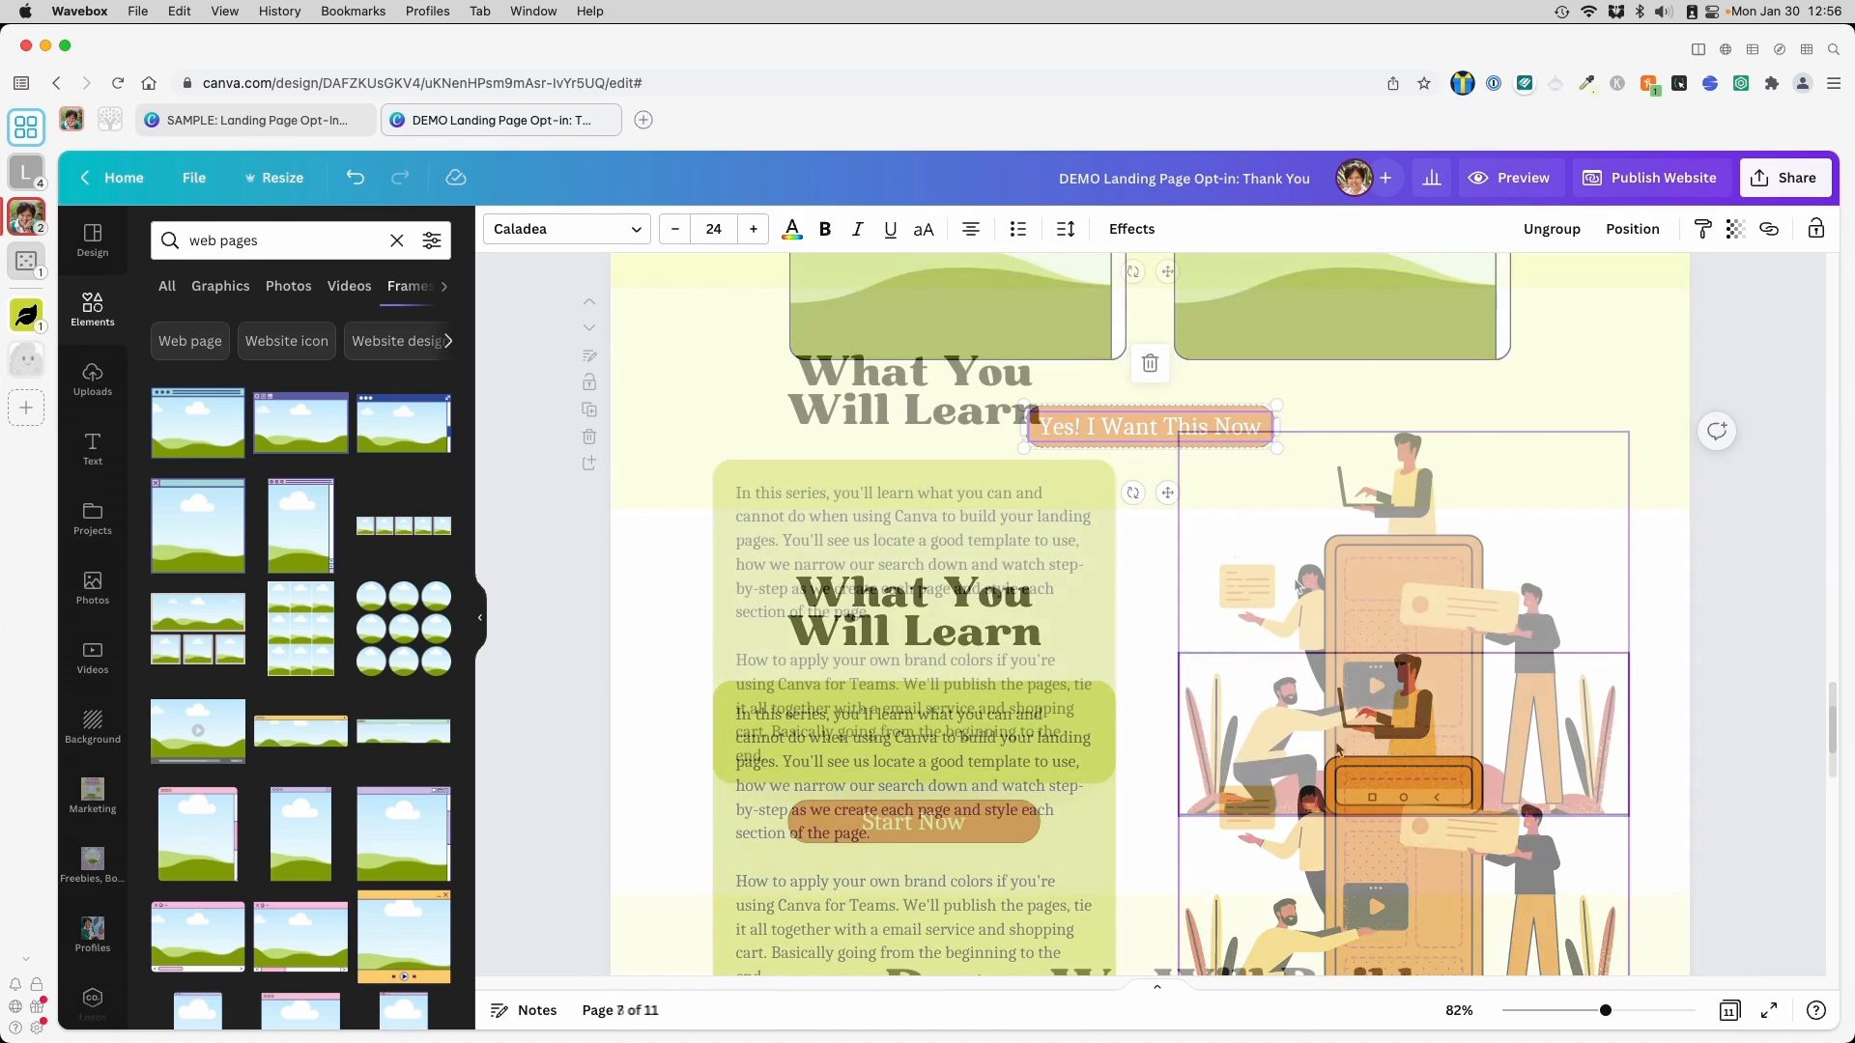
scroll(1336, 749, "down", 3)
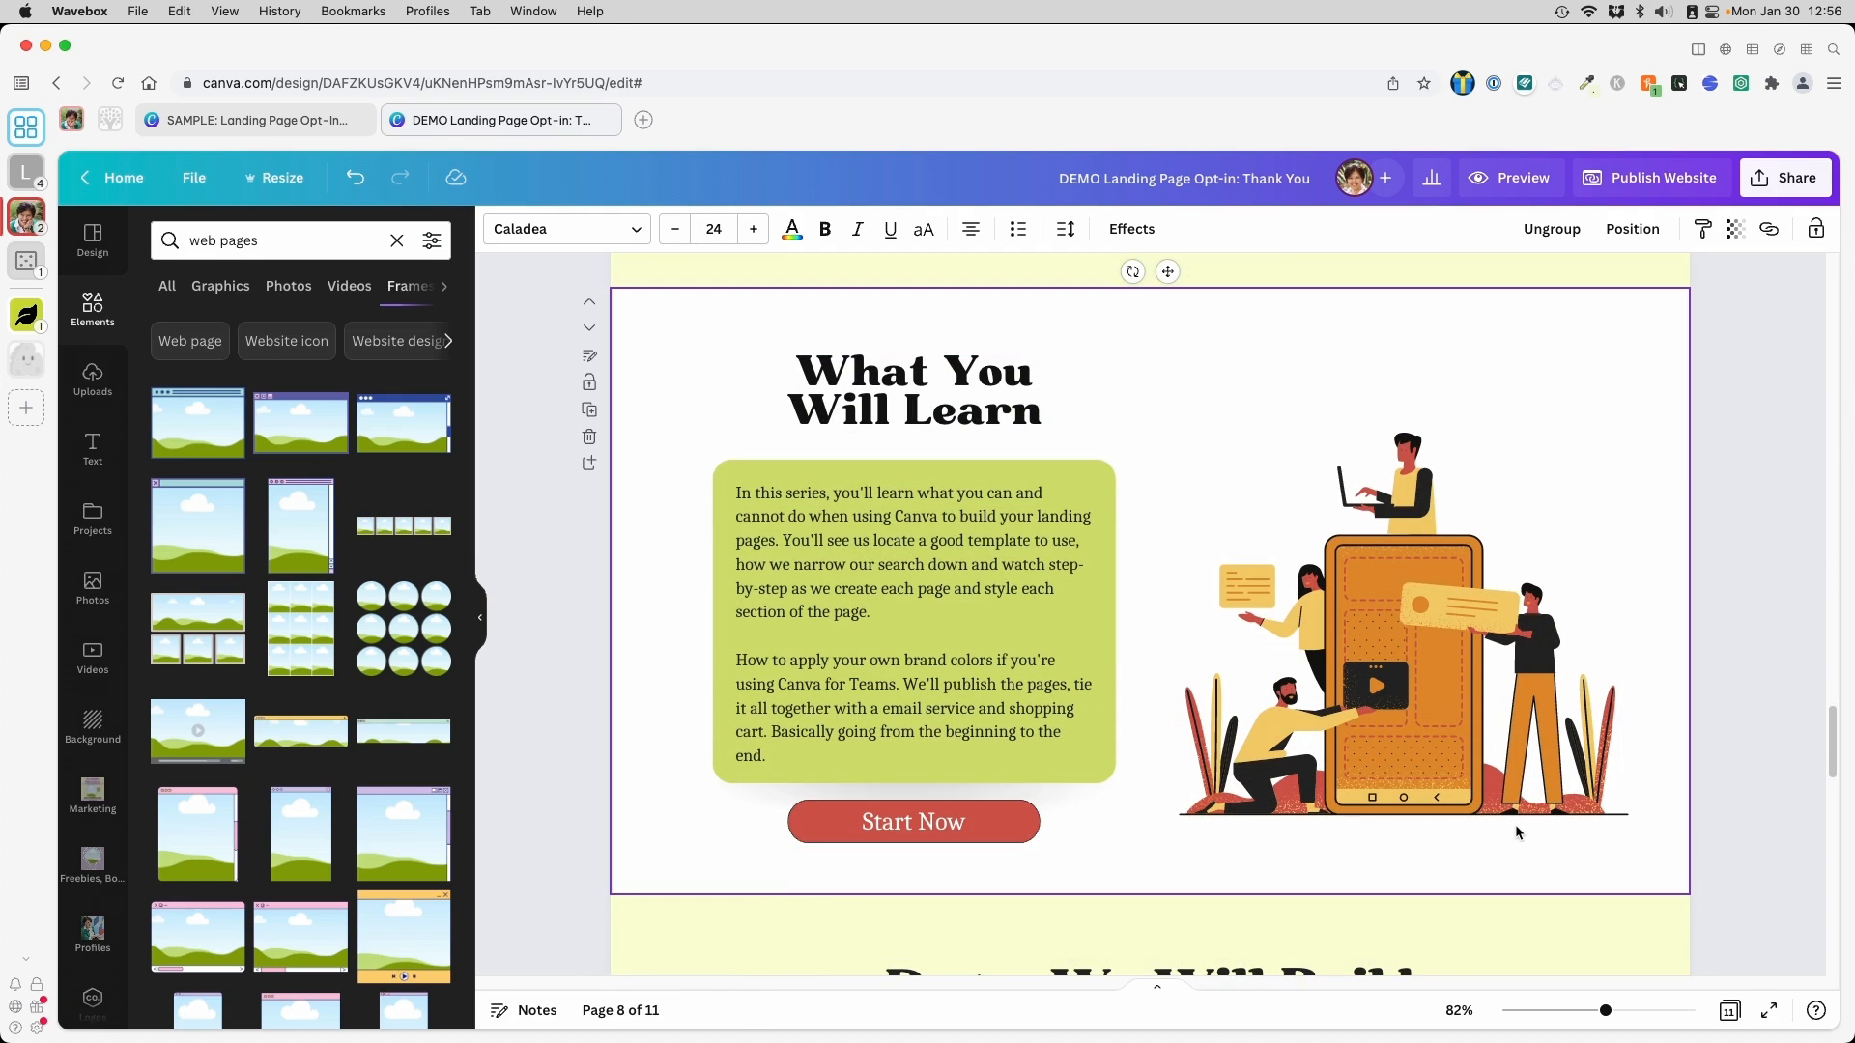
Copy the "This Offer Is Not Available Anywhere Else" heading from the sample upsell design and return to the demo thank-you design
left_click(232, 120)
scroll(1261, 646, "down", 6)
scroll(1107, 496, "up", 2)
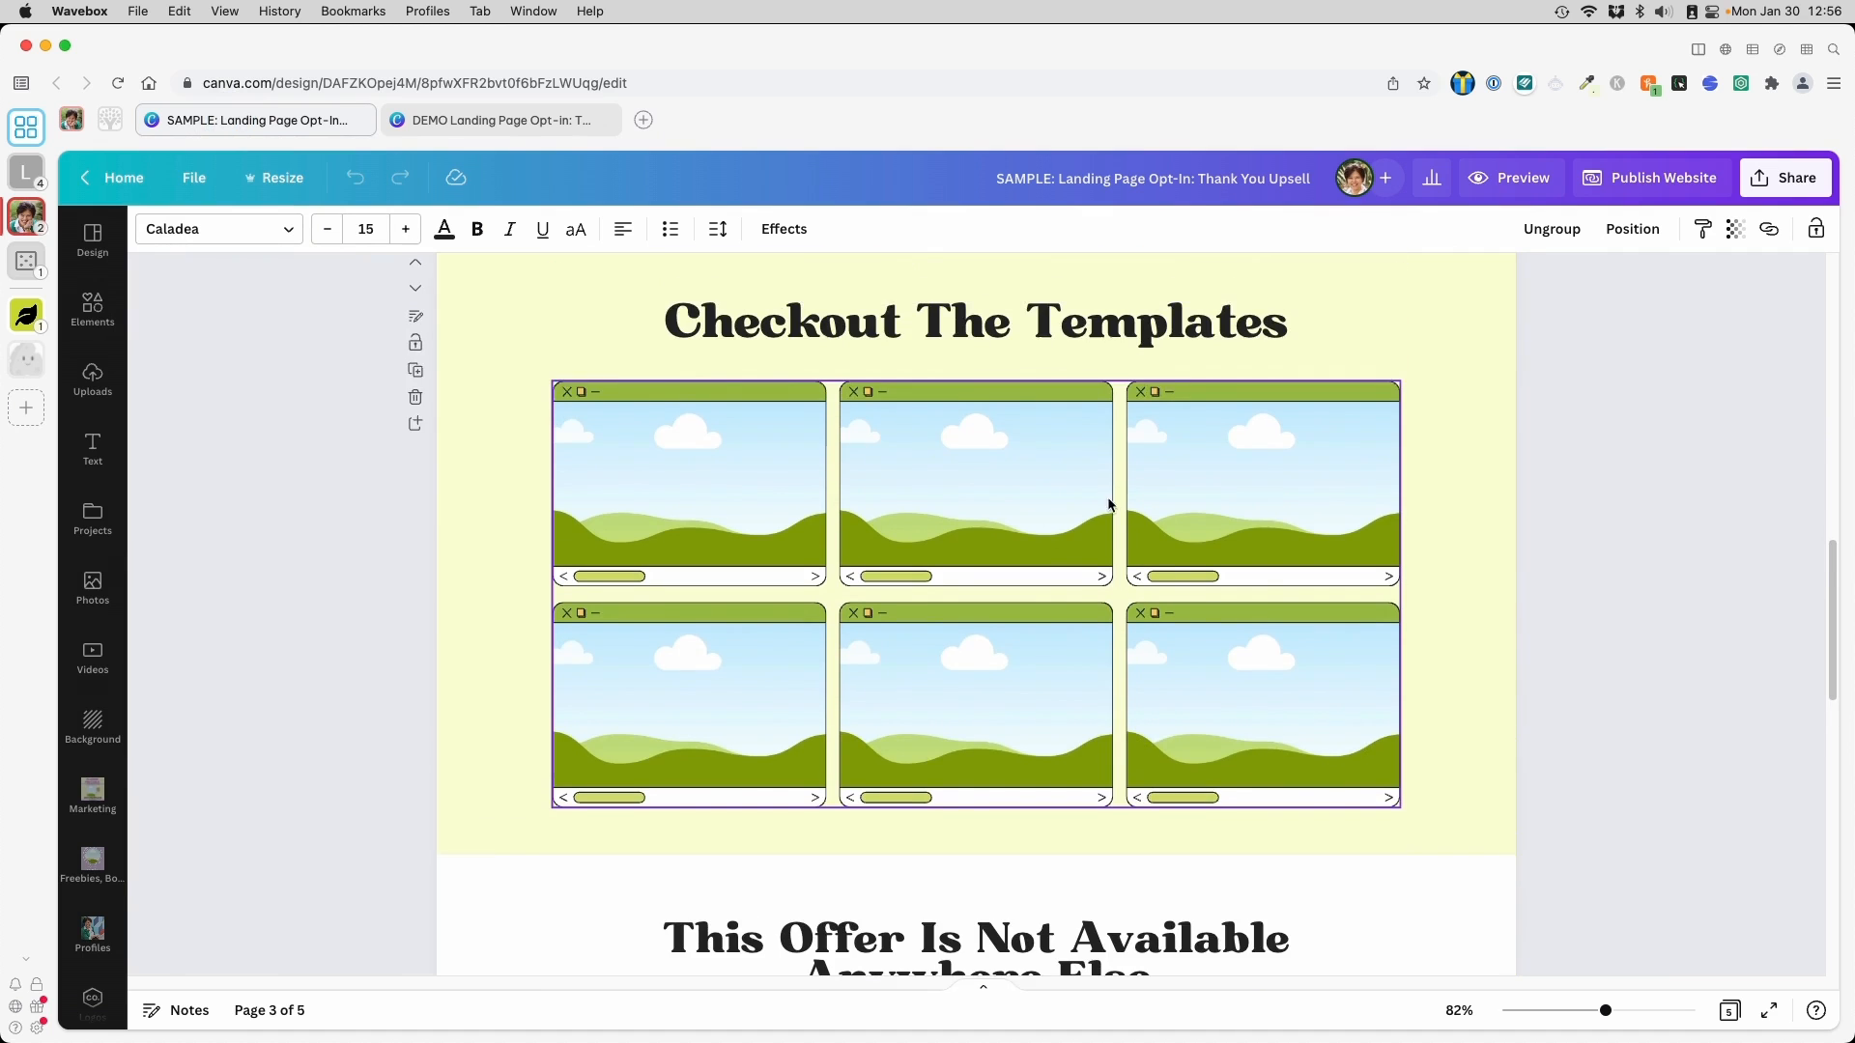
scroll(1184, 663, "down", 3)
scroll(1186, 668, "down", 5)
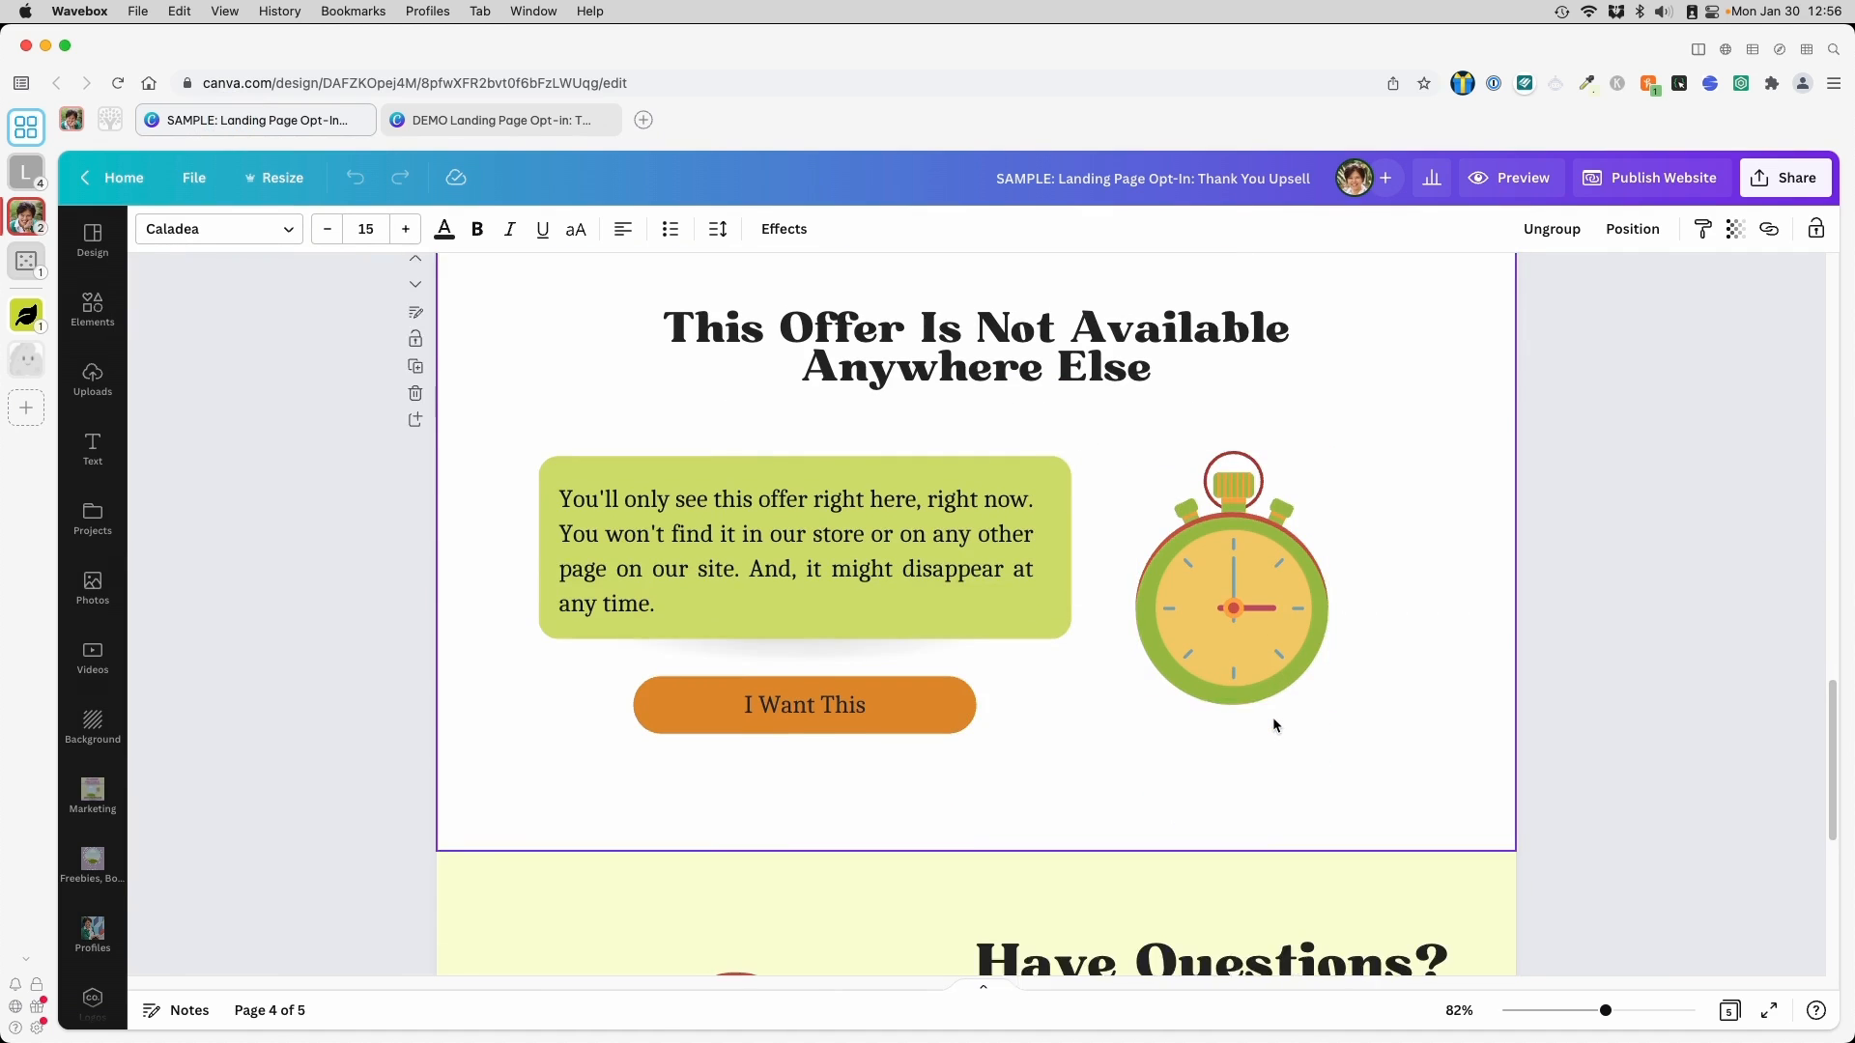
scroll(1272, 717, "up", 2)
left_click(913, 449)
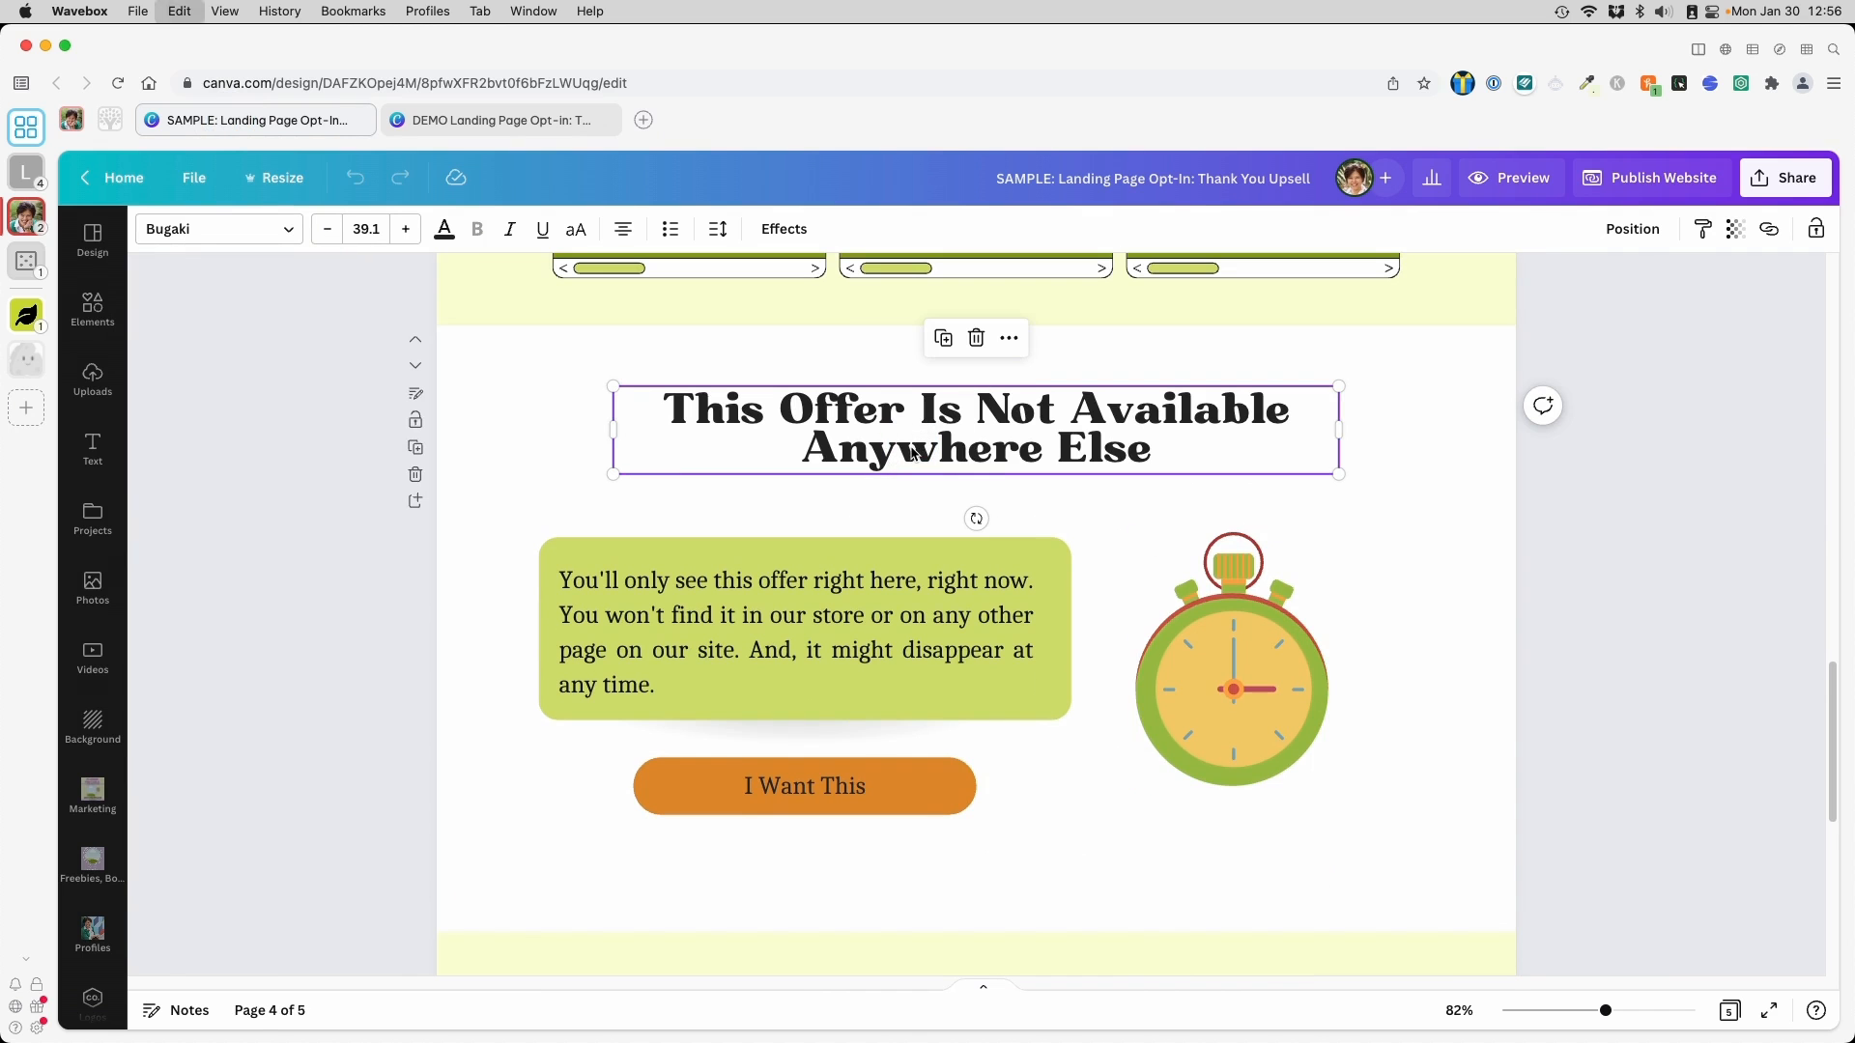
left_click(560, 129)
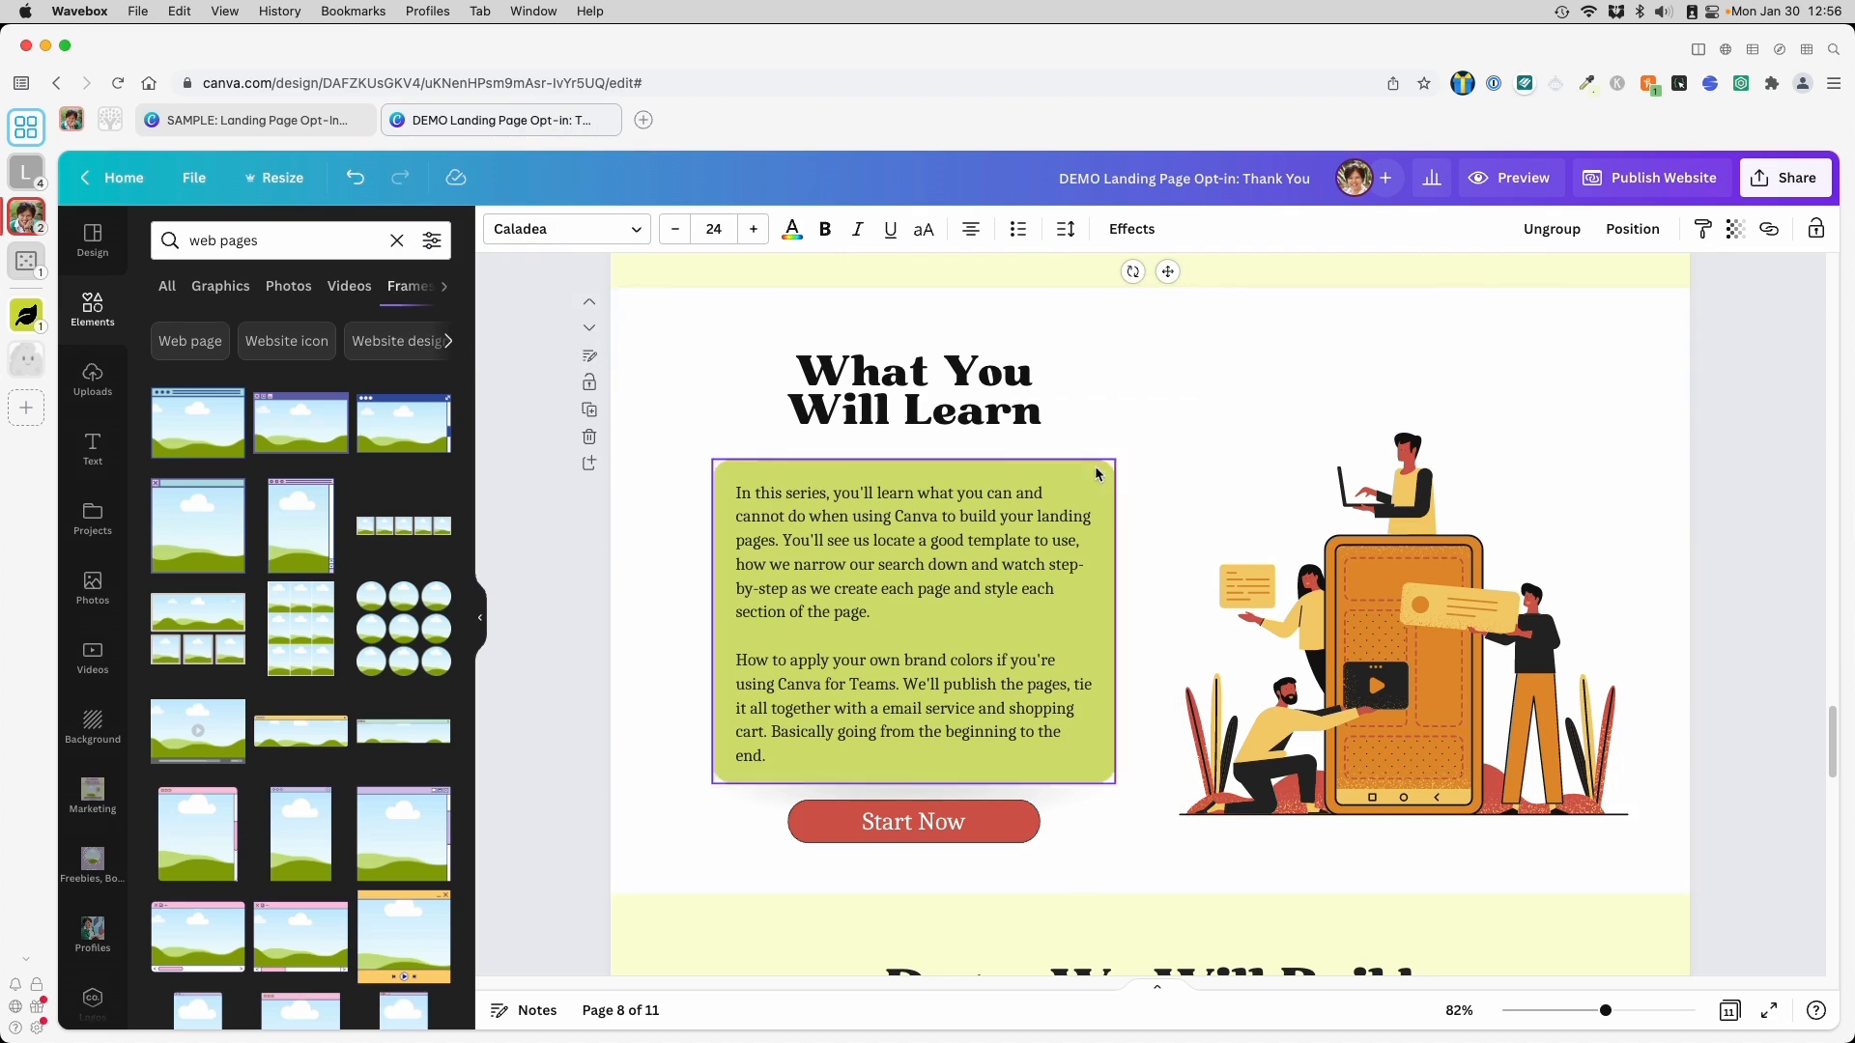
Replace the illustration and heading on the "What You Will Learn" page with the heading "This Offer Is Not Available Anywhere Else"
left_click(1371, 599)
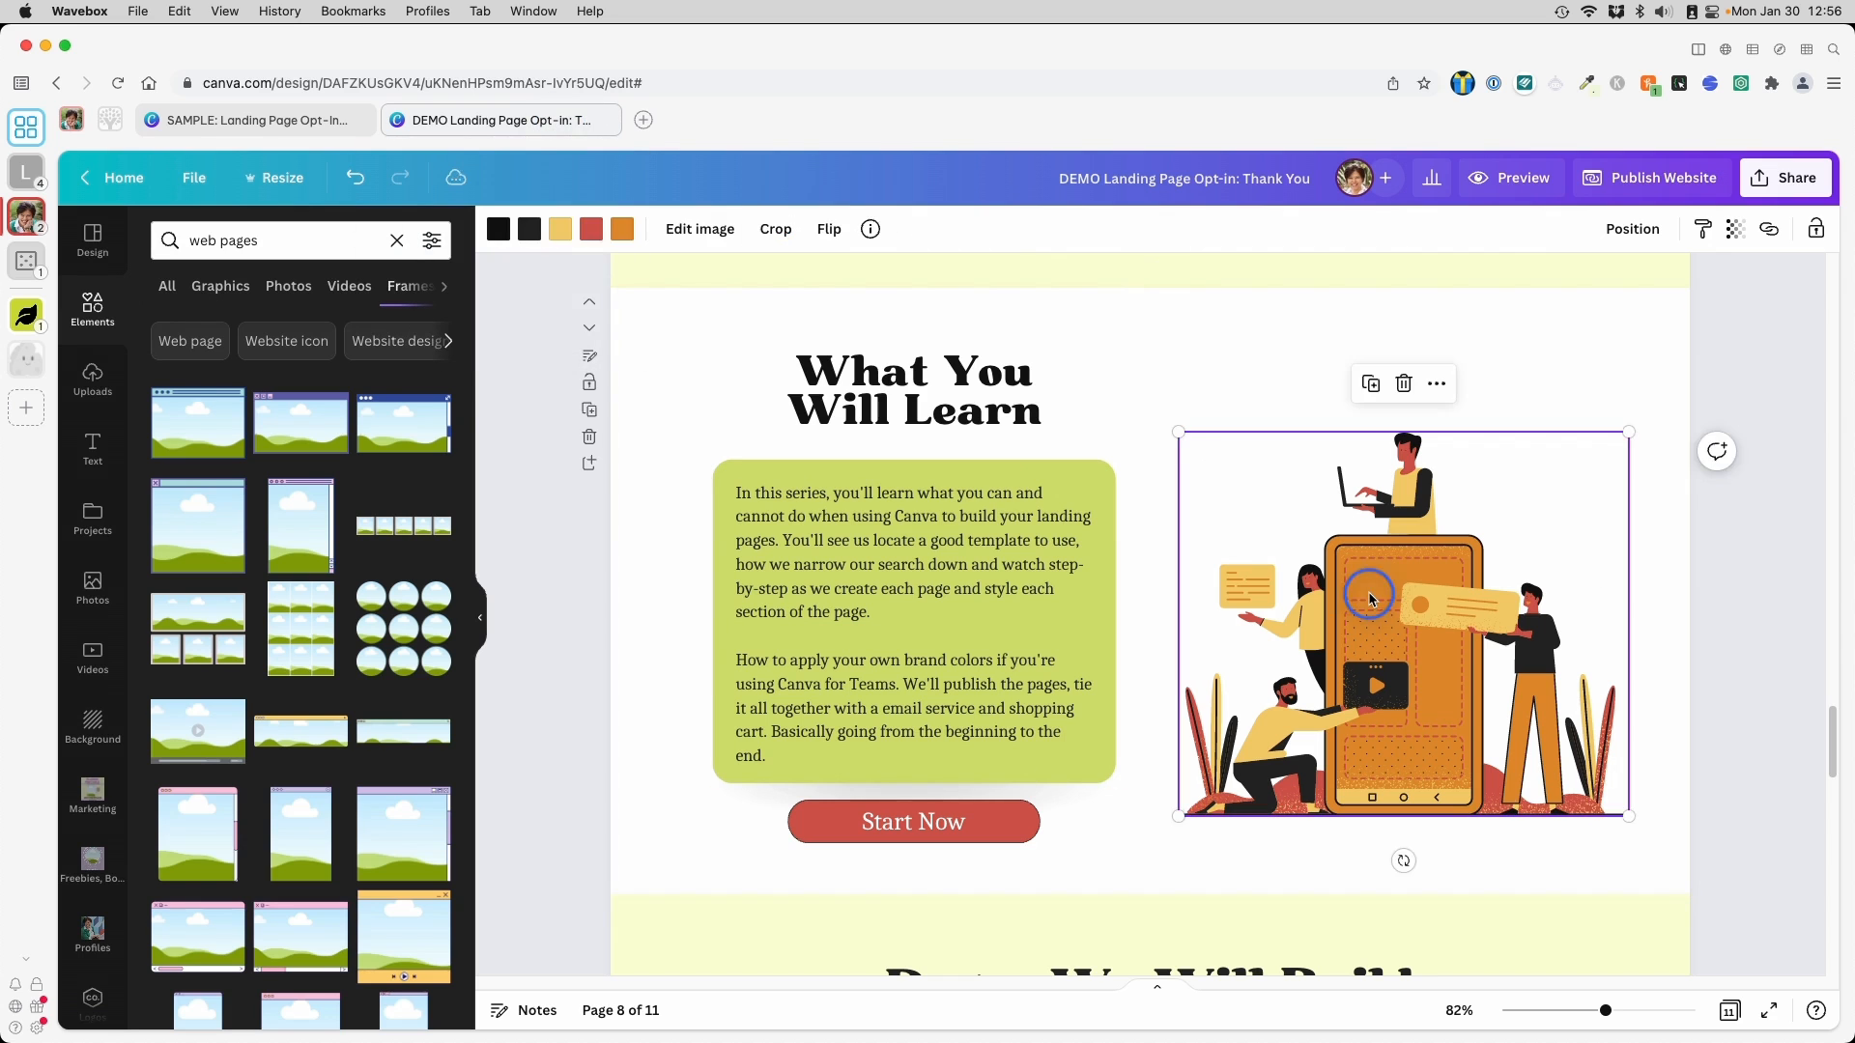
key("Delete")
left_click(952, 365)
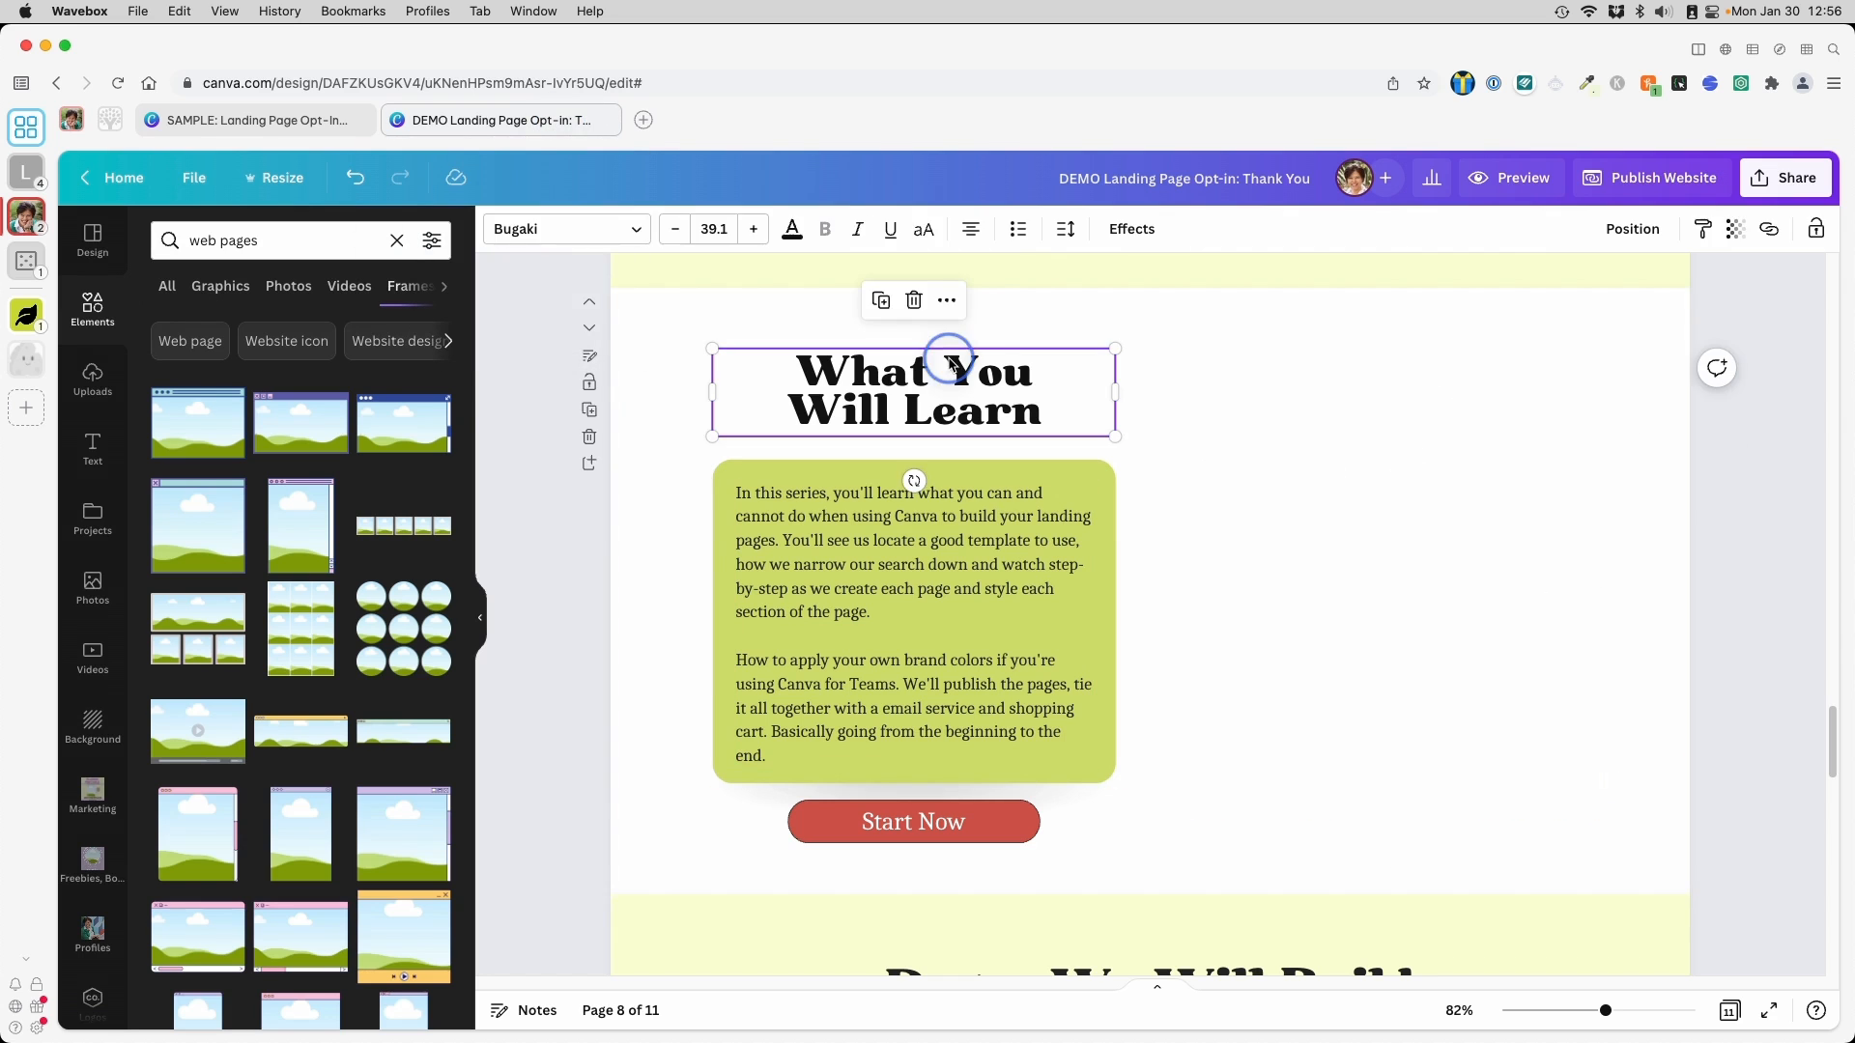
key("Delete")
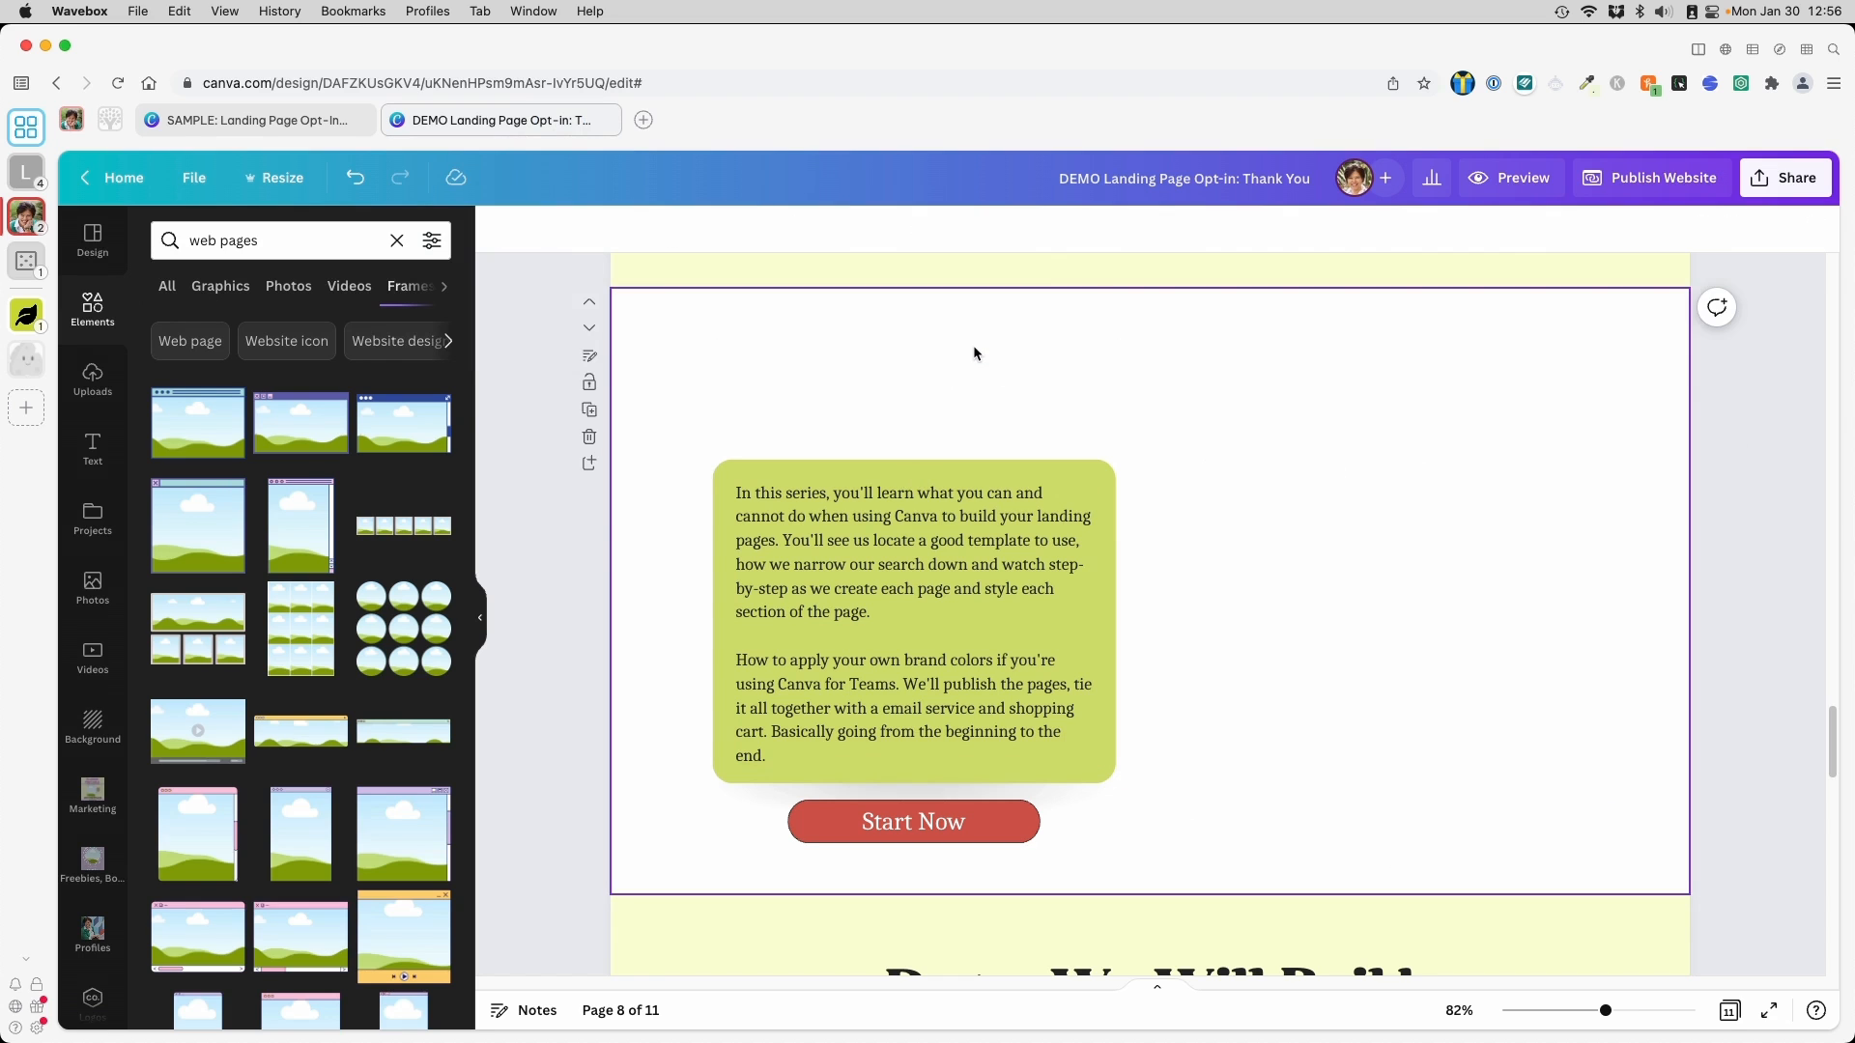
type("This Offer Is Not Available Anywhere Else")
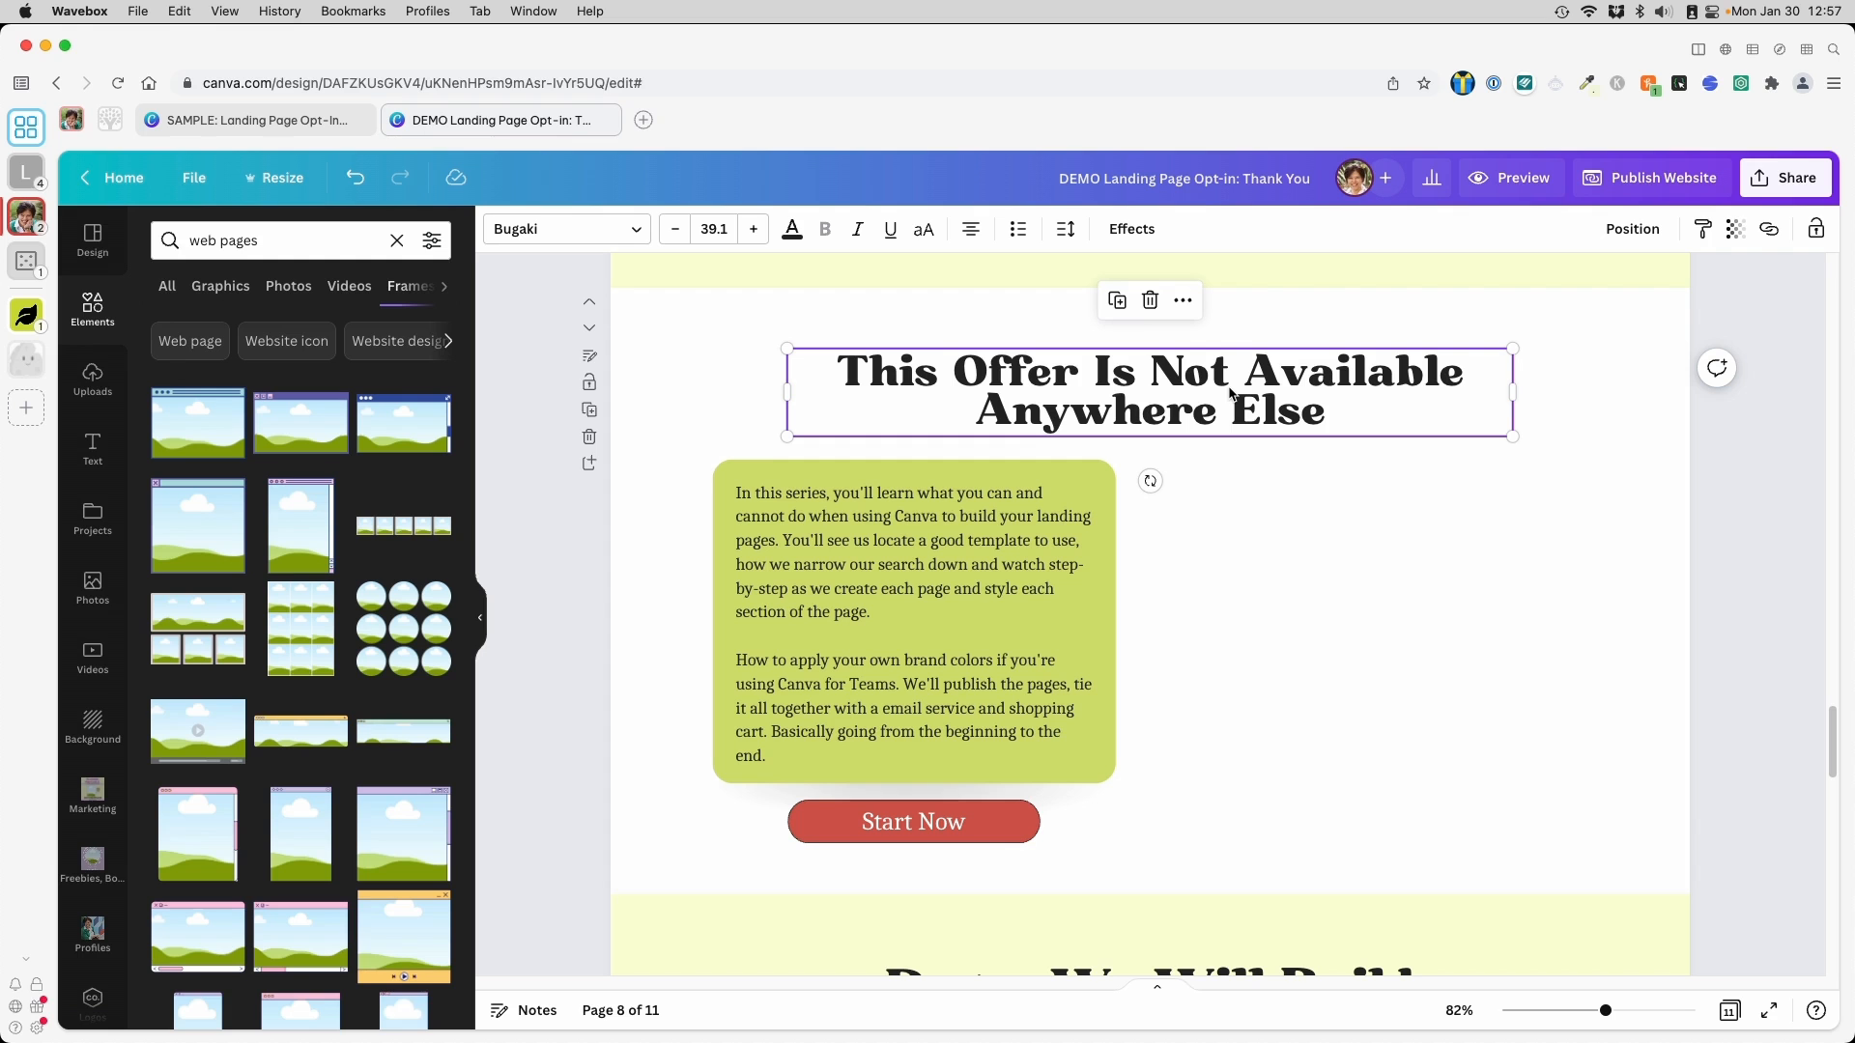
Replace the course description in the green box with the "You'll only see this offer right here, right now" text copied from the sample design
left_click(271, 124)
left_click(687, 568)
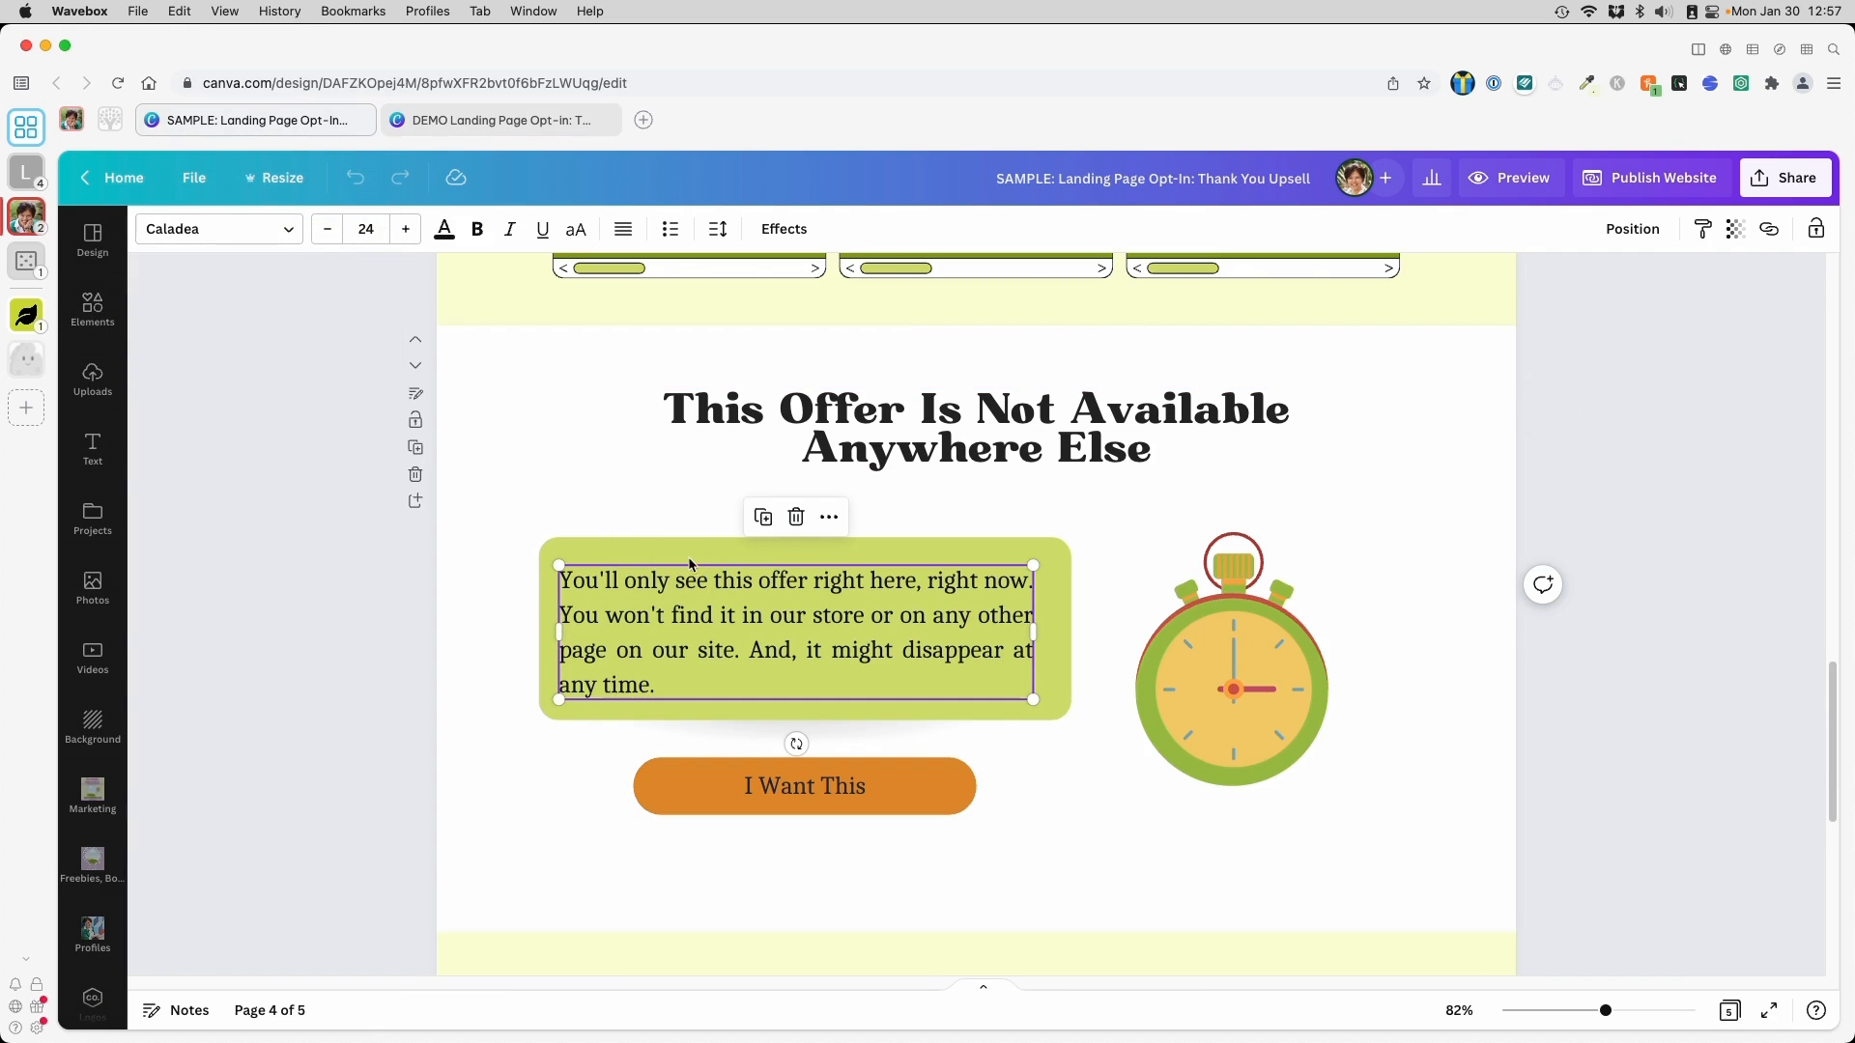
left_click(528, 120)
left_click(967, 570)
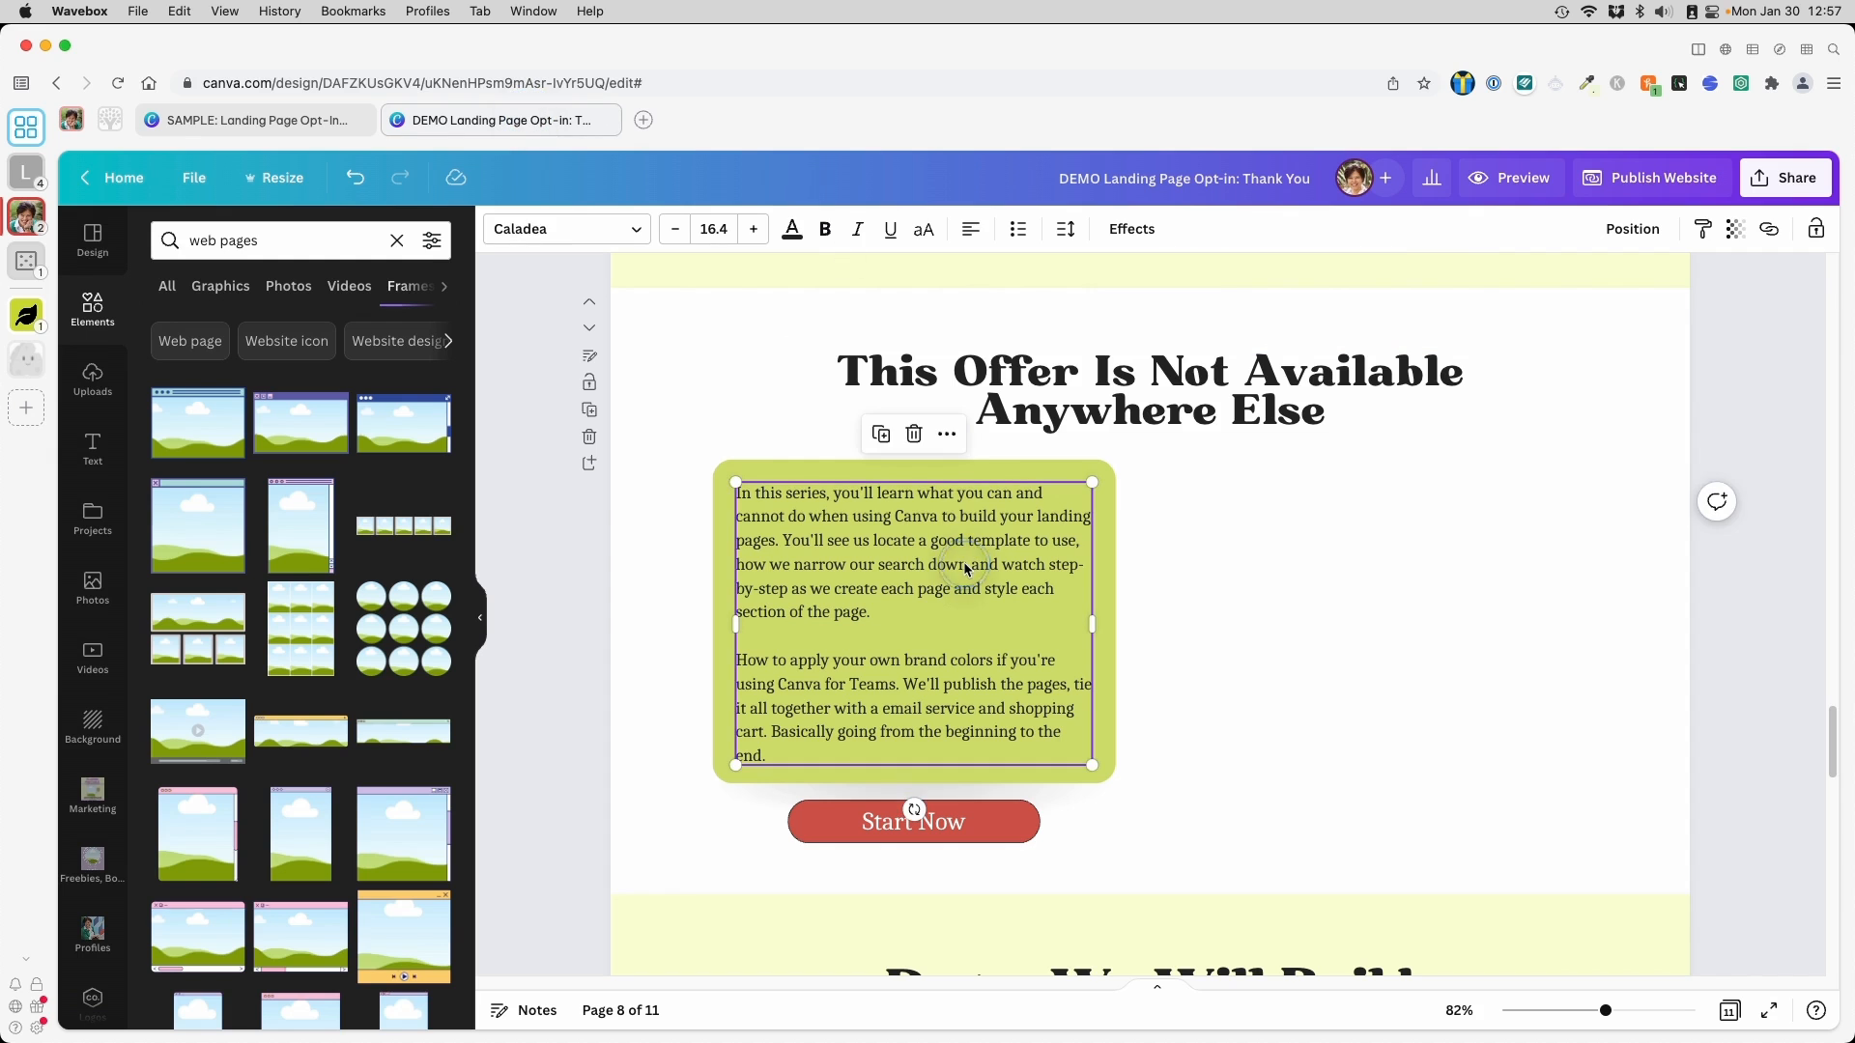
key("BackSpace")
key("super+v")
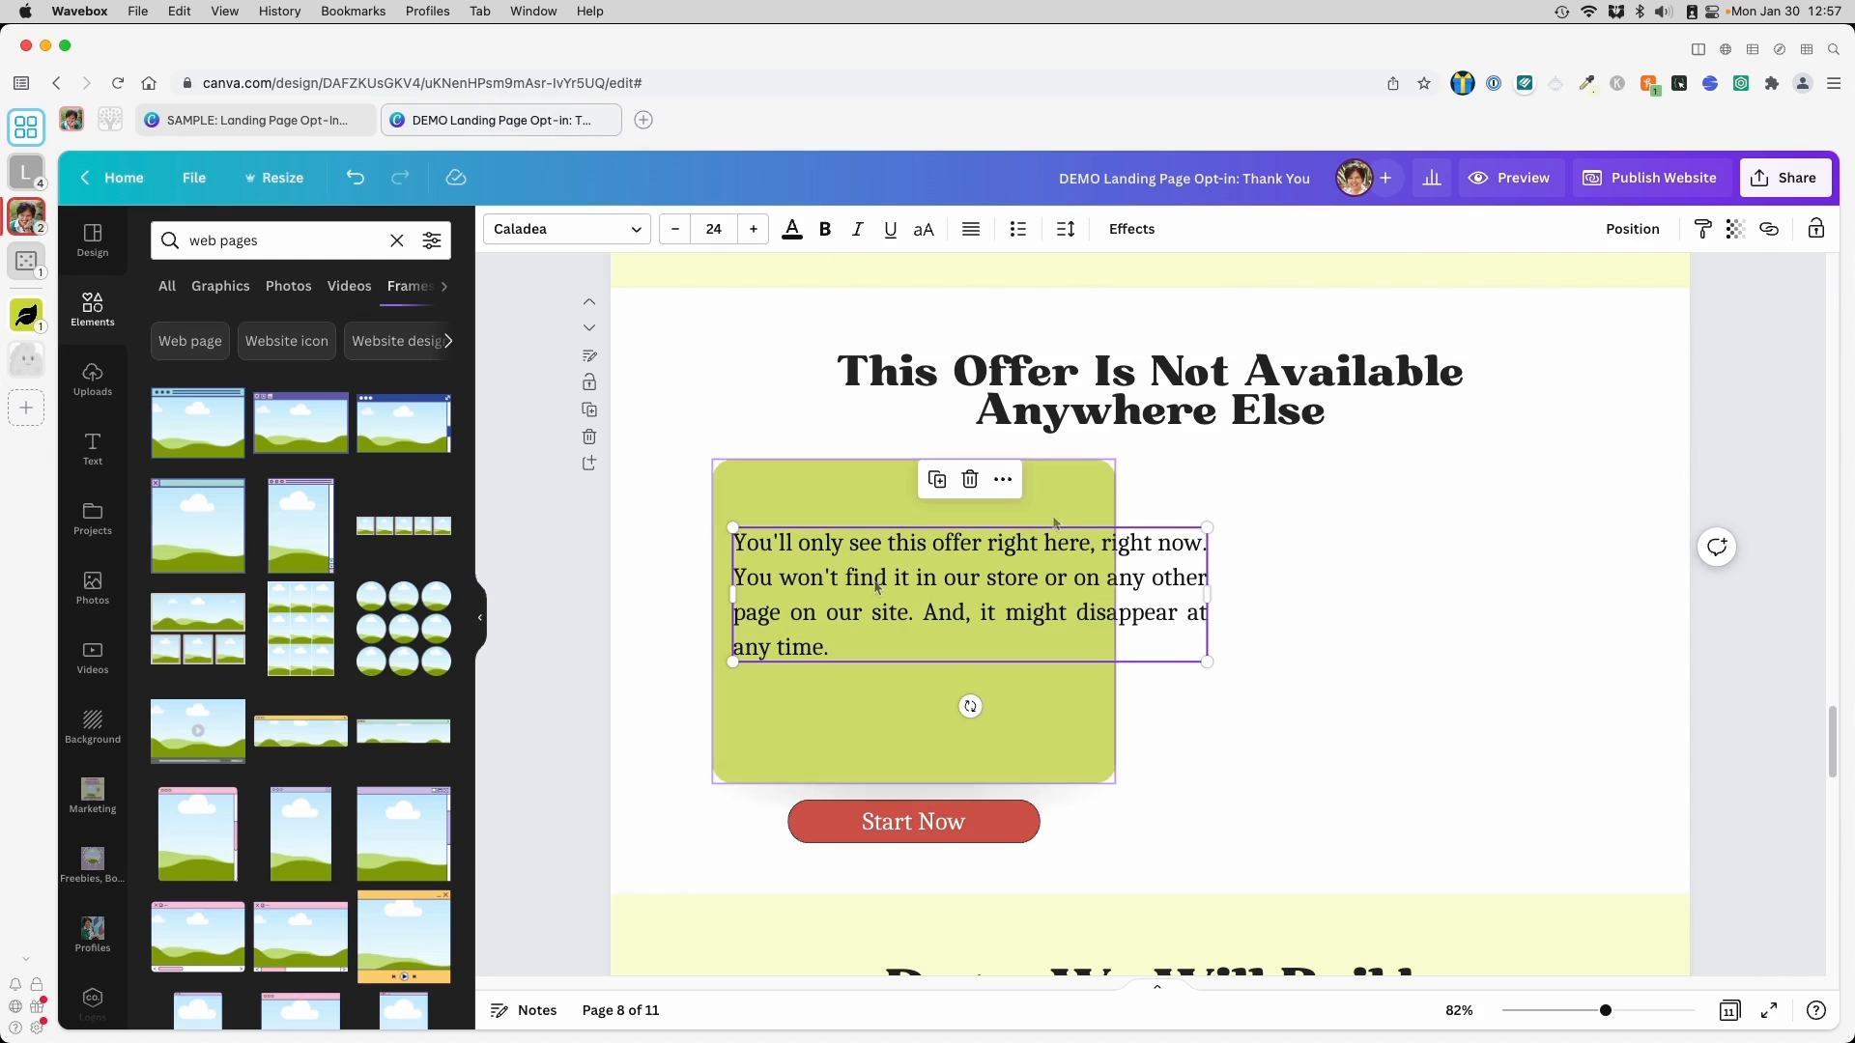
Widen and shorten the green box to fit the offer text, and move its shadow up beneath the box
left_click(1053, 506)
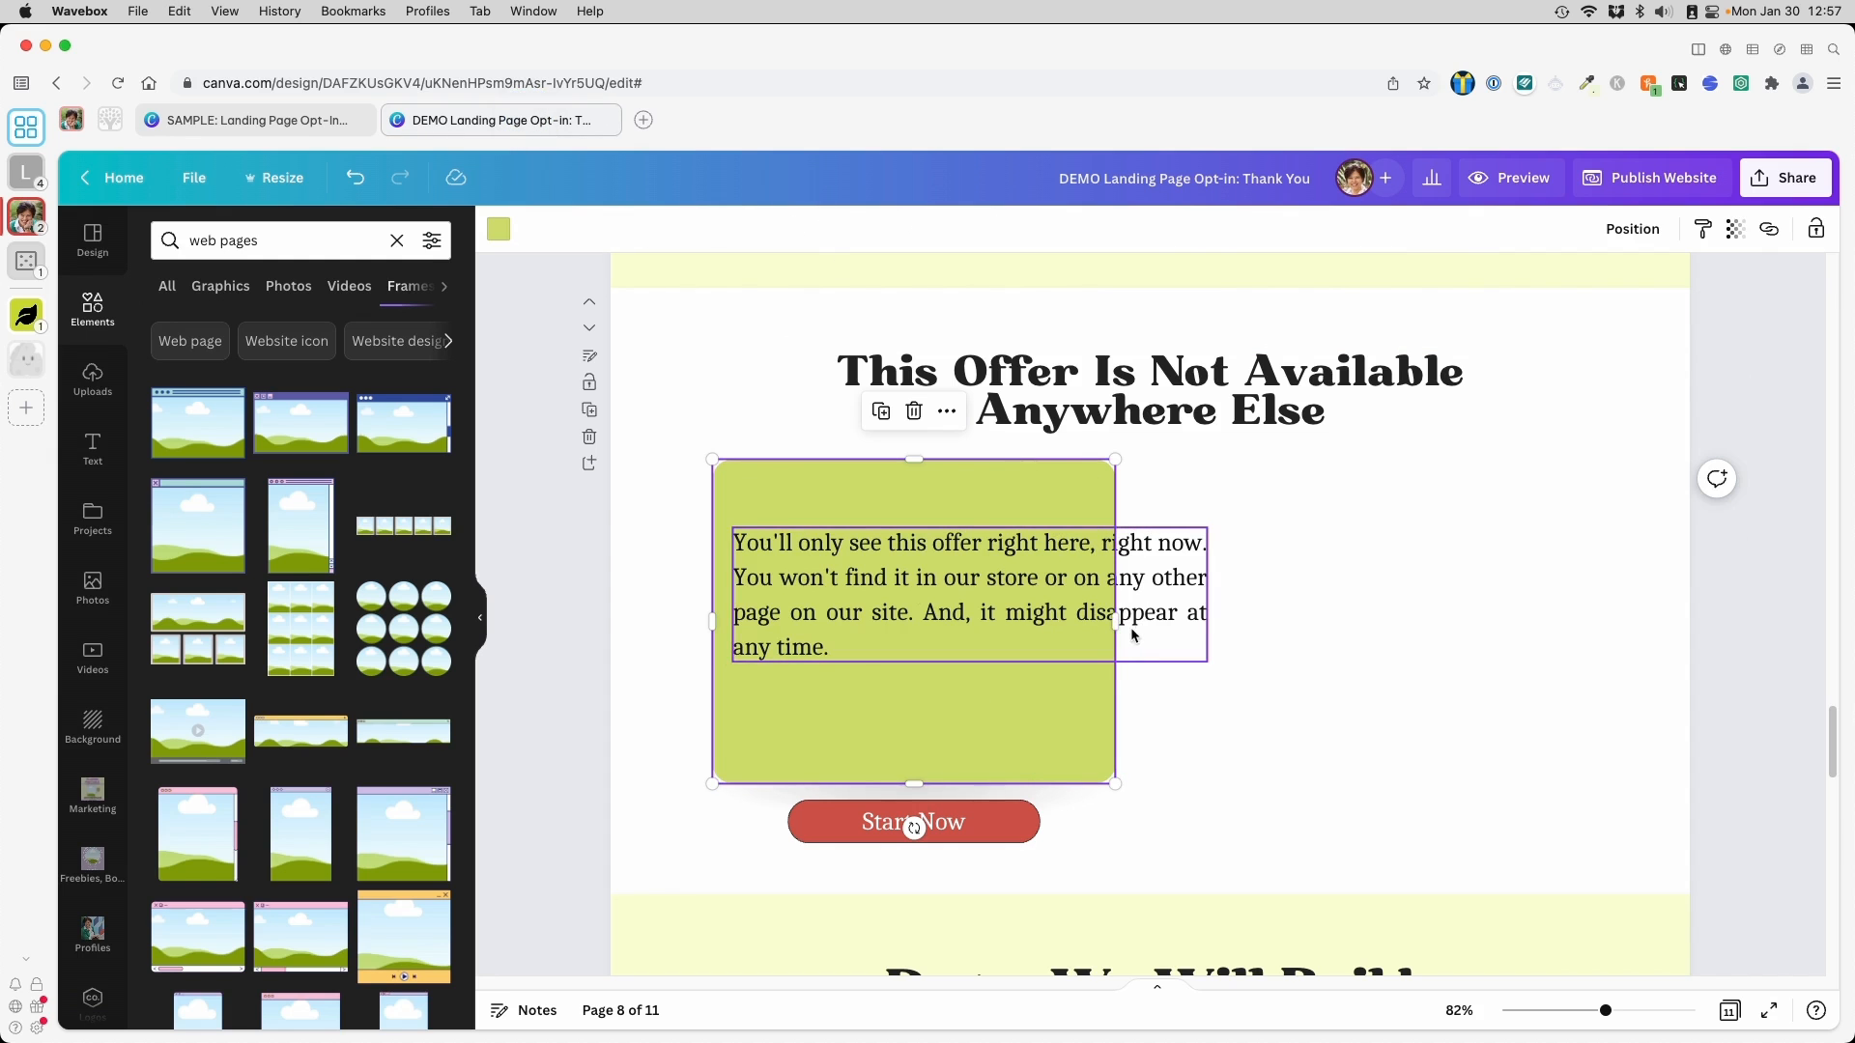
left_click_drag(1115, 622, 1235, 628)
left_click_drag(976, 461, 973, 506)
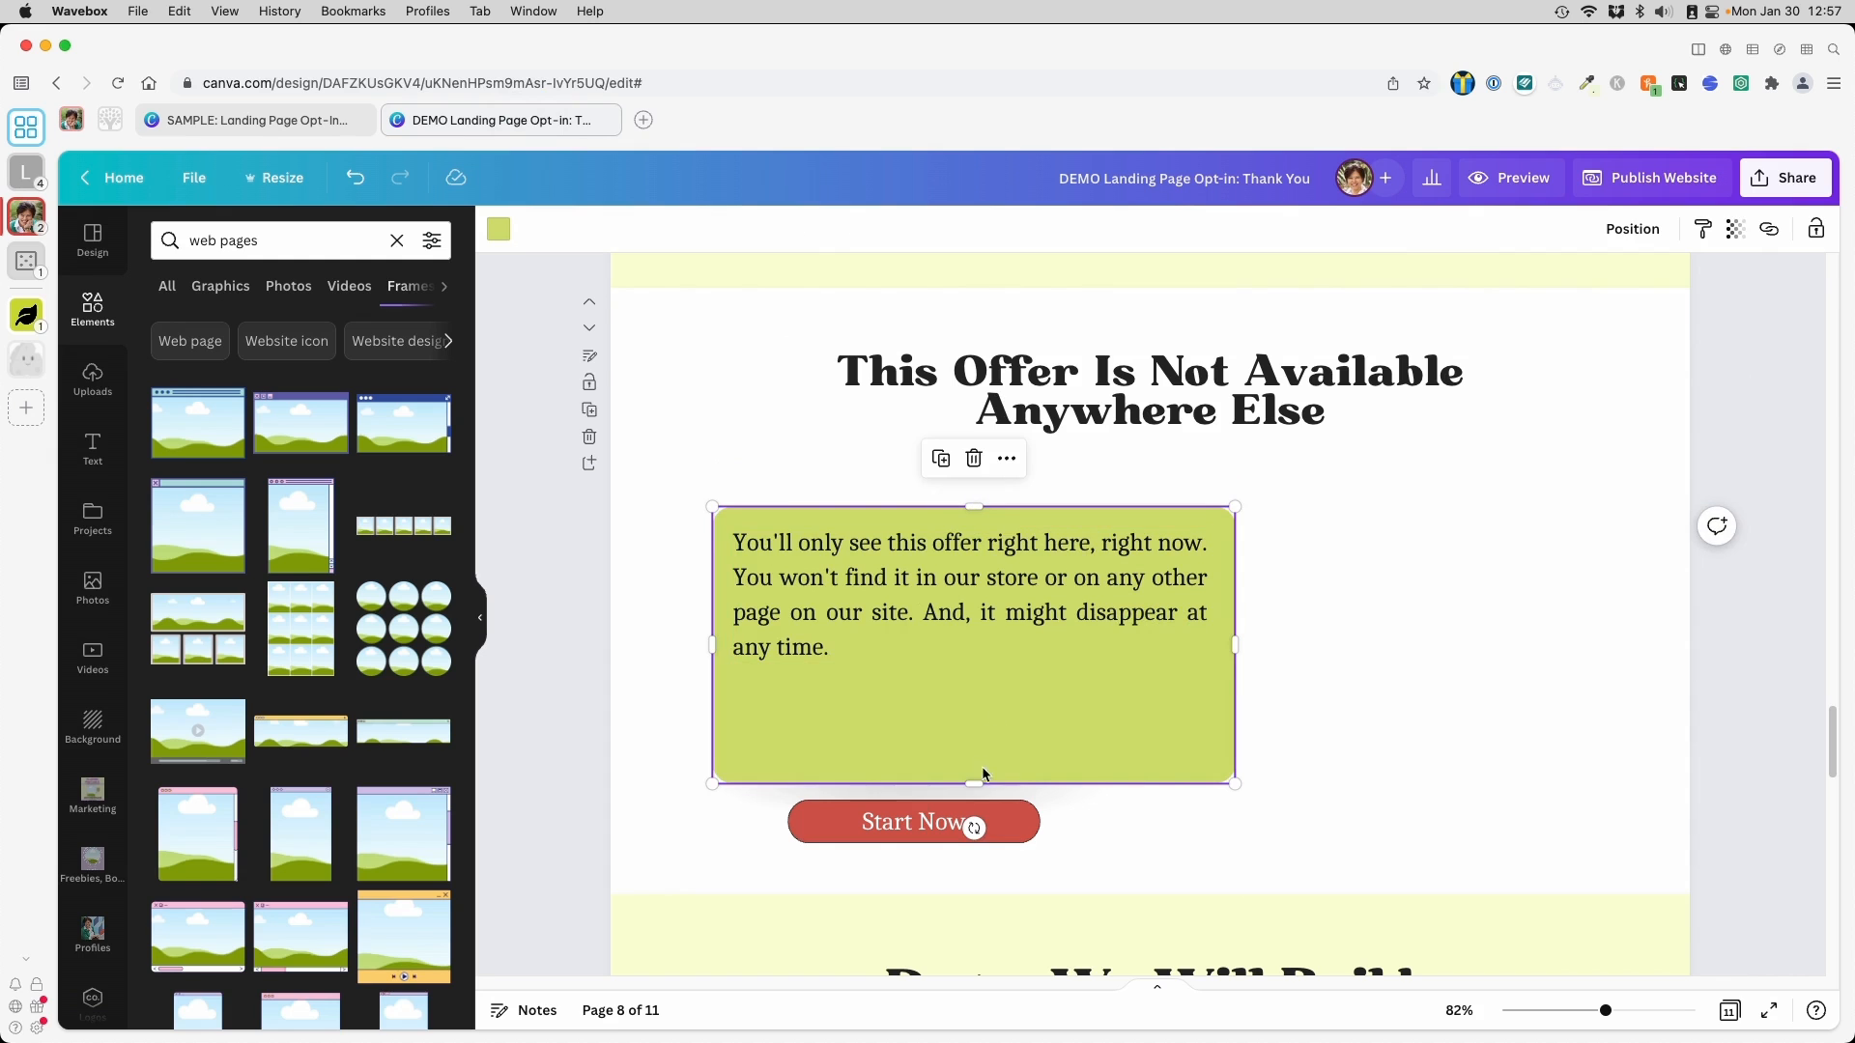
left_click_drag(978, 779, 985, 679)
left_click_drag(981, 748, 1033, 655)
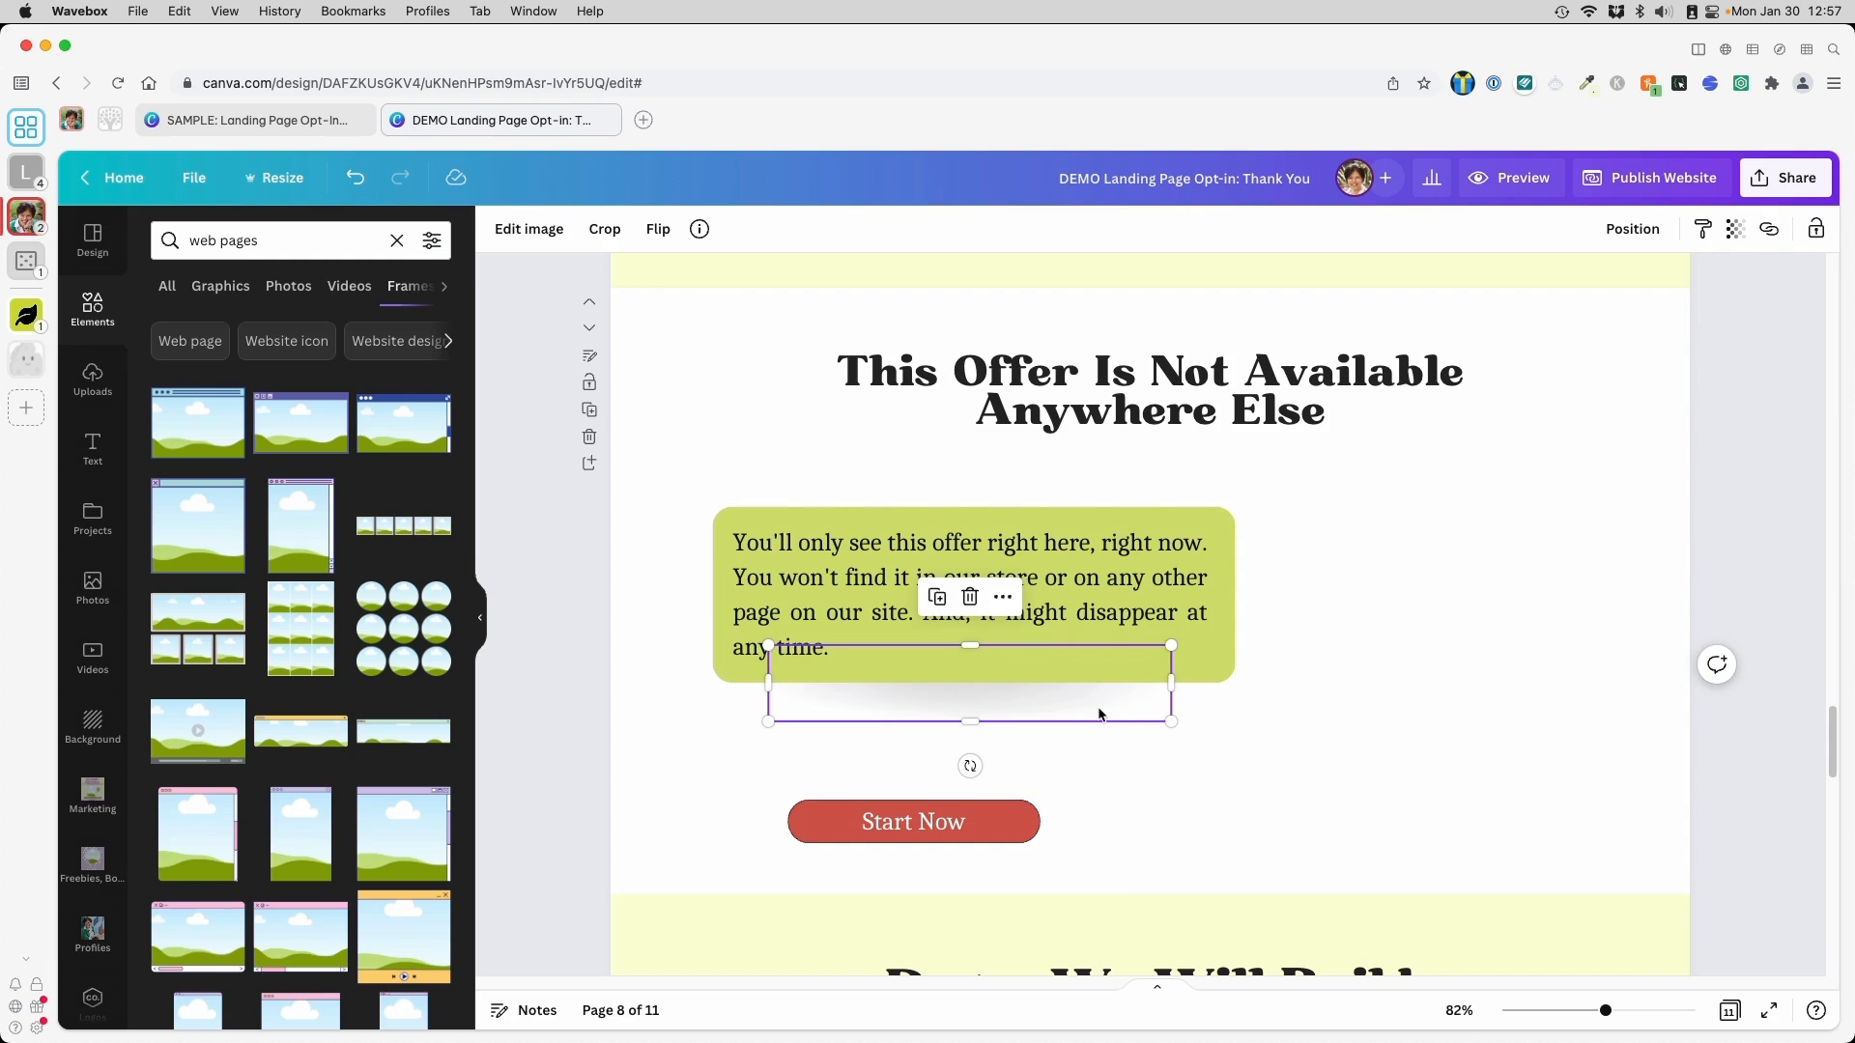
left_click(1189, 795)
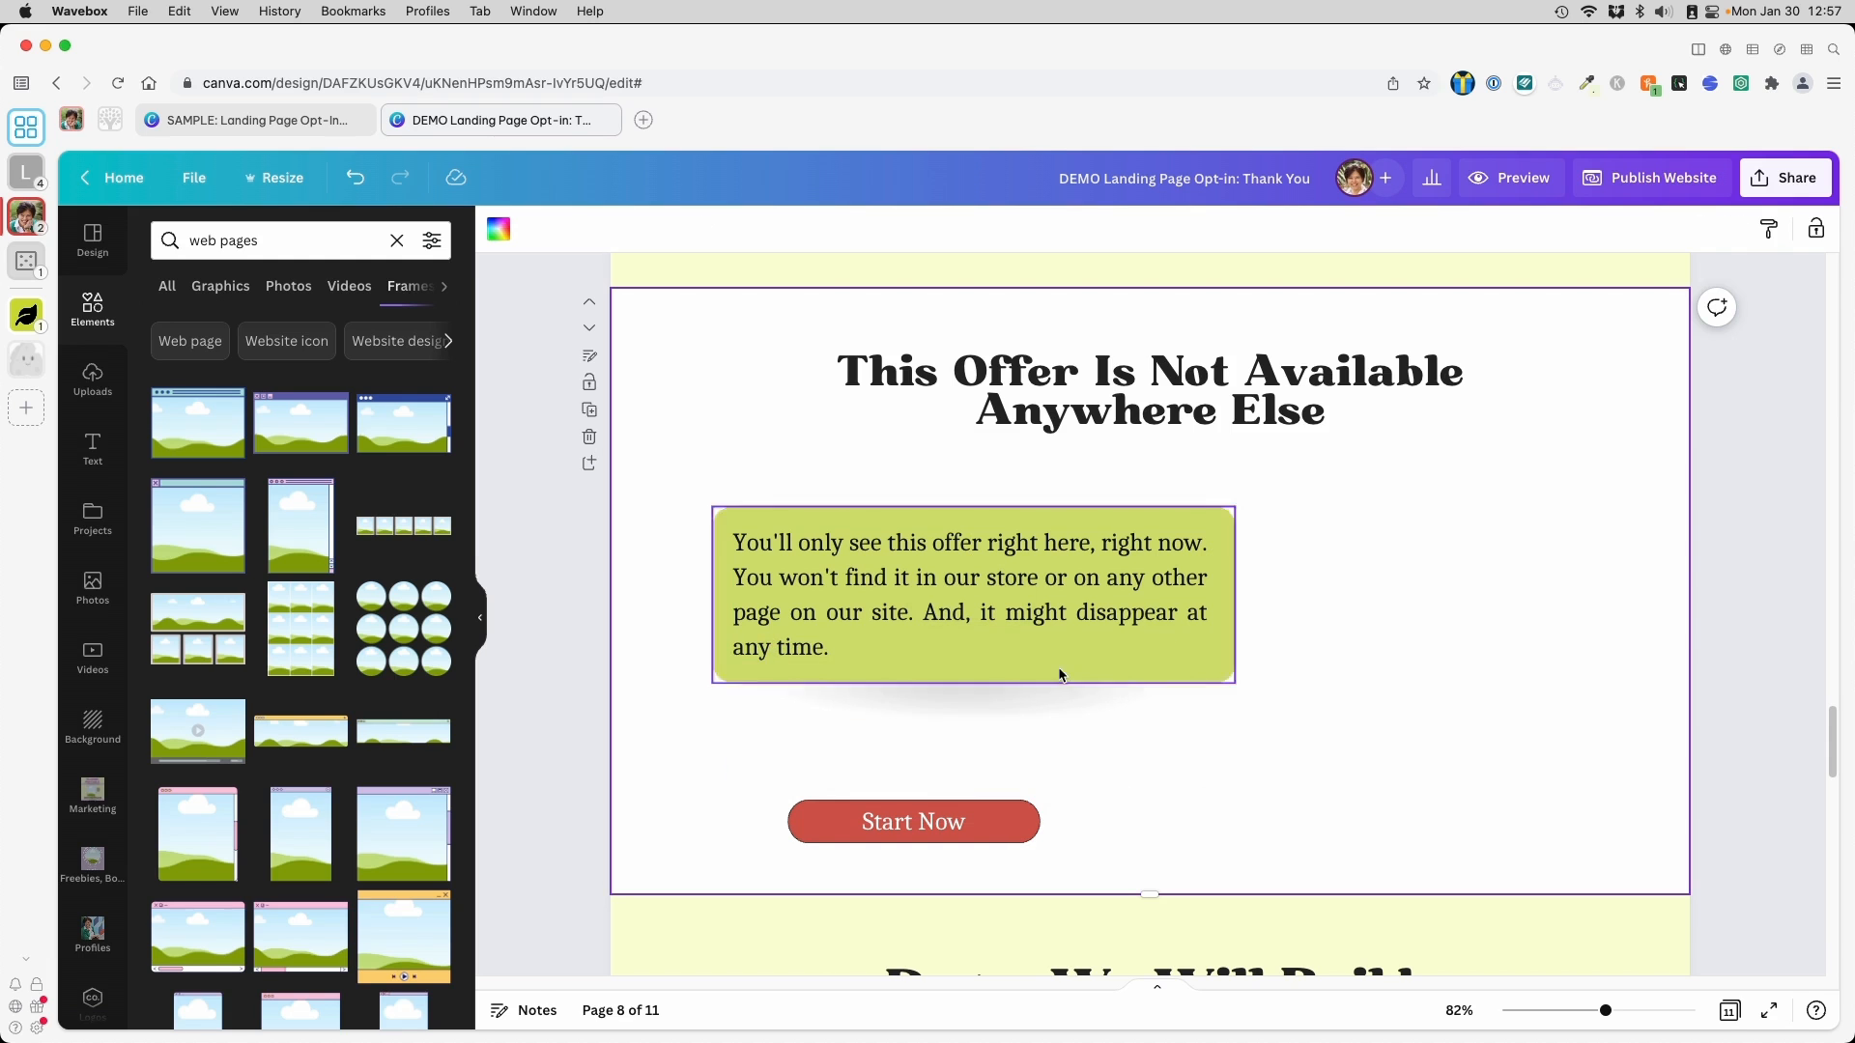
Align the offer text to the center and middle of the green box and group the two
left_click(1087, 637)
left_click(1116, 514, "shift")
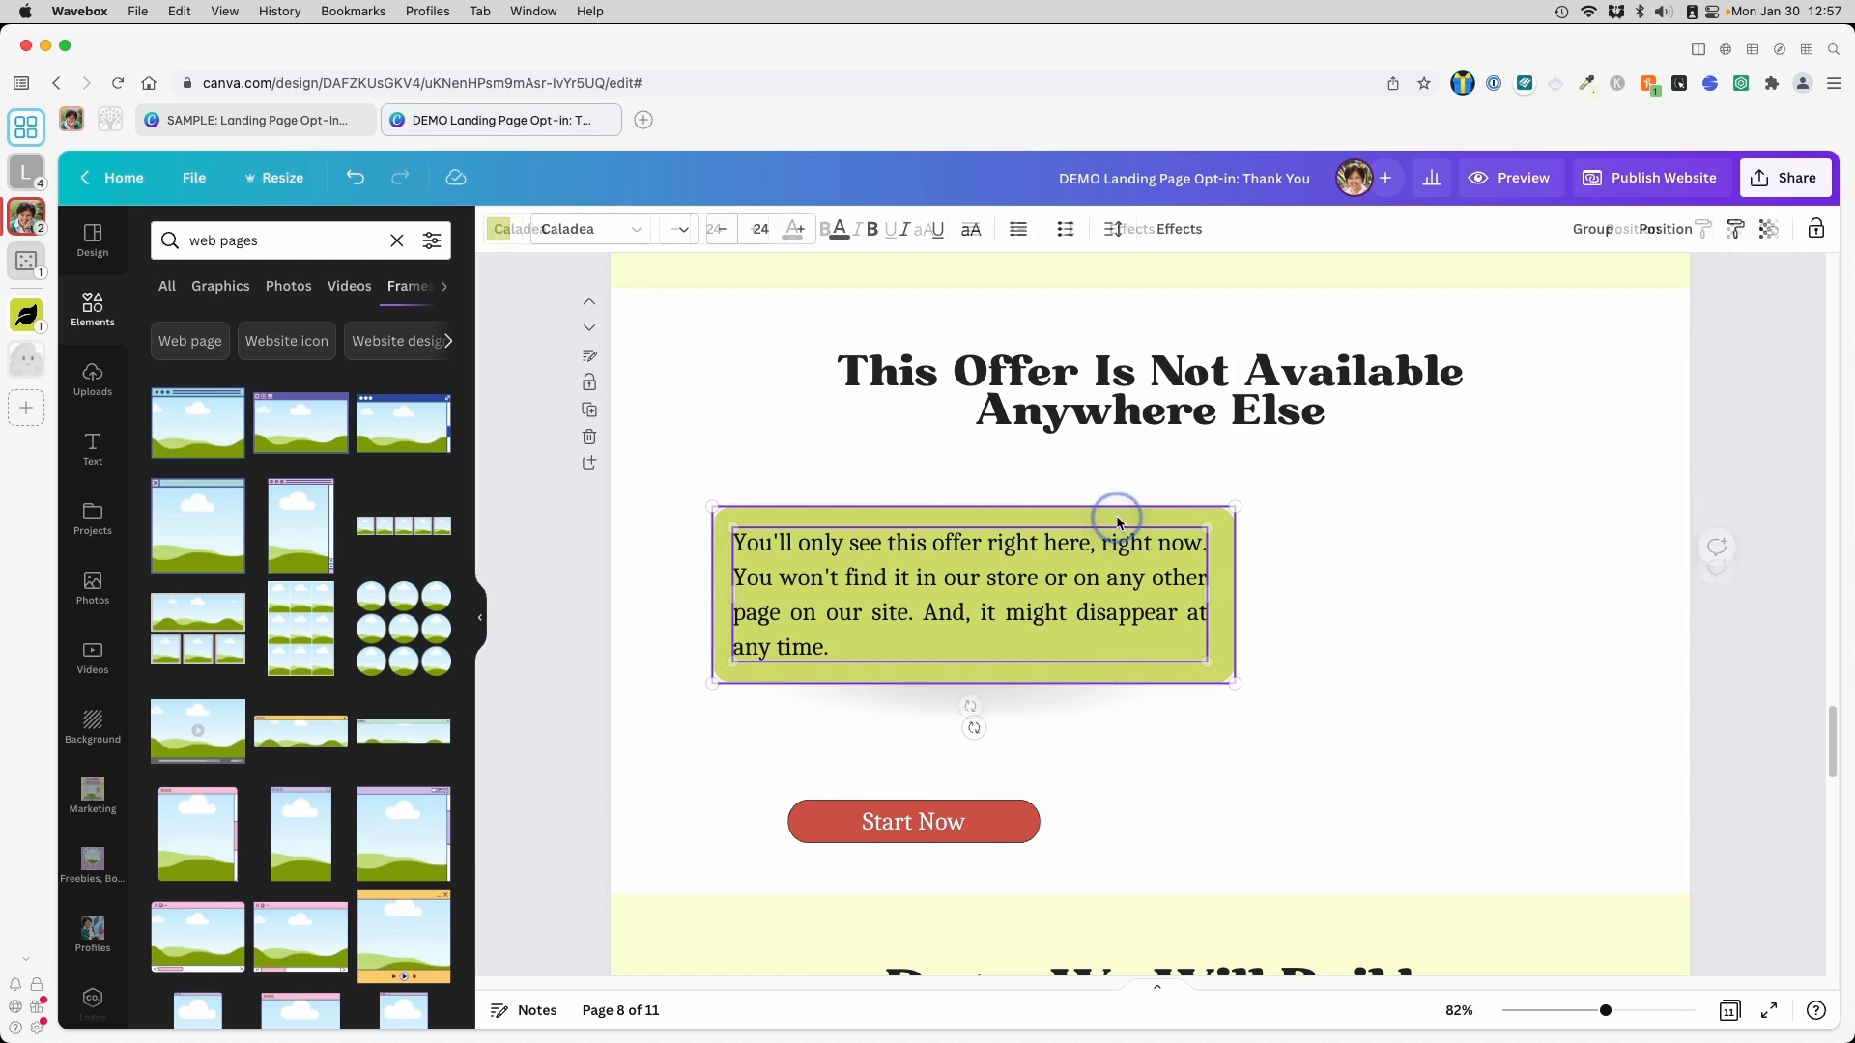
left_click(1664, 230)
left_click(1586, 408)
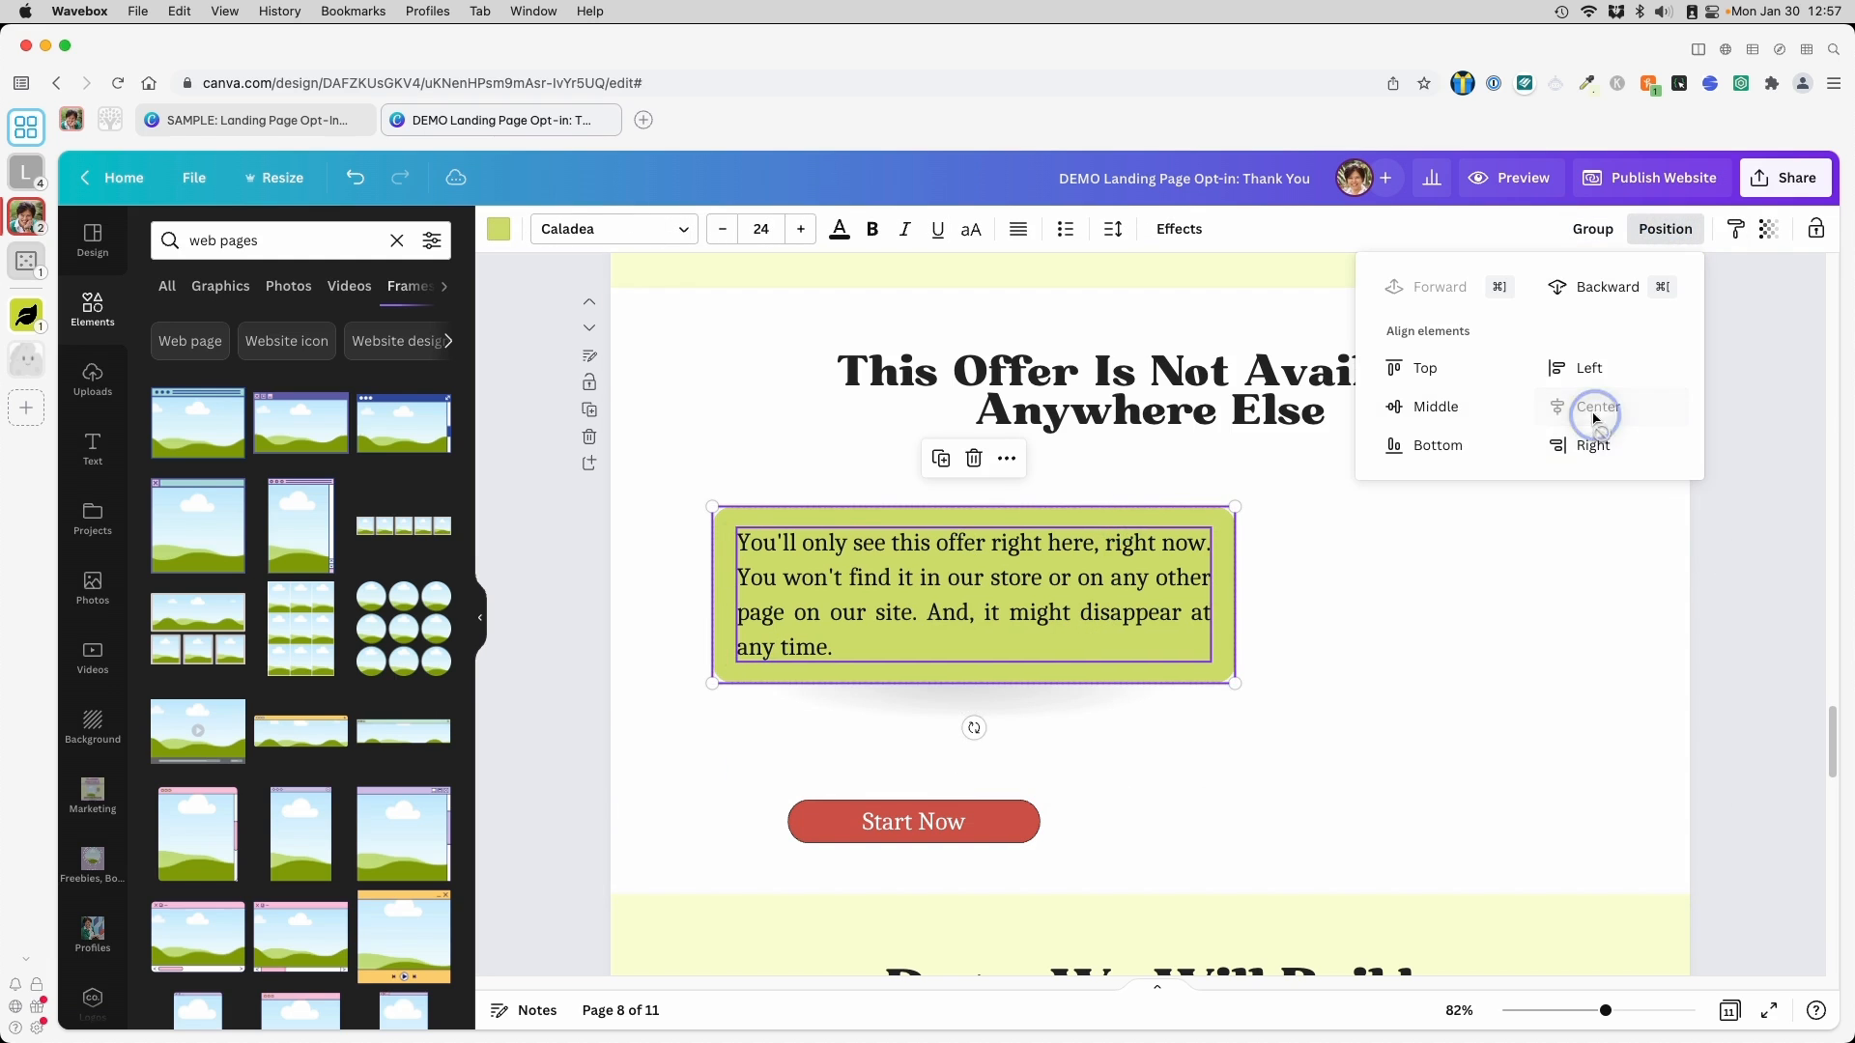
left_click(1458, 414)
left_click(1593, 229)
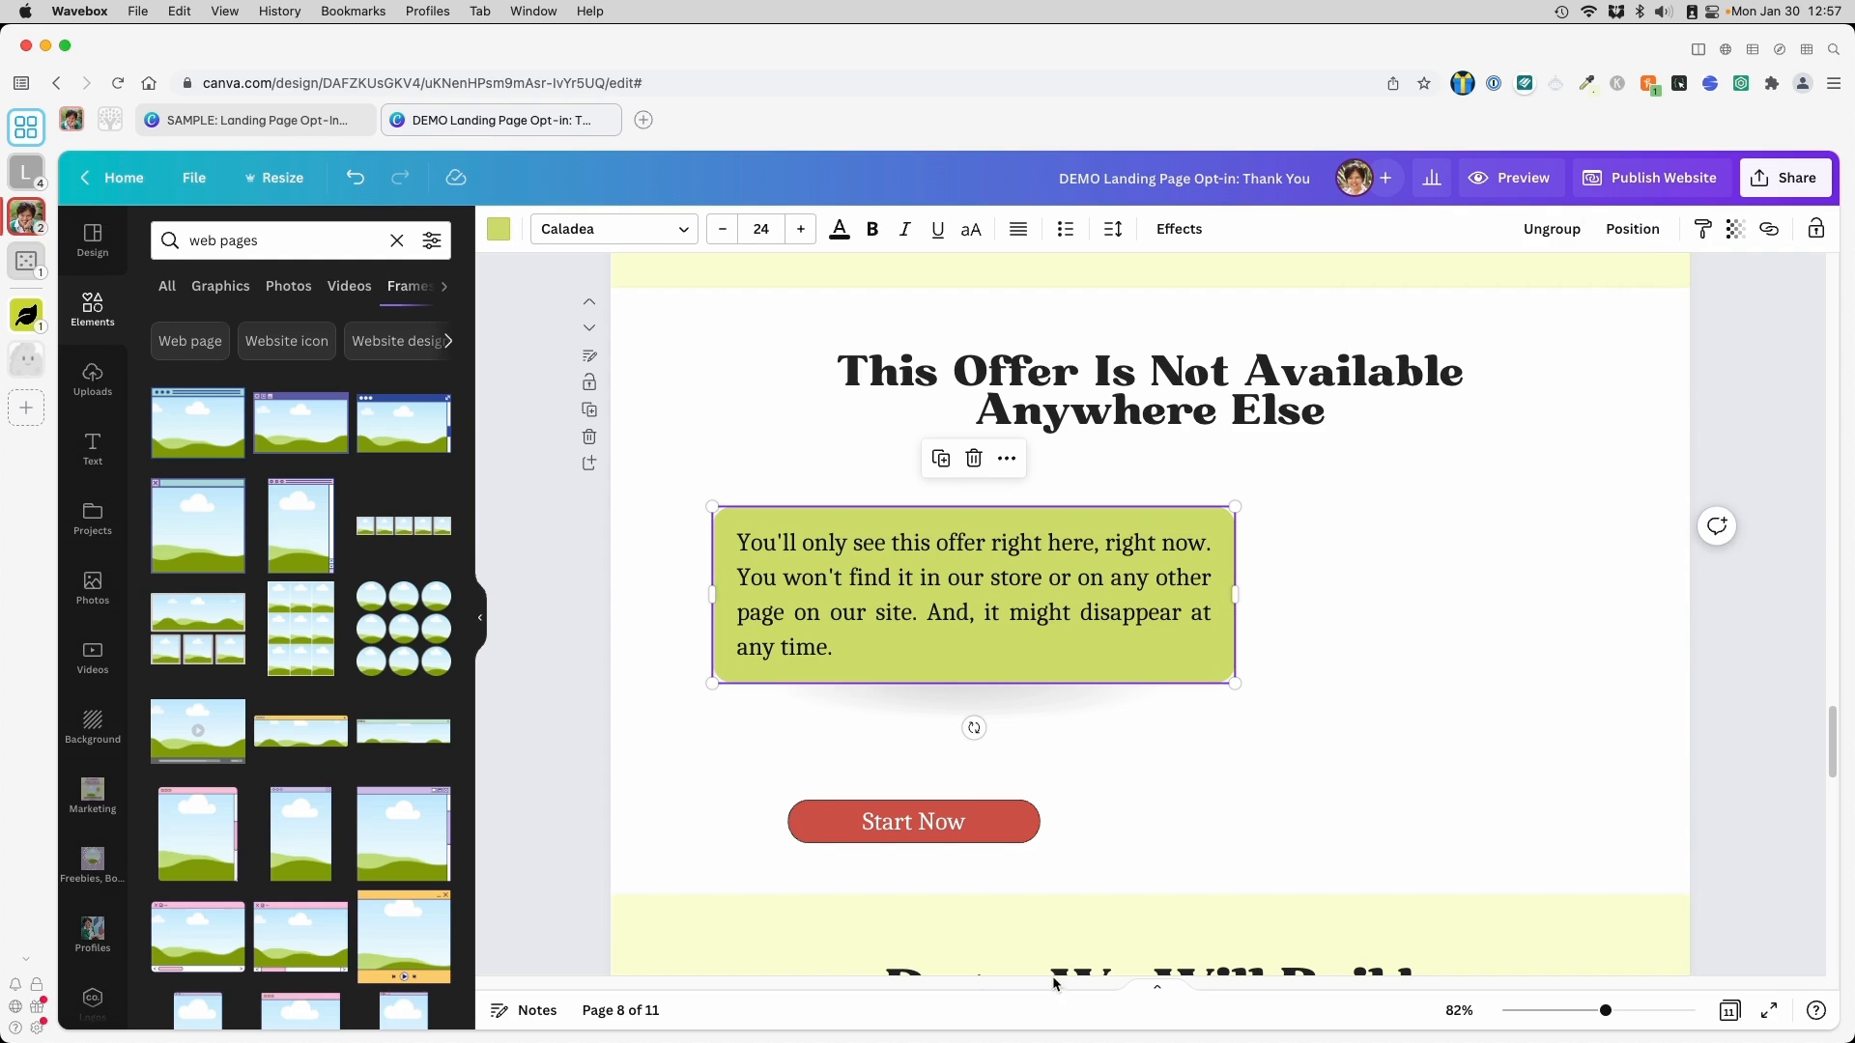
Move the "Start Now" button with its label up, centered beneath the green offer box
left_click(920, 823)
mouse_move(925, 824)
left_mouse_down()
mouse_move(957, 828)
mouse_move(923, 837)
left_mouse_up()
left_click_drag(577, 810, 1014, 773)
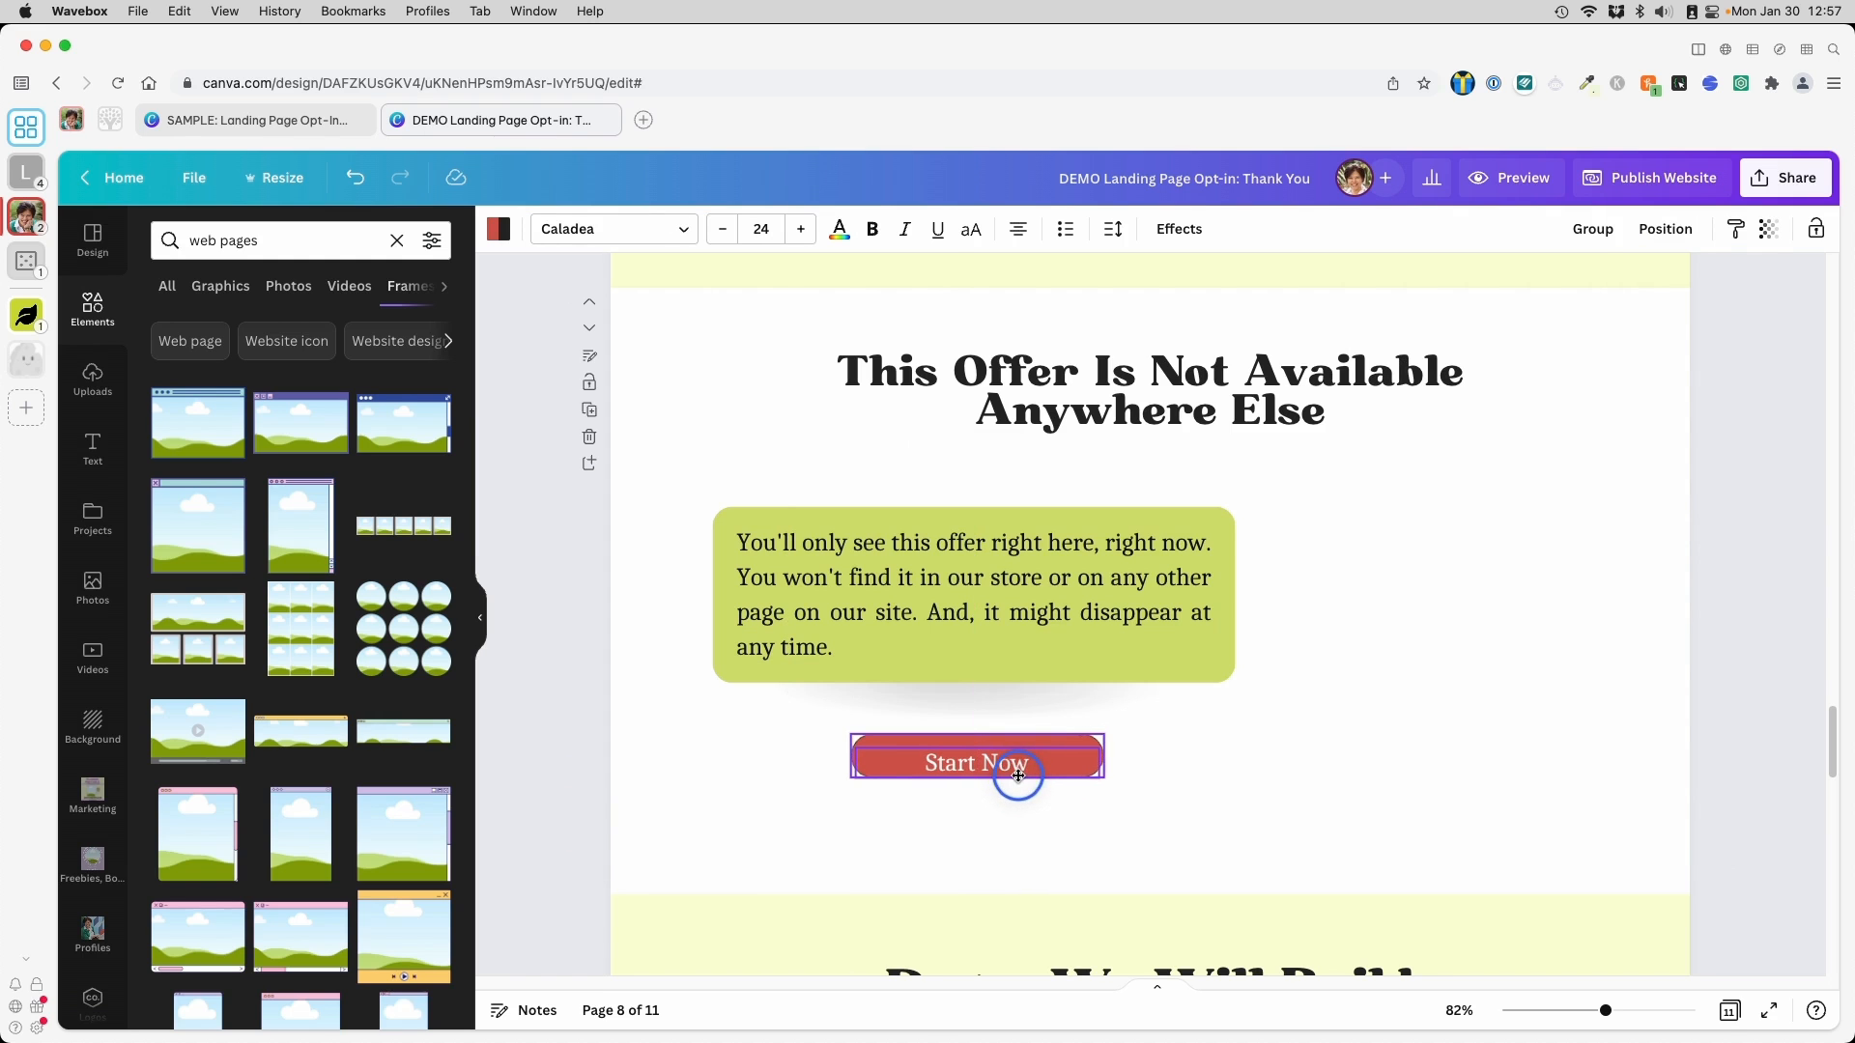
left_click(966, 821)
Change the "Start Now" button label to "OK! Access Now"
left_click(982, 761)
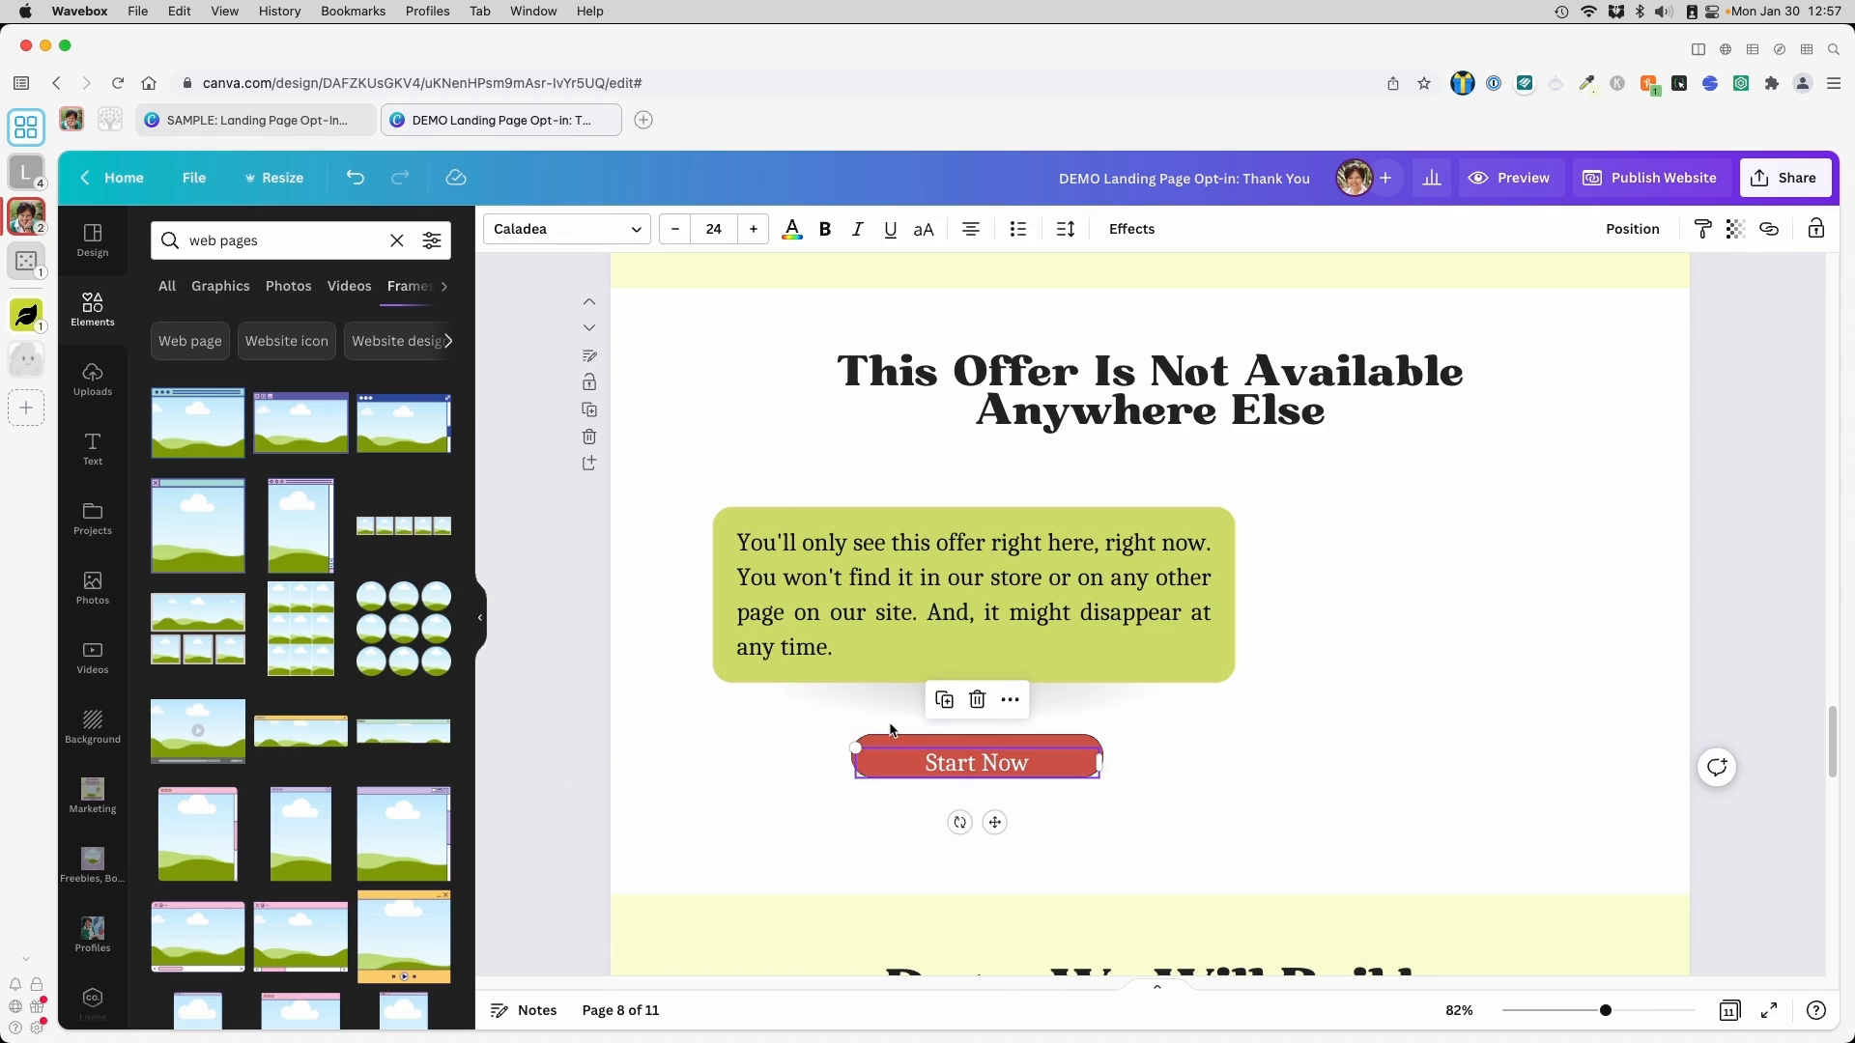
left_click(955, 764)
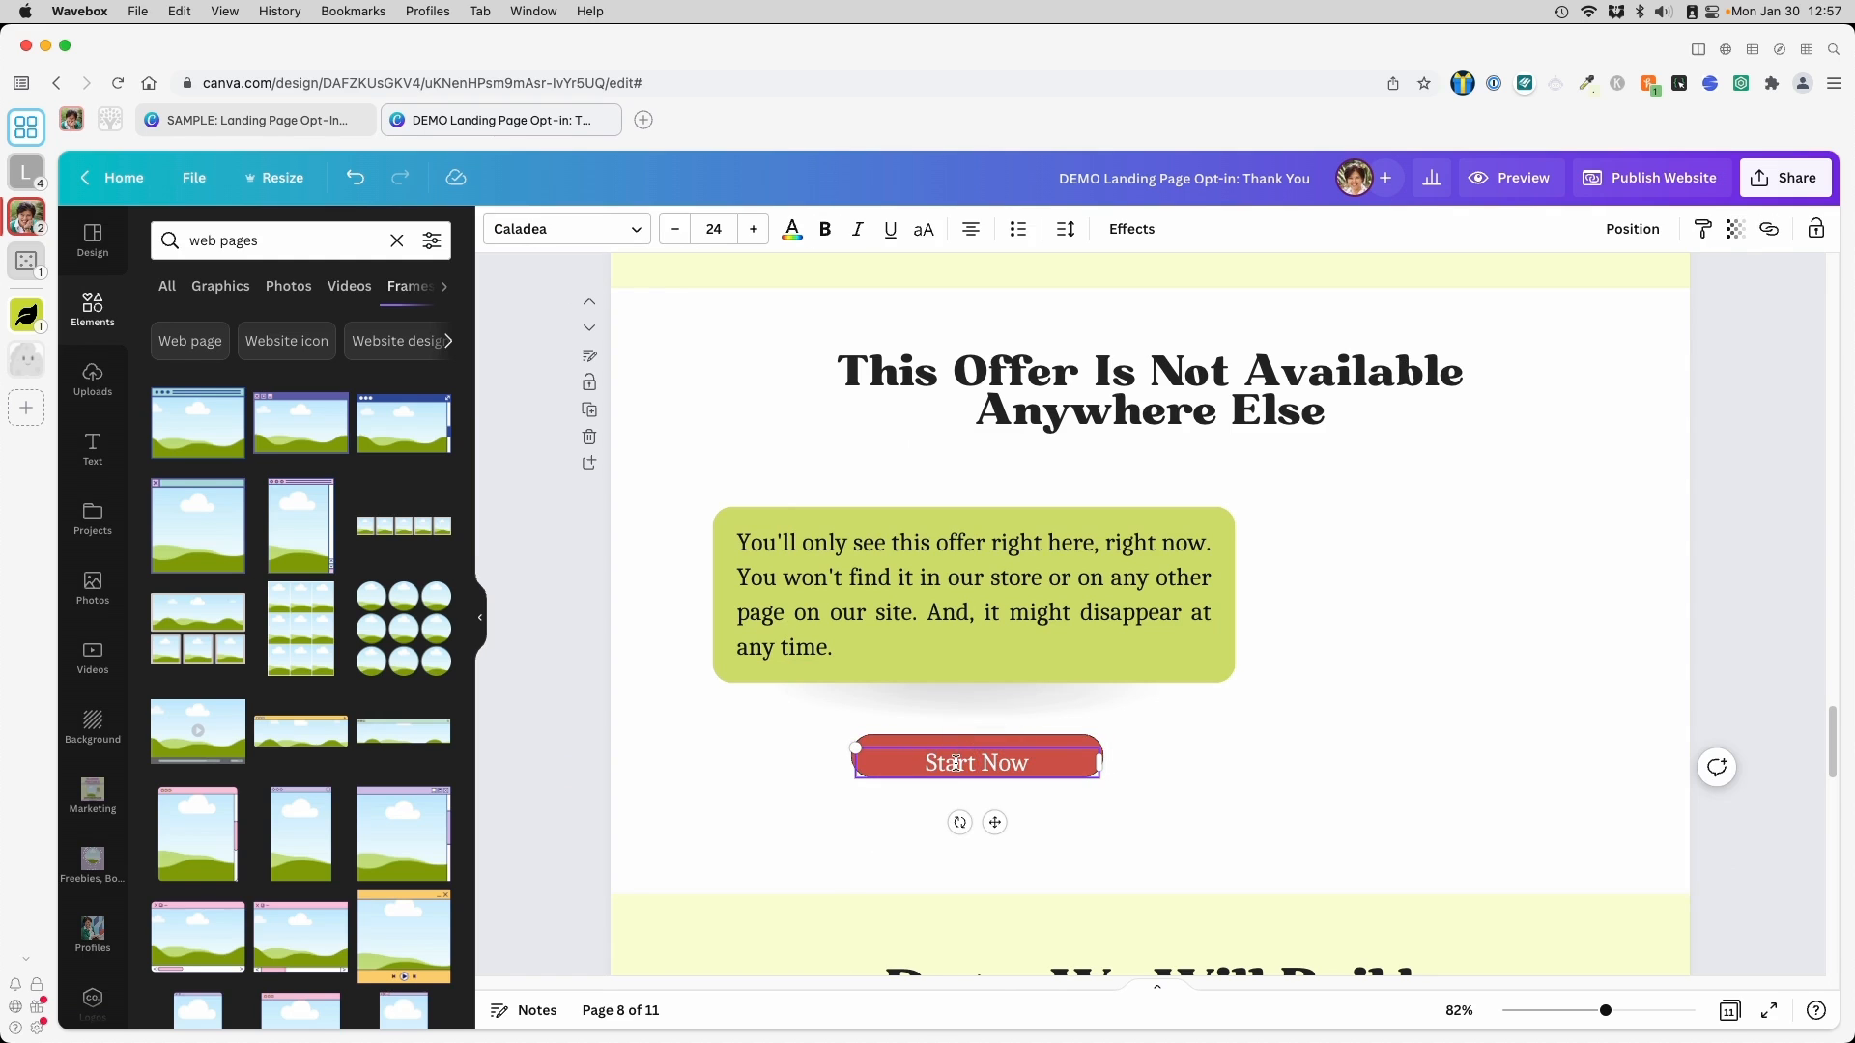
key("super+a")
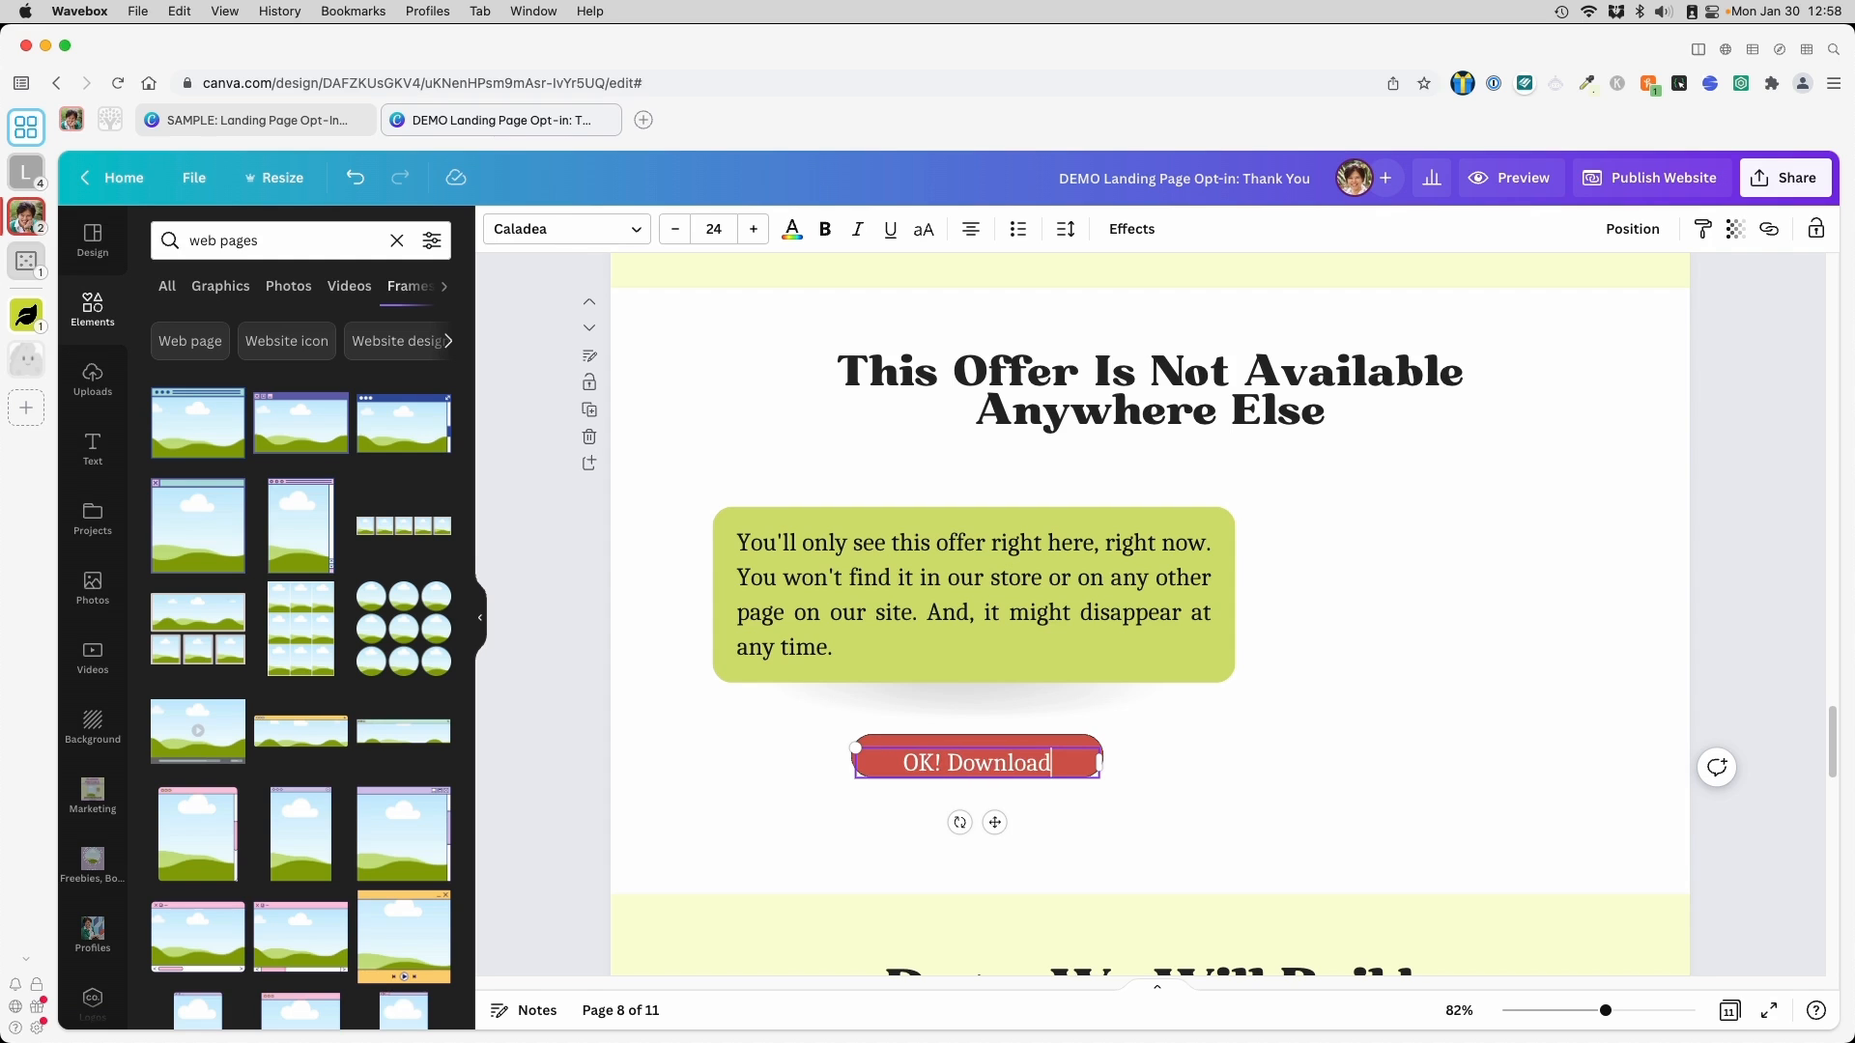
type("OK! Download Now")
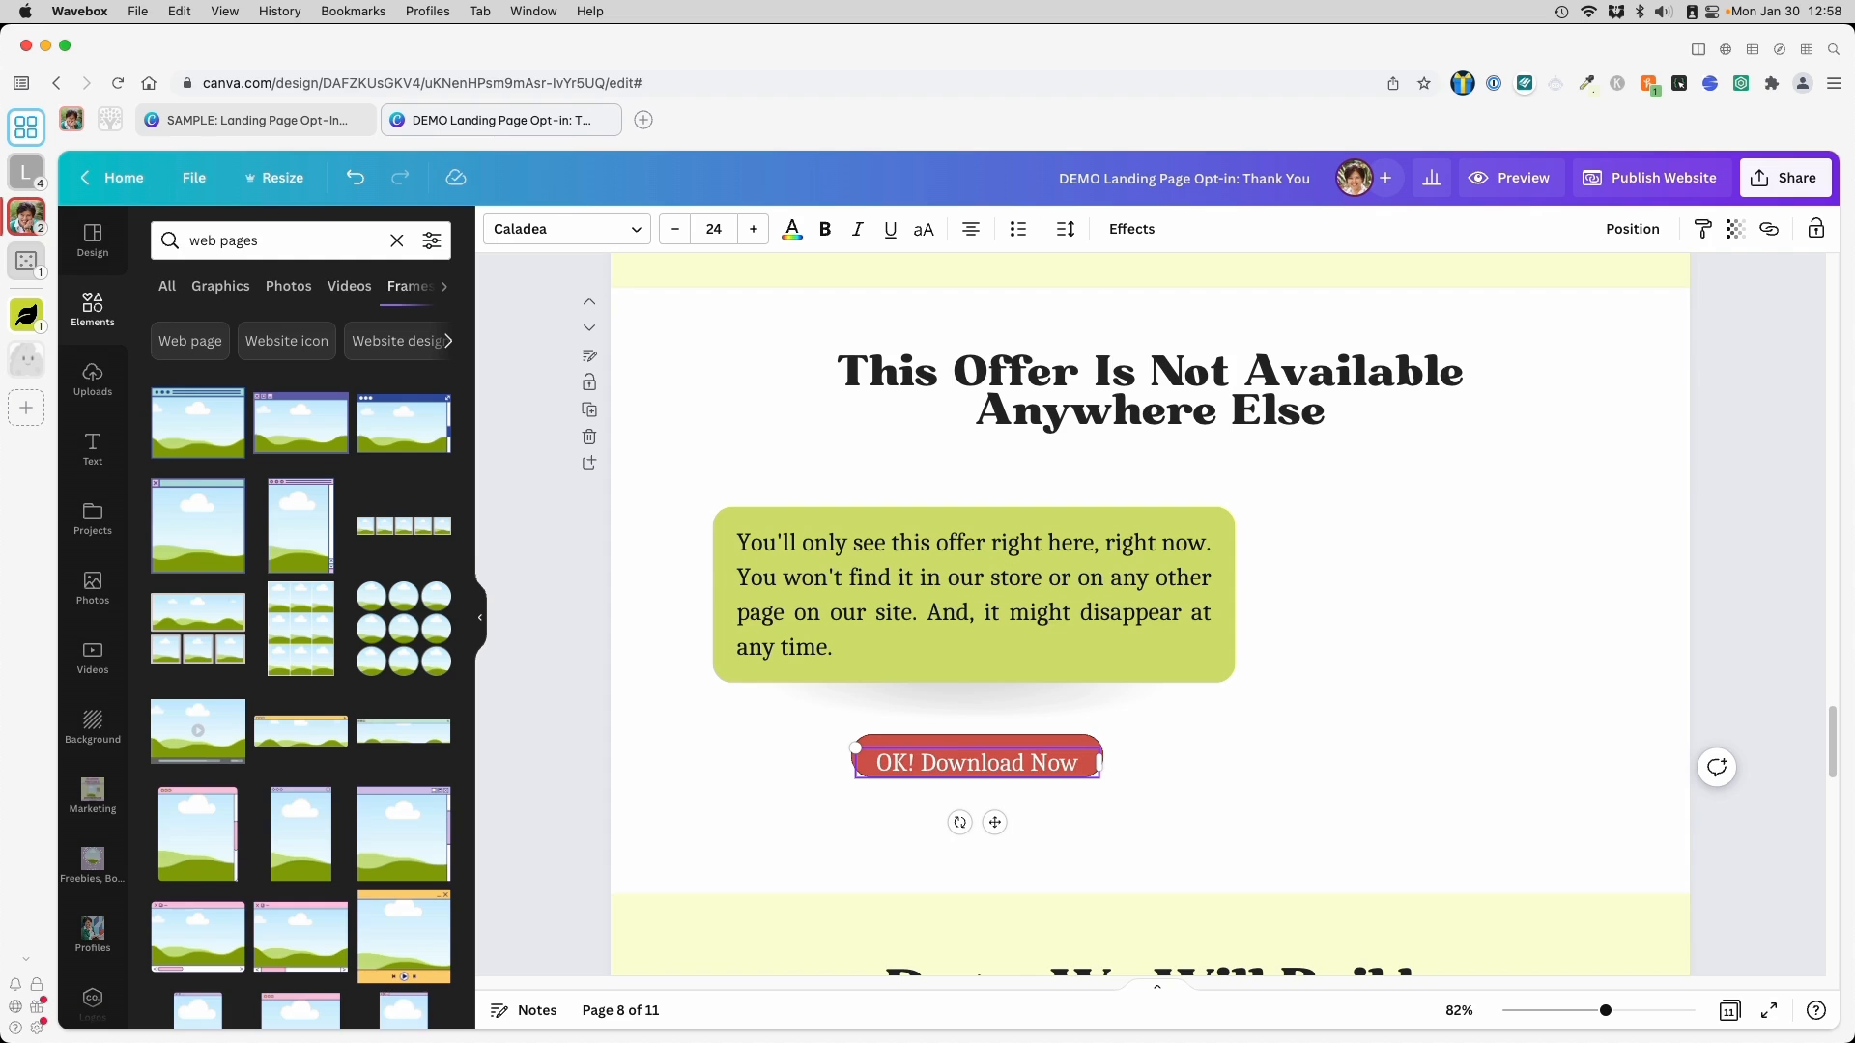
double_click(998, 764)
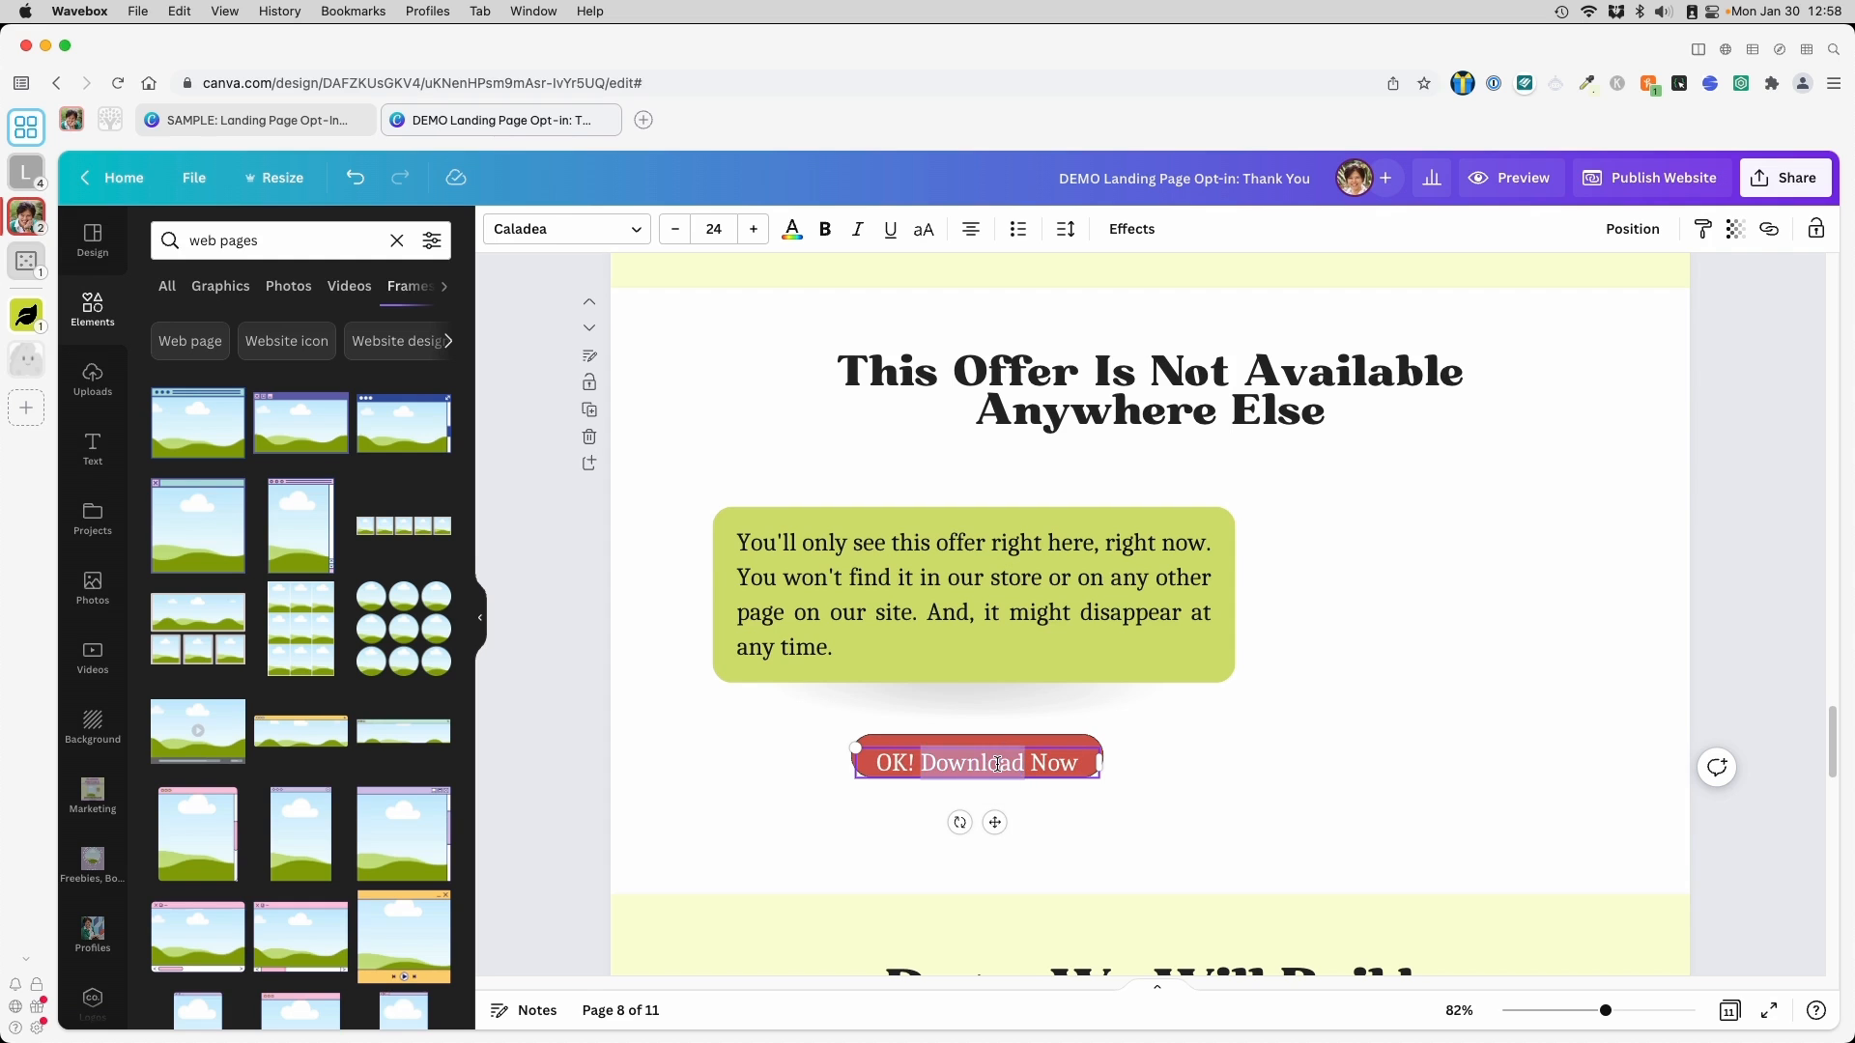
type("ccess")
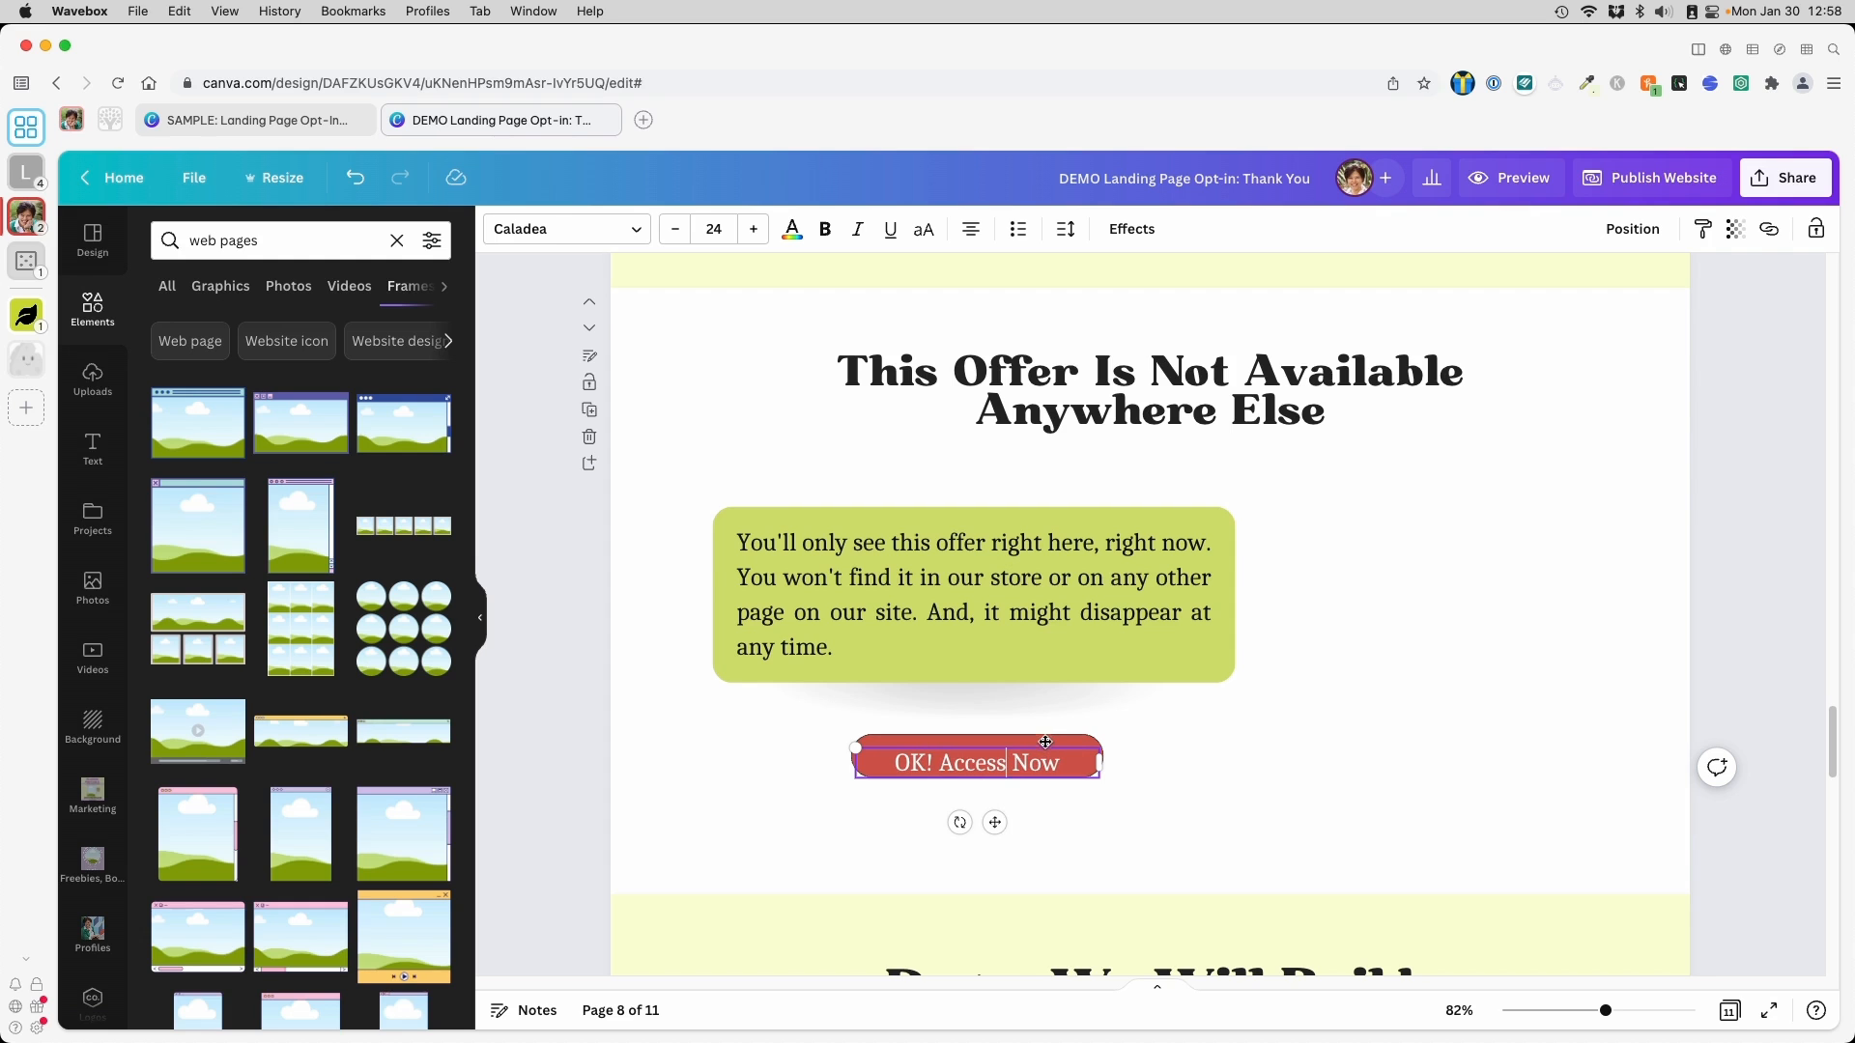
key("Escape")
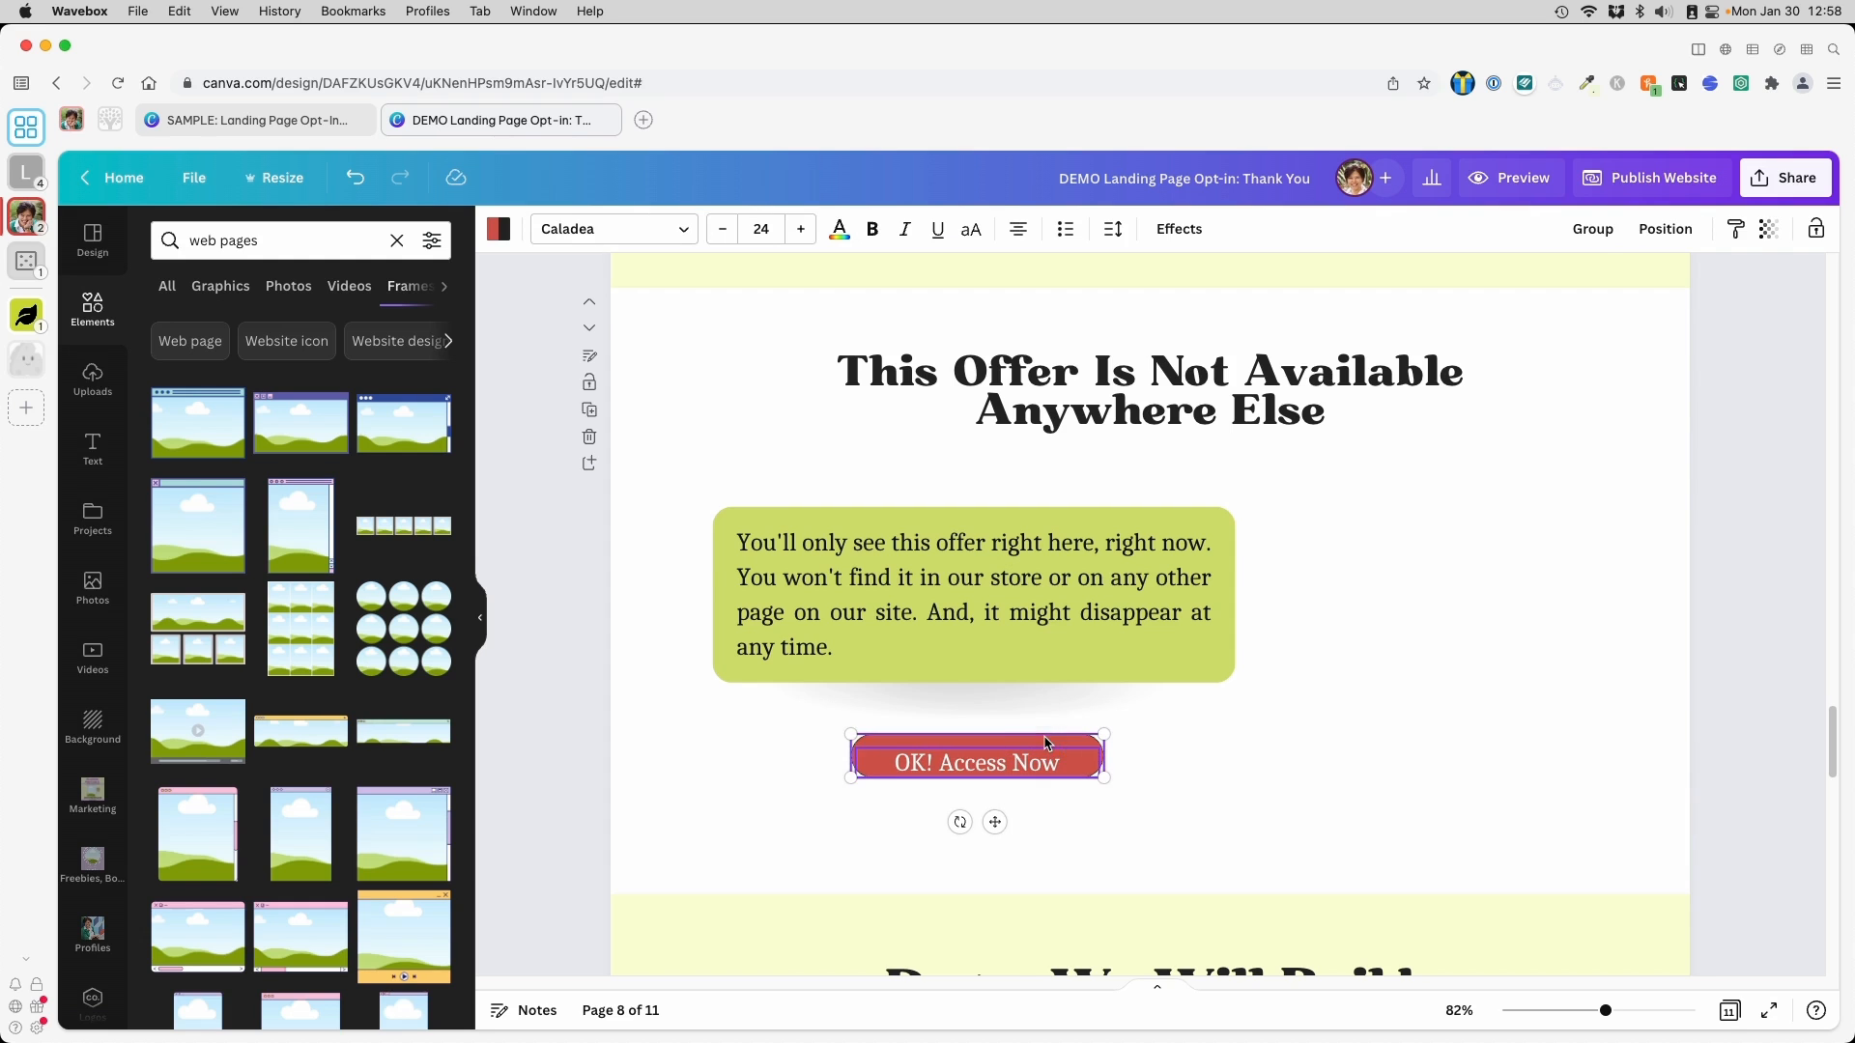
Align the label to the middle of the red button, group them, and shift the button slightly to the left
left_click(1684, 237)
left_click(1439, 408)
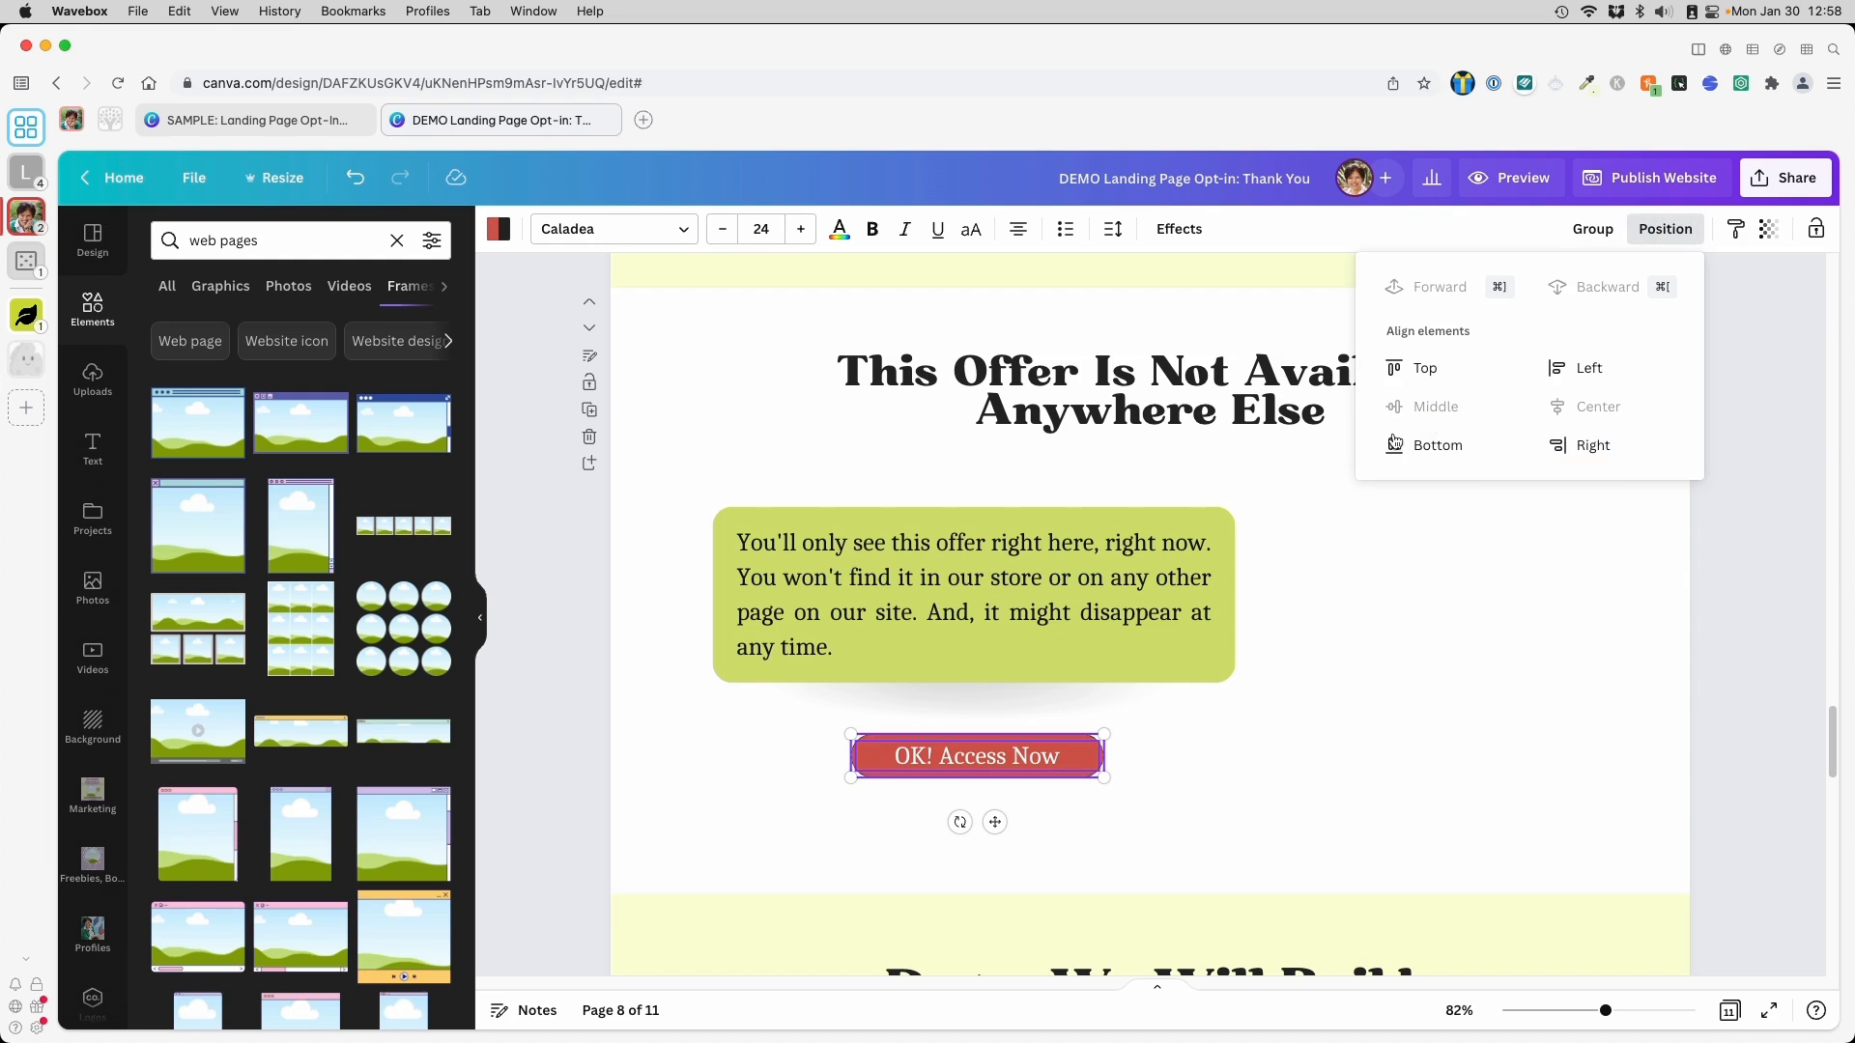
left_click(1589, 230)
left_click_drag(1069, 752, 1060, 756)
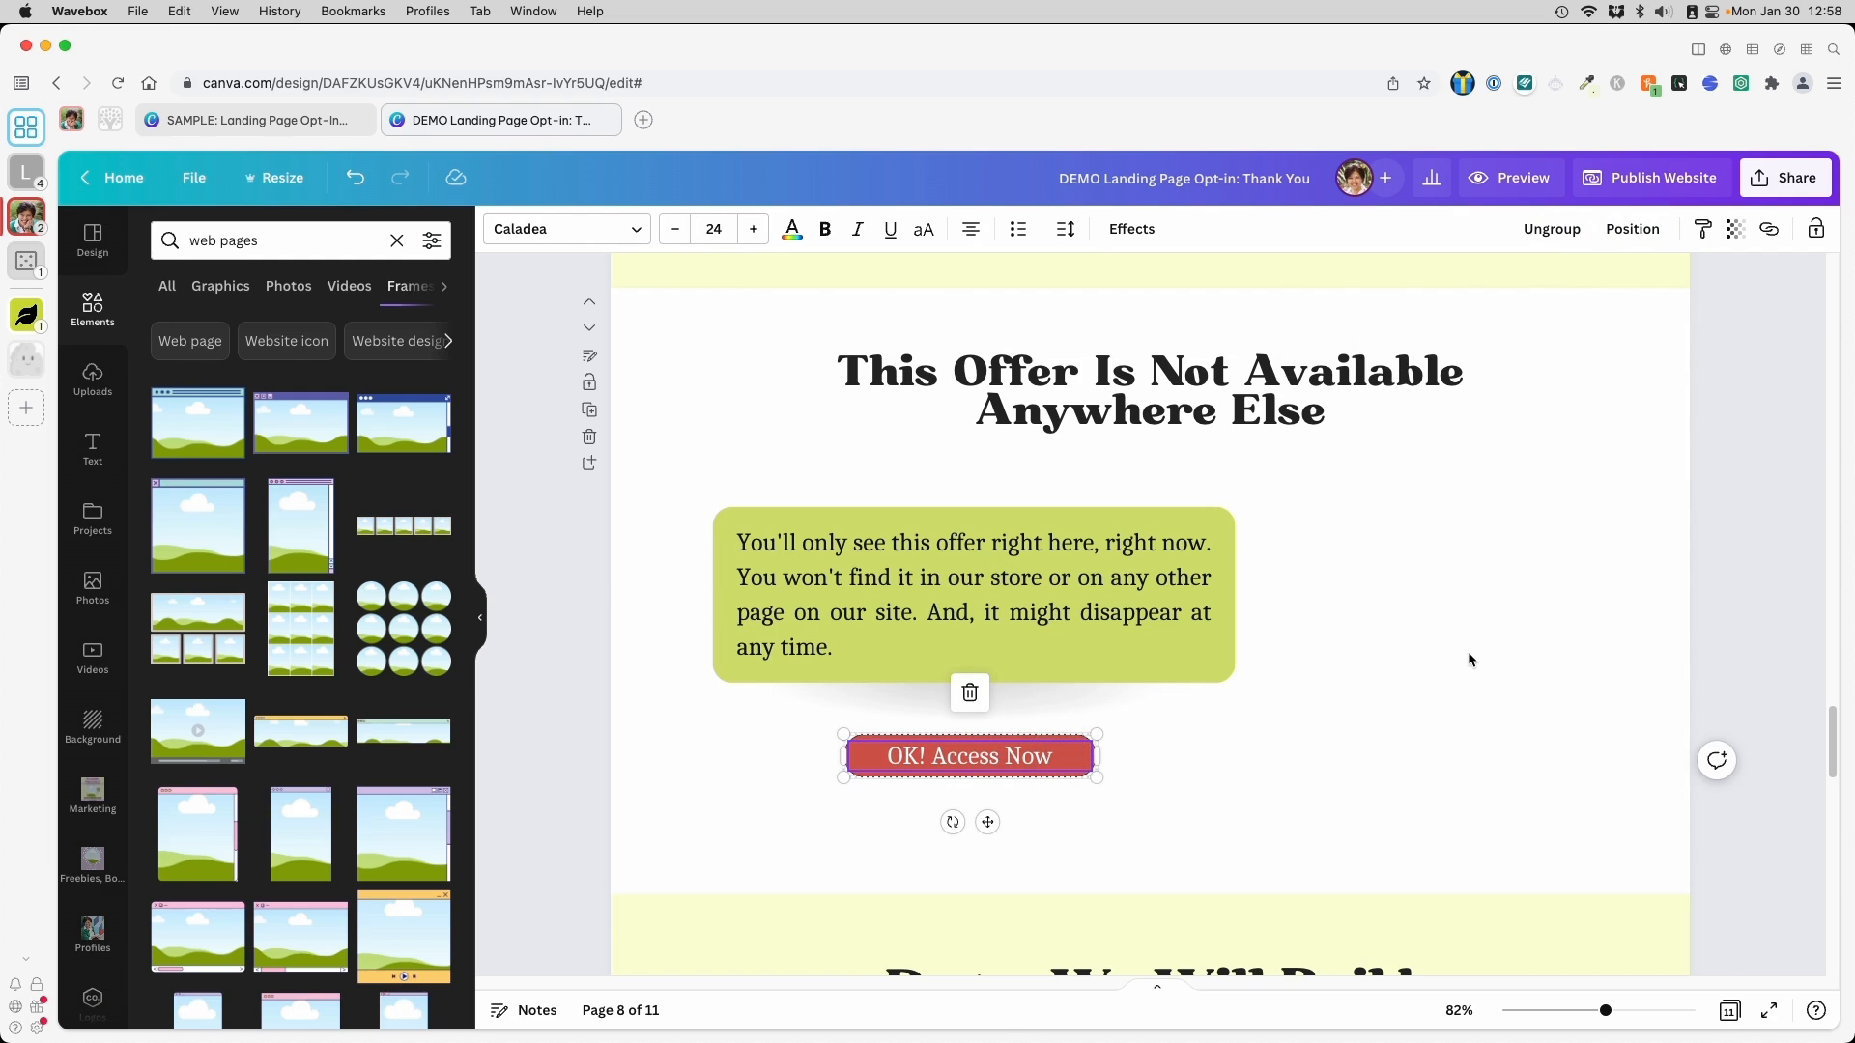
Add the recently used blue stopwatch graphic, enlarged beside the green offer box, and browse the graphics for "Timer"
left_click(396, 240)
left_click(193, 581)
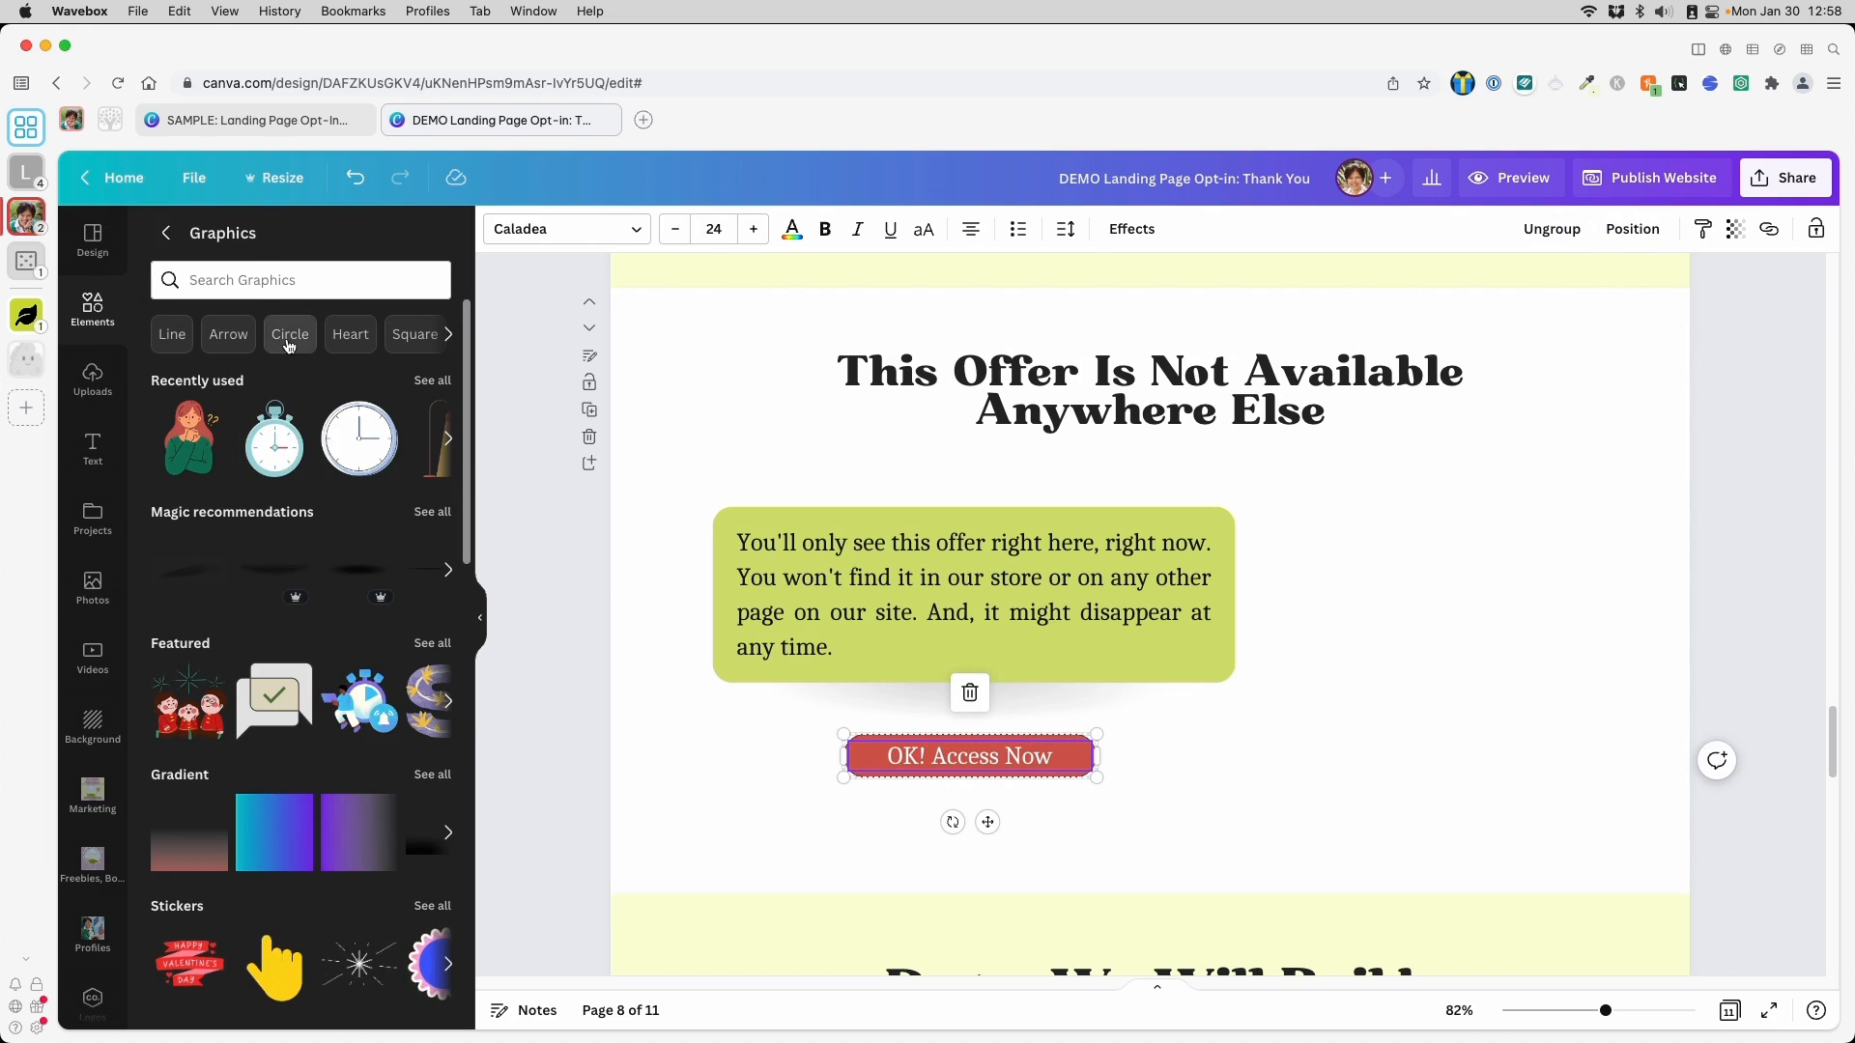
left_click(263, 455)
left_click_drag(1123, 656, 1394, 656)
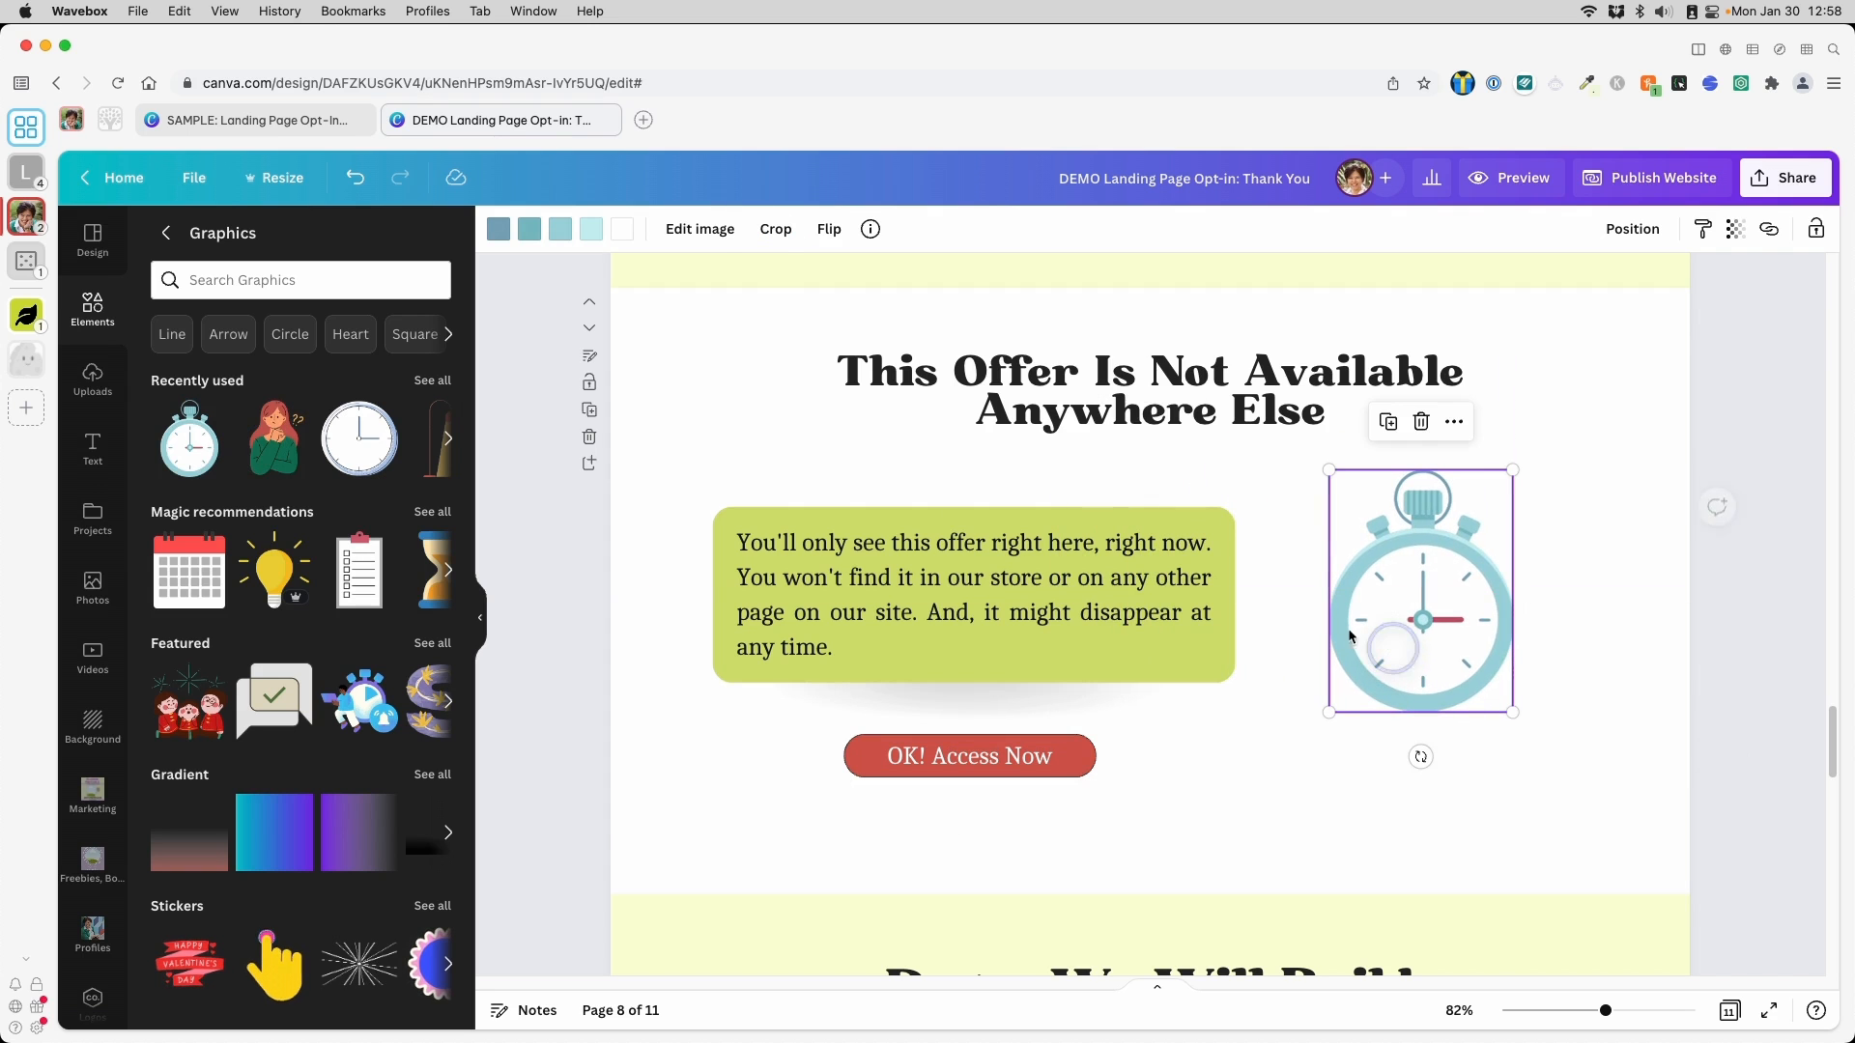
left_click(312, 283)
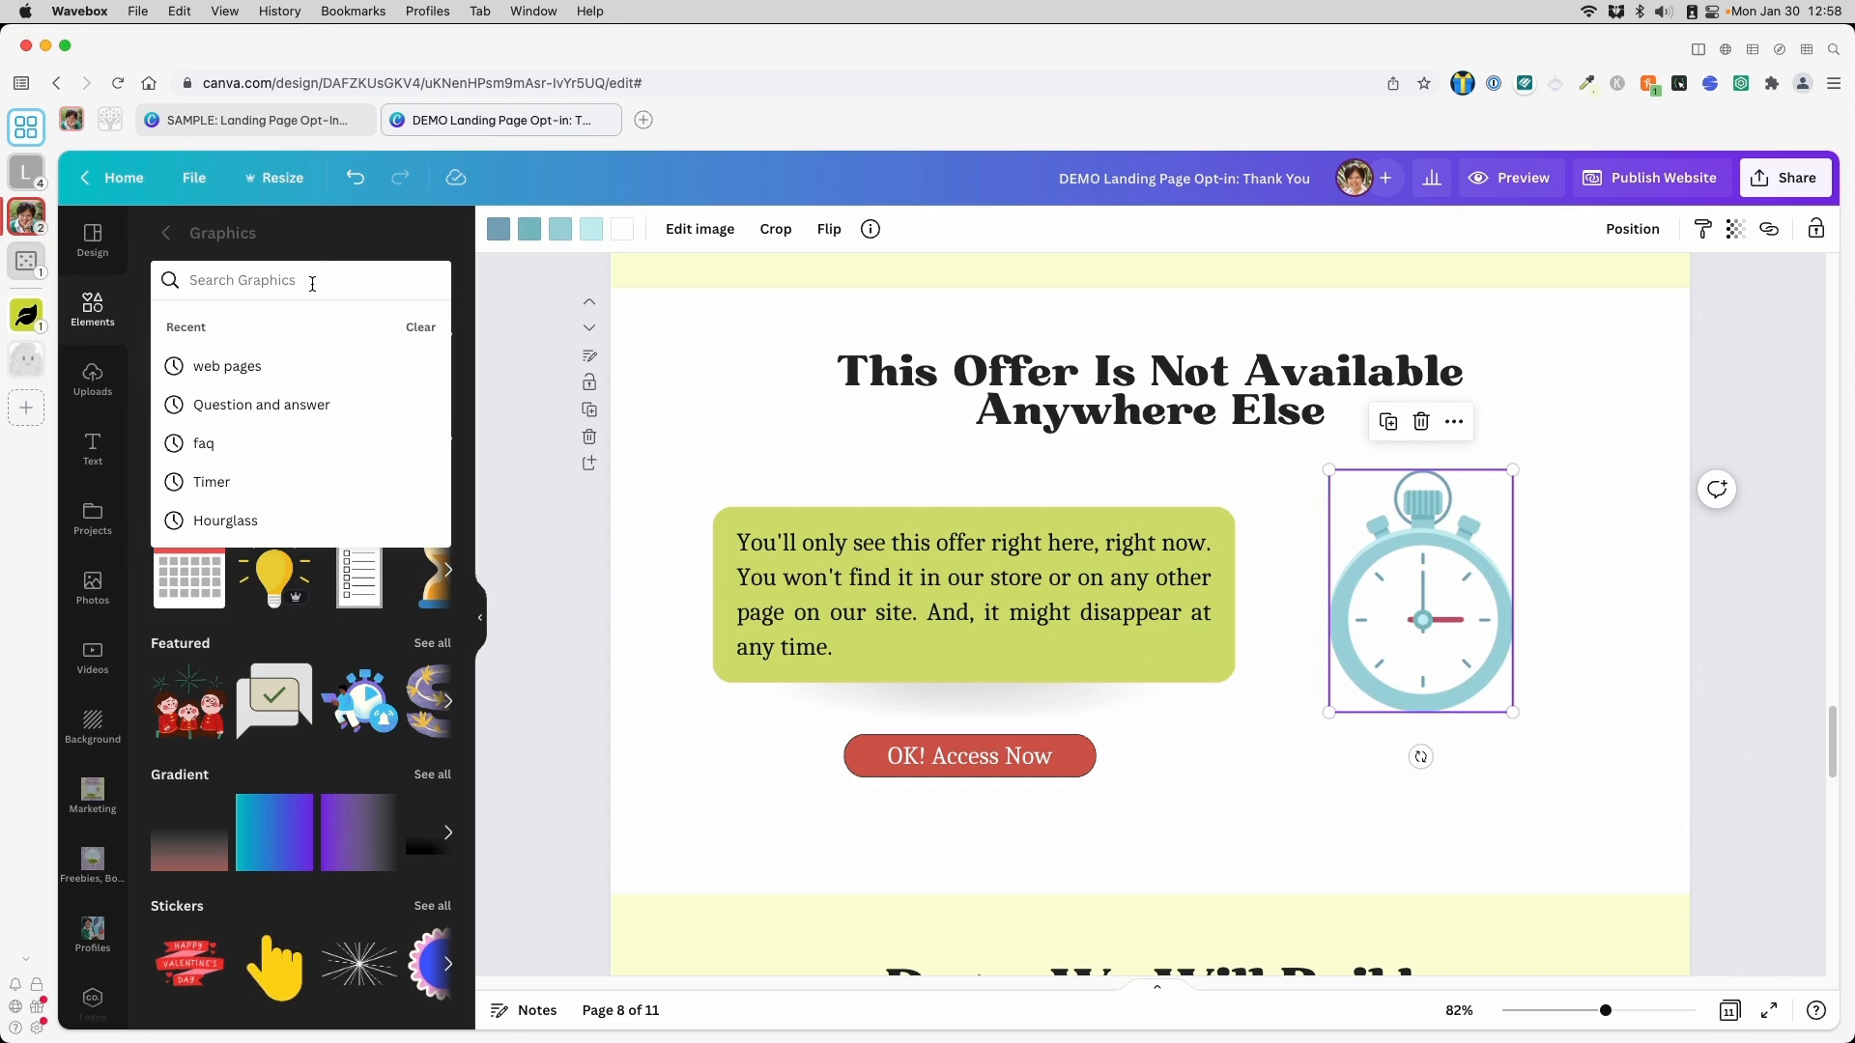
left_click(208, 483)
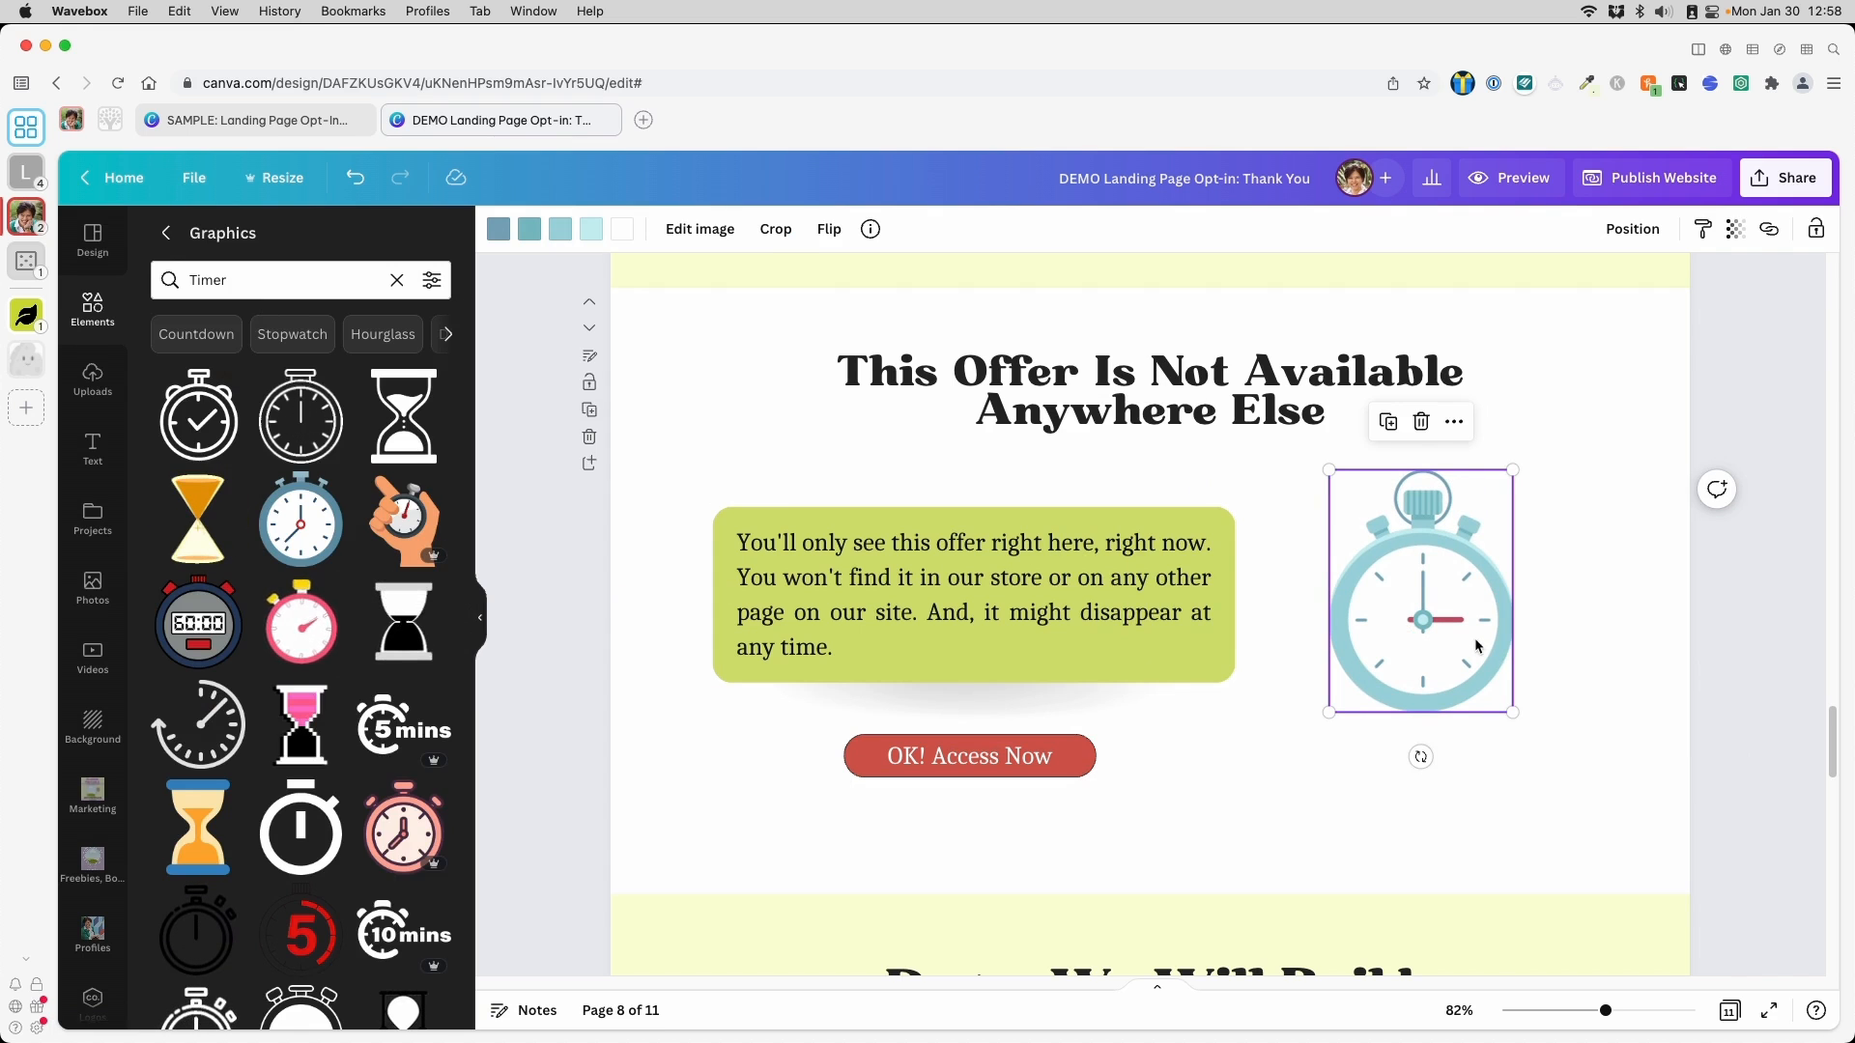
left_click(480, 617)
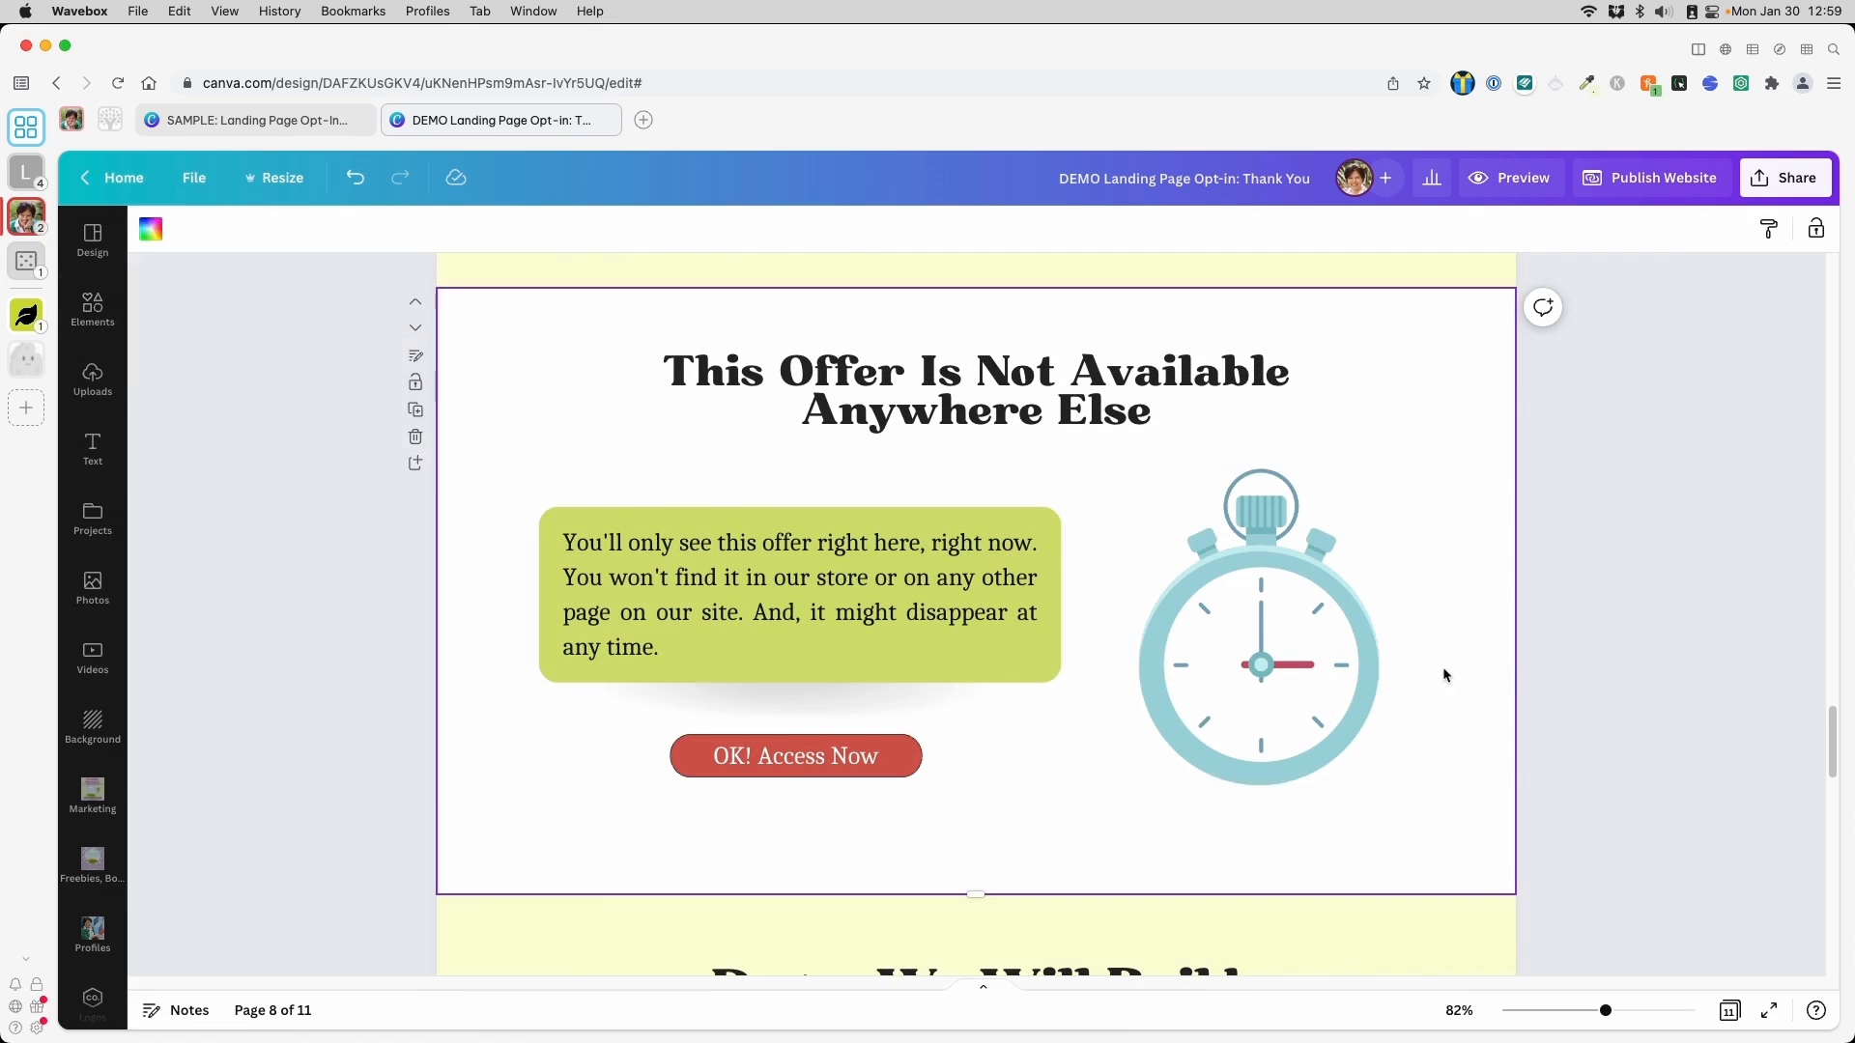
Recolor the stopwatch's blue parts with dark green, green, yellow and light green to match the brand palette
left_click(1206, 658)
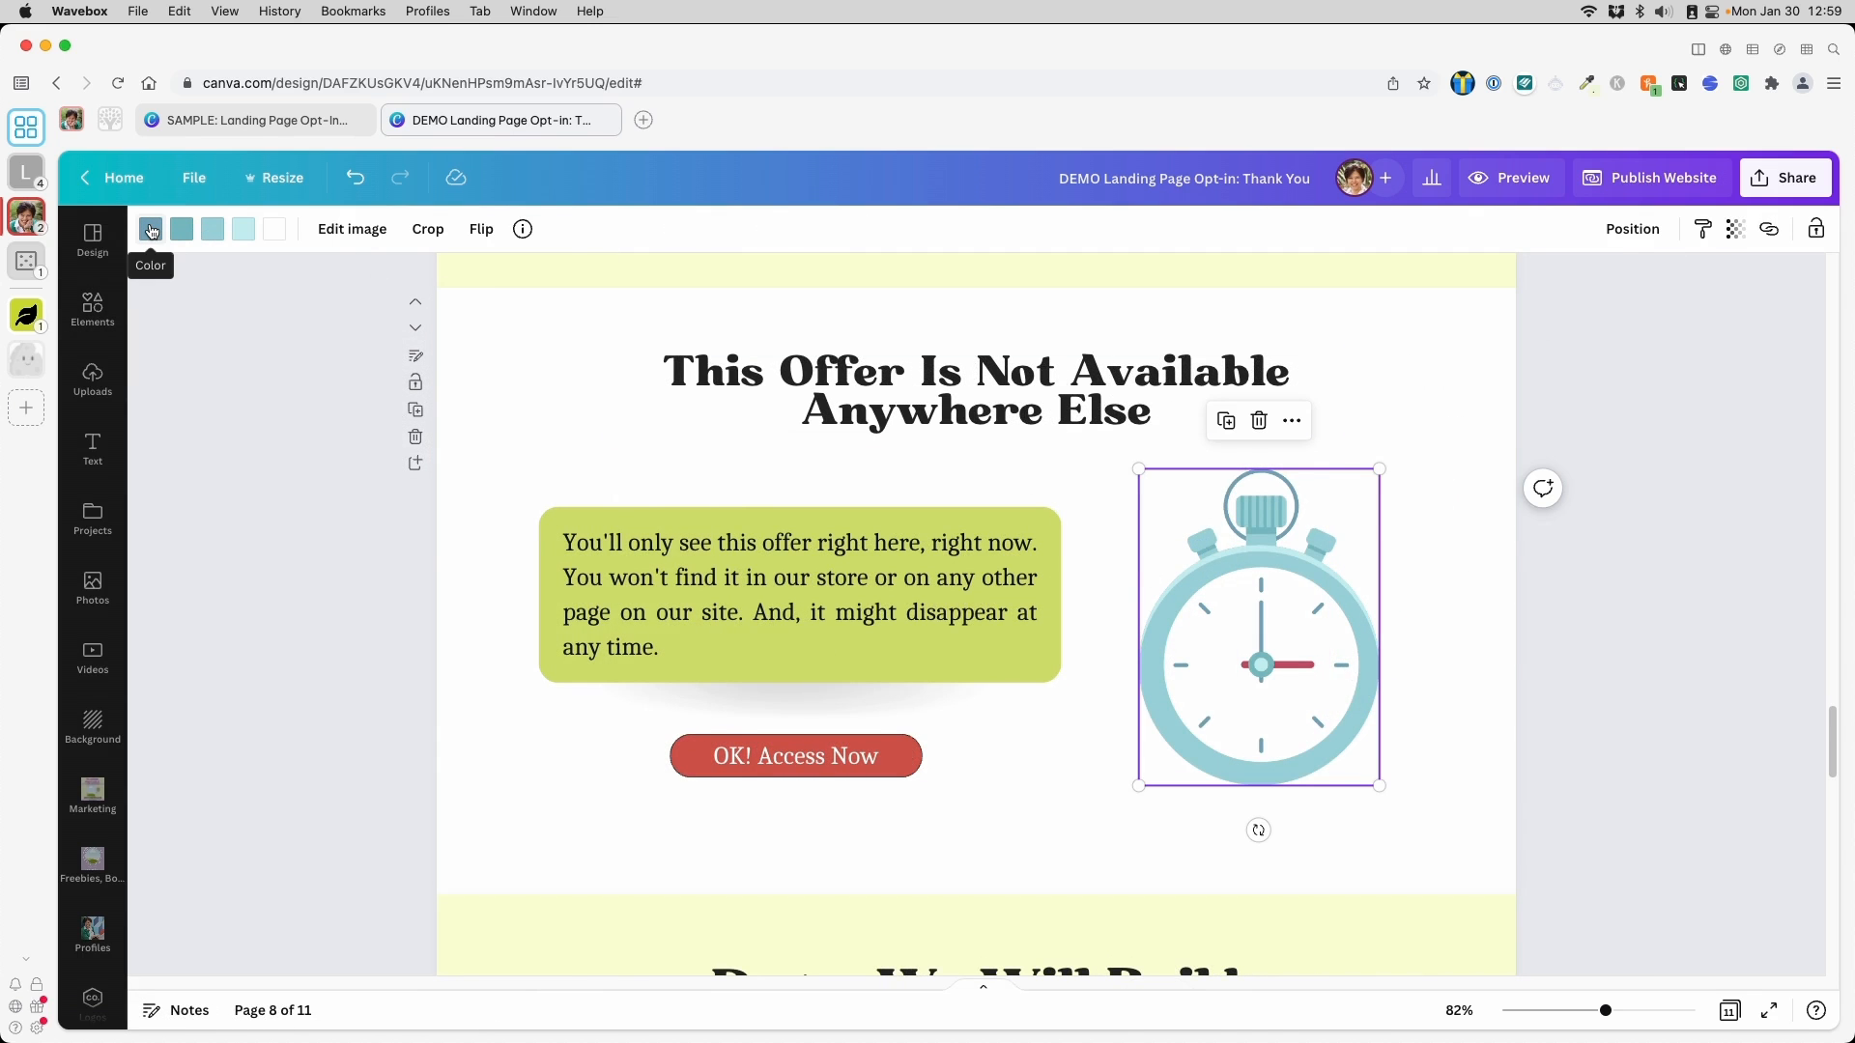
left_click(151, 230)
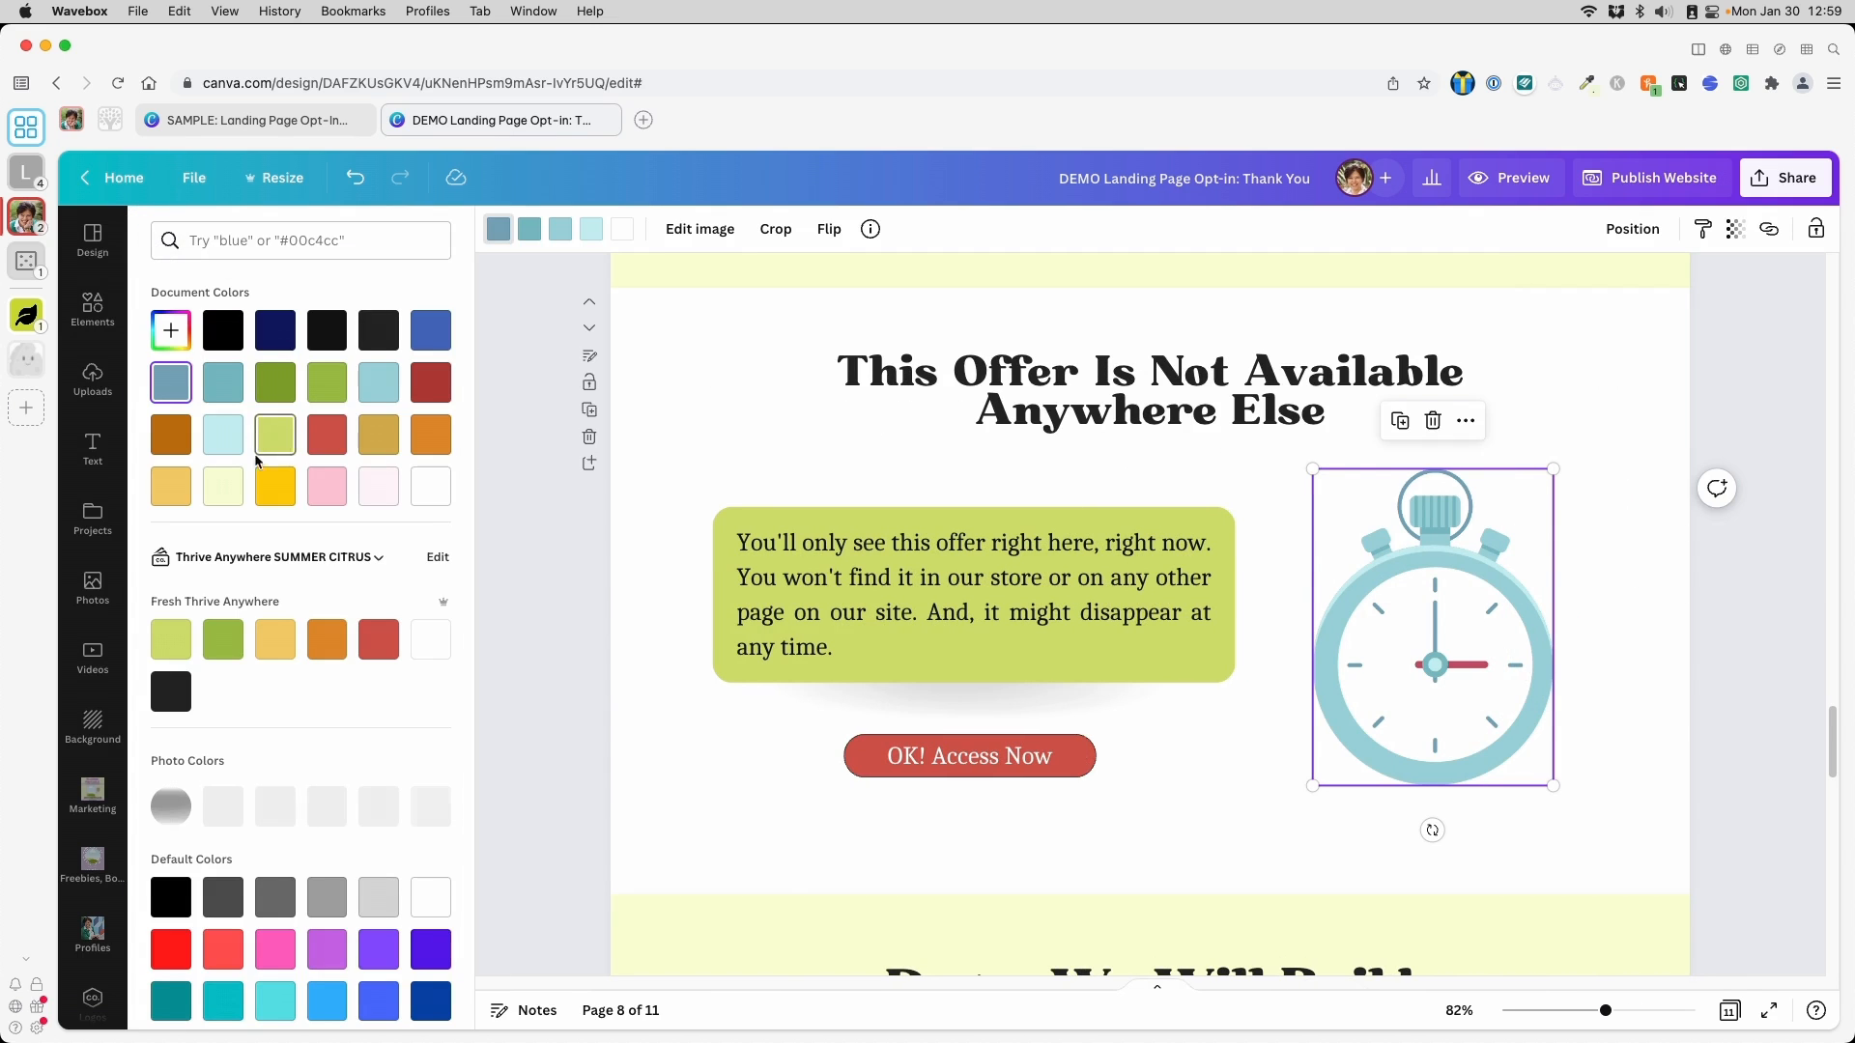
left_click(221, 642)
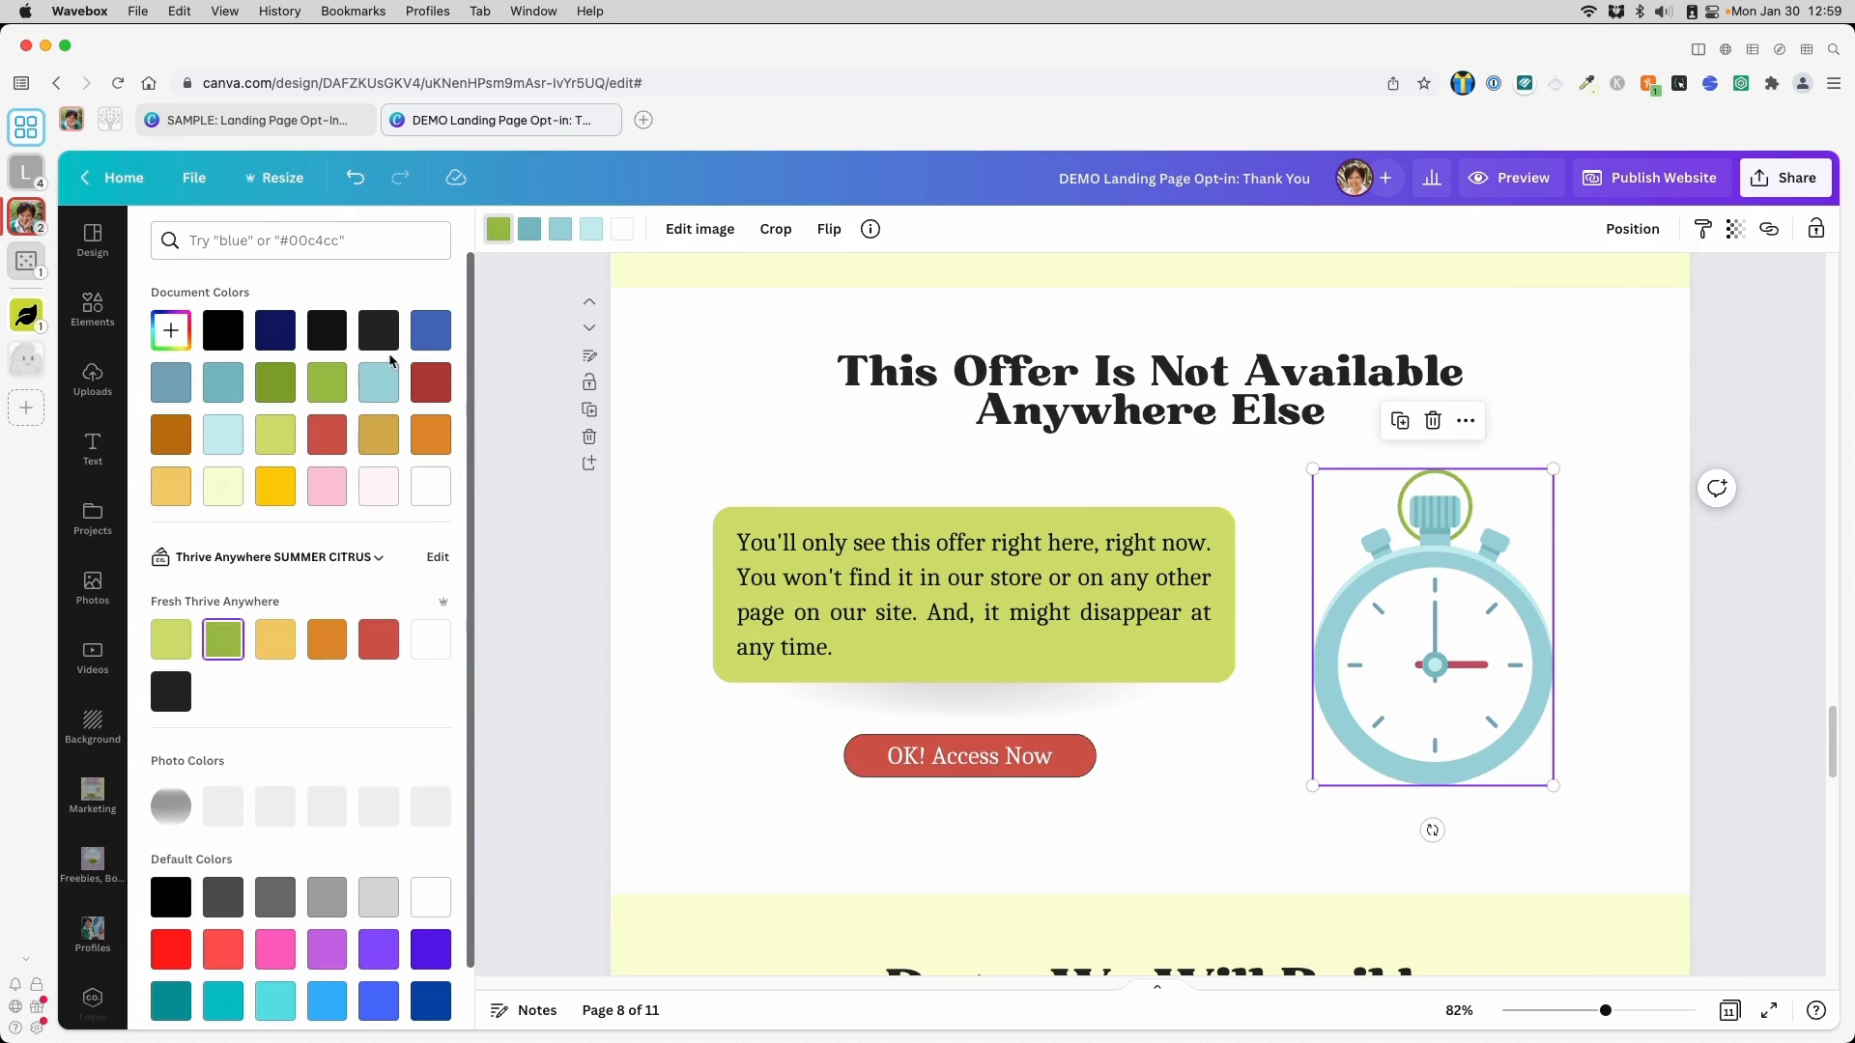
left_click(530, 229)
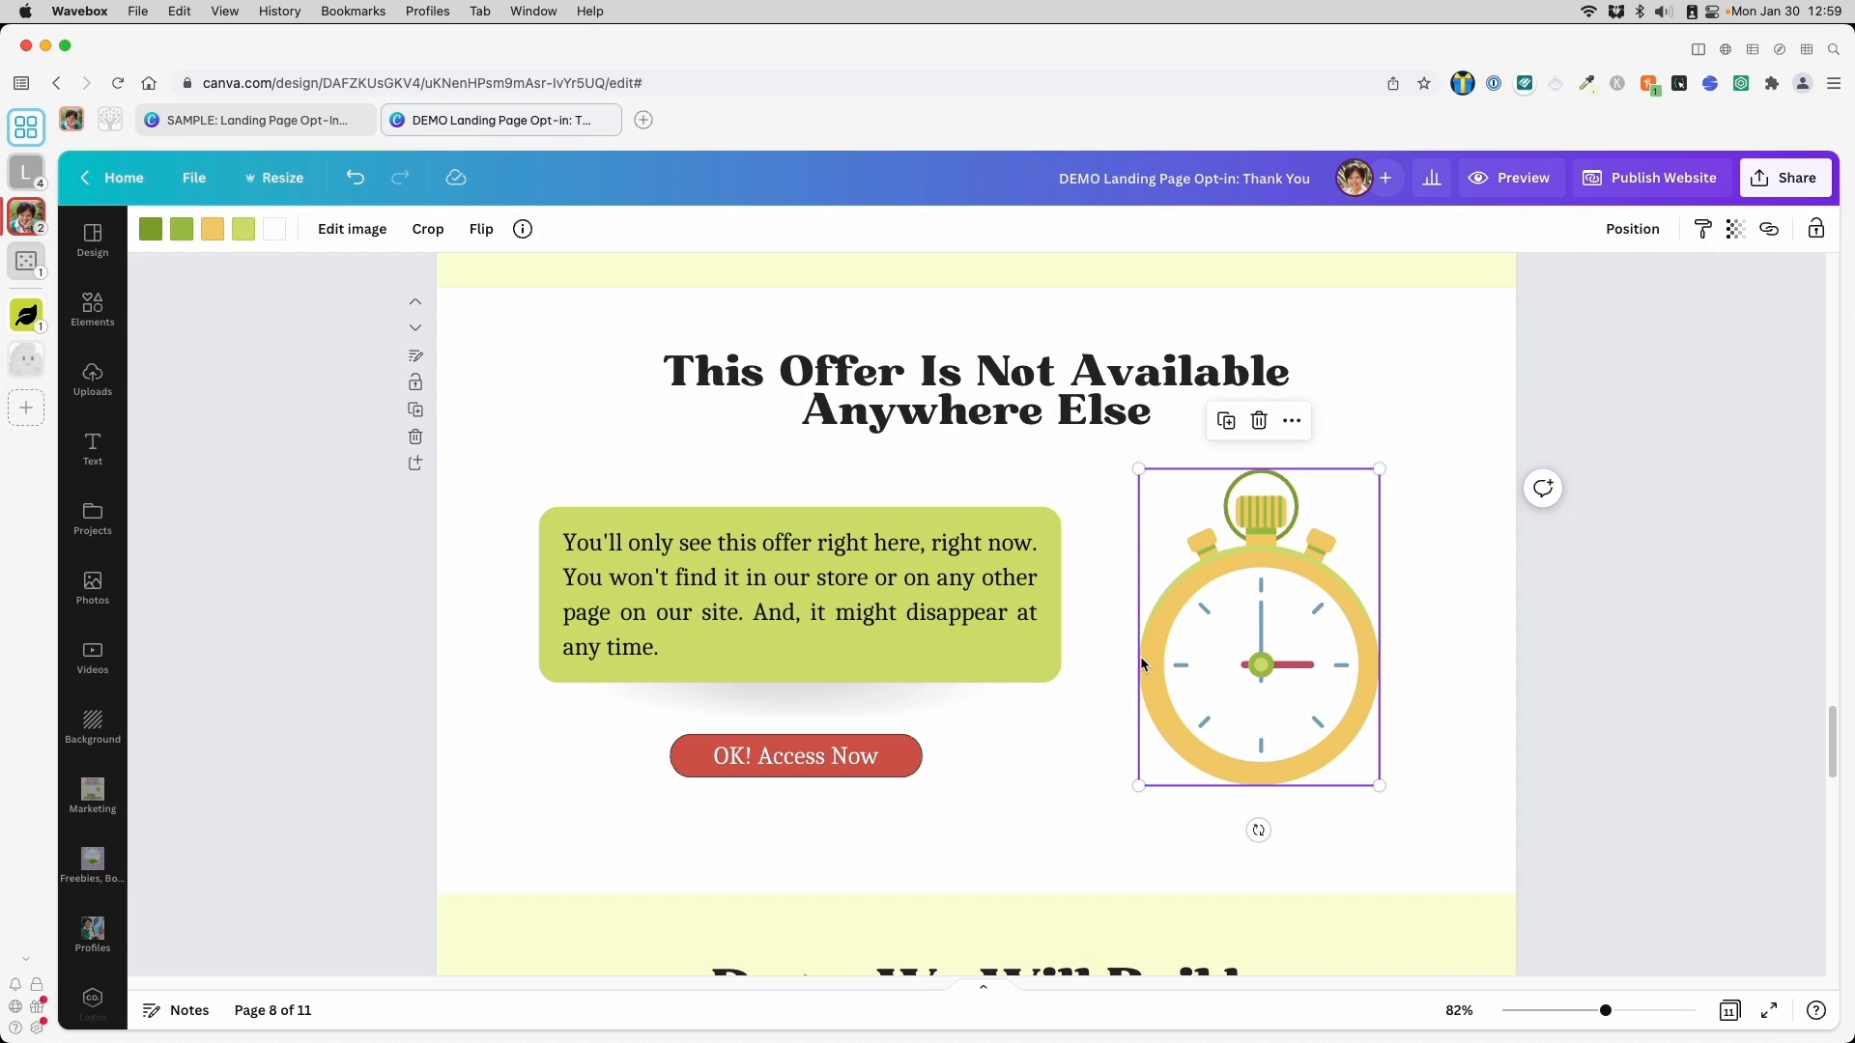
Review the sections from the template offer downward and delete the "Pages We Will Build" page
scroll(1140, 657, "down", 10)
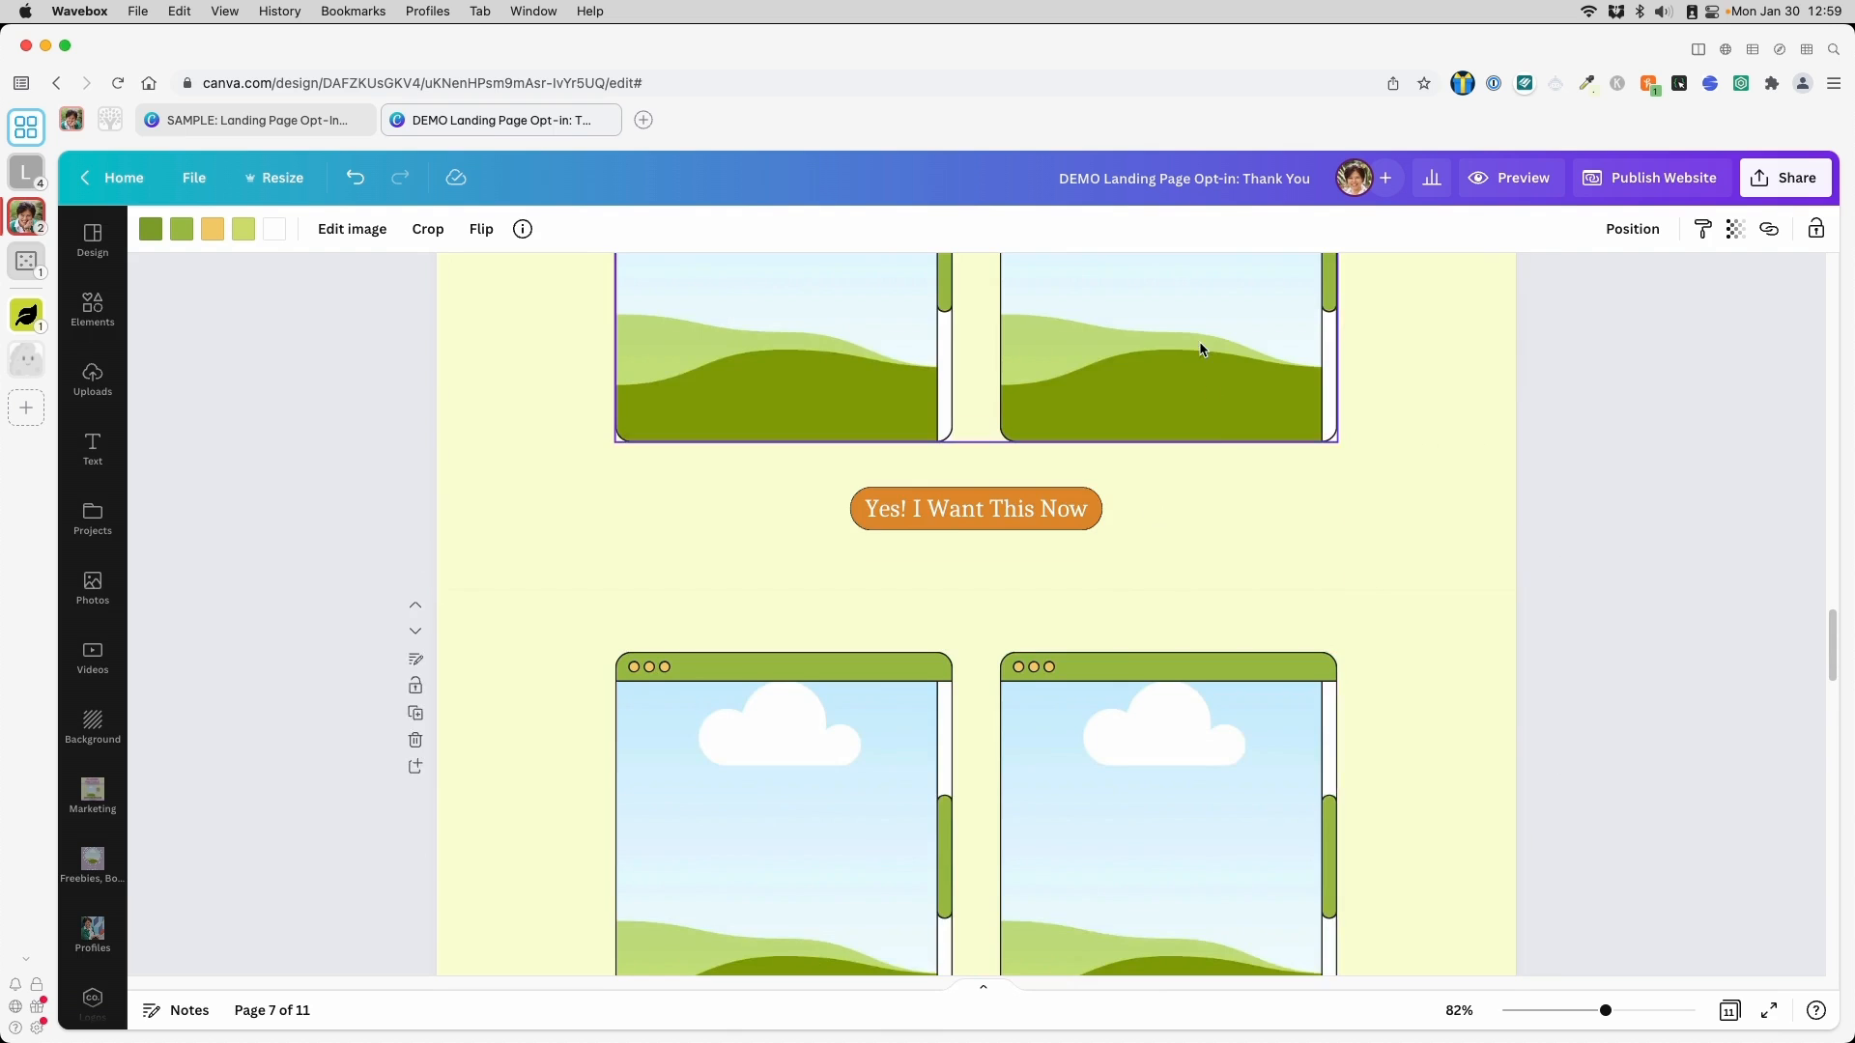
scroll(1201, 349, "up", 15)
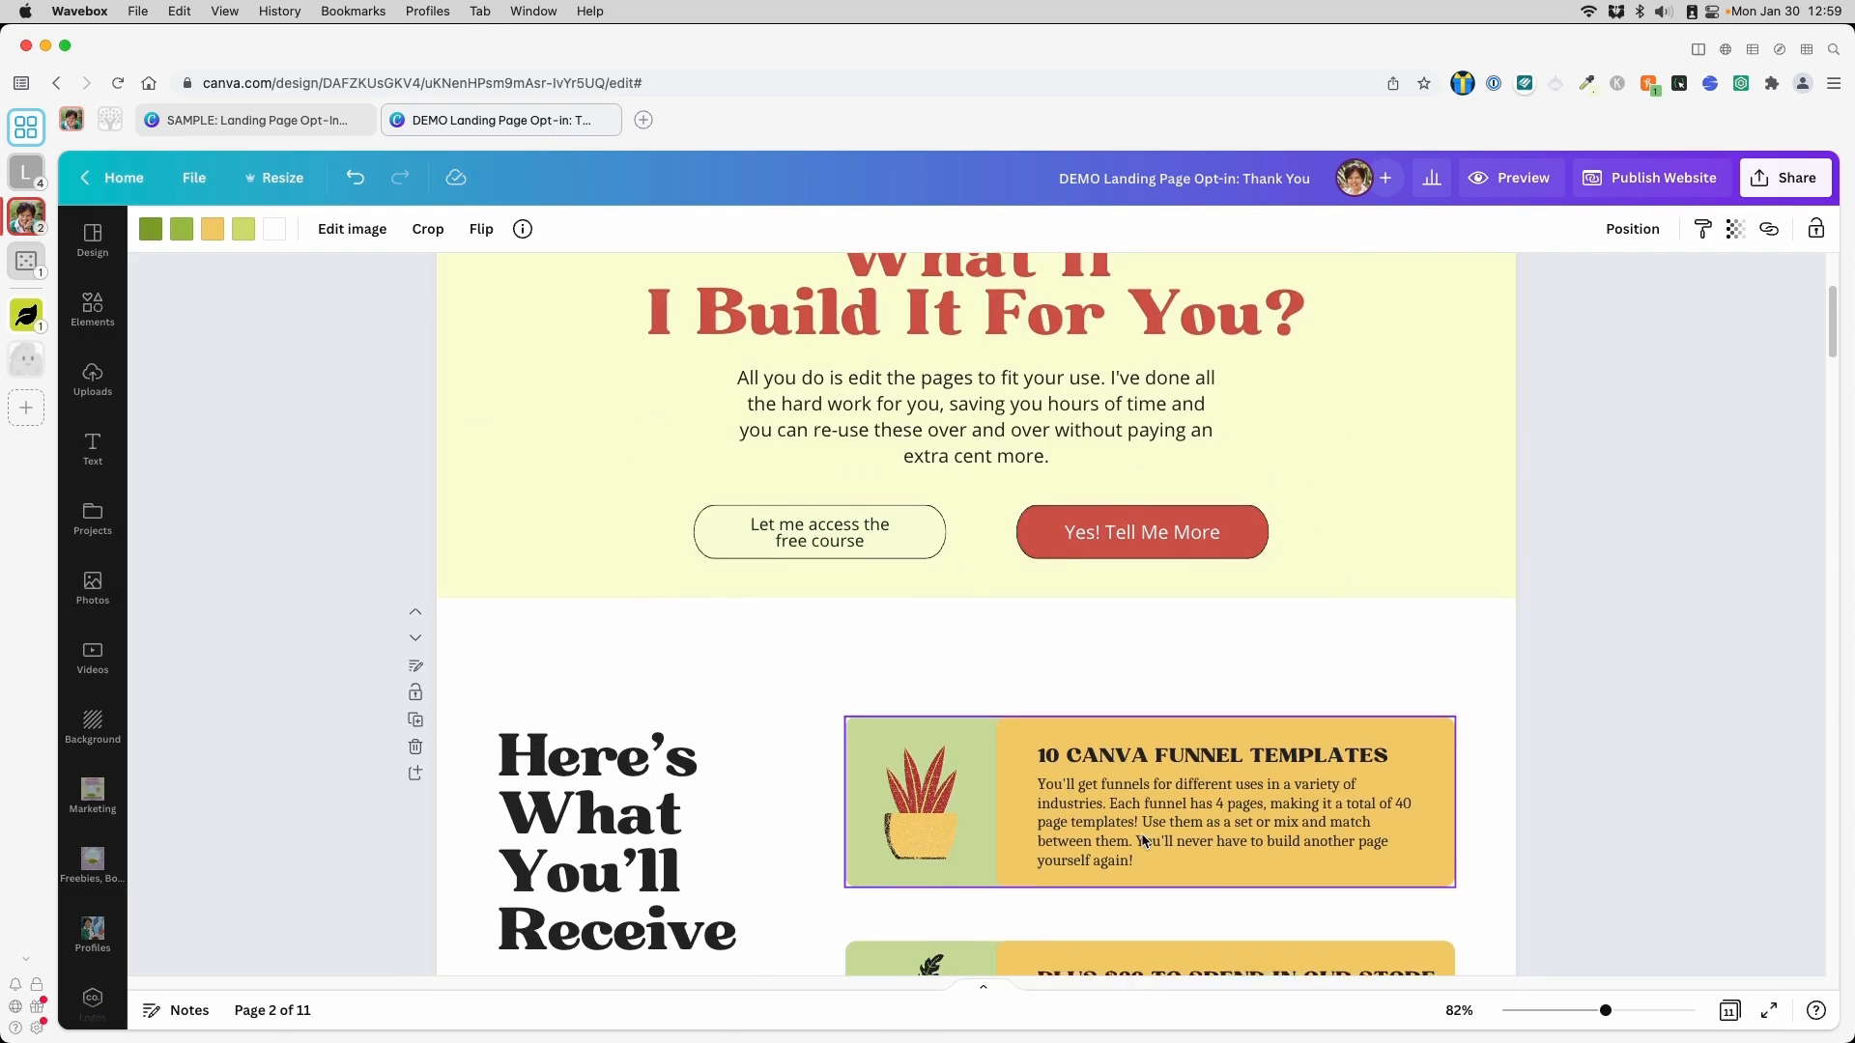
scroll(1143, 840, "down", 5)
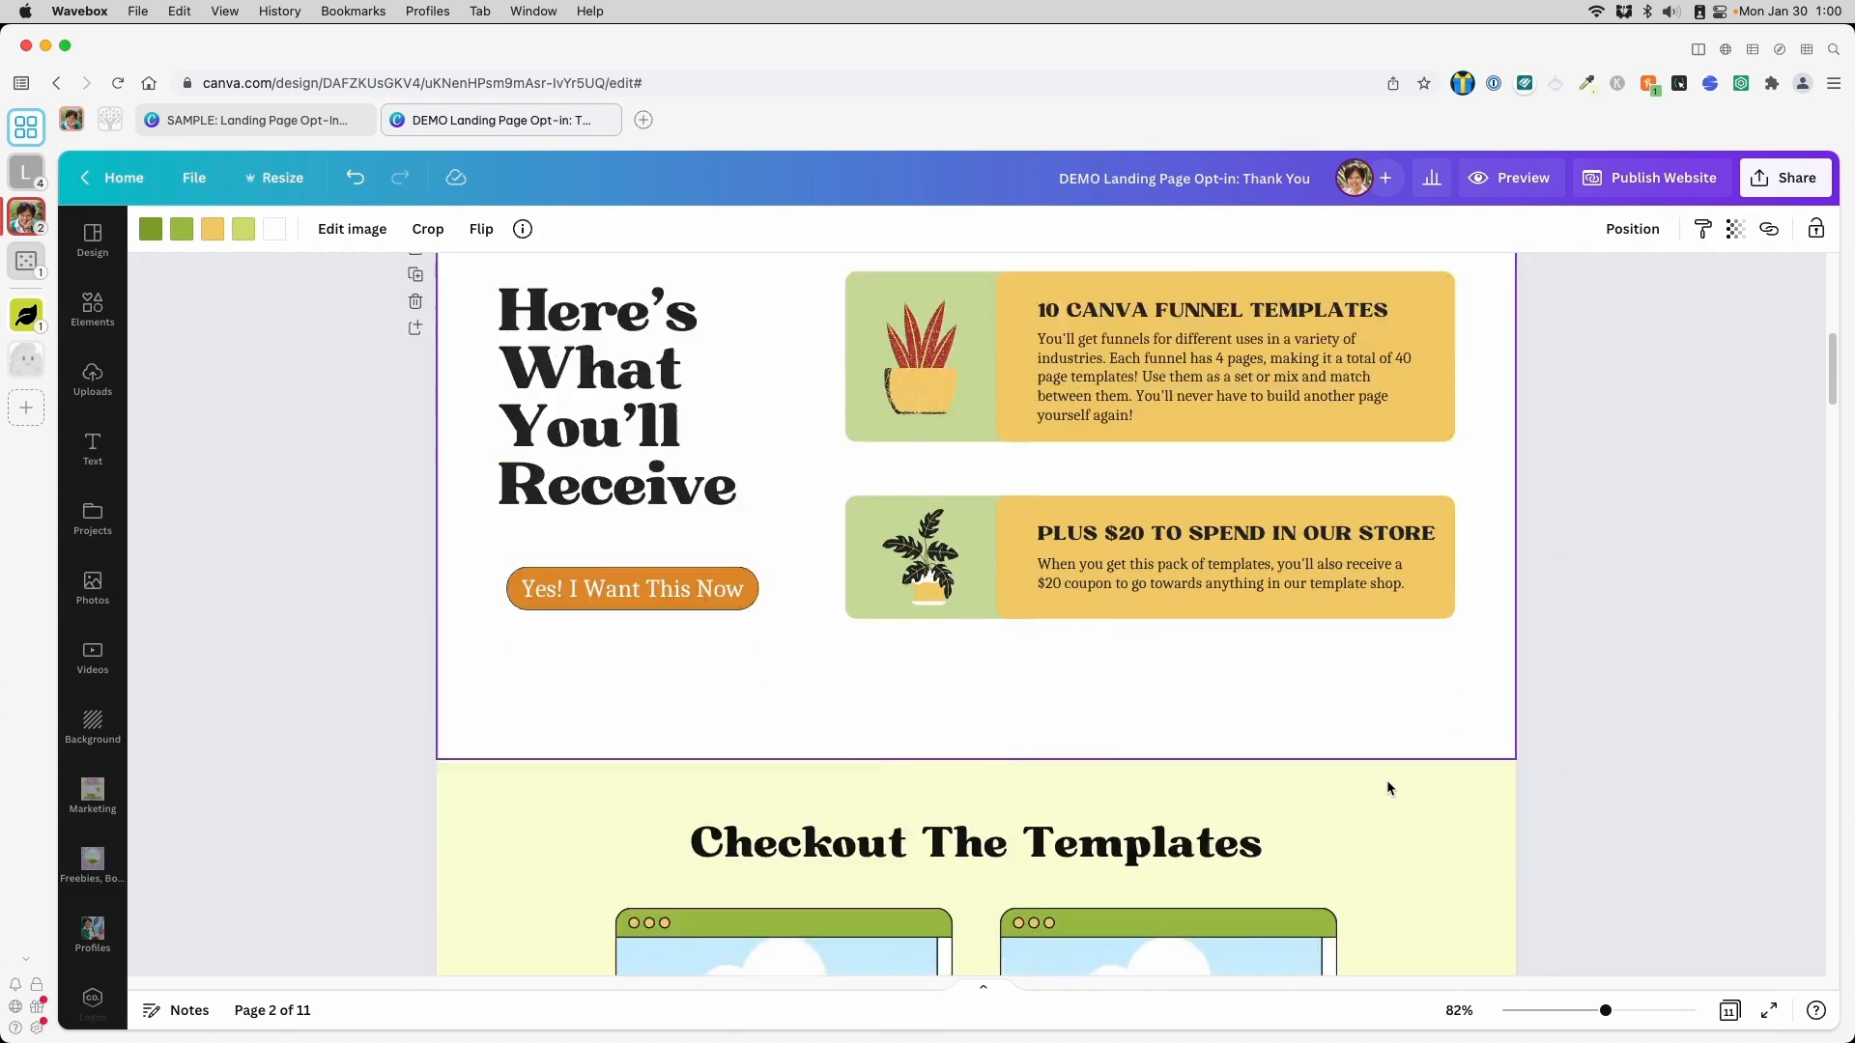
scroll(1387, 779, "down", 20)
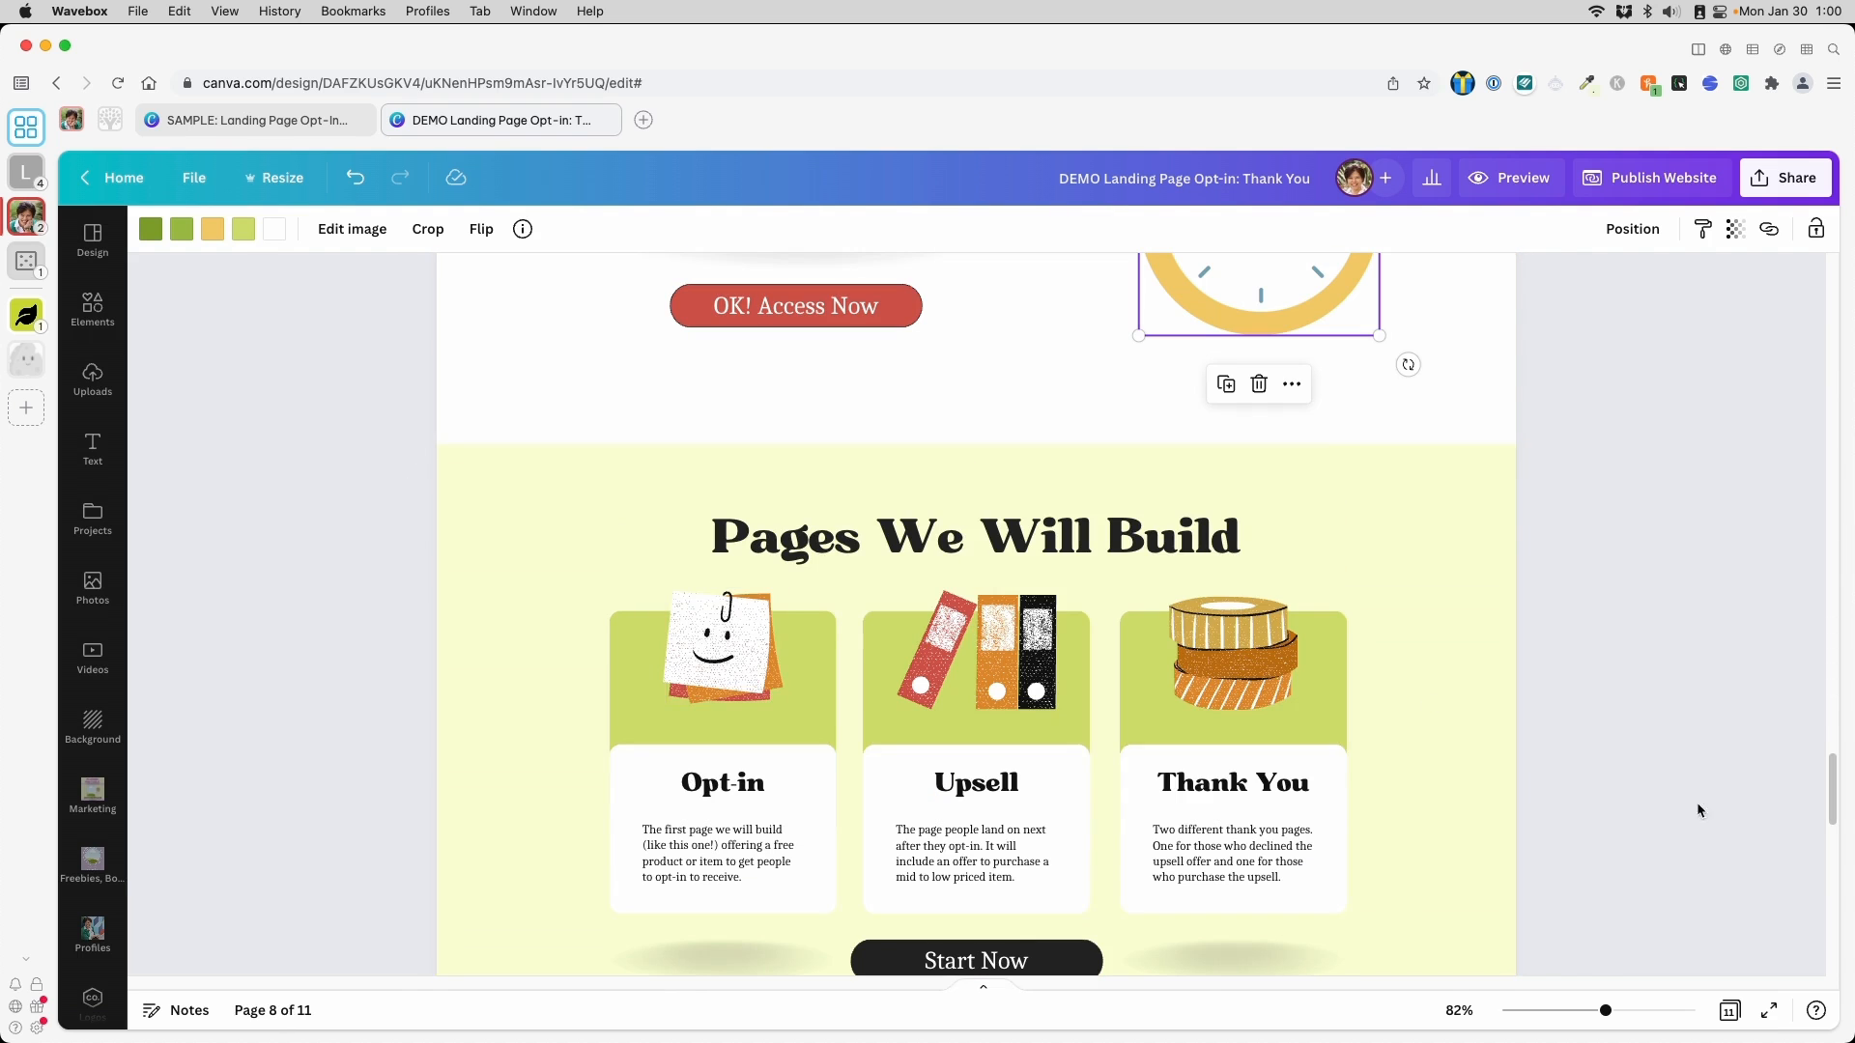
left_click(468, 490)
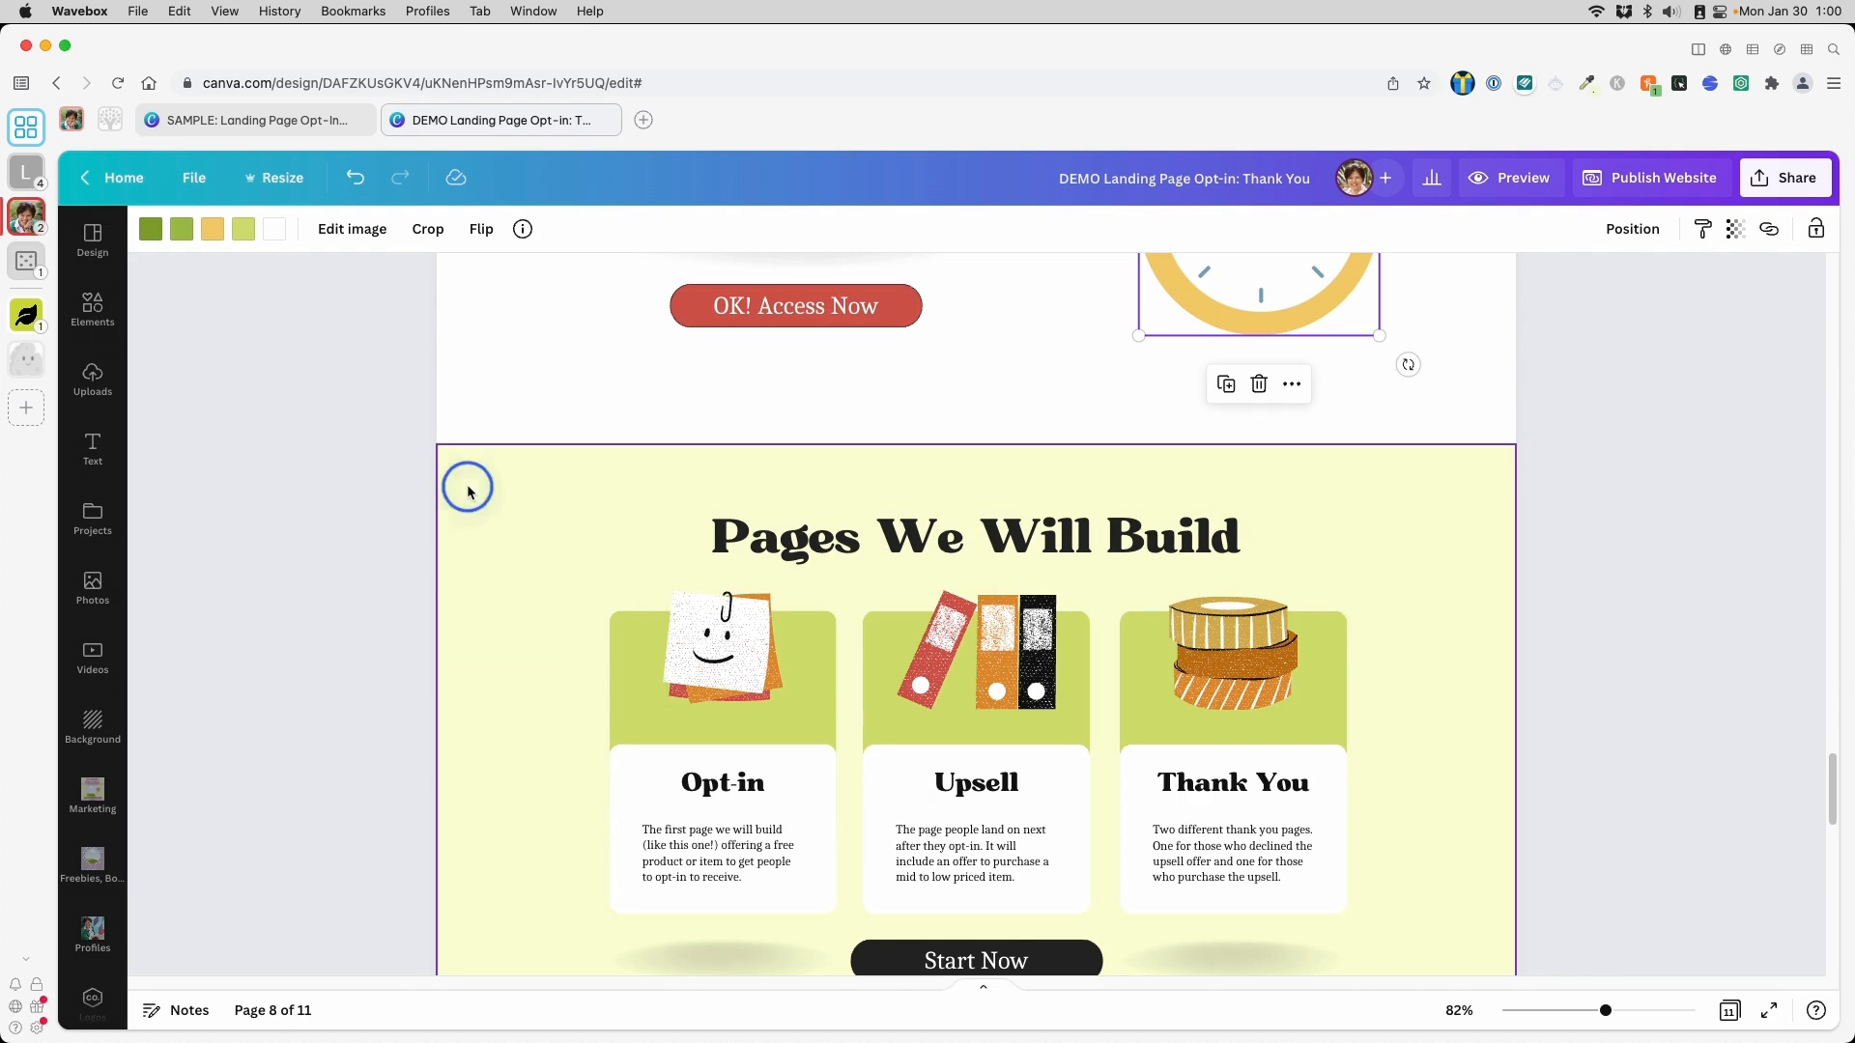
left_click(415, 595)
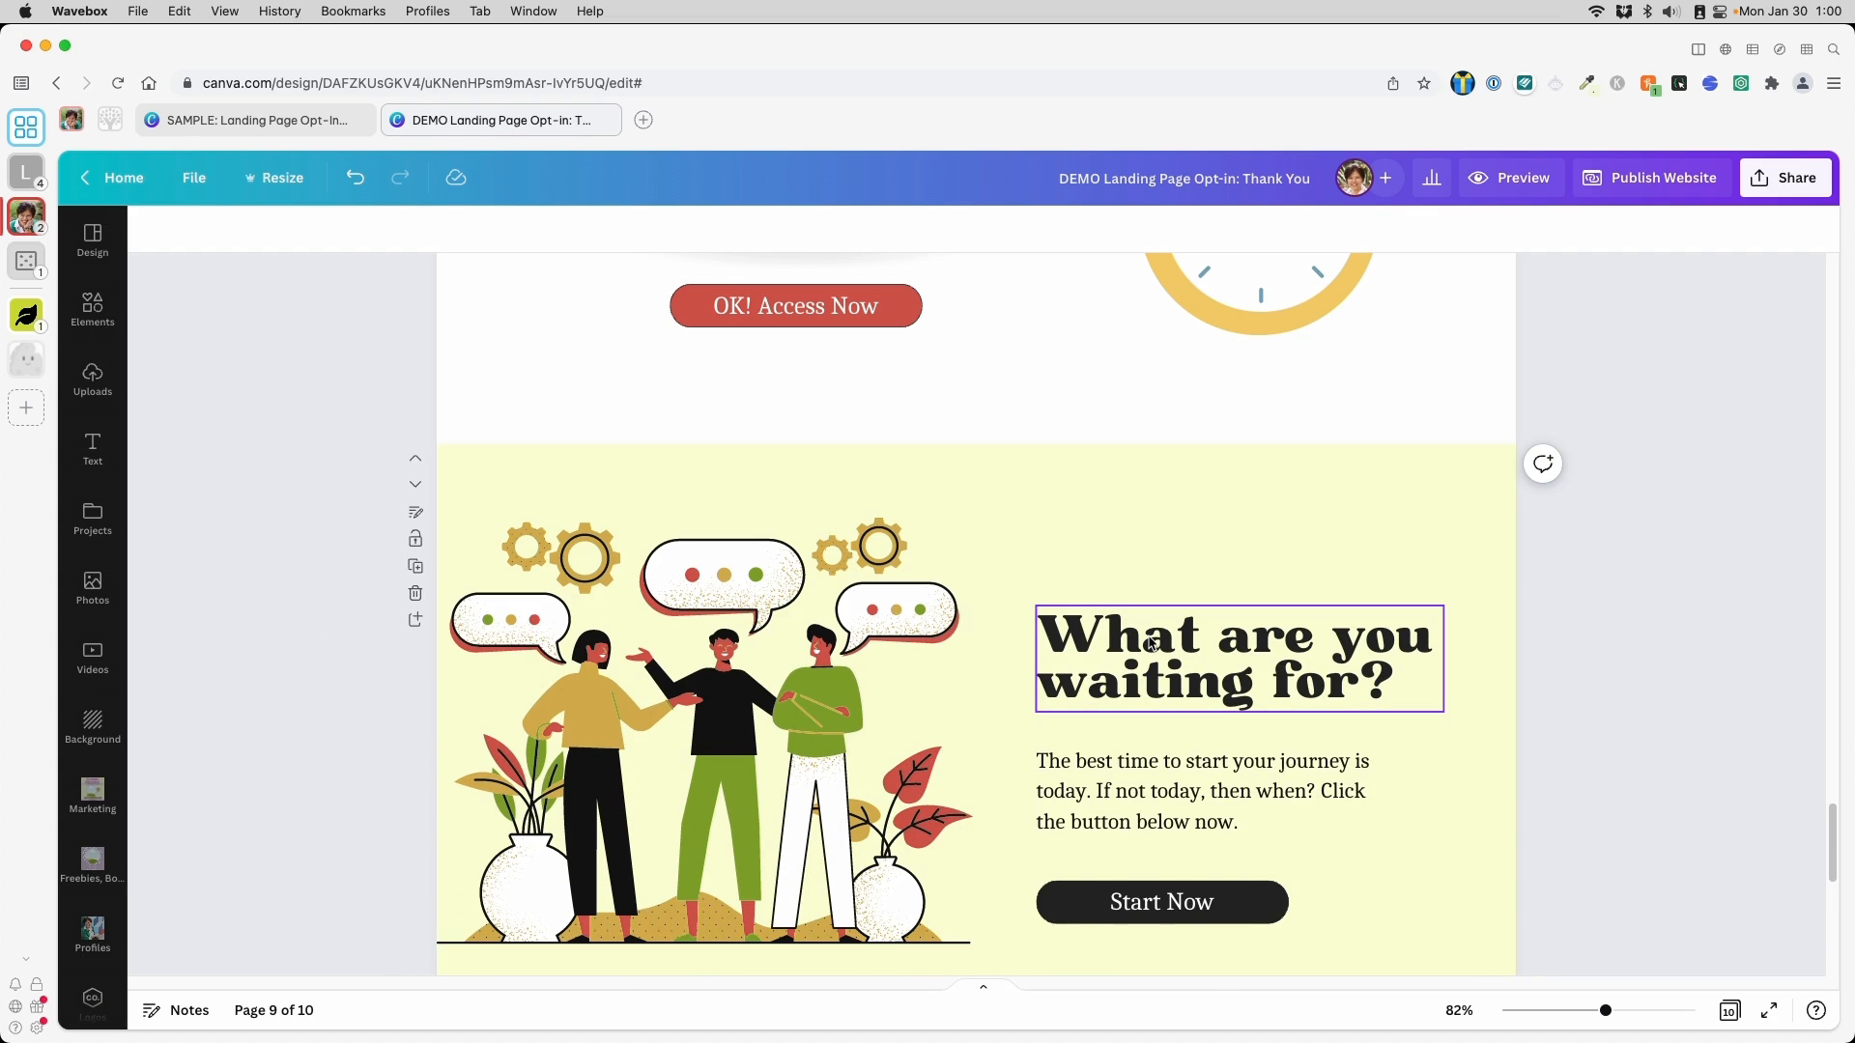
Delete the illustration of three people from the "What are you waiting for?" section
scroll(1303, 628, "down", 5)
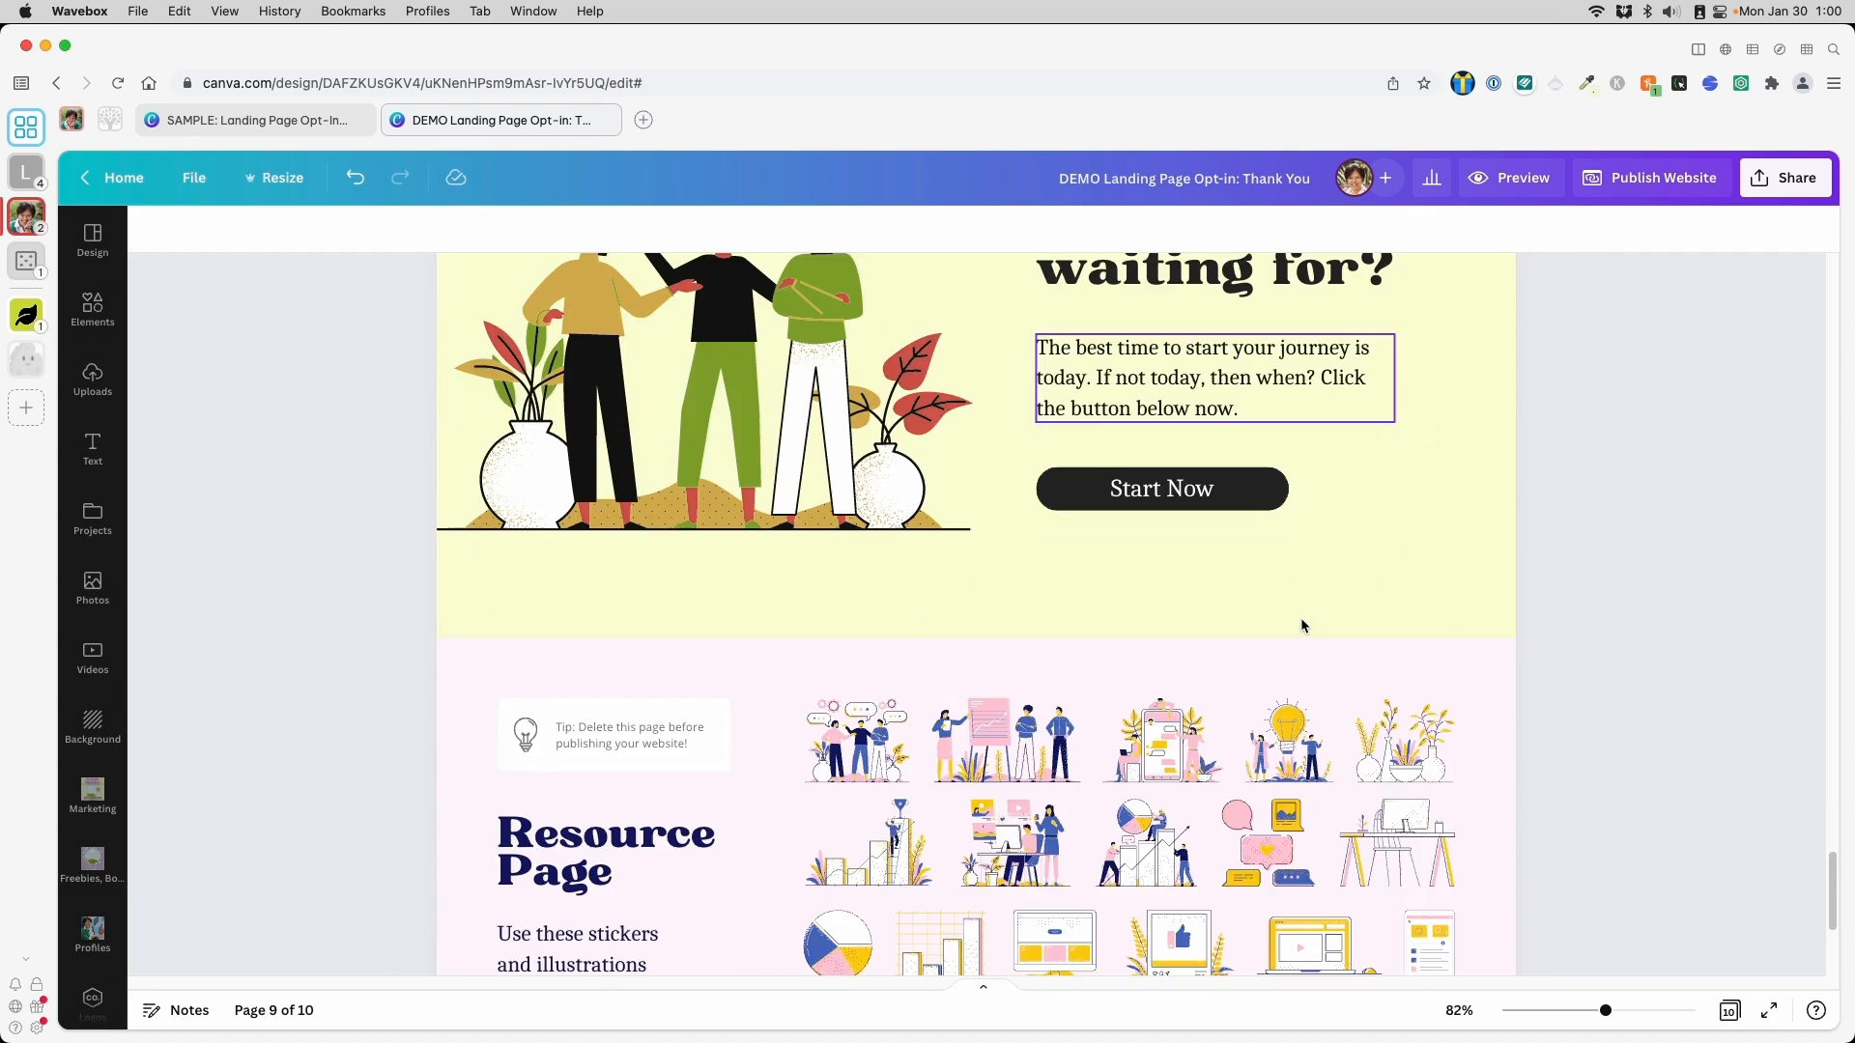
scroll(1301, 625, "up", 5)
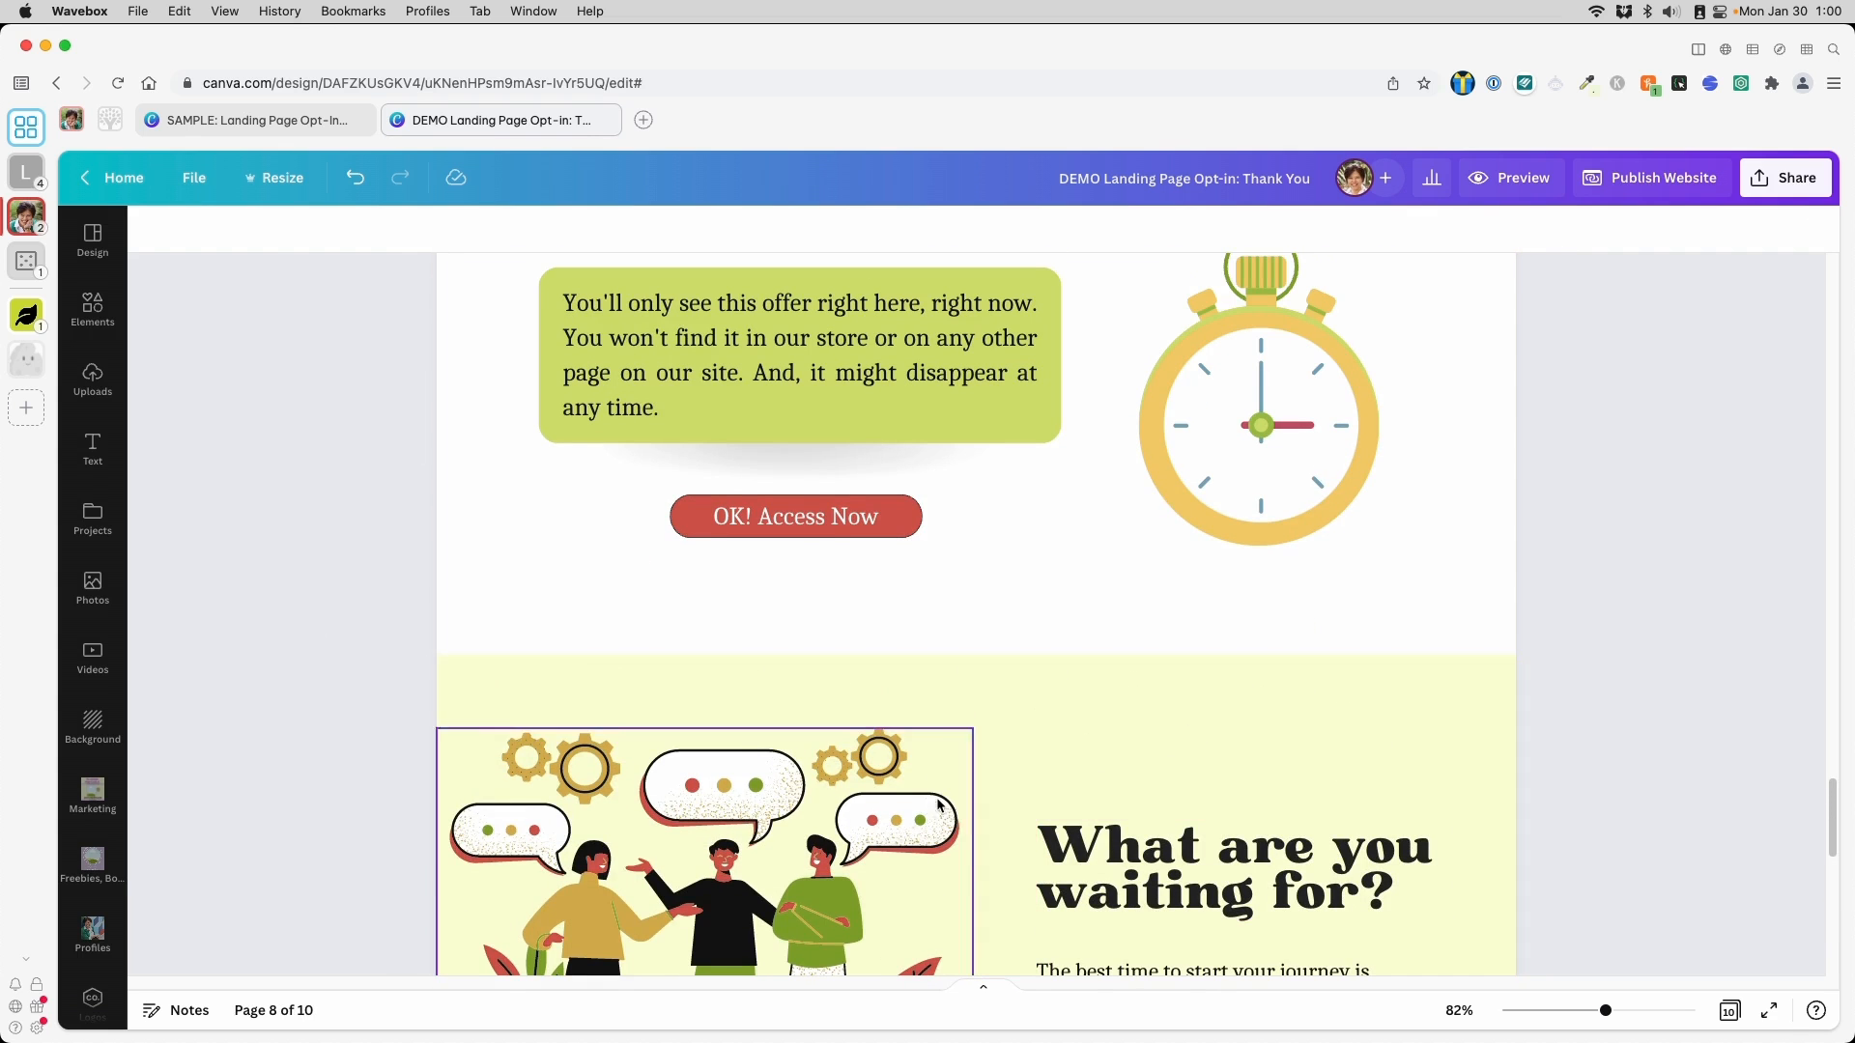
scroll(1312, 782, "down", 3)
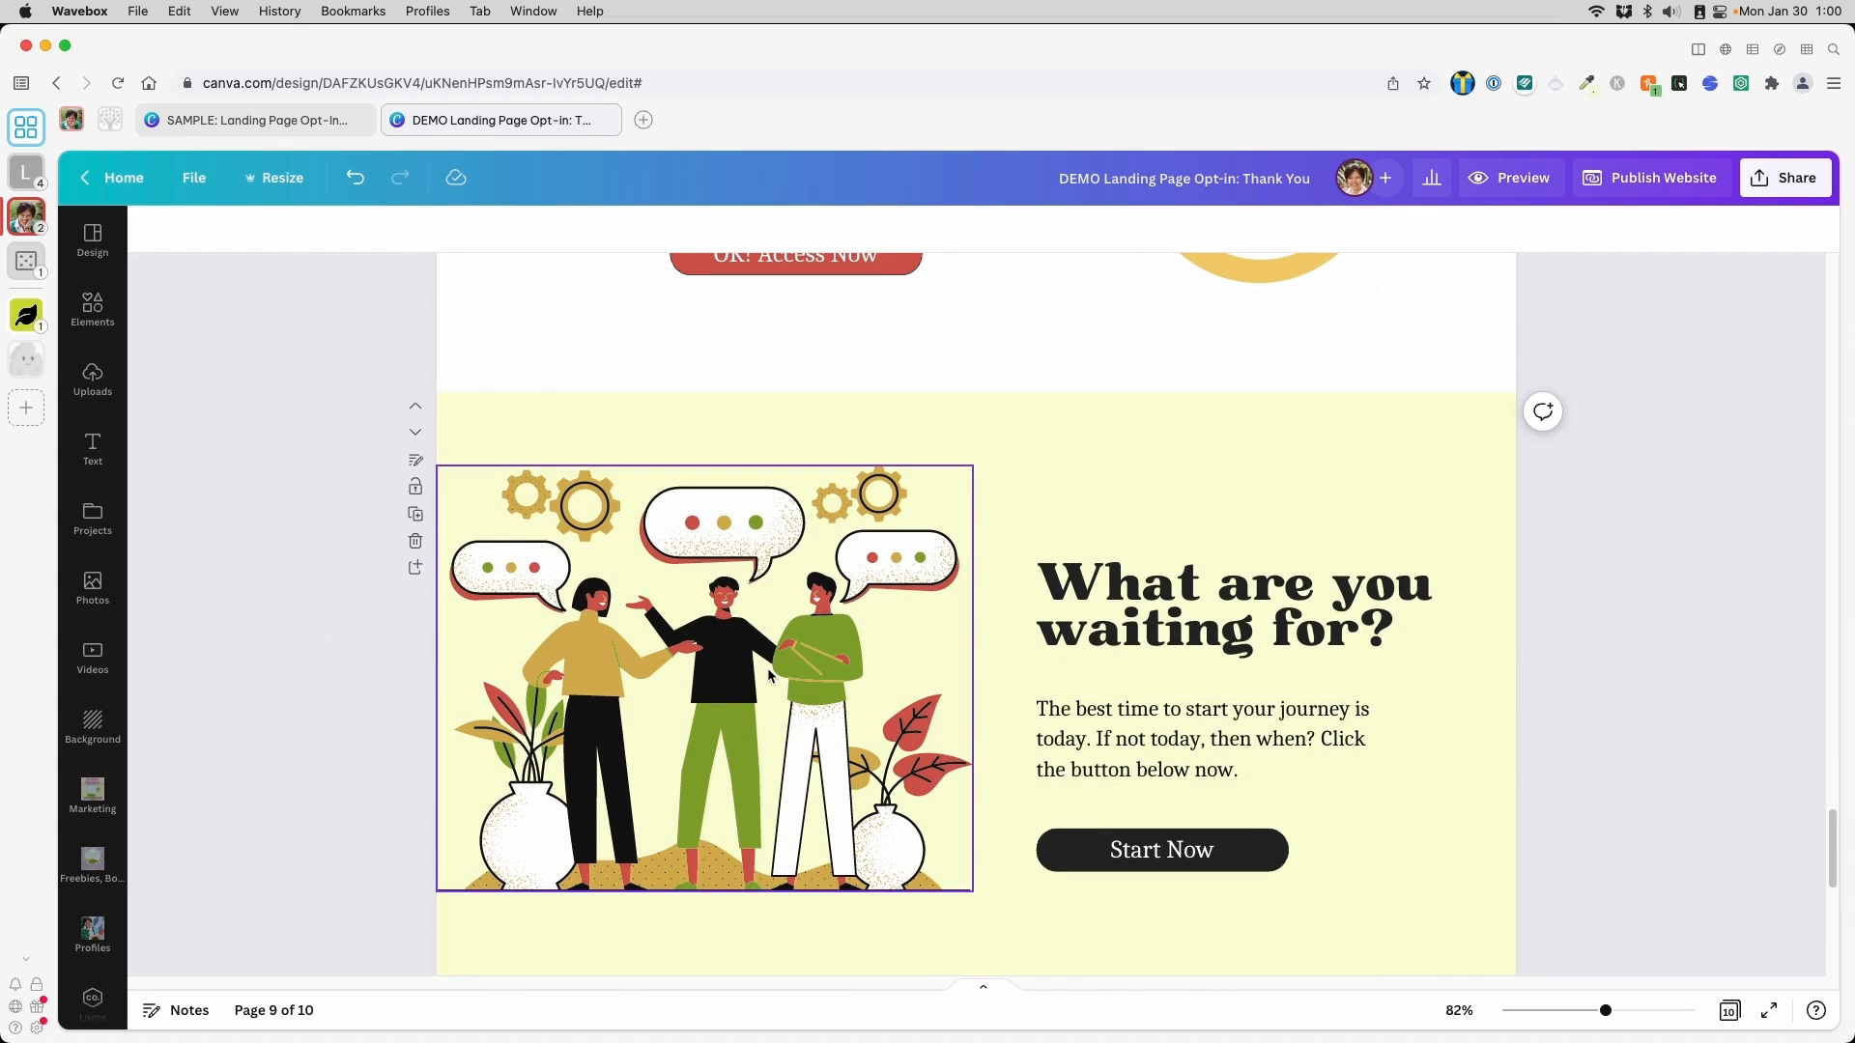
left_click(767, 669)
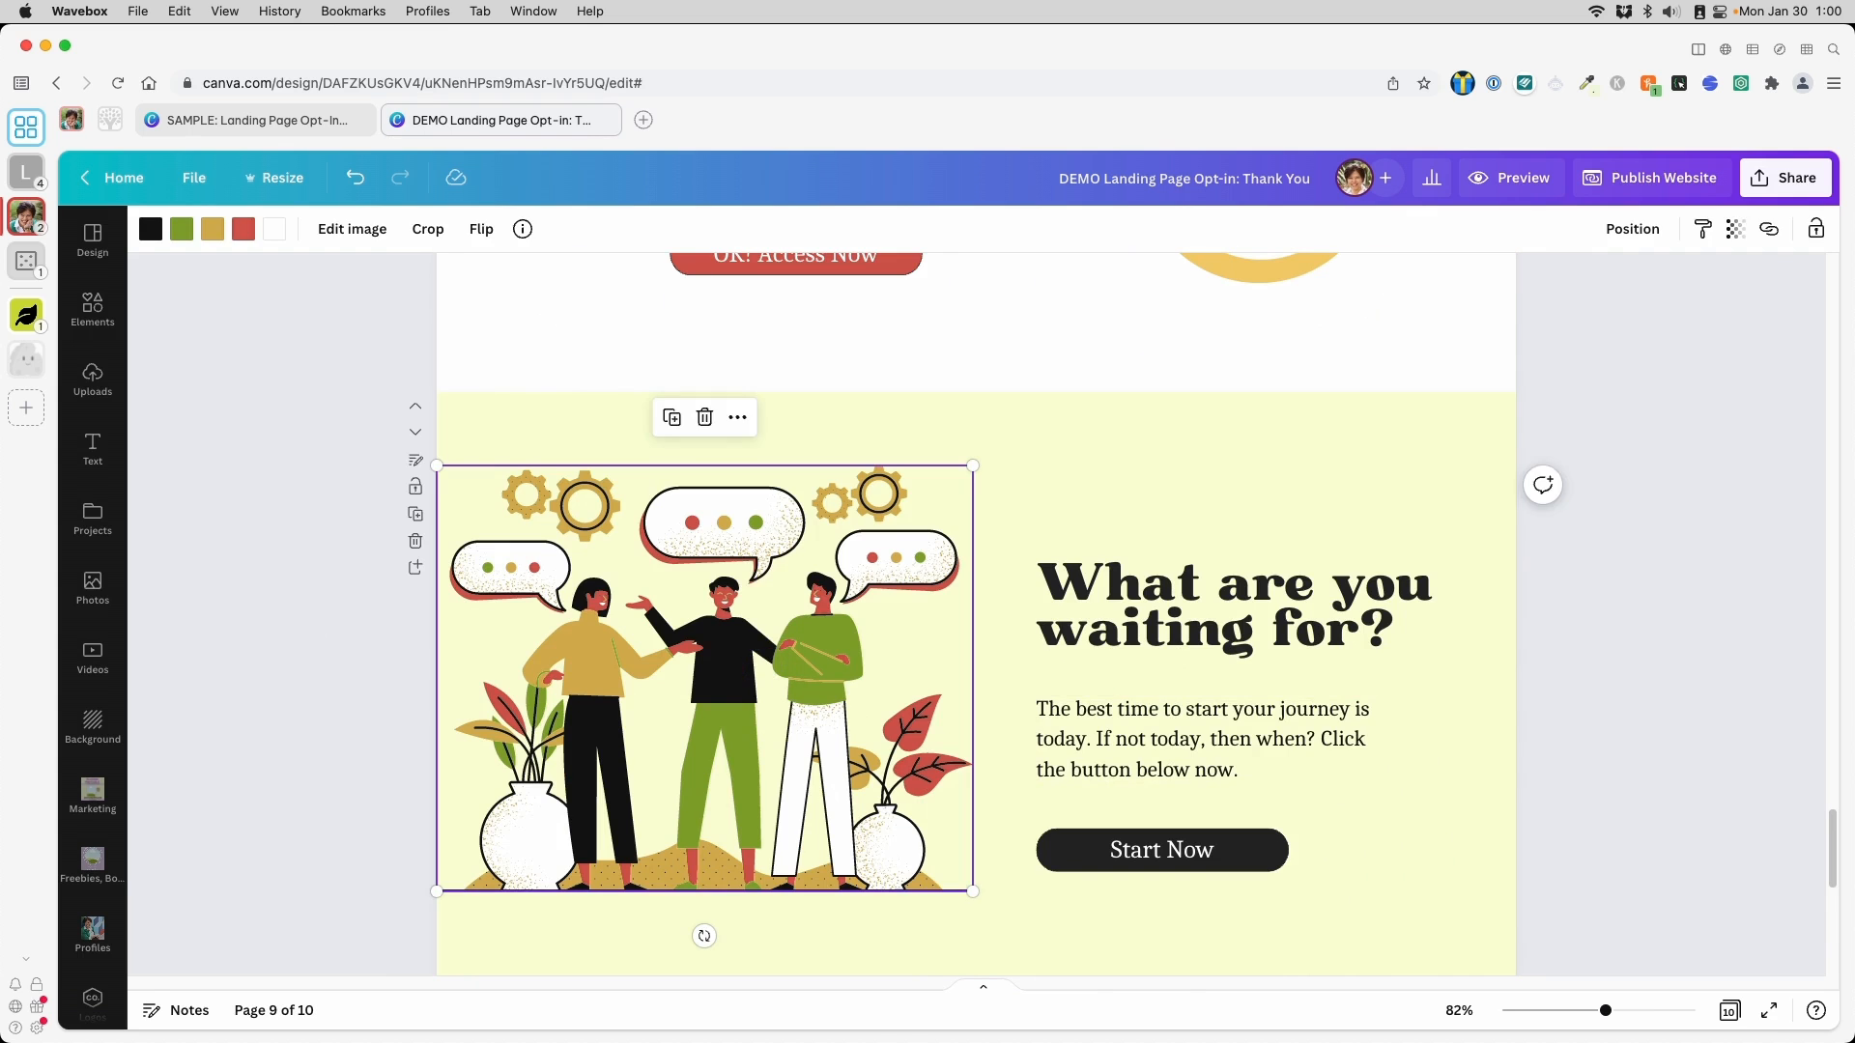
key("Delete")
Move the chat-bubbles sticker from the Resource Page into the empty area of the "What are you waiting for?" section and enlarge it
scroll(1072, 739, "down", 3)
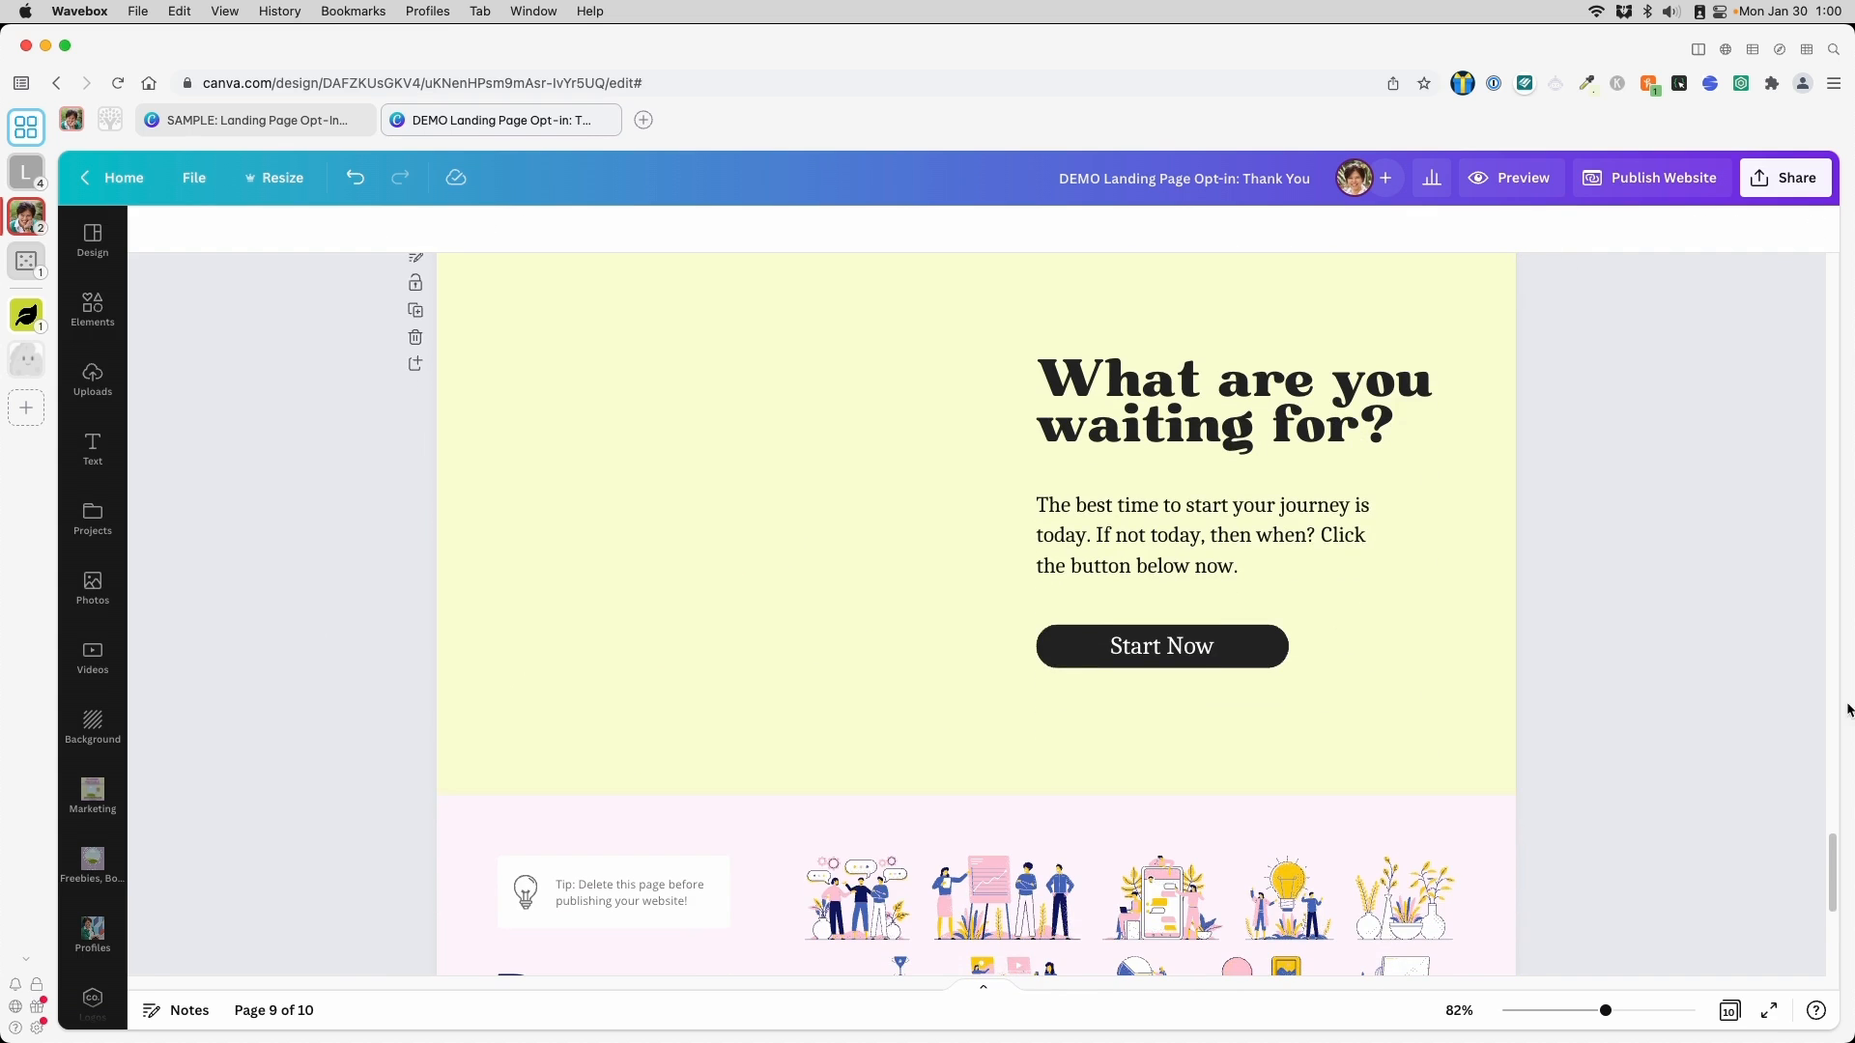
scroll(1075, 747, "down", 2)
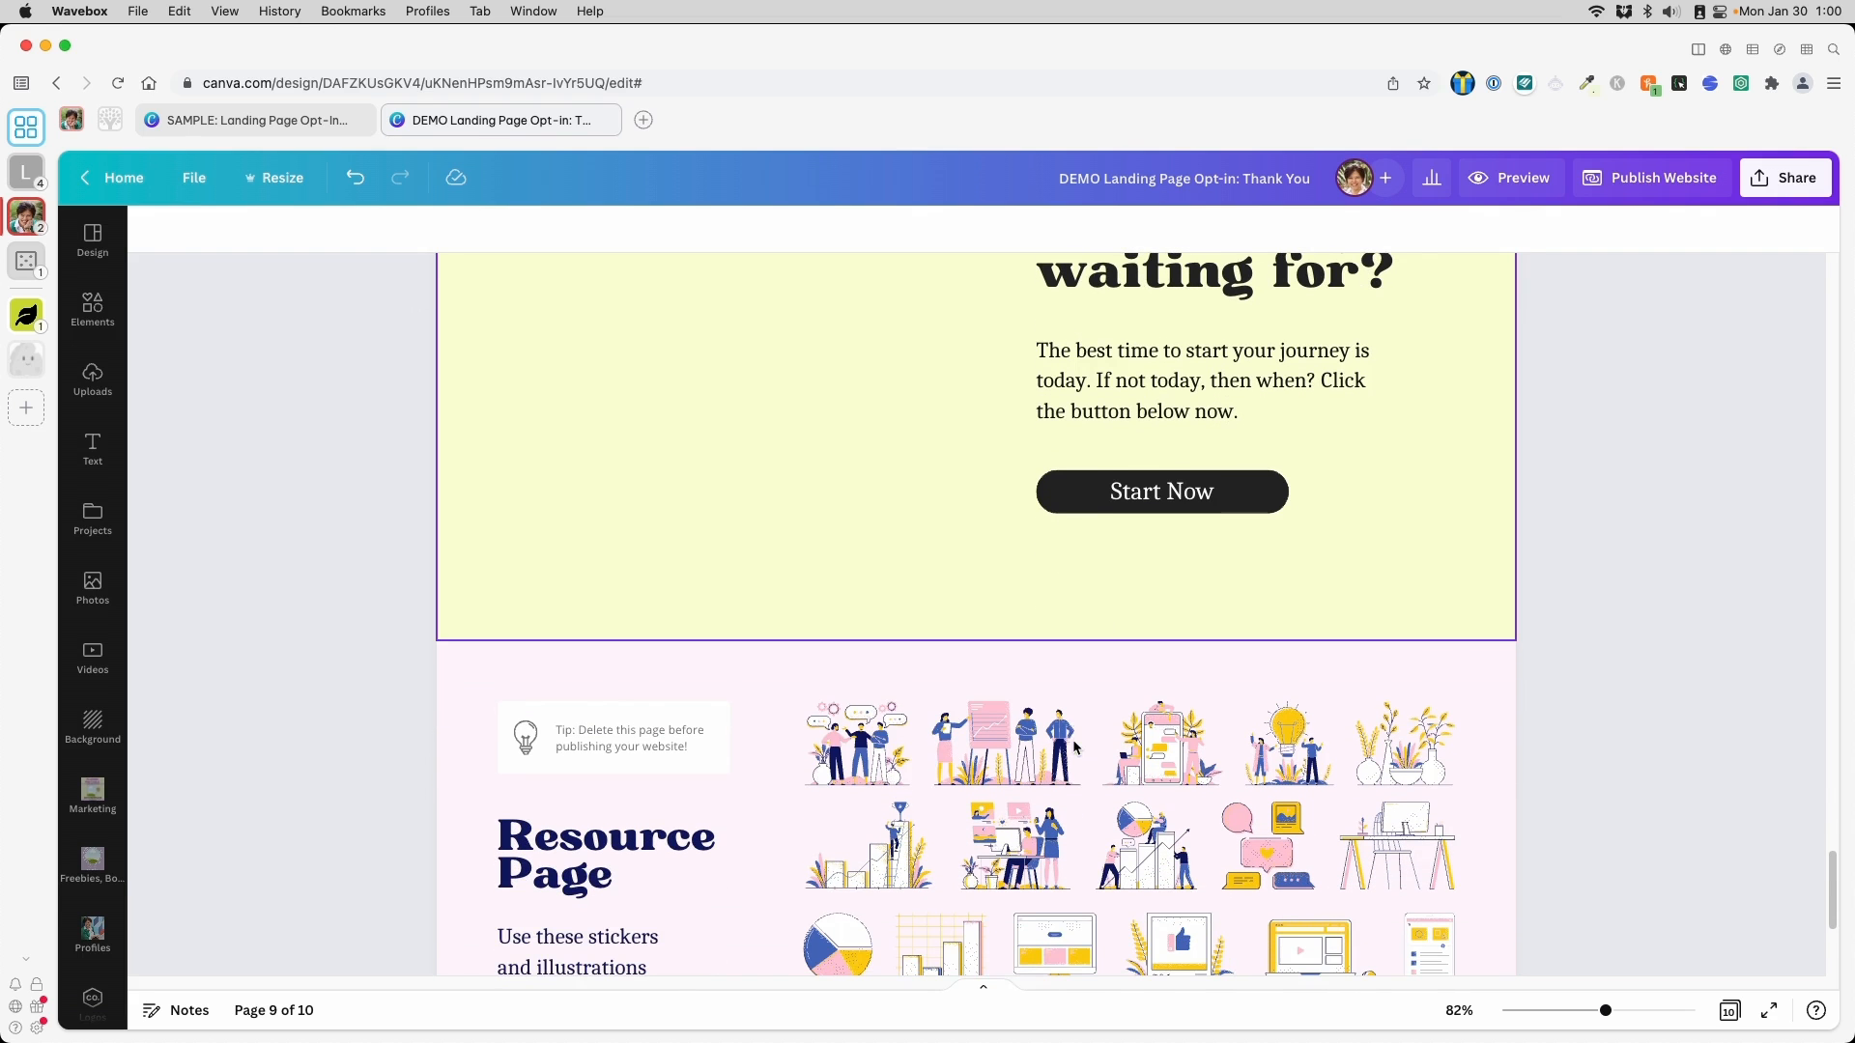
scroll(1144, 889, "down", 2)
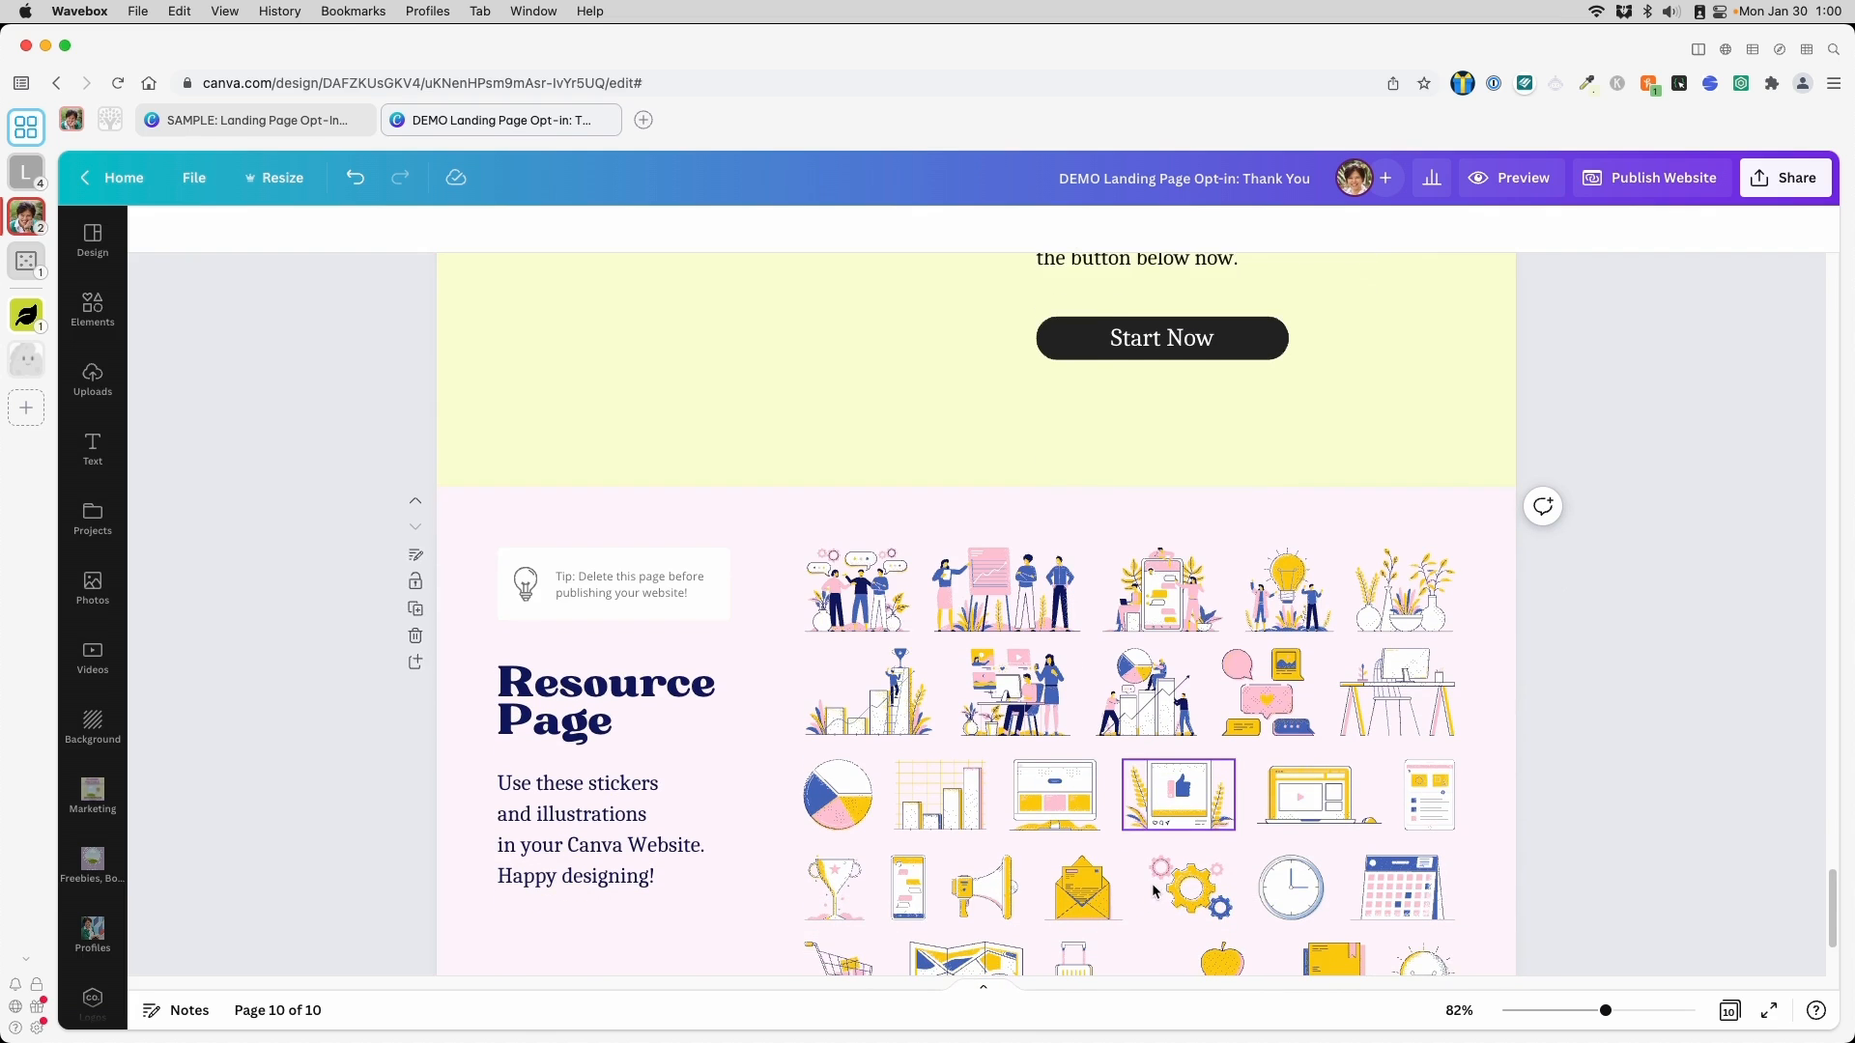
scroll(1150, 884, "down", 1)
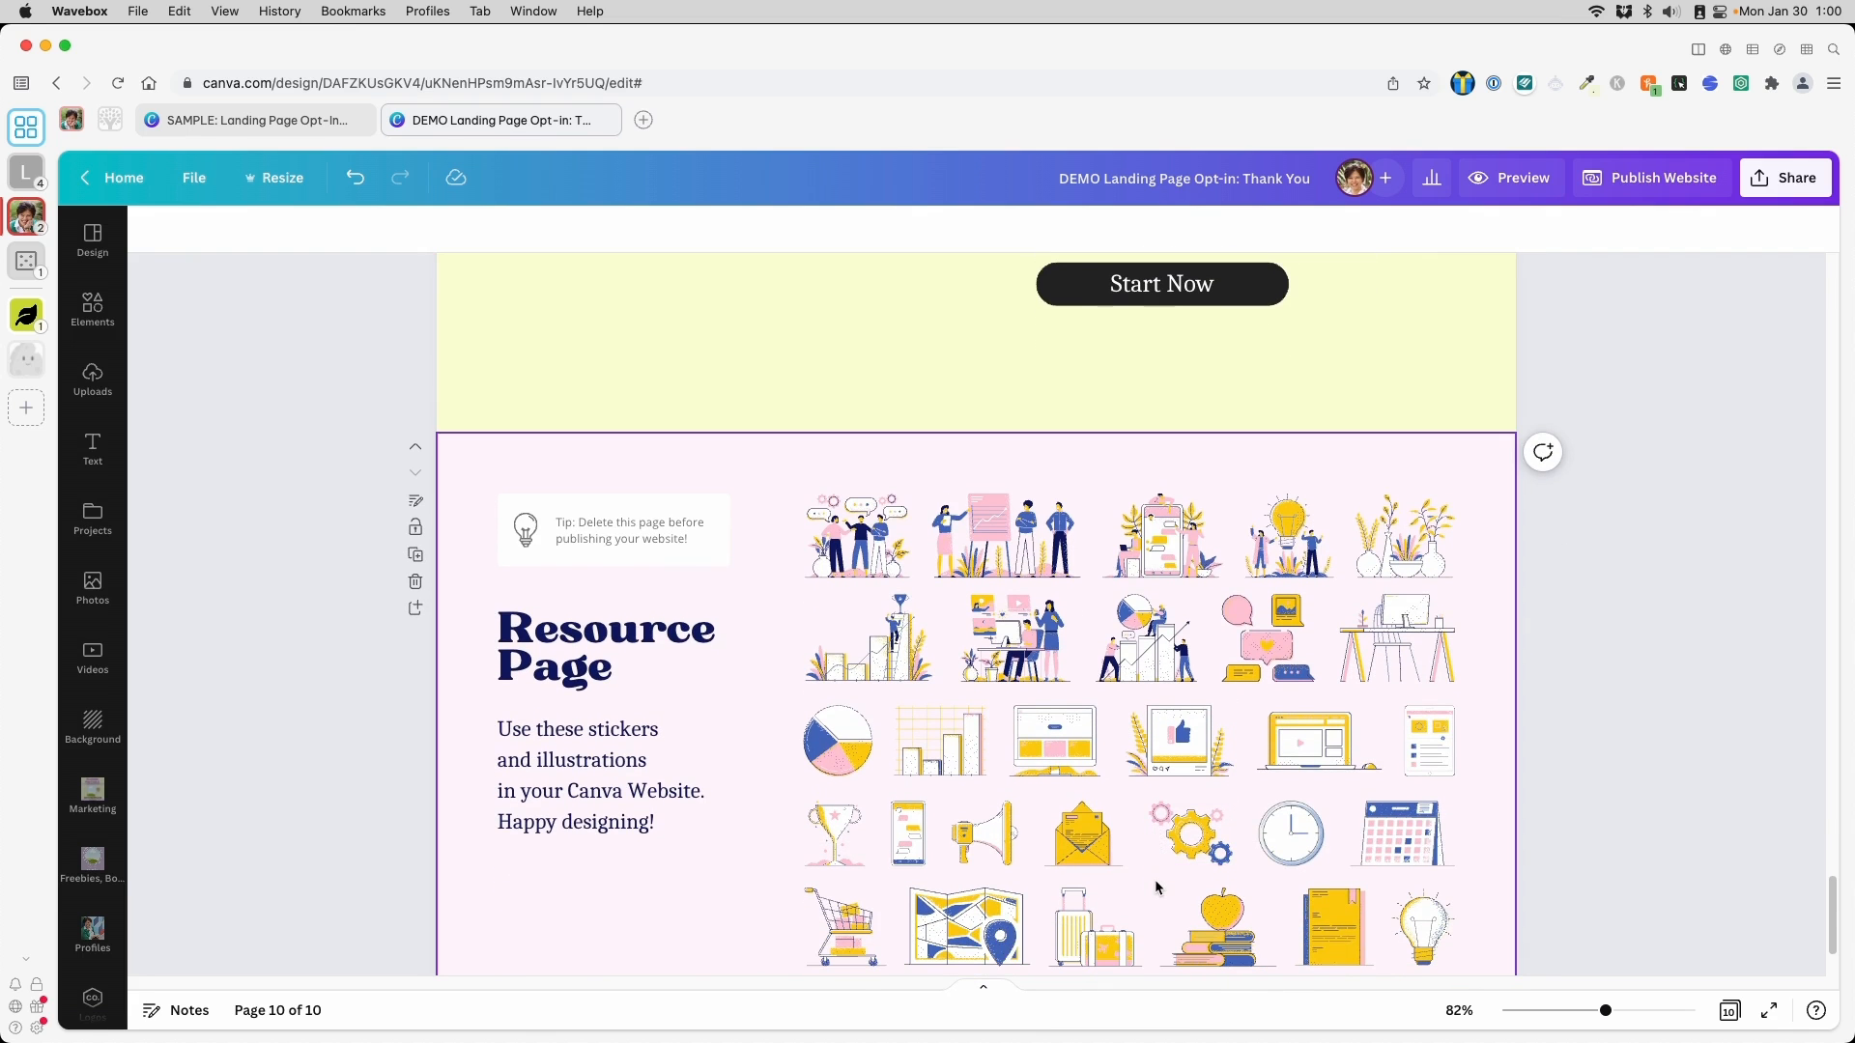
scroll(1180, 876, "down", 1)
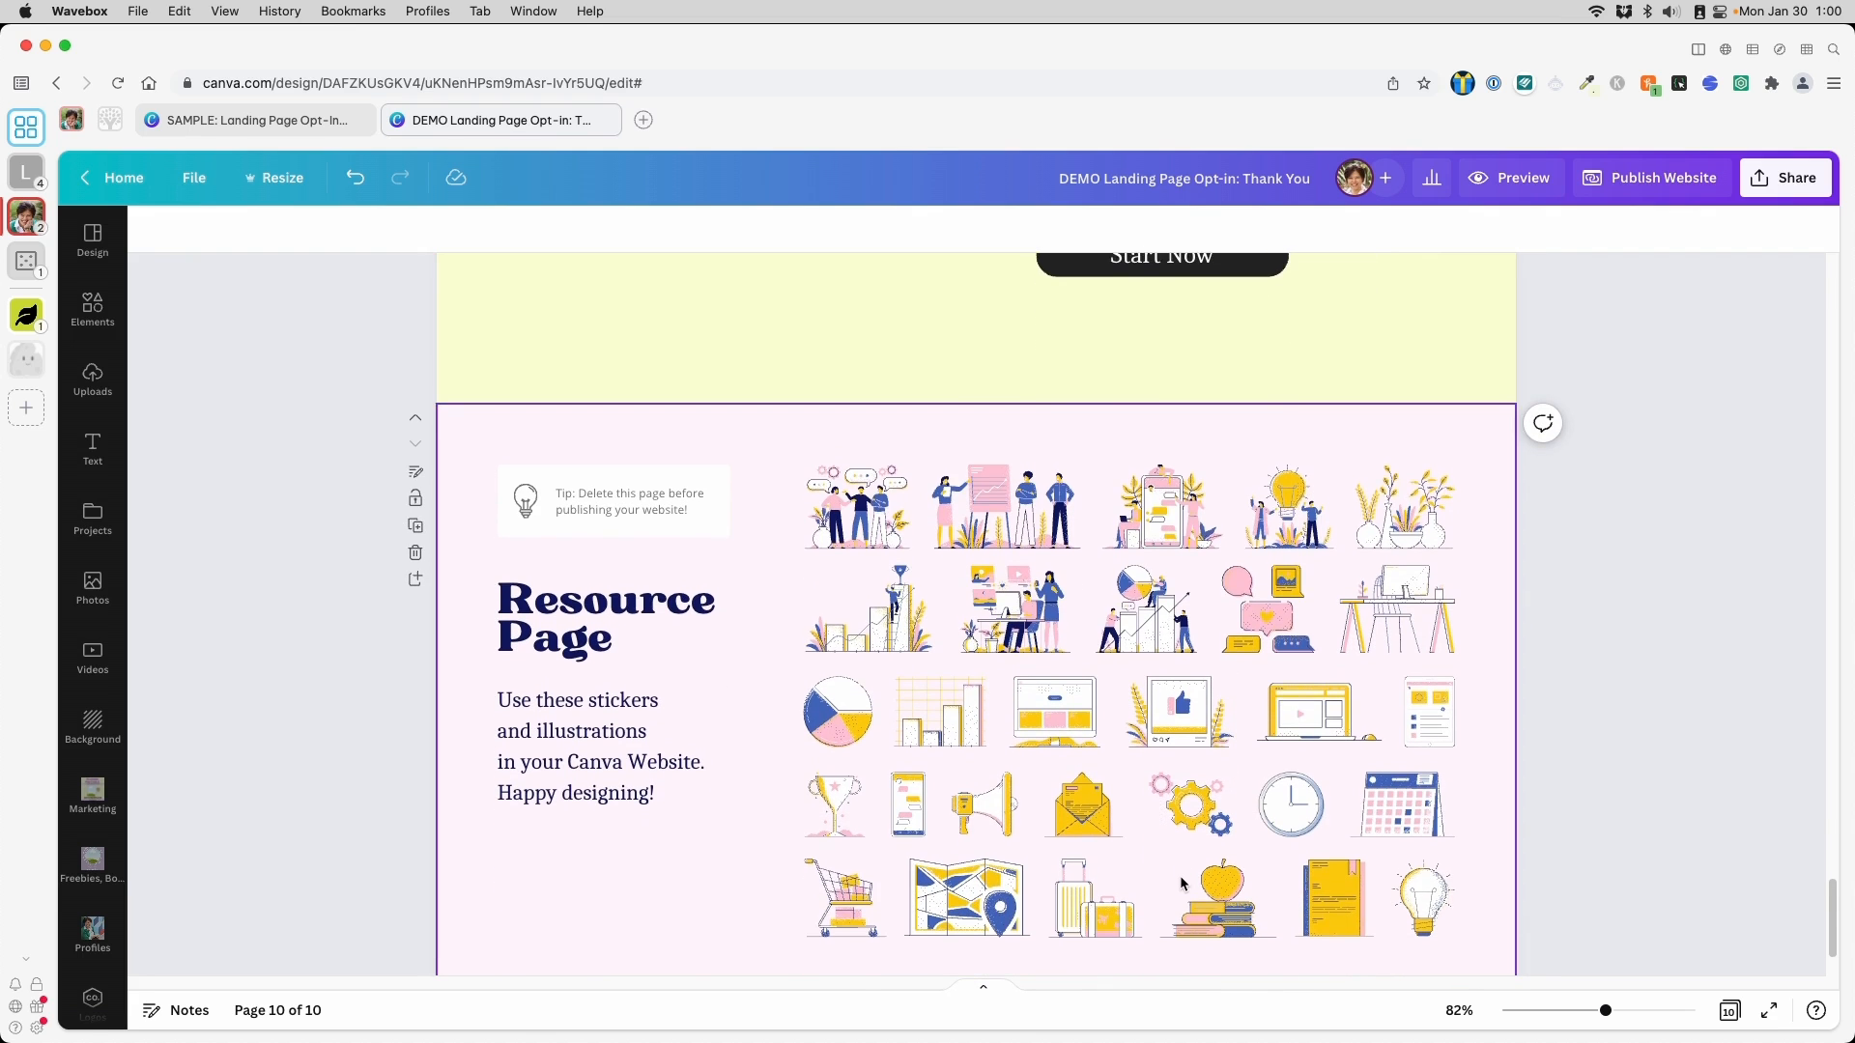
scroll(1180, 876, "down", 2)
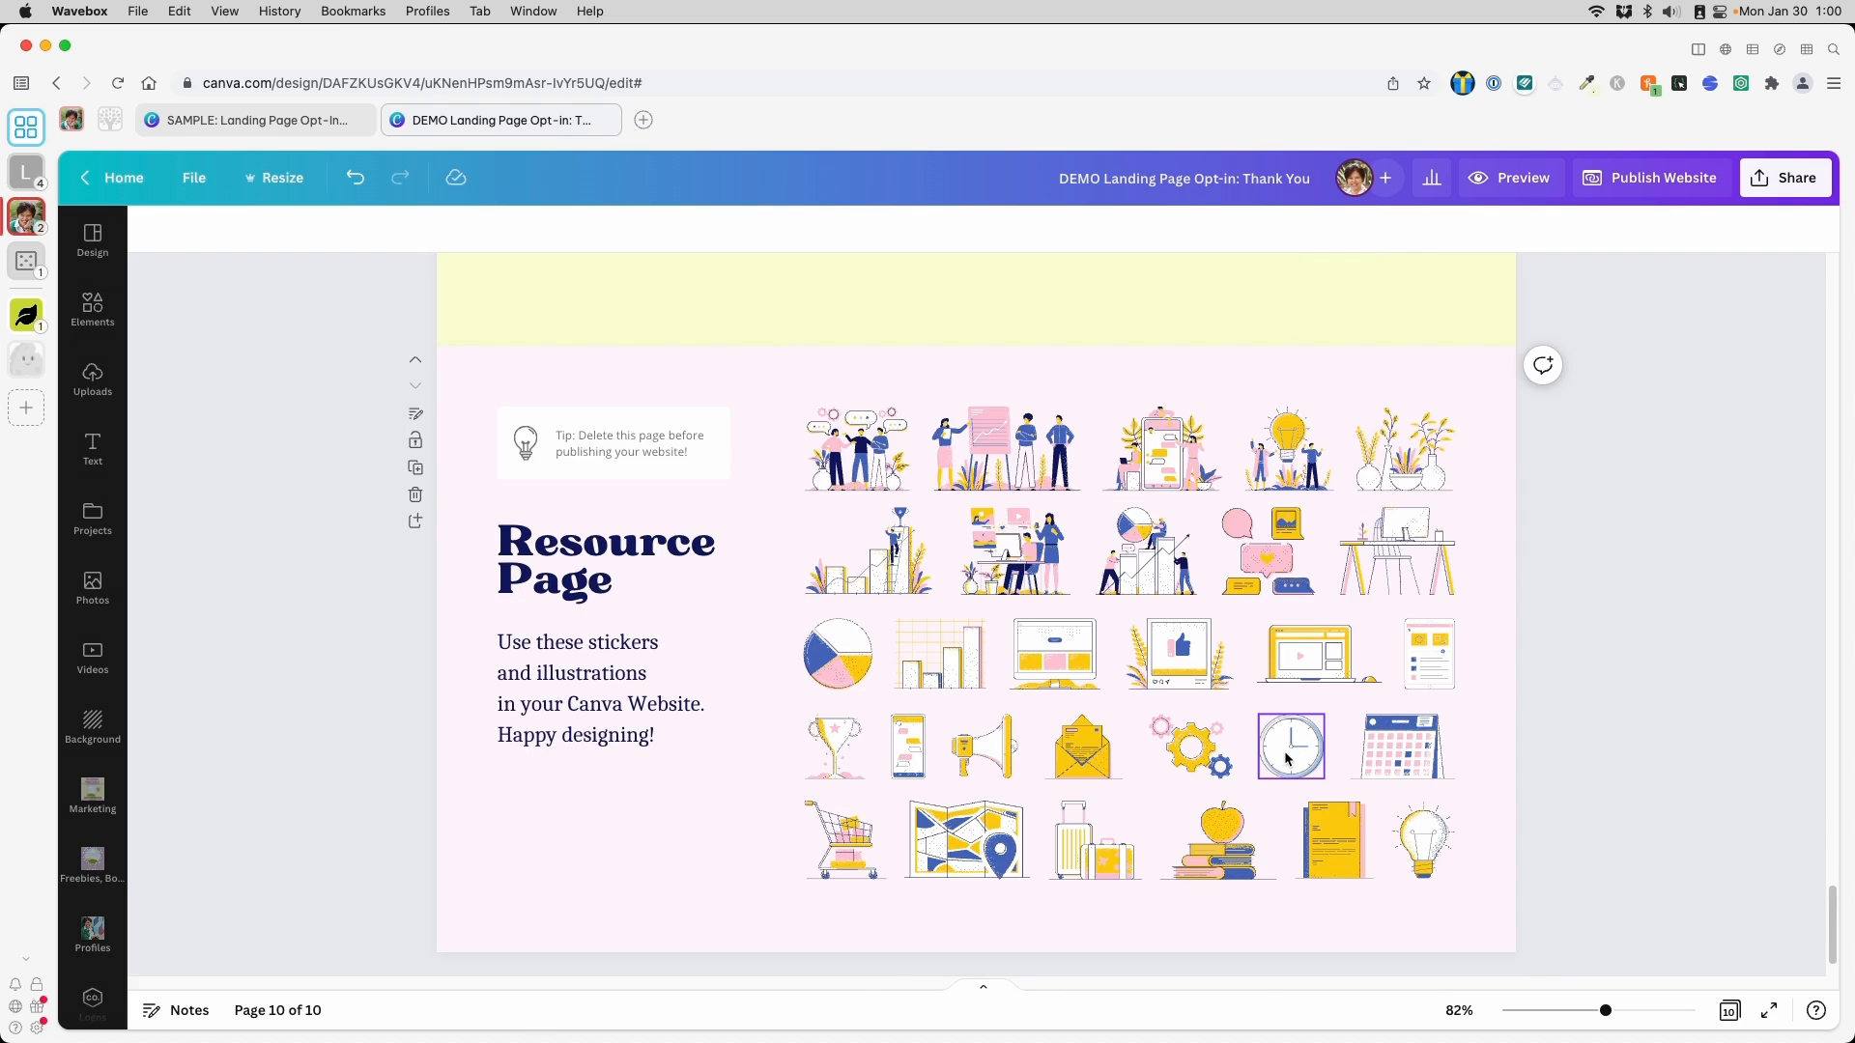
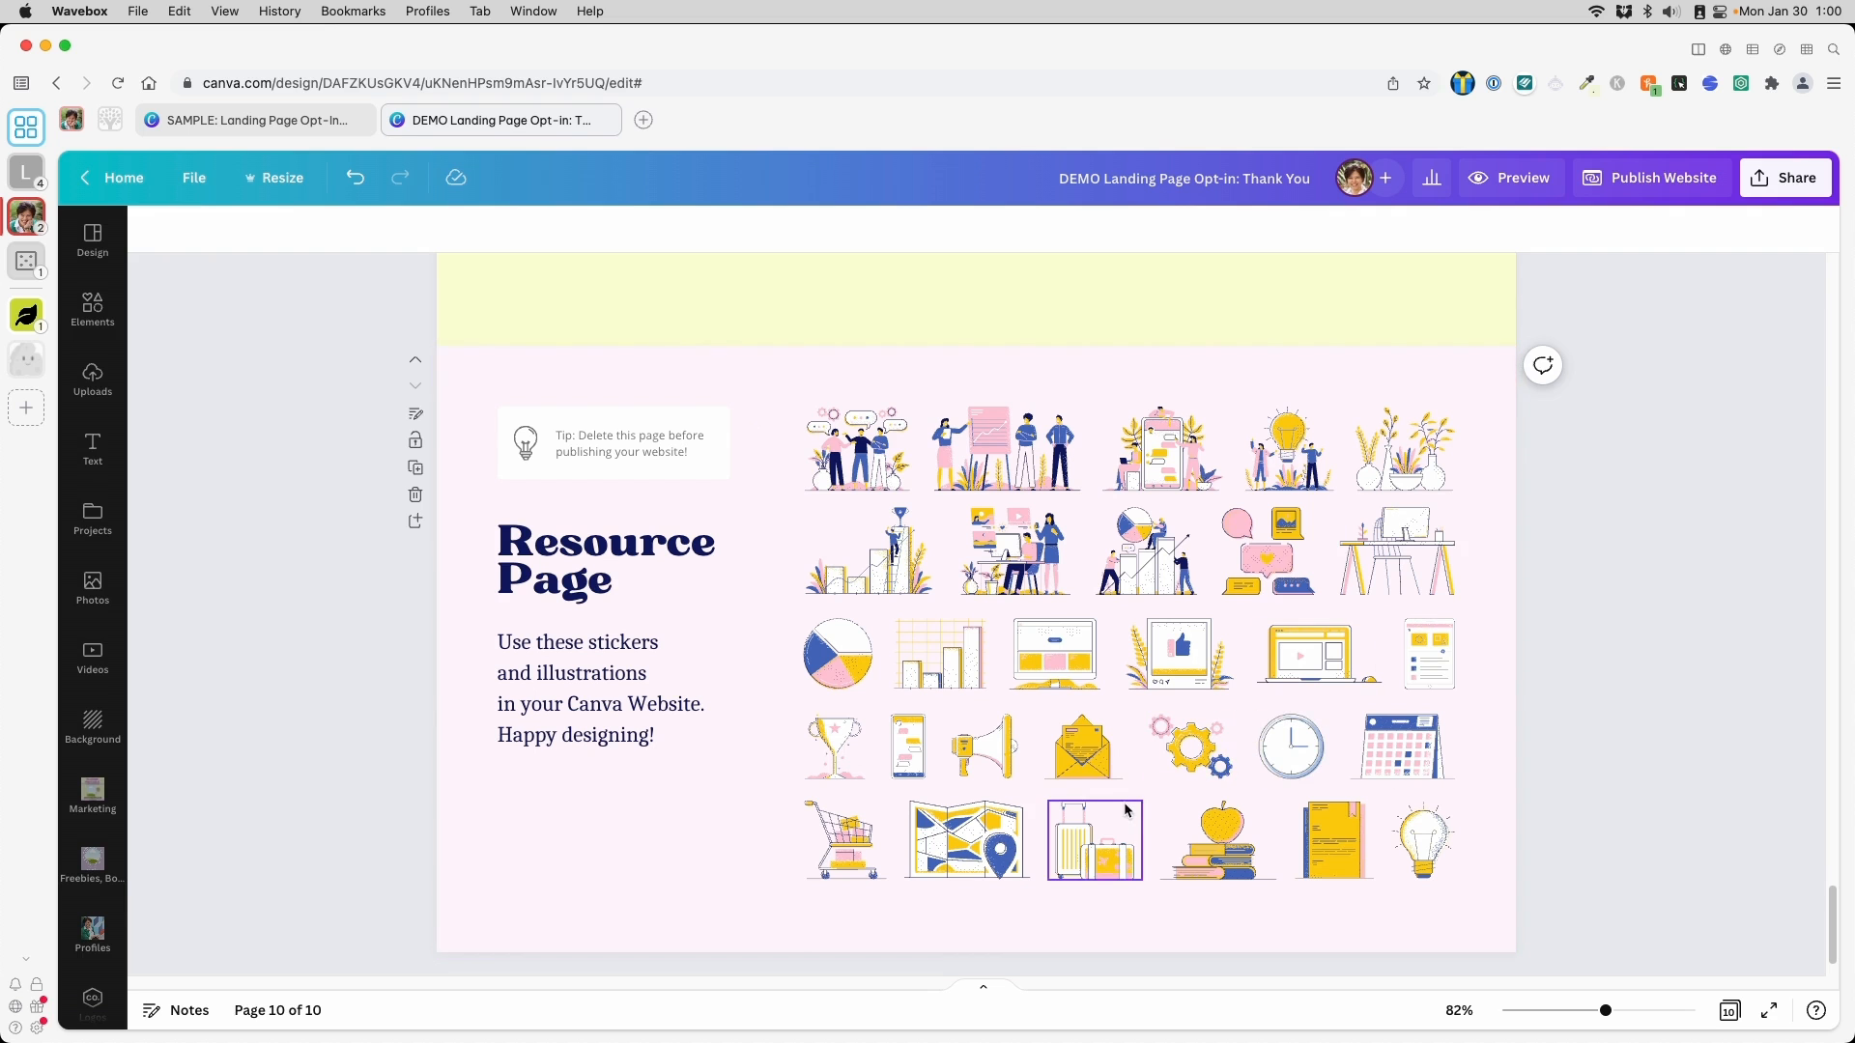
scroll(1122, 802, "up", 2)
left_click_drag(1268, 678, 633, 266)
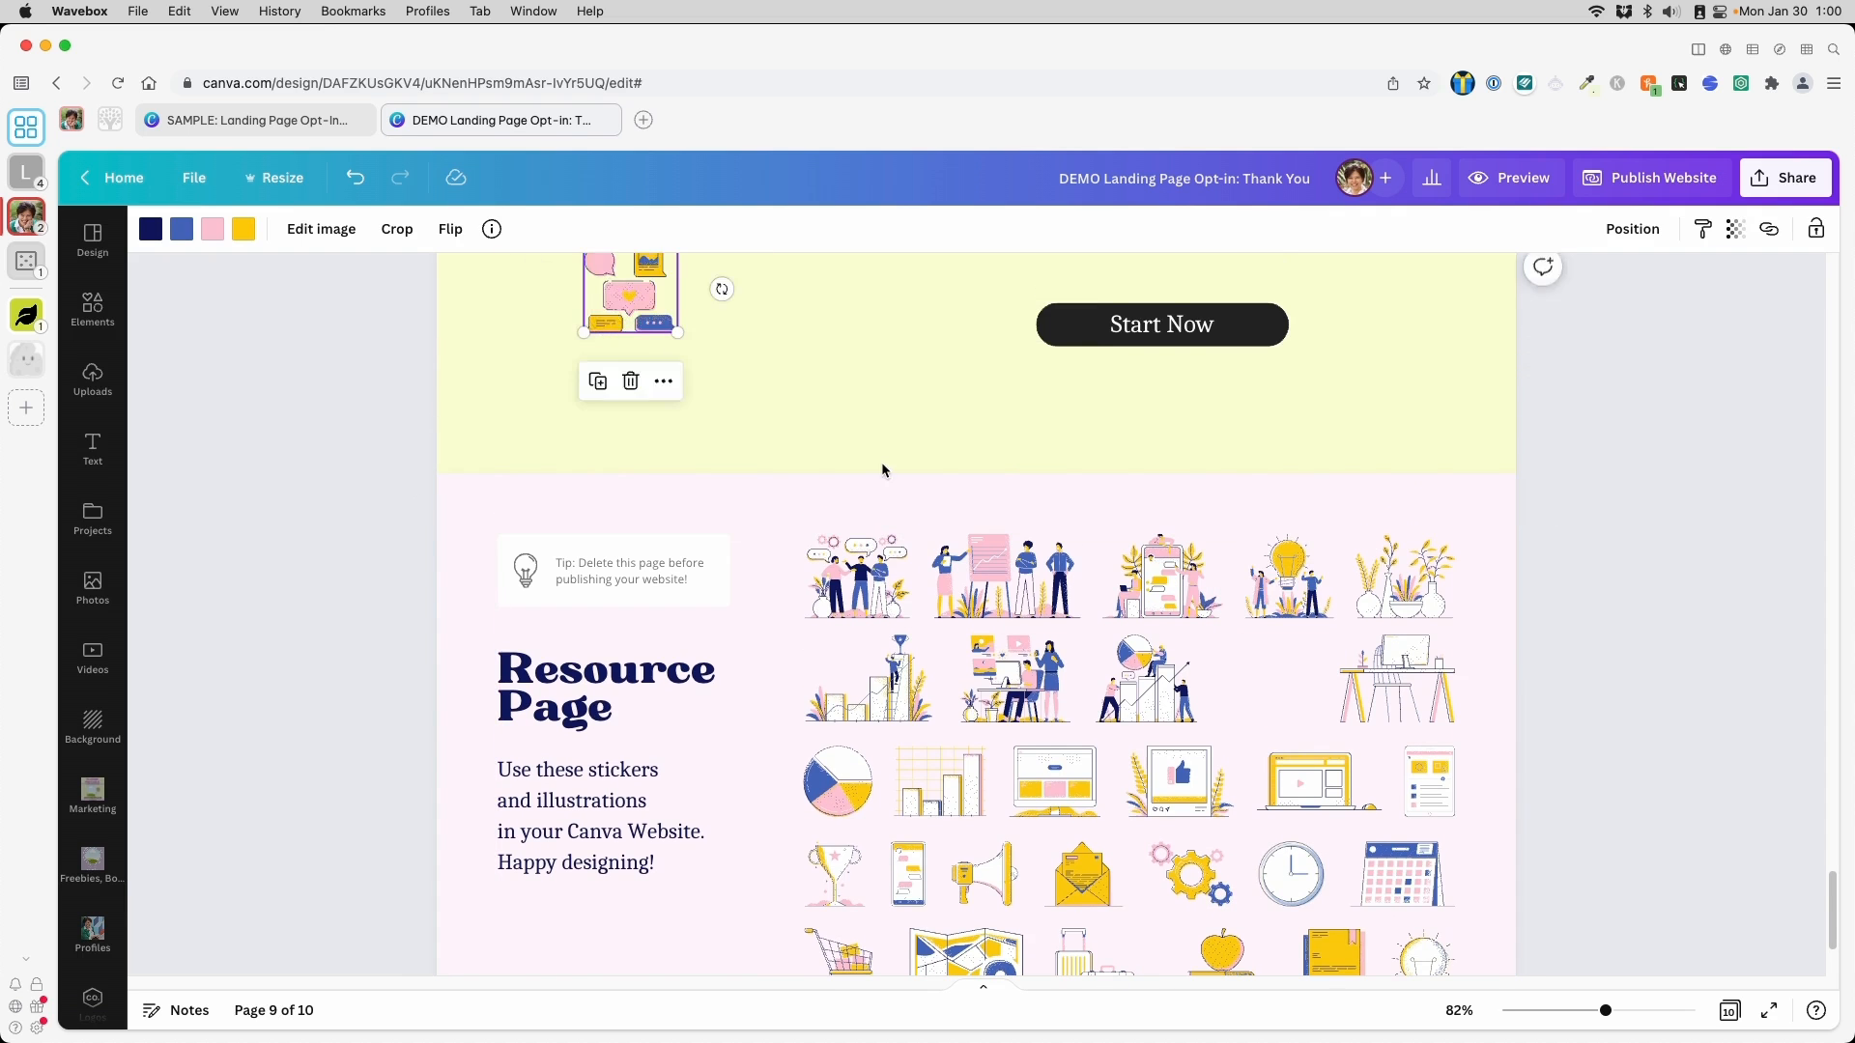
scroll(882, 467, "up", 3)
left_click_drag(583, 574, 494, 371)
Recolor the chat bubbles' blue parts golden yellow, pink parts orange and yellow parts green, then enlarge the graphic slightly and adjust its position
left_click(180, 229)
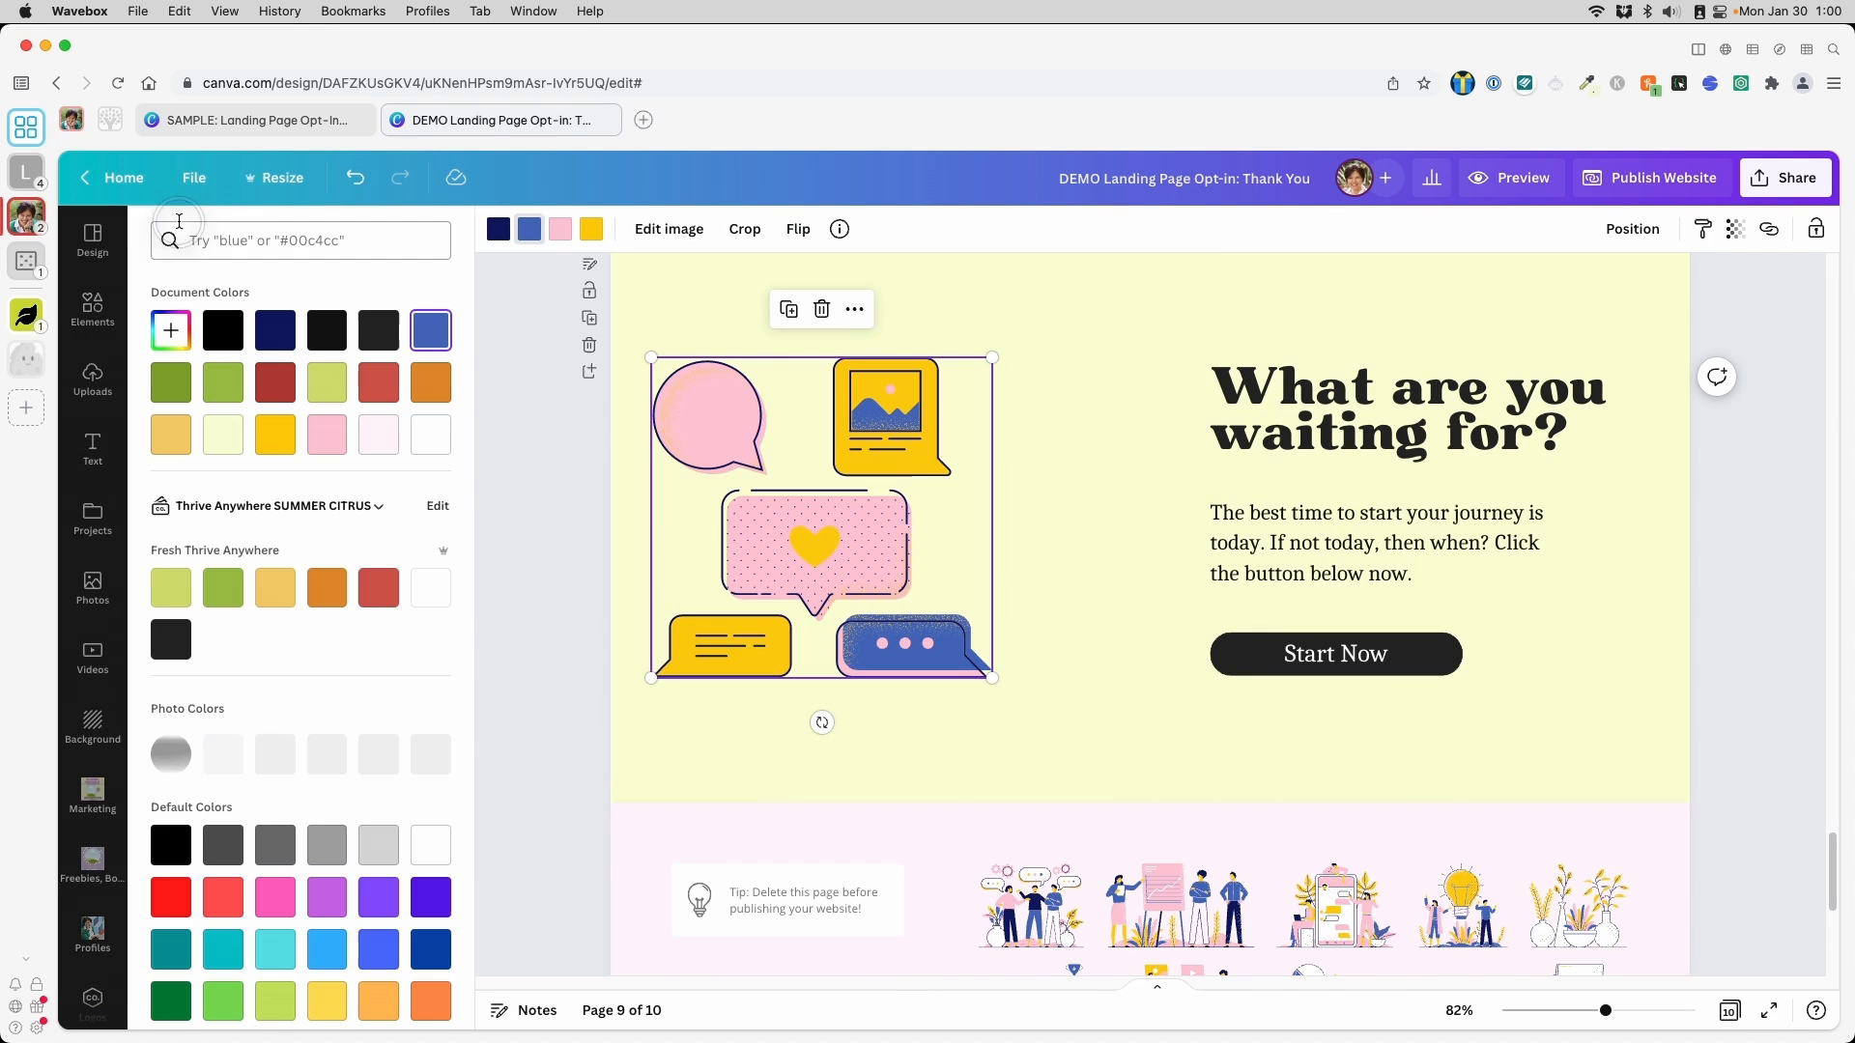
left_click(223, 587)
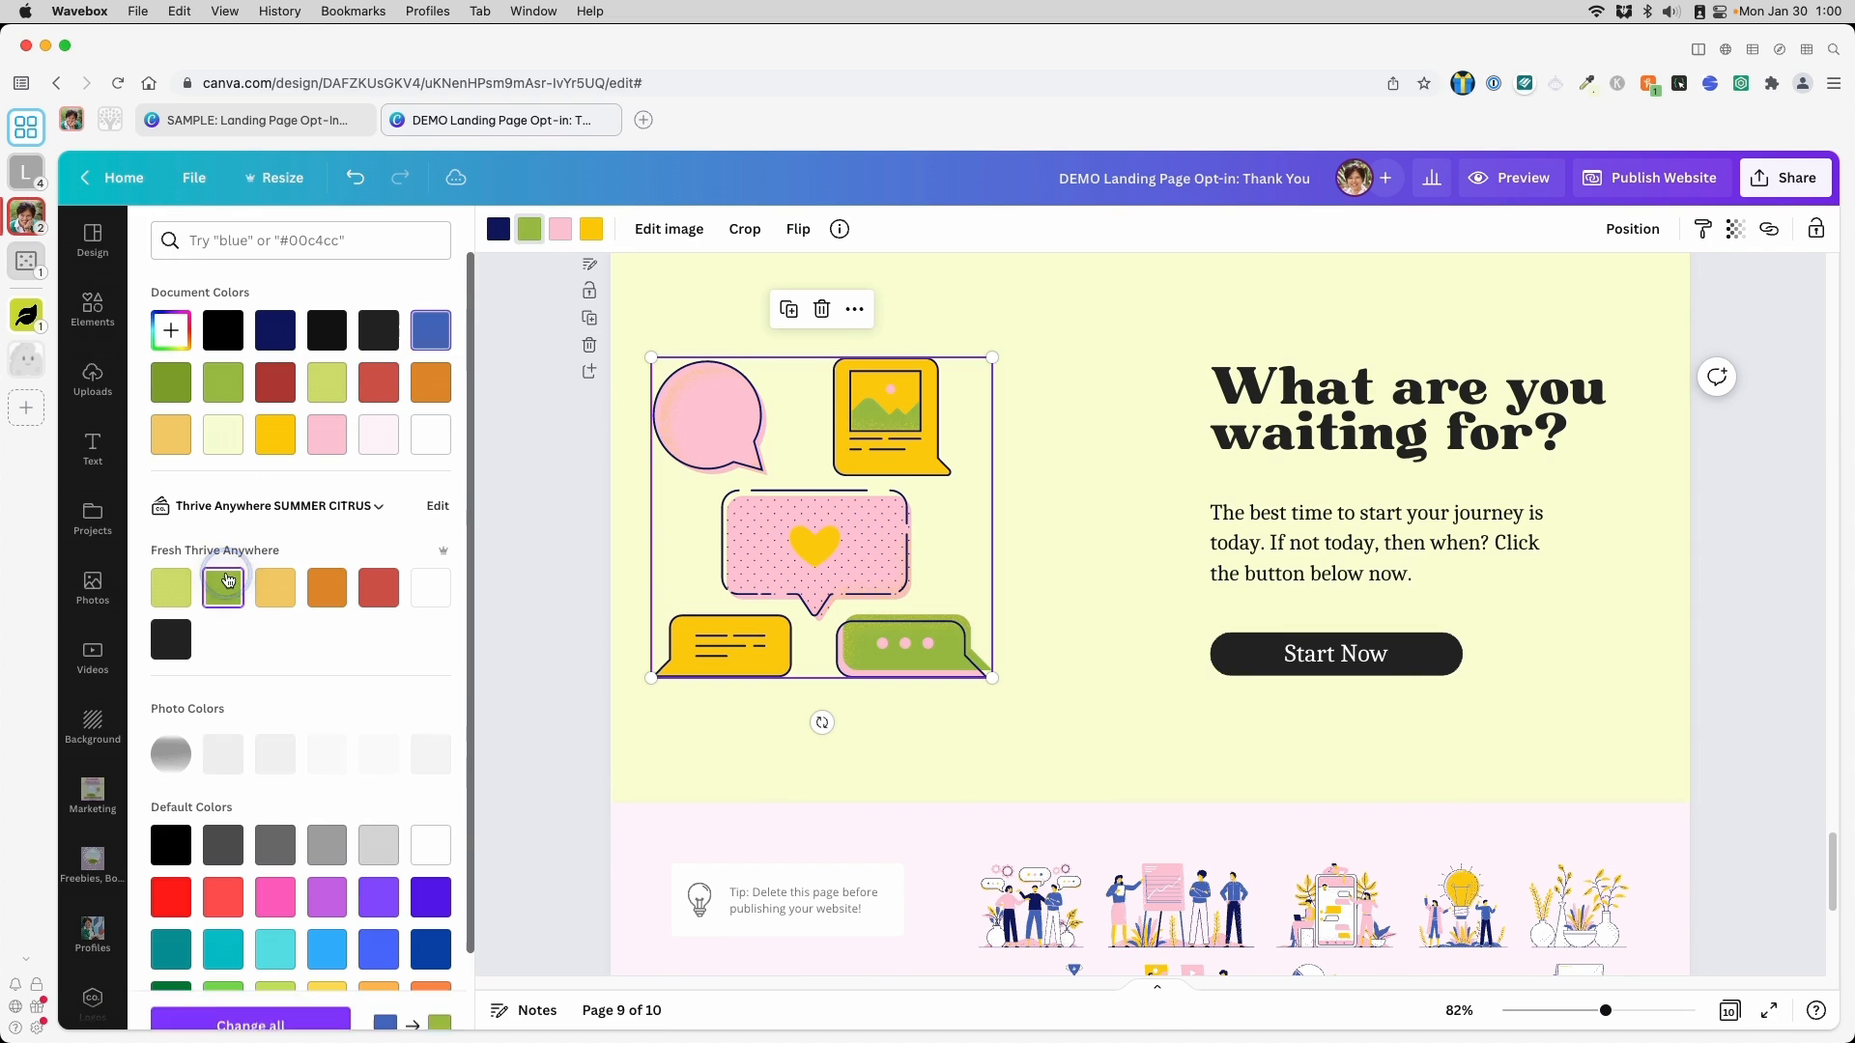
left_click(561, 229)
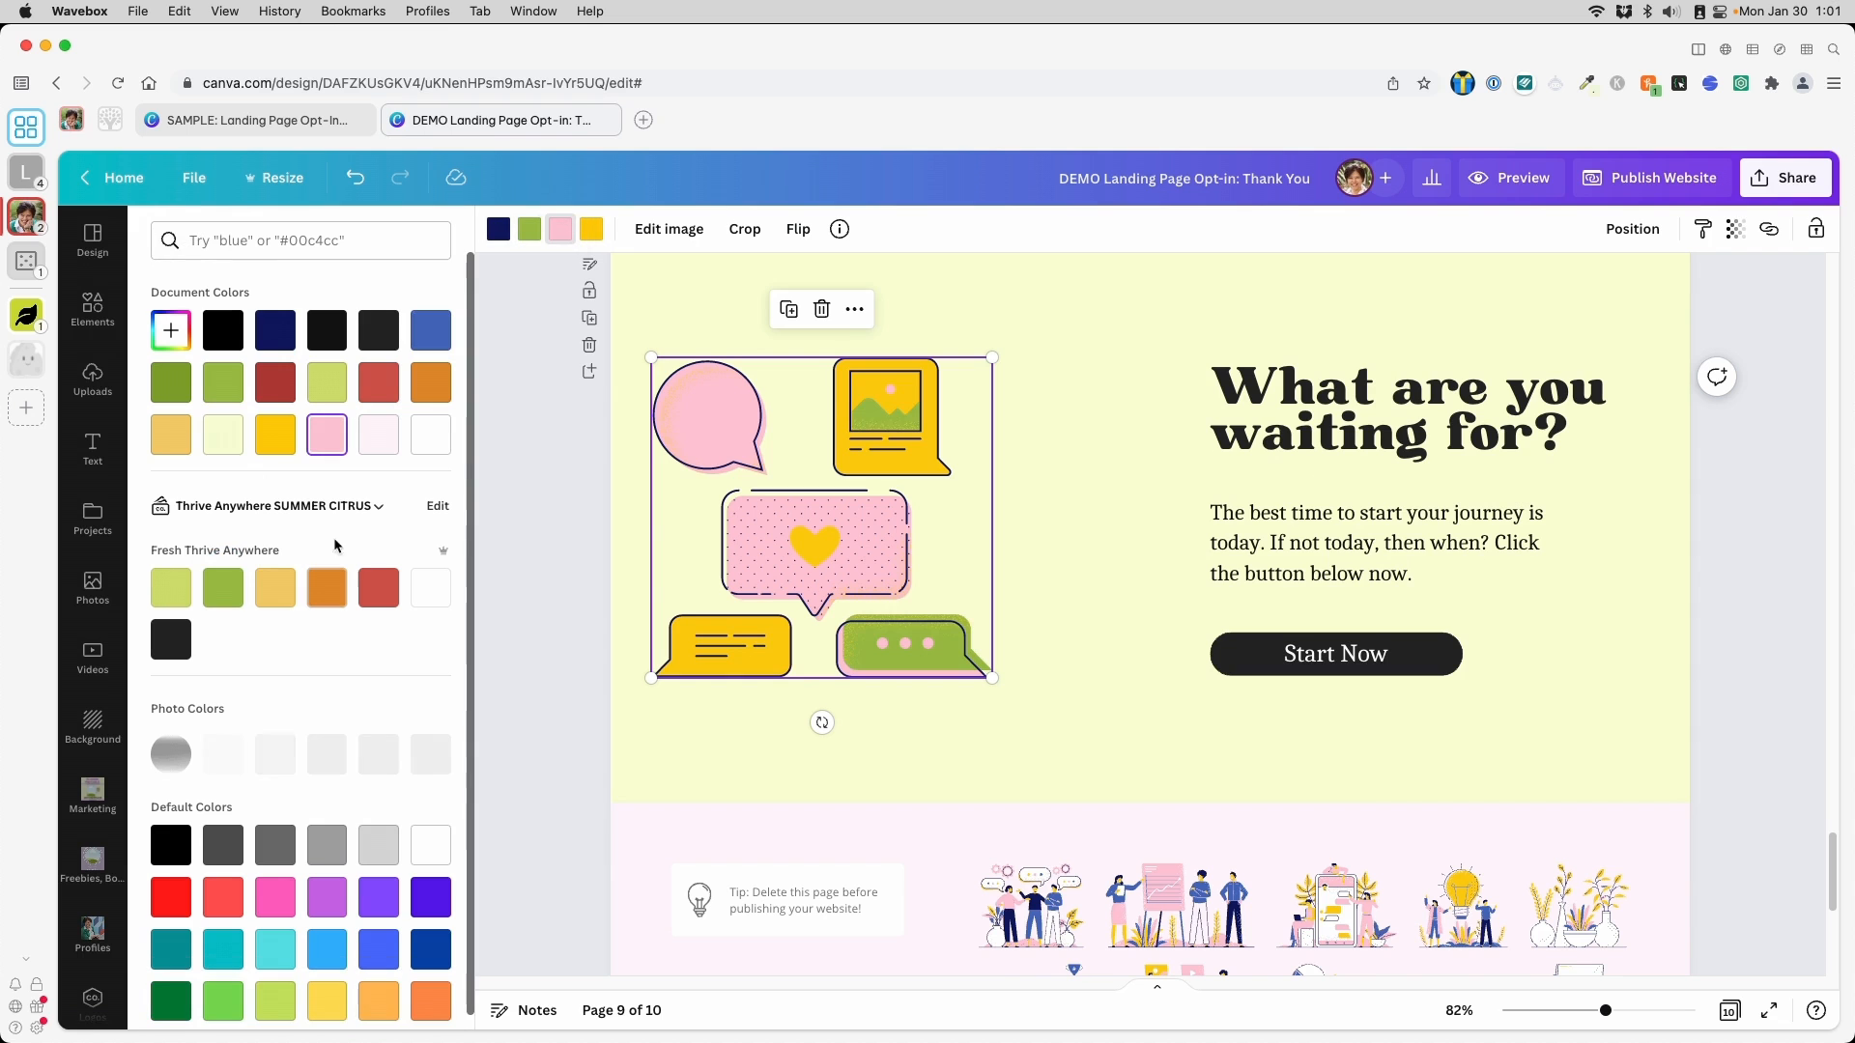
left_click(278, 590)
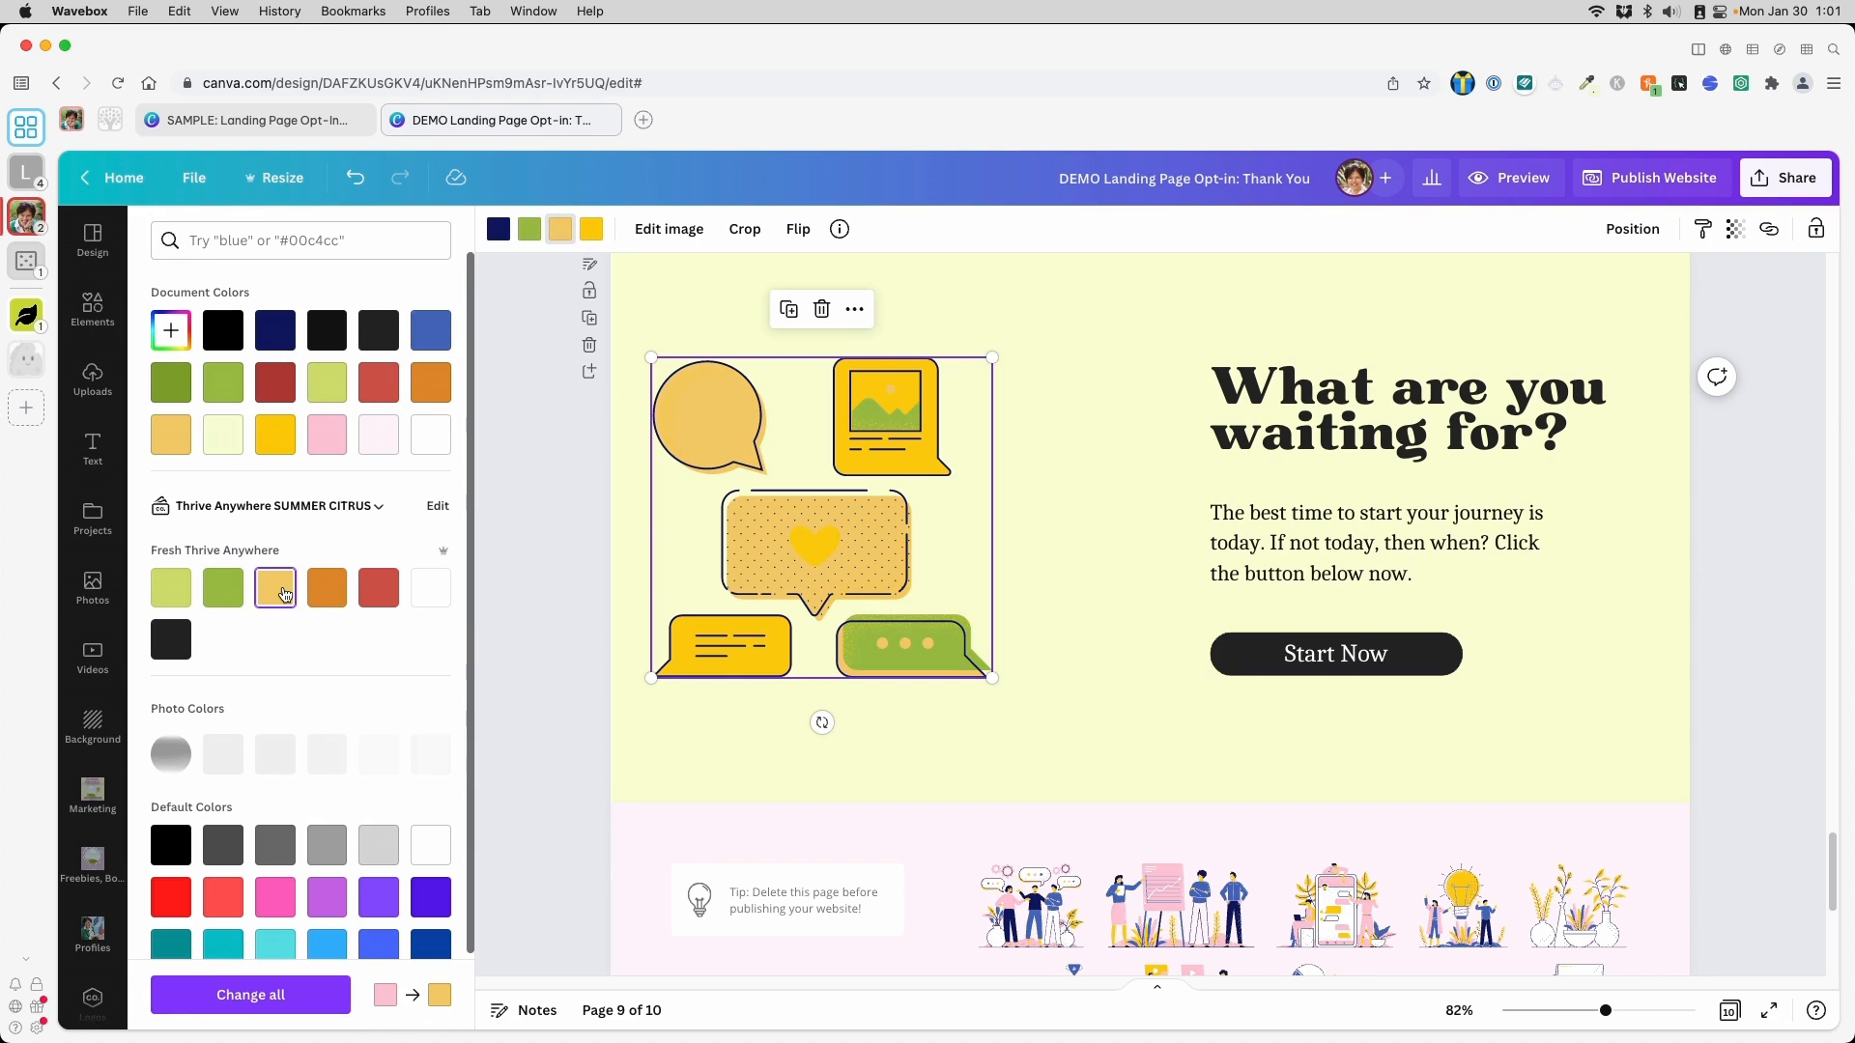
left_click(336, 591)
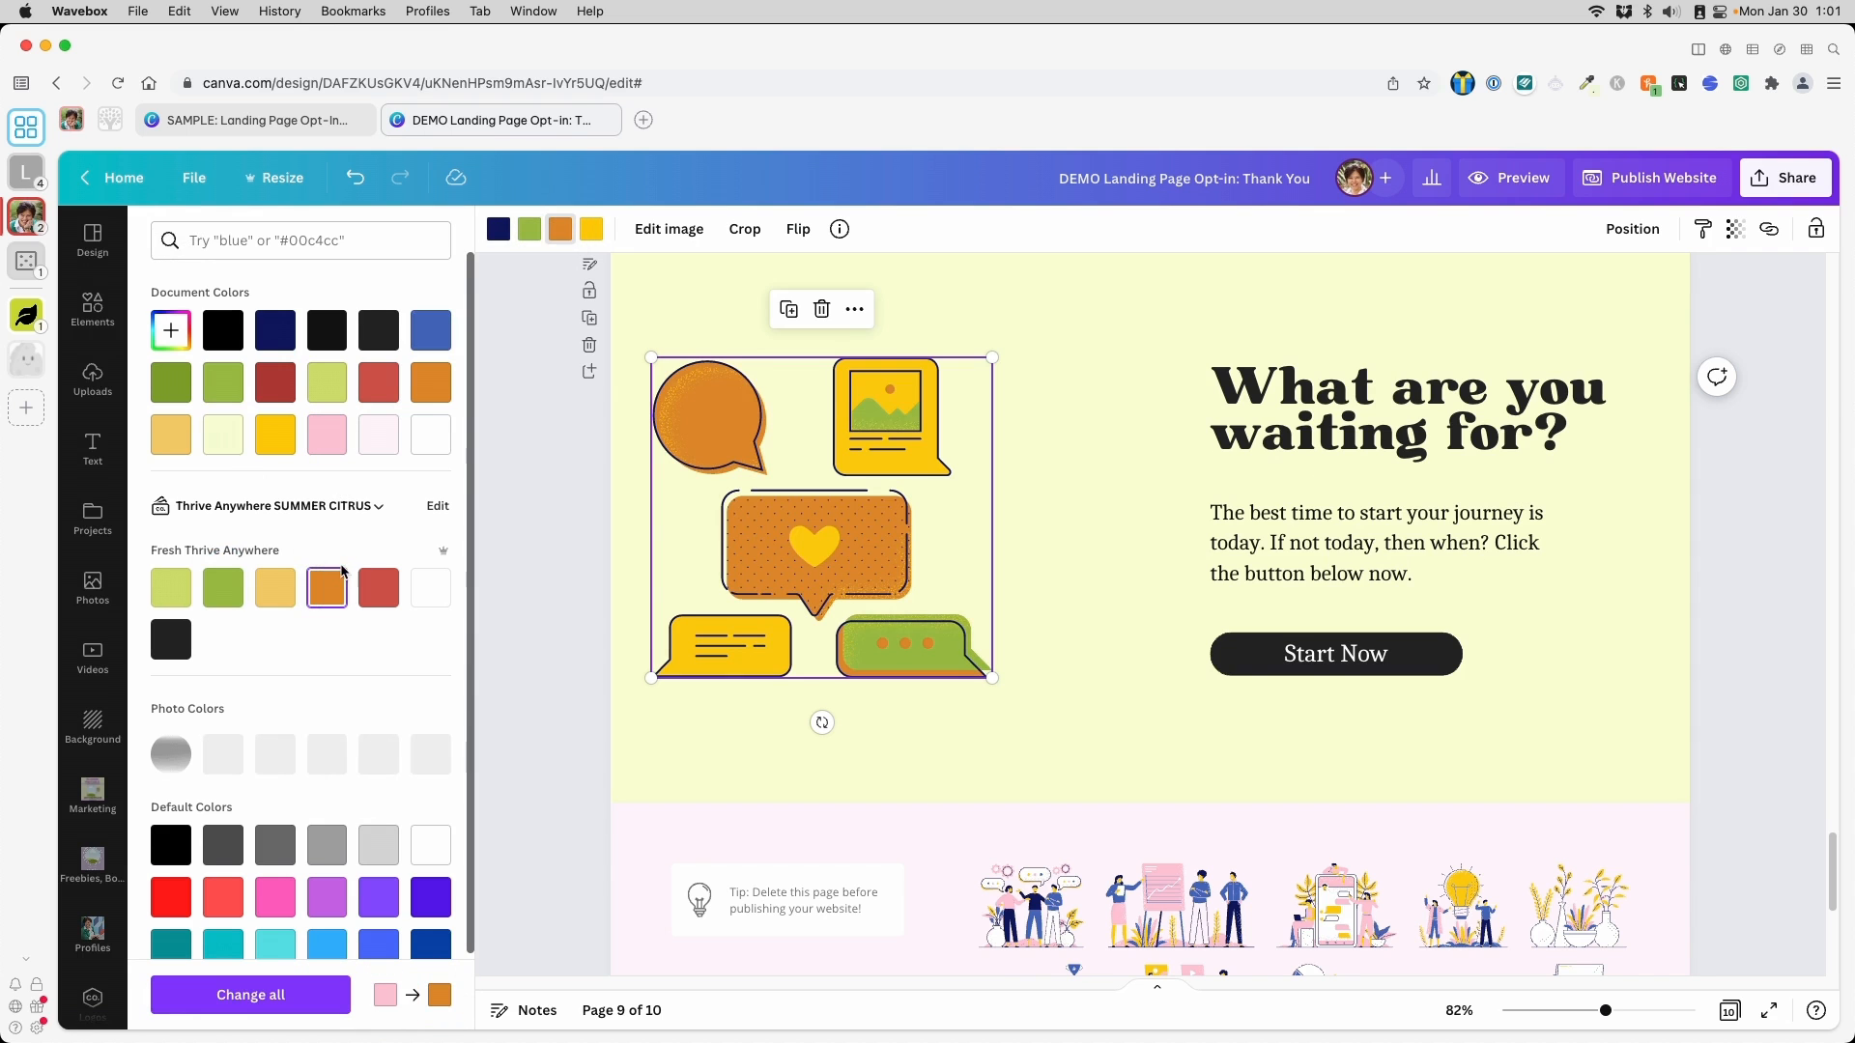
left_click(591, 229)
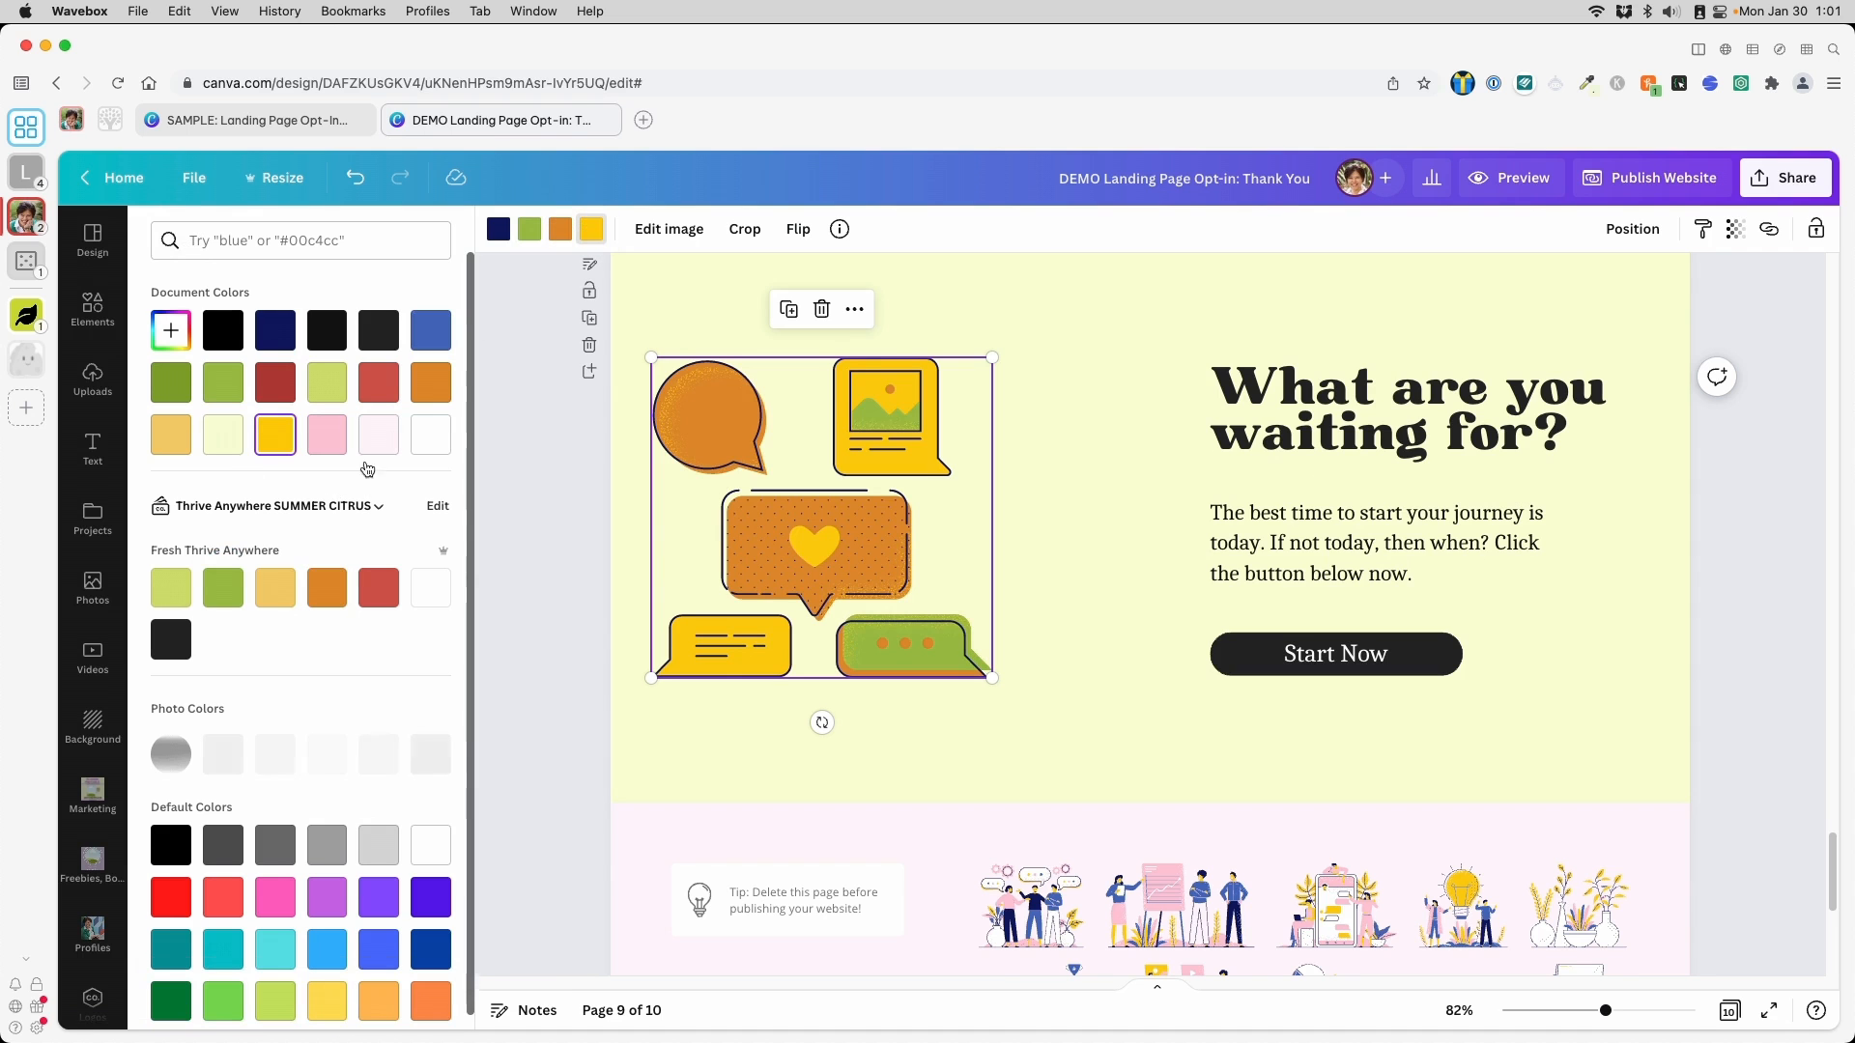
left_click(232, 591)
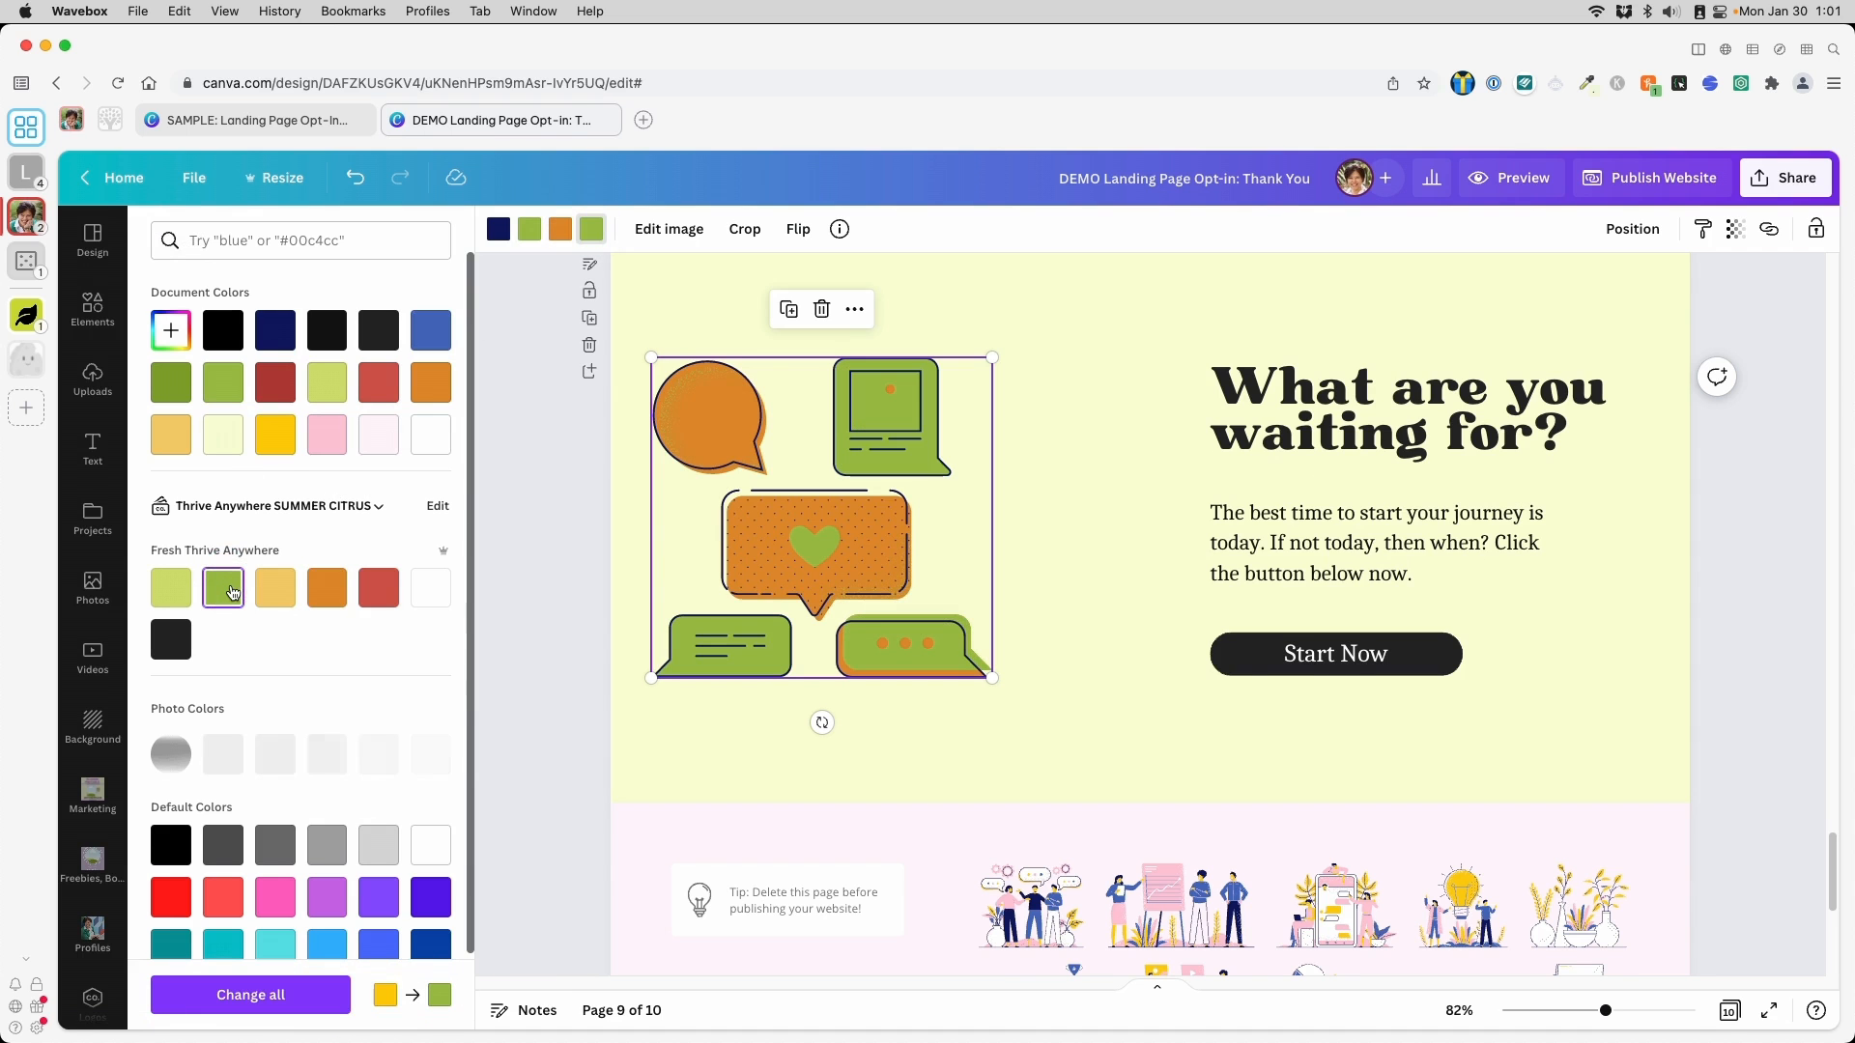
left_click(524, 239)
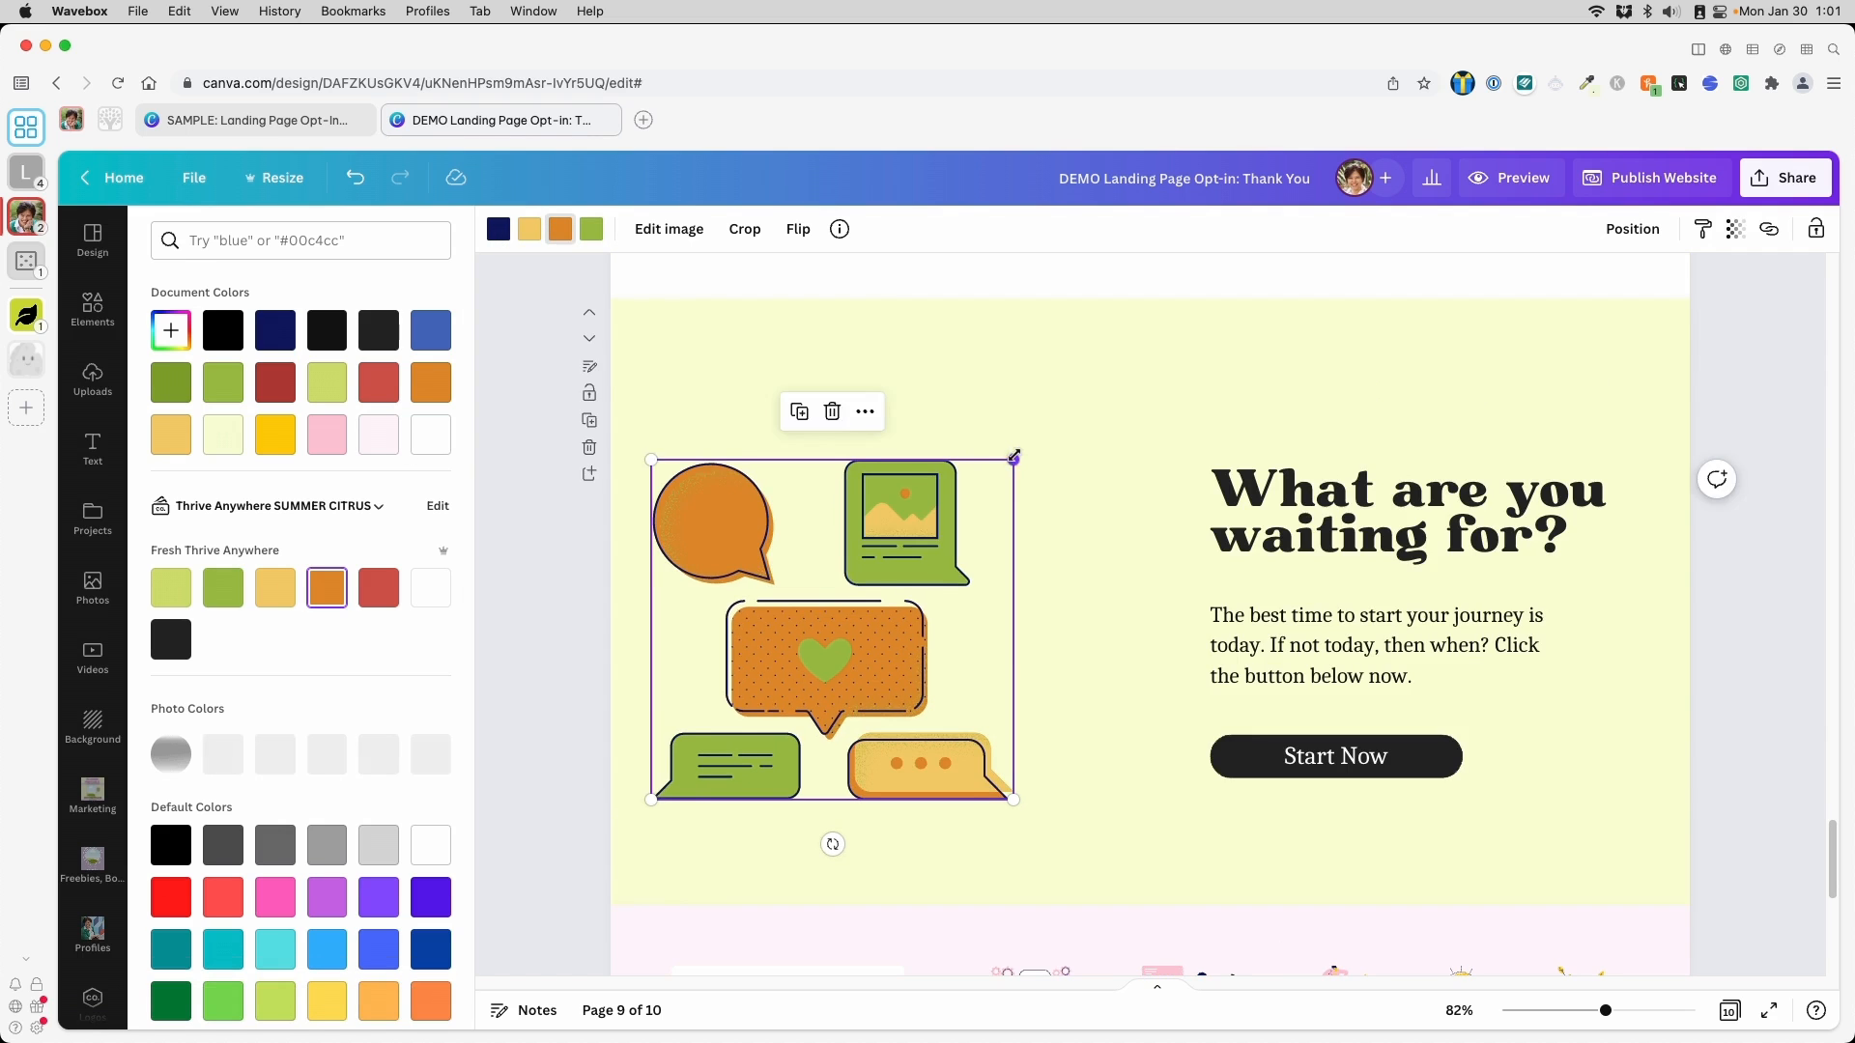
left_click_drag(1012, 455, 1038, 437)
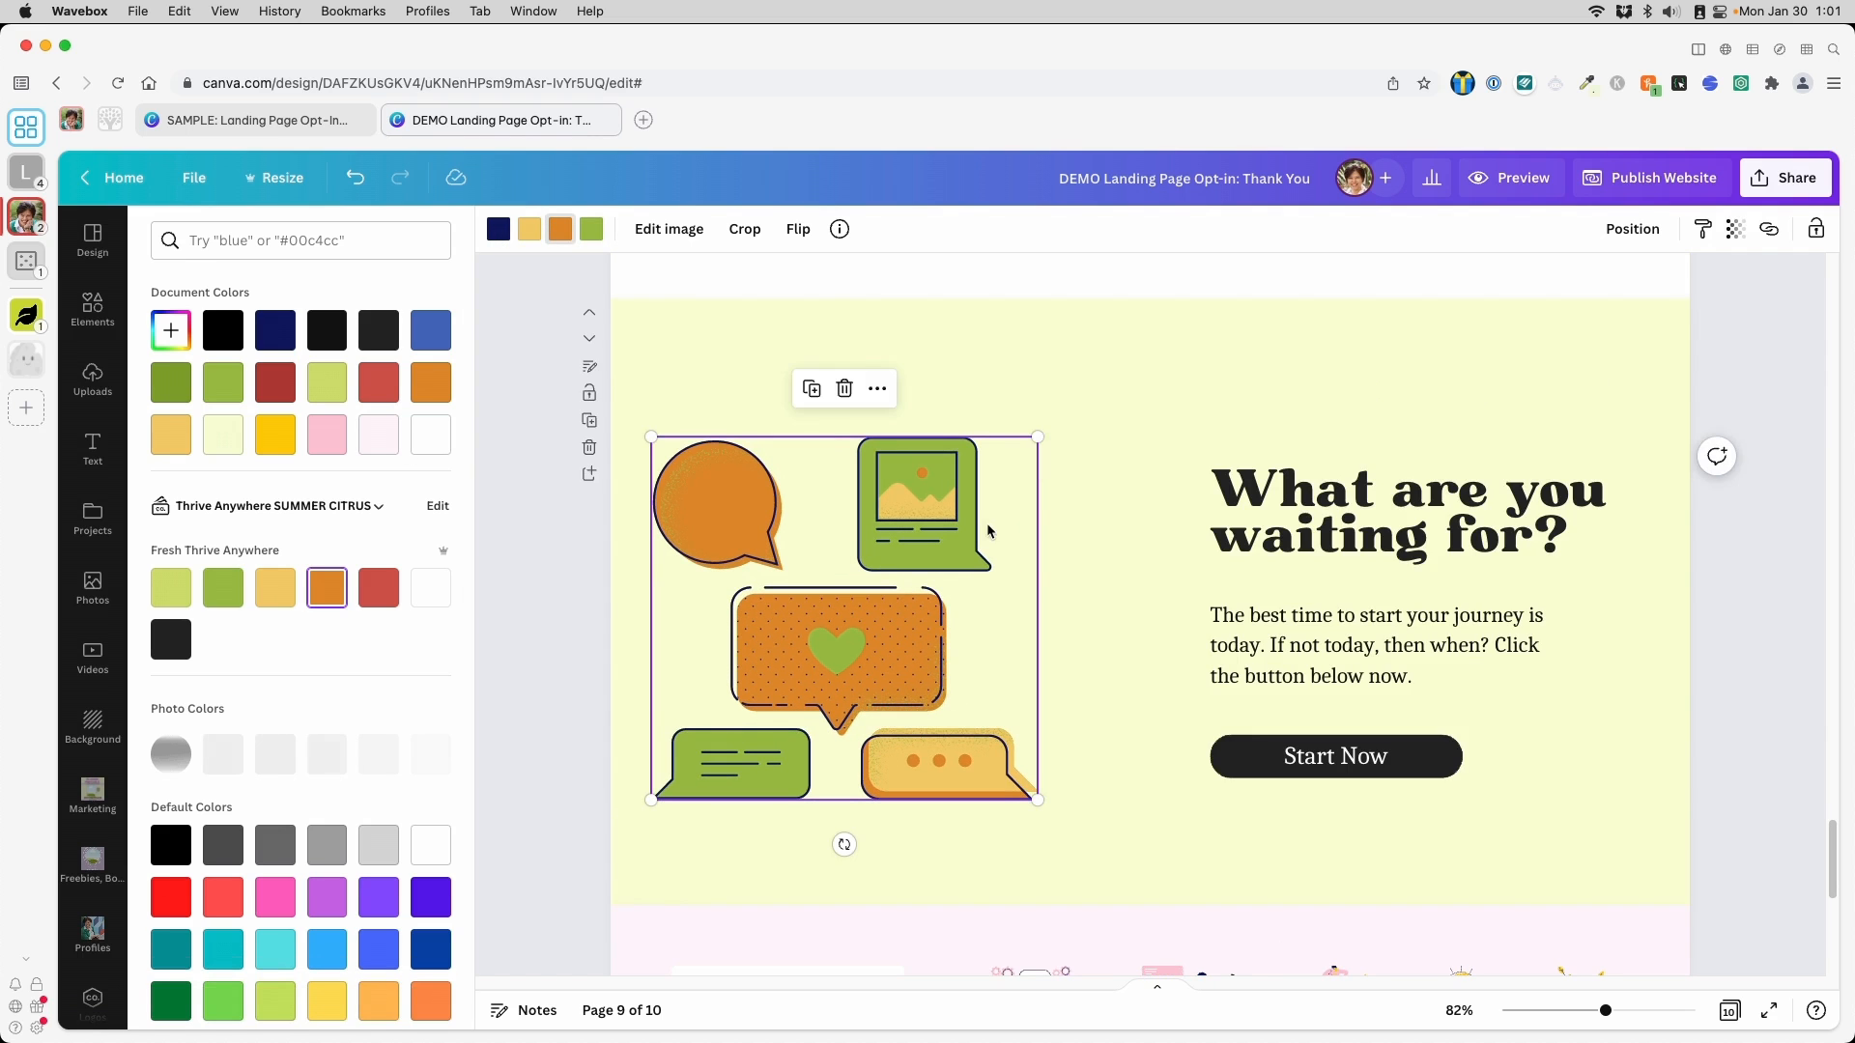
left_click_drag(969, 530, 965, 538)
Change the section heading to "Have Questions?", widen its text box to fit one line, and move it higher
left_click(1333, 495)
left_click(1338, 491)
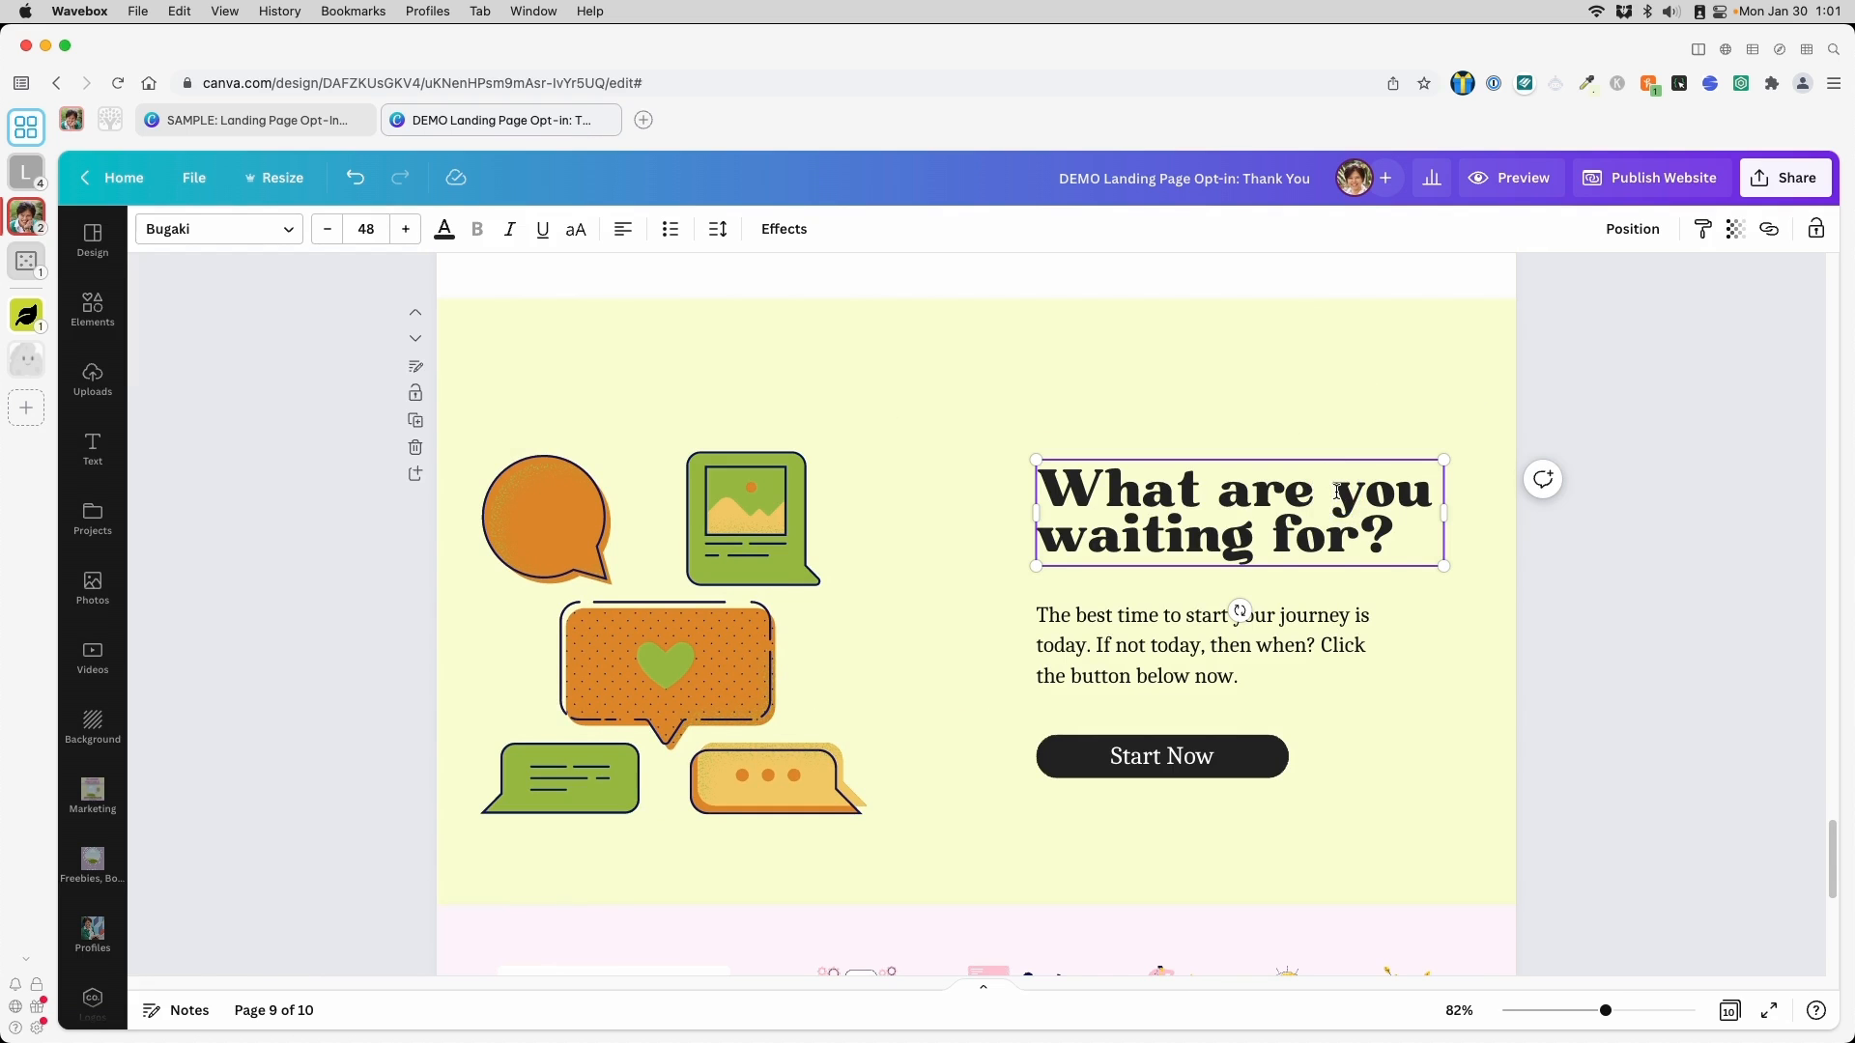
triple_click(1337, 490)
type("Have ")
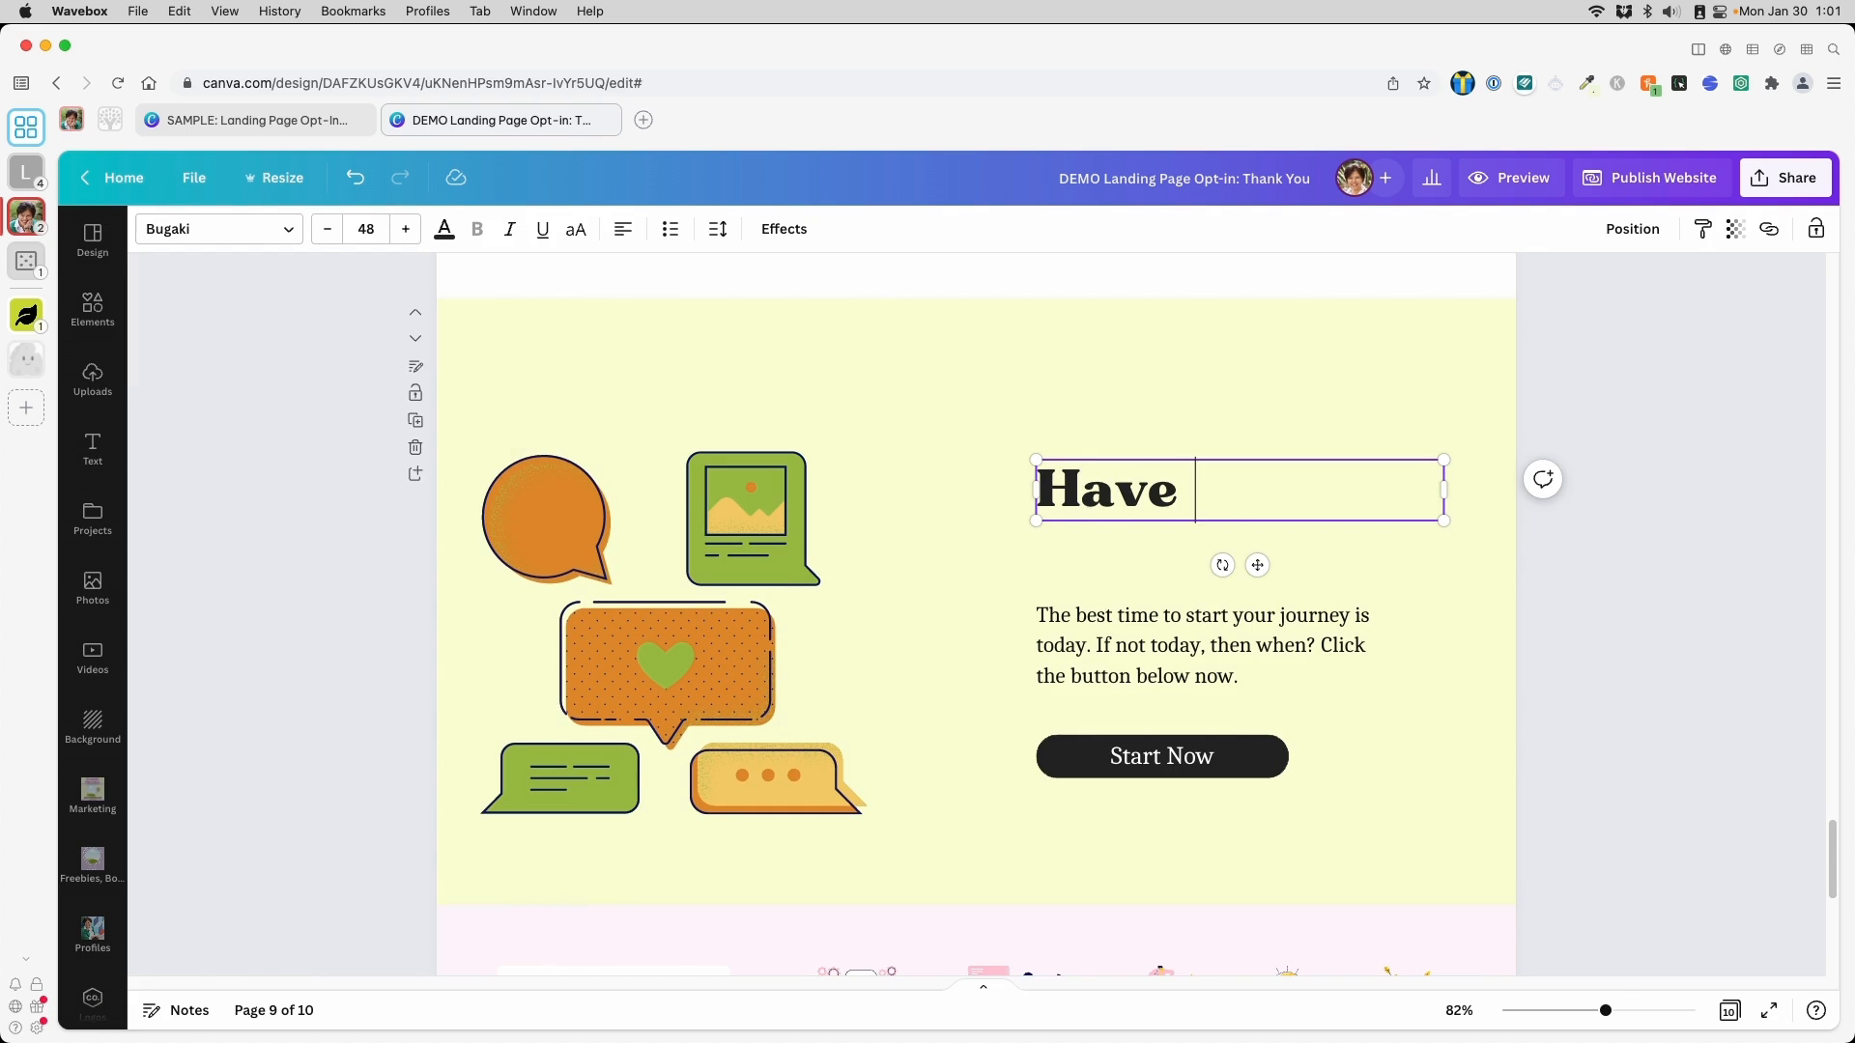
type("Questions?")
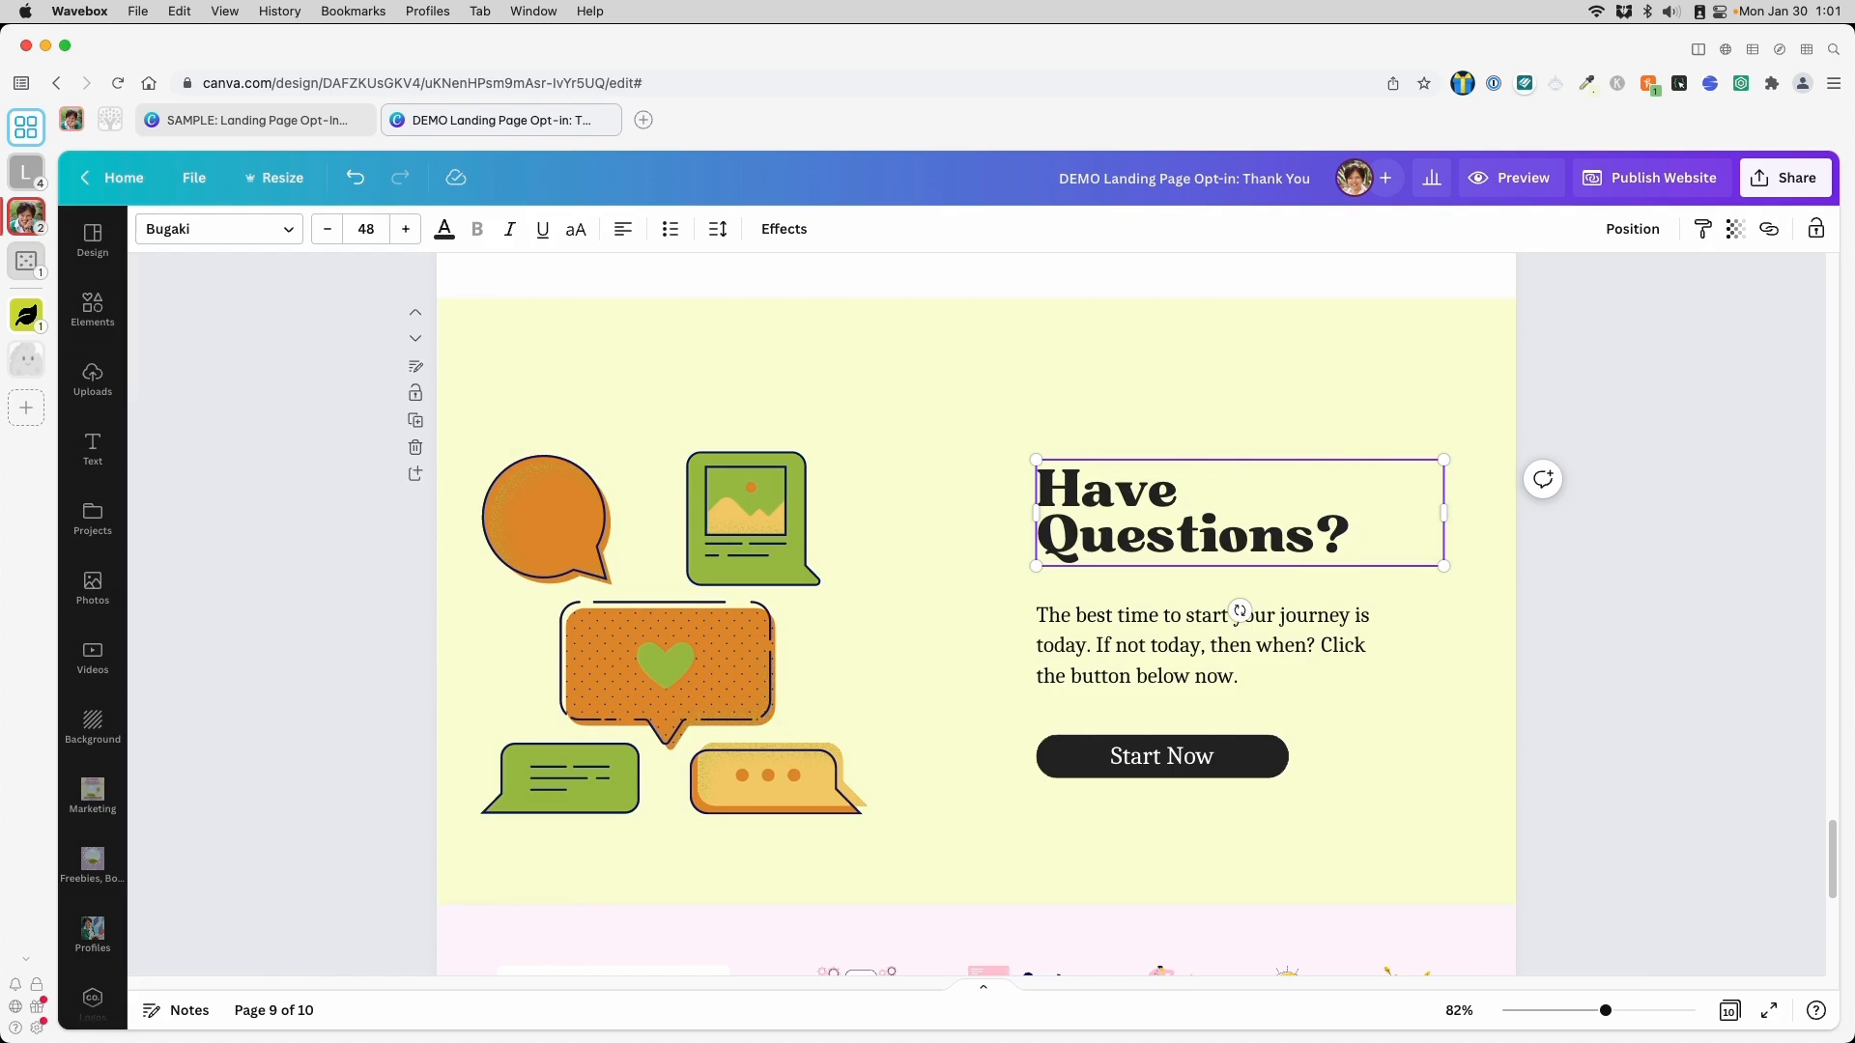
left_click_drag(1037, 513, 942, 490)
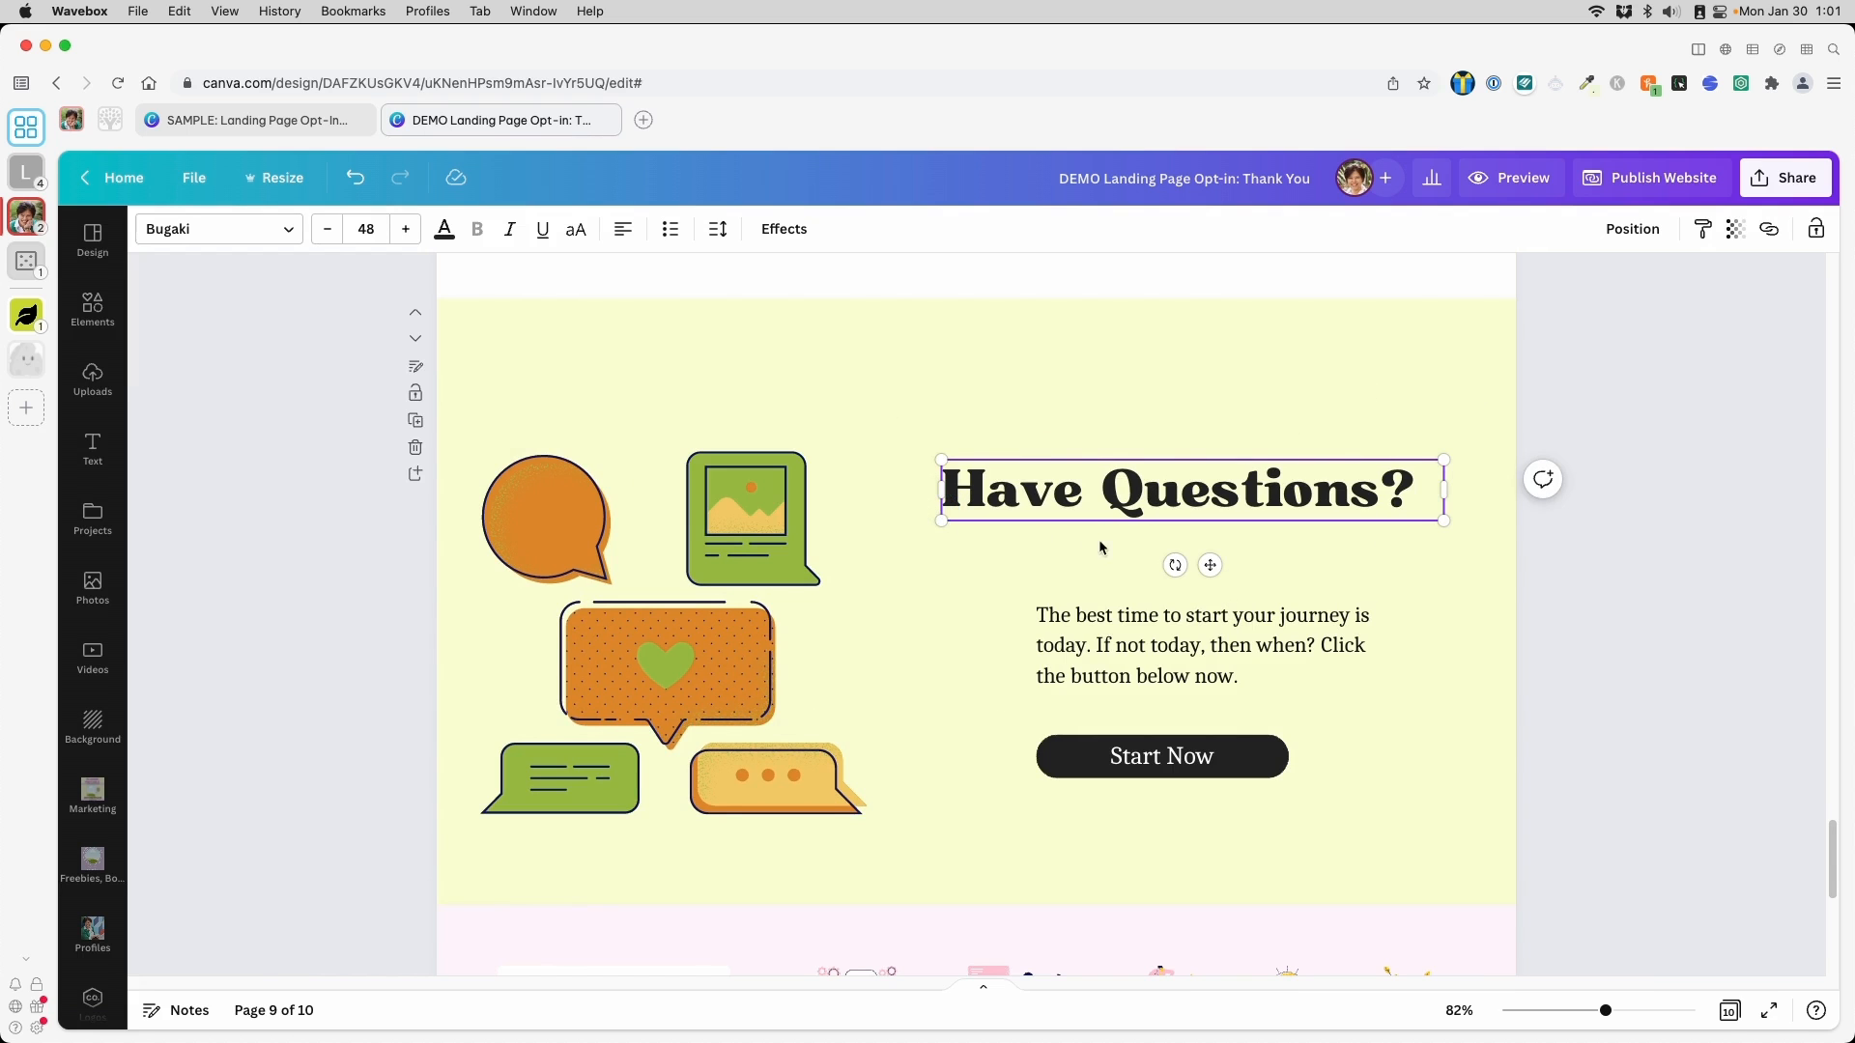
left_click_drag(1210, 566, 1190, 491)
Replace the paragraph text with "We Have Answers!" and place it directly beneath the heading, aligned with its left edge
left_click(1118, 610)
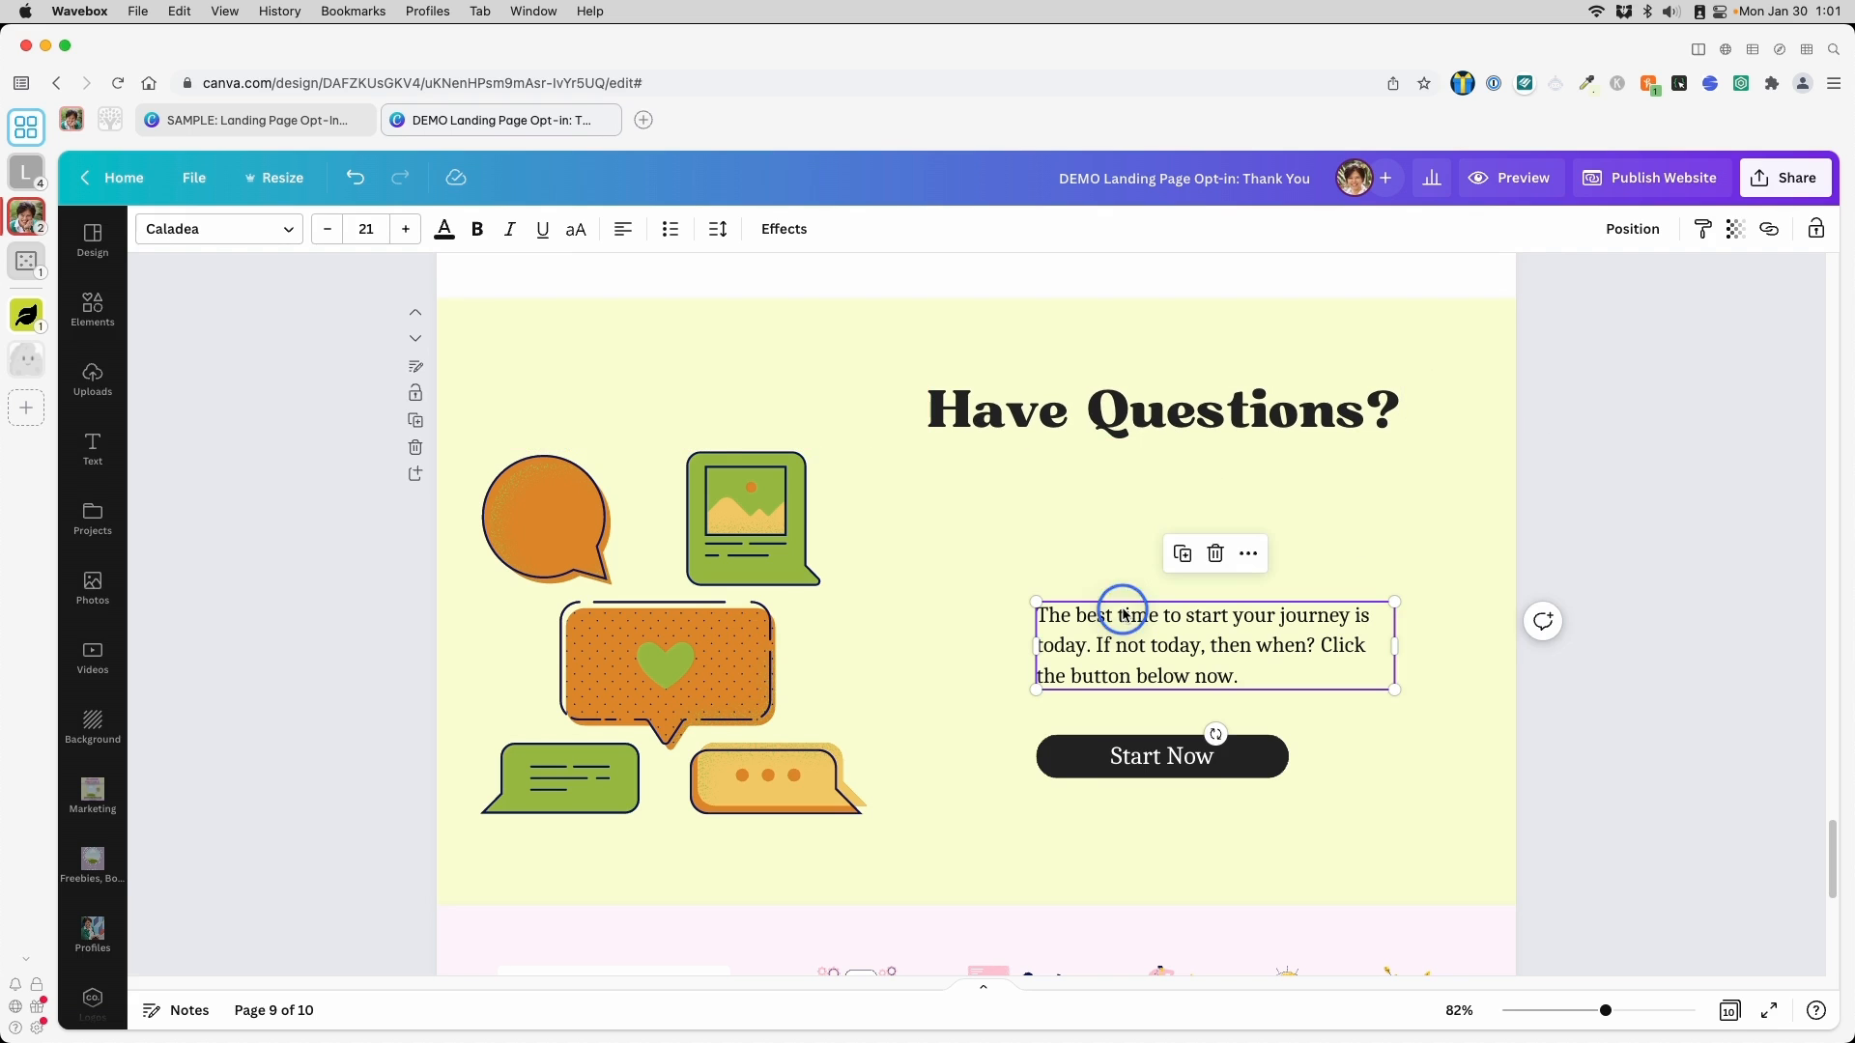
left_click(1121, 615)
key("super+a")
type("W")
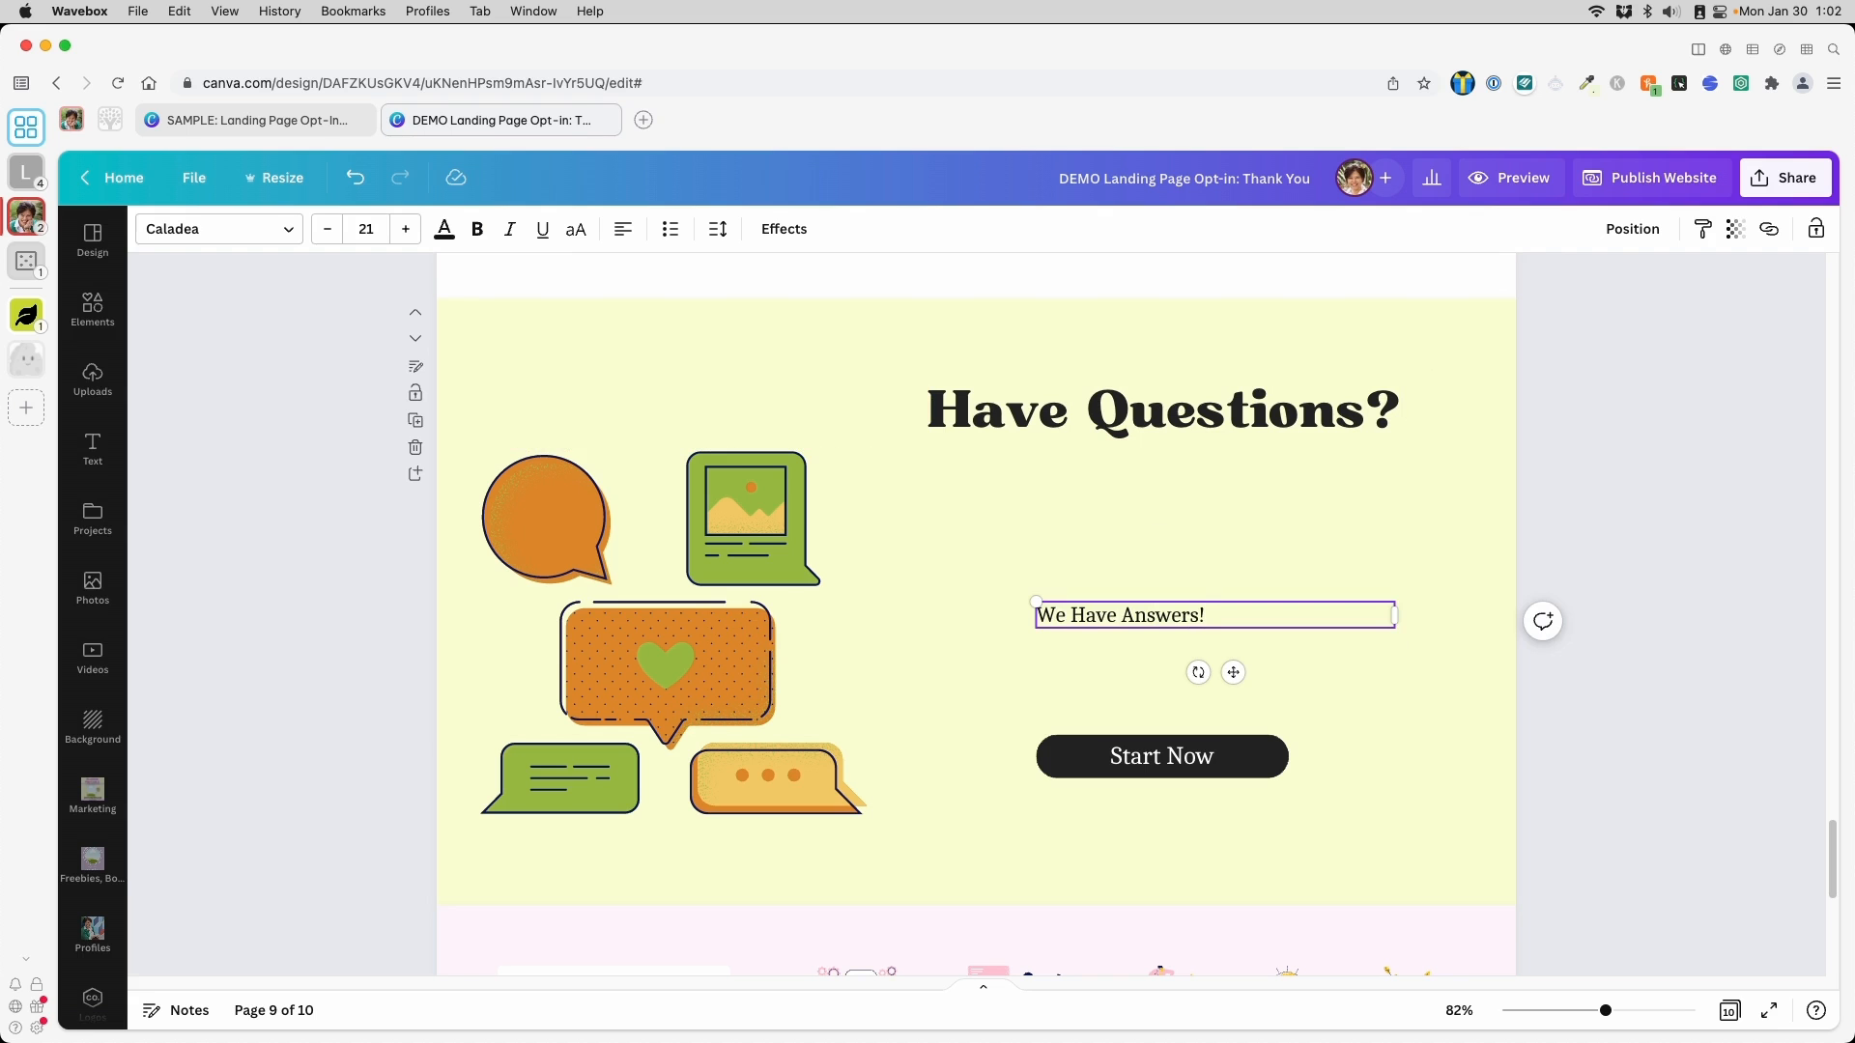
left_click_drag(1238, 673, 1127, 509)
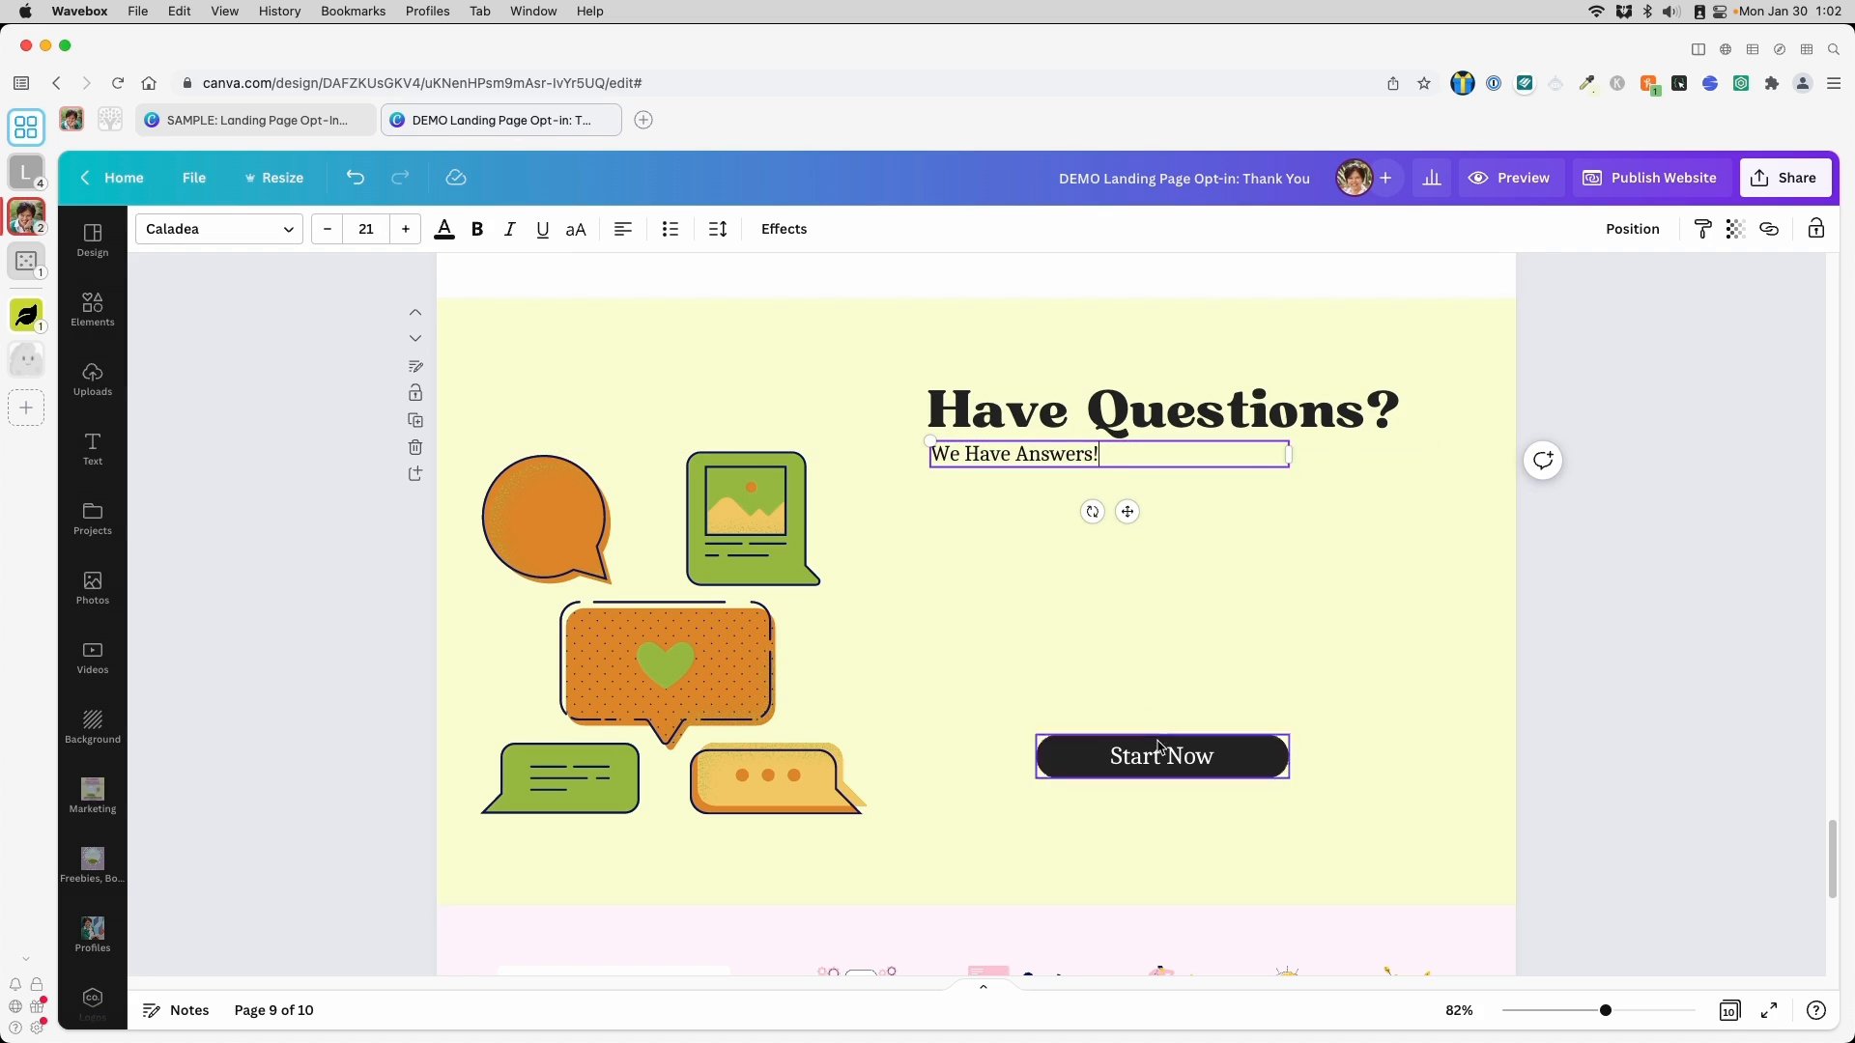
Duplicate the "We Have Answers!" line, place the copy just below the original, and set its font size to 18
left_click(1068, 396)
mouse_move(1139, 518)
left_mouse_down()
mouse_move(1118, 568)
mouse_move(1126, 553)
left_mouse_up()
left_click(368, 229)
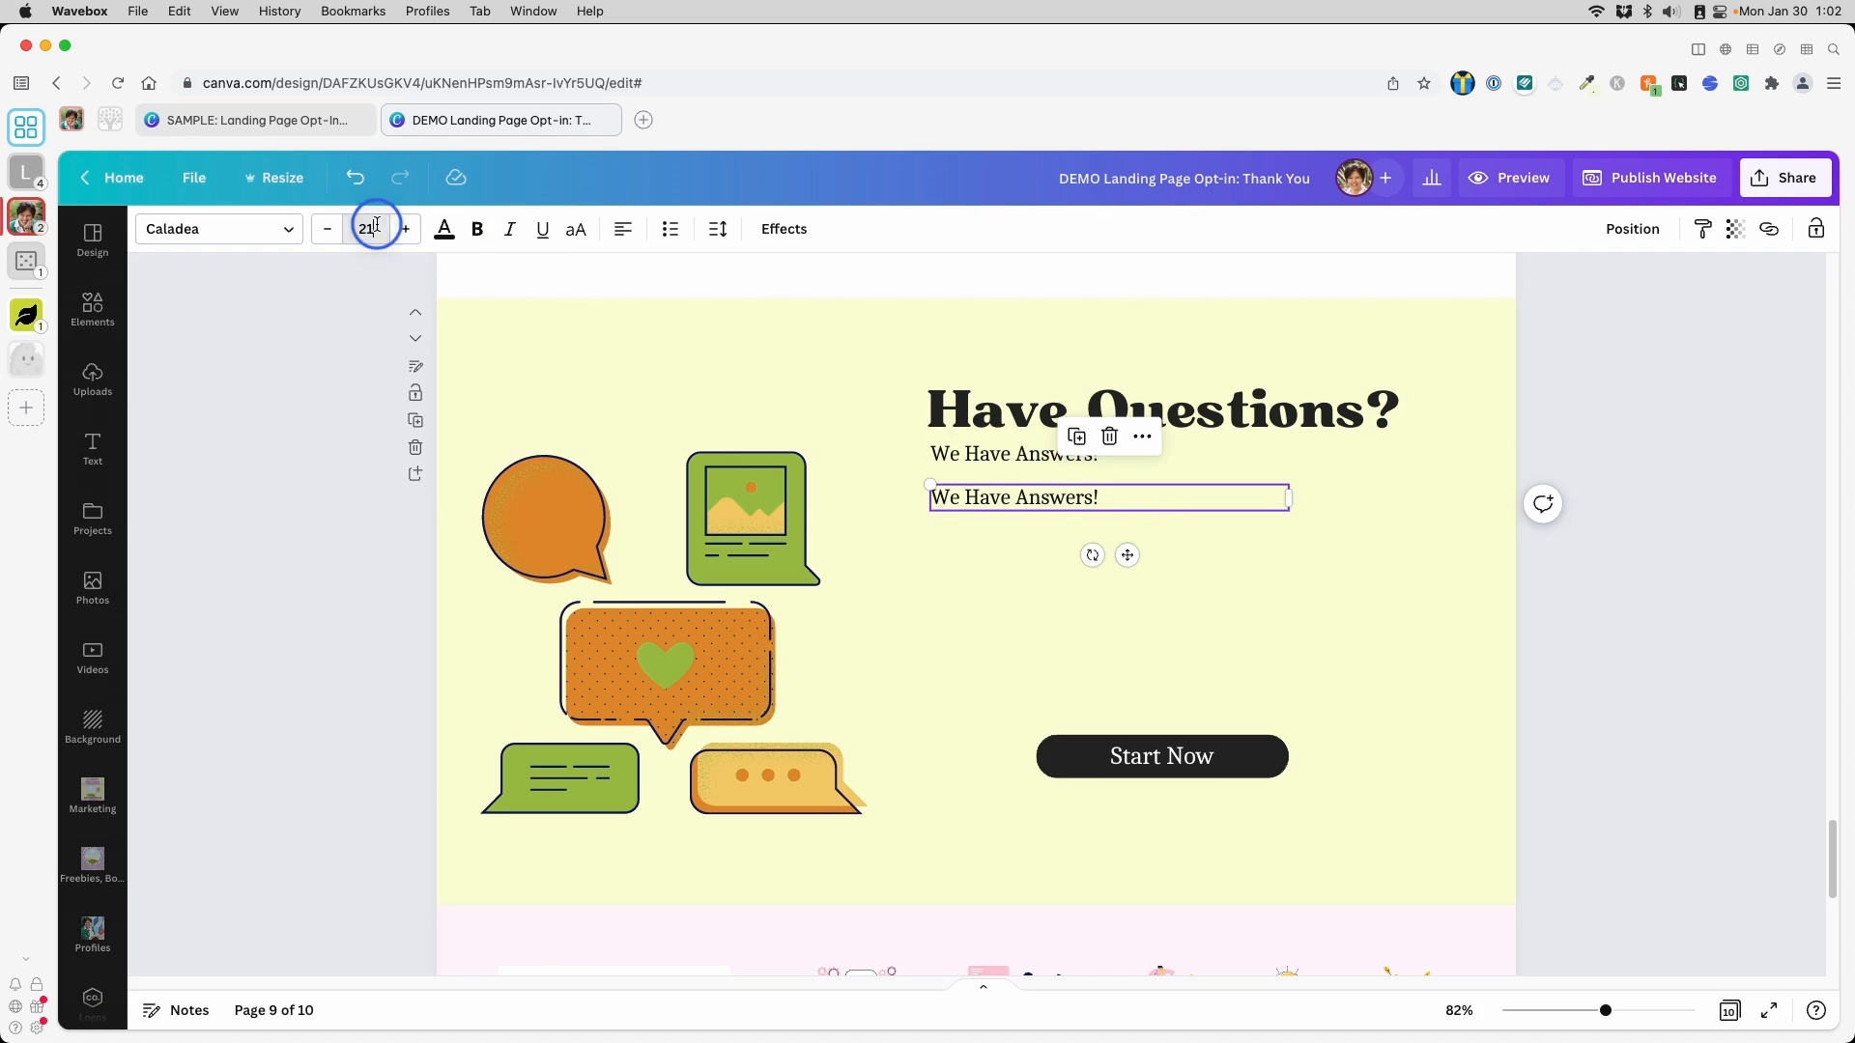
left_click(401, 446)
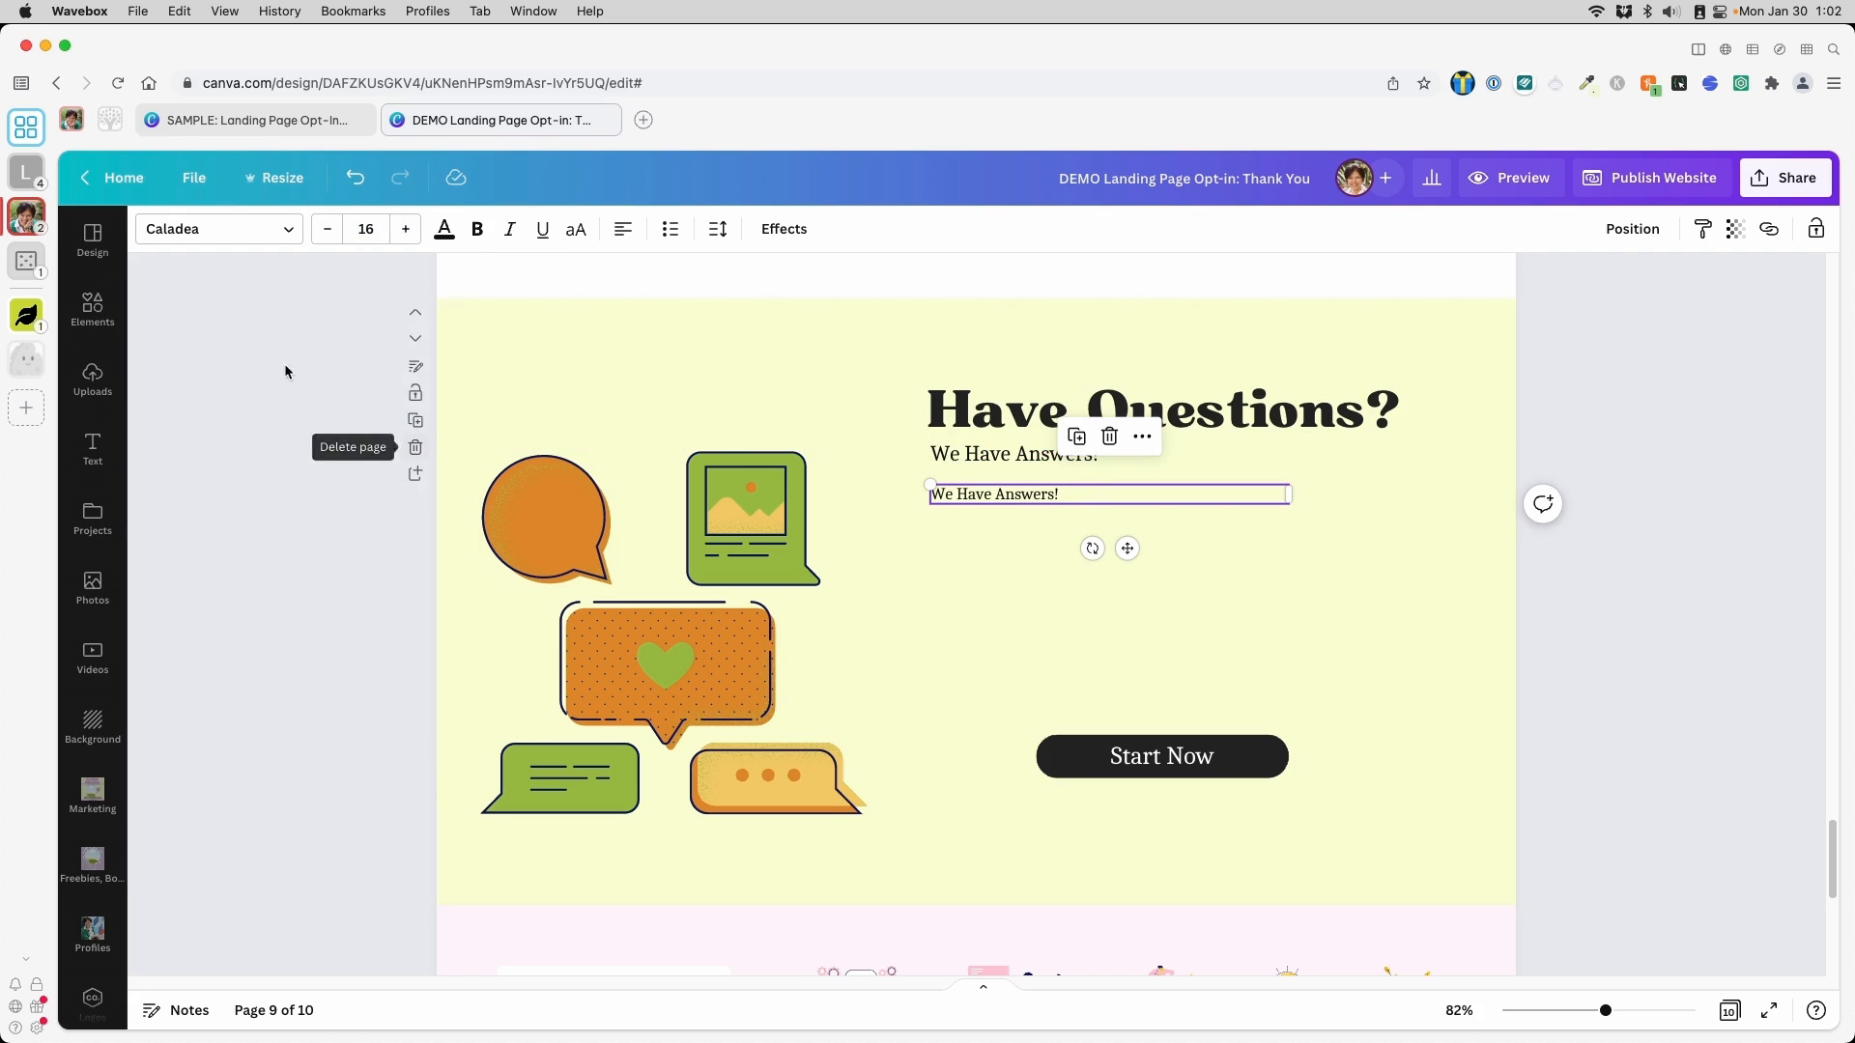
left_click(366, 229)
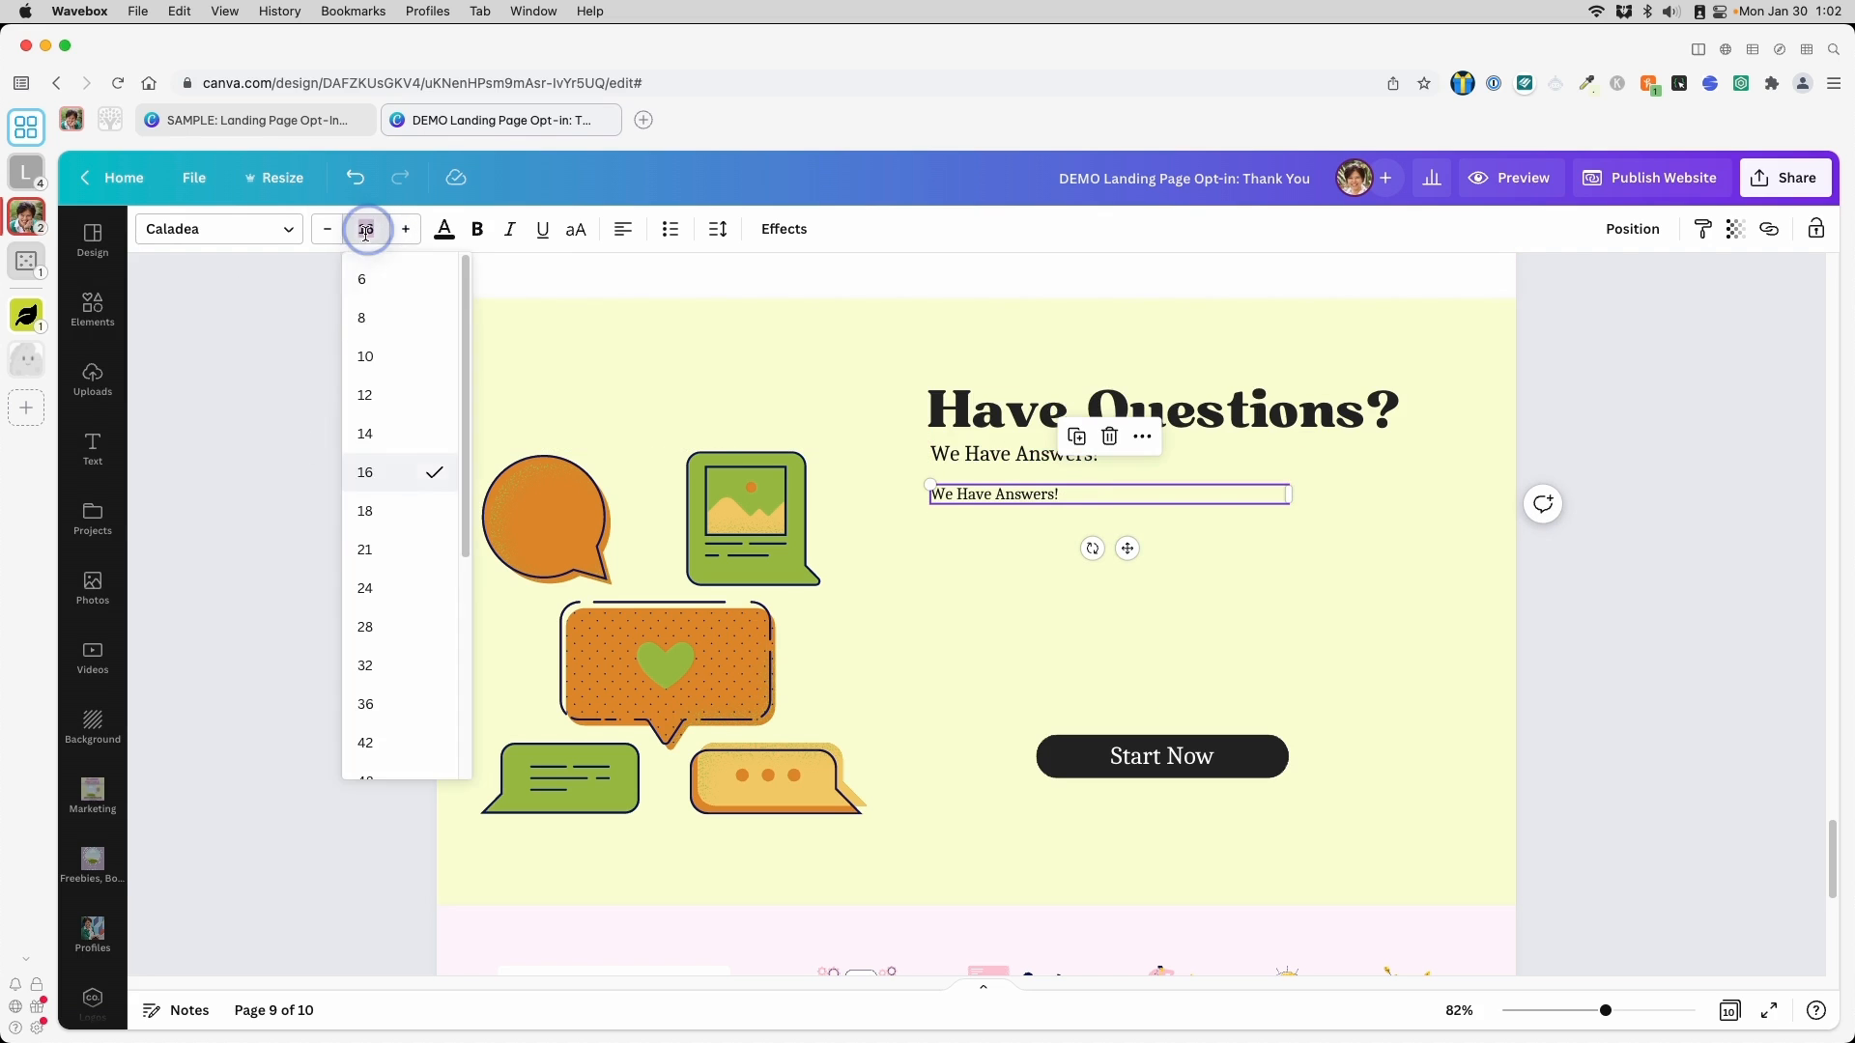
left_click(354, 510)
Change the duplicated line's text to "Question" and make it bold
triple_click(1102, 495)
type("Q")
key("super+a")
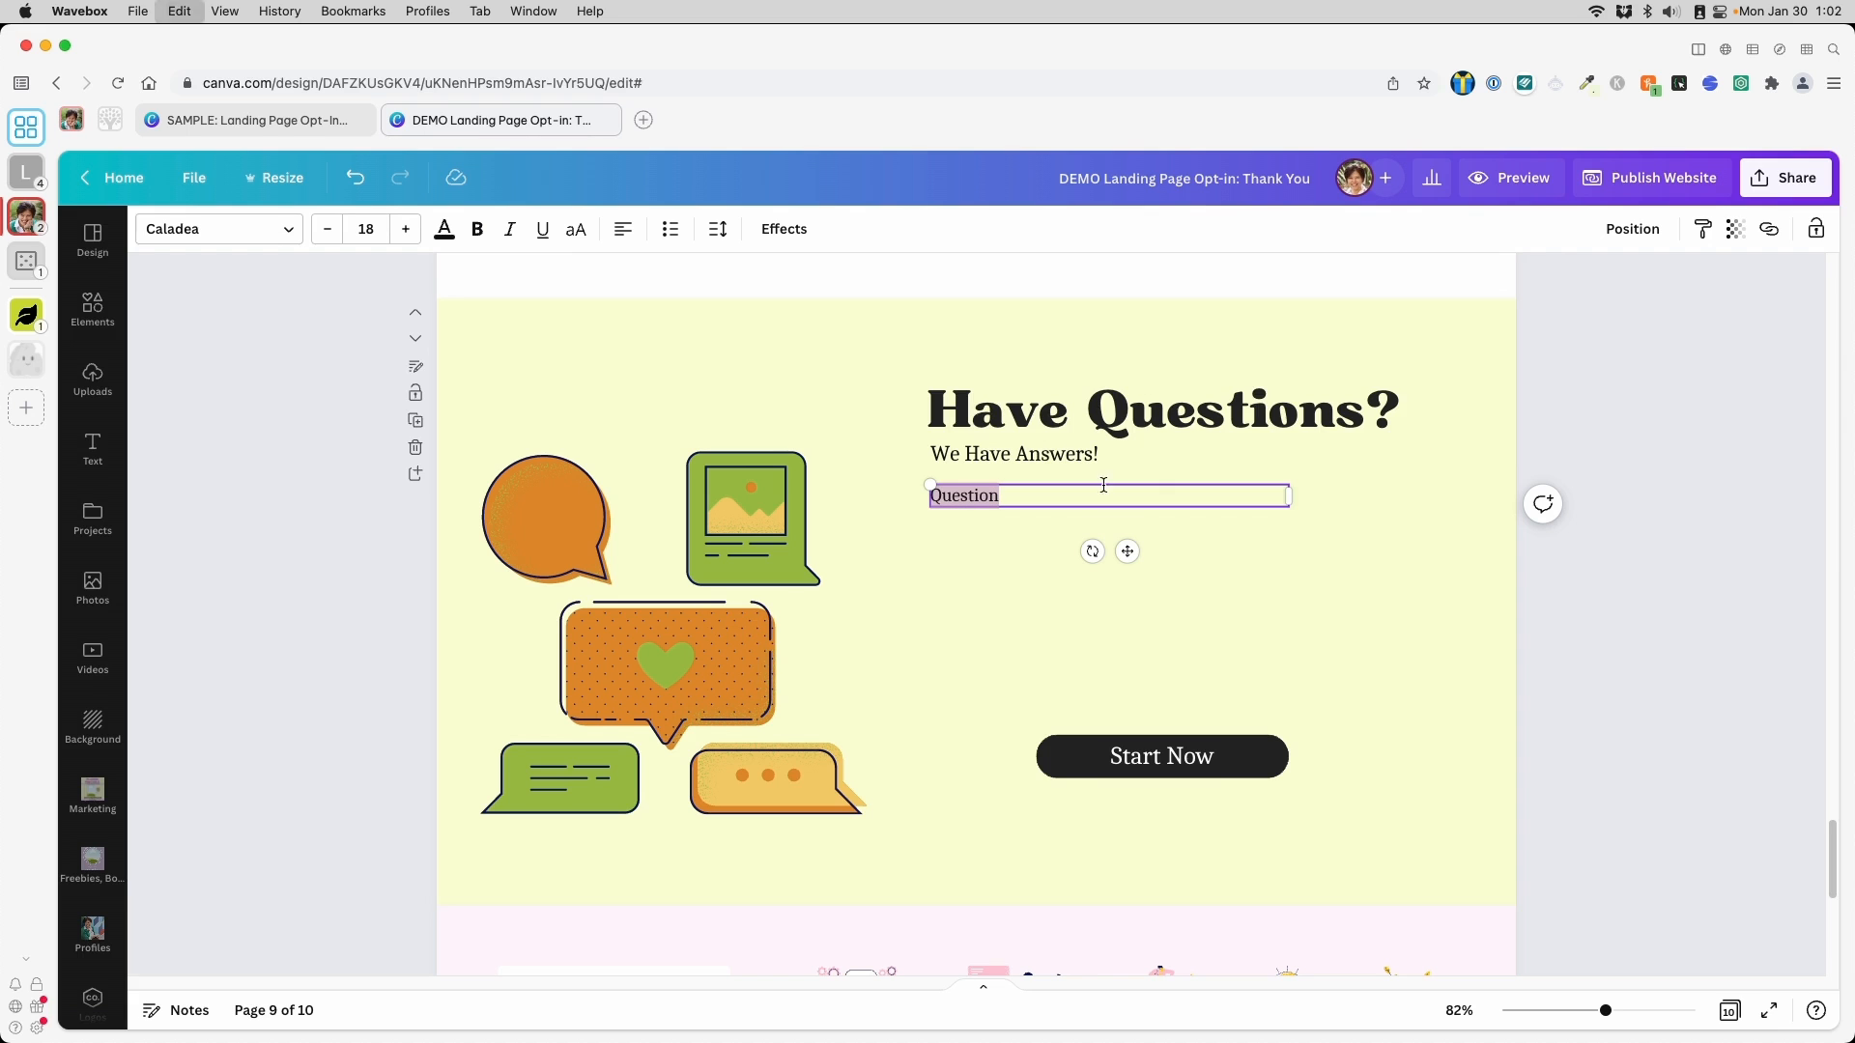
left_click(476, 229)
key("Escape")
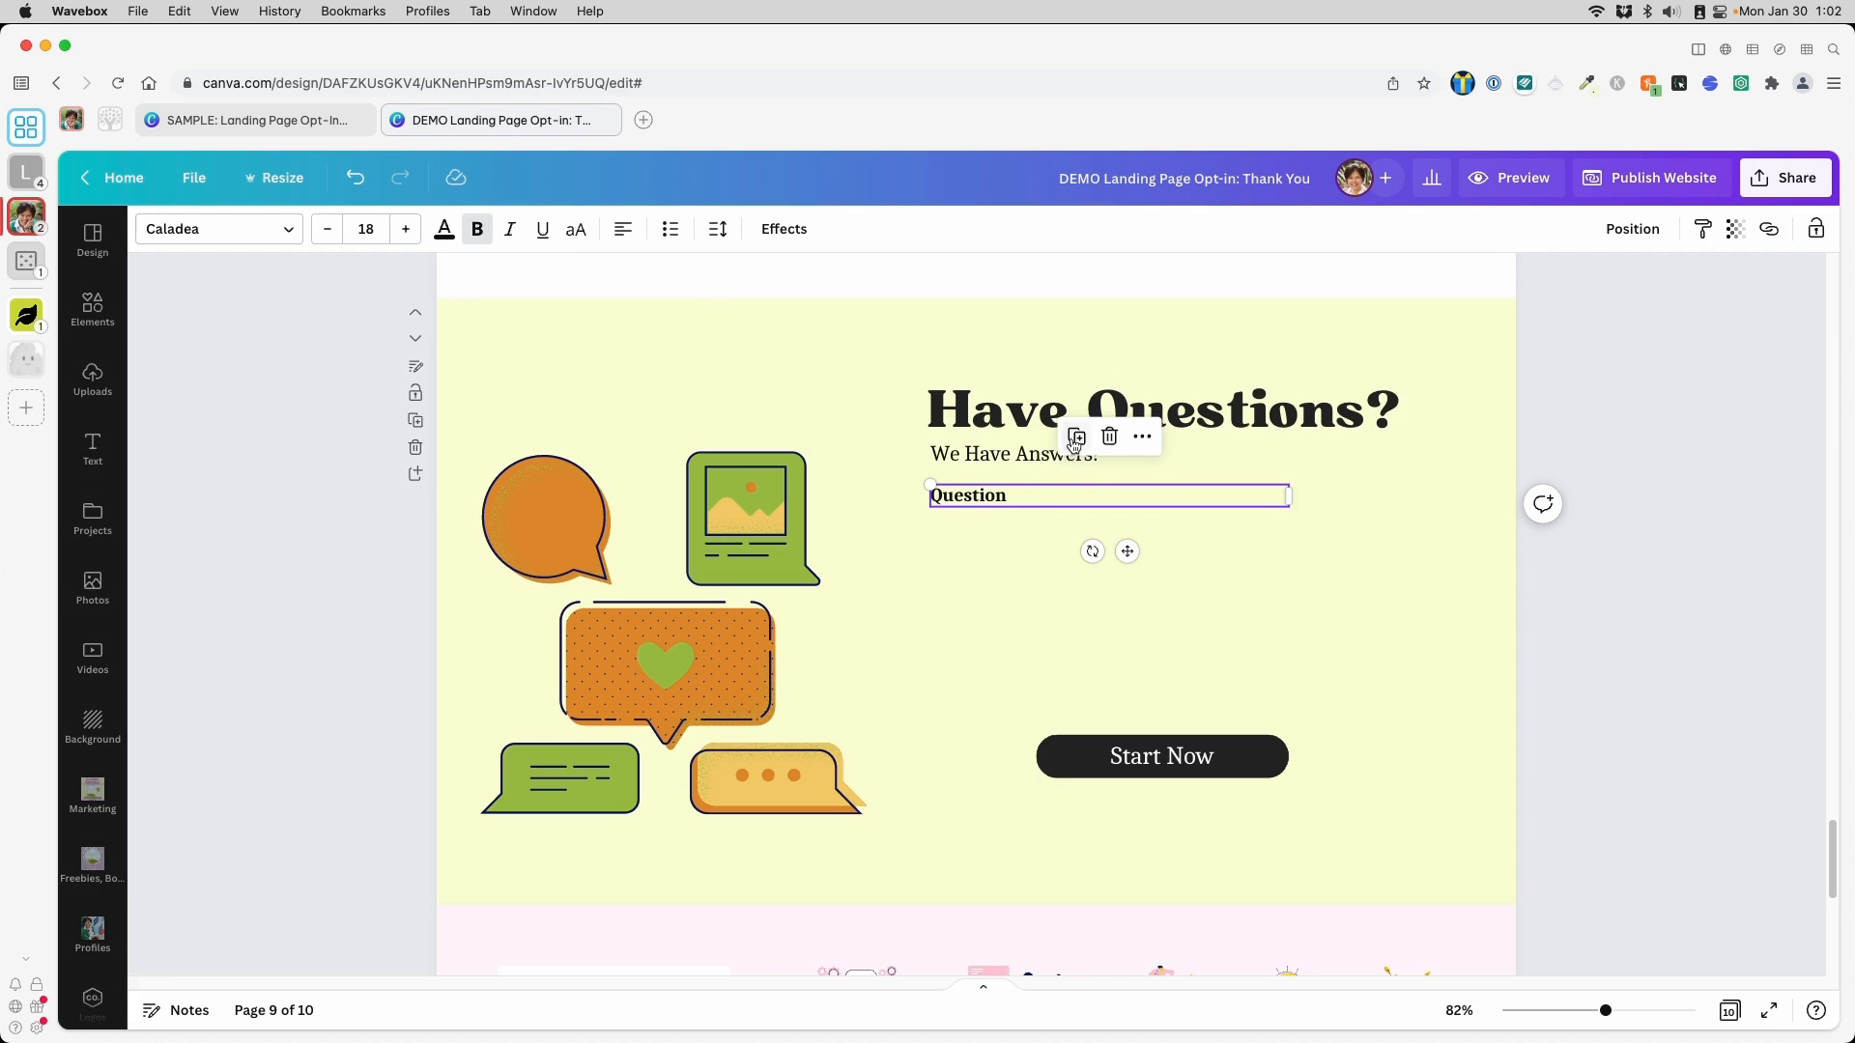
Duplicate the "Question" line, change the copy to "Answer" in regular weight, and place it directly beneath the question
left_click(1075, 437)
double_click(998, 538)
type("Ab")
type("swer")
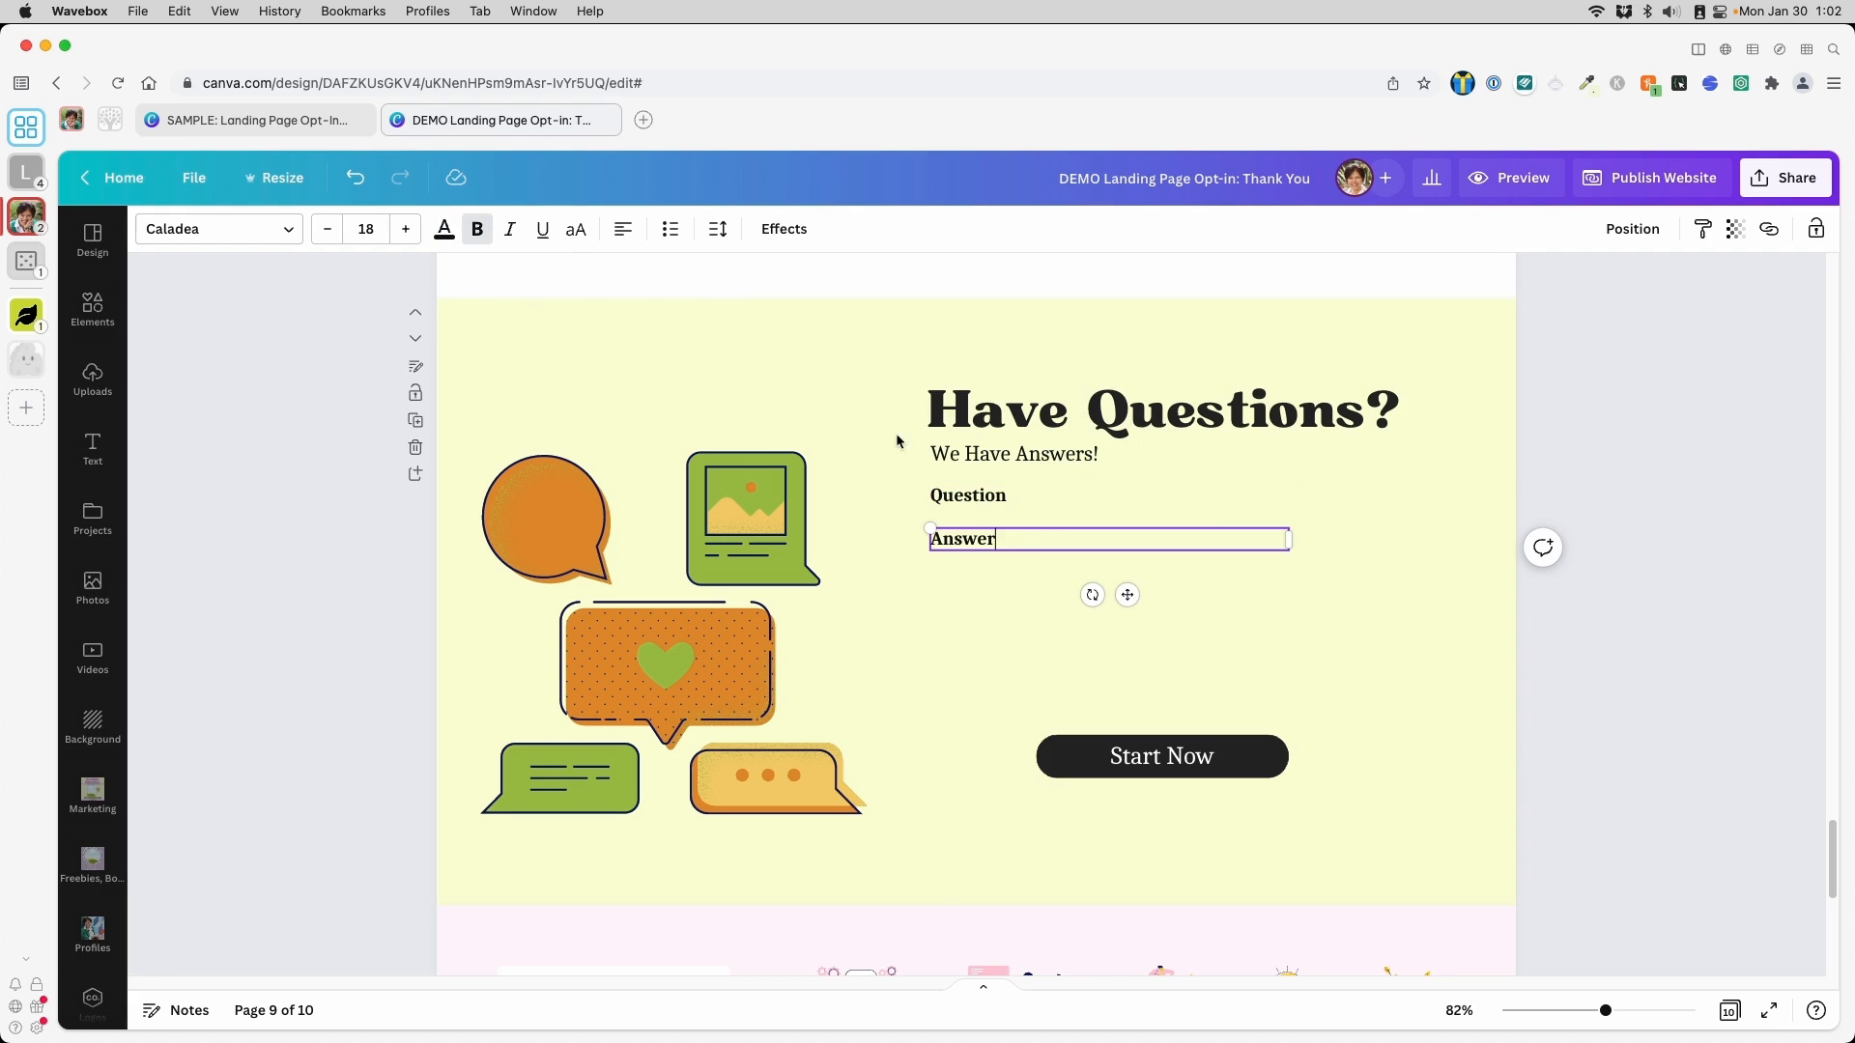
key("super+a")
left_click(479, 231)
left_click_drag(1127, 595, 1131, 568)
left_click(1259, 676)
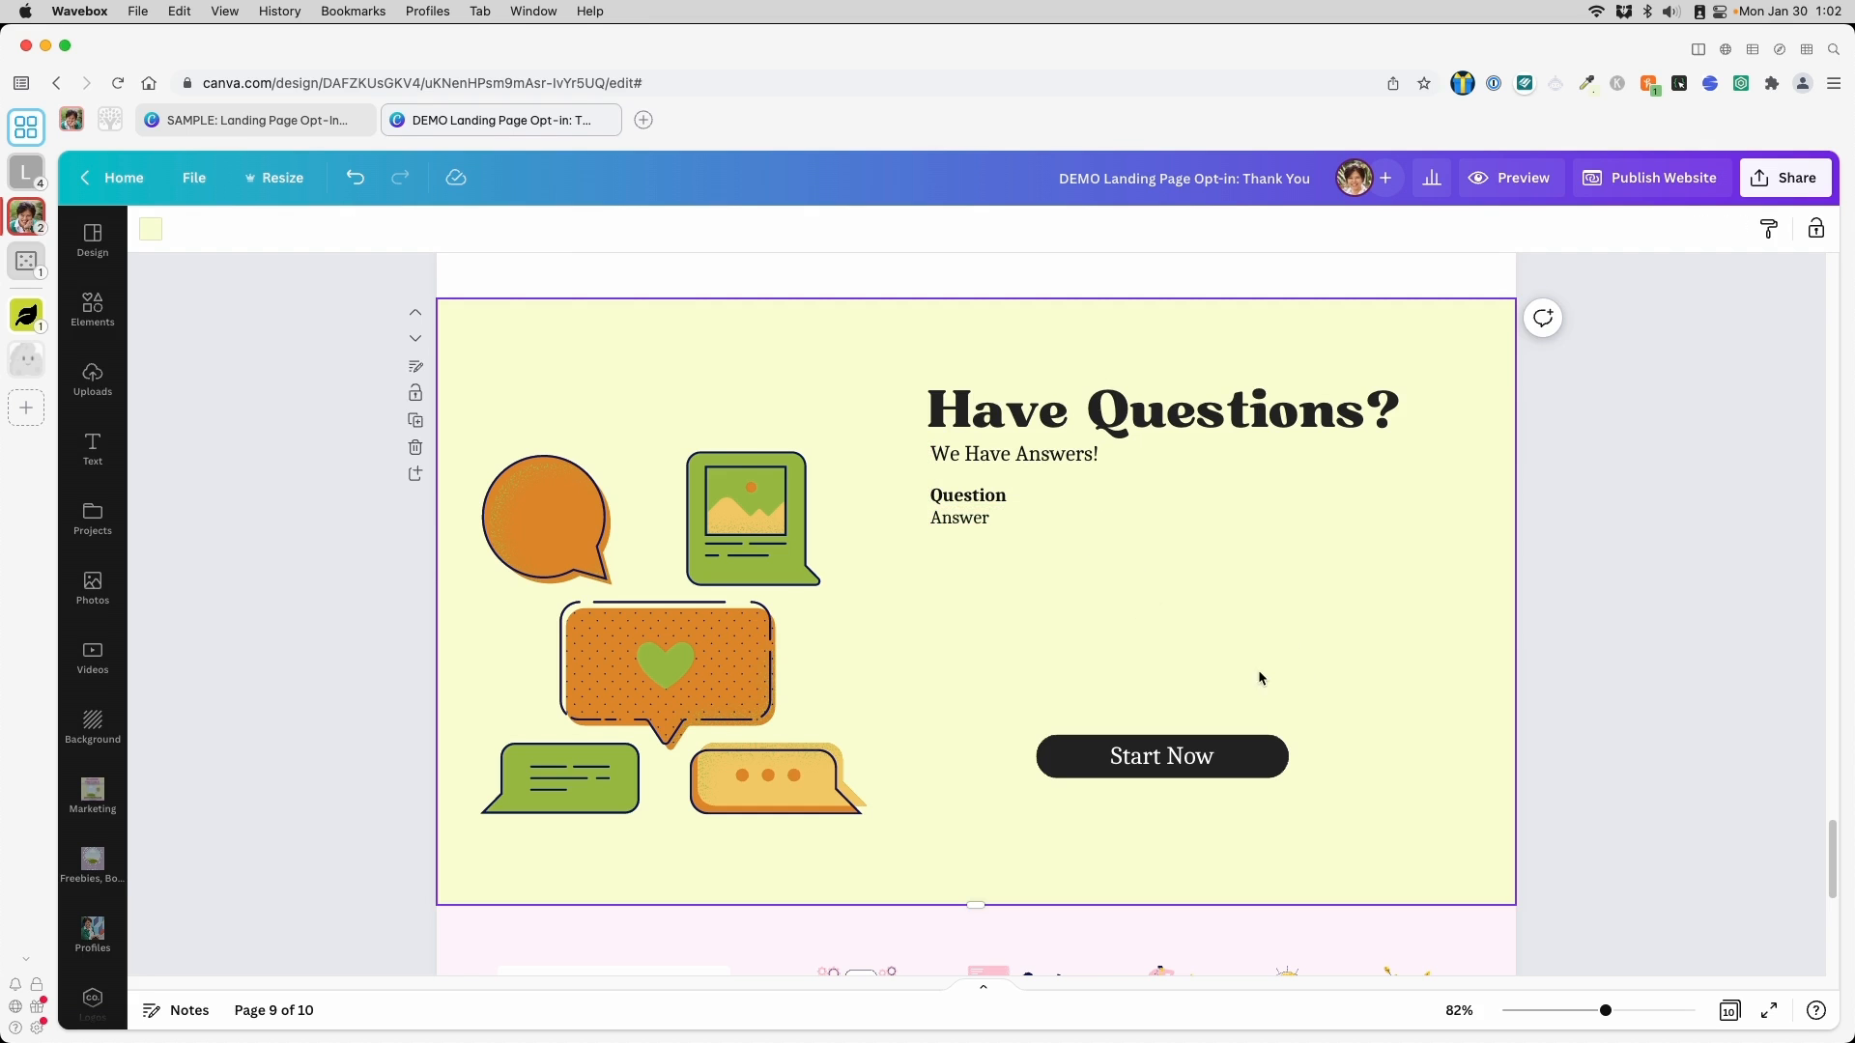
Replace the placeholder question and answer with the sample design's four question-and-answer blocks, aligned with the left edge of "We Have Answers!"
left_click(299, 124)
scroll(1213, 829, "down", 1)
scroll(1213, 828, "down", 6)
left_click(1128, 646, "shift")
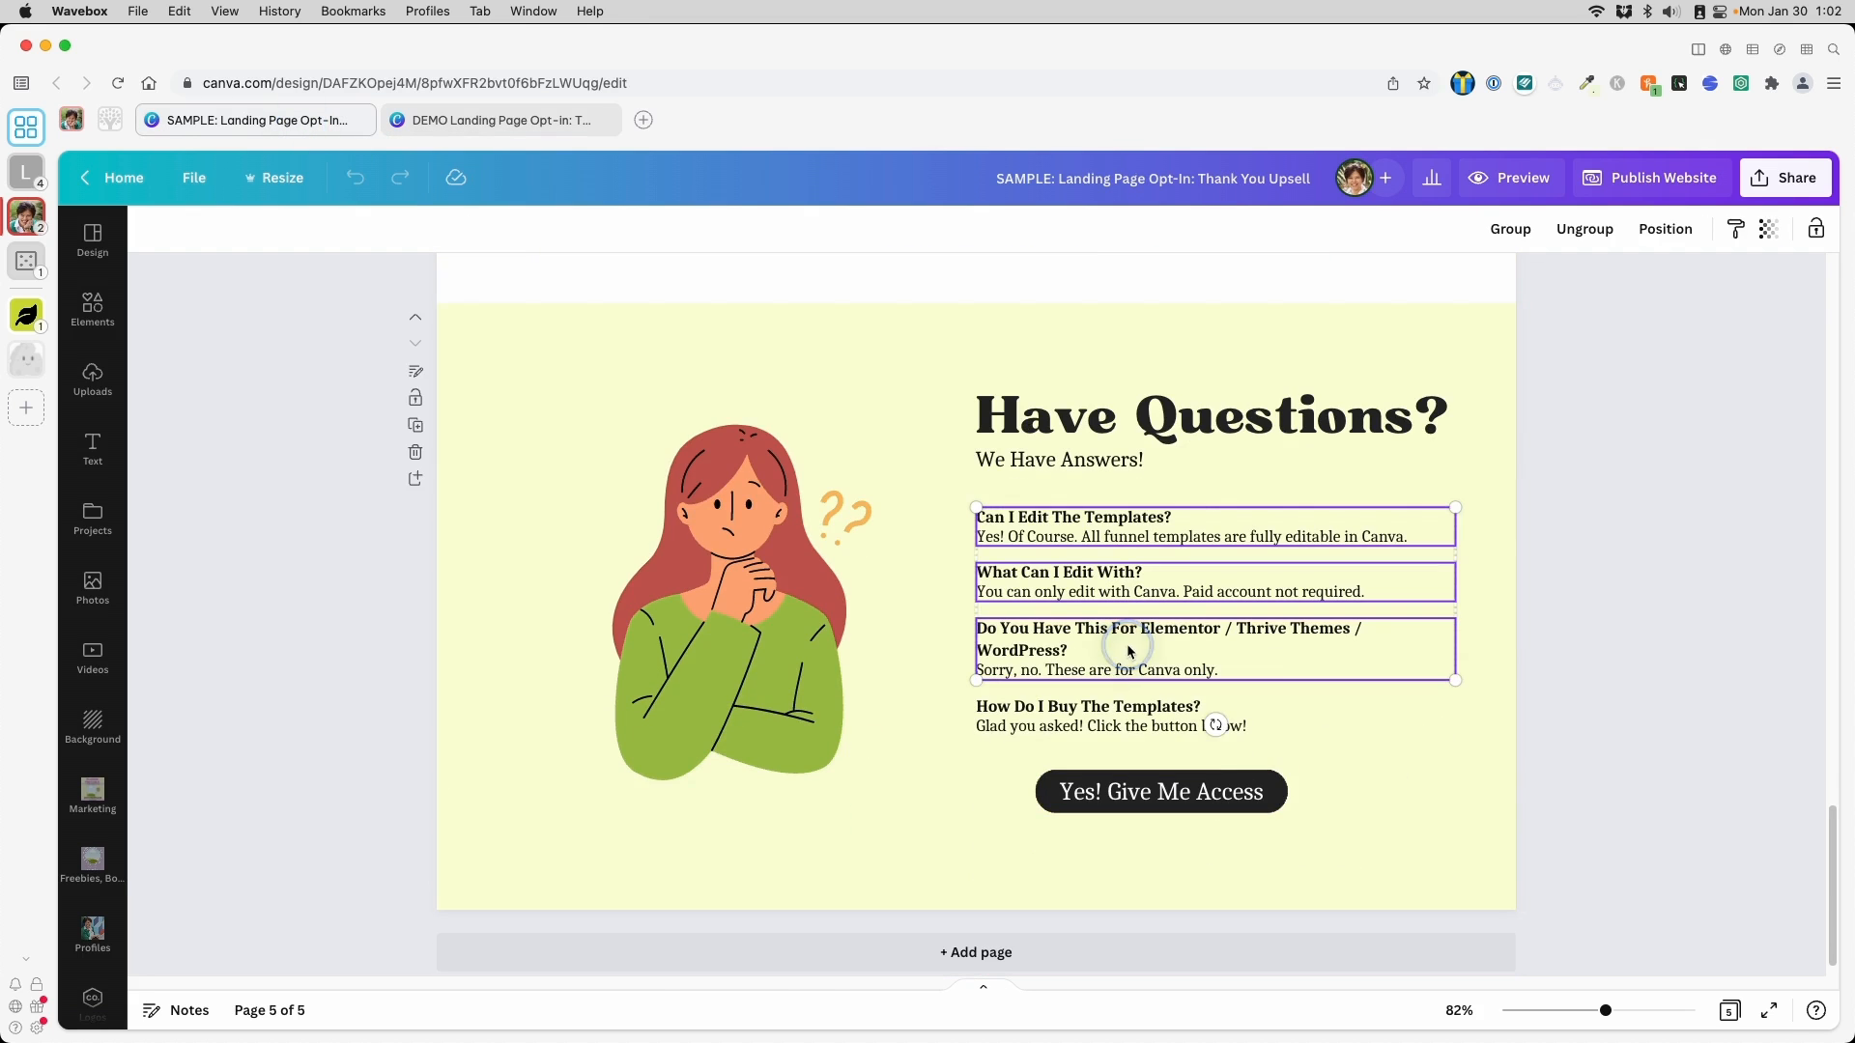
left_click(1102, 714, "shift")
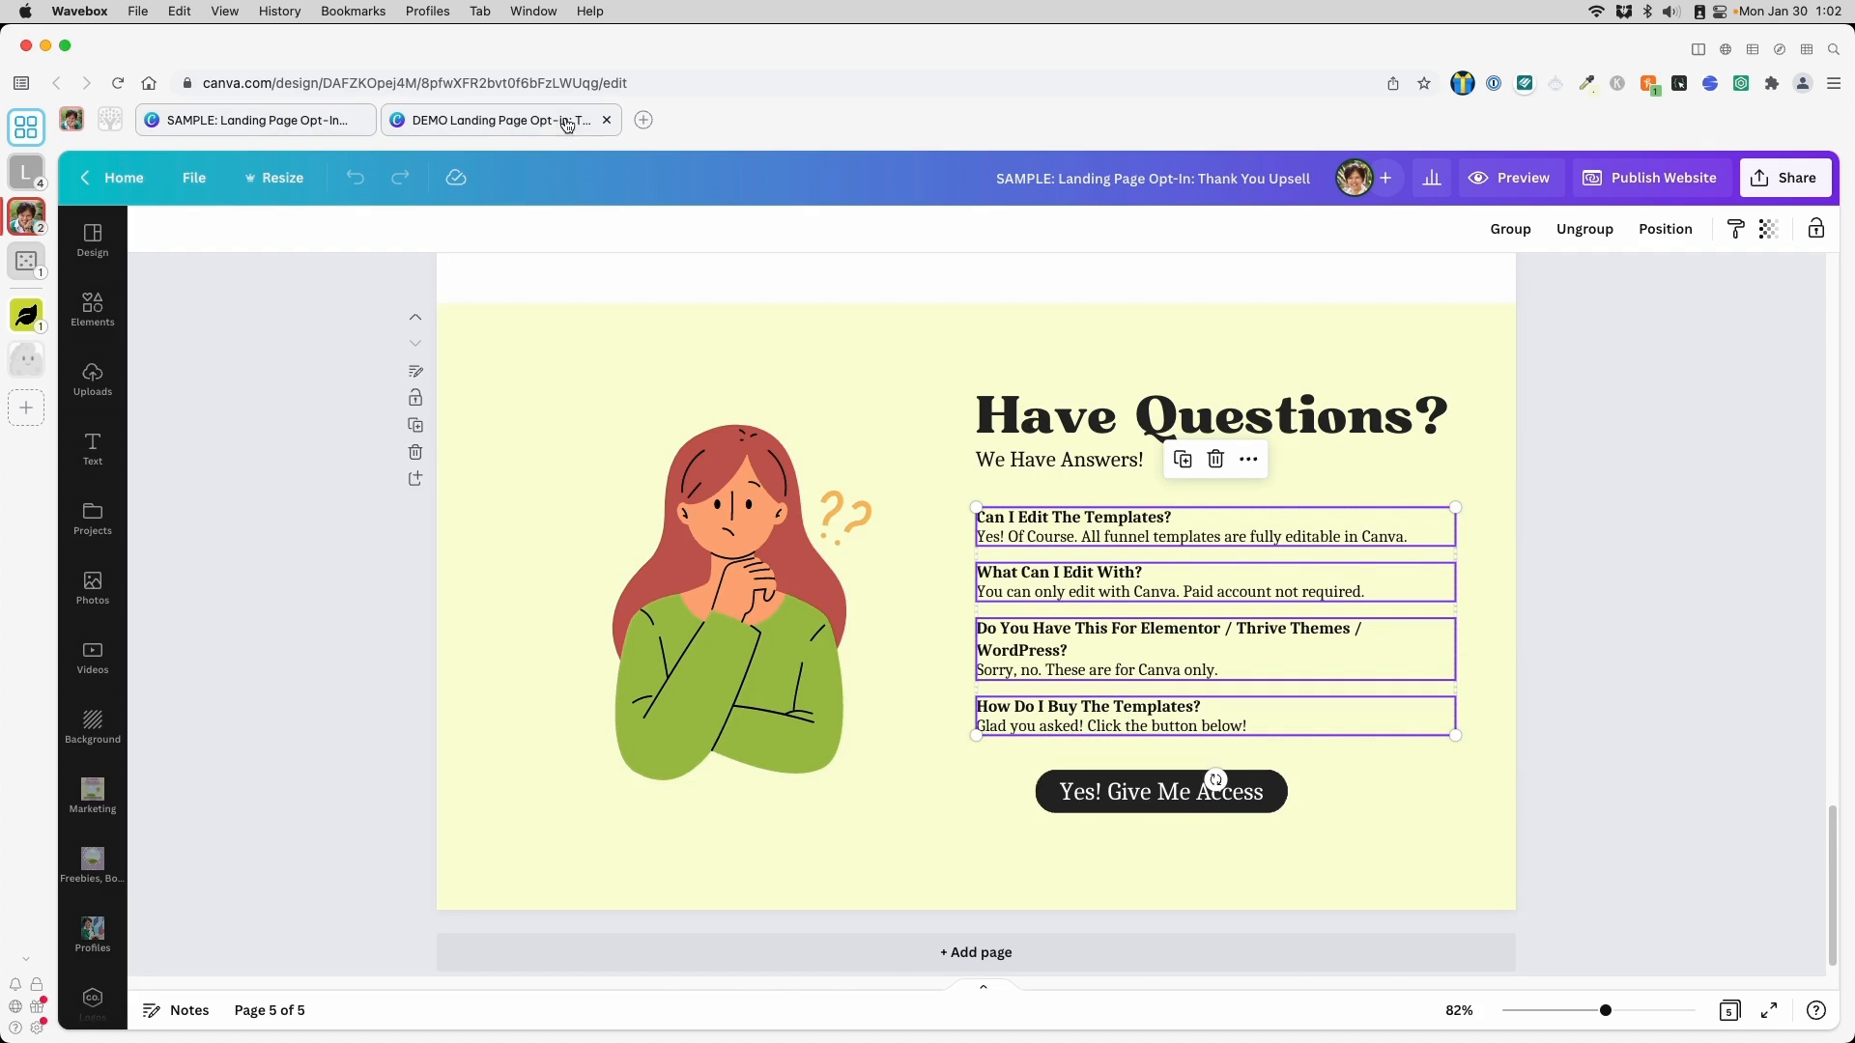
left_click(498, 120)
key("ctrl+v")
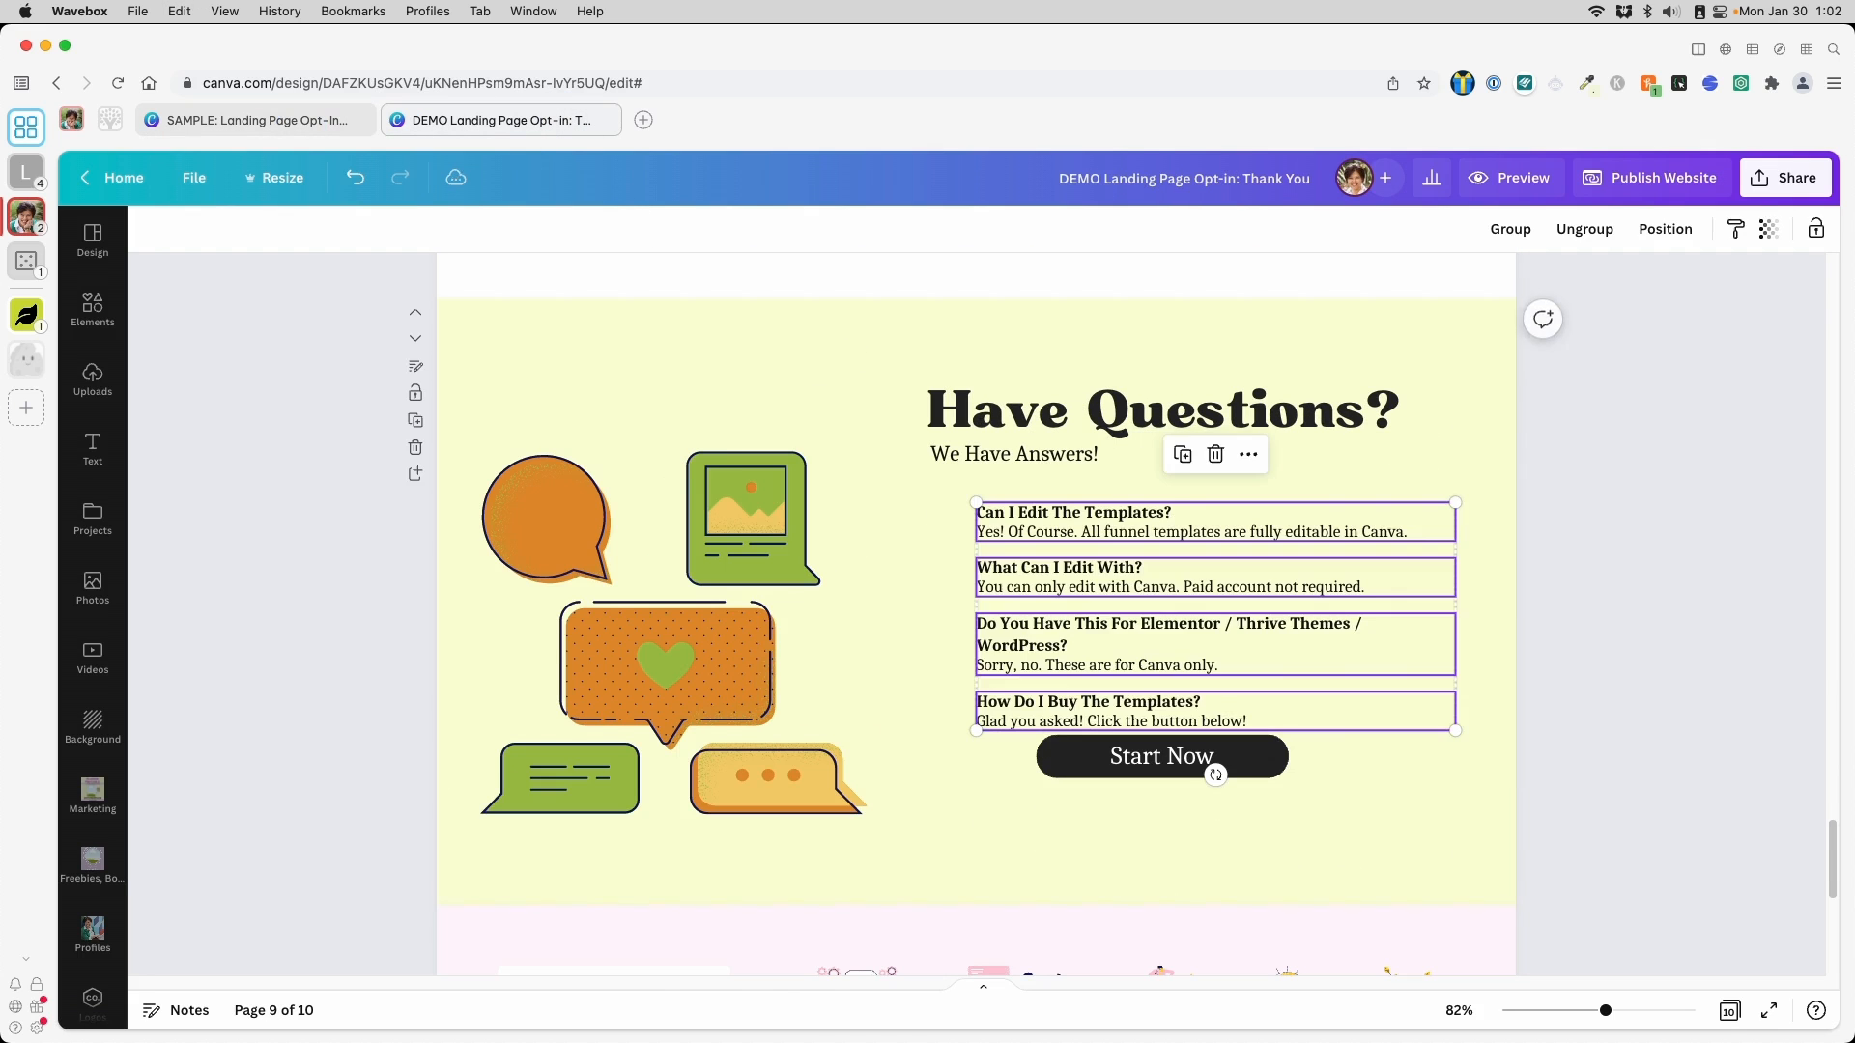
left_click_drag(1111, 533, 1063, 526)
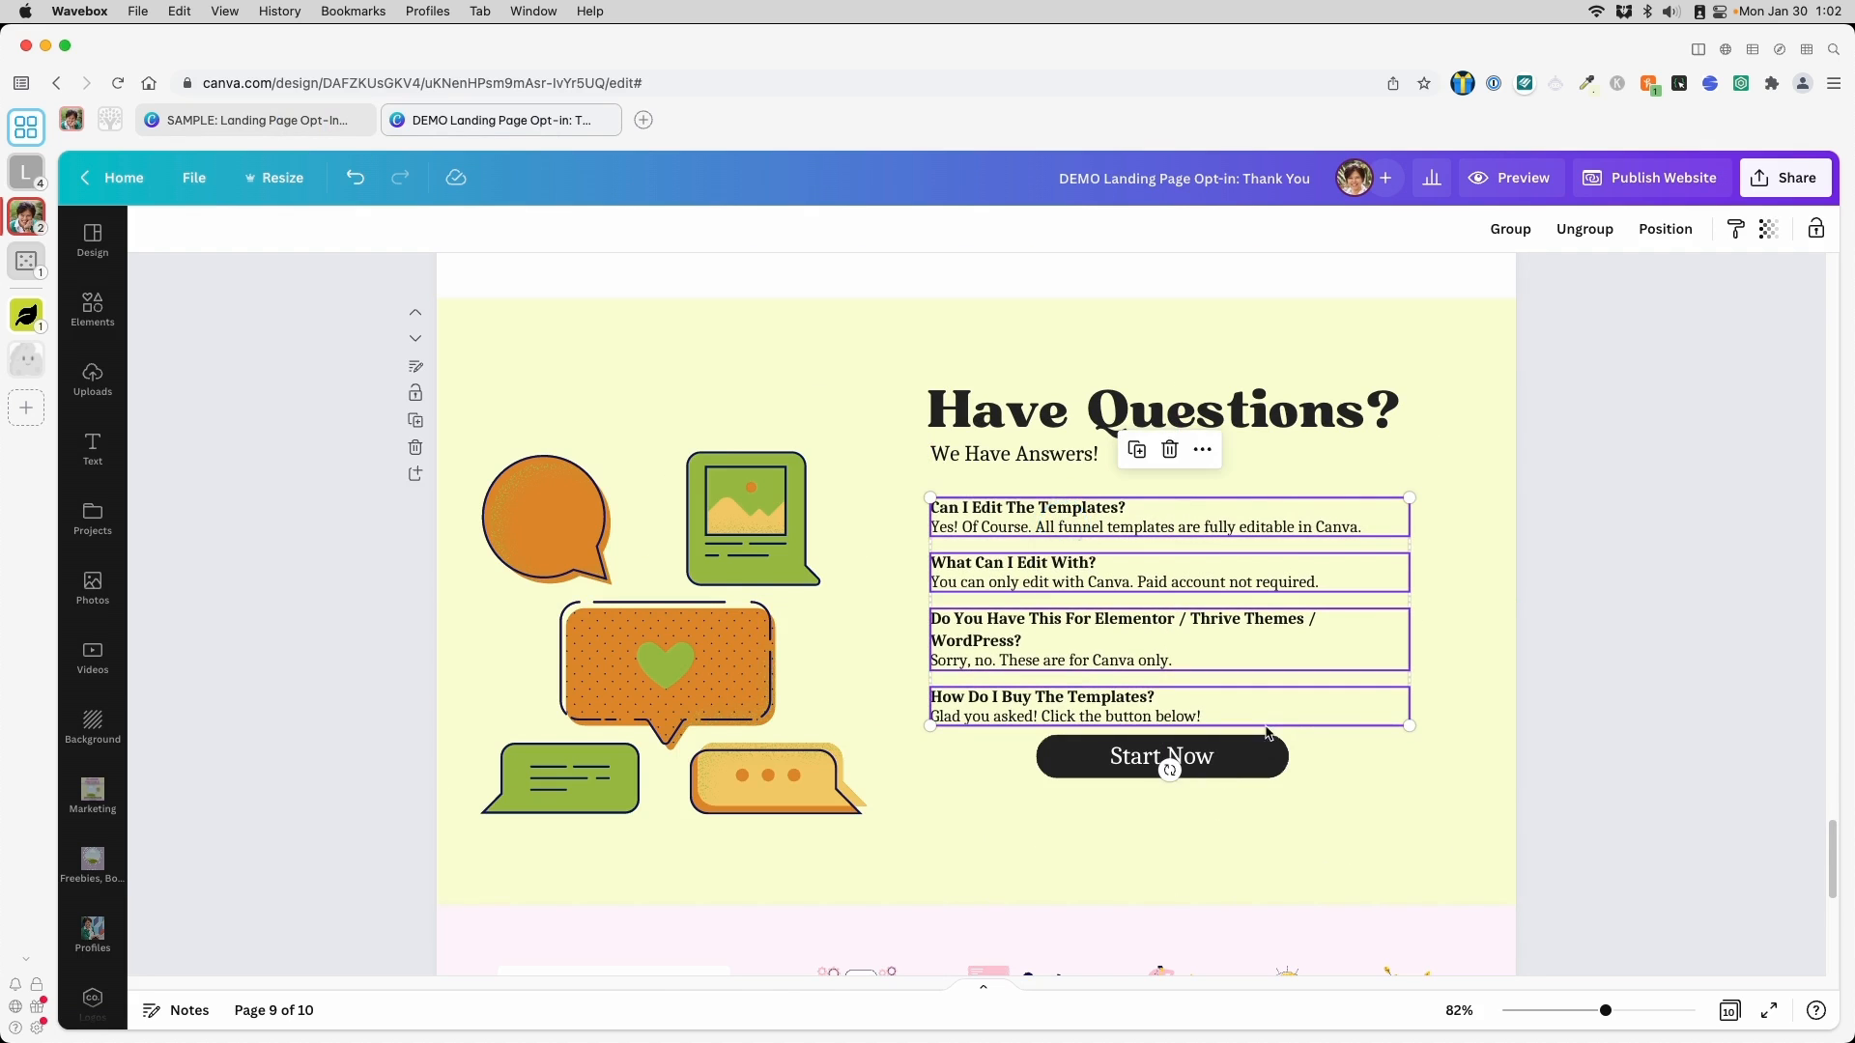
Move the "Start Now" button down below the last answer and change its label to "Sounds Good! Buy Now"
left_click(1239, 770)
mouse_move(1205, 769)
left_mouse_down()
mouse_move(1139, 816)
mouse_move(1203, 795)
left_mouse_up()
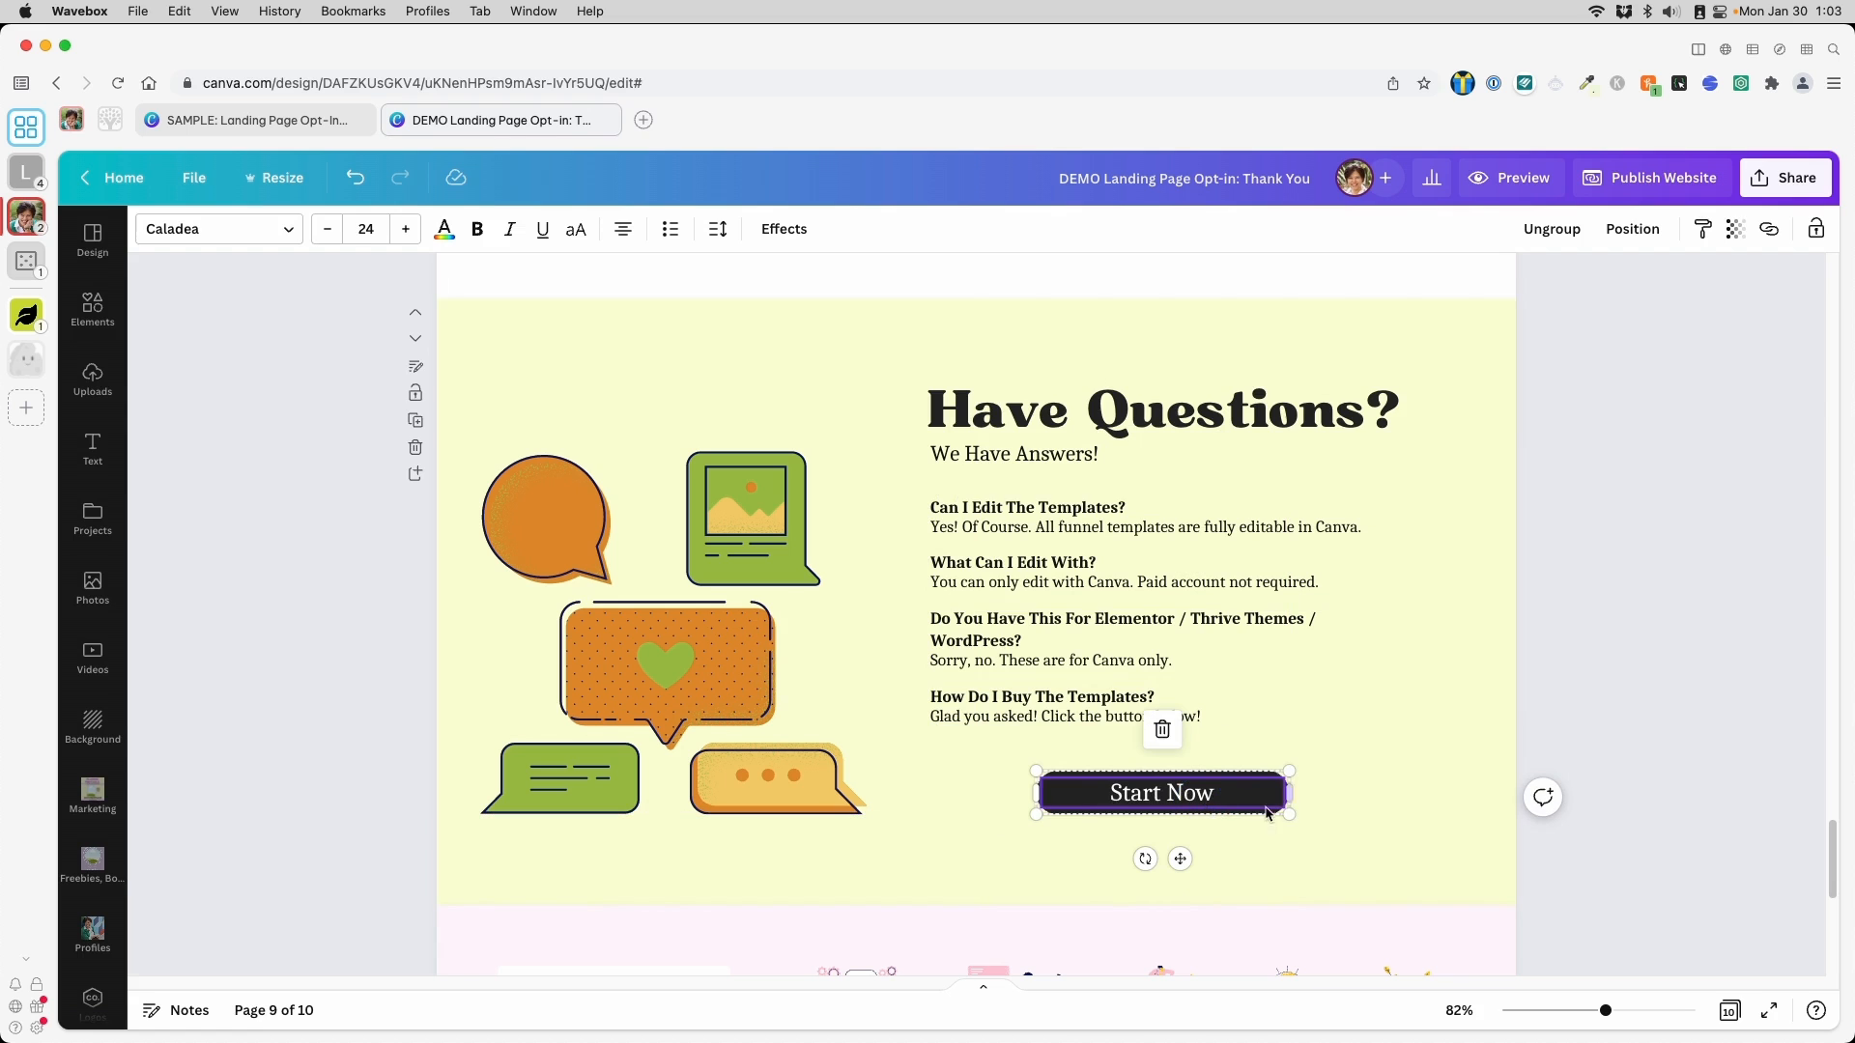
triple_click(1108, 785)
type("Sounds Good! Buy")
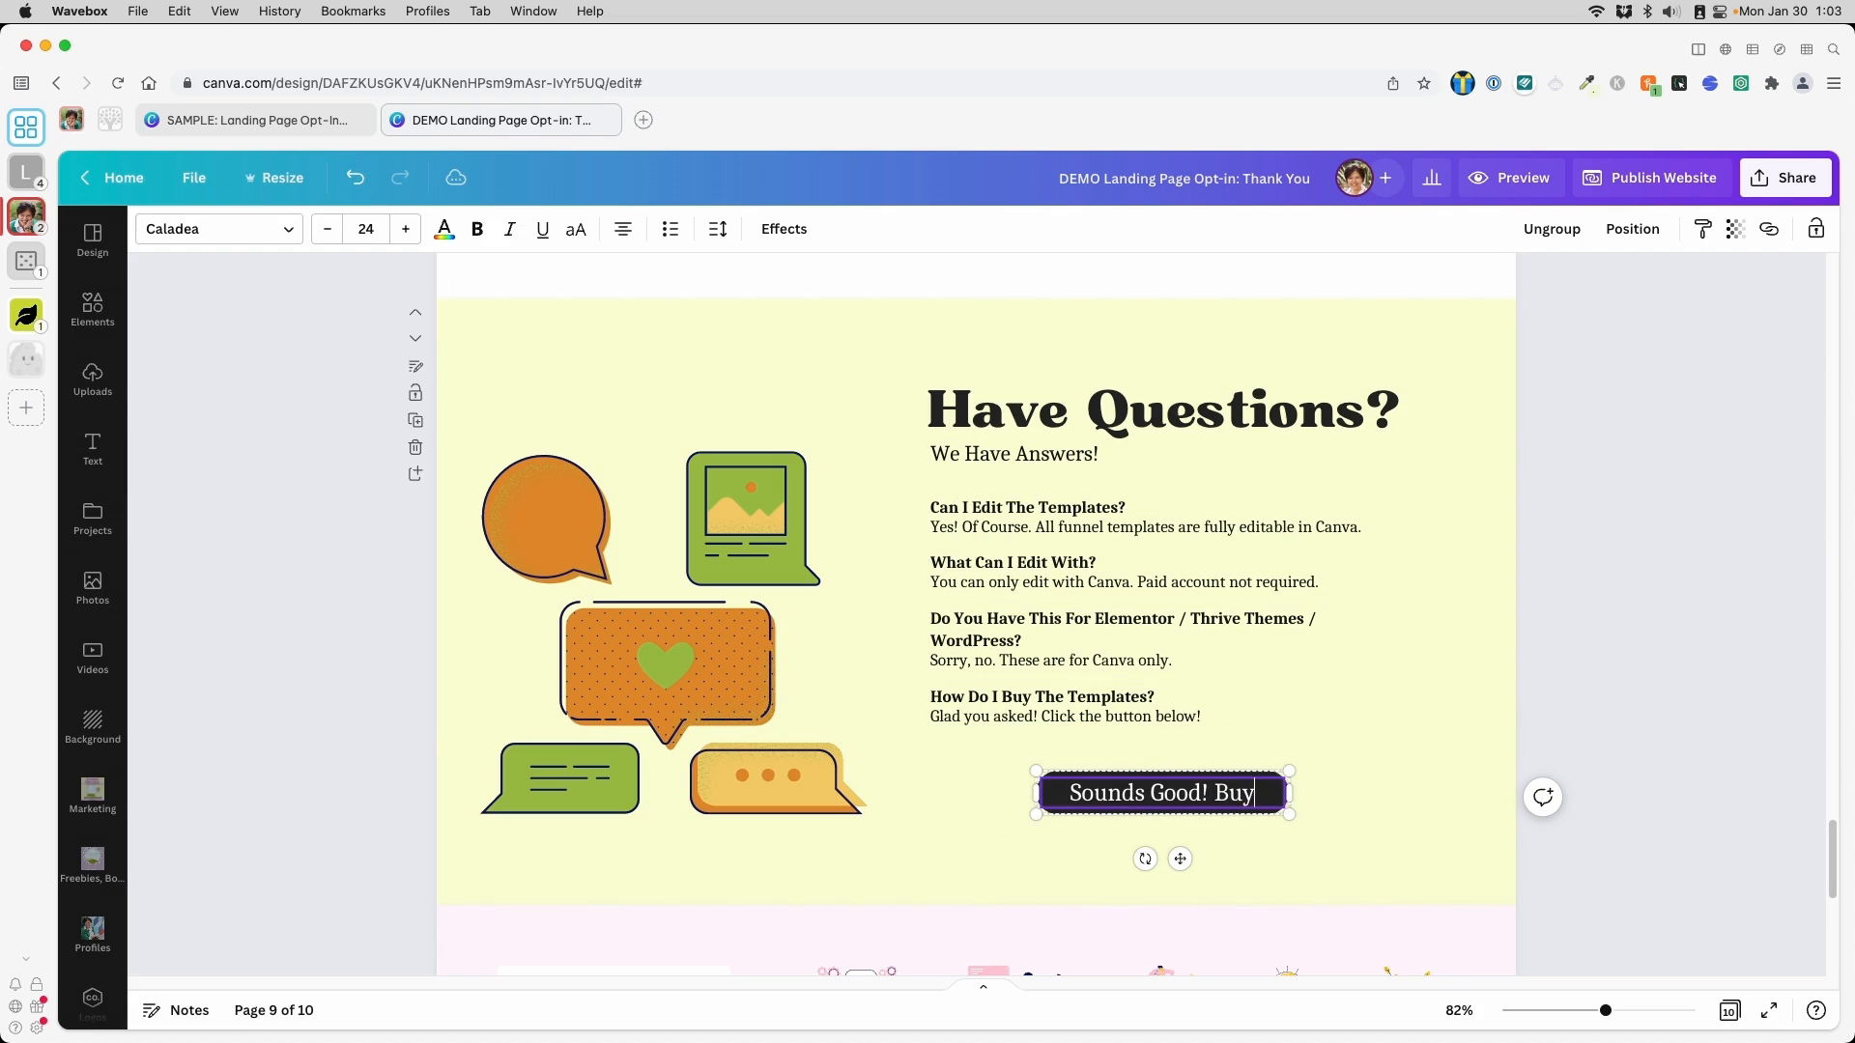
type(" Now")
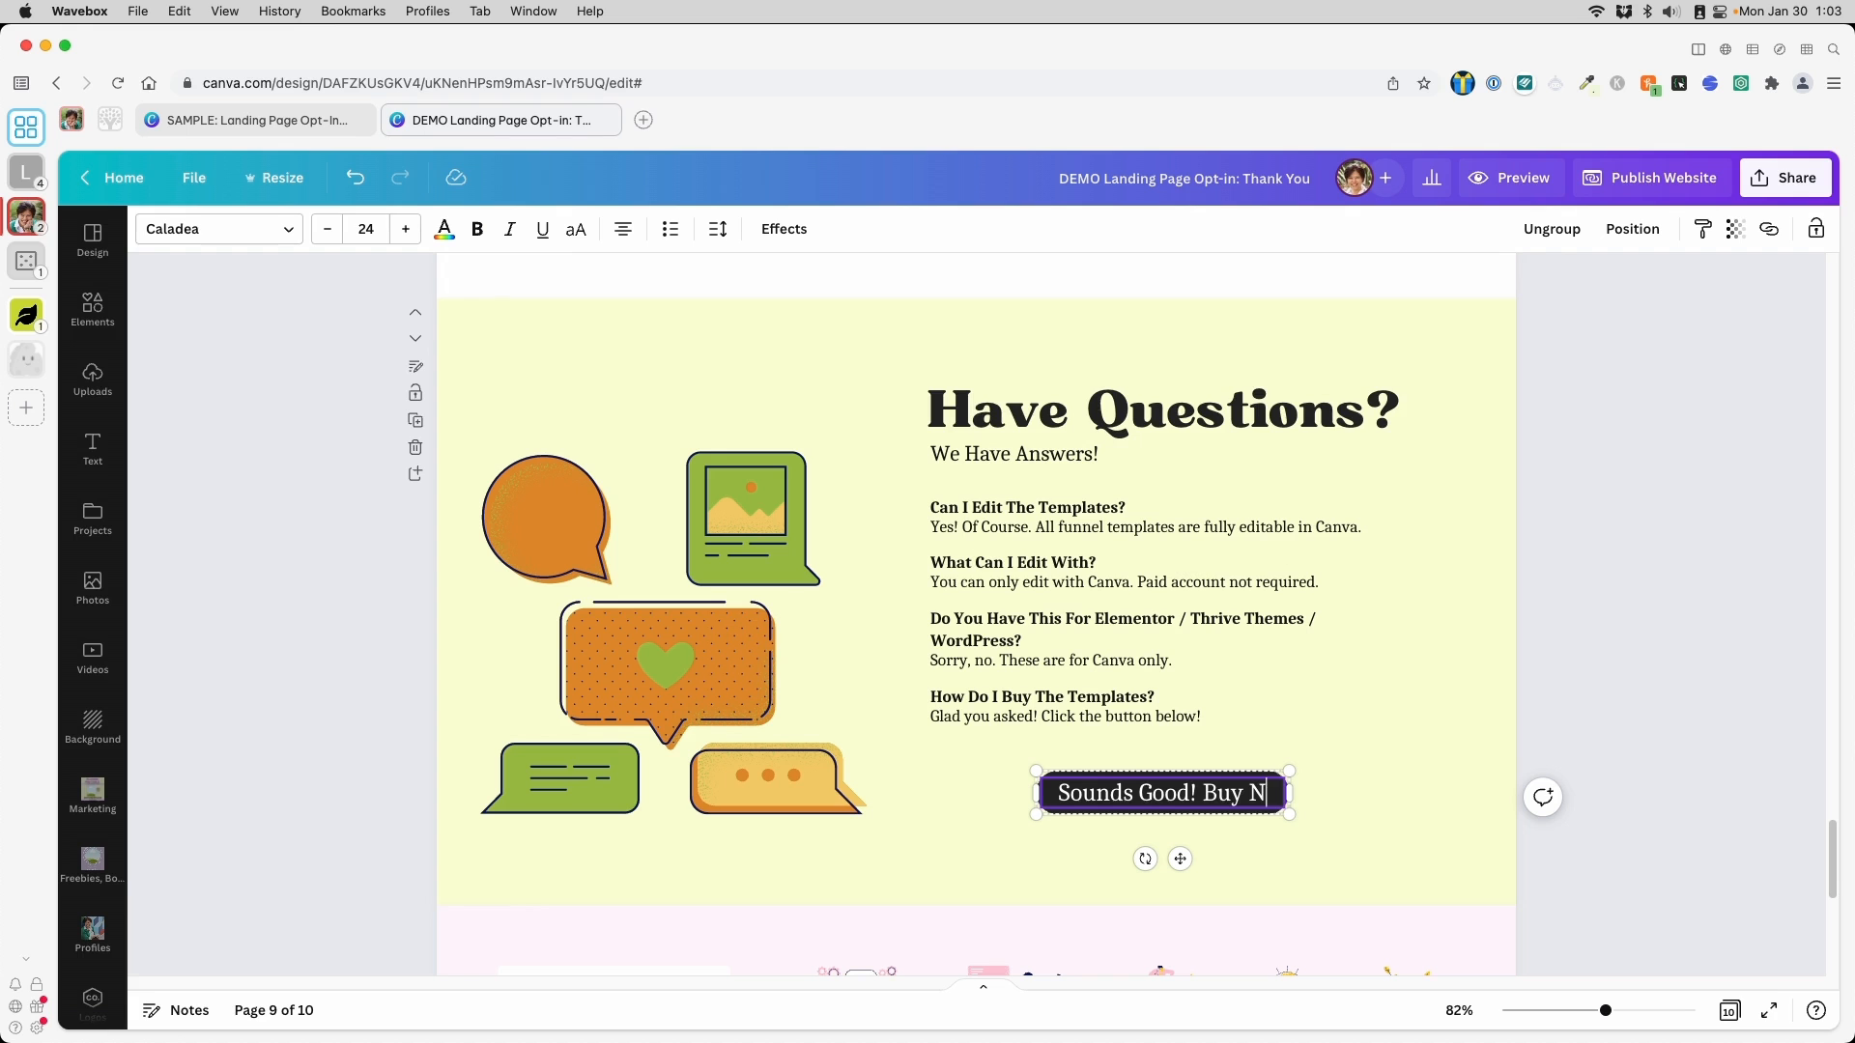
left_click(1314, 794)
Lower the "How Do I Buy The Templates?" block slightly and space all four question-and-answer blocks evenly in the vertical direction
left_click(1137, 706)
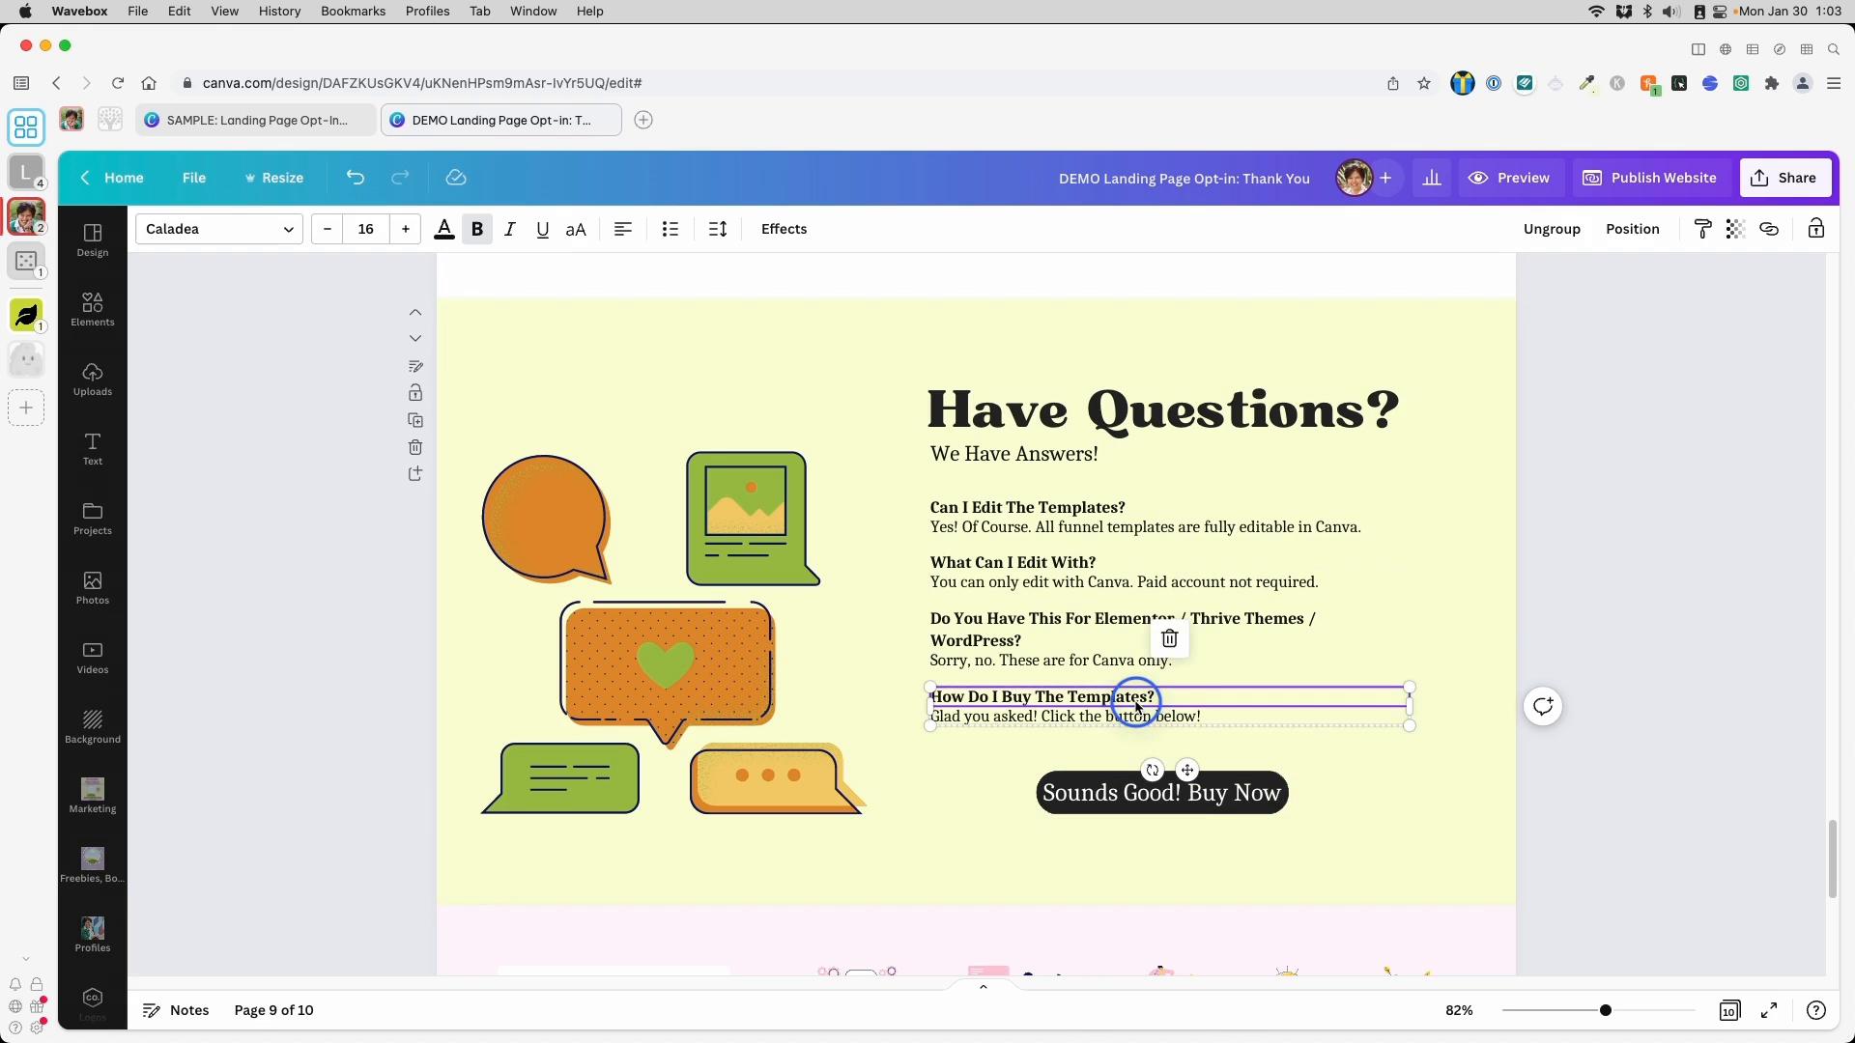
left_click_drag(1137, 708, 1137, 713)
left_click(1130, 640, "shift")
left_click(1130, 572, "shift")
left_click(1140, 525, "shift")
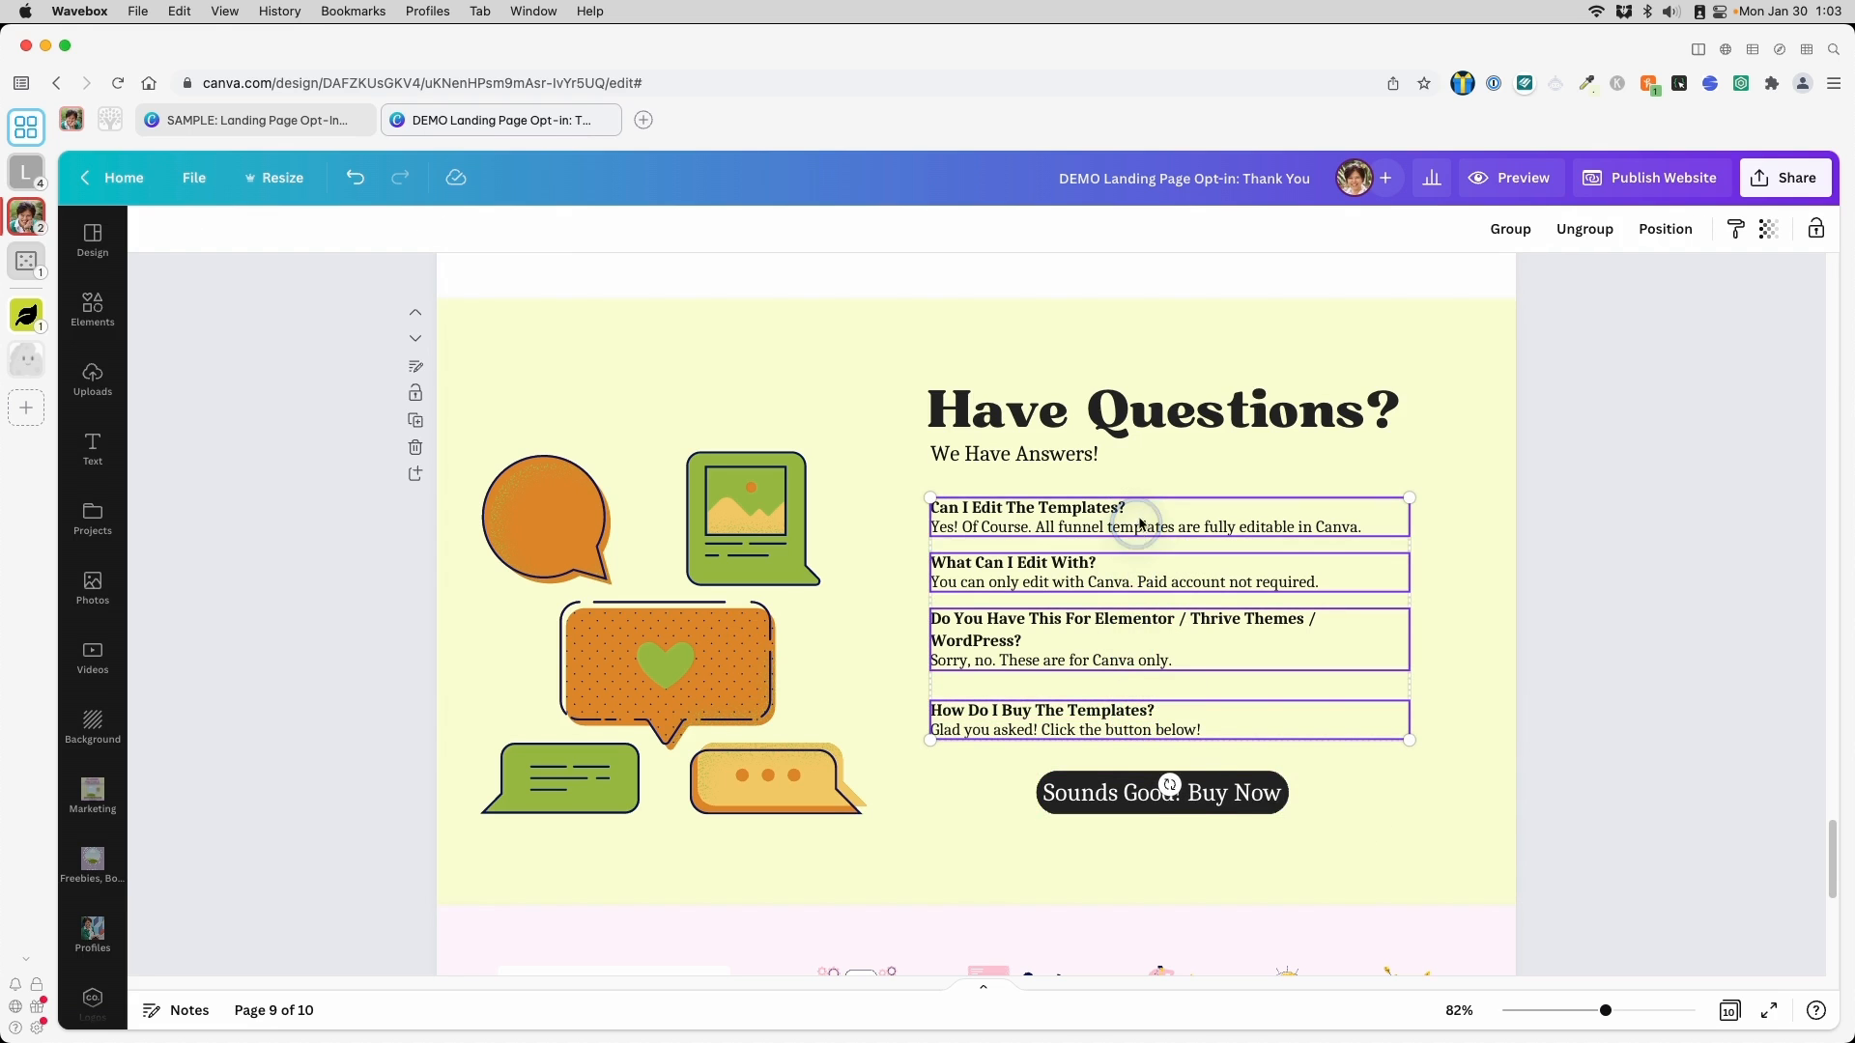
left_click(1664, 226)
left_click(1451, 583)
left_click(1587, 709)
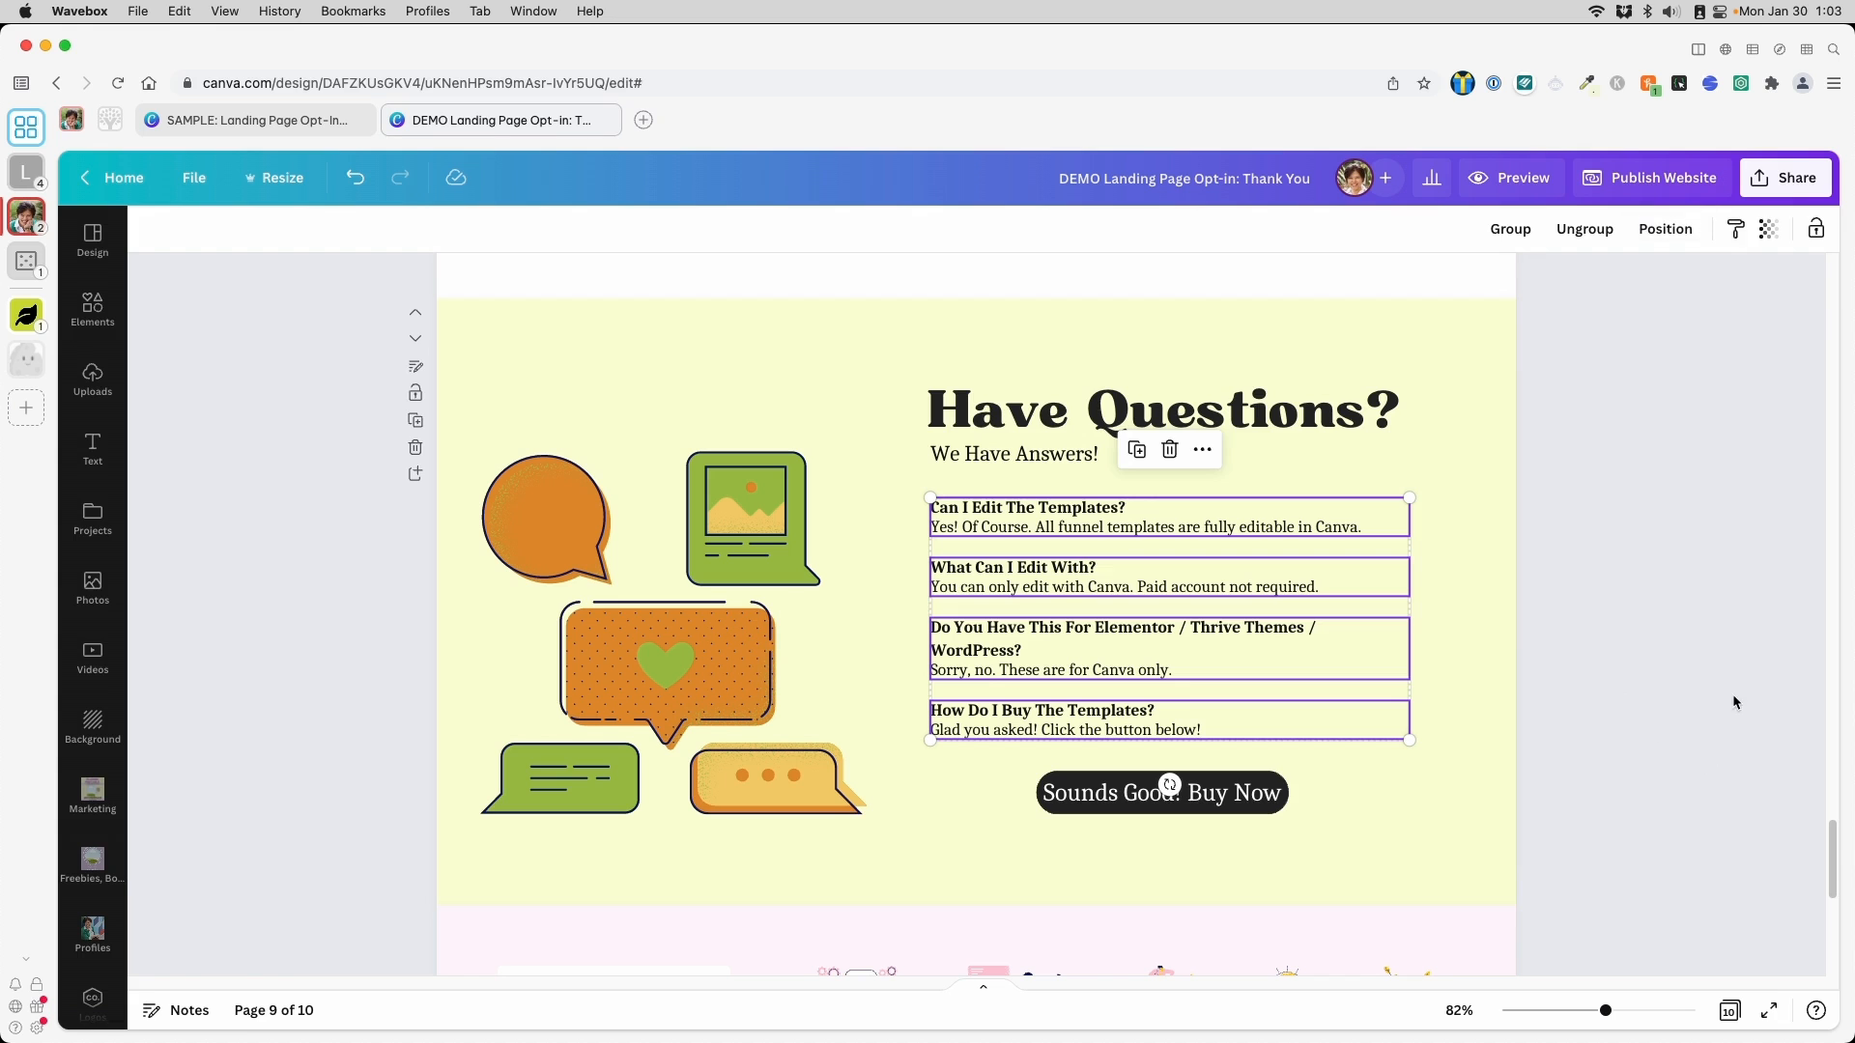
left_click(1728, 650)
Align the button with the left edge of the answers and change its label to "Click Me To Buy"
left_click_drag(1153, 814, 1052, 820)
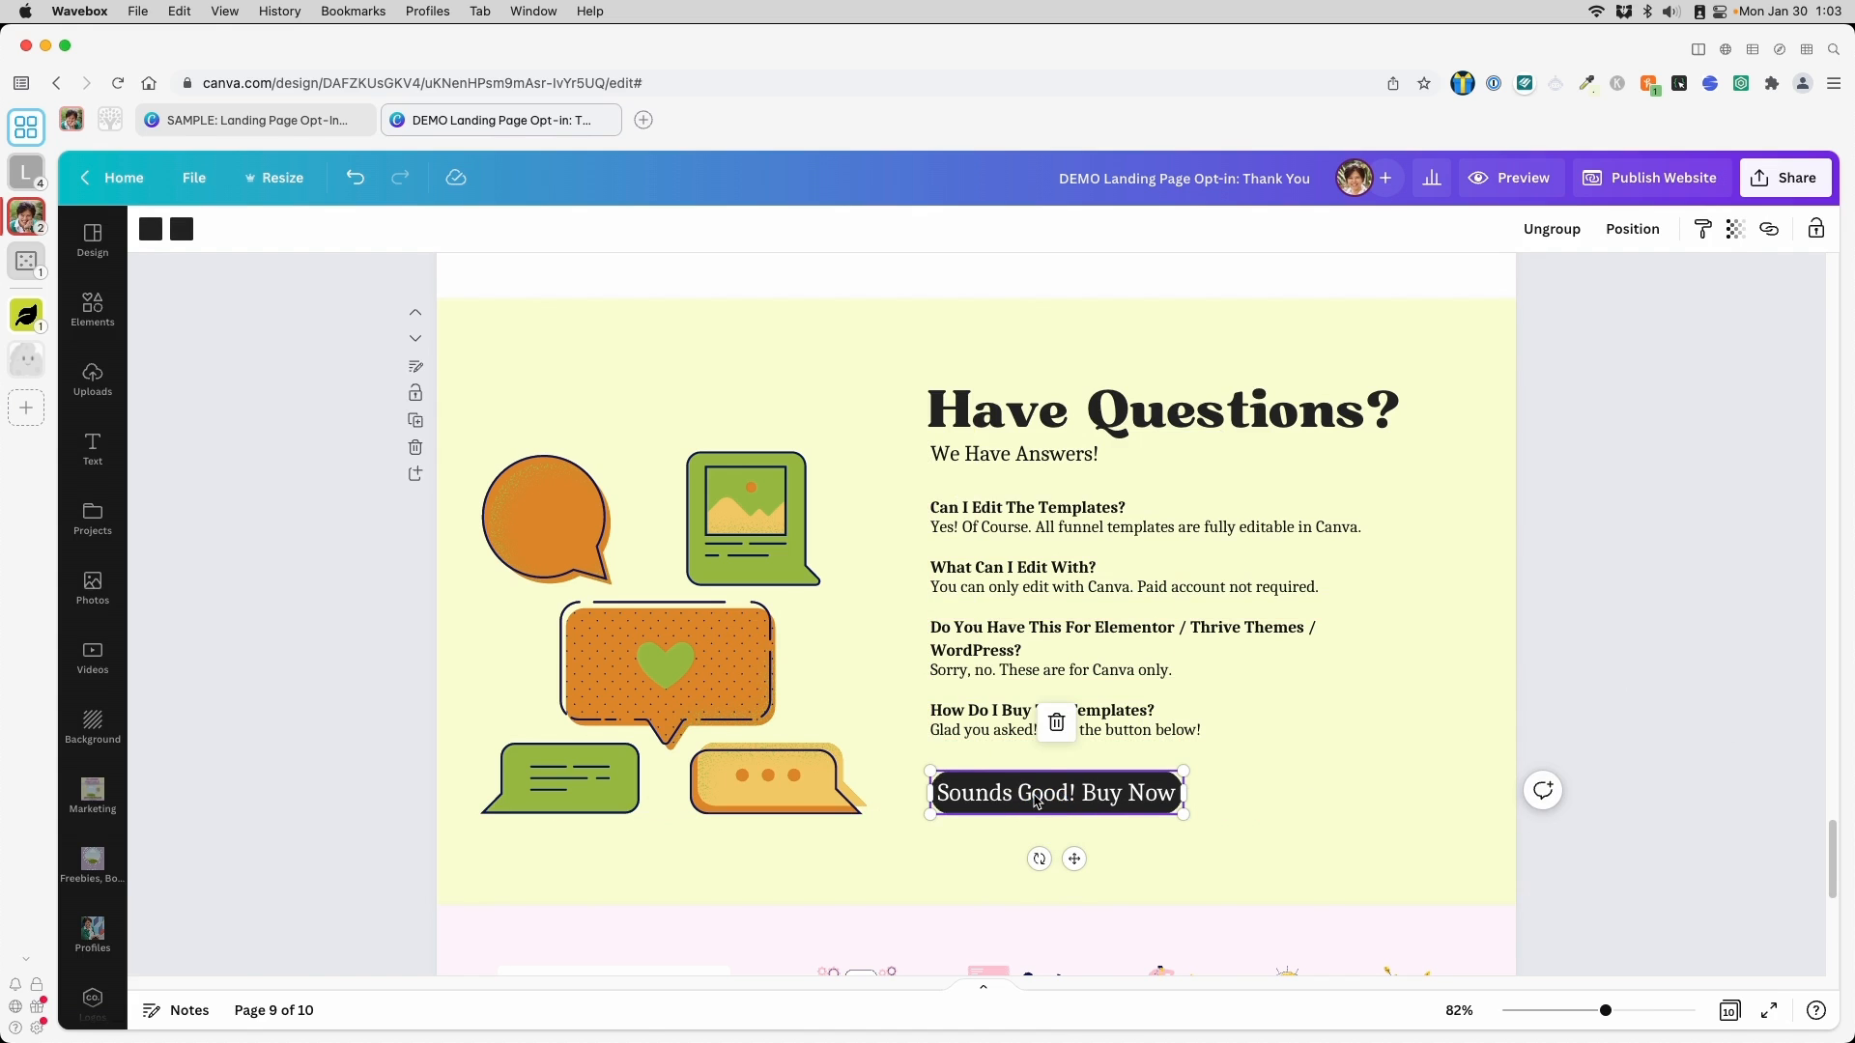
double_click(974, 787)
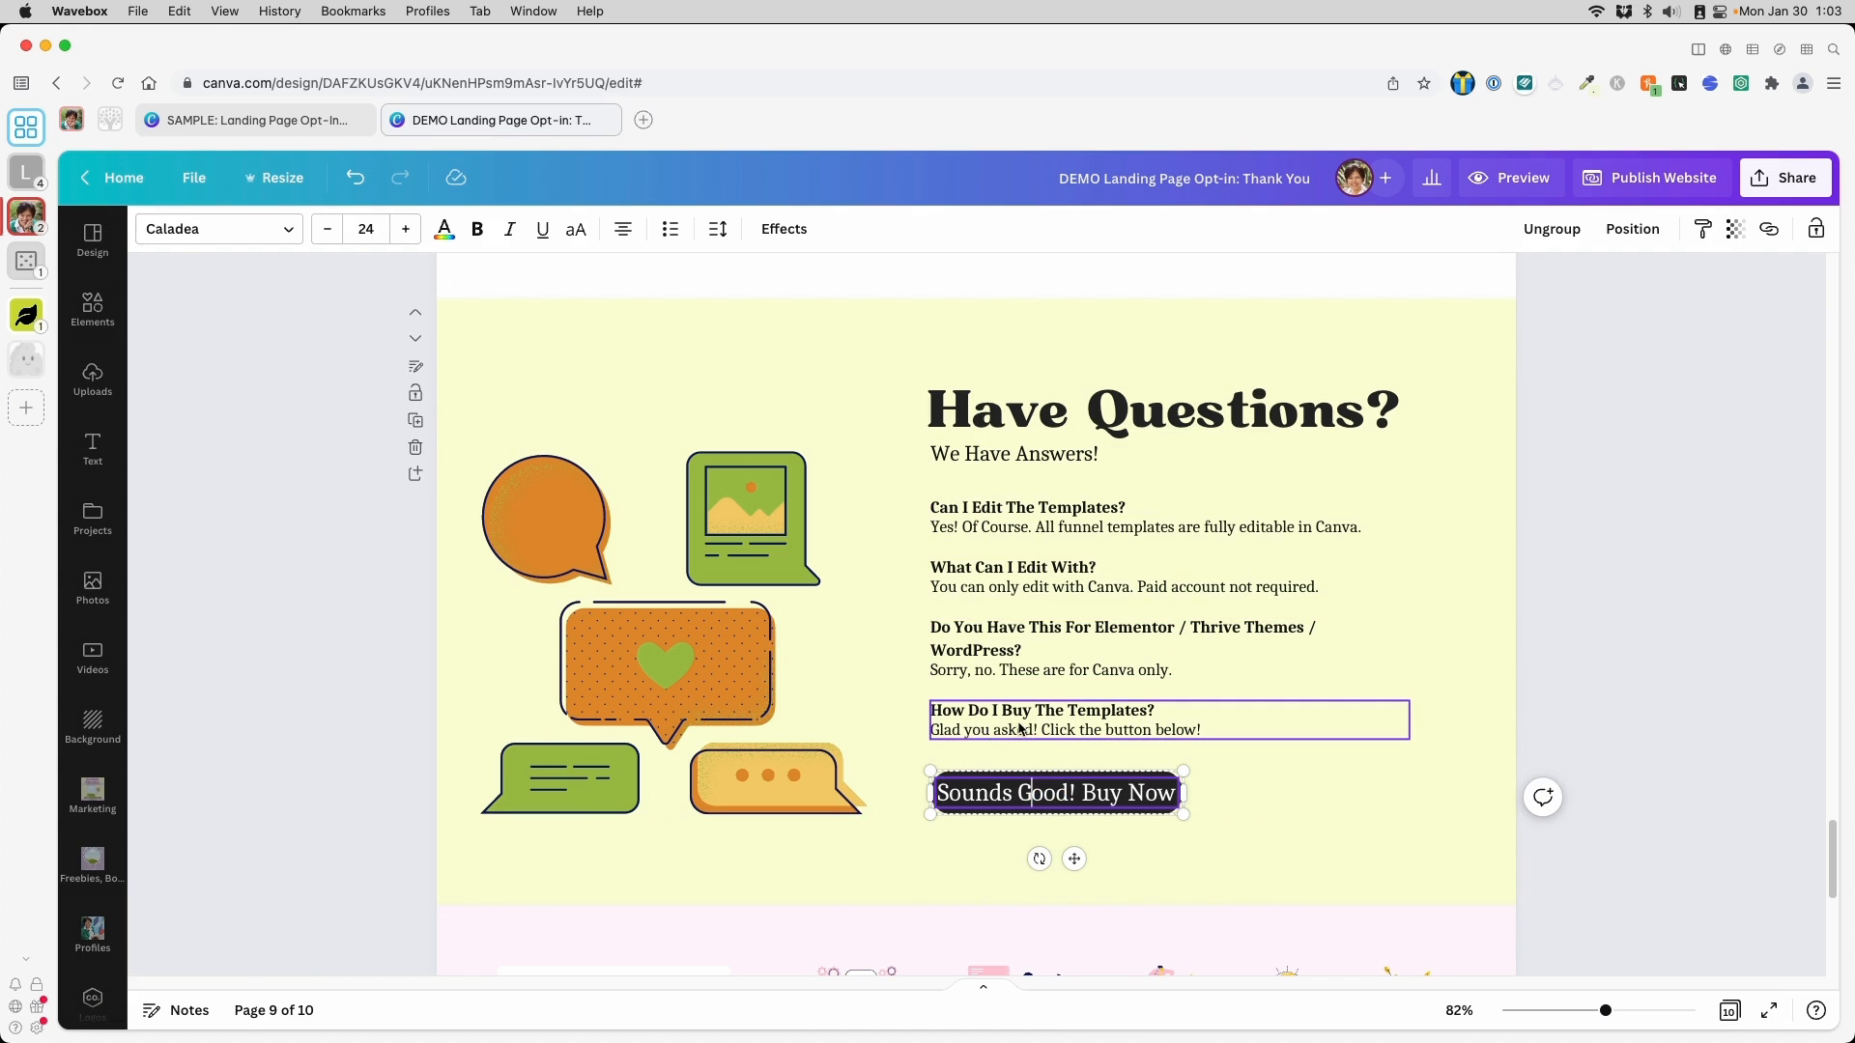
key("super+a")
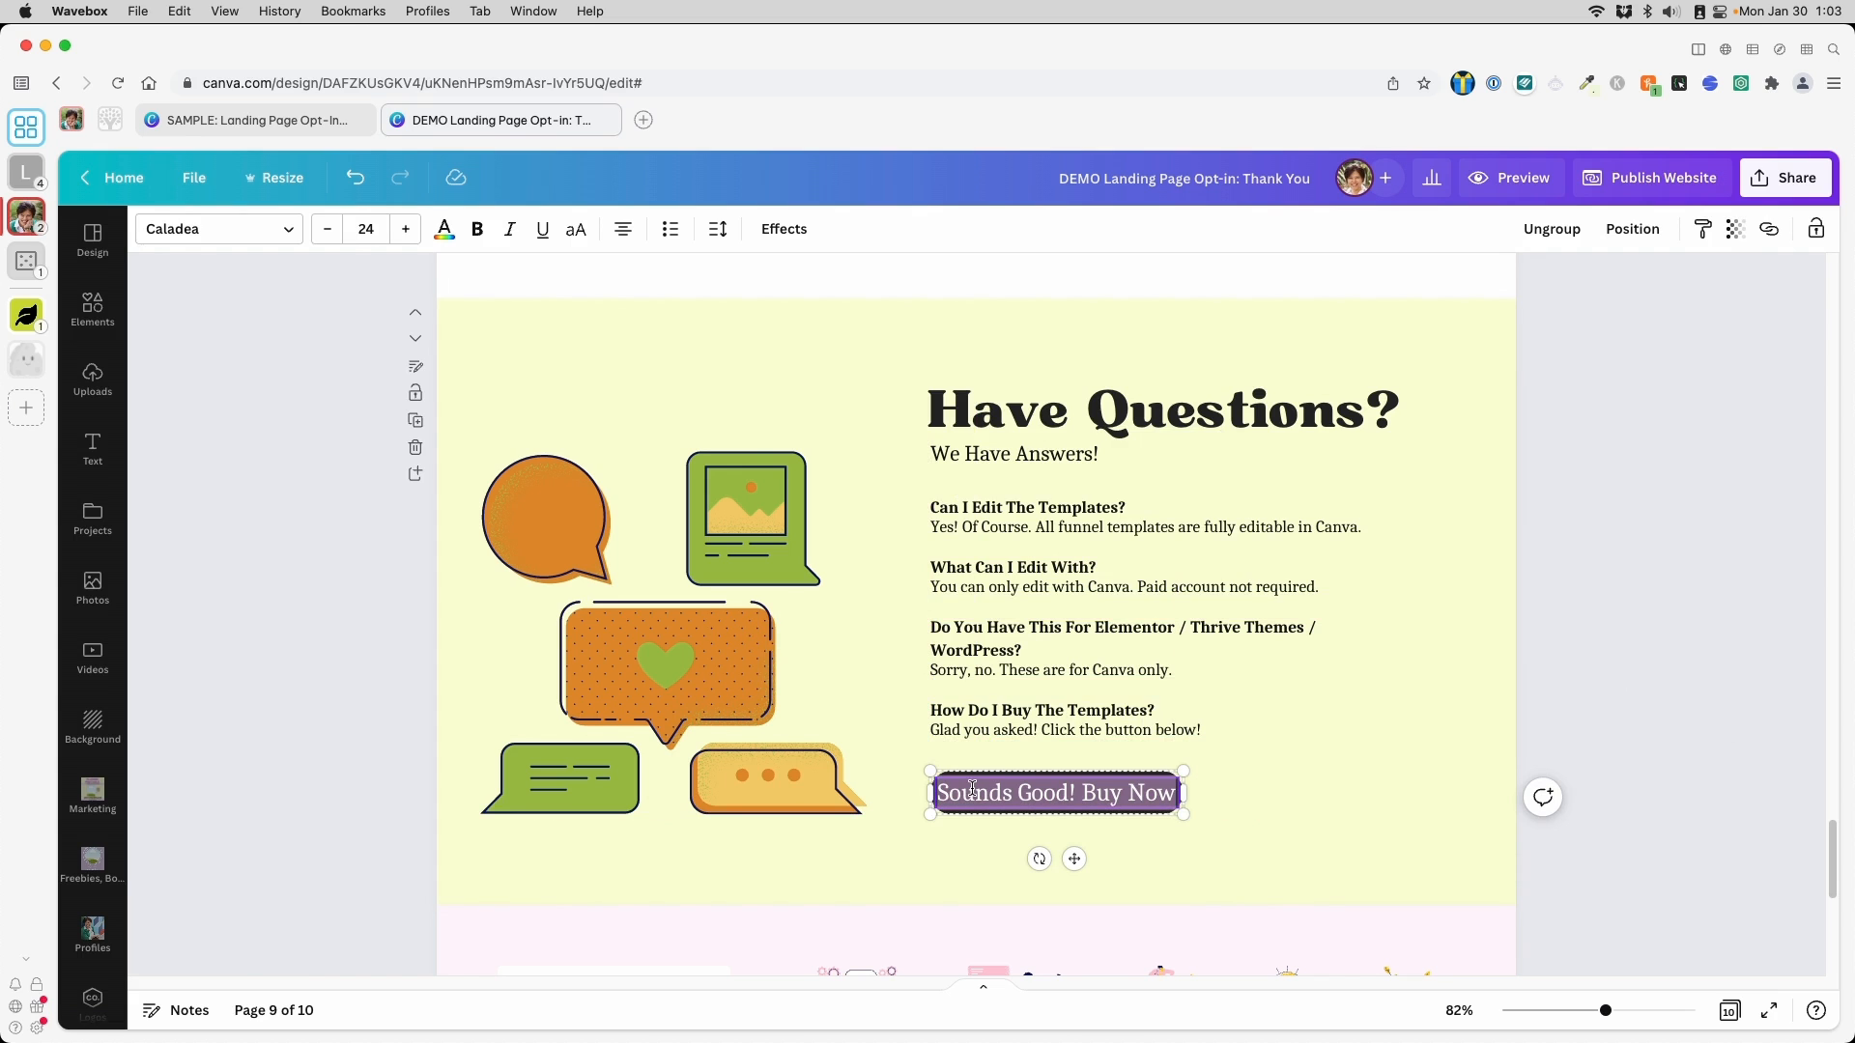
type("Click Me To Buy")
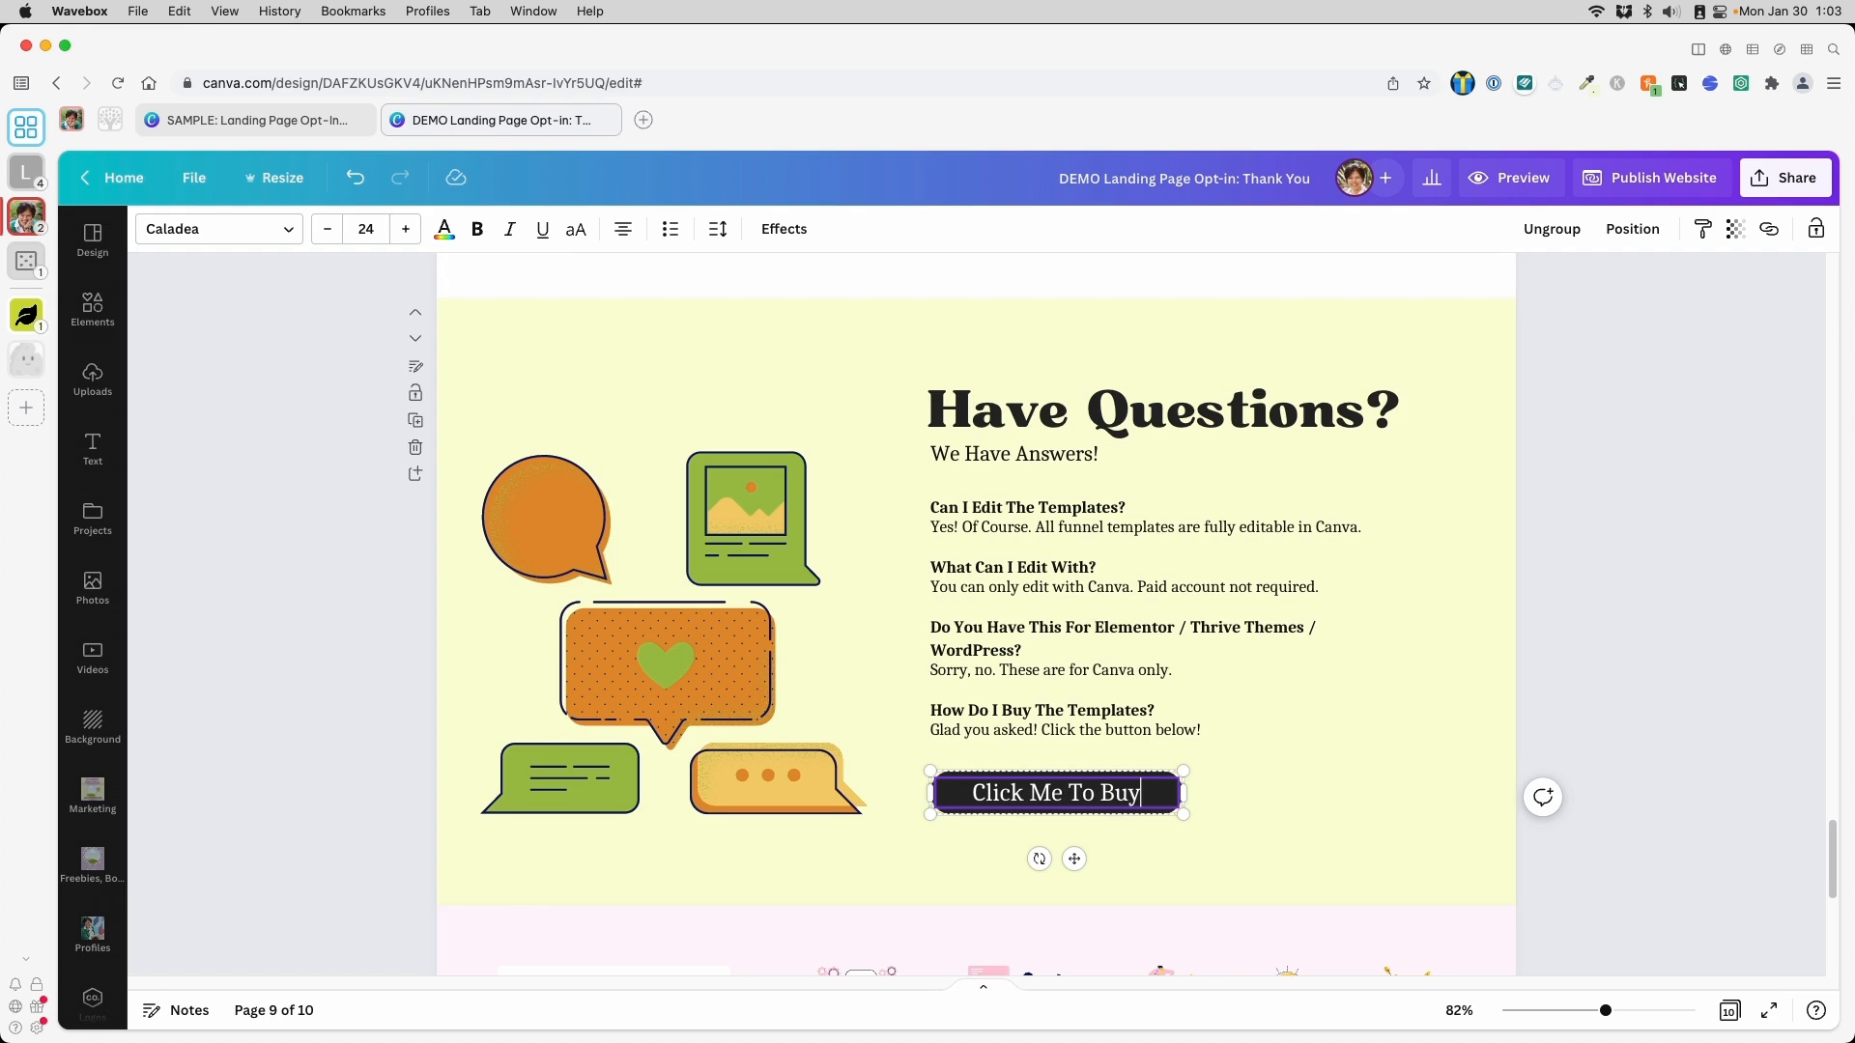
left_click(1673, 711)
Delete the Resource Page that follows the "Have Questions?" section
scroll(1673, 711, "down", 8)
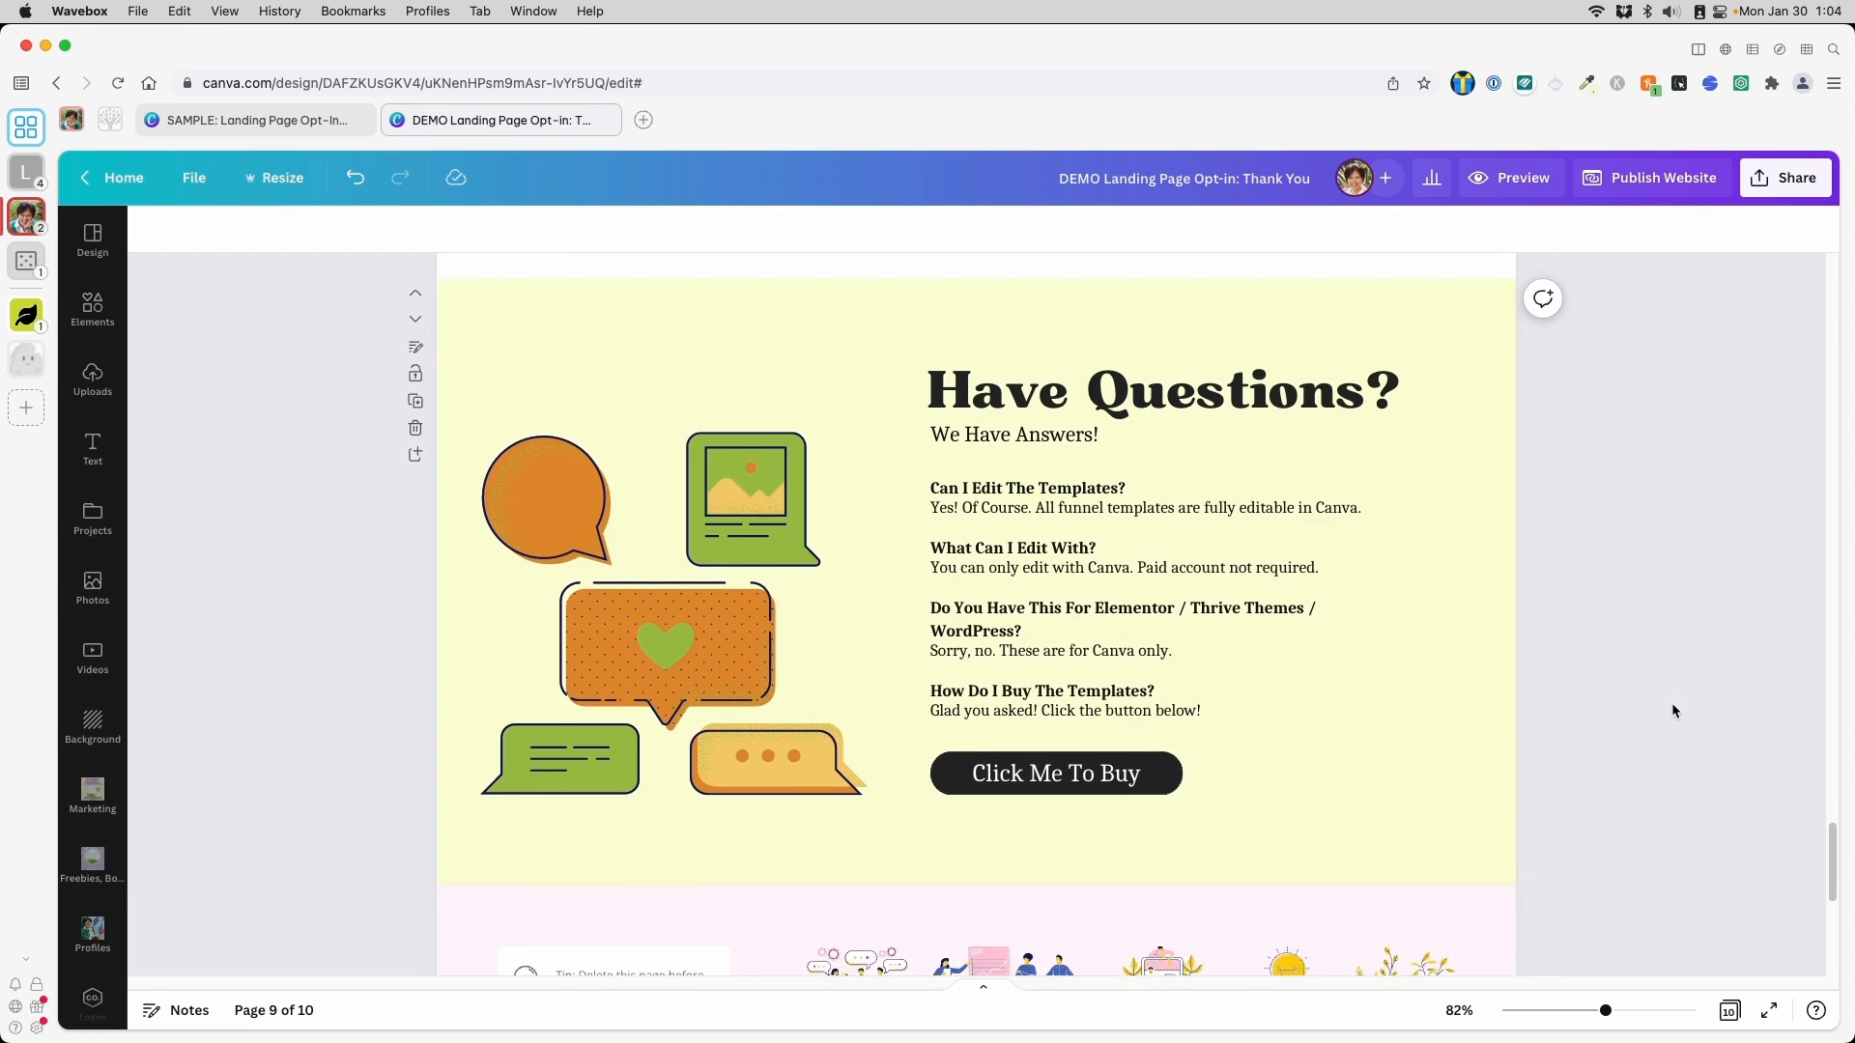
left_click(411, 434)
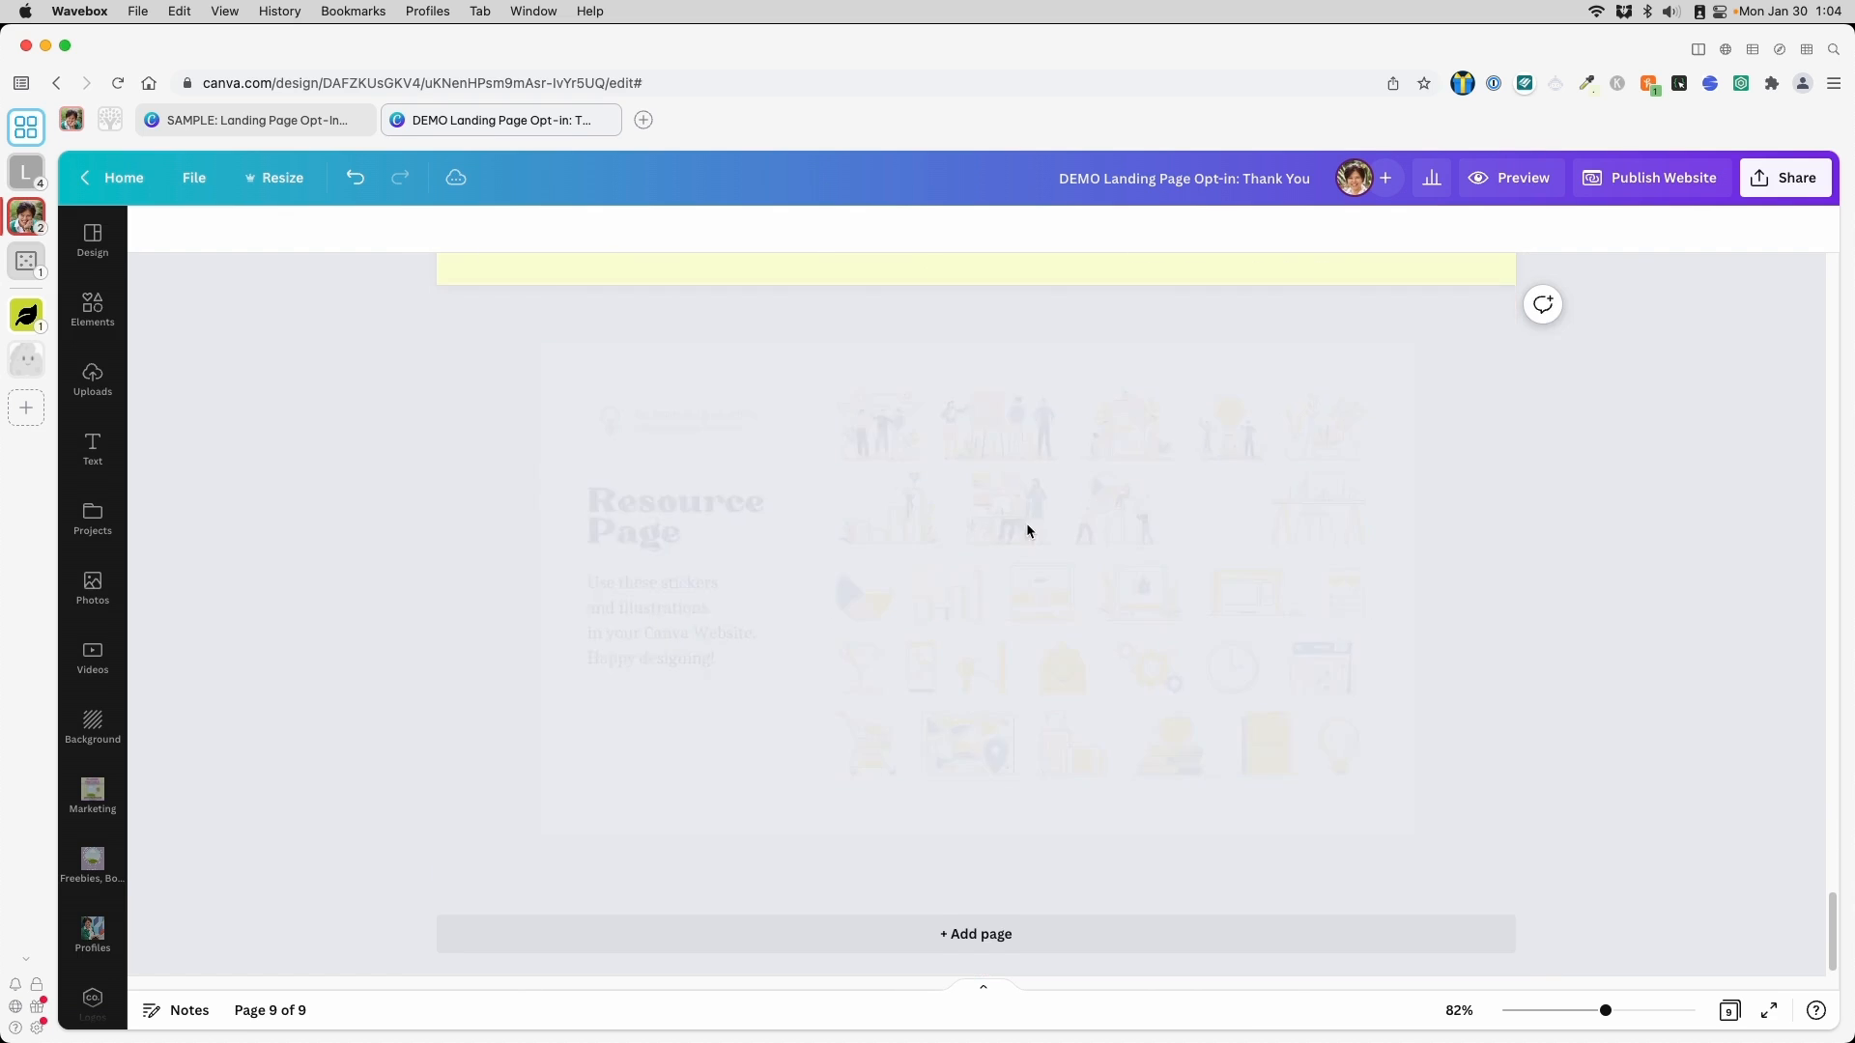
Review the whole thank-you page from the "You're In!" section through to the "Have Questions?" section
scroll(1346, 571, "up", 2)
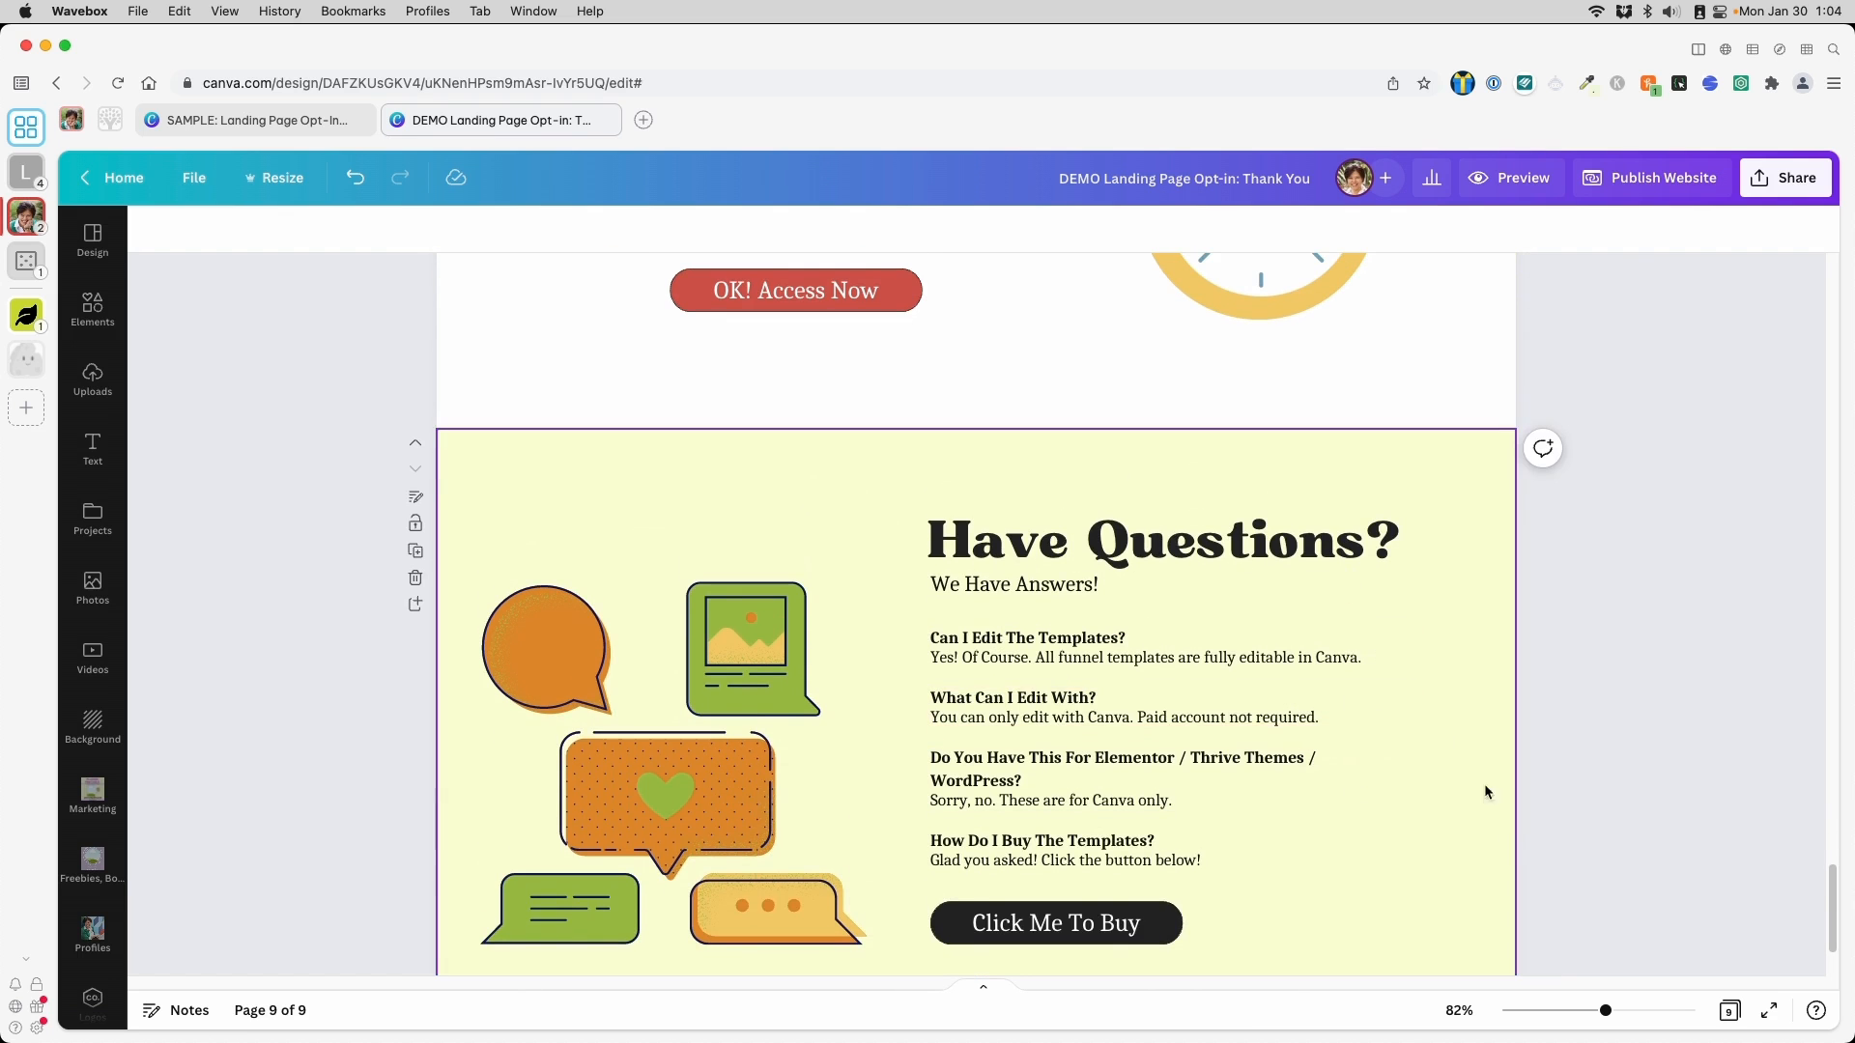
scroll(1302, 697, "up", 5)
scroll(1302, 696, "up", 20)
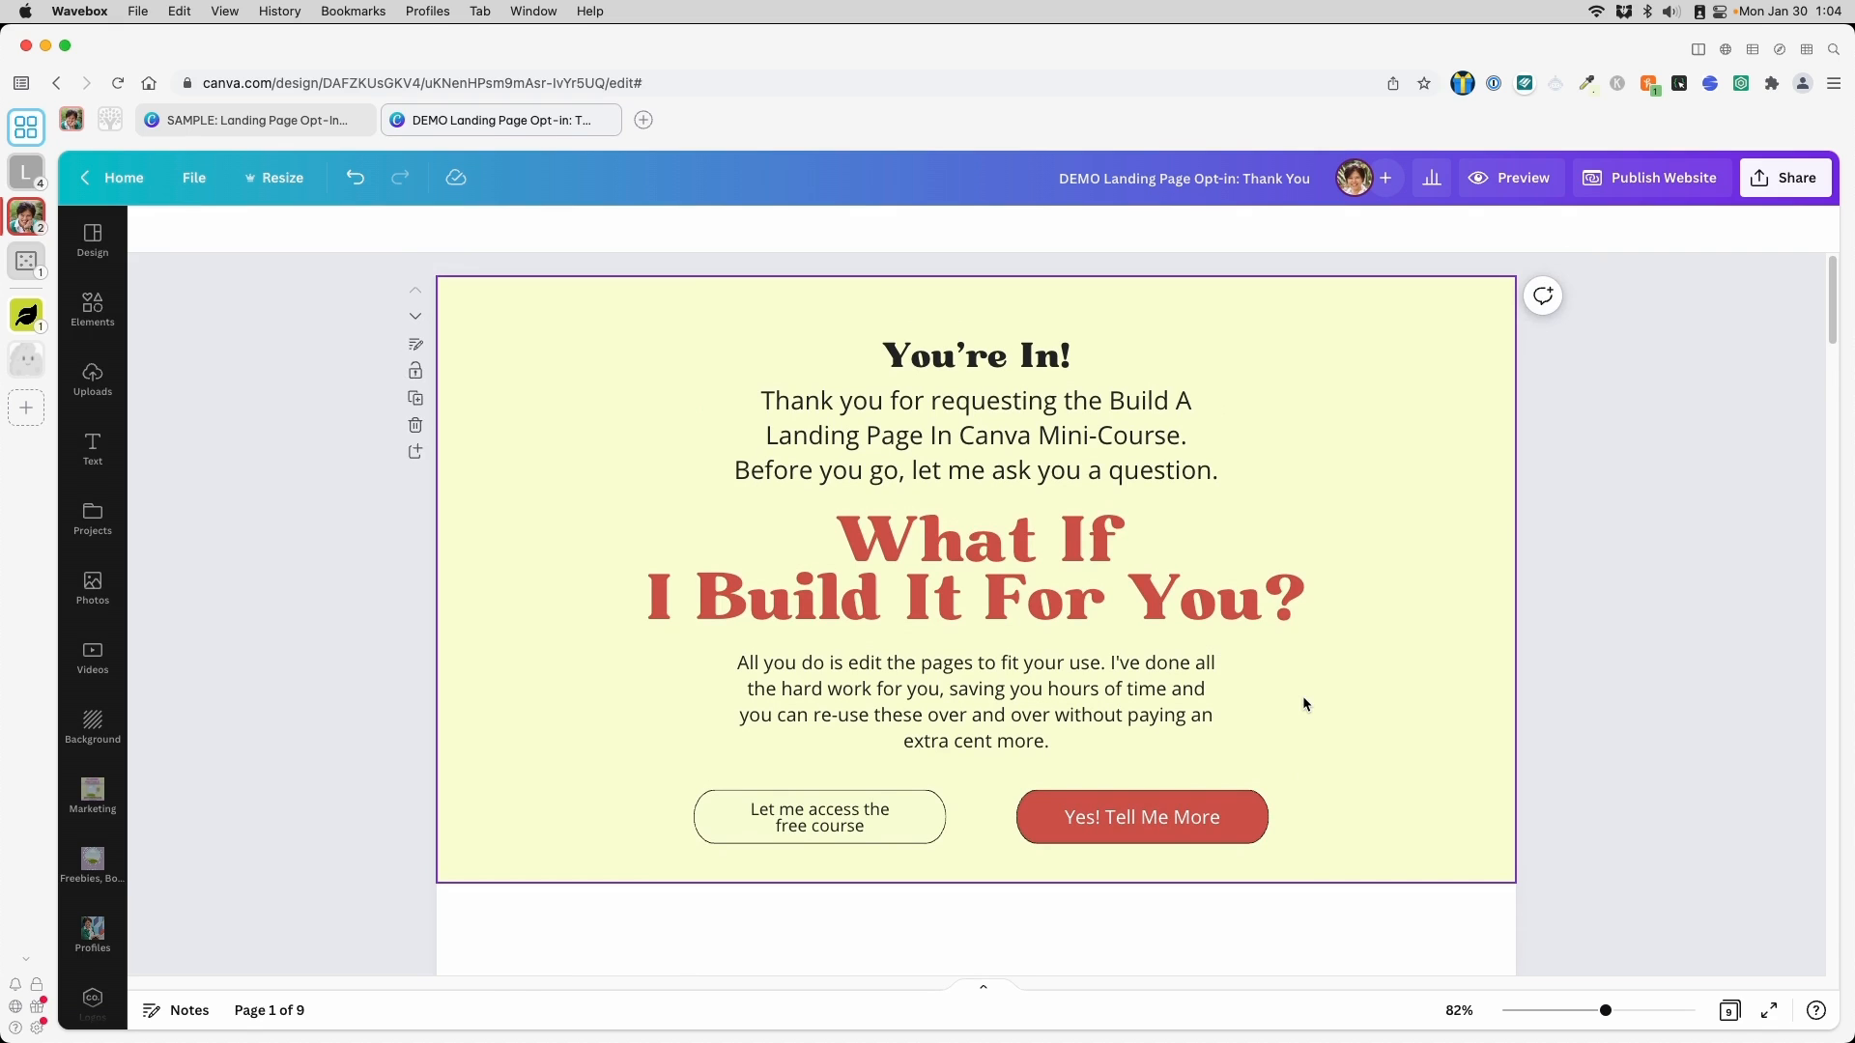
scroll(1303, 703, "down", 3)
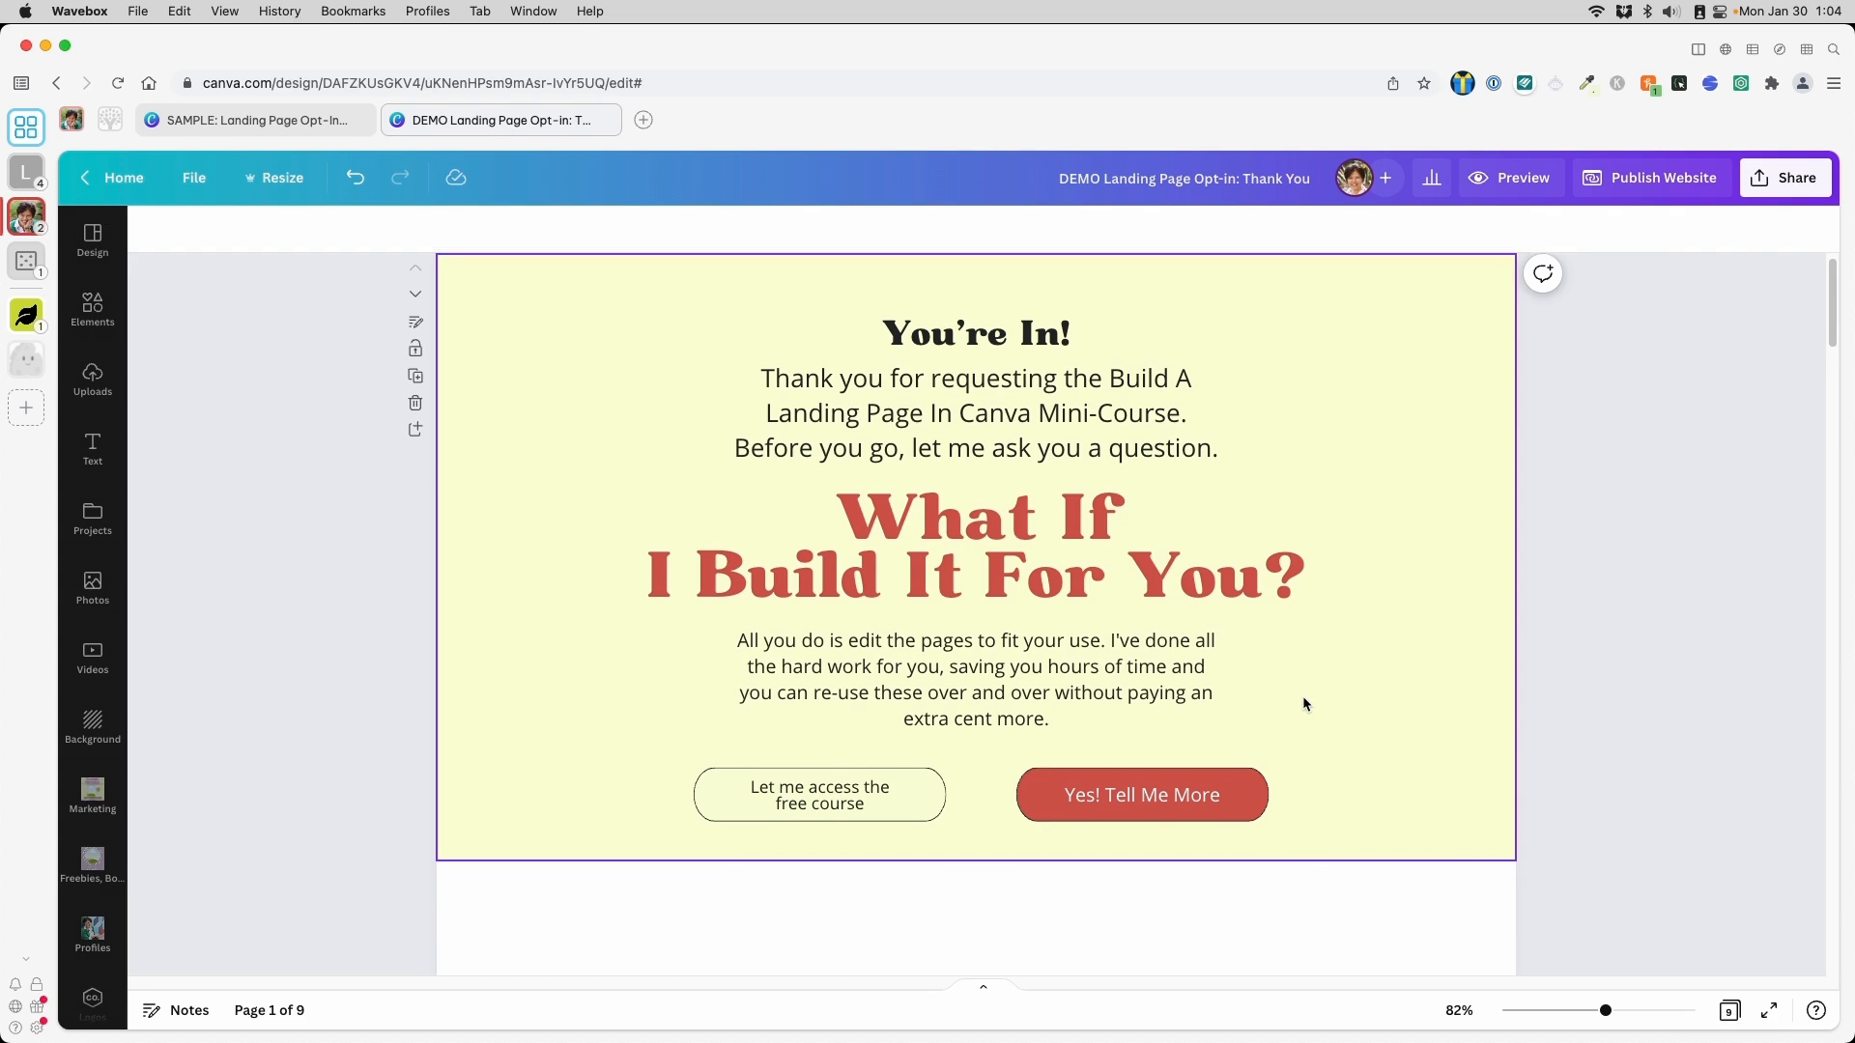
scroll(1302, 703, "down", 15)
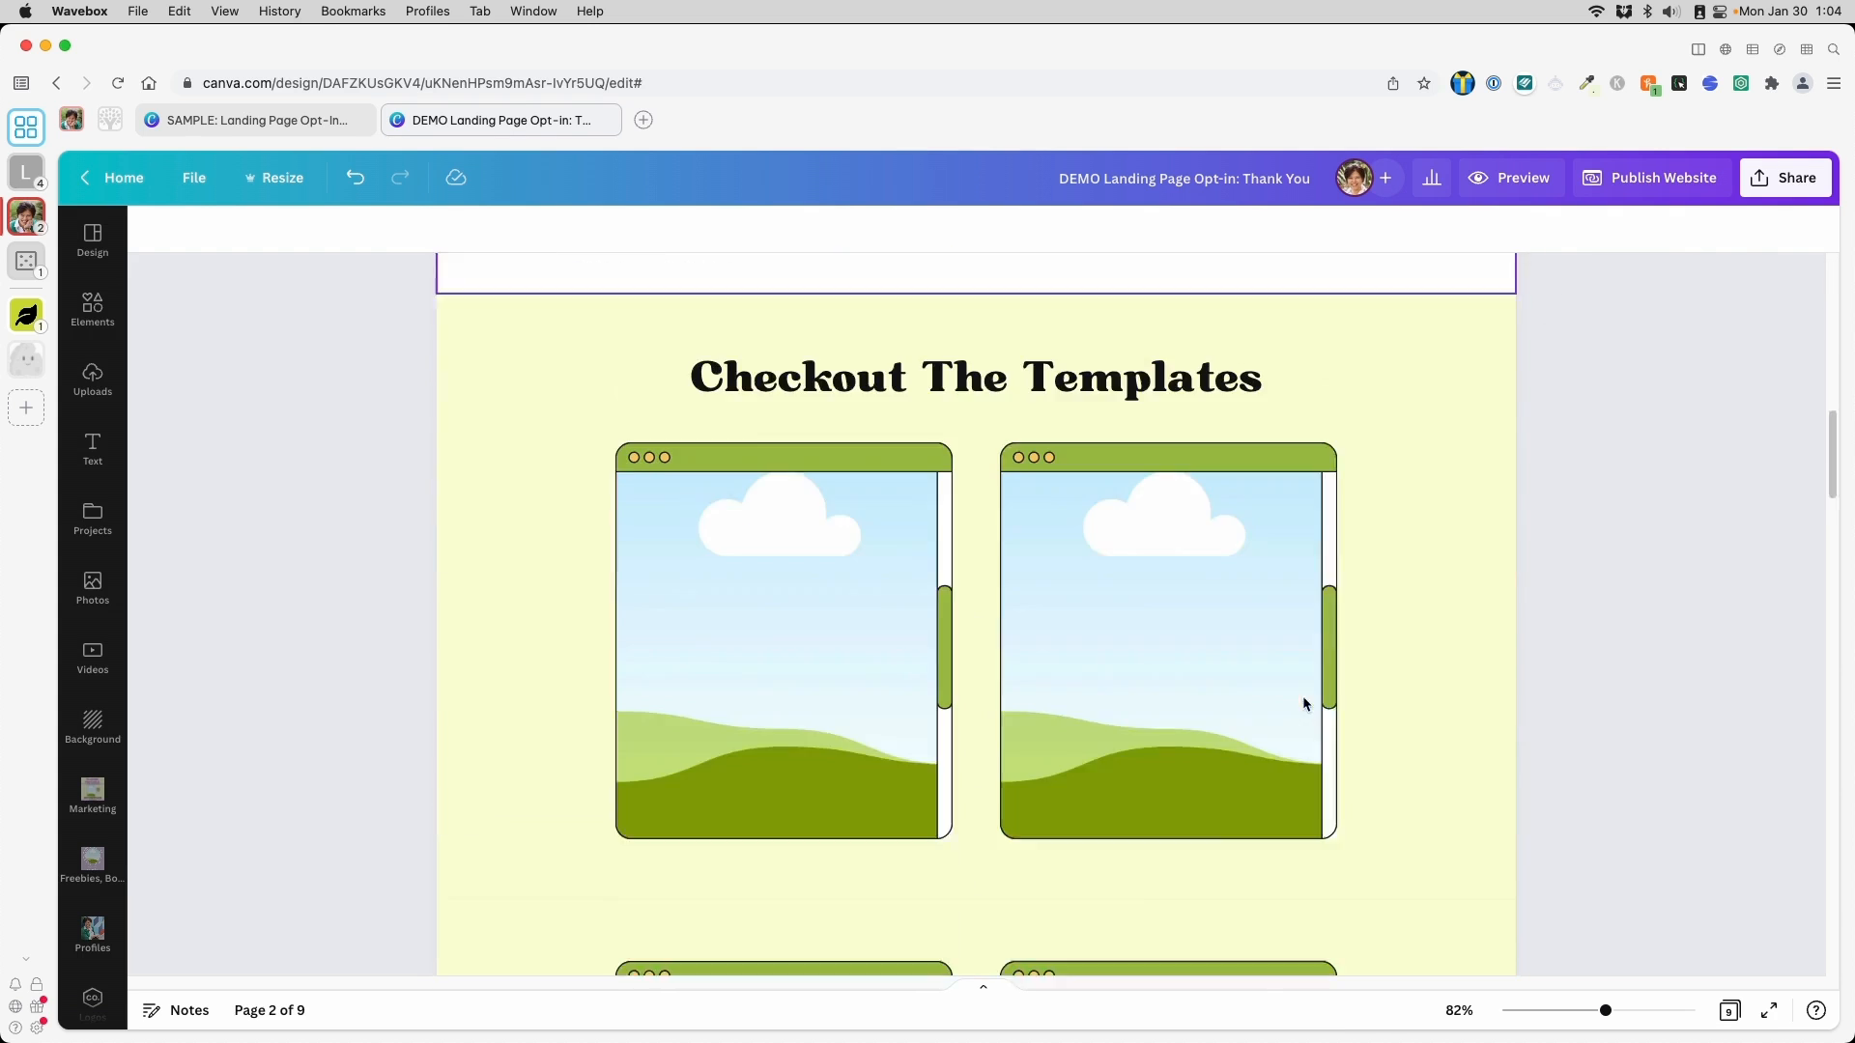
scroll(1303, 704, "down", 10)
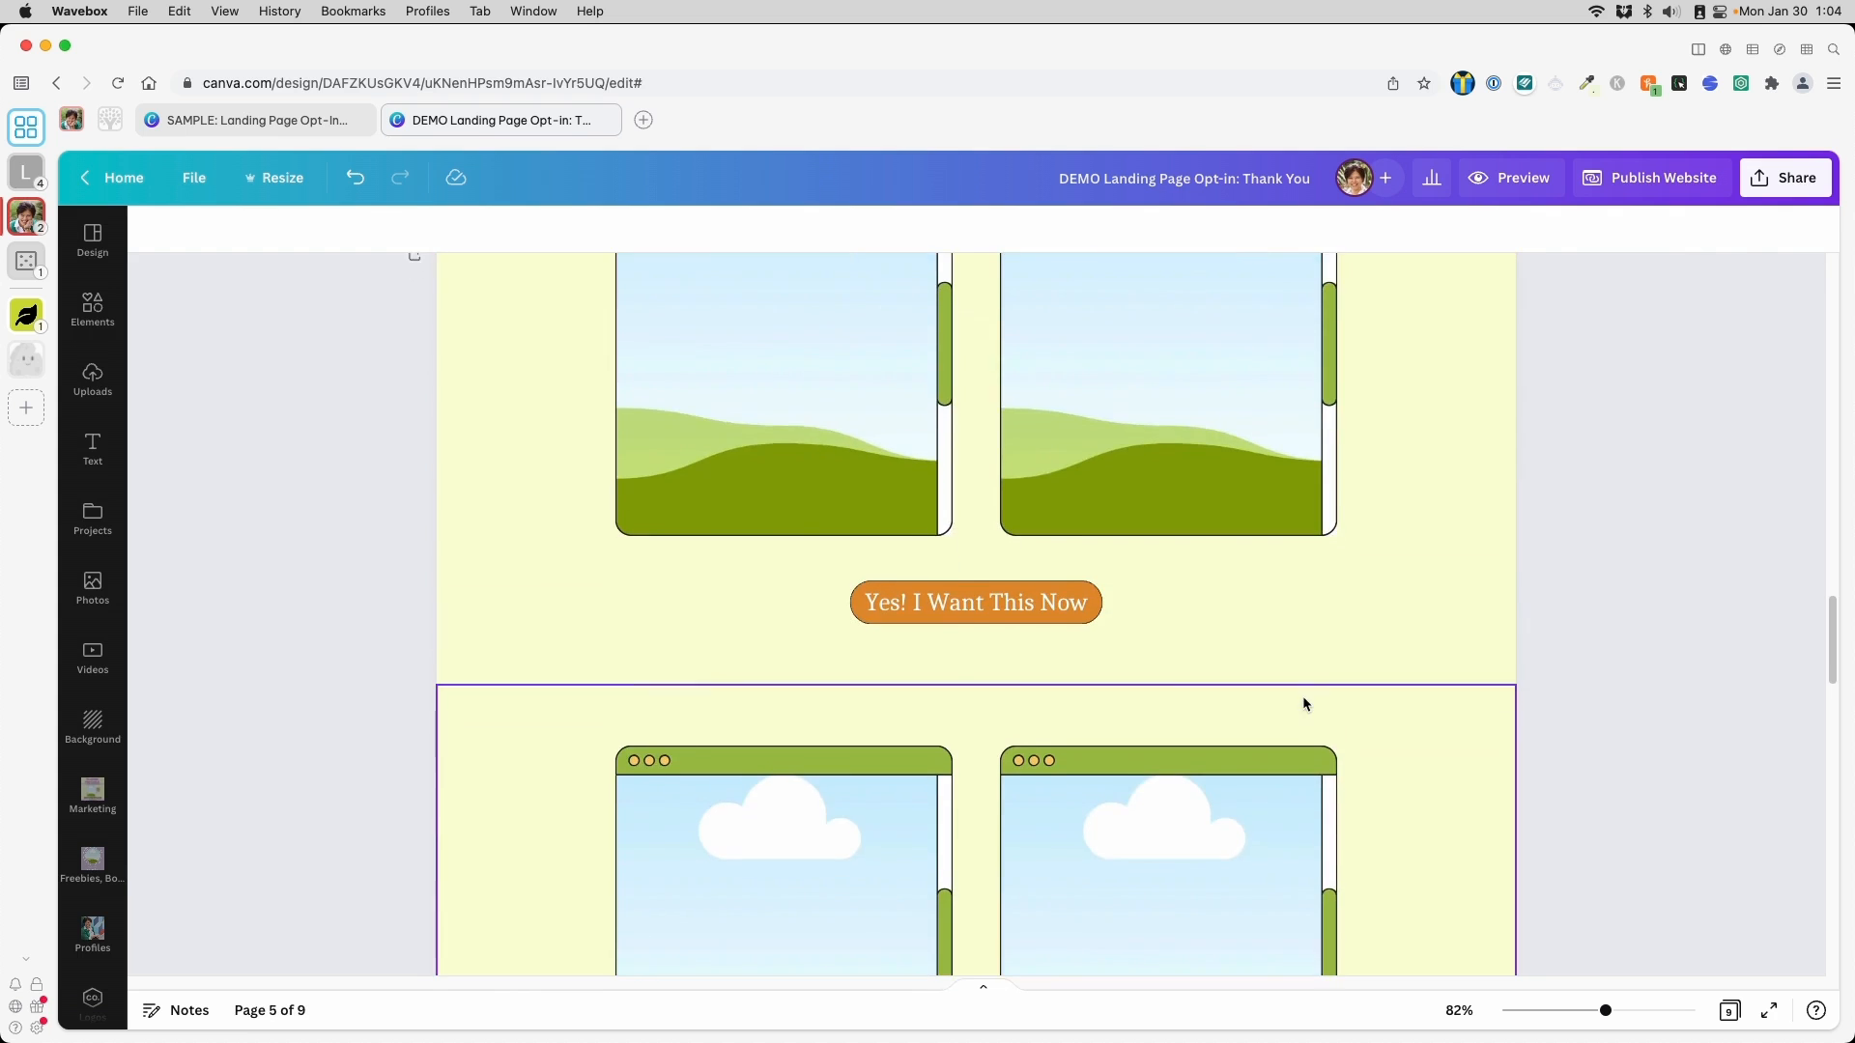
scroll(1303, 704, "down", 12)
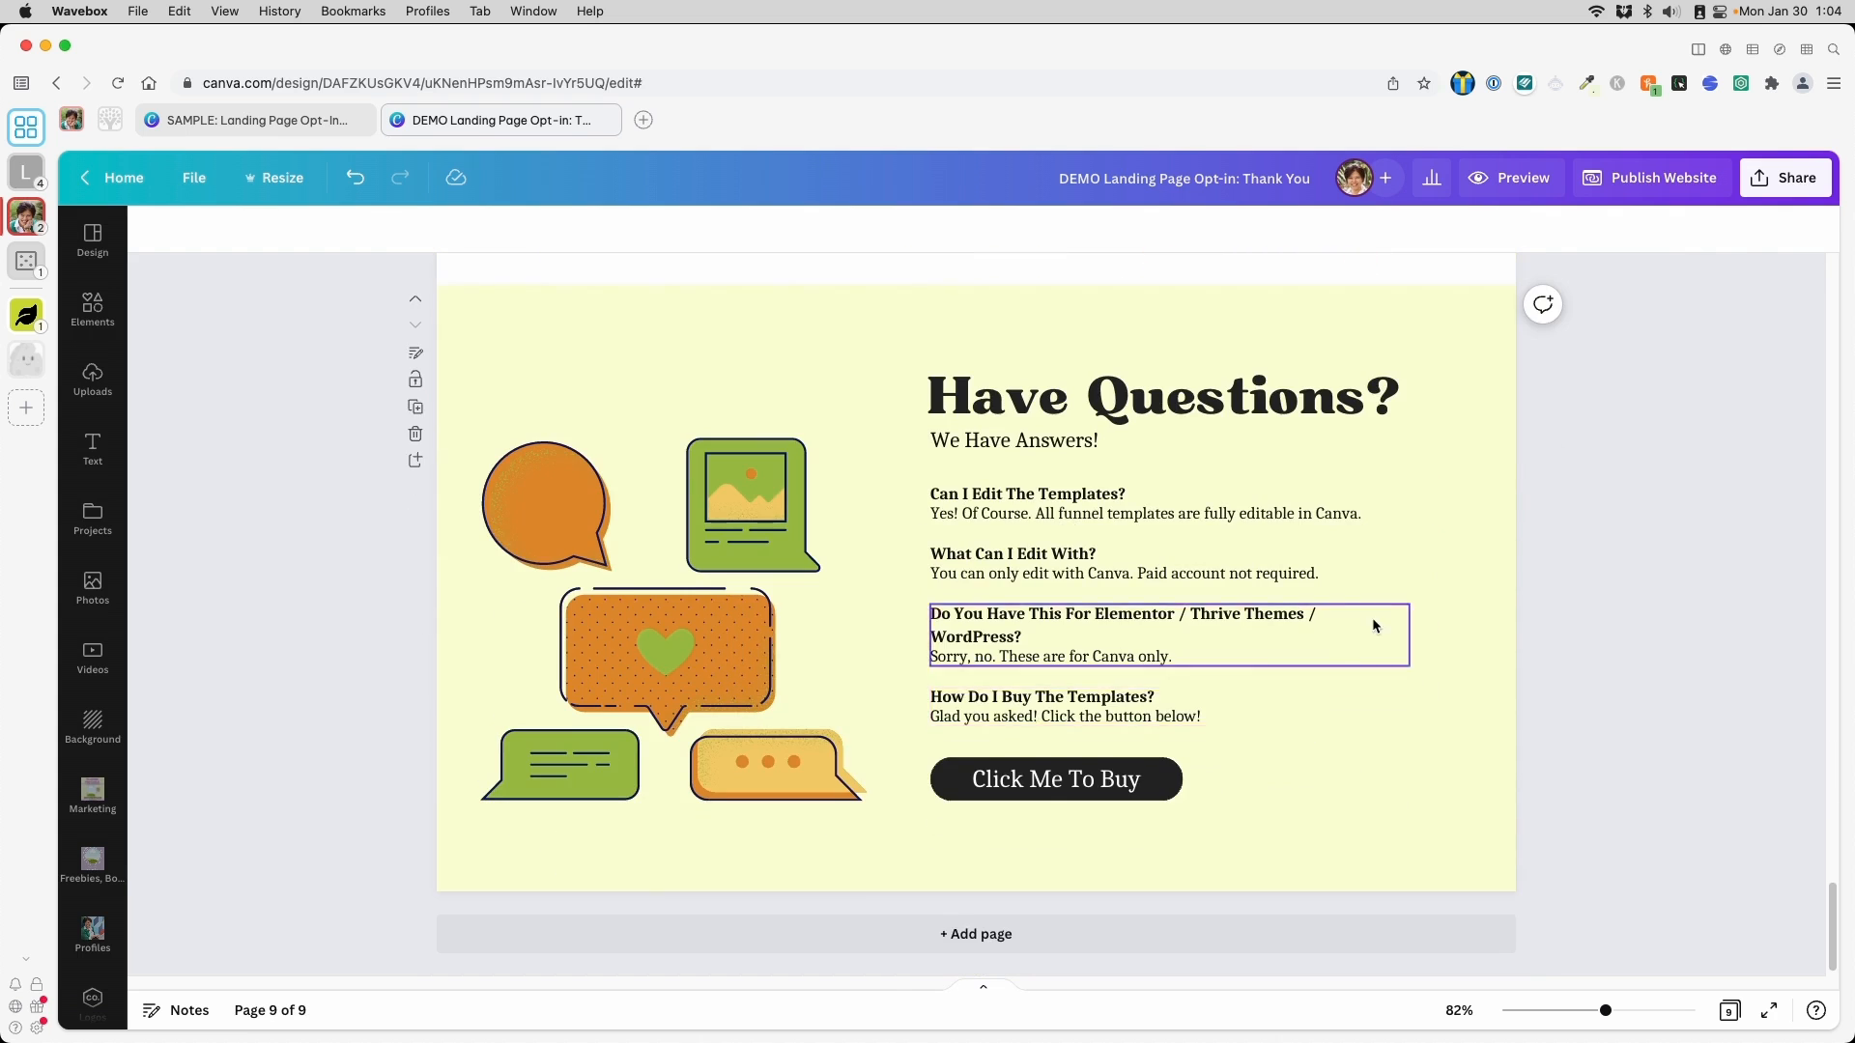
scroll(1314, 447, "up", 20)
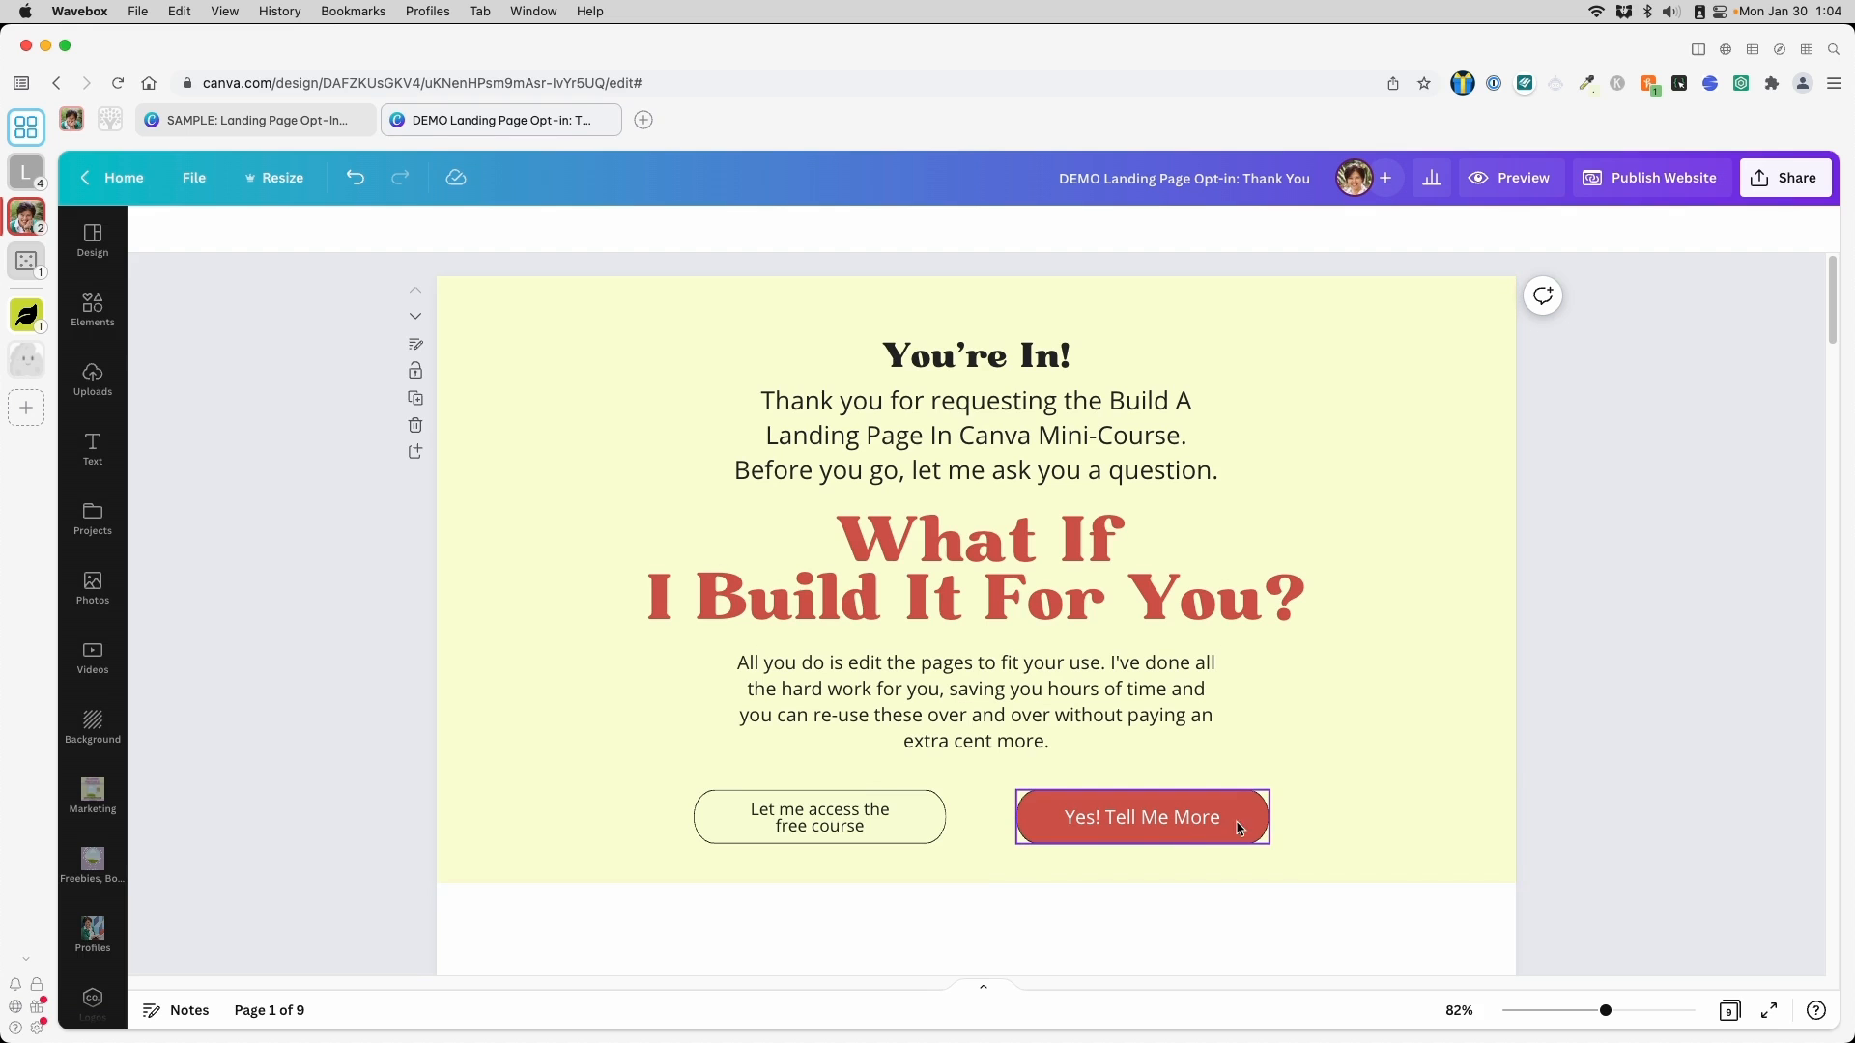
Link the "Yes! Tell Me More" button to the document page "2 - Updates"
left_click(1188, 837)
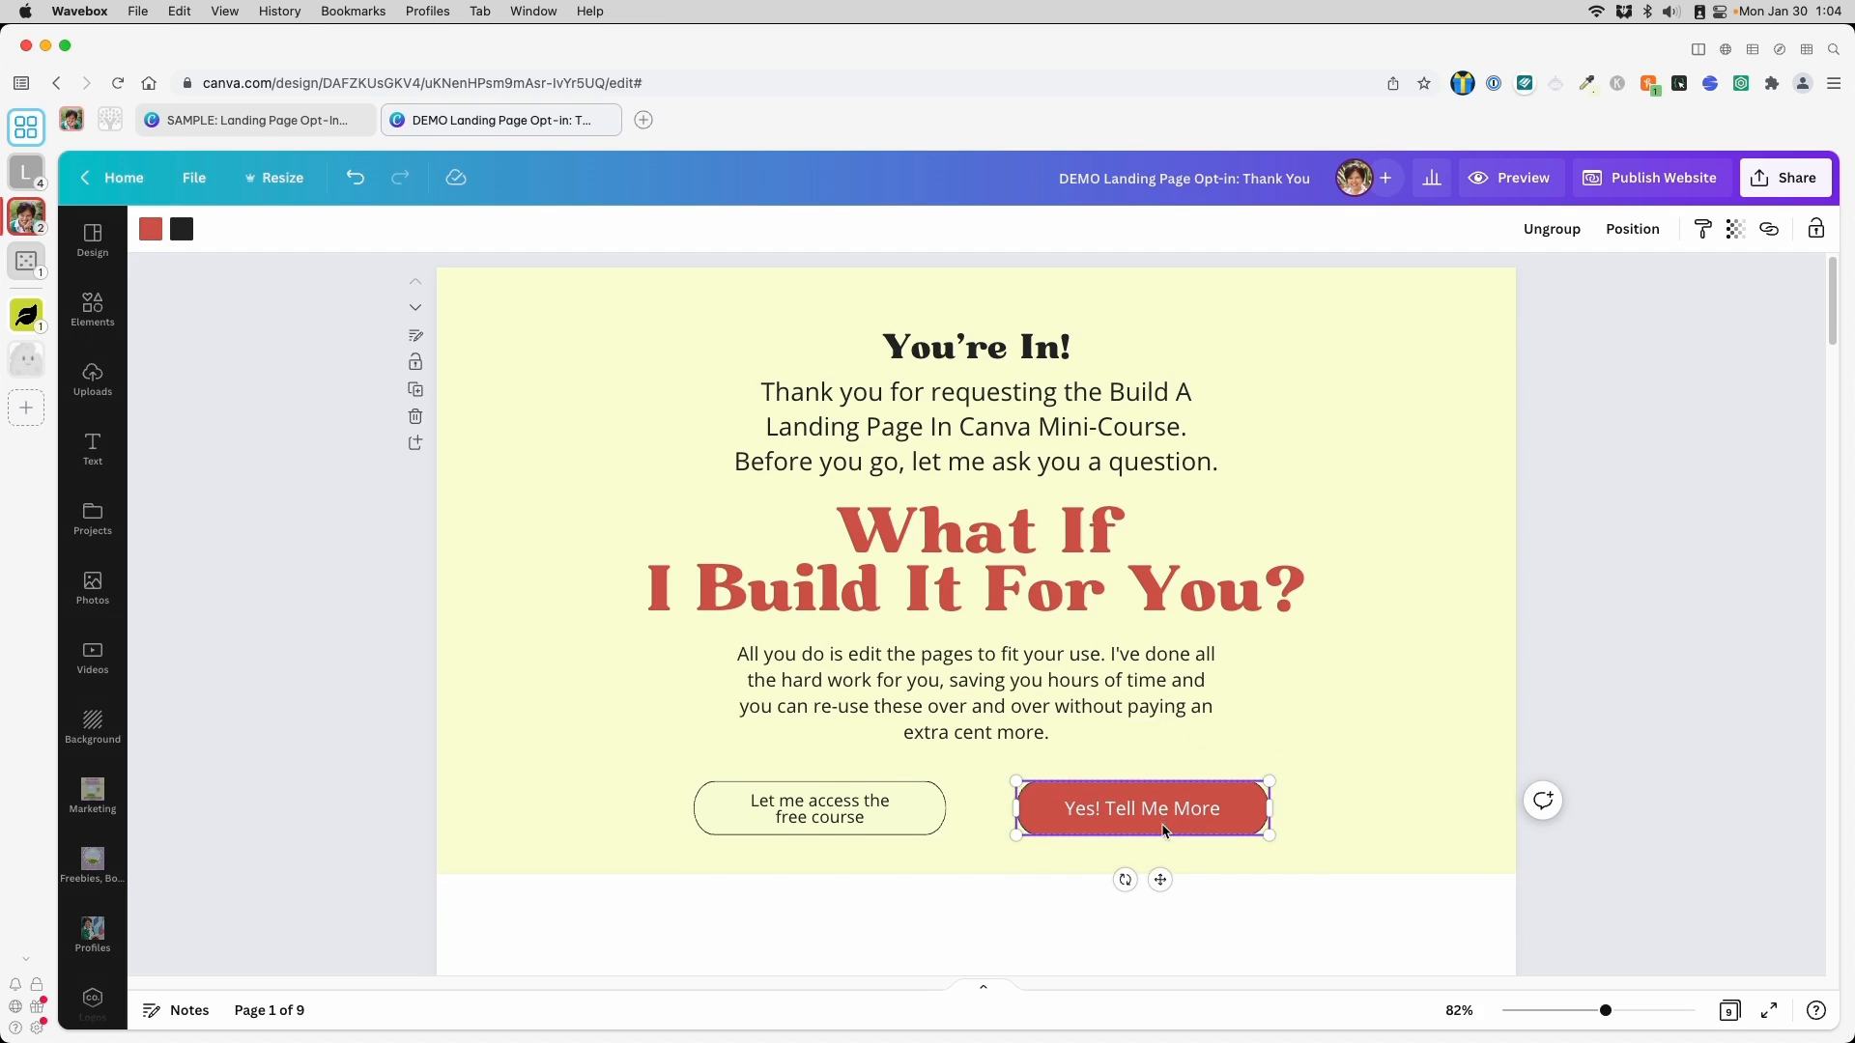
scroll(1164, 831, "down", 6)
scroll(1162, 823, "down", 1)
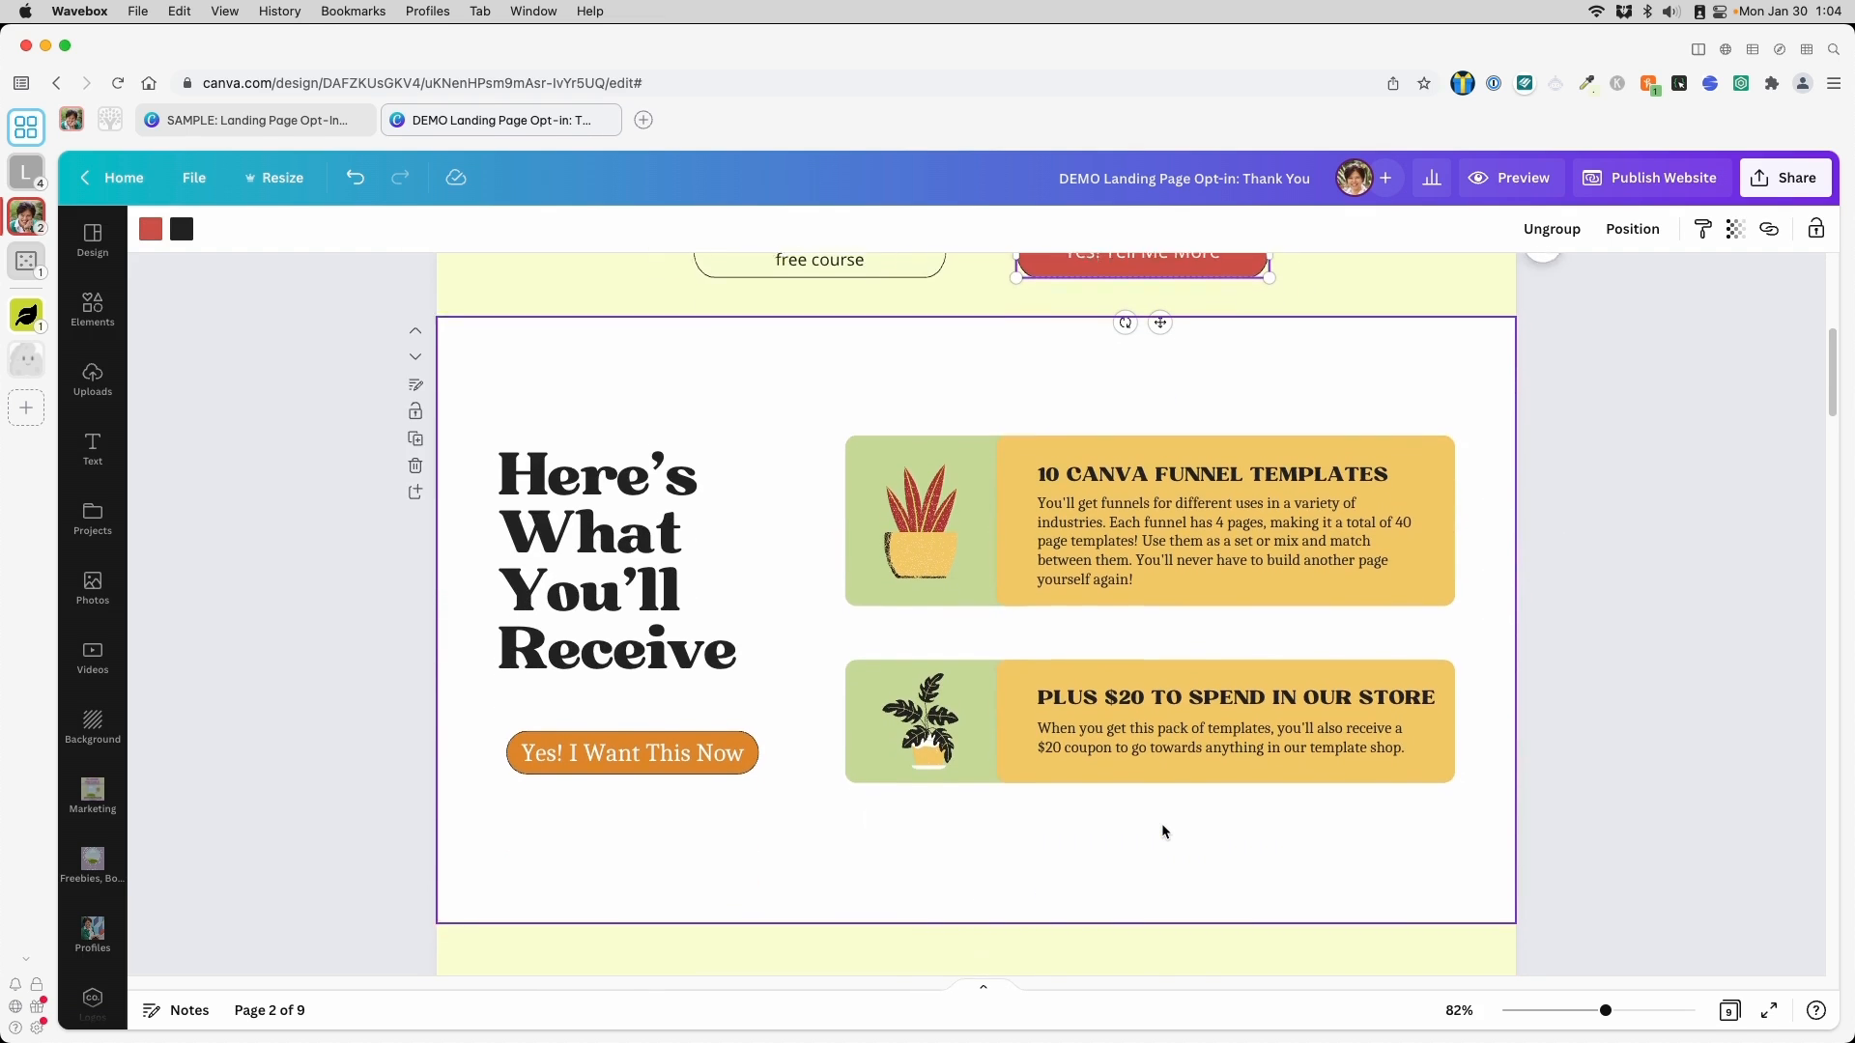
scroll(1161, 823, "up", 5)
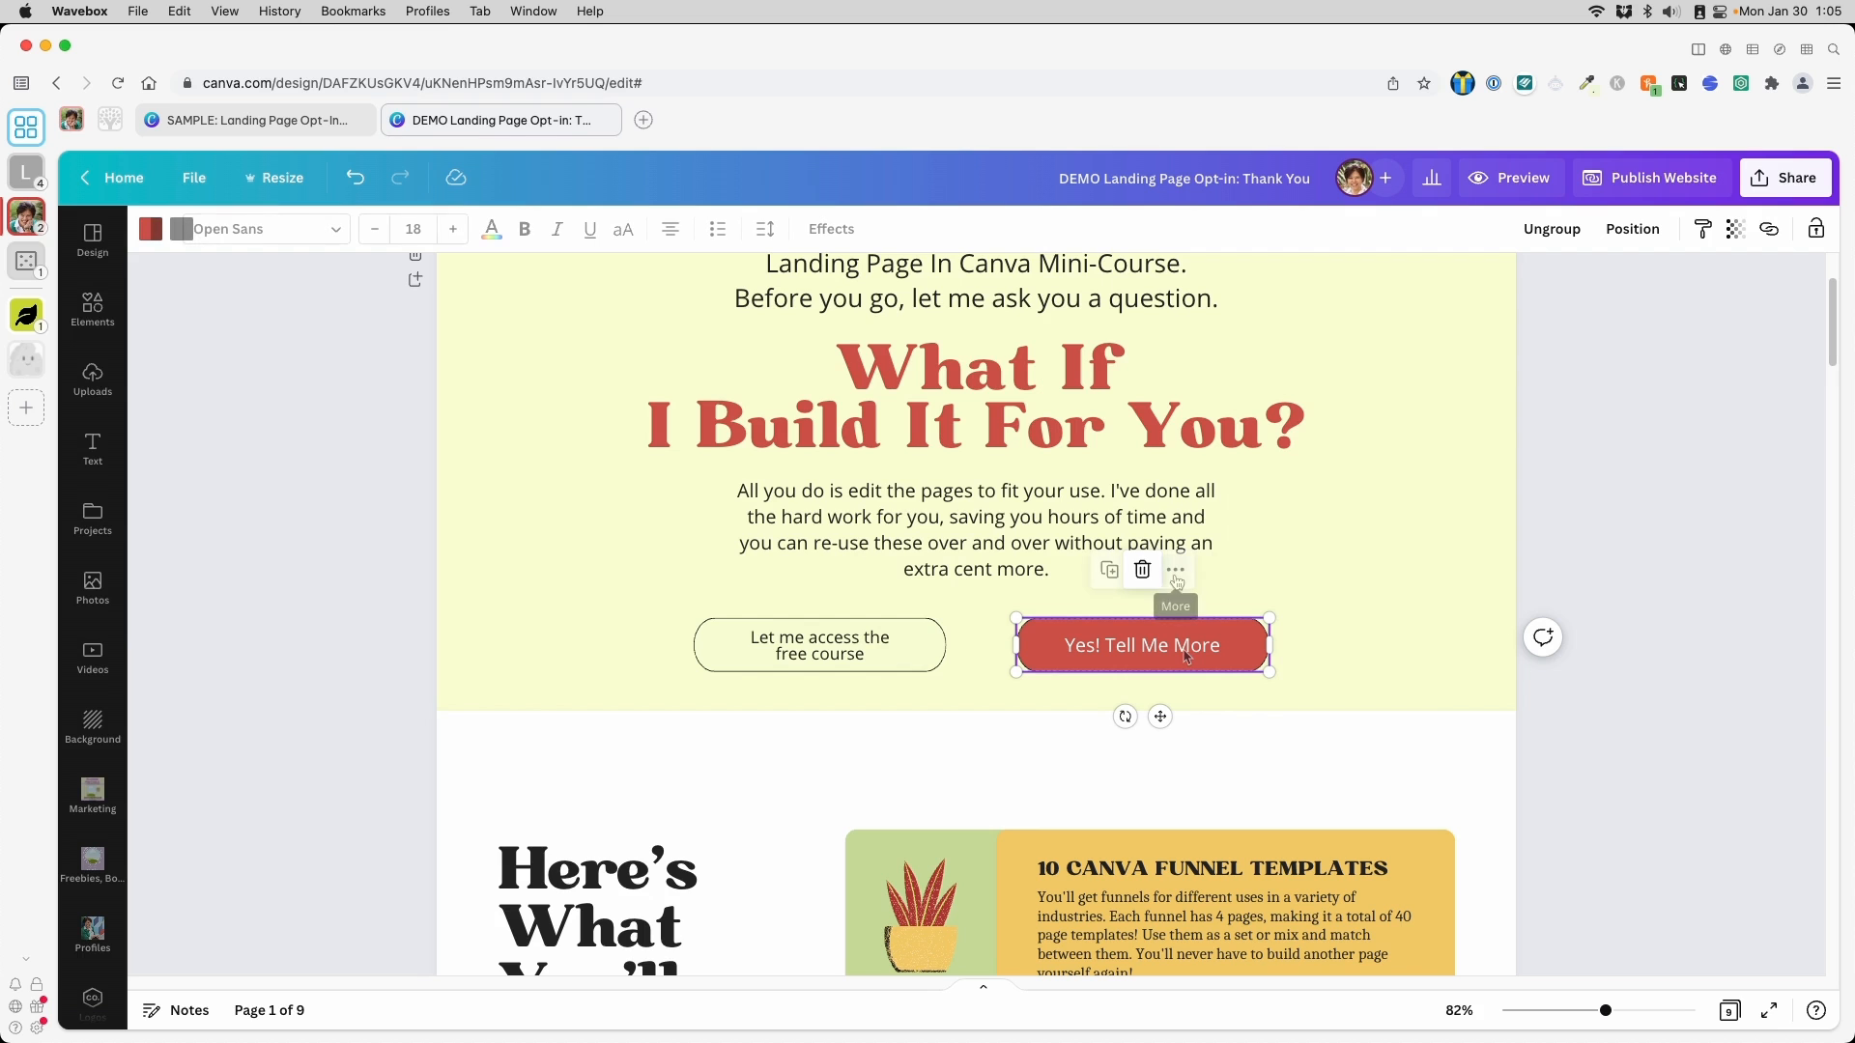
left_click(1175, 572)
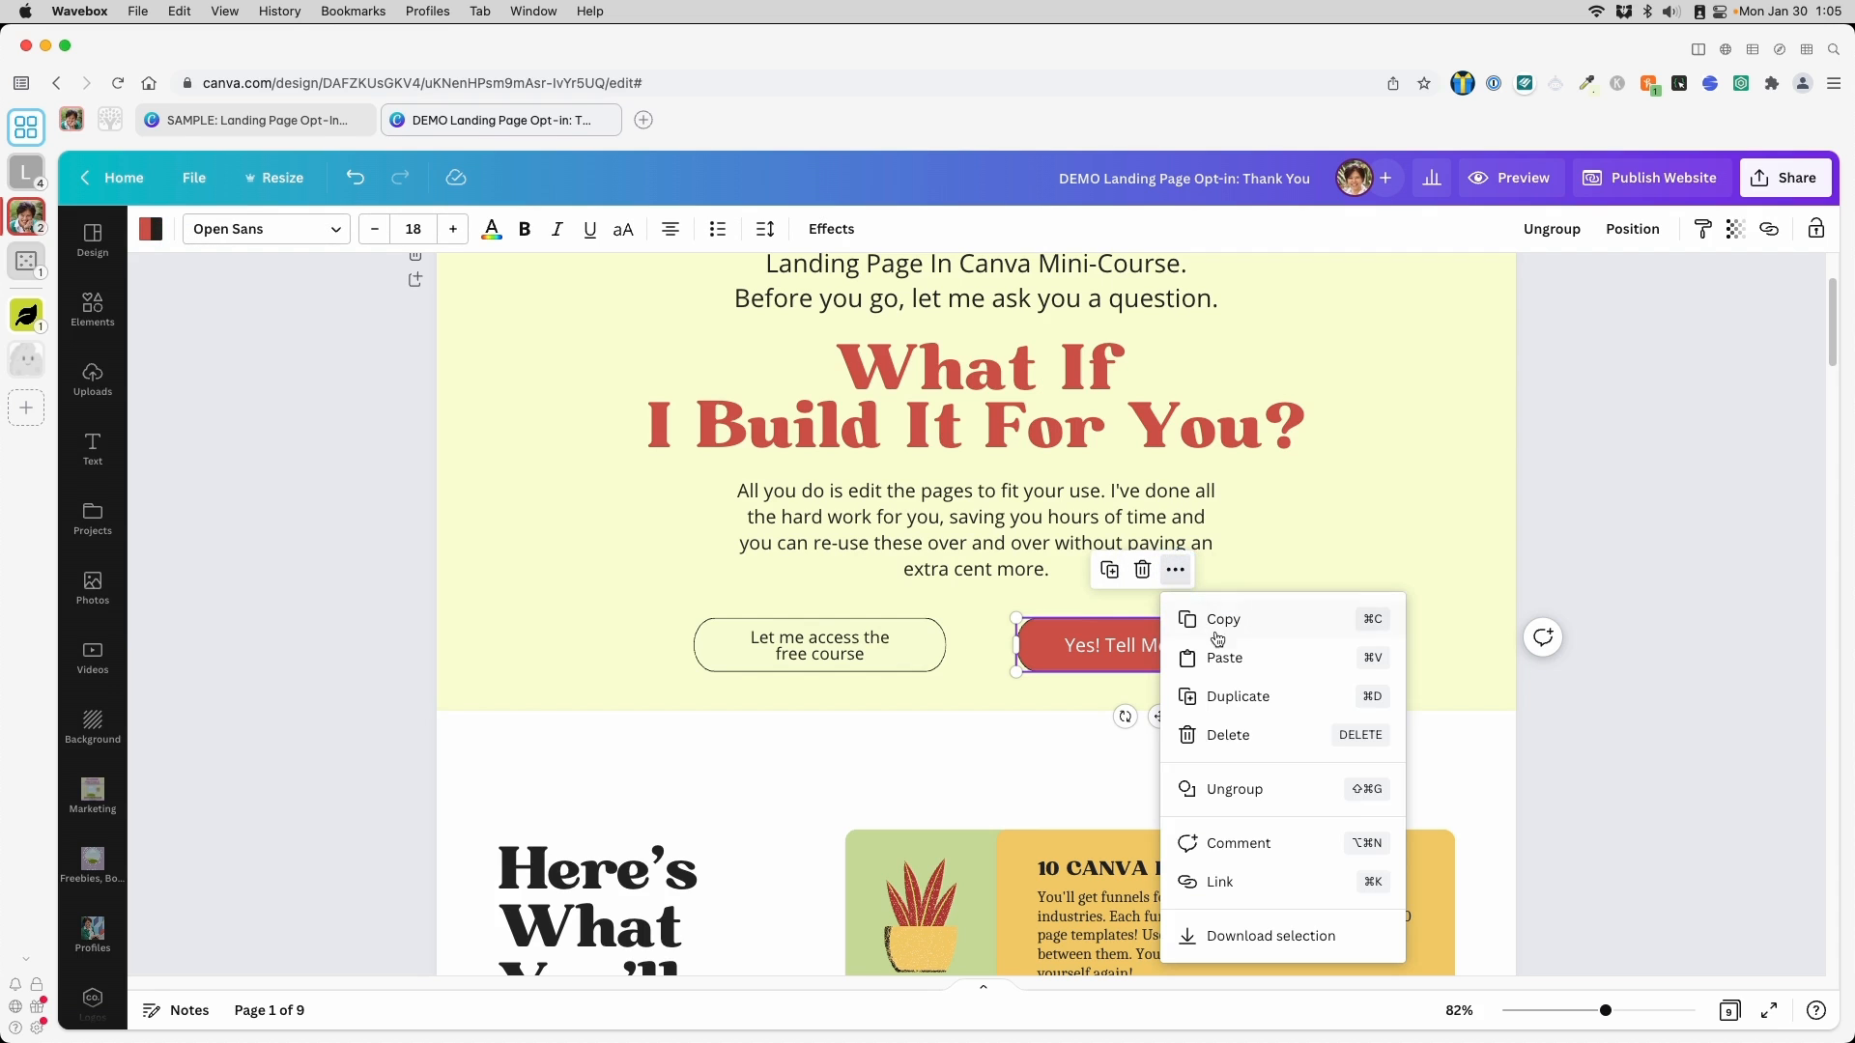
left_click(1252, 890)
scroll(1648, 560, "down", 3)
scroll(1651, 569, "down", 2)
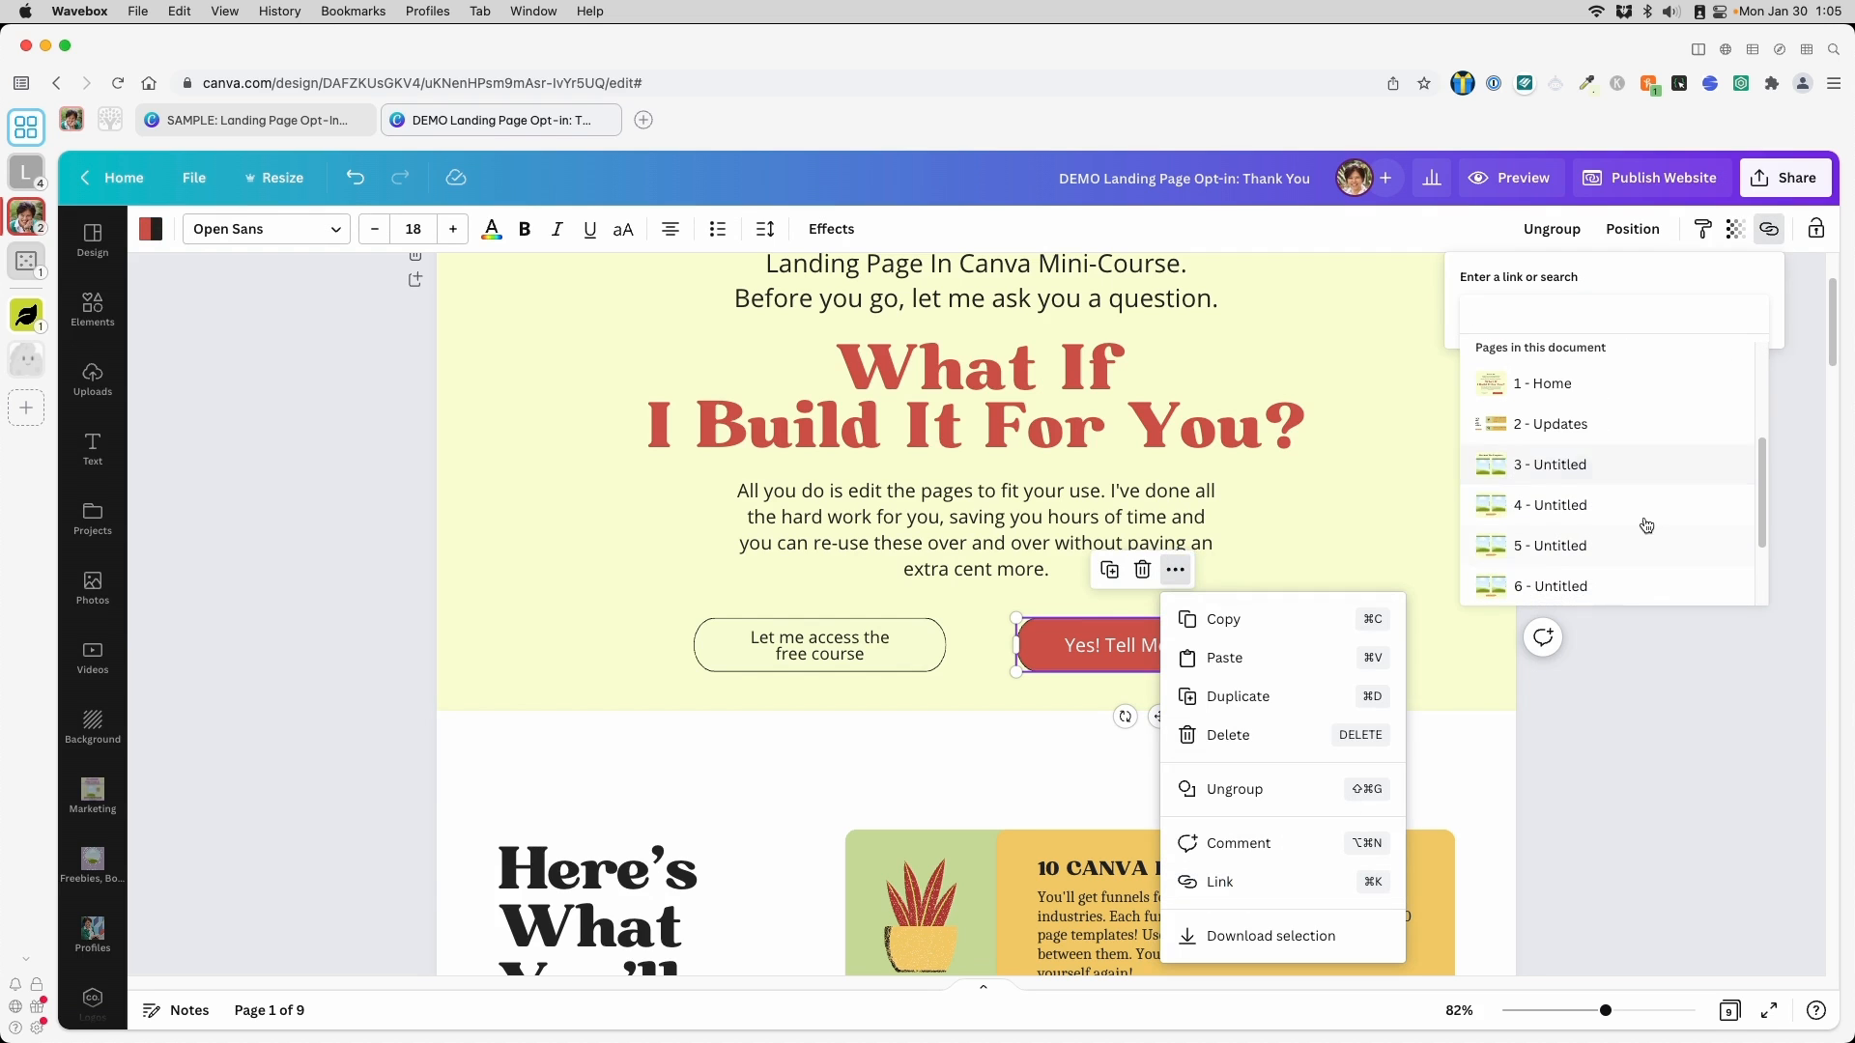
left_click(1536, 422)
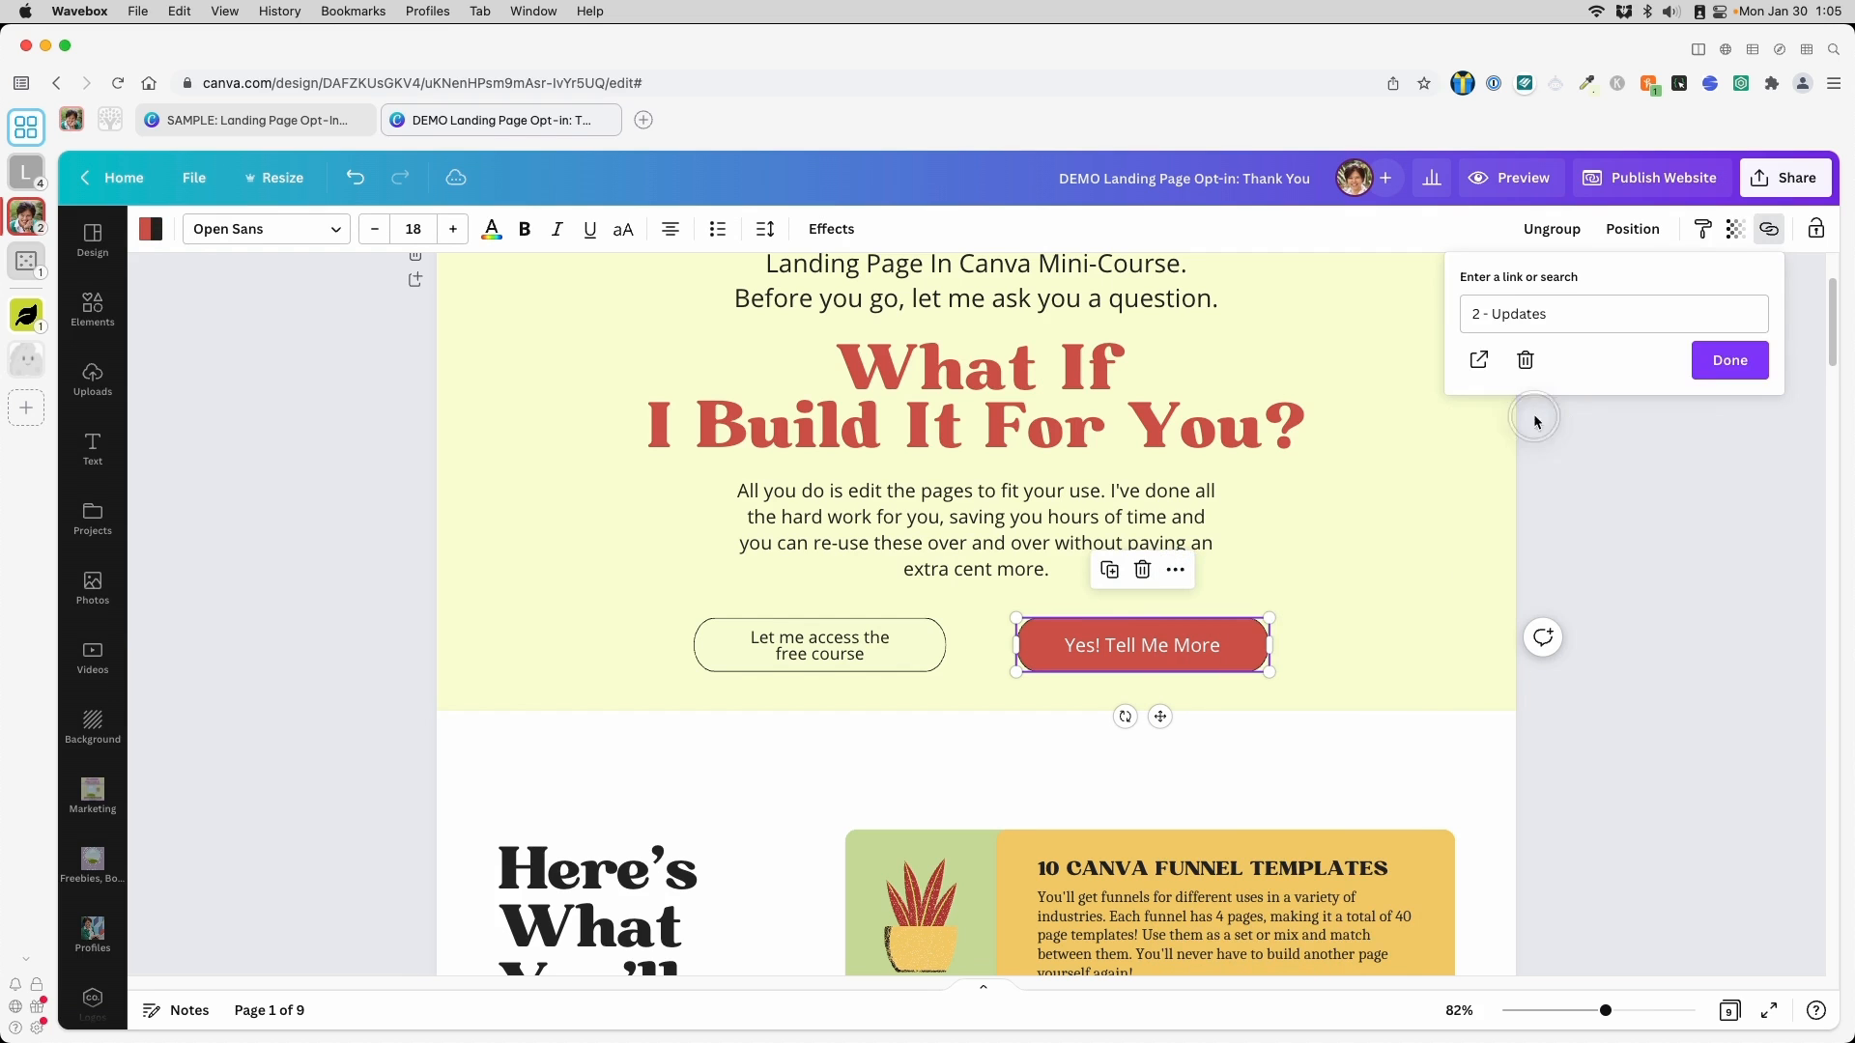
left_click(1730, 364)
left_click(1708, 663)
Search the Canva graphics for "fireworks" in place of the previous search term
scroll(1196, 661, "up", 2)
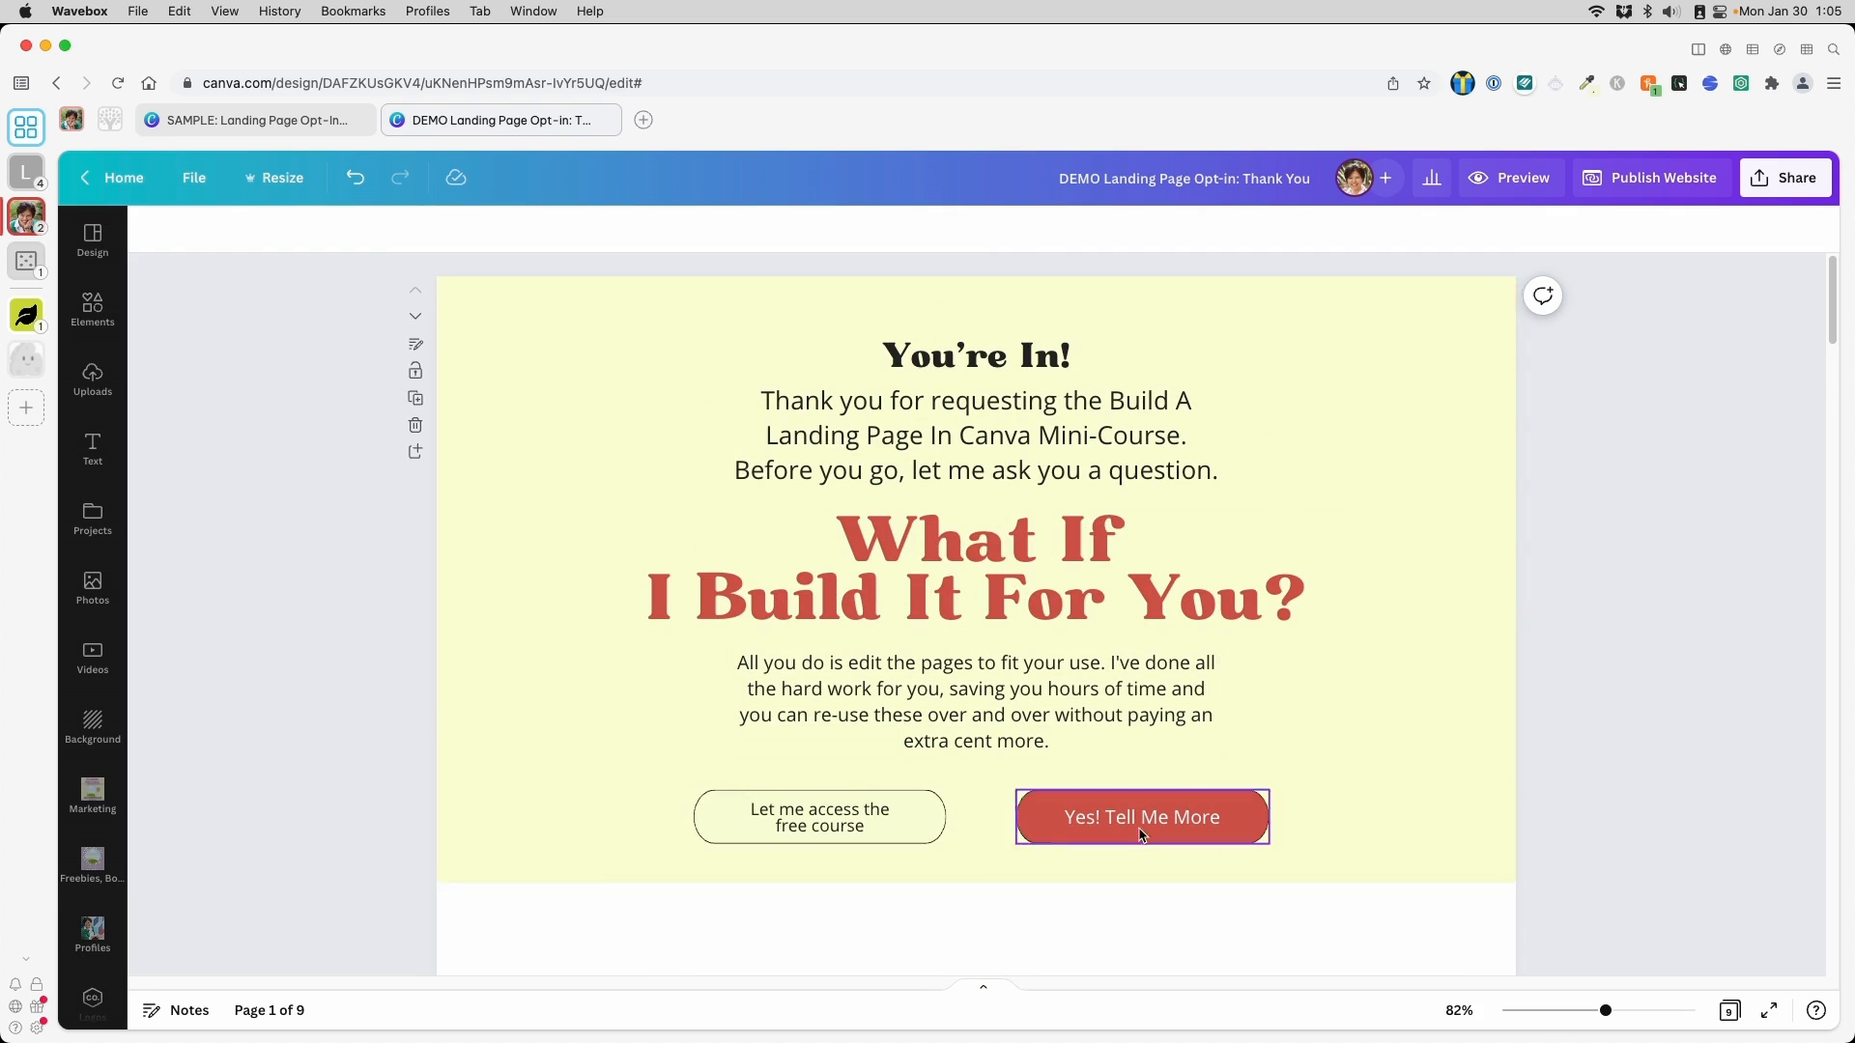
left_click(90, 311)
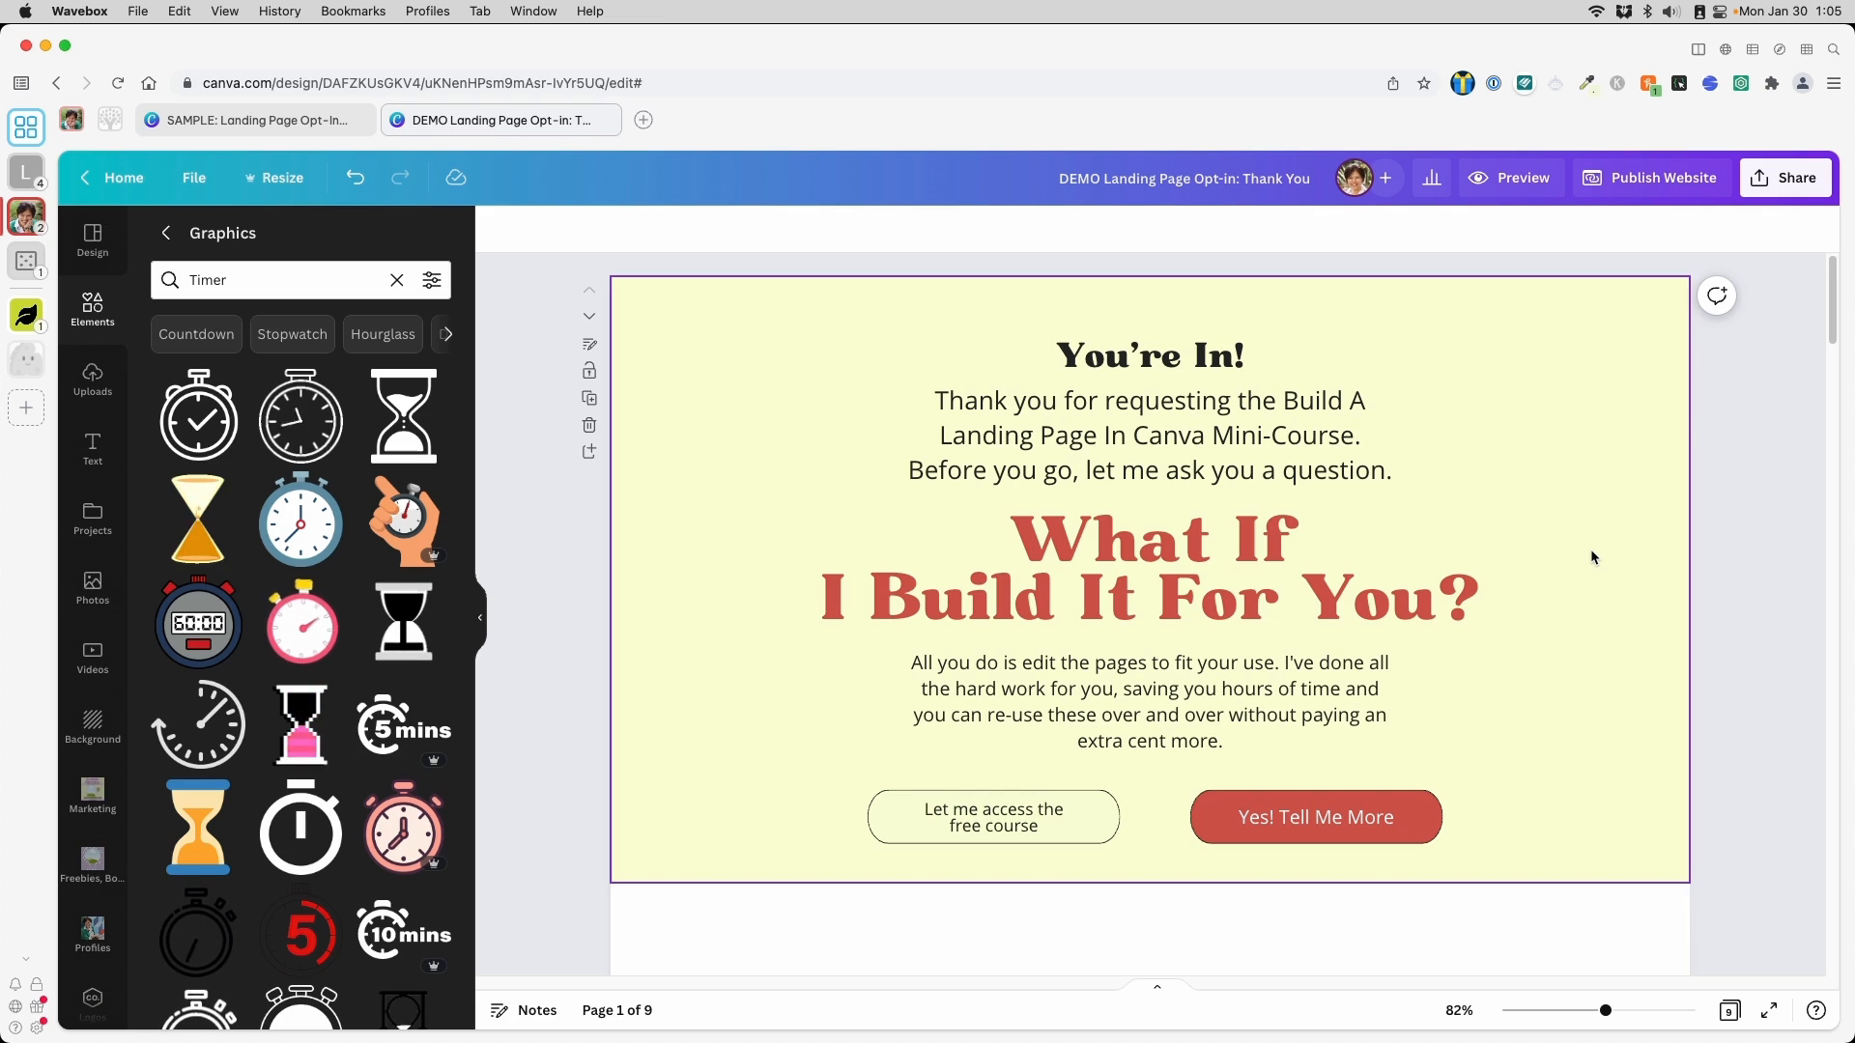
left_click(396, 280)
type("fire")
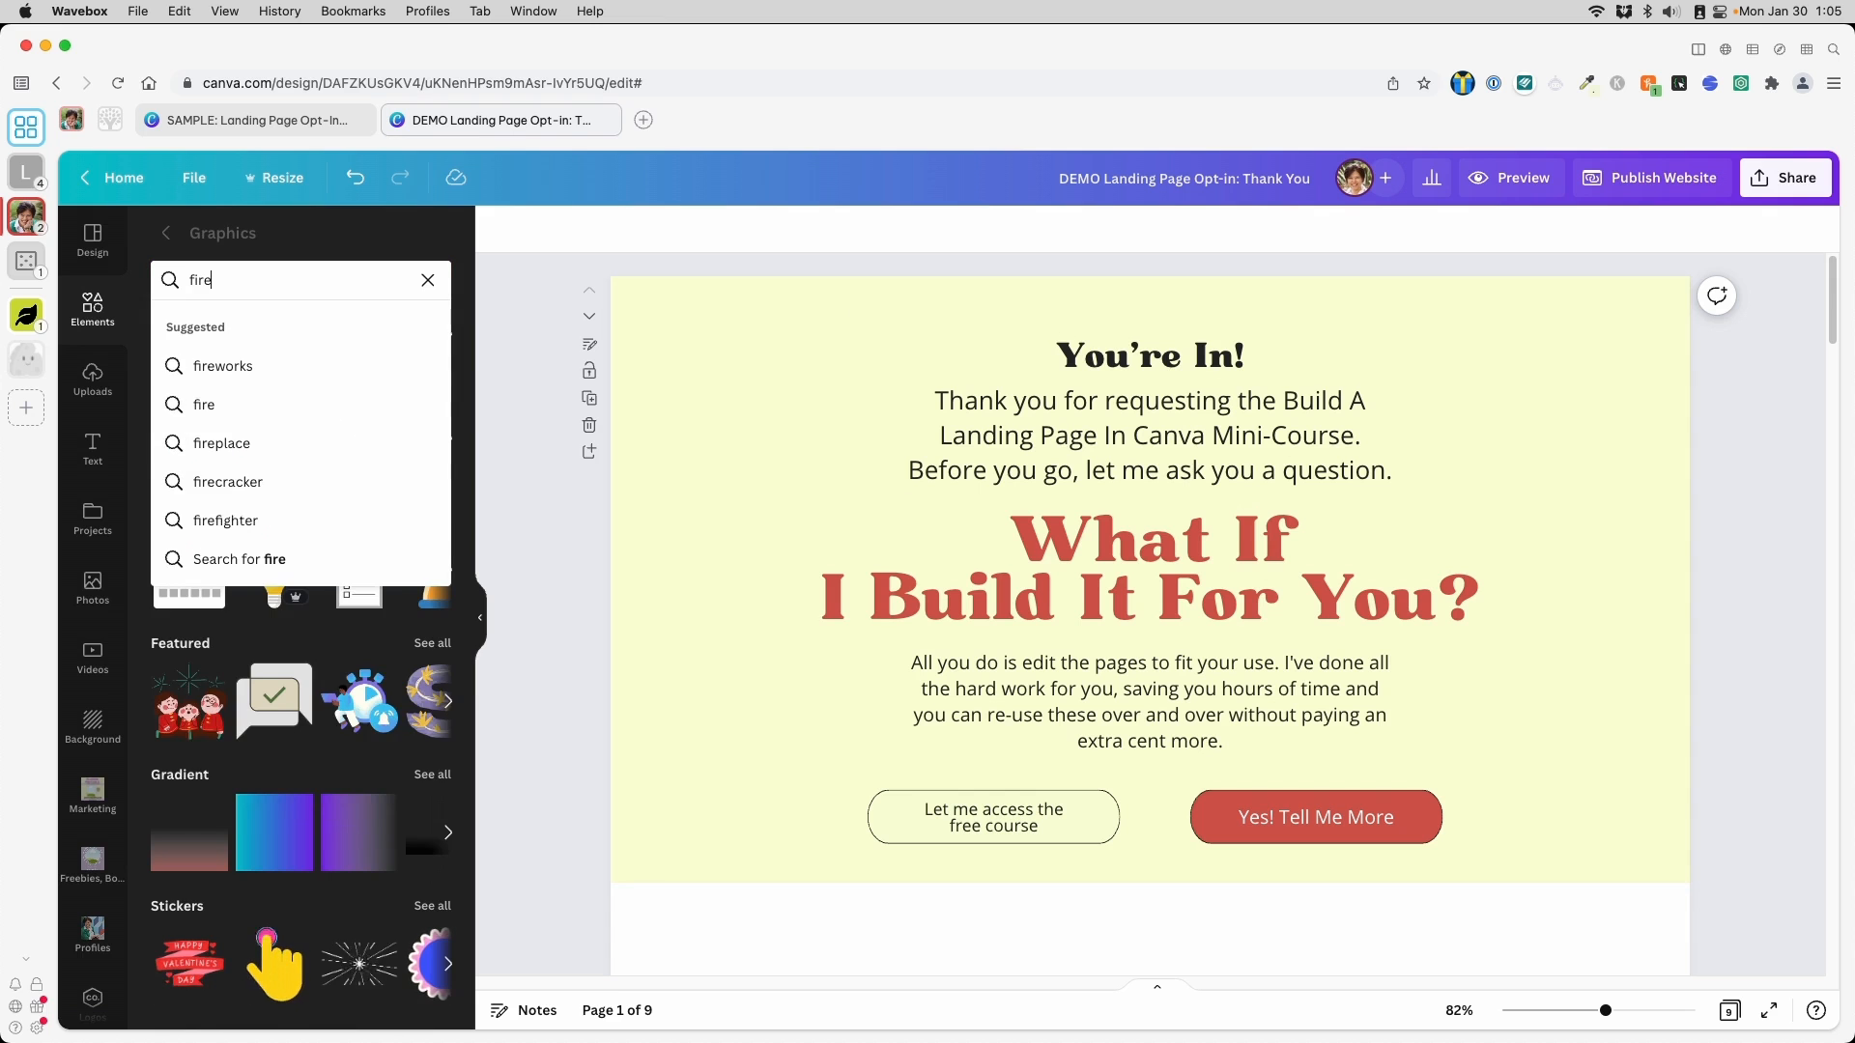
type("works")
key("Return")
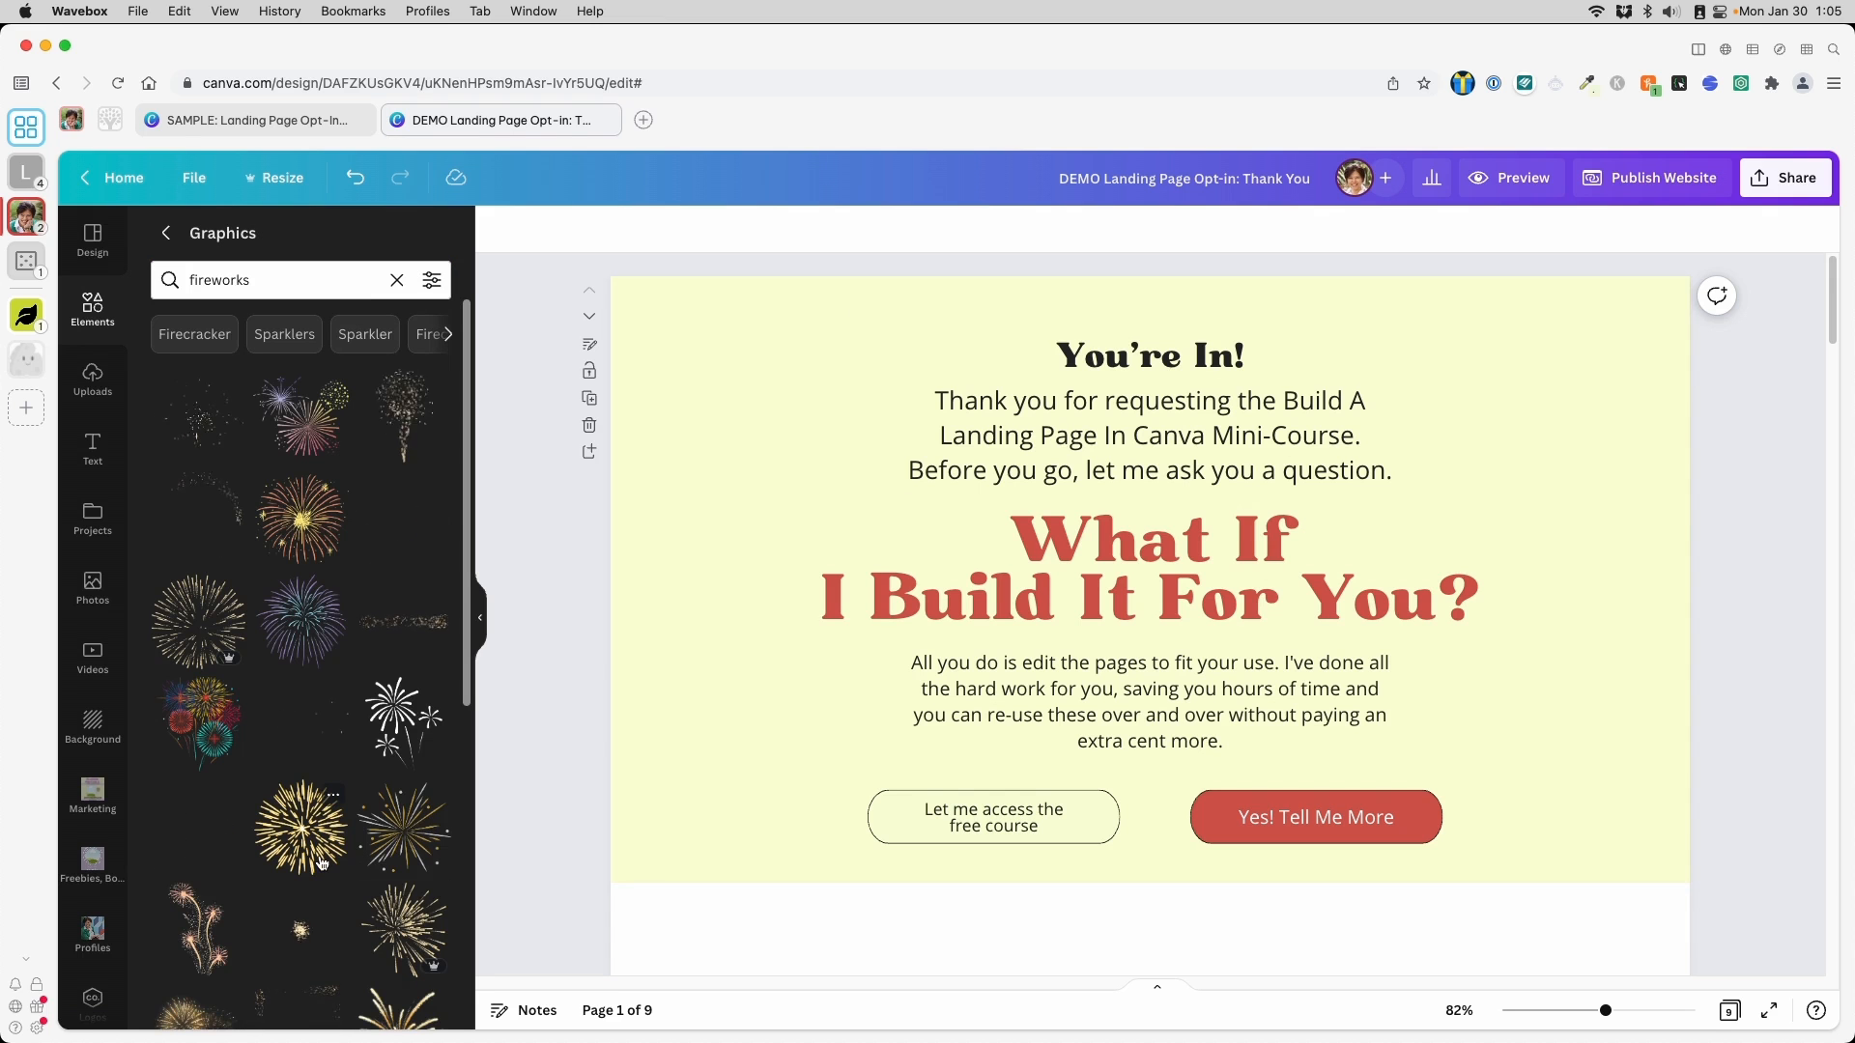
Filter the fireworks graphics to animated ones only
scroll(319, 850, "down", 2)
scroll(323, 861, "down", 2)
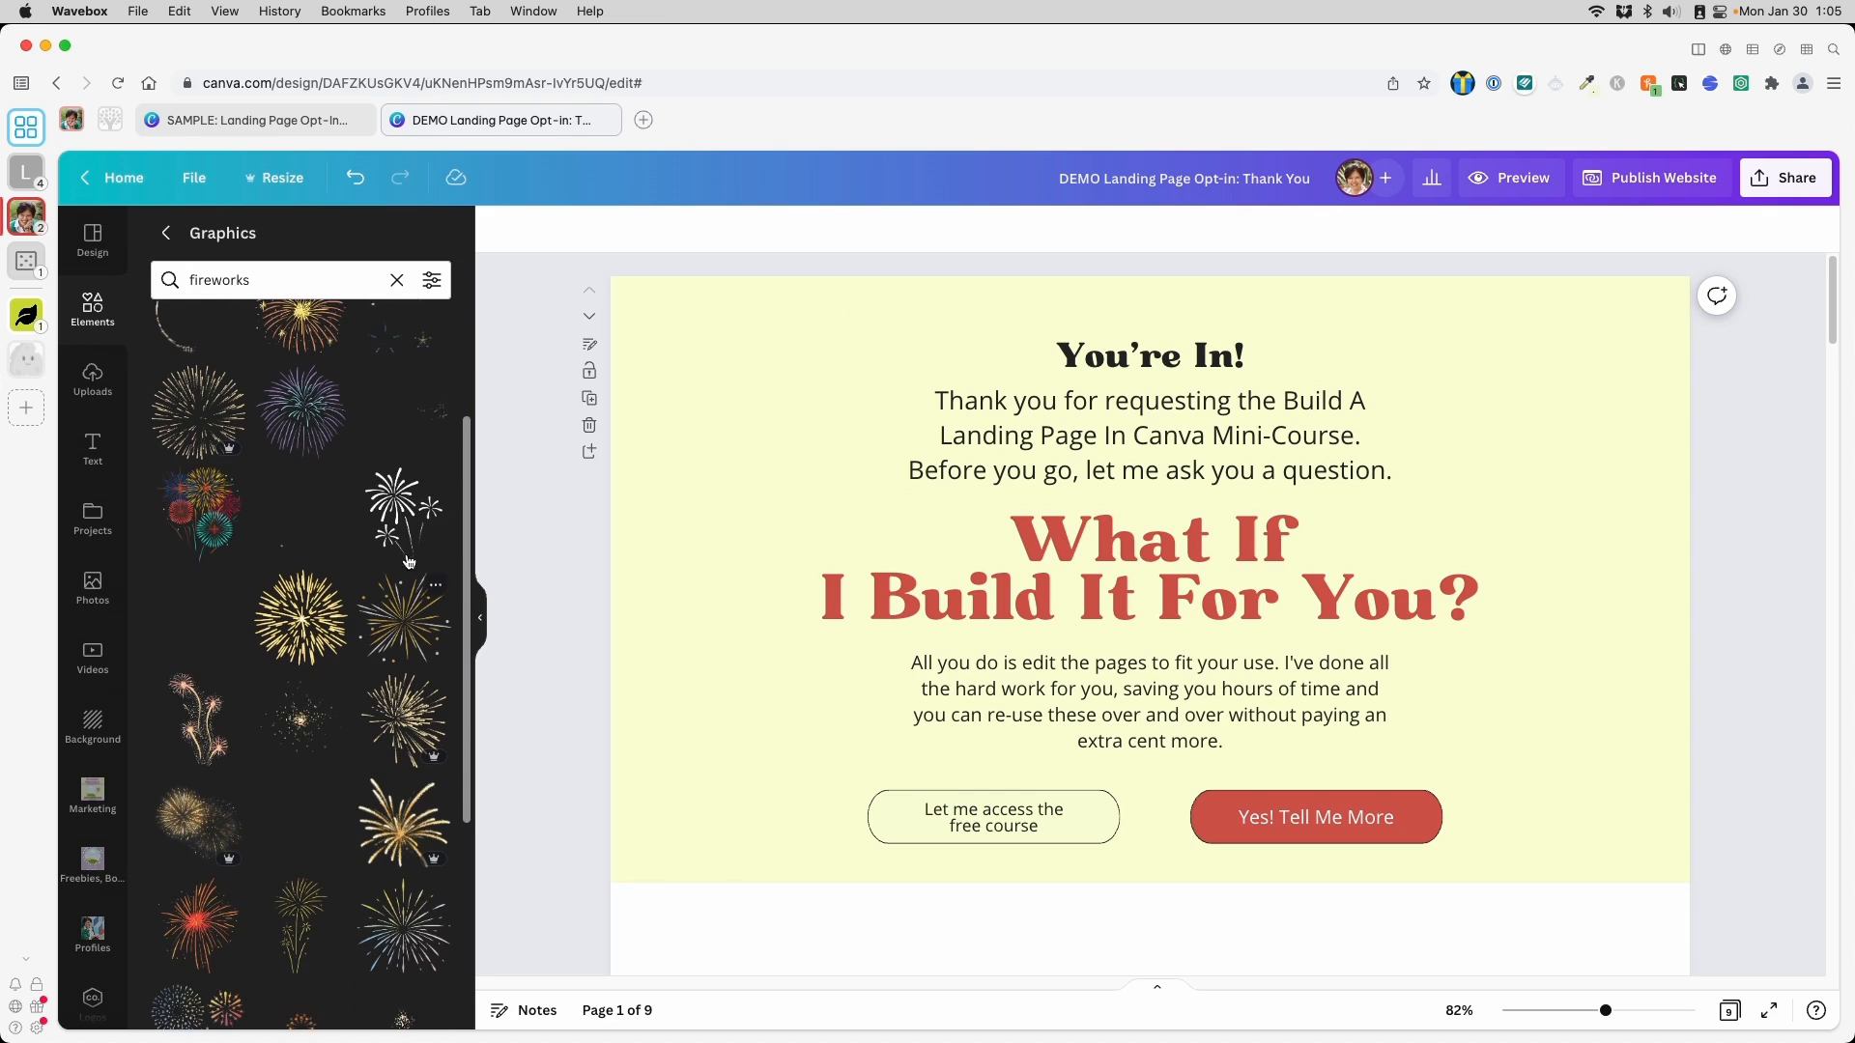
left_click(432, 280)
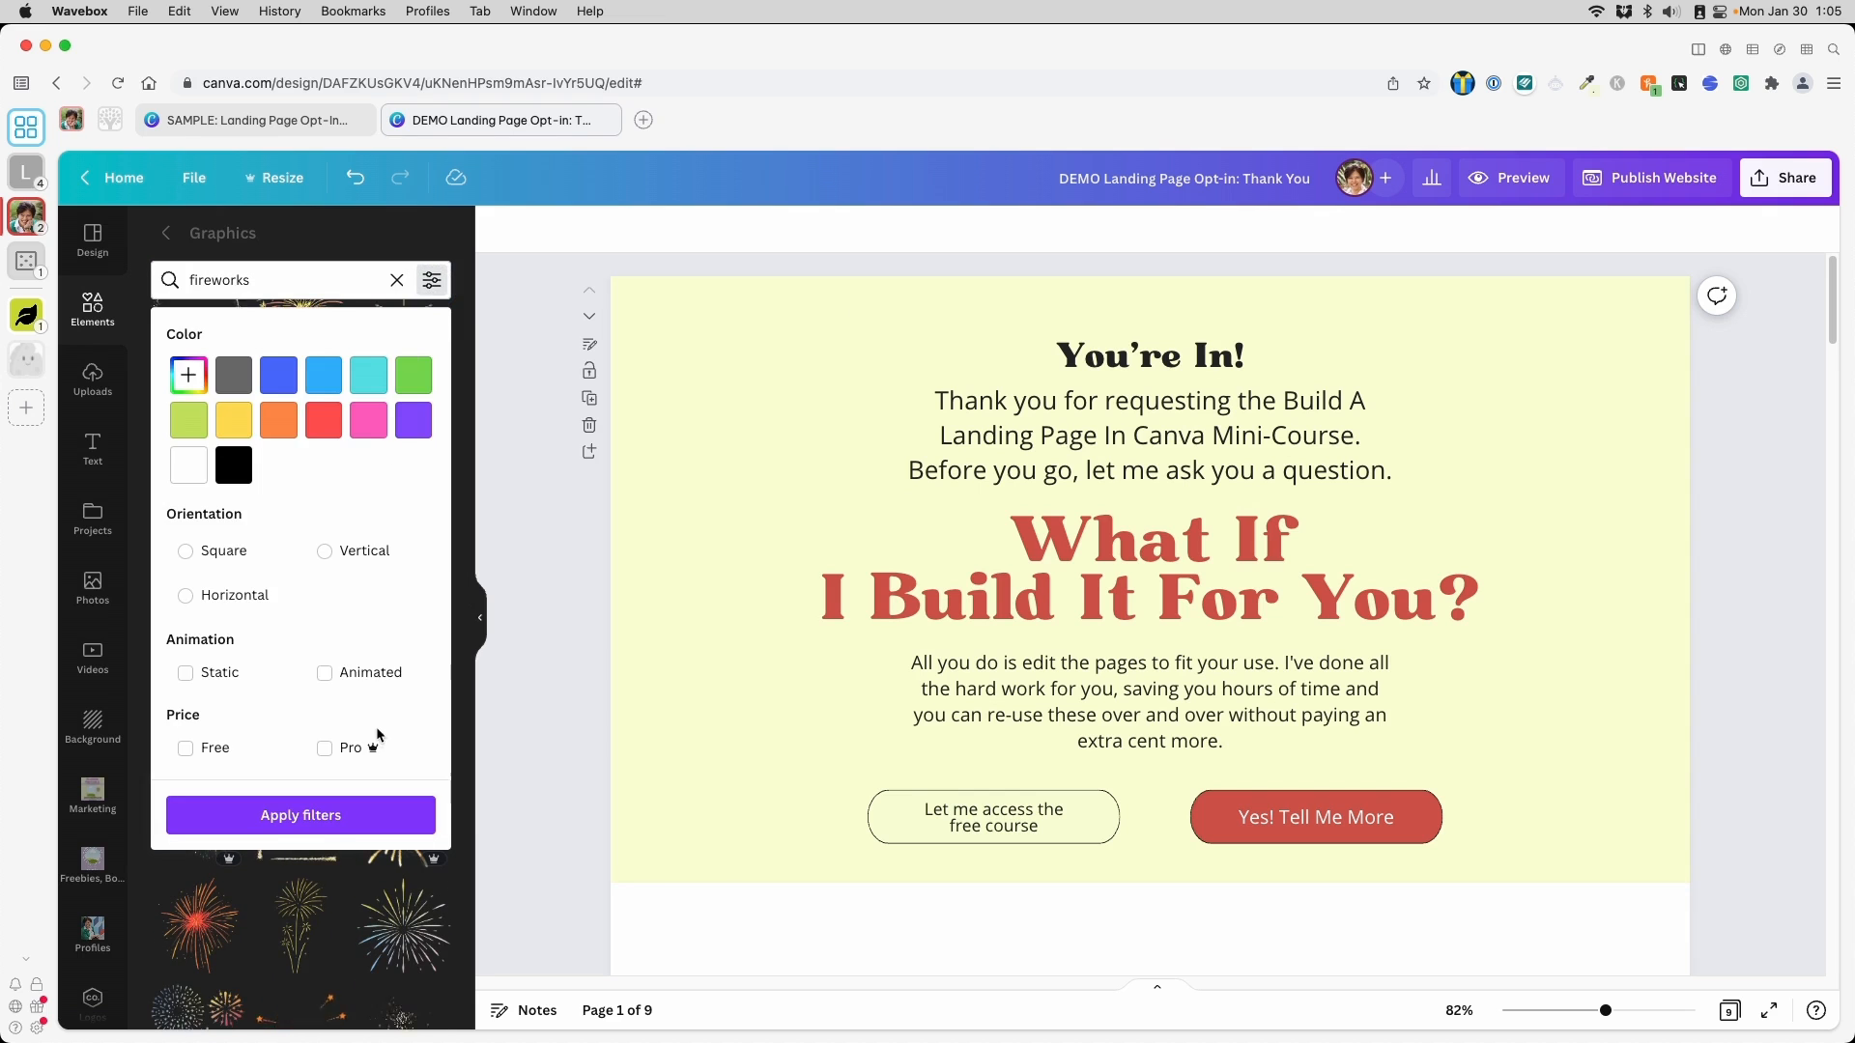
left_click(381, 676)
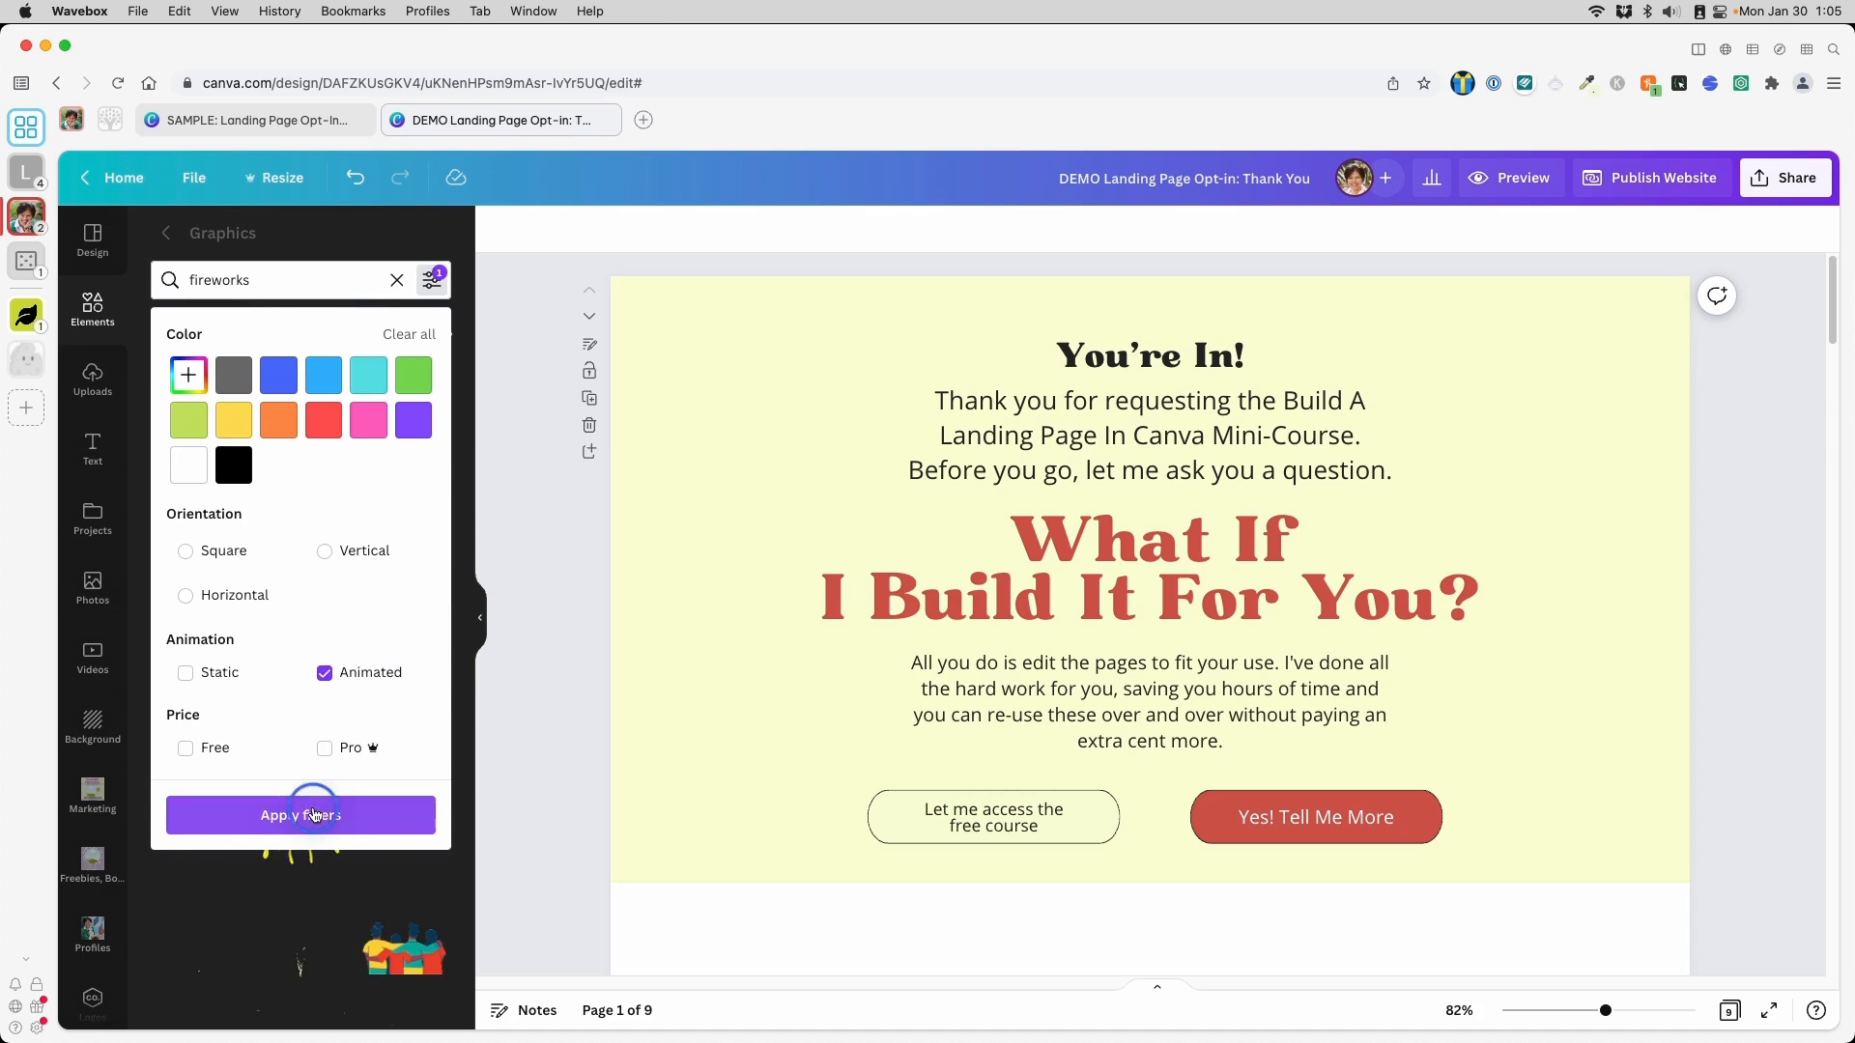
left_click(300, 816)
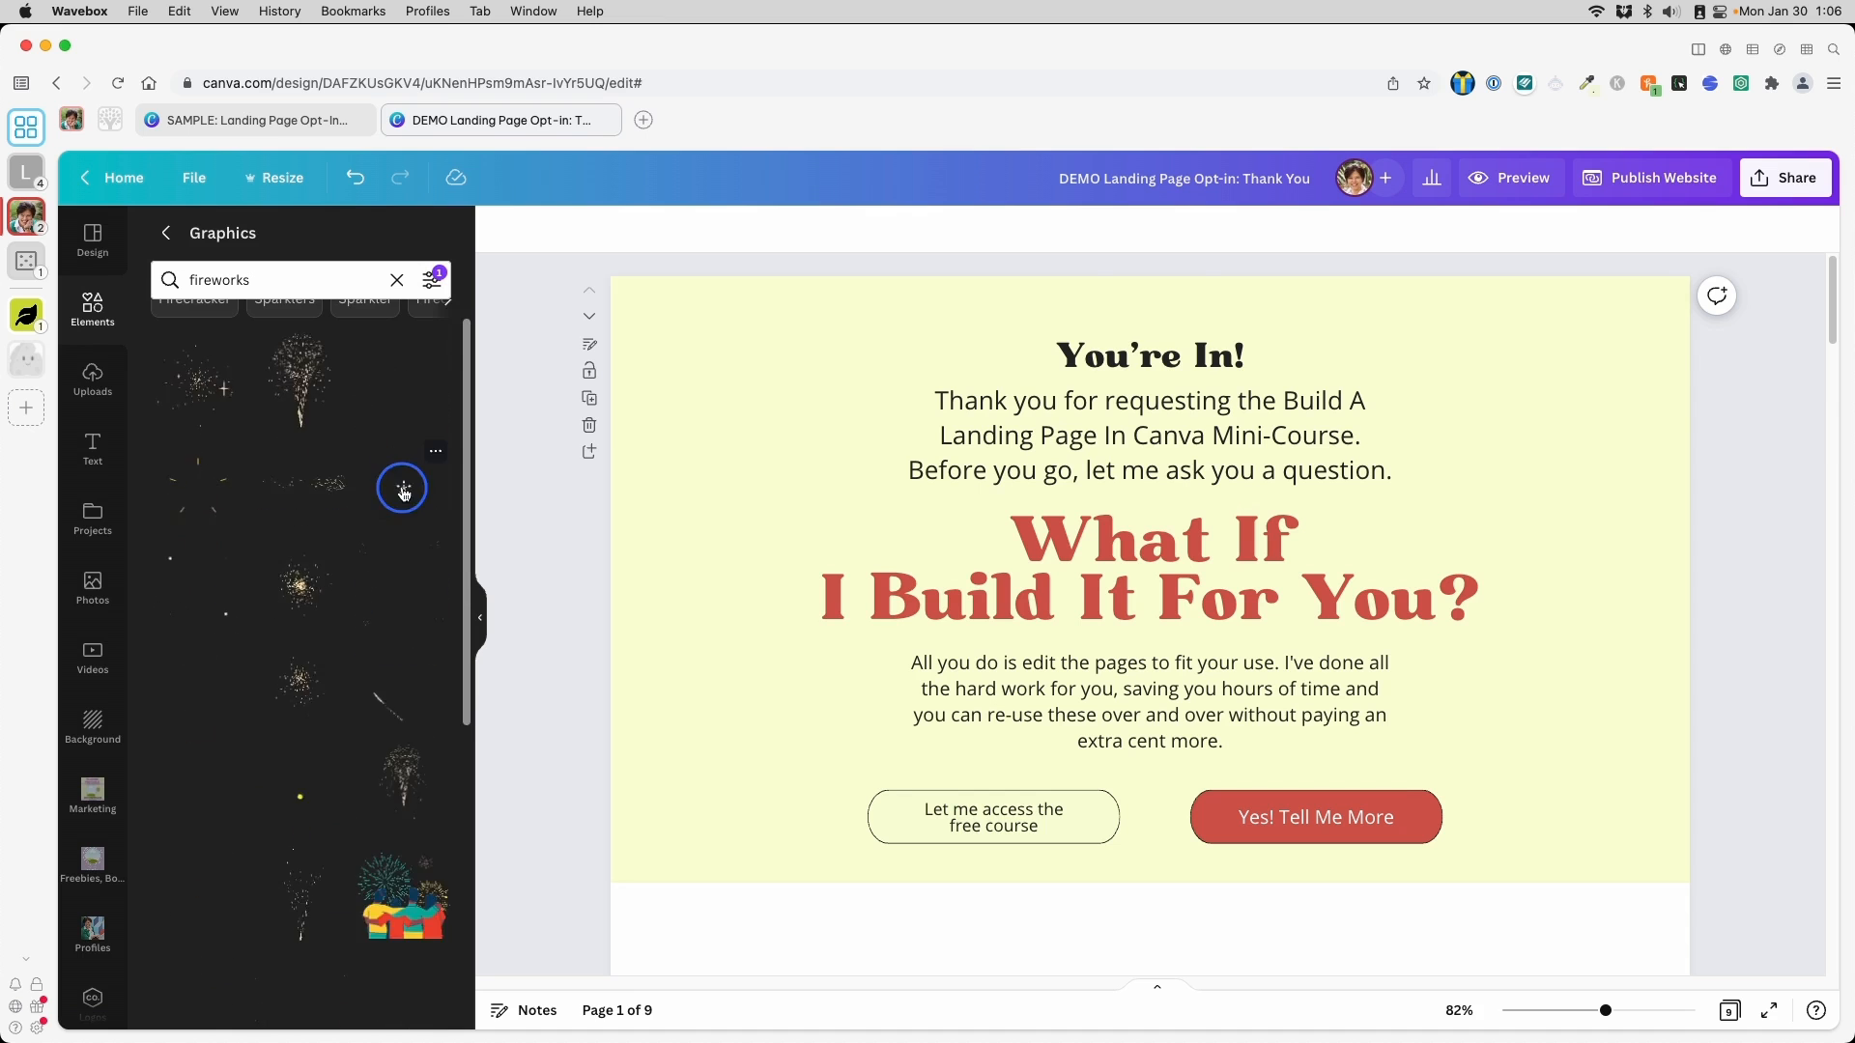
Try animated fireworks on the first page, including a gold burst layered behind the "You're In!" heading, and delete them
left_click(402, 484)
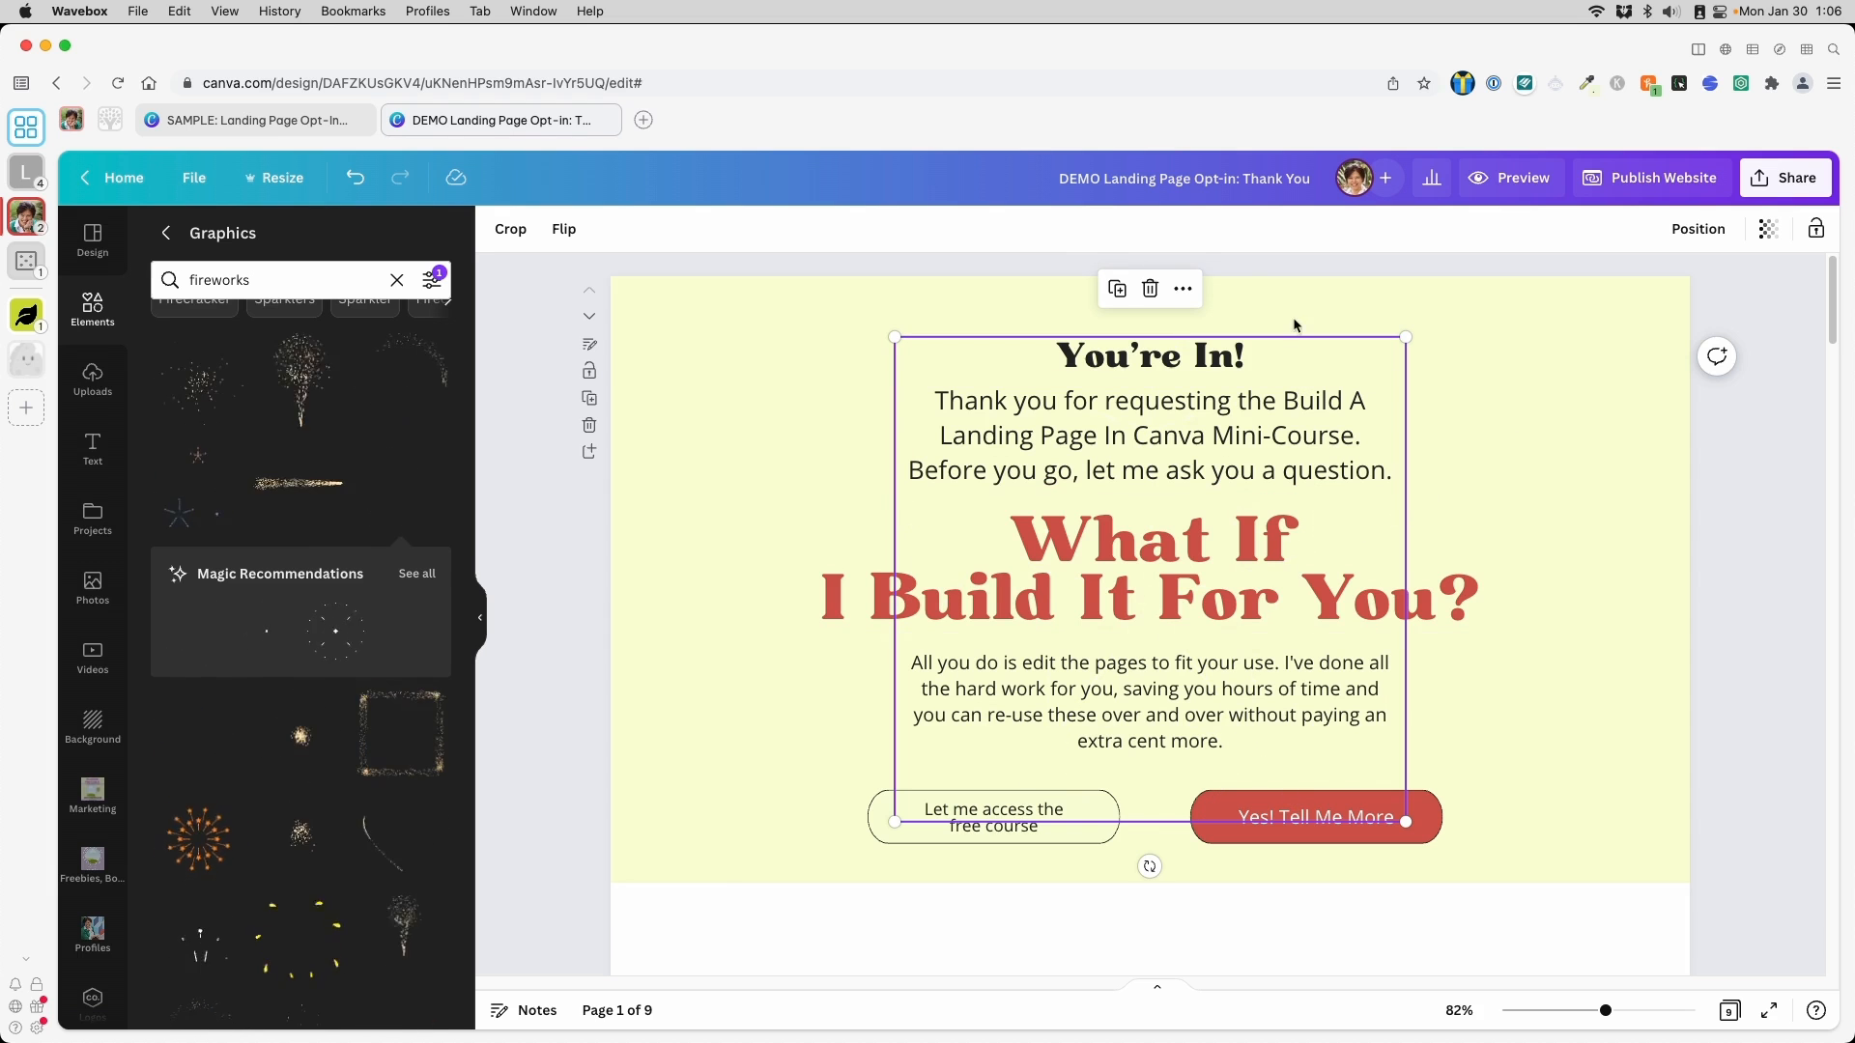
left_click(1159, 290)
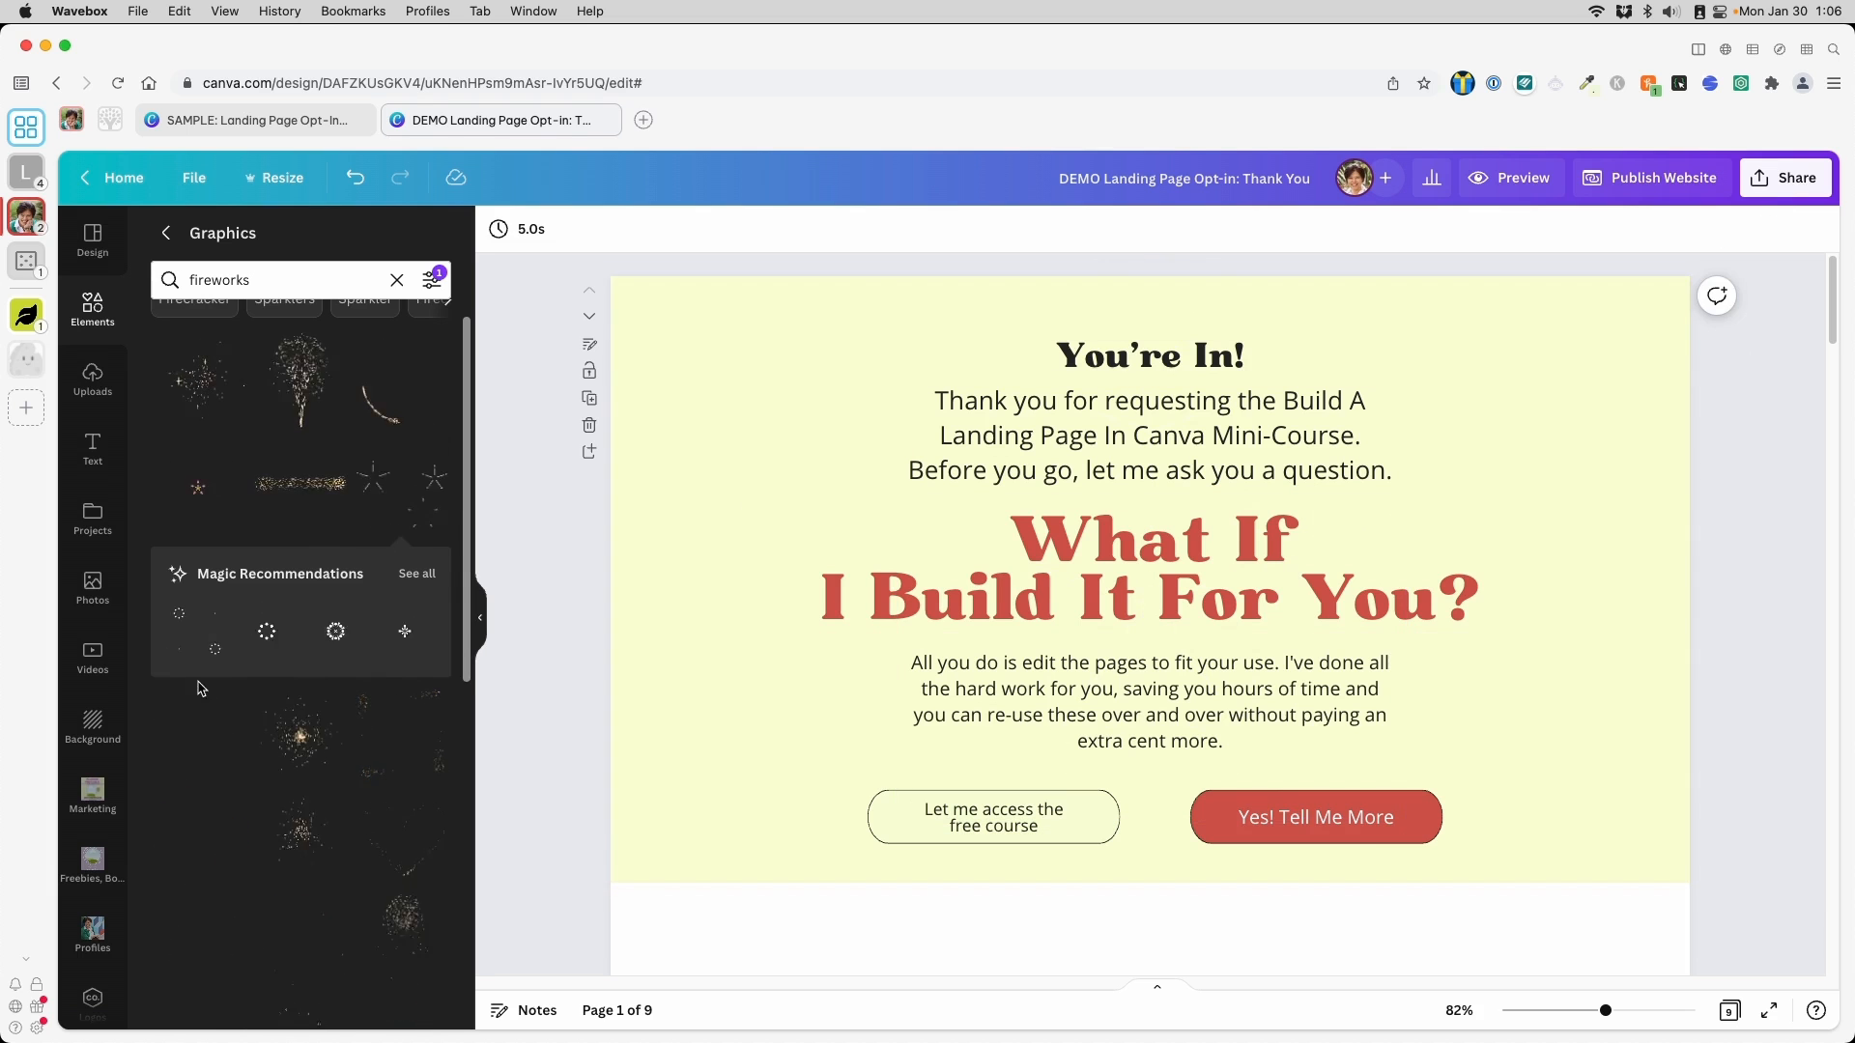
left_click(297, 753)
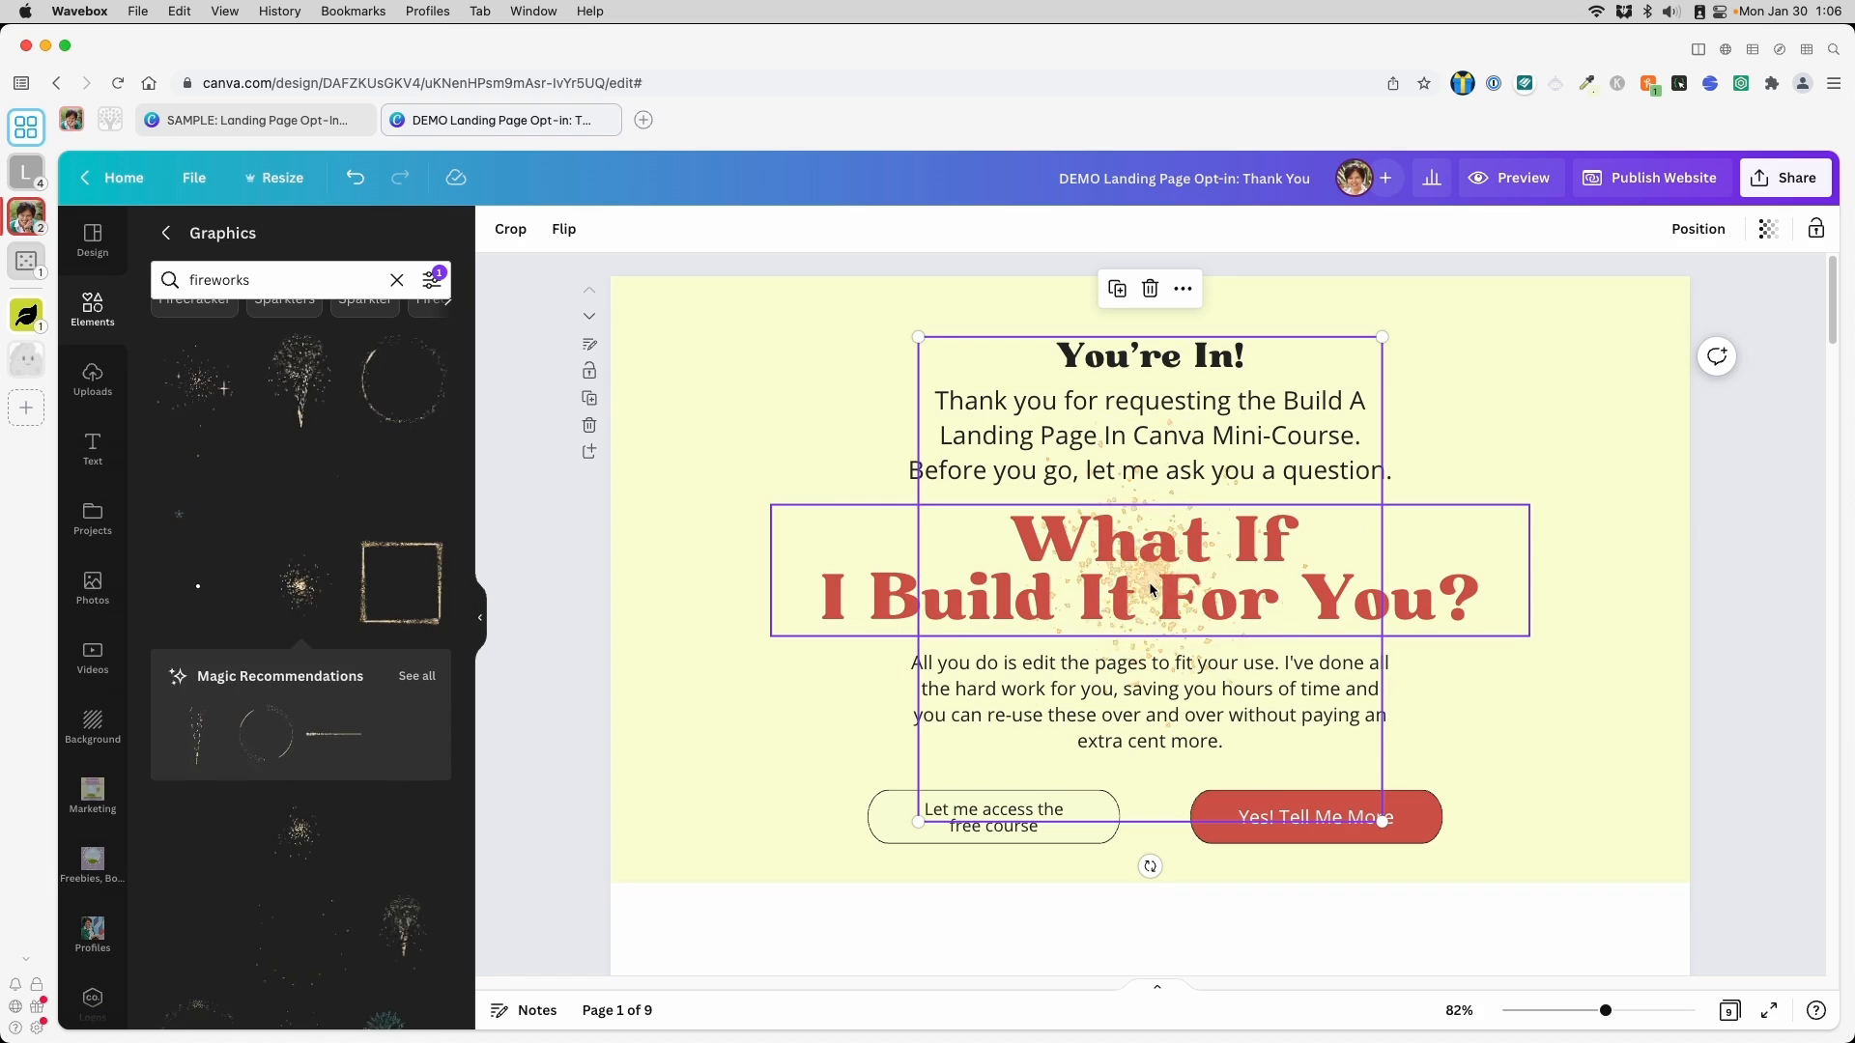
left_click(1693, 238)
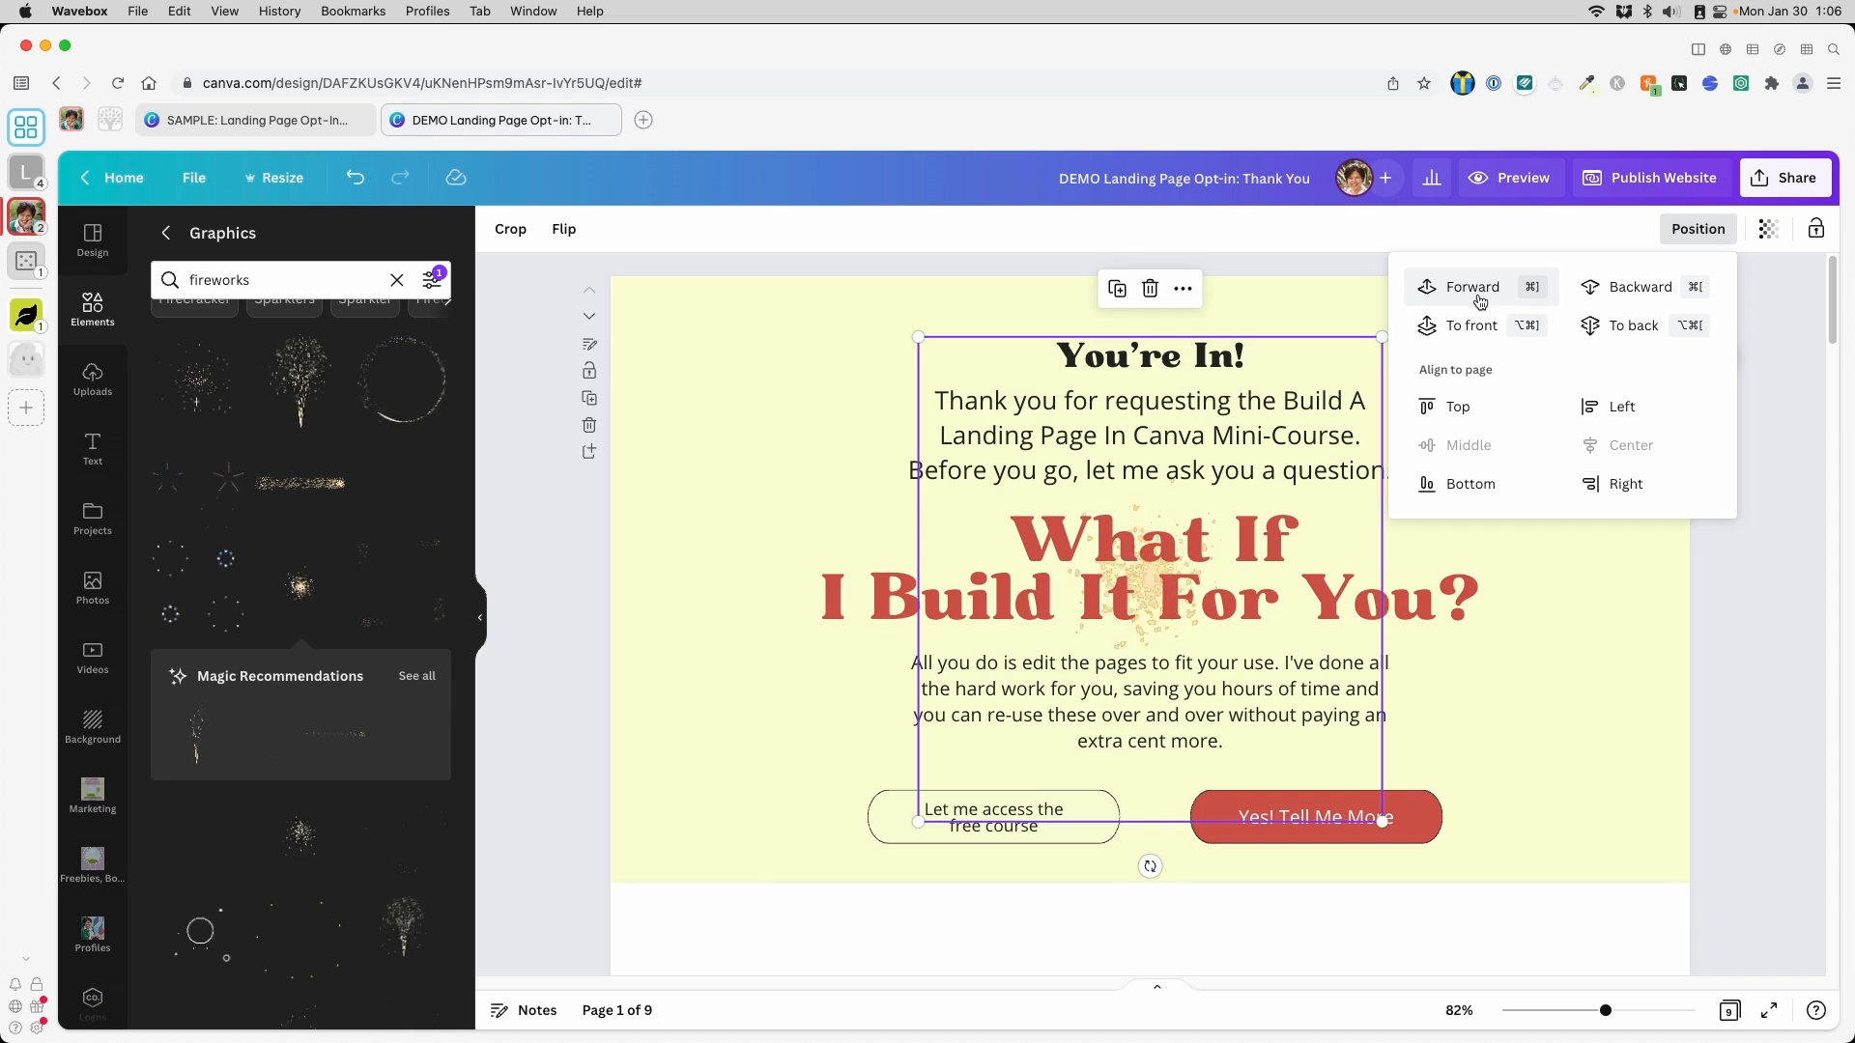
left_click(1467, 325)
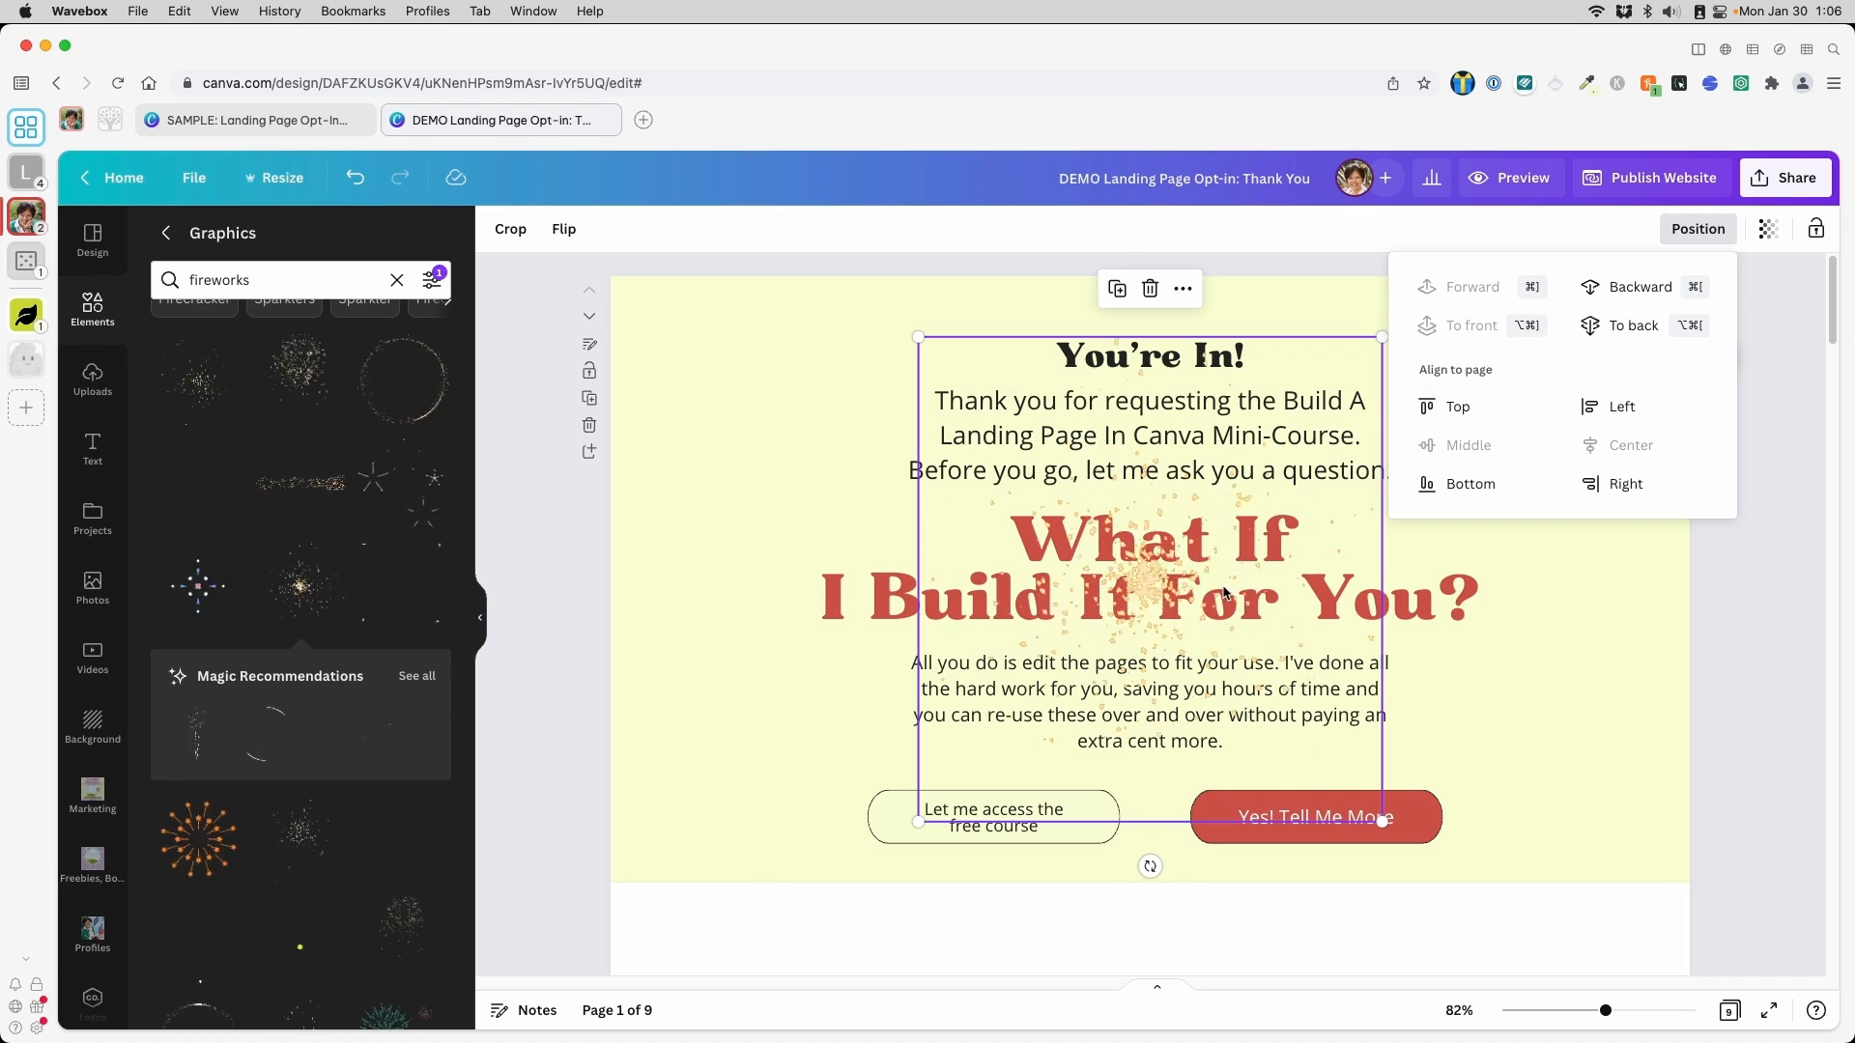
left_click_drag(1180, 591, 1172, 354)
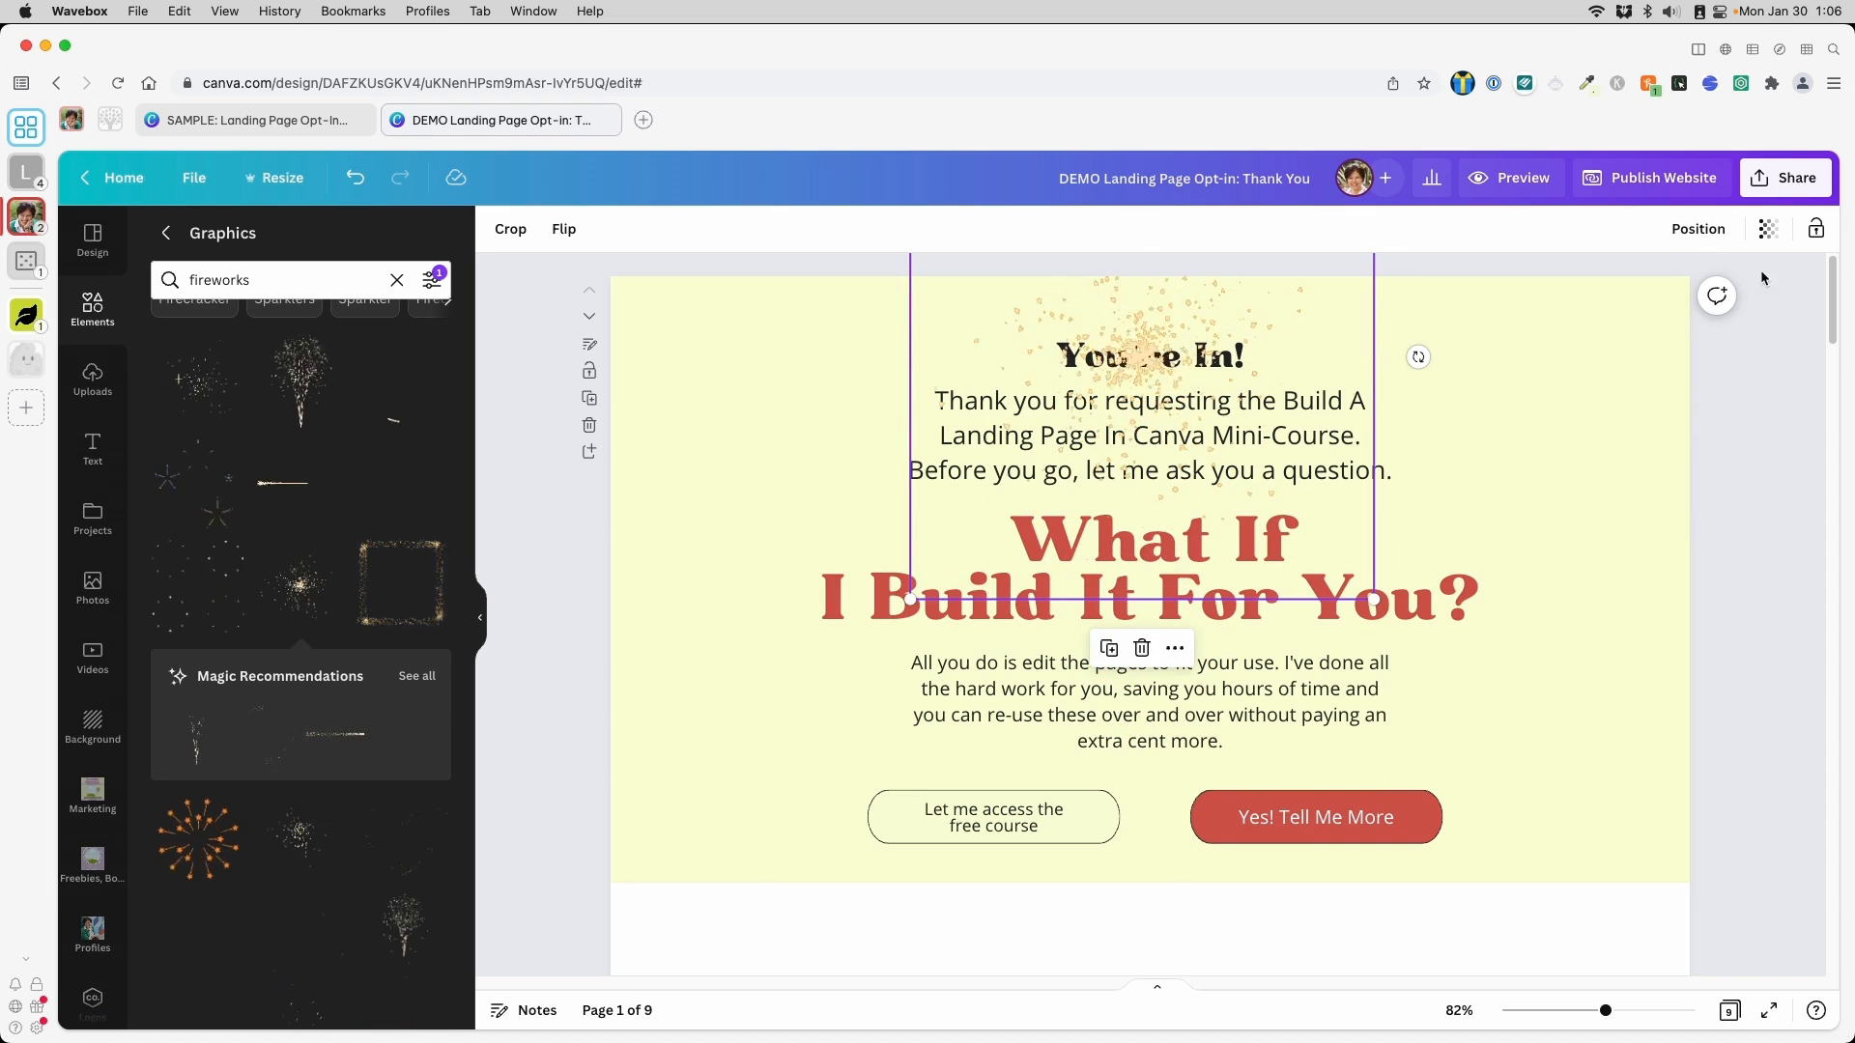
left_click(1695, 232)
left_click(1610, 324)
left_click(1614, 621)
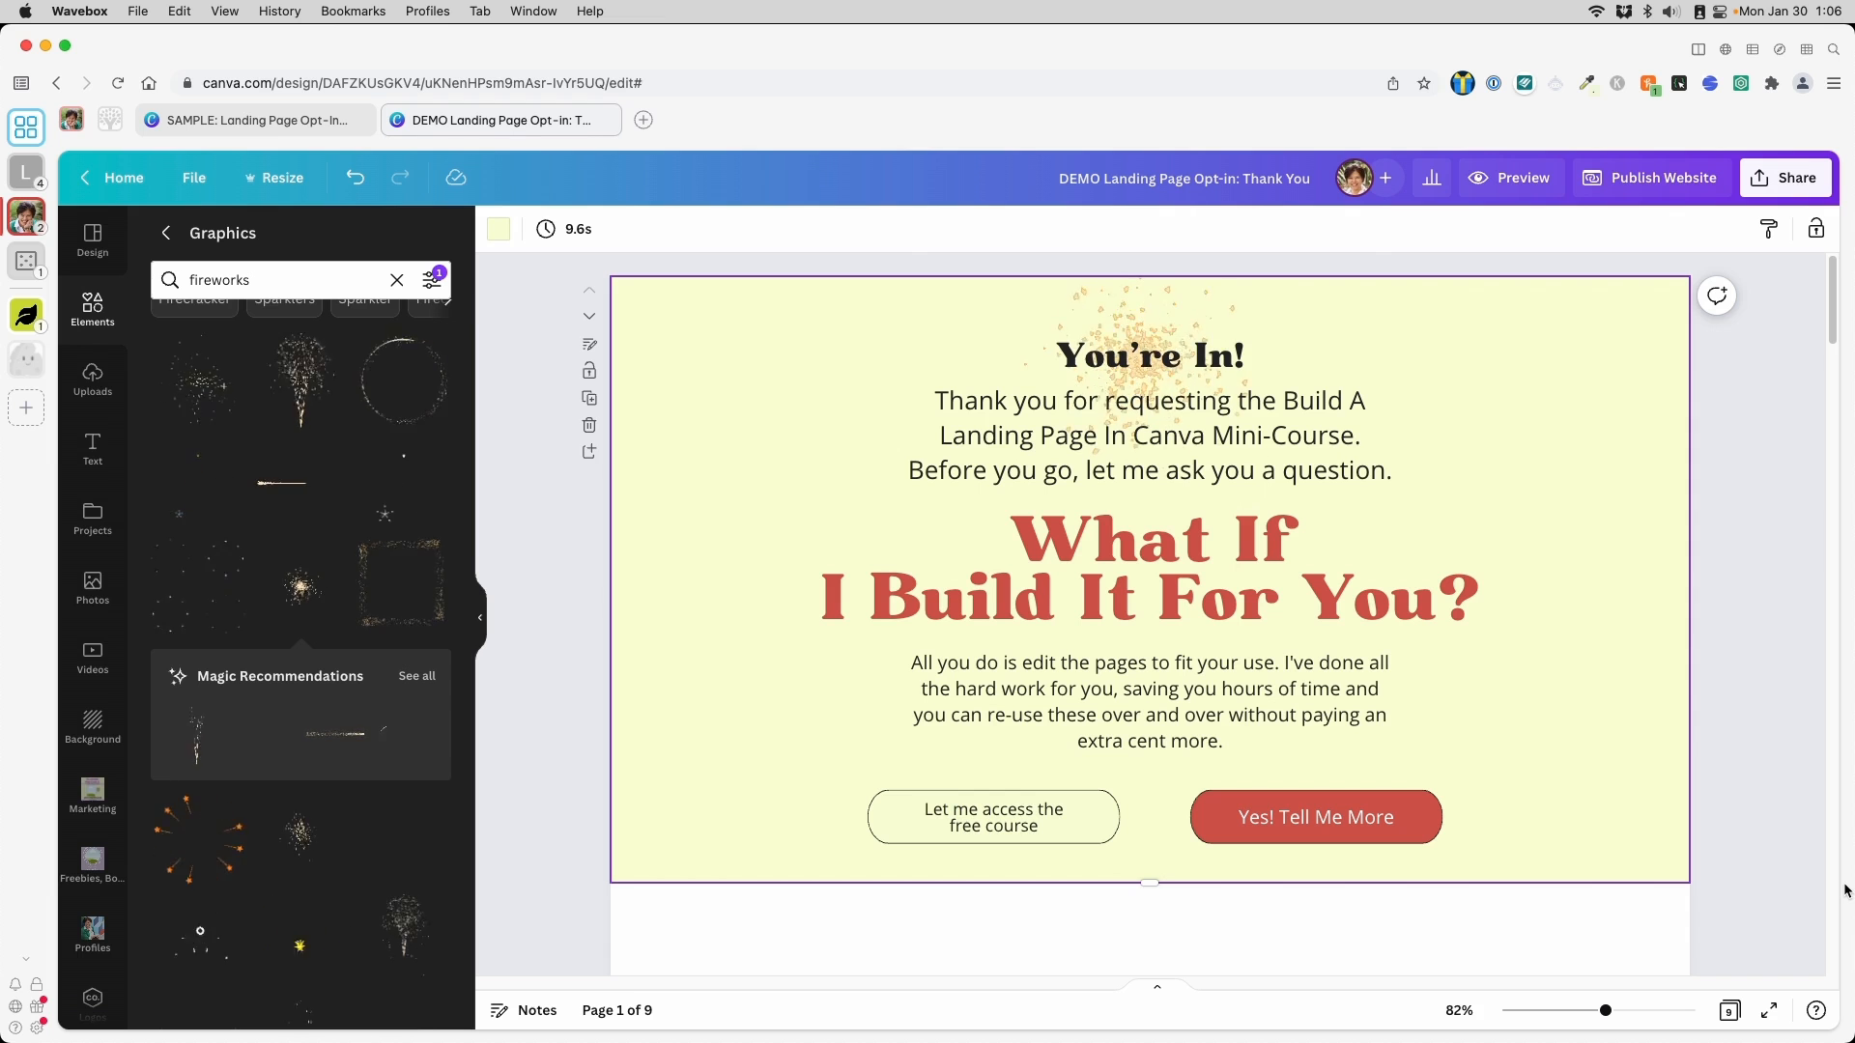
left_click(1113, 297)
key("Delete")
Add the yellow animated firework to the first page, shrink it and bring it to the front
scroll(315, 702, "down", 4)
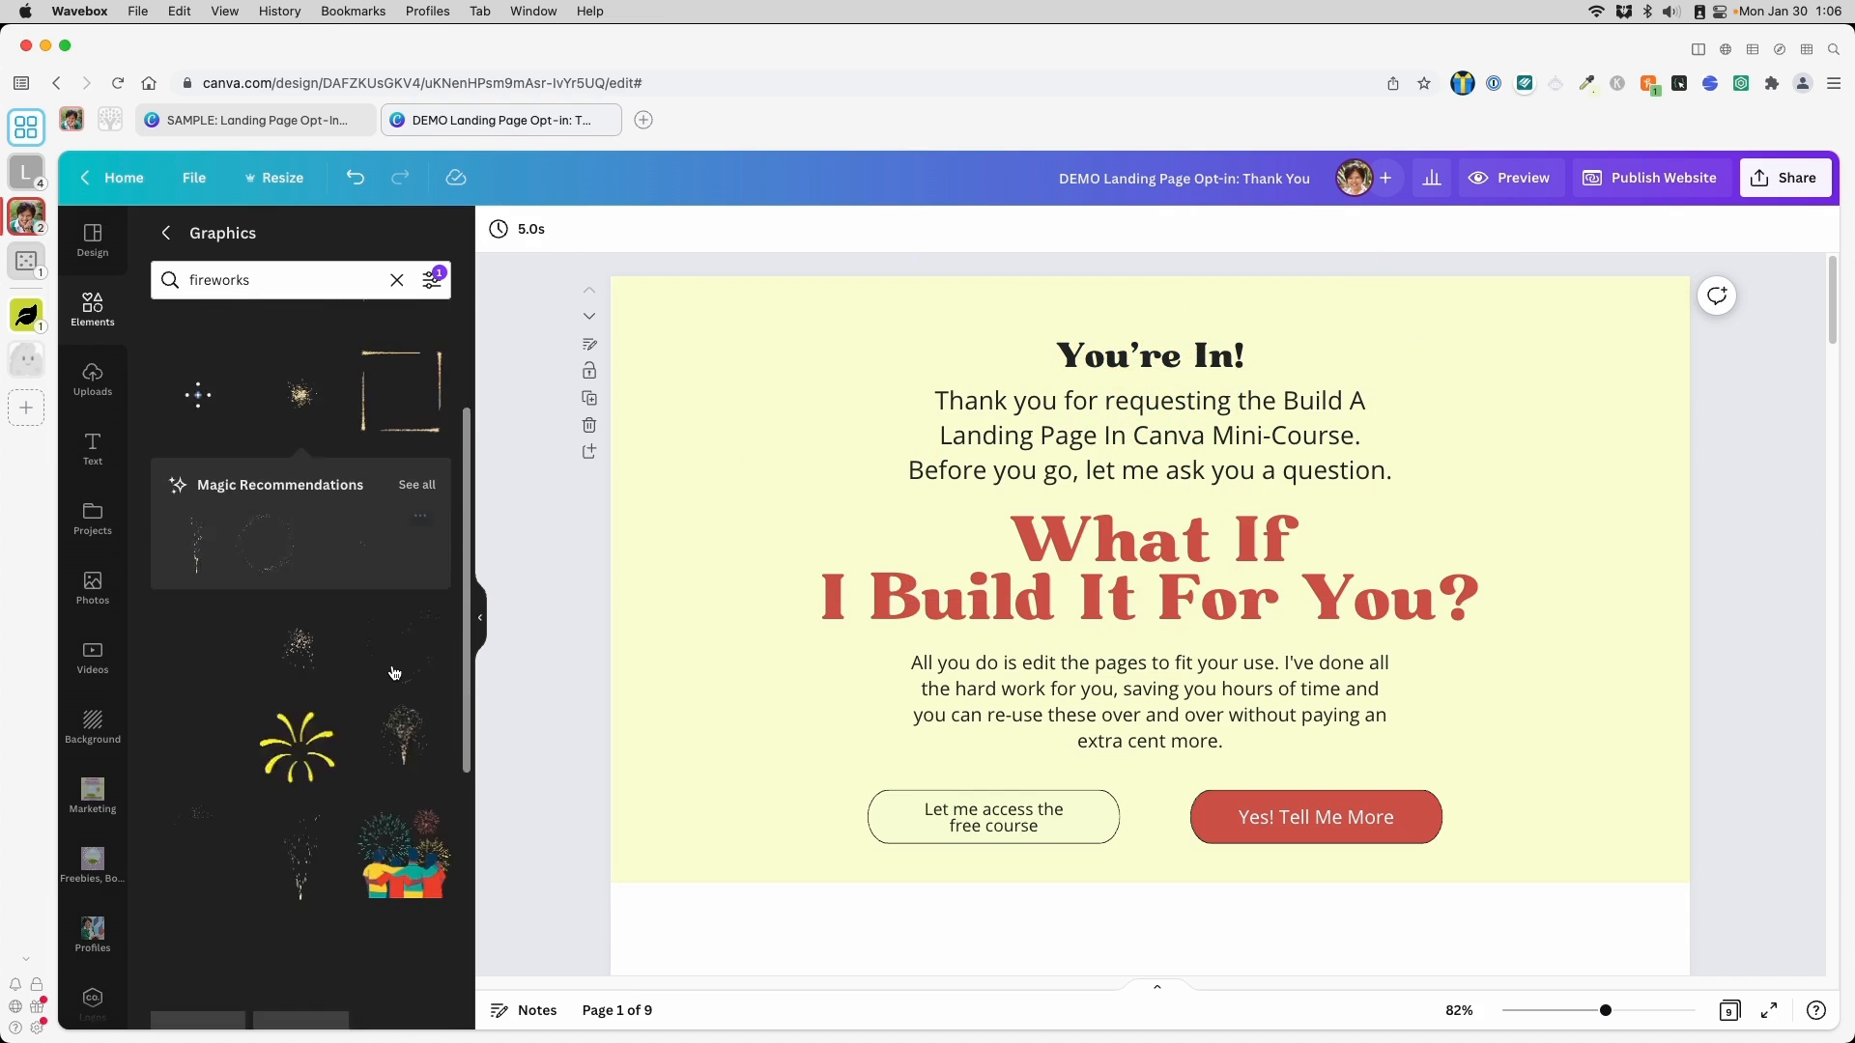
left_click(288, 706)
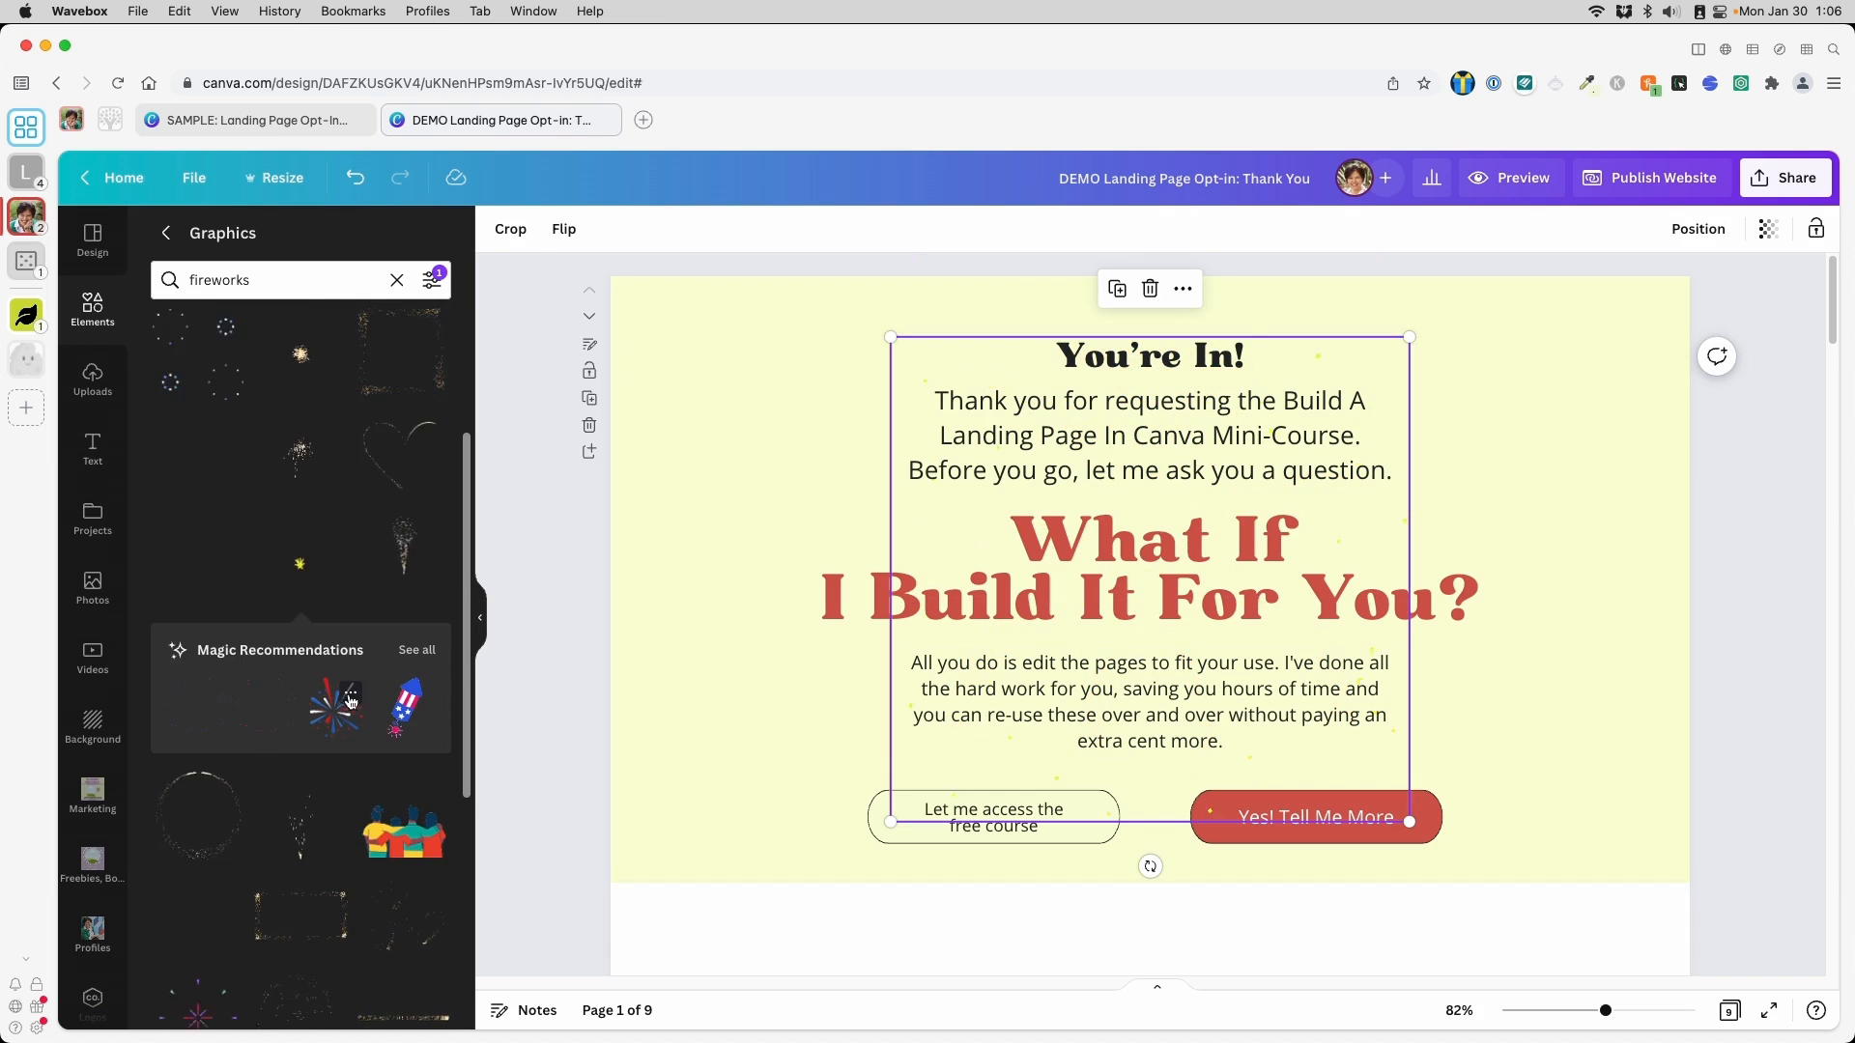
left_click_drag(1409, 337, 1190, 542)
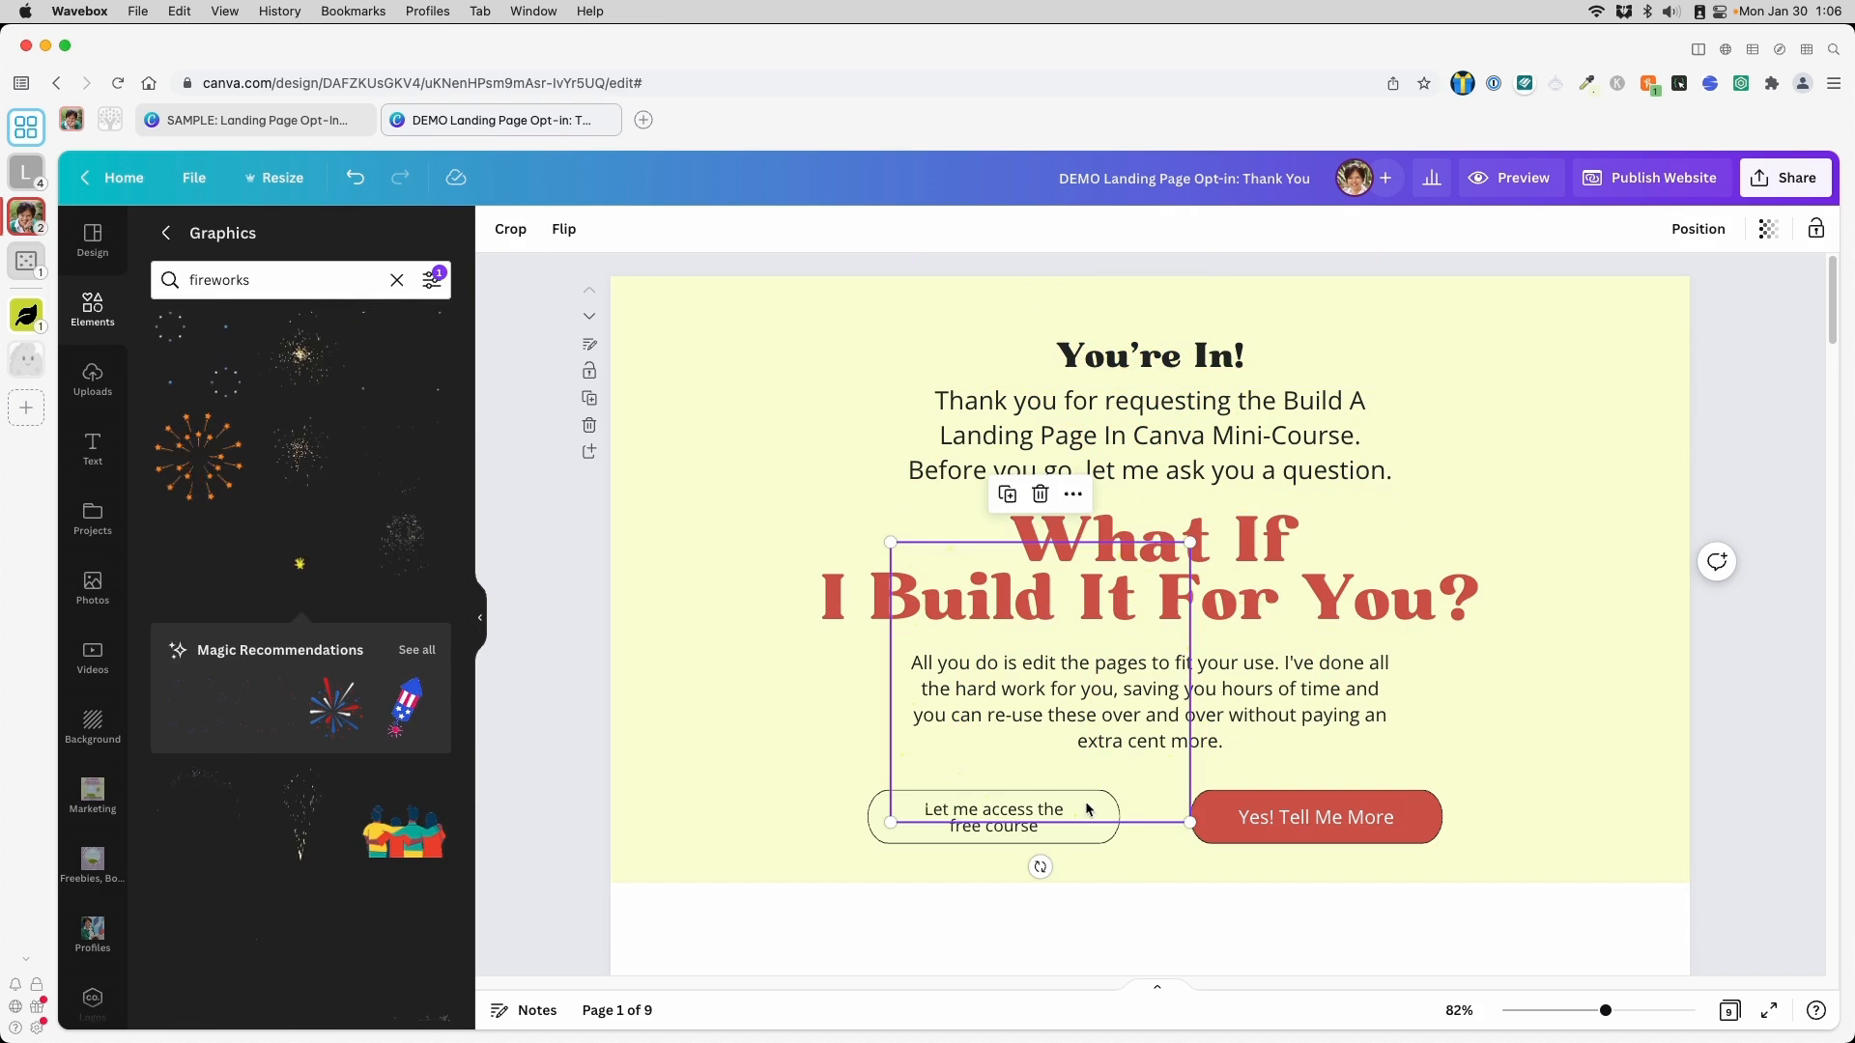
left_click(1698, 229)
left_click(1460, 326)
Shrink the yellow firework further and place it over the beginning of the "You're In!" heading
left_click_drag(1074, 745, 1183, 635)
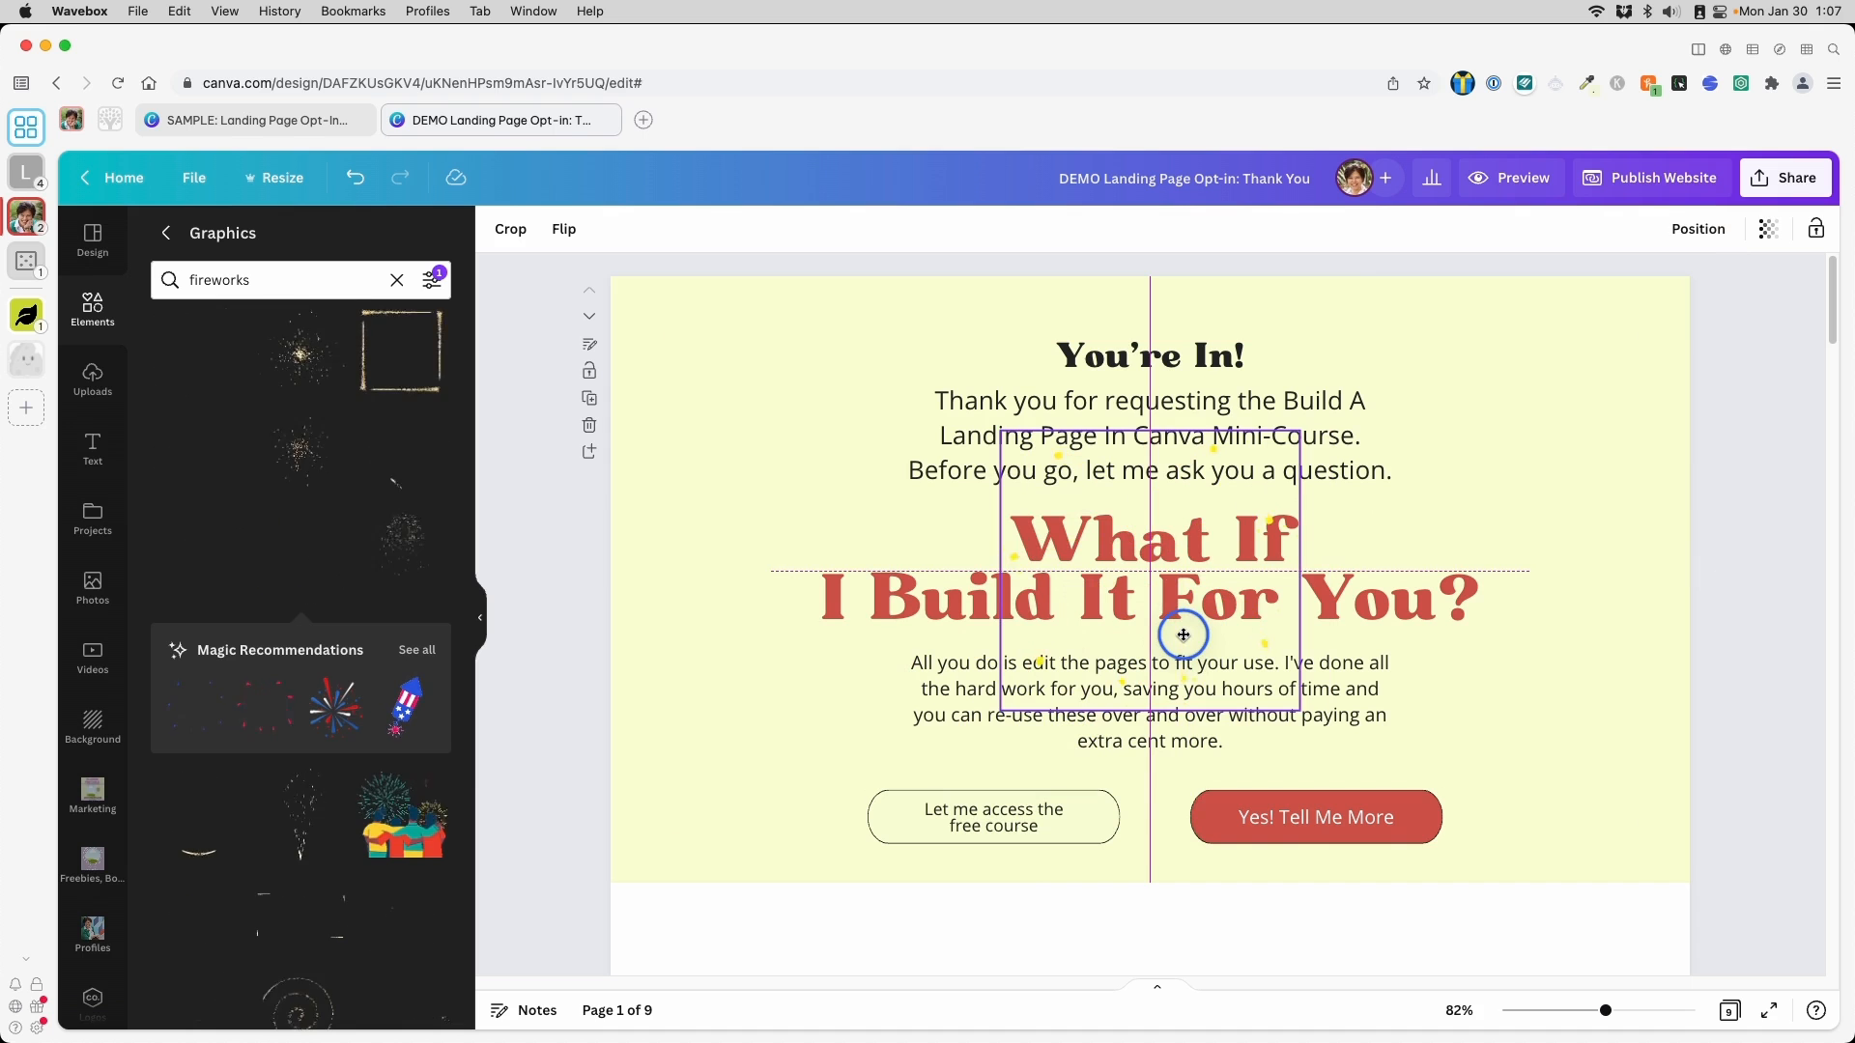
left_click_drag(1184, 635, 1169, 432)
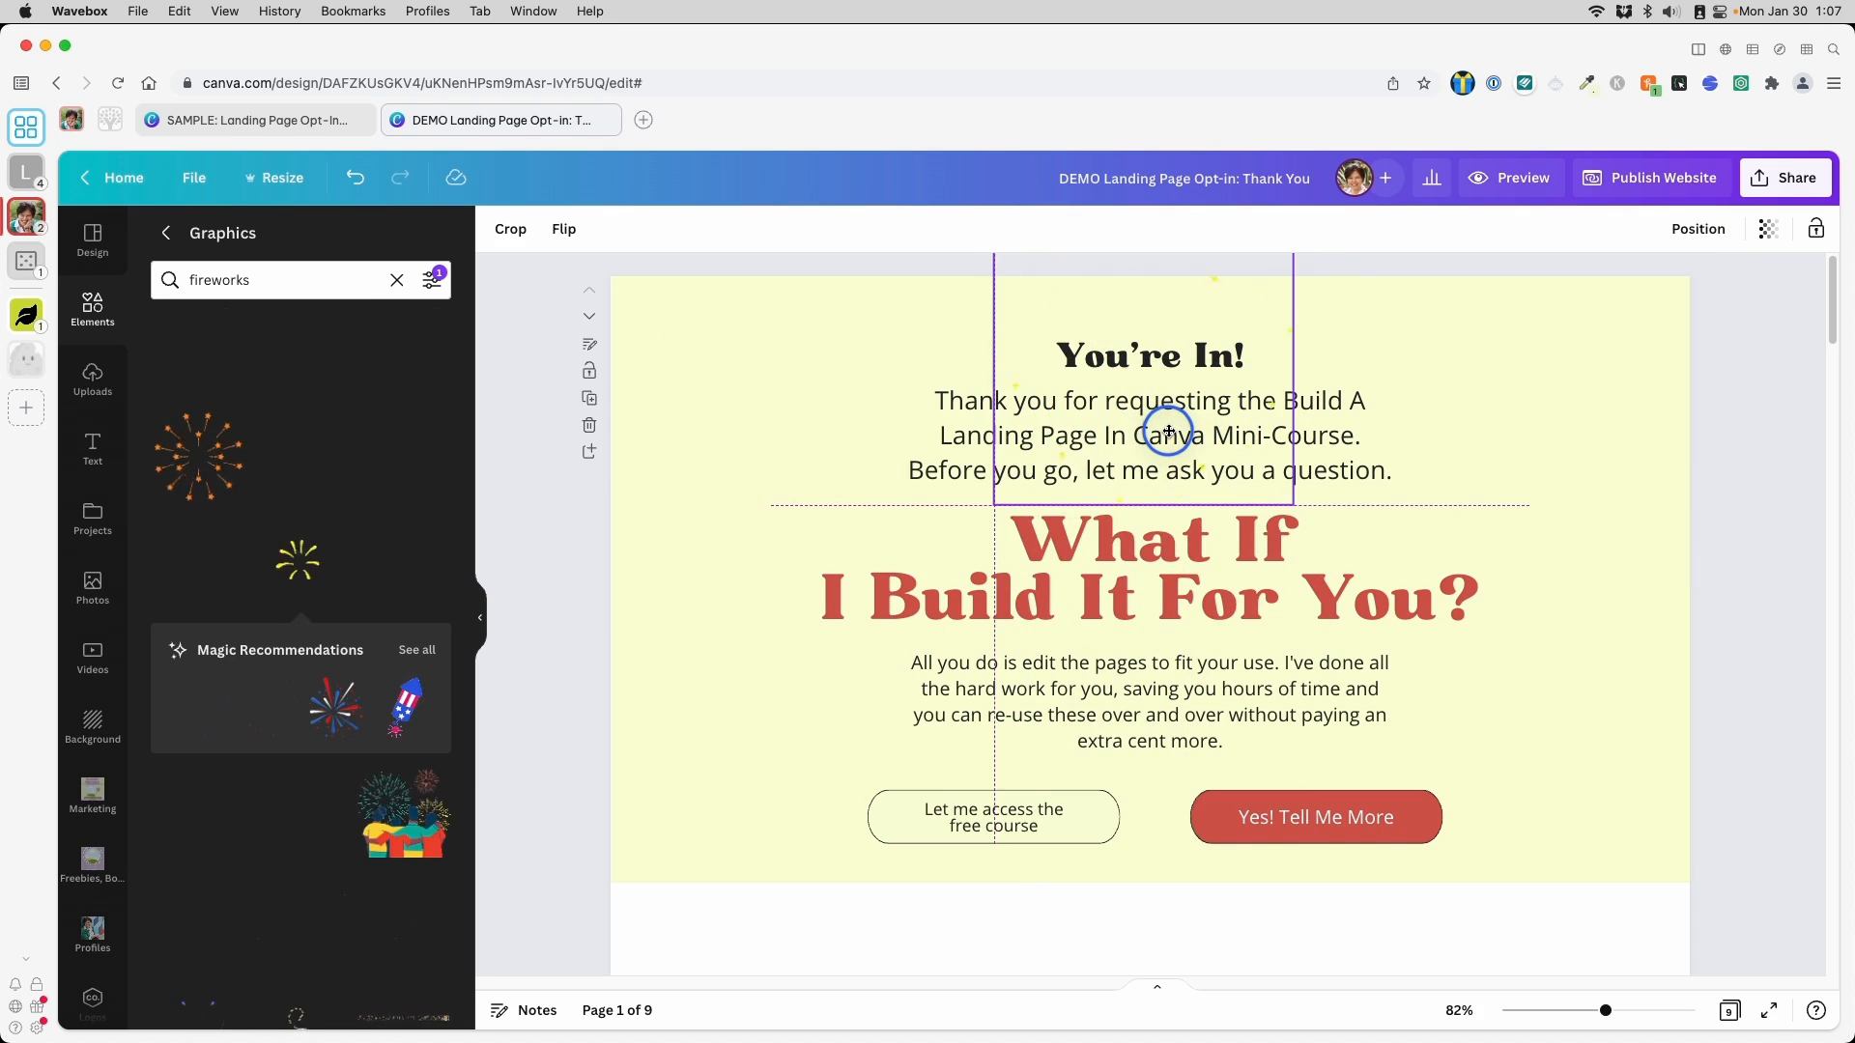
left_click_drag(1169, 428, 1169, 428)
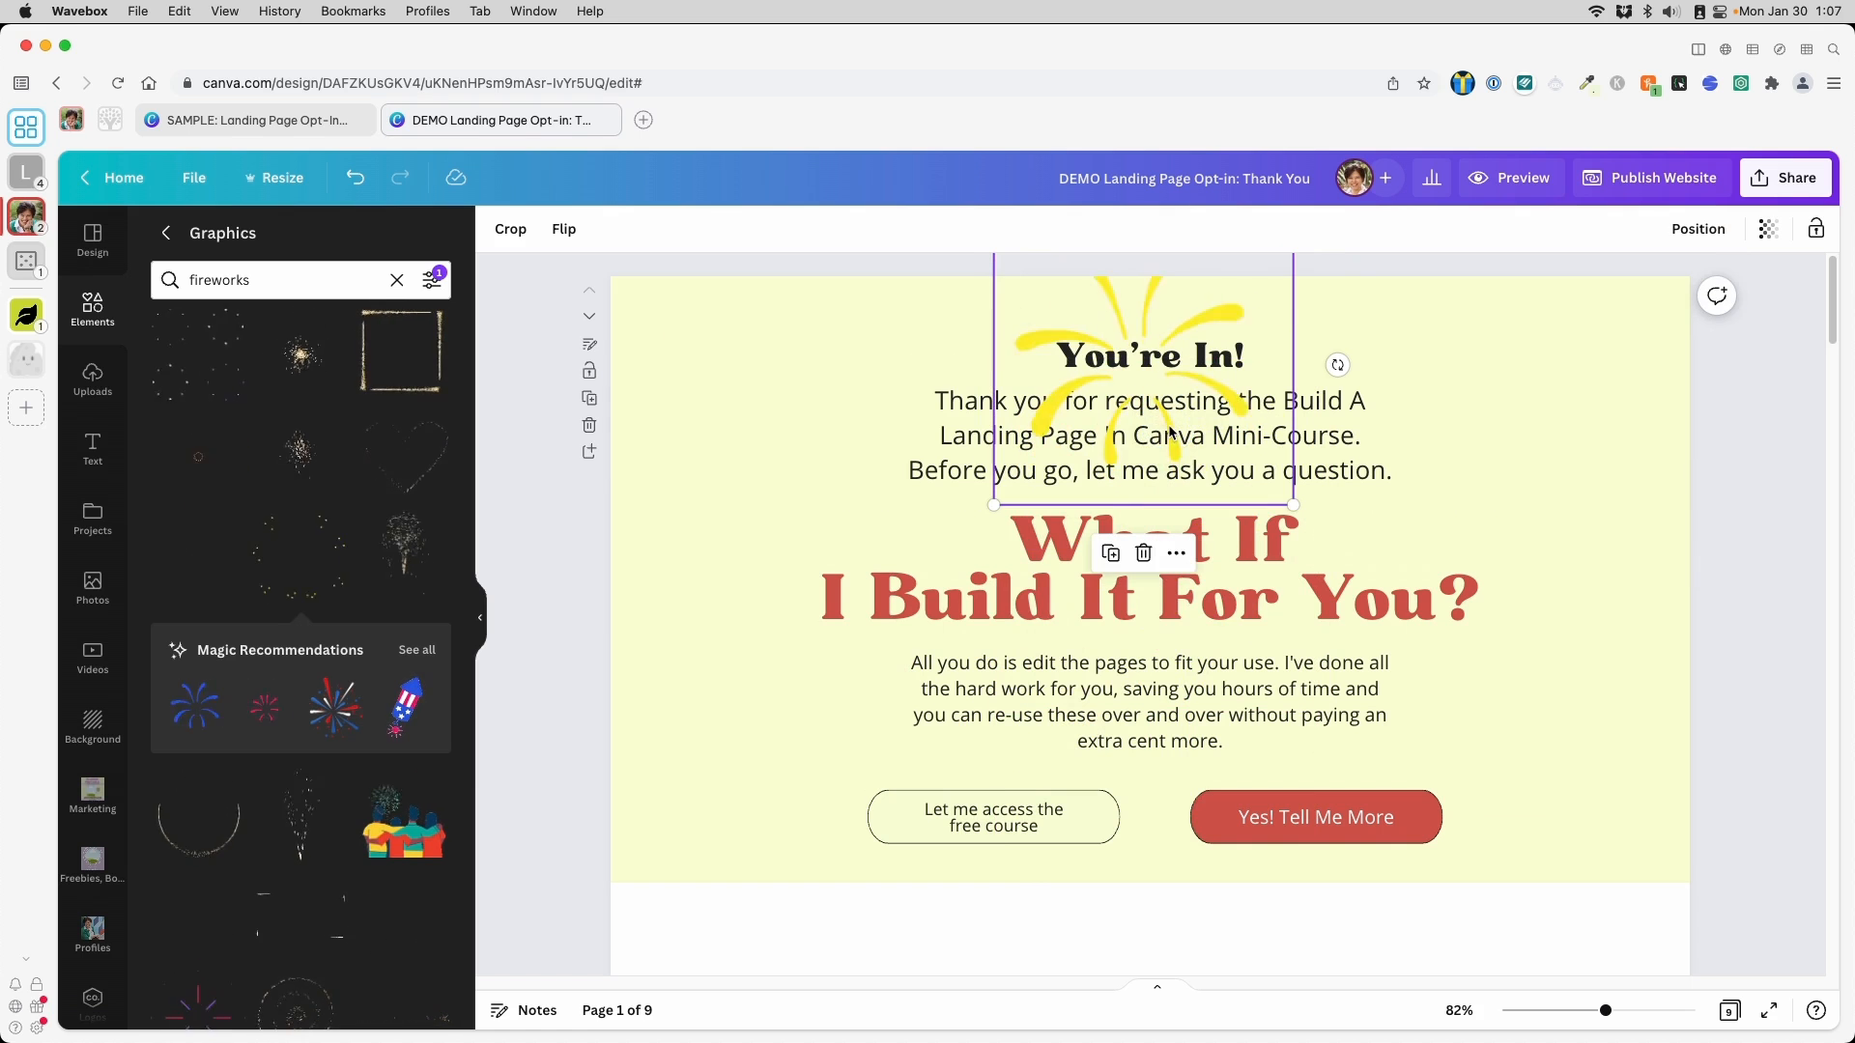
left_click_drag(1294, 505, 1063, 360)
left_click_drag(1132, 415, 1070, 354)
Send the yellow firework backward in the layer order
left_click(1707, 234)
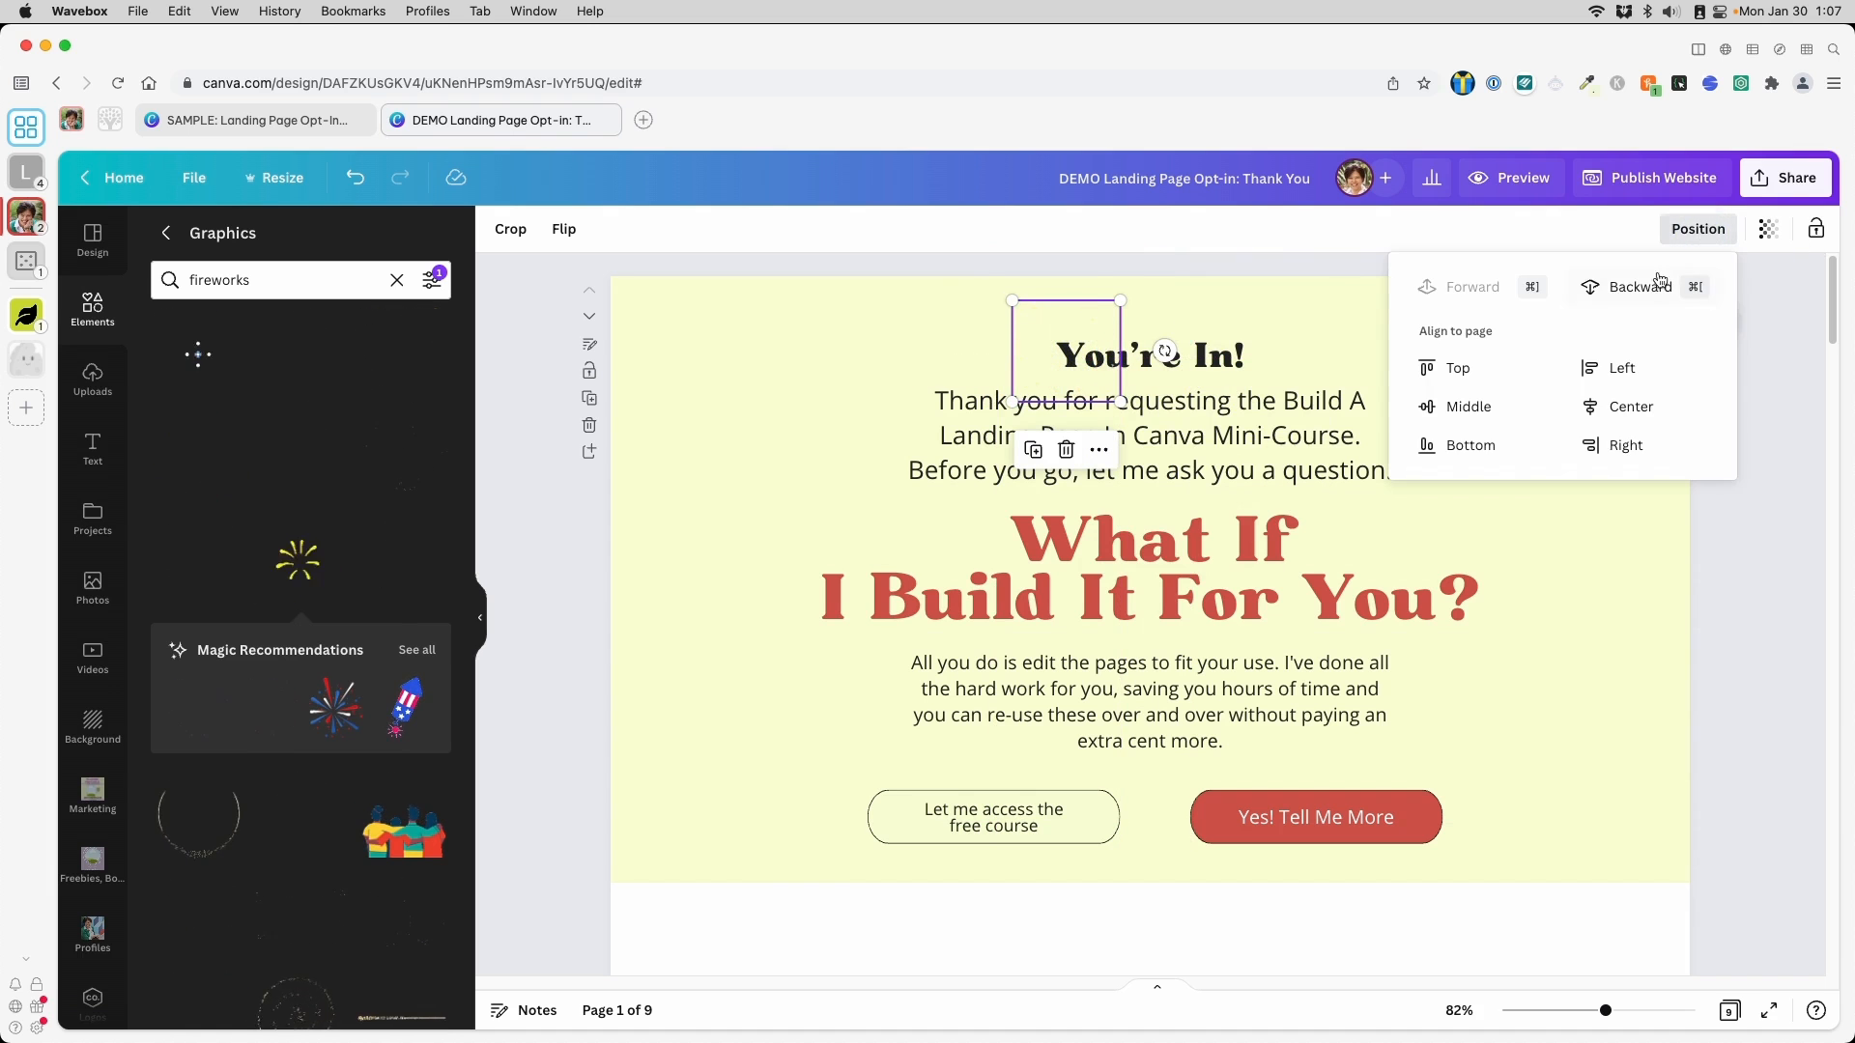
left_click(1595, 299)
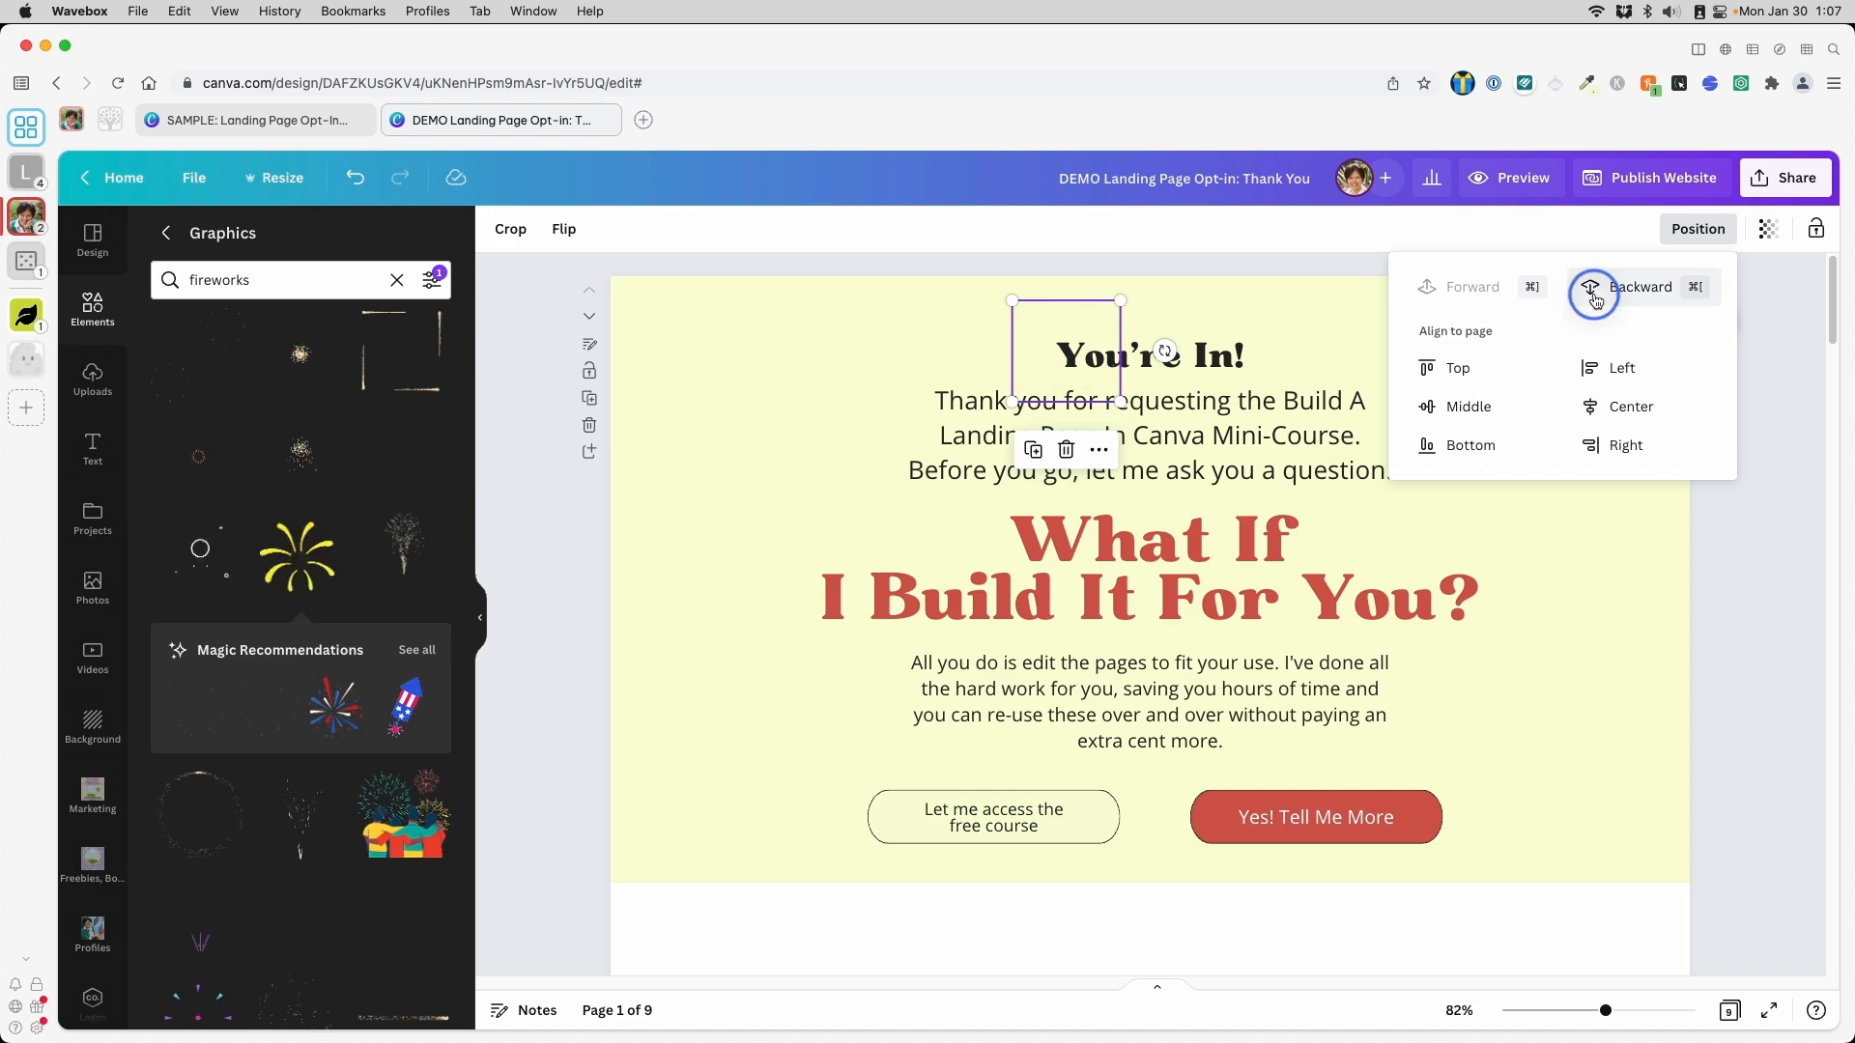
left_click(1620, 611)
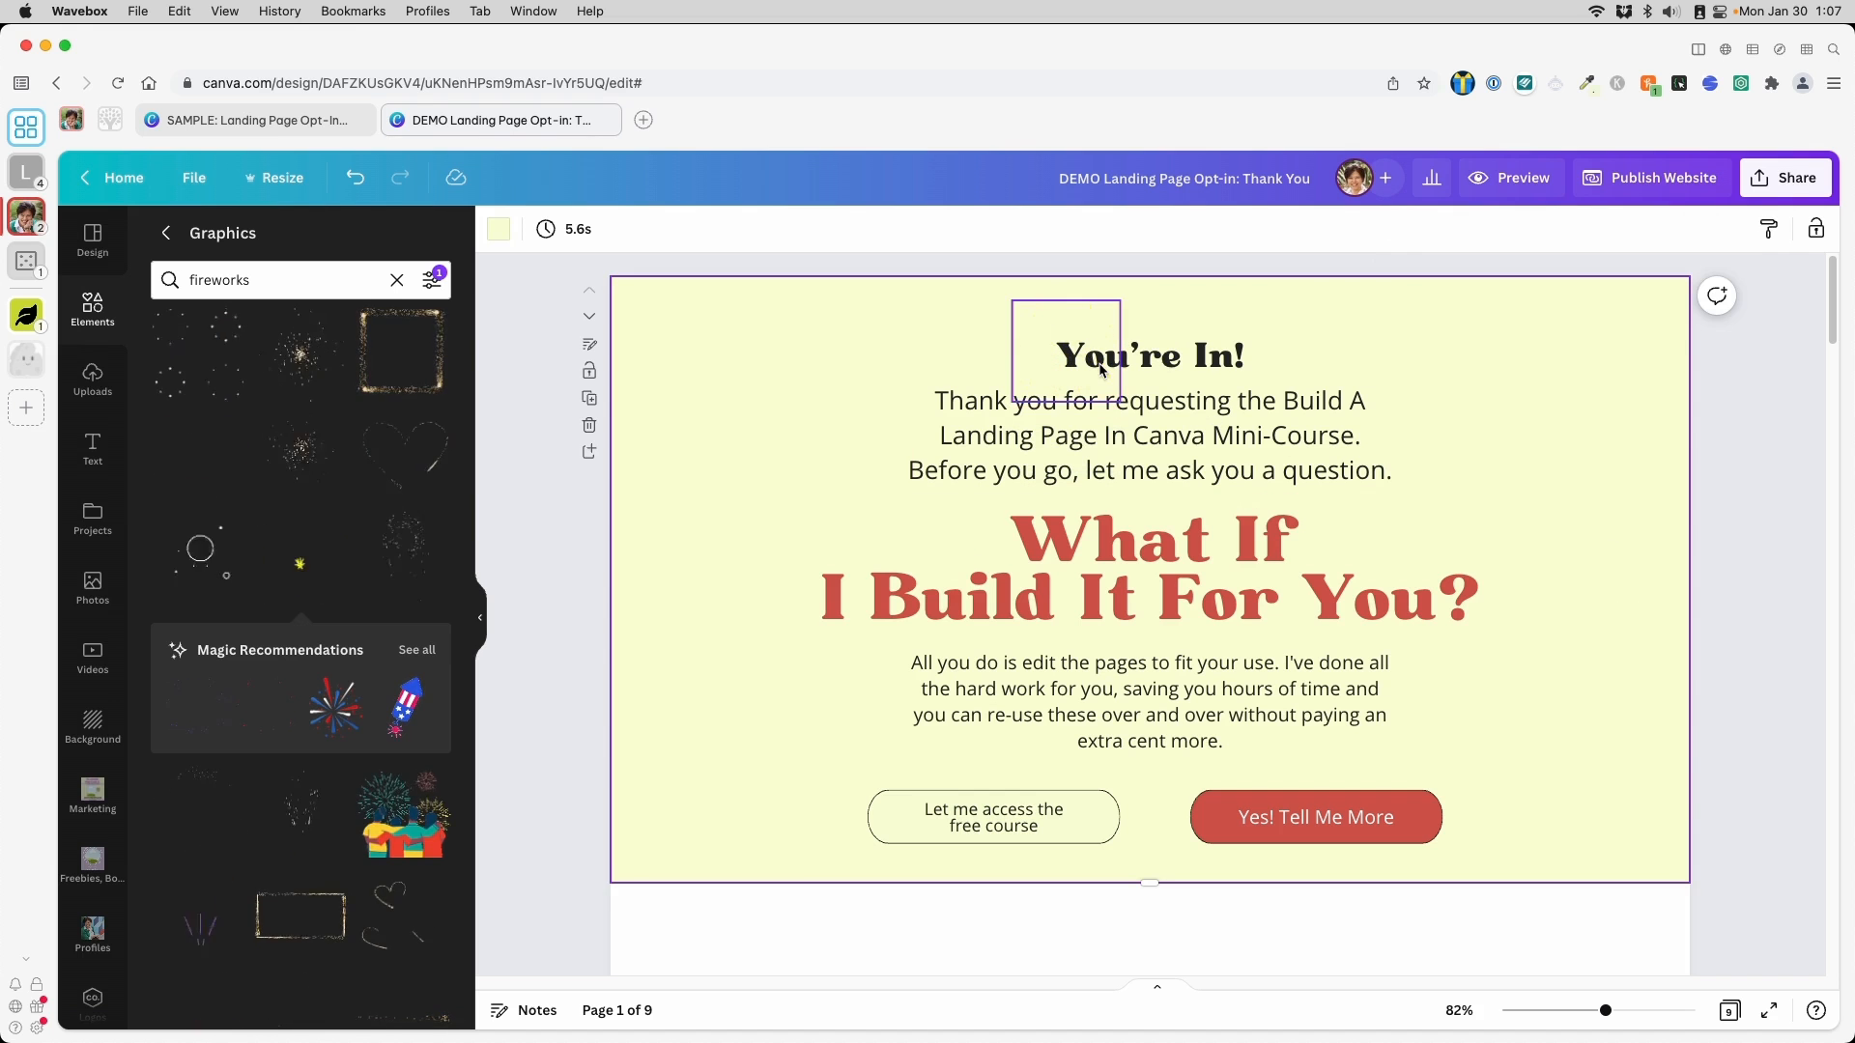
left_click(1101, 605)
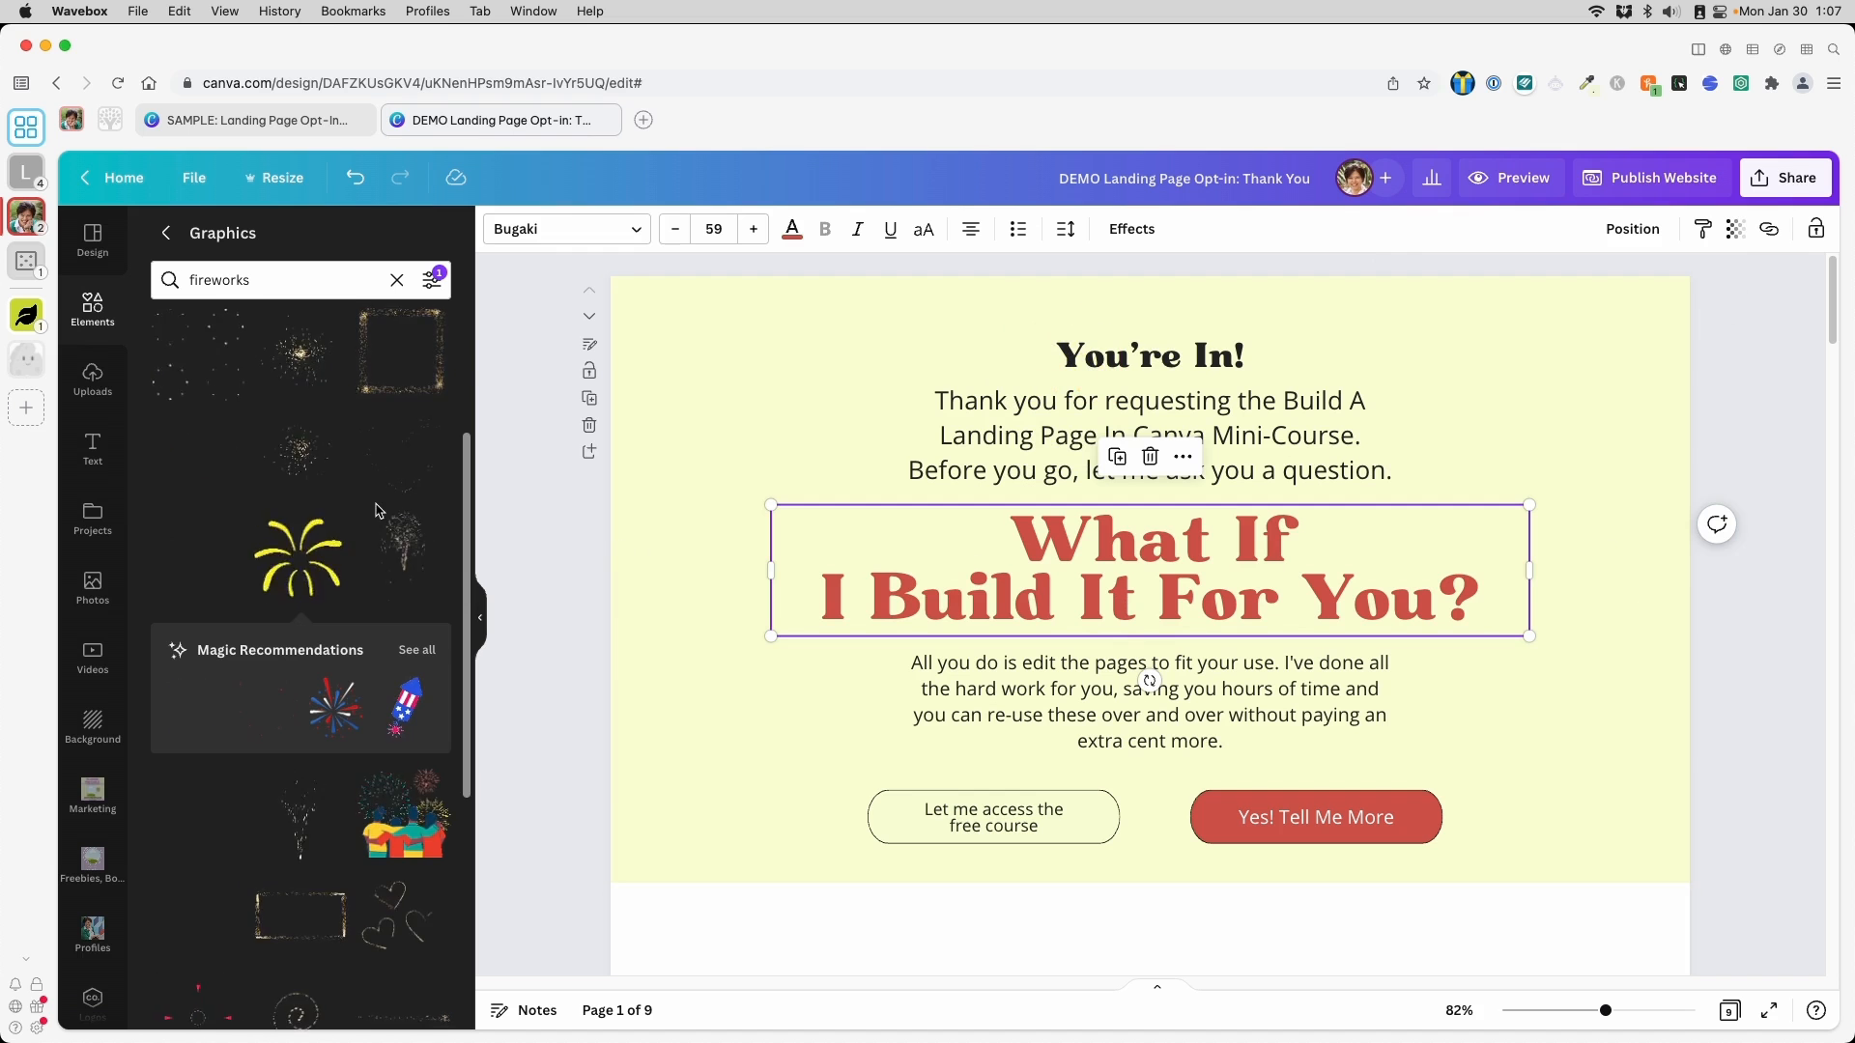
Search the graphics for "arrows" and filter the results to animated ones
left_click(397, 280)
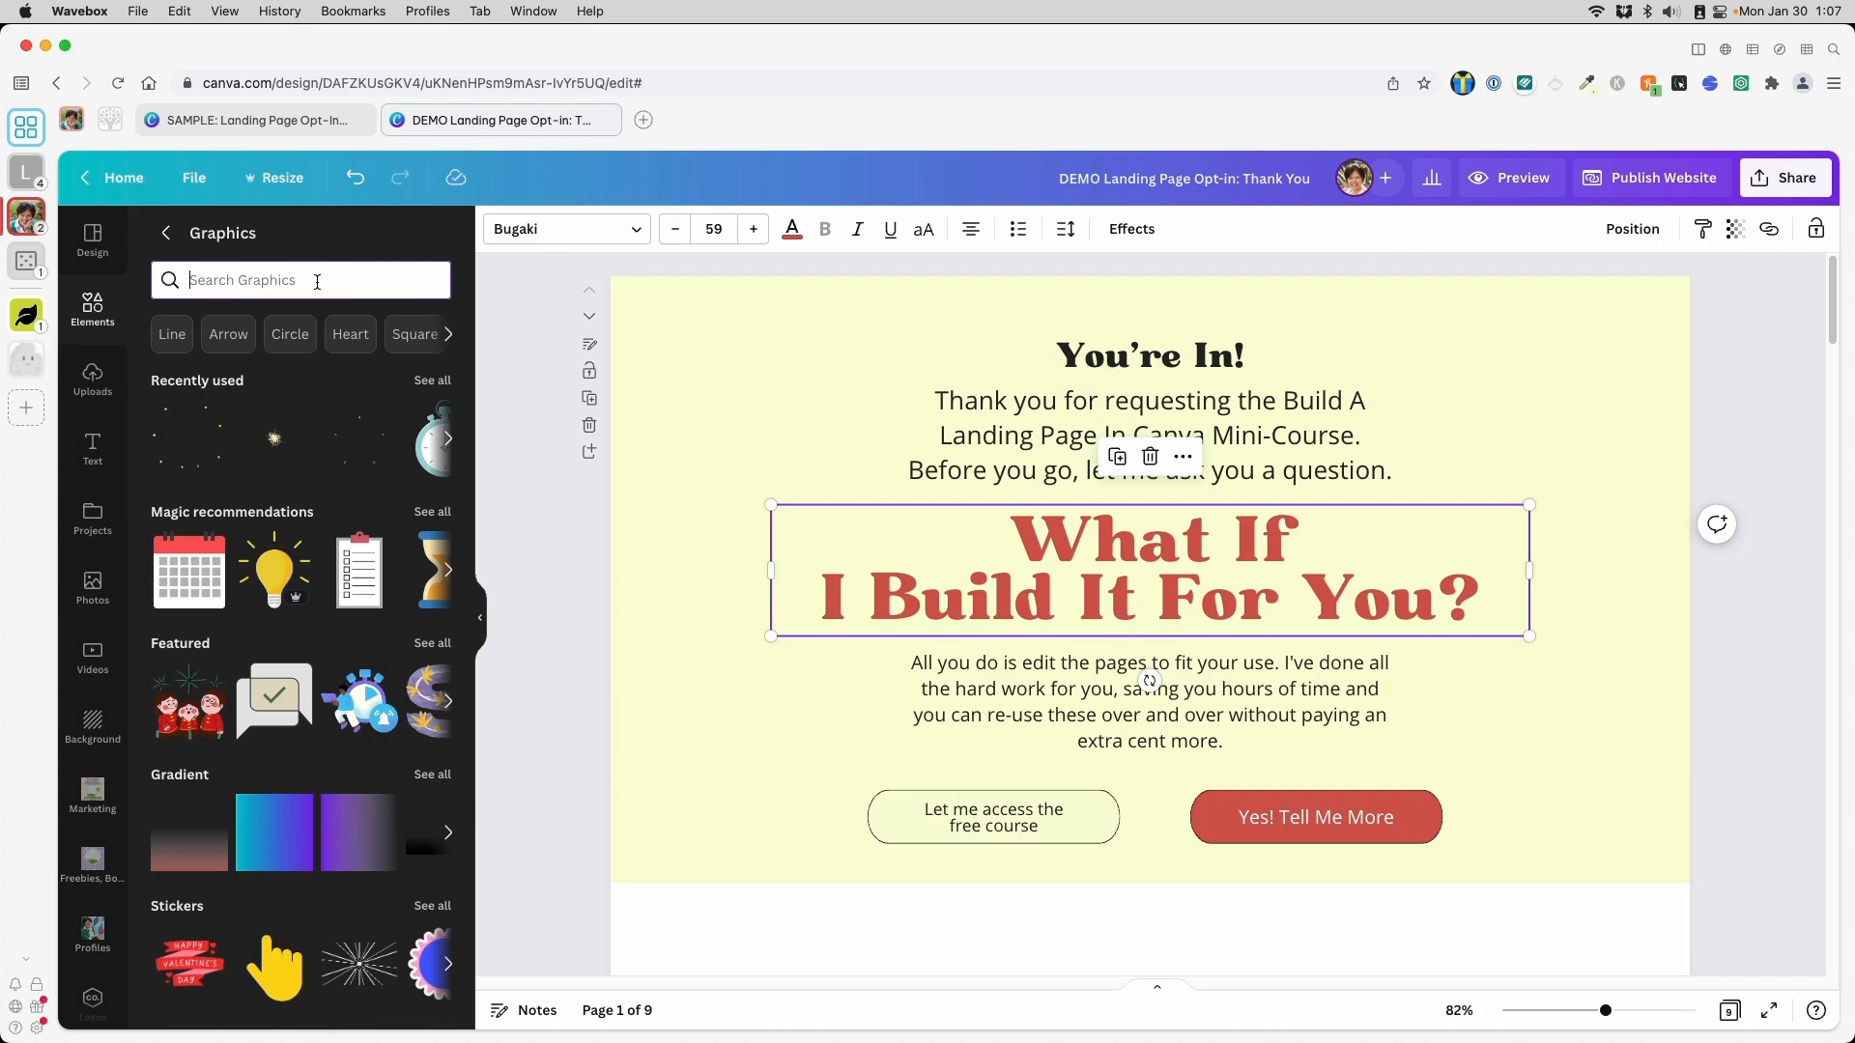
type("arrow")
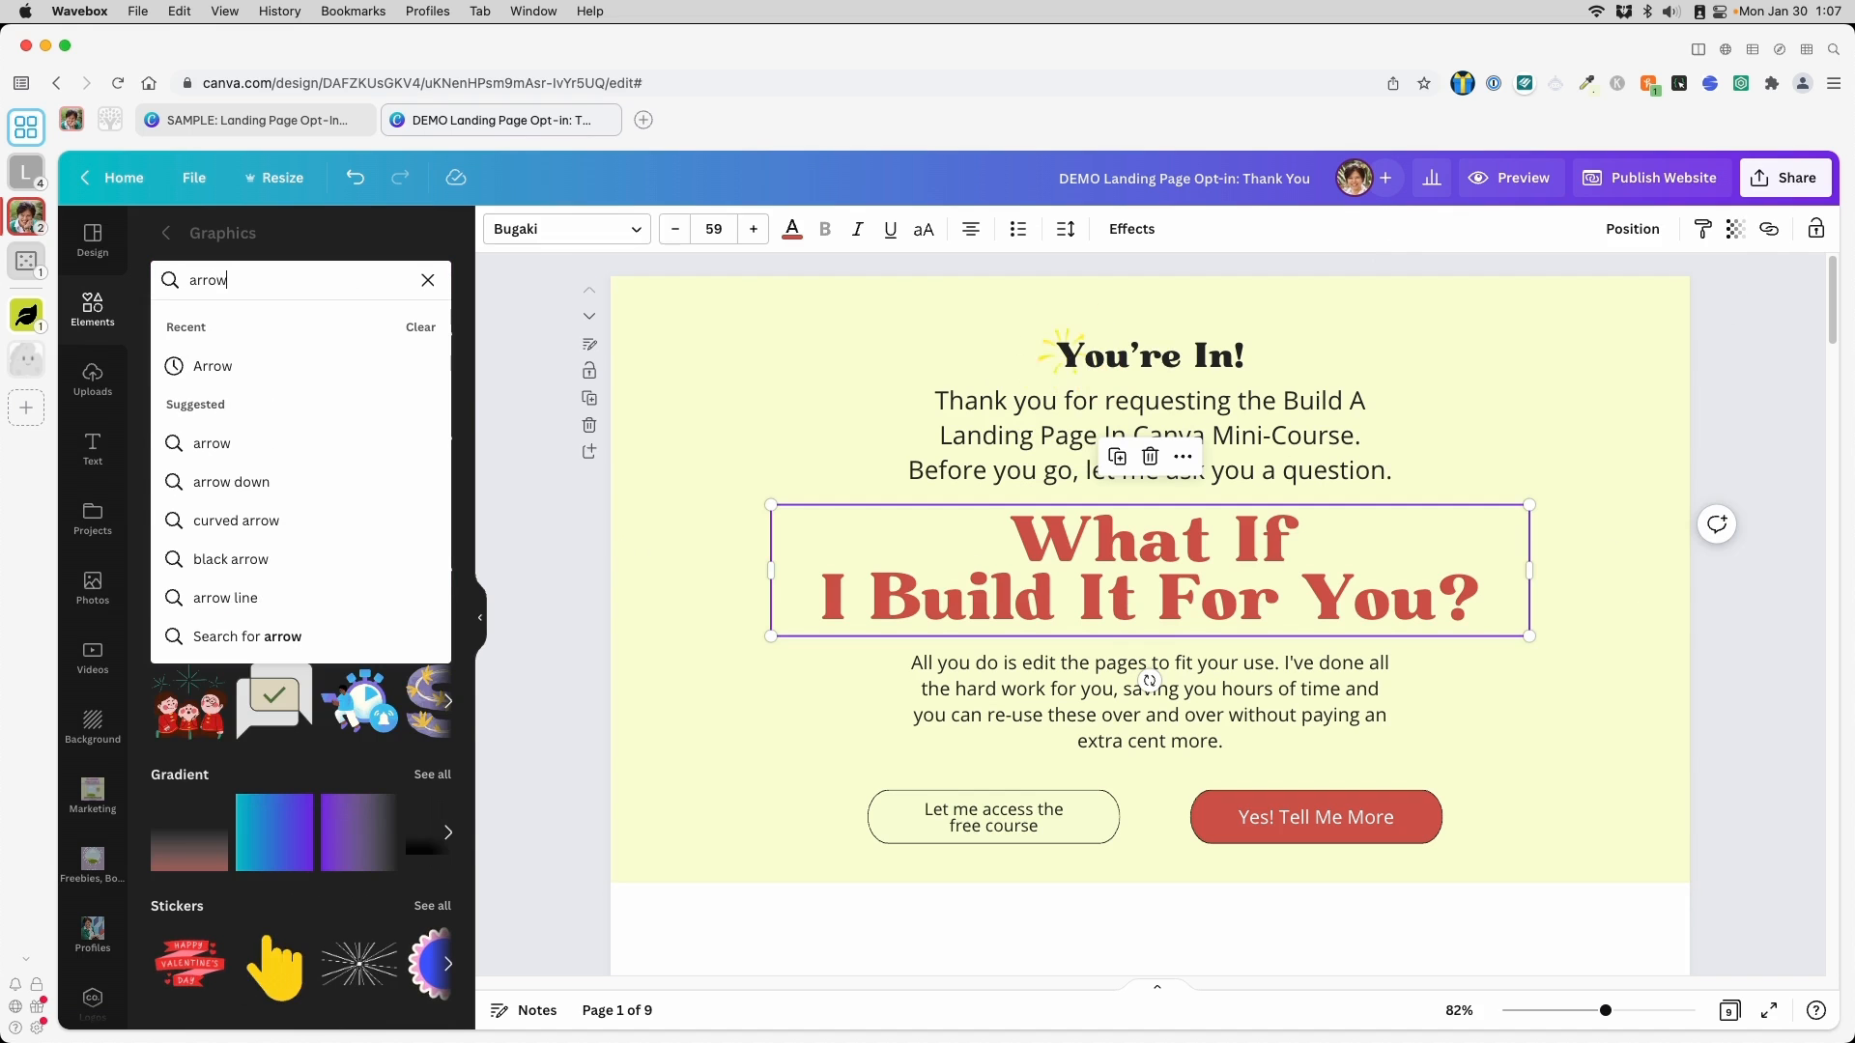
type("s")
key("Return")
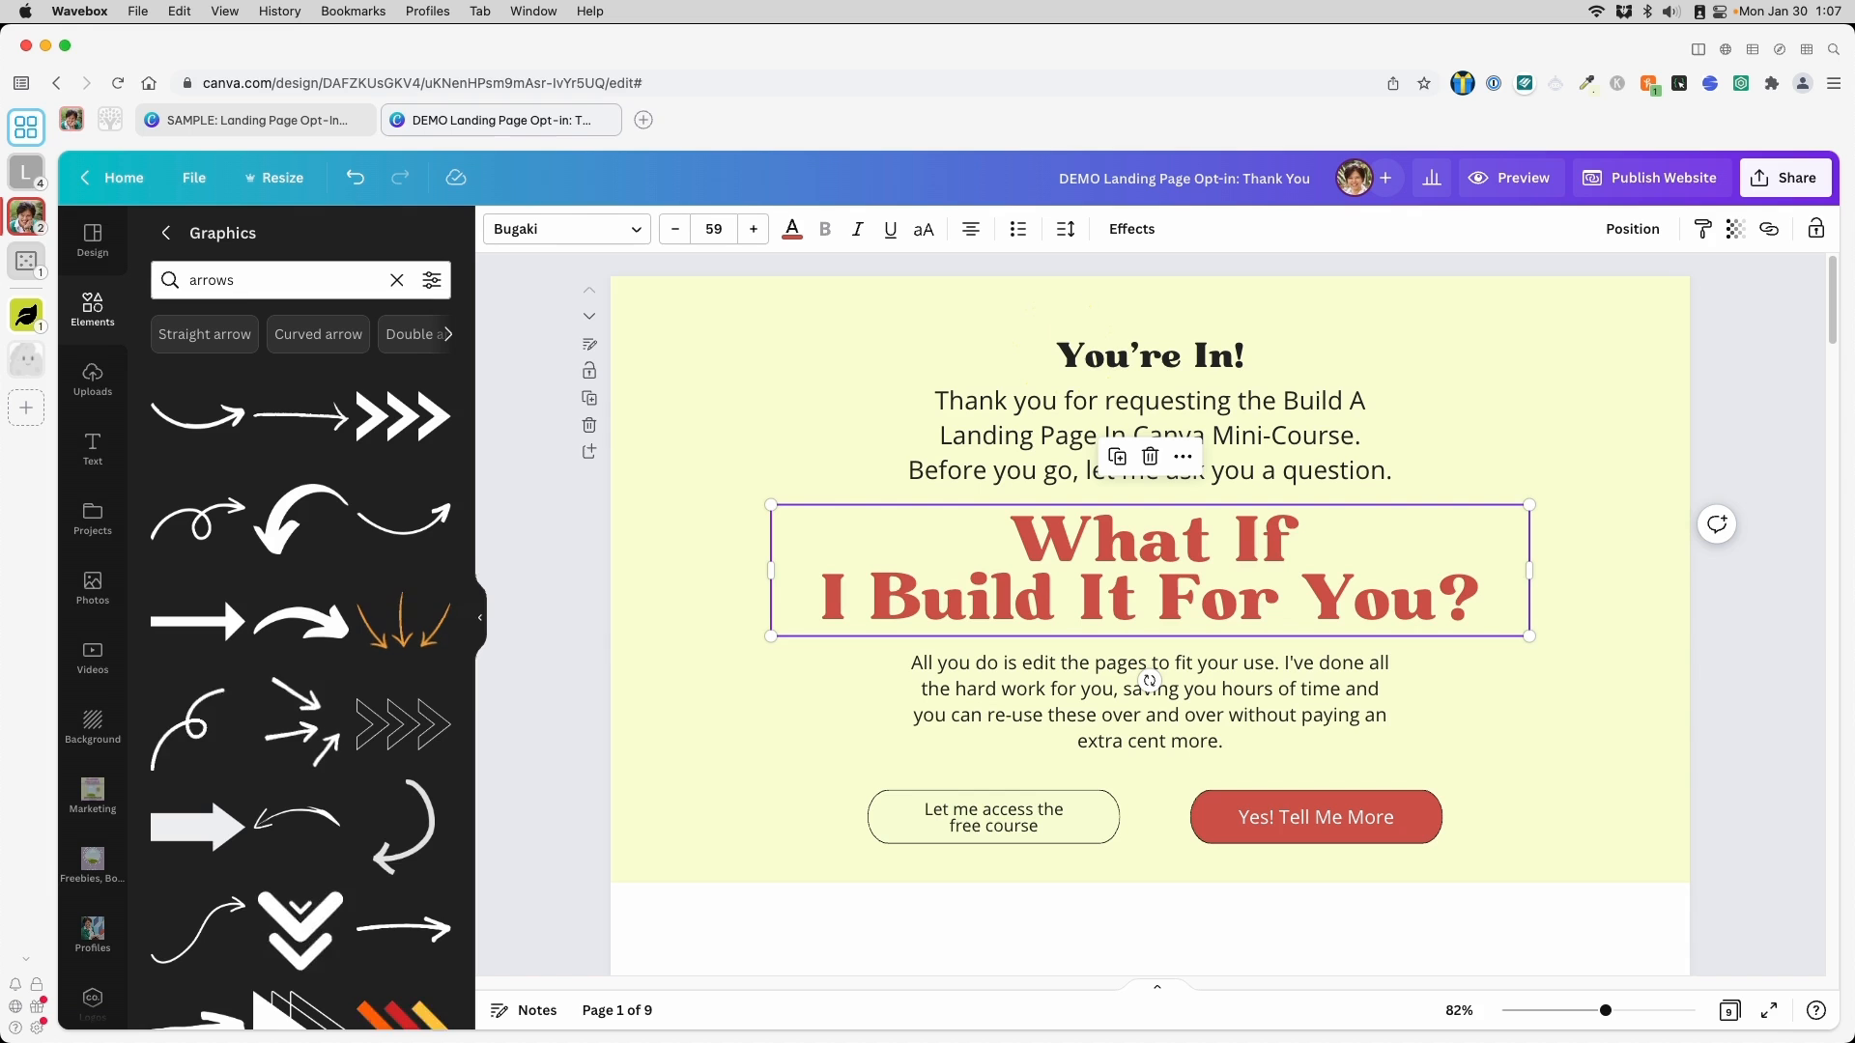
left_click(432, 281)
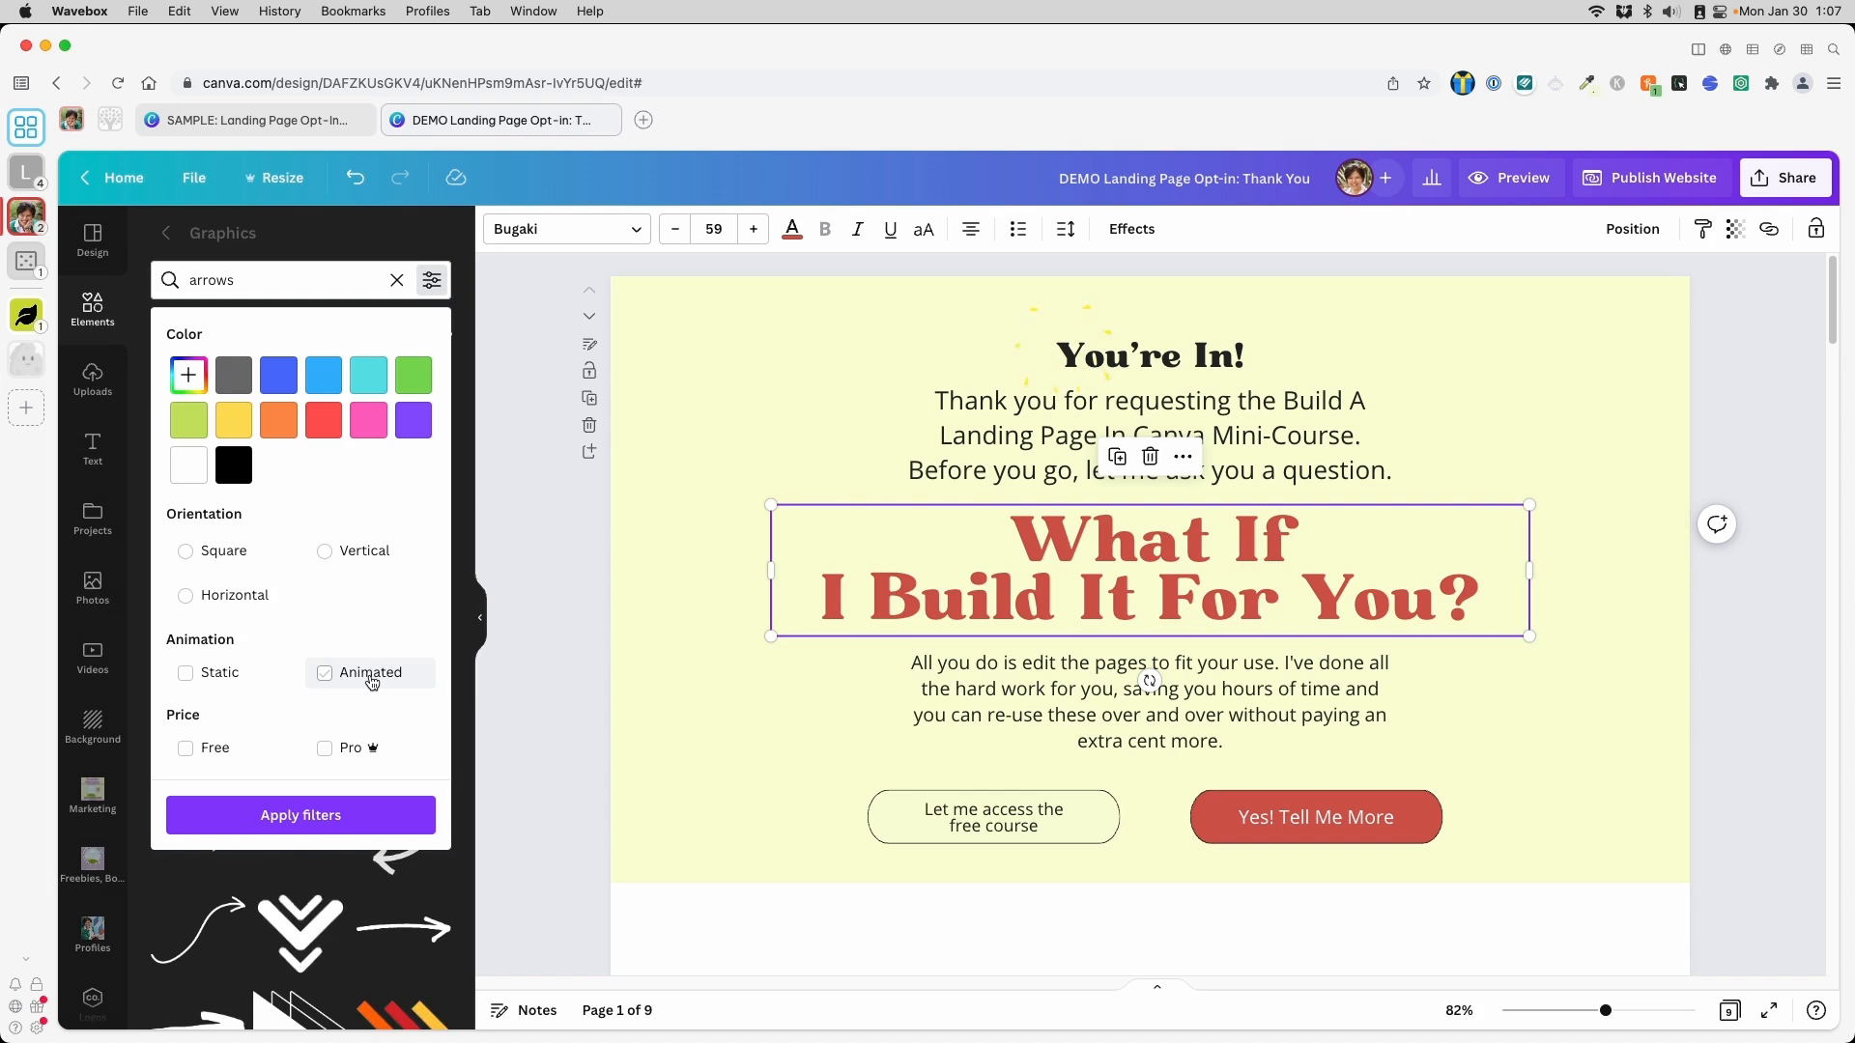
left_click(382, 816)
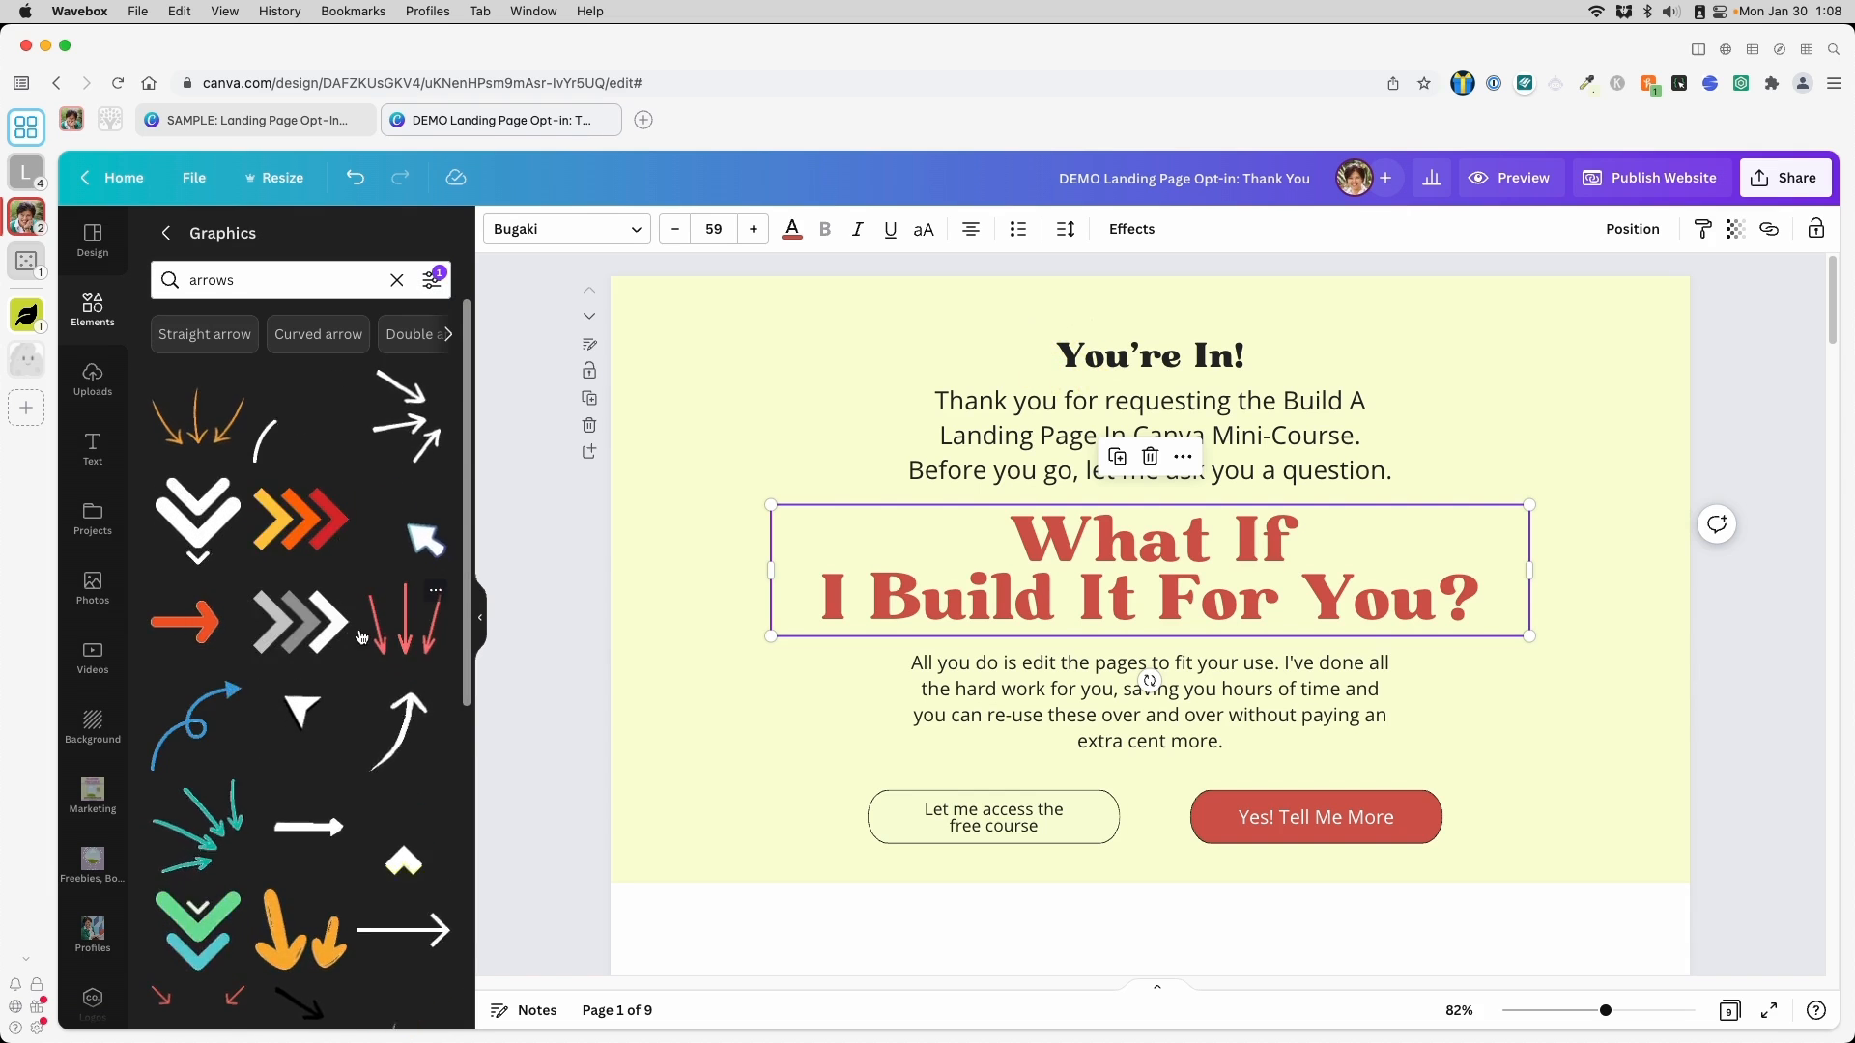
Add the red curly animated arrow, shrink it and place it to the right of the "What If I Build It For You?" heading
left_click(274, 789)
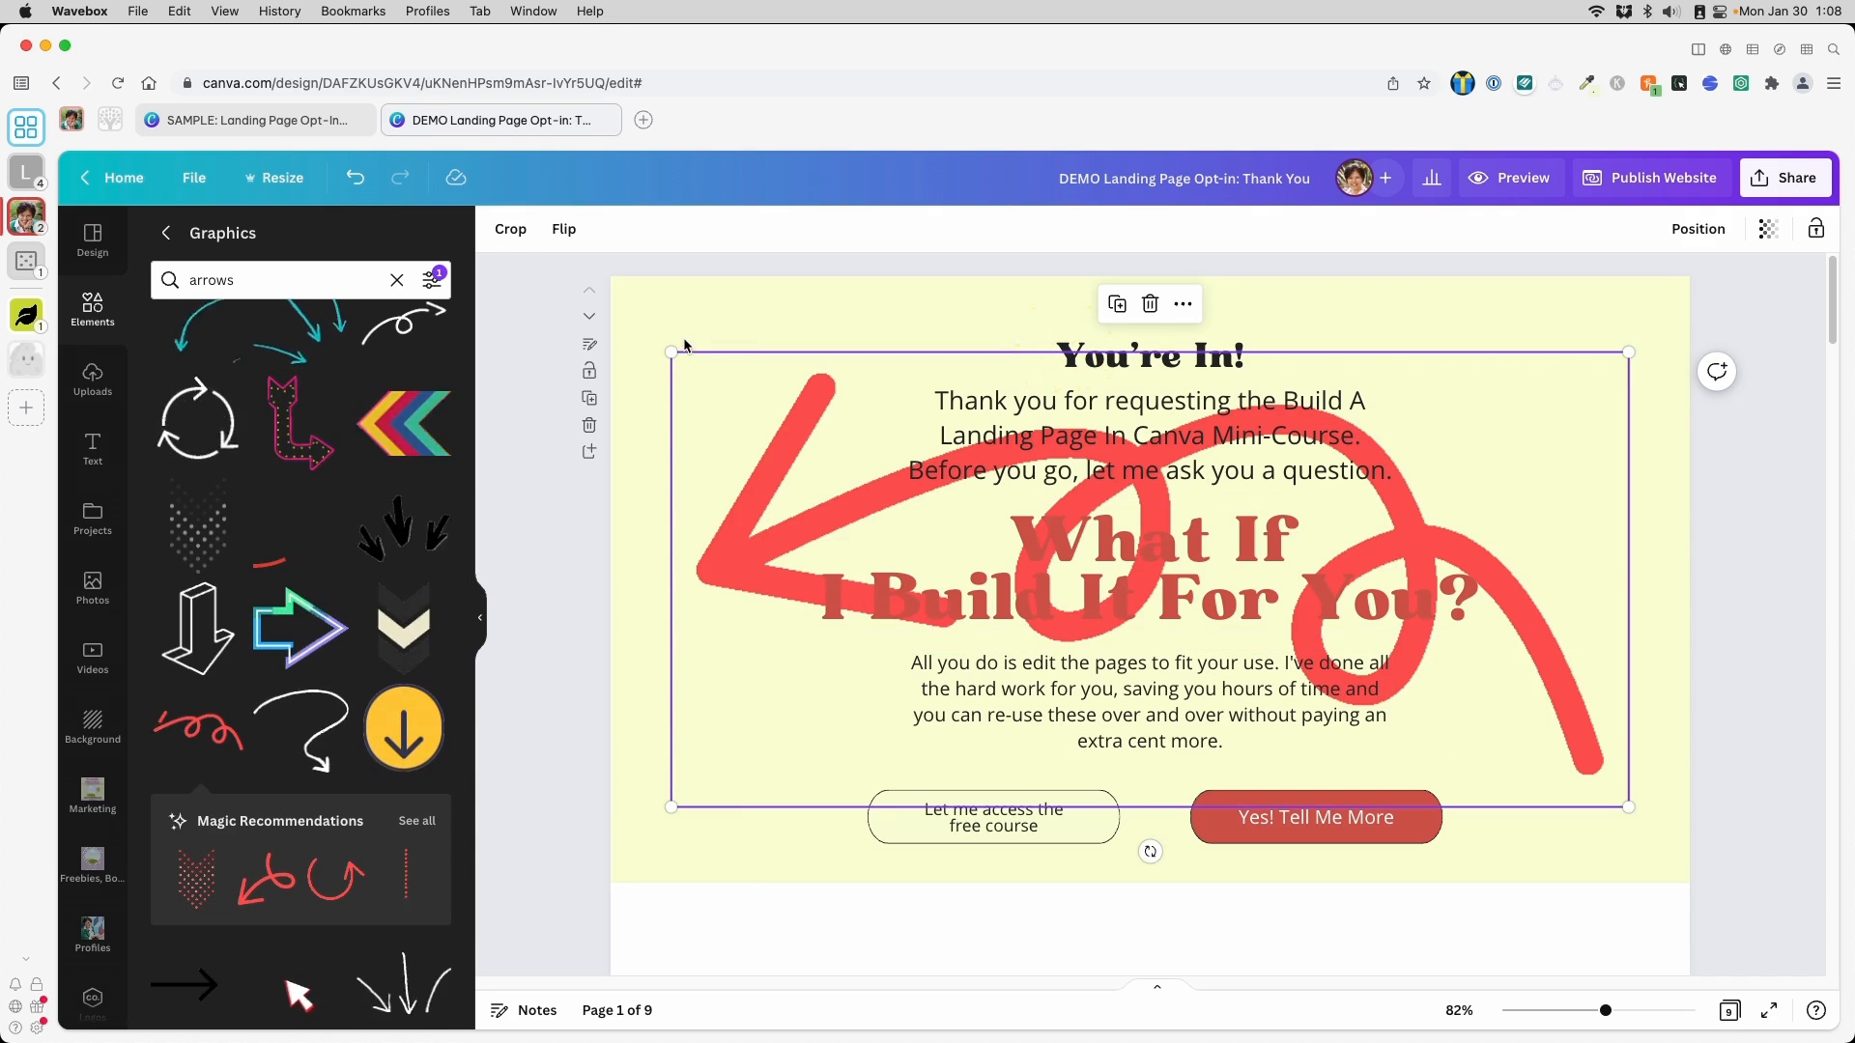
left_click_drag(667, 345, 1506, 572)
left_click_drag(1615, 785, 1666, 596)
Duplicate the red arrow, flip the copy horizontally and place it to the left of the heading, level with the original
left_click(1557, 497)
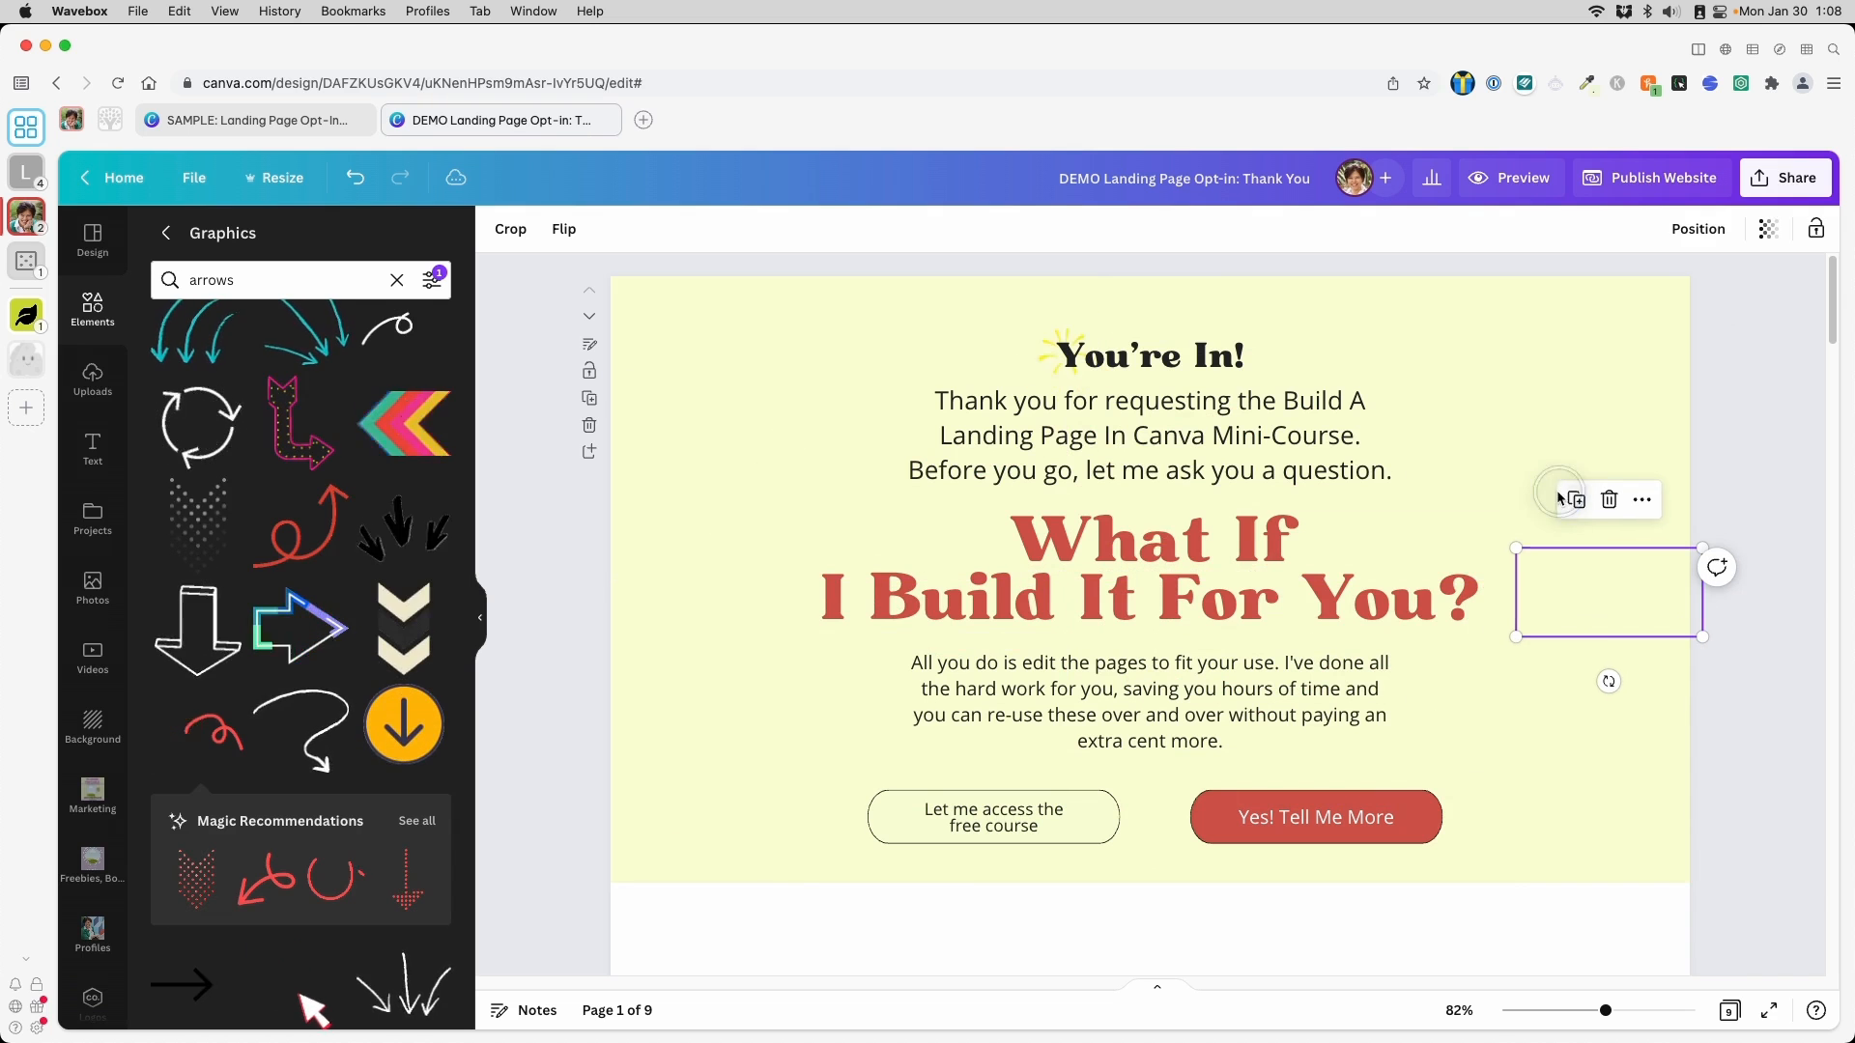
mouse_move(1608, 628)
left_mouse_down()
mouse_move(837, 596)
mouse_move(765, 627)
mouse_move(650, 602)
mouse_move(661, 571)
left_mouse_up()
left_click(564, 229)
left_click(618, 279)
left_click(723, 586)
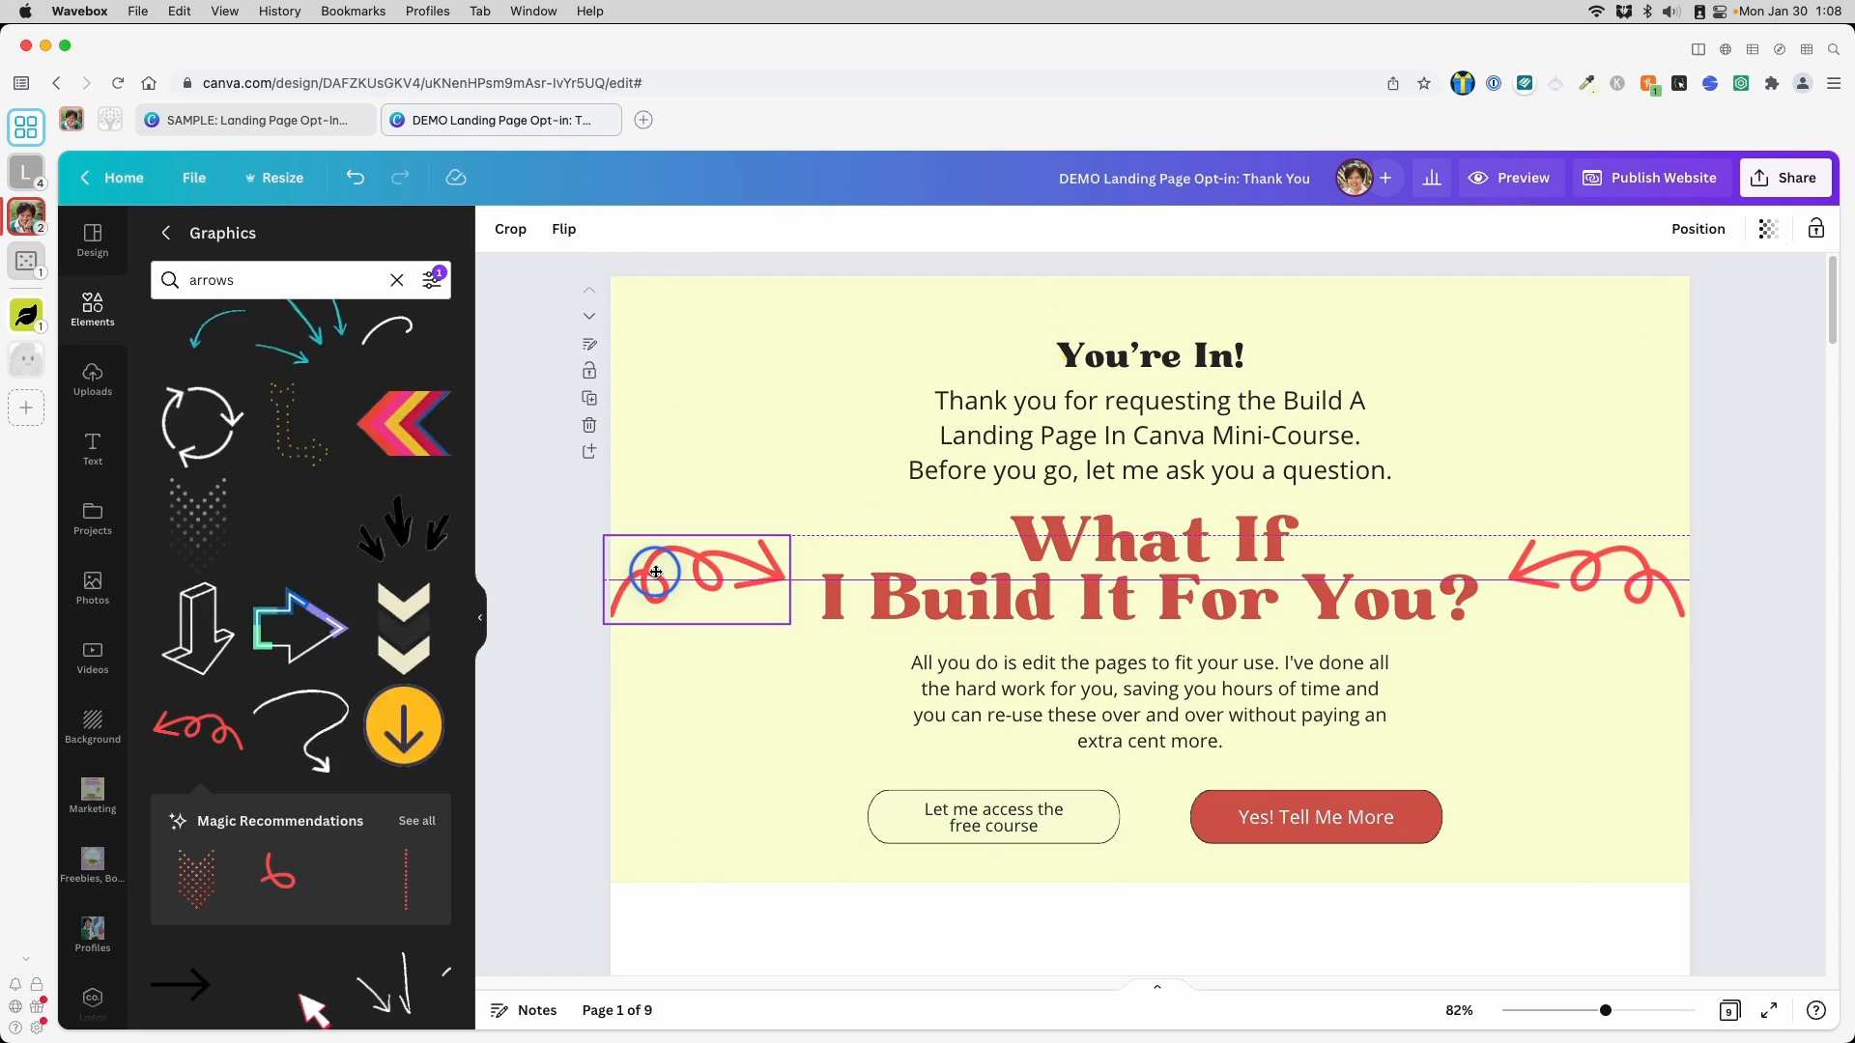
left_click(1413, 396)
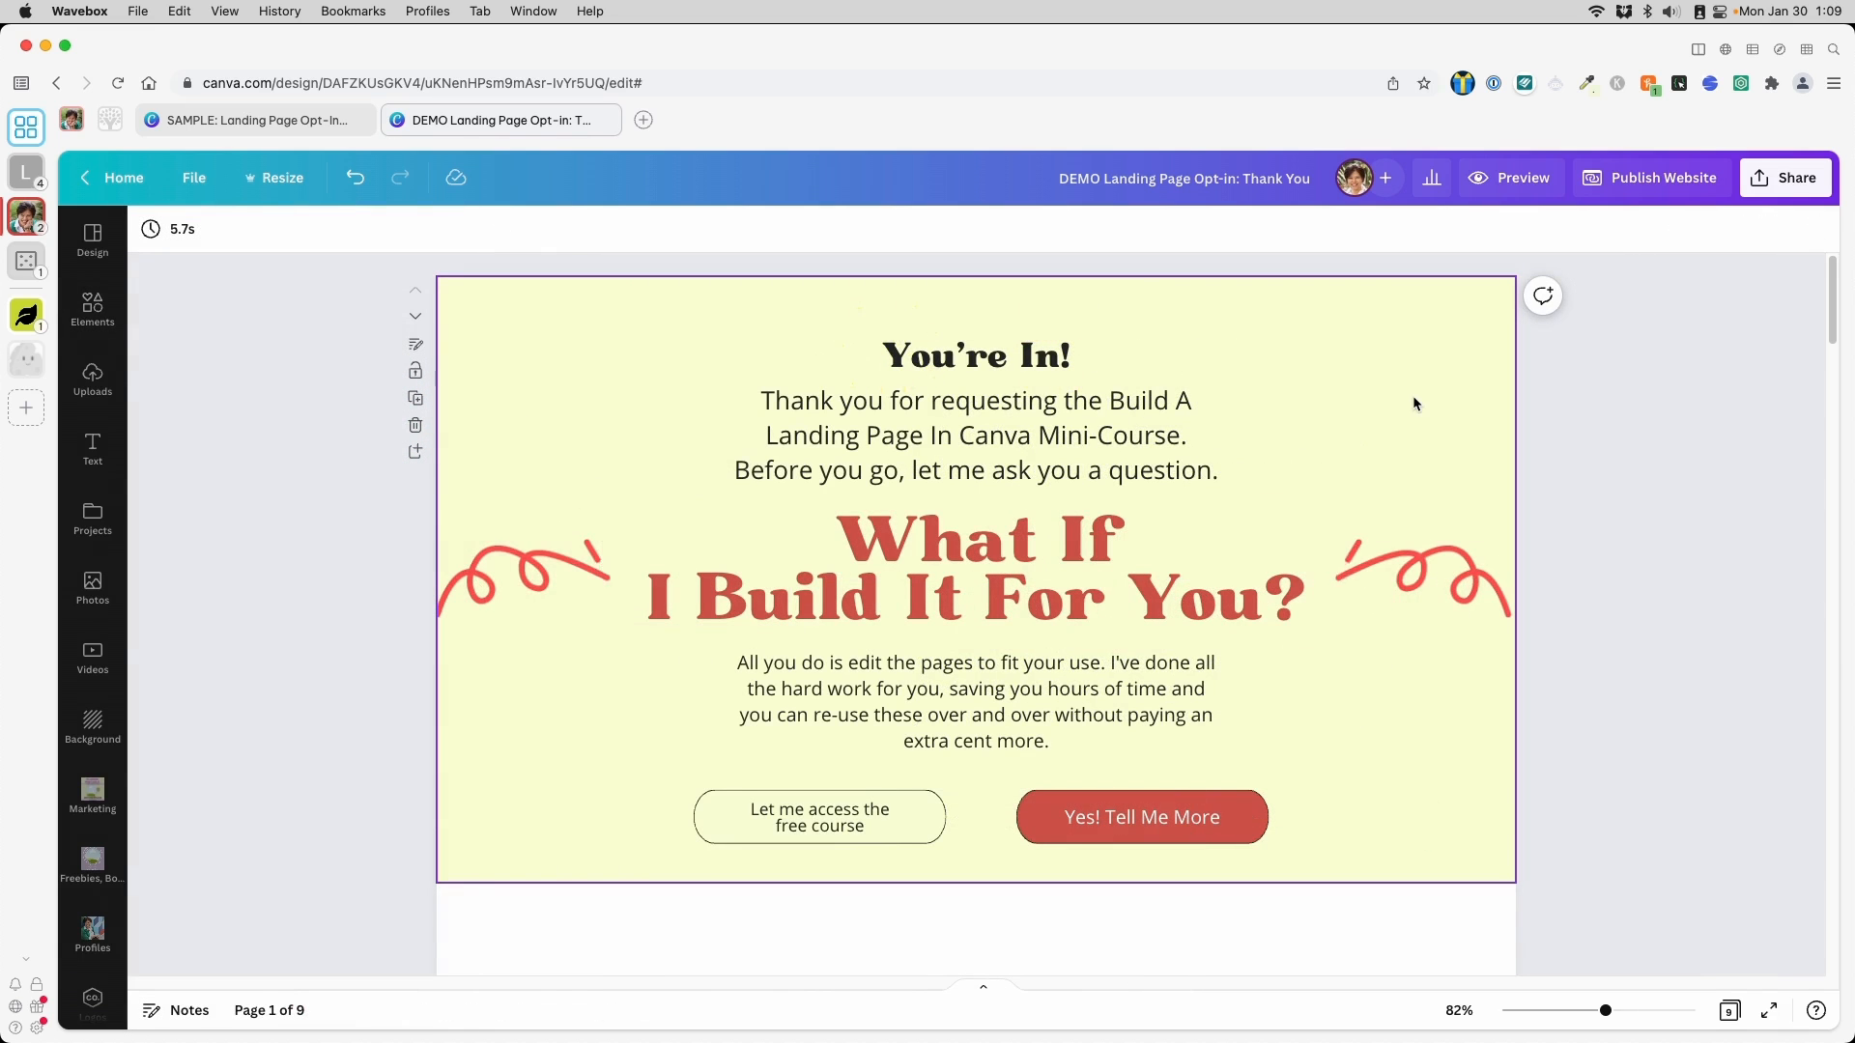